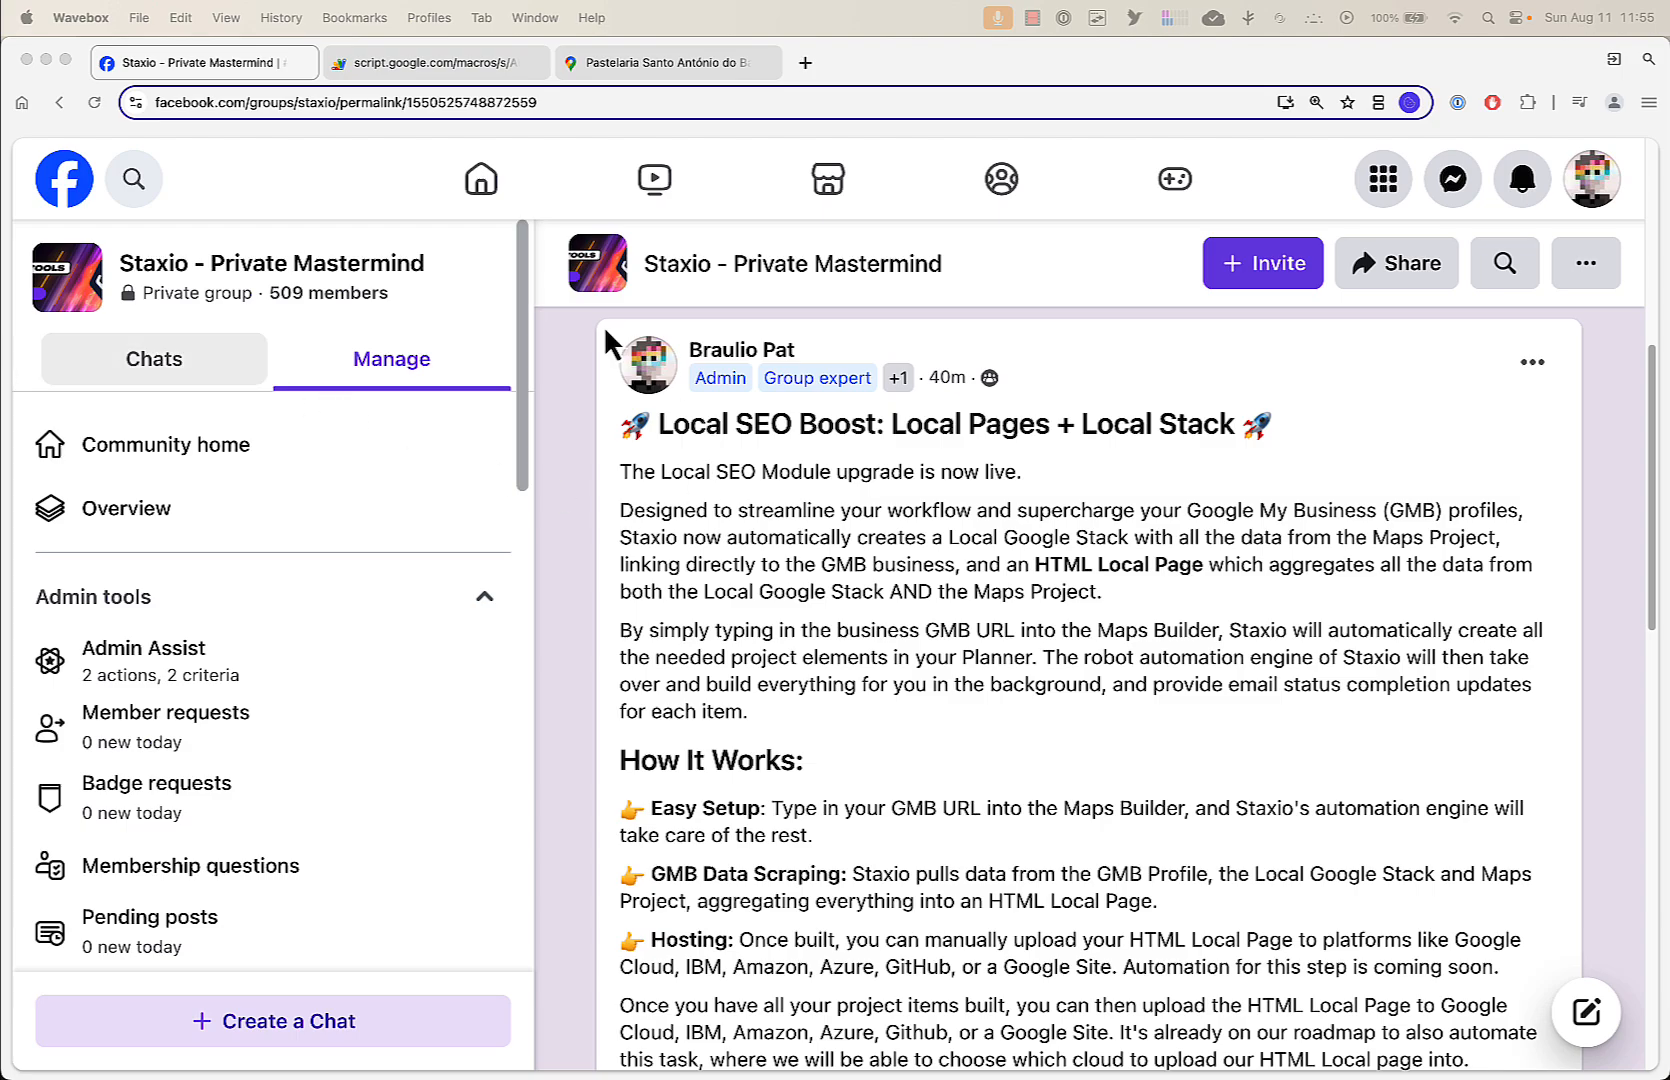
Switch to the open Google Maps listing for Pastelaria Santo António do Bairro and select its page URL
{"action": "left_click", "coordinate": [654, 76]}
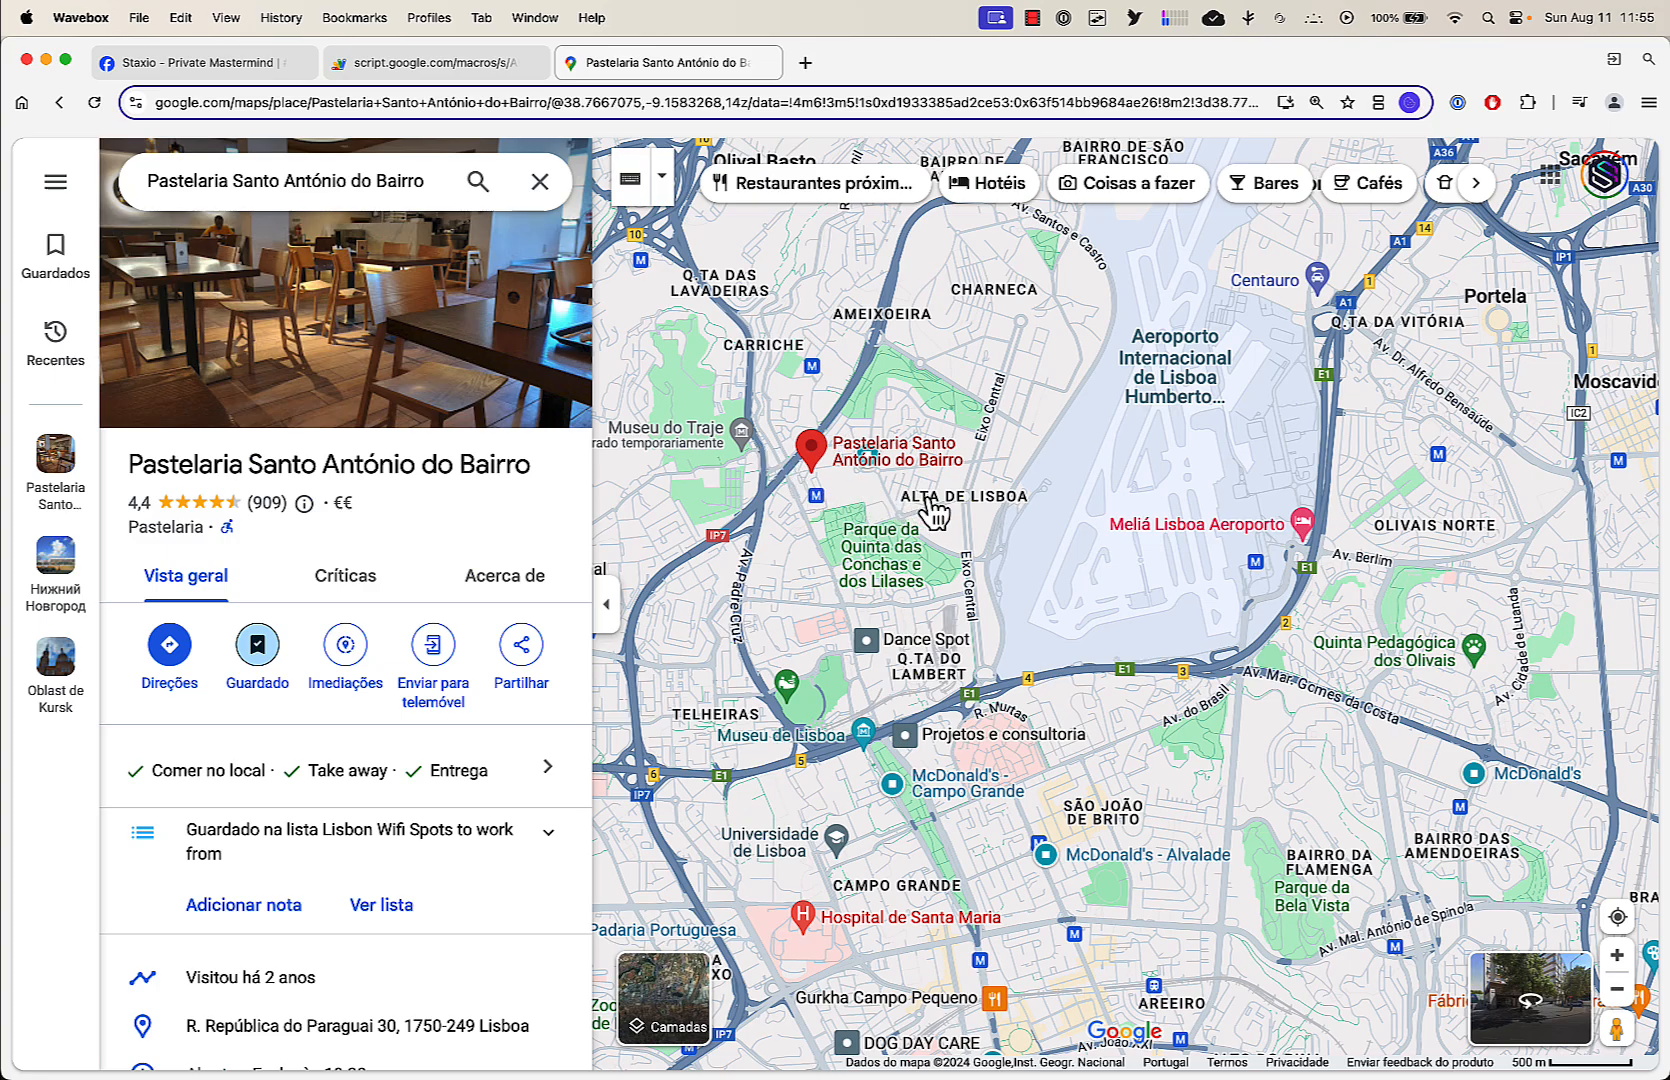
{"action": "left_click", "coordinate": [562, 103]}
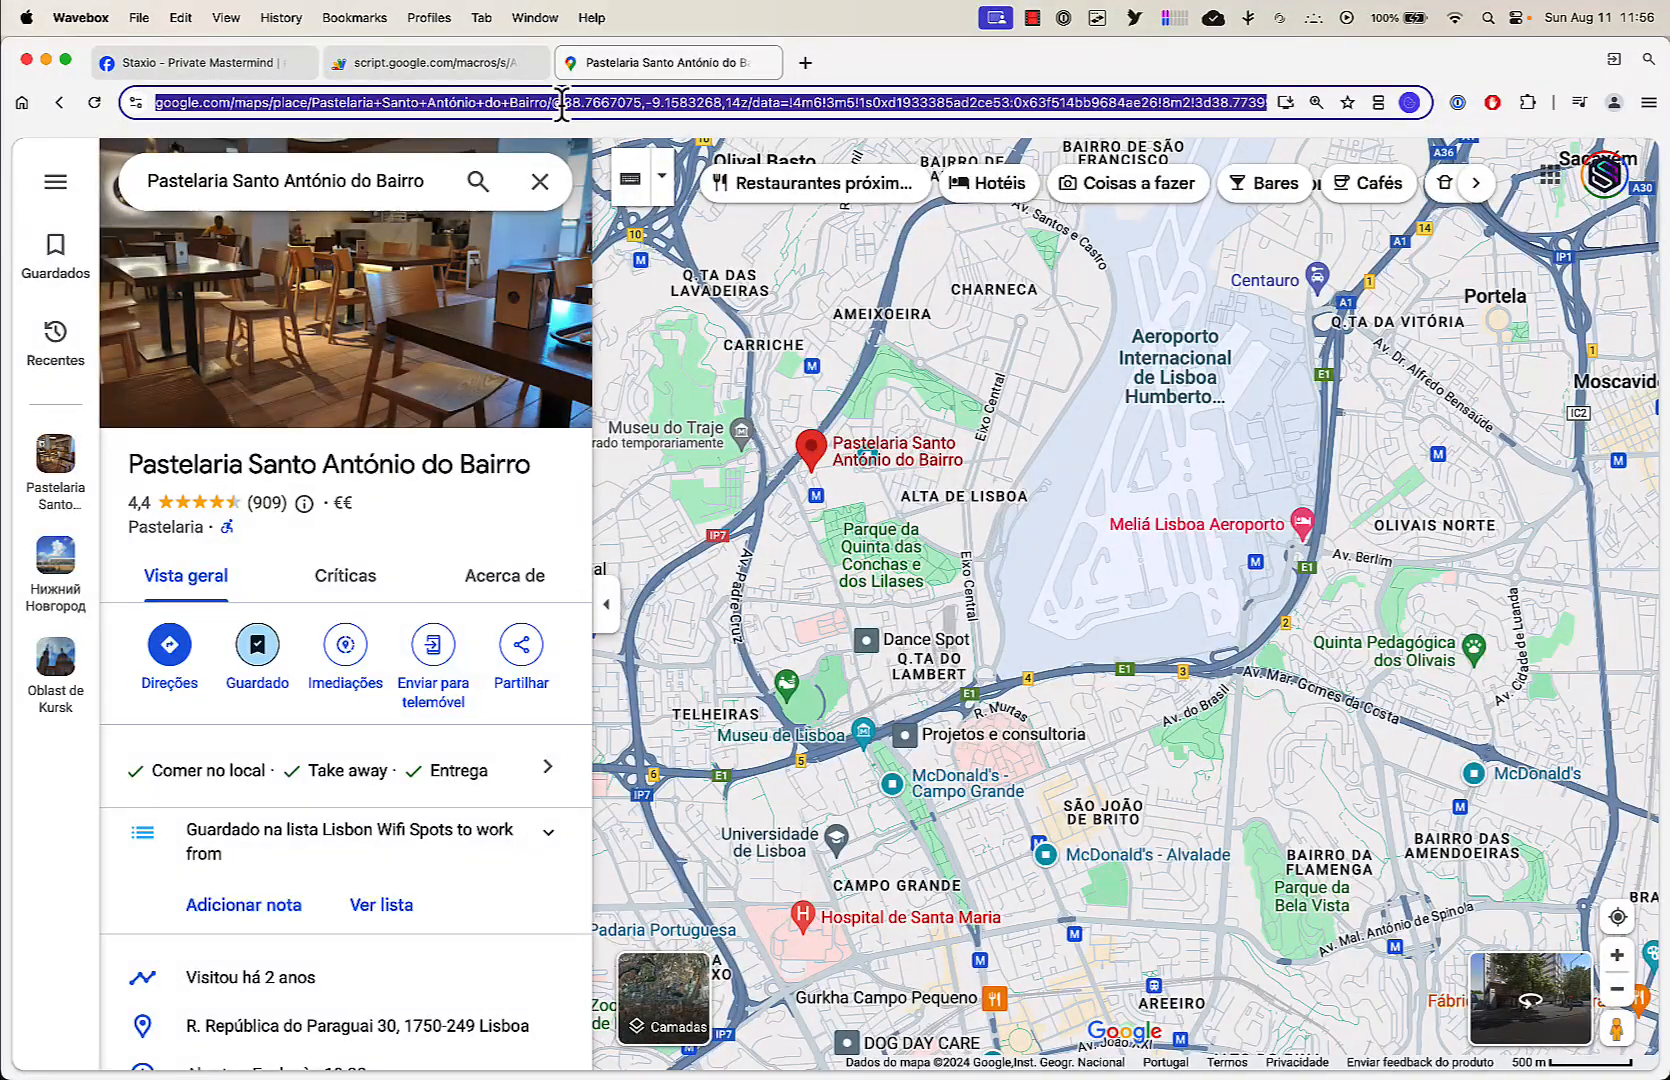
Switch to the Staxio planner and bring up the Google Maps URL section of the Local SEO Maps Builder
{"action": "left_click", "coordinate": [438, 64]}
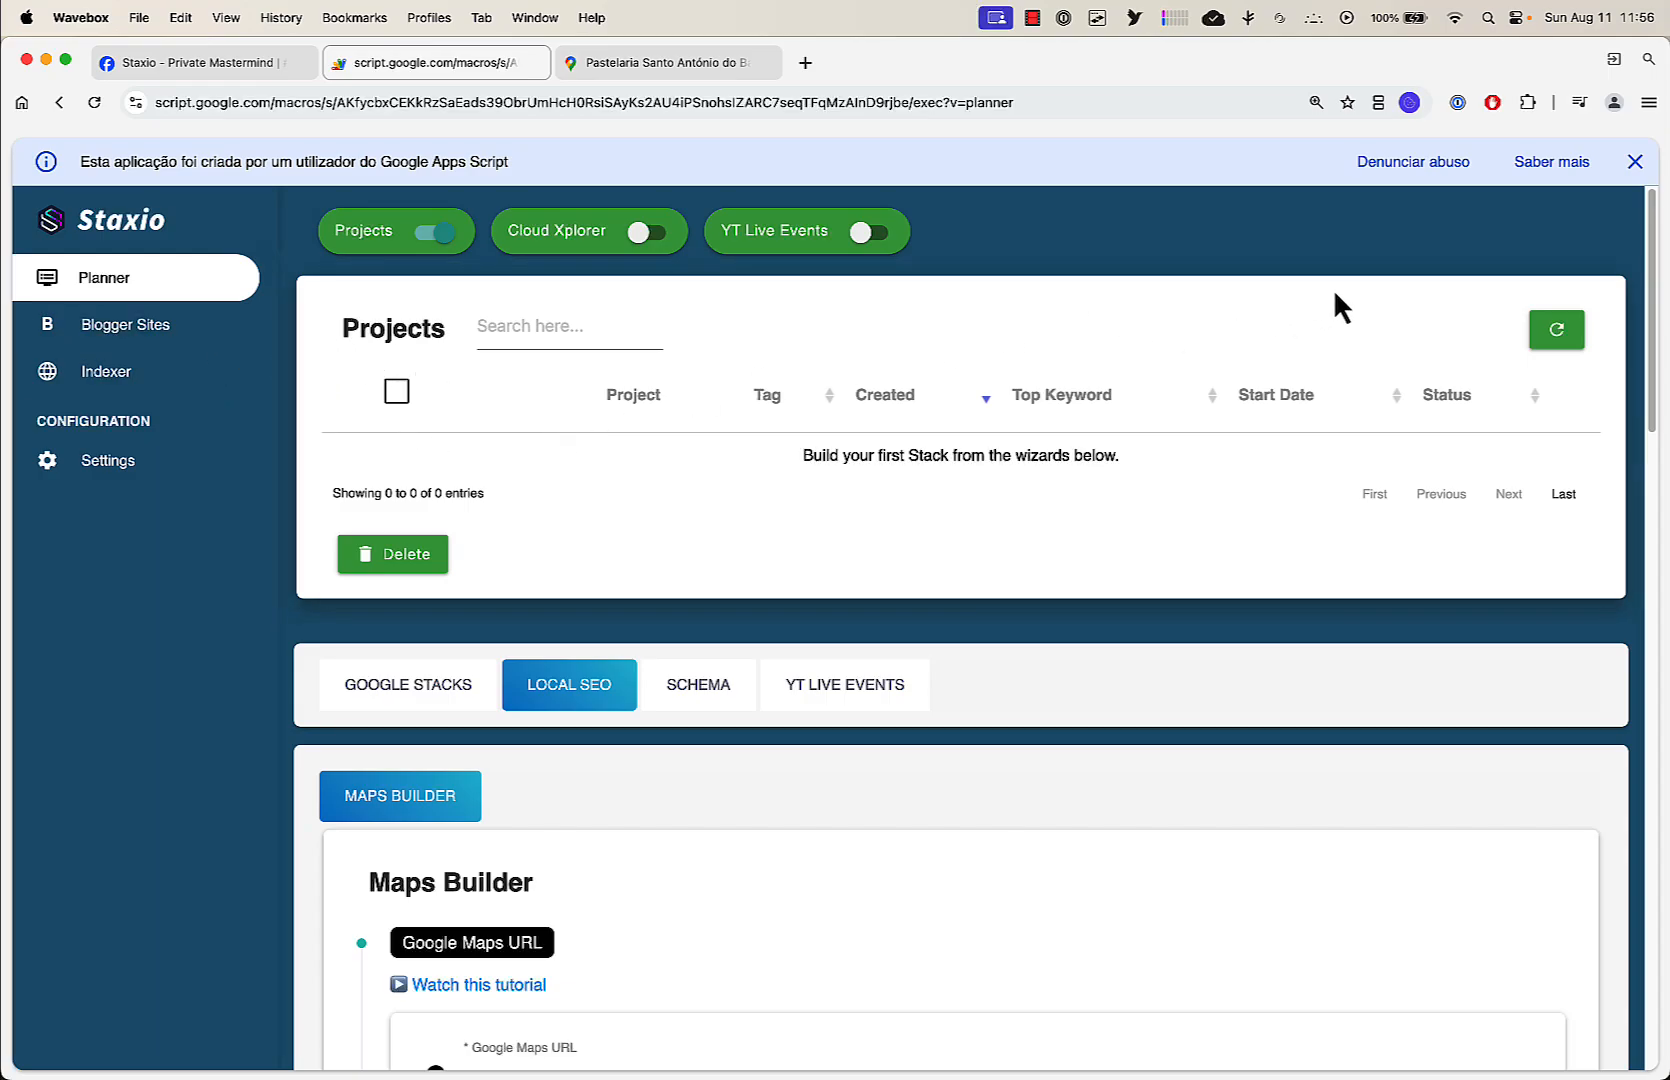
{"action": "left_click", "coordinate": [458, 698]}
{"action": "left_click", "coordinate": [548, 698]}
{"action": "scroll", "coordinate": [560, 705], "scroll_direction": "down", "scroll_amount": 3}
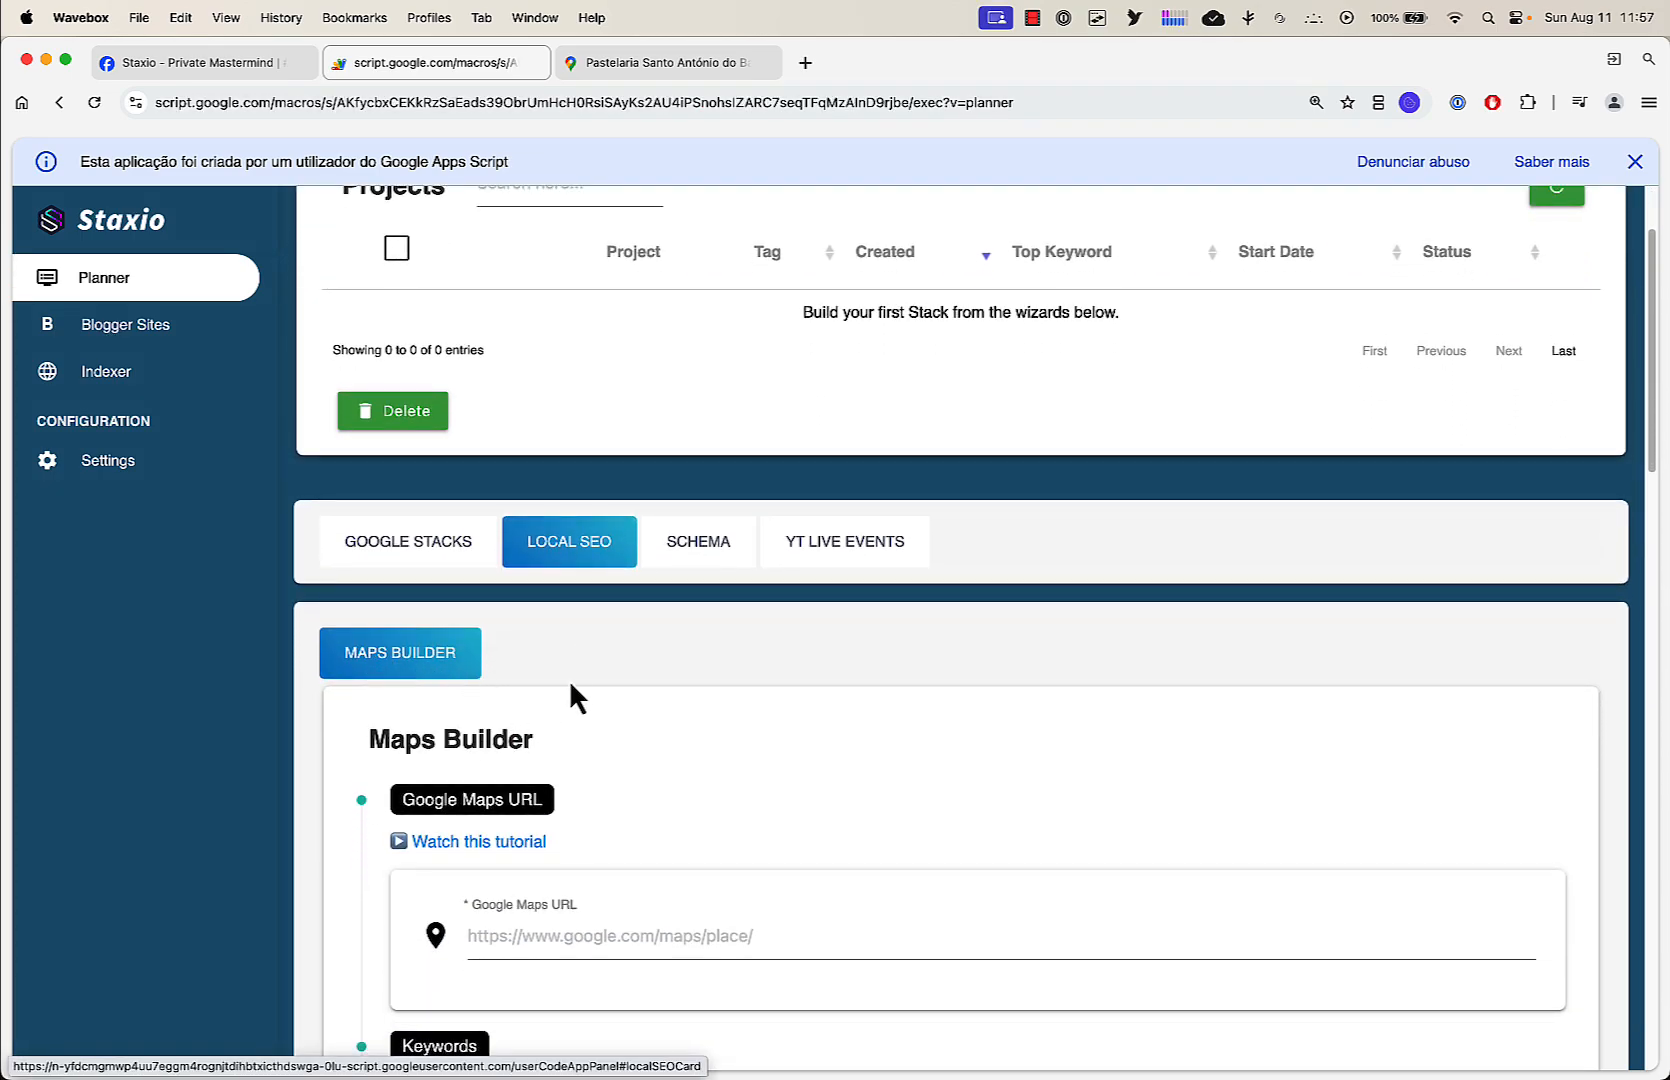
{"action": "scroll", "coordinate": [570, 693], "scroll_direction": "down", "scroll_amount": 1}
{"action": "scroll", "coordinate": [572, 684], "scroll_direction": "down", "scroll_amount": 5}
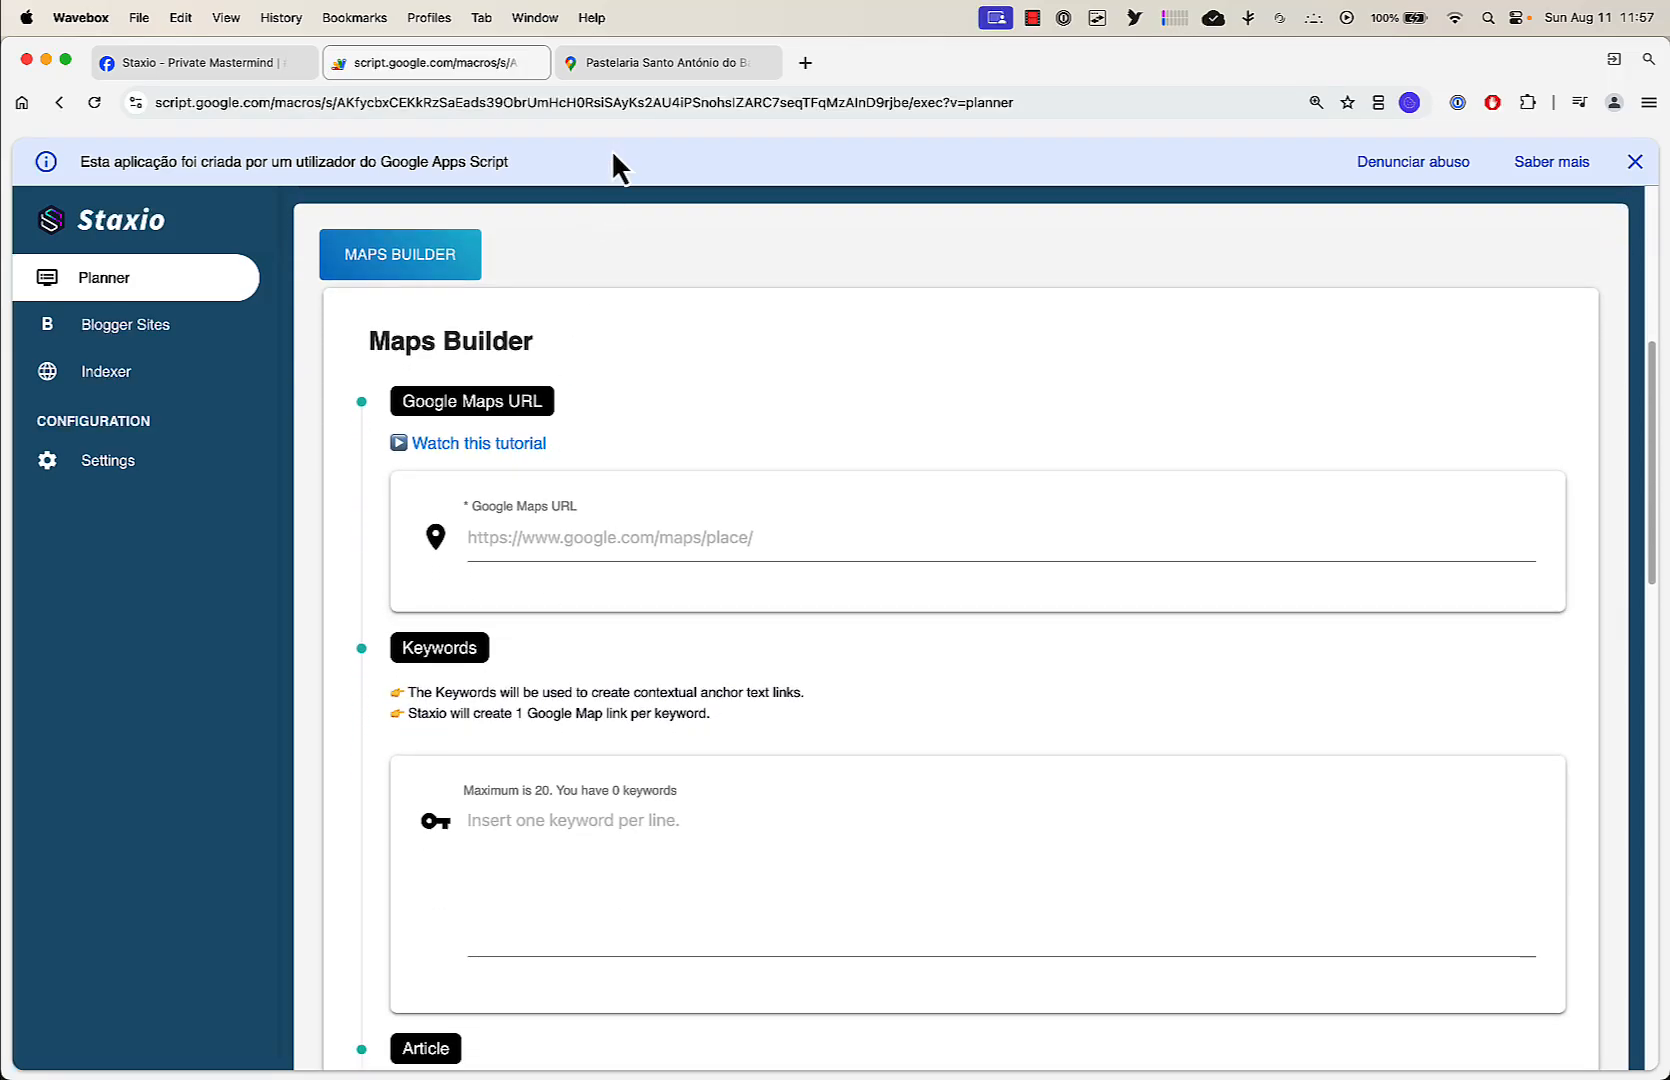
{"action": "left_click", "coordinate": [634, 57]}
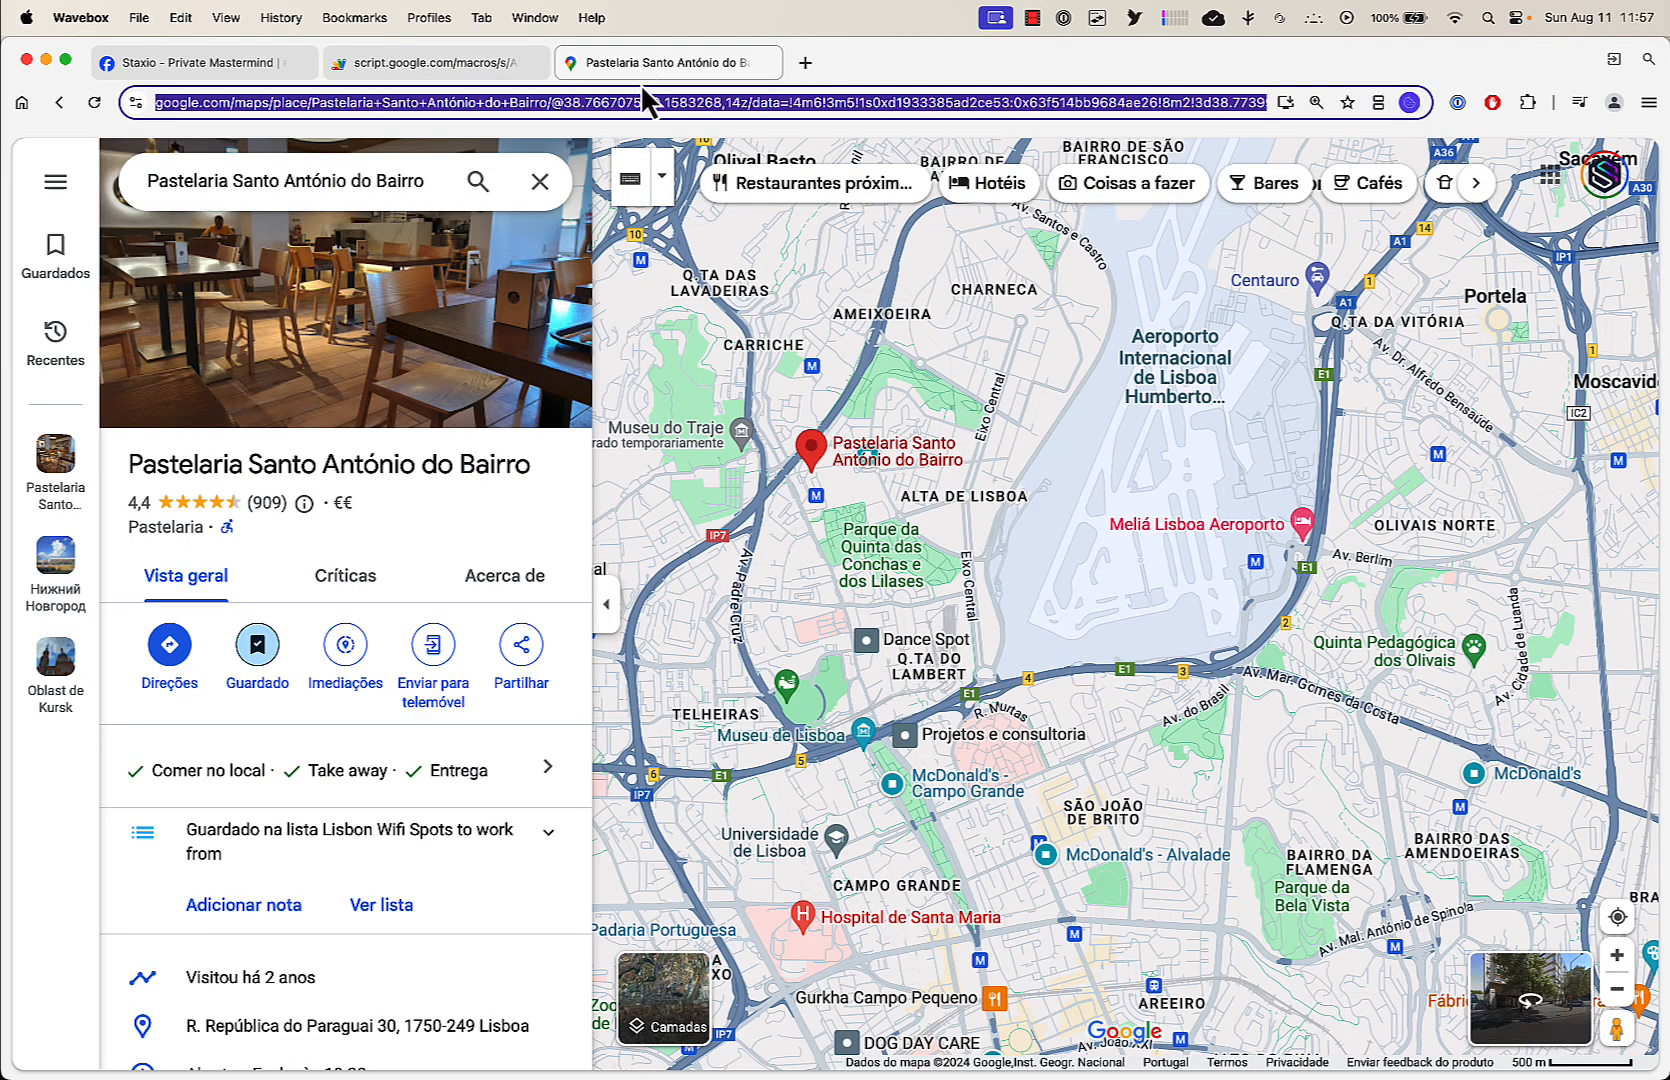
{"action": "left_click", "coordinate": [888, 401]}
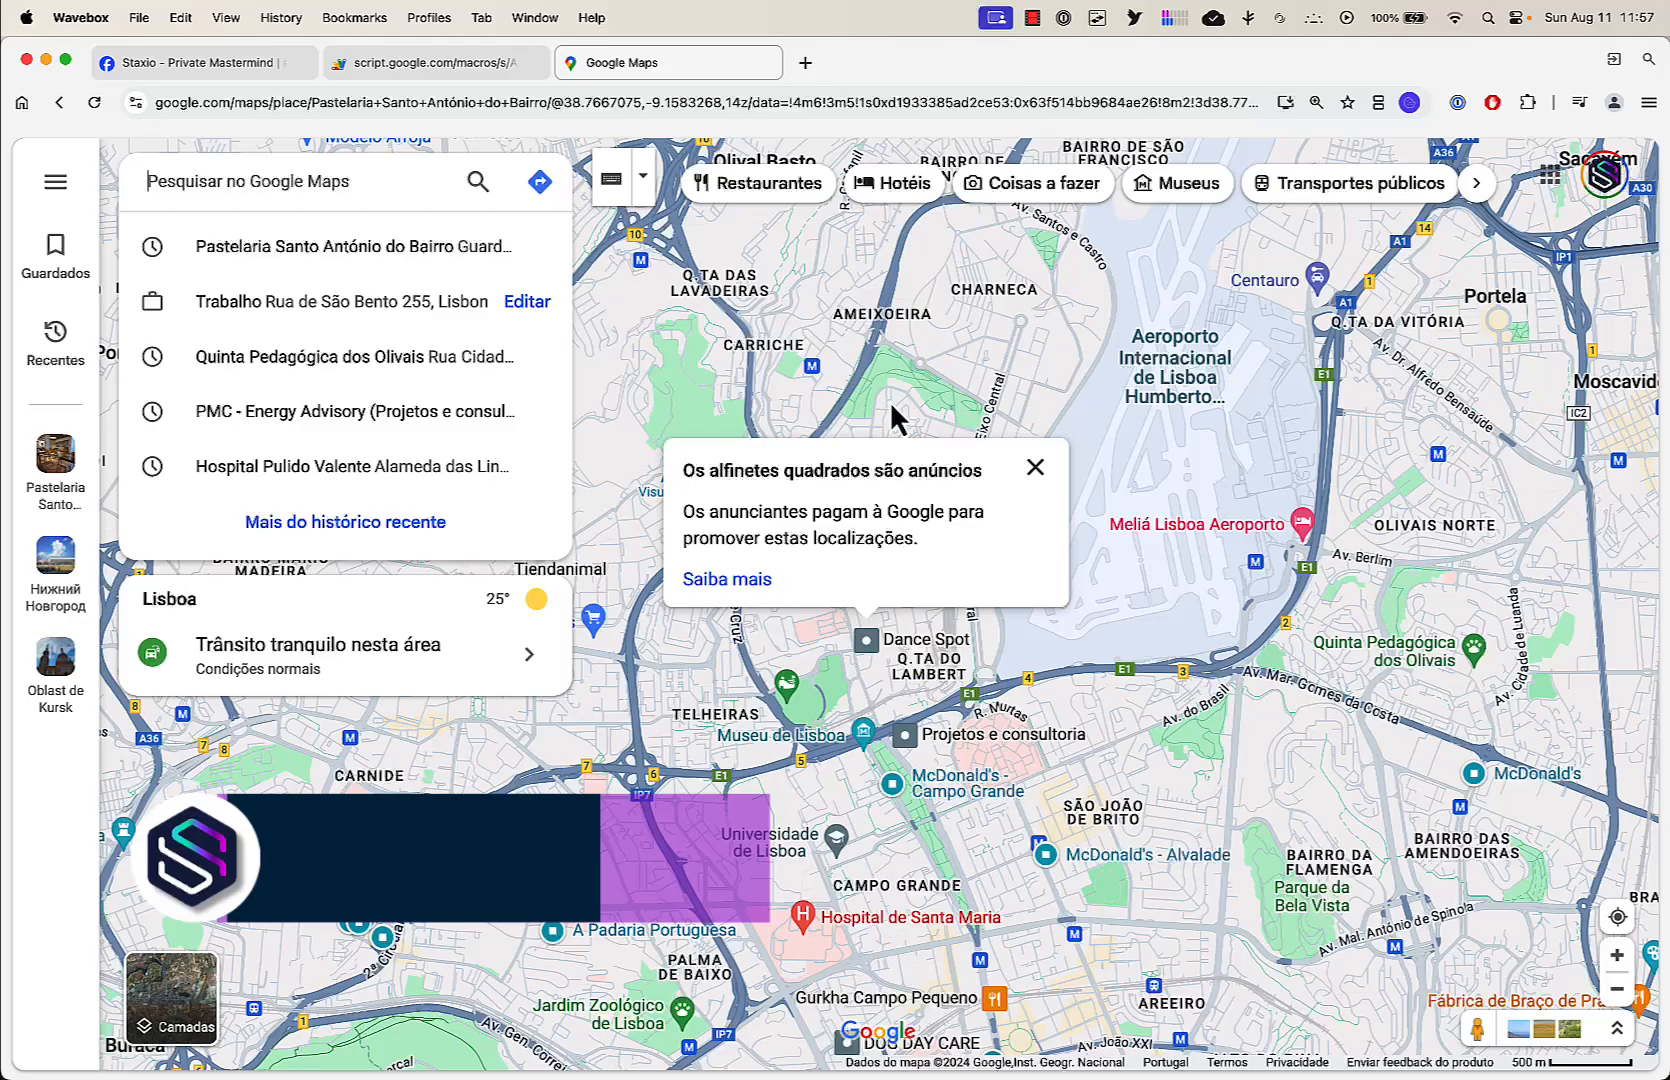
{"action": "left_click", "coordinate": [1034, 468]}
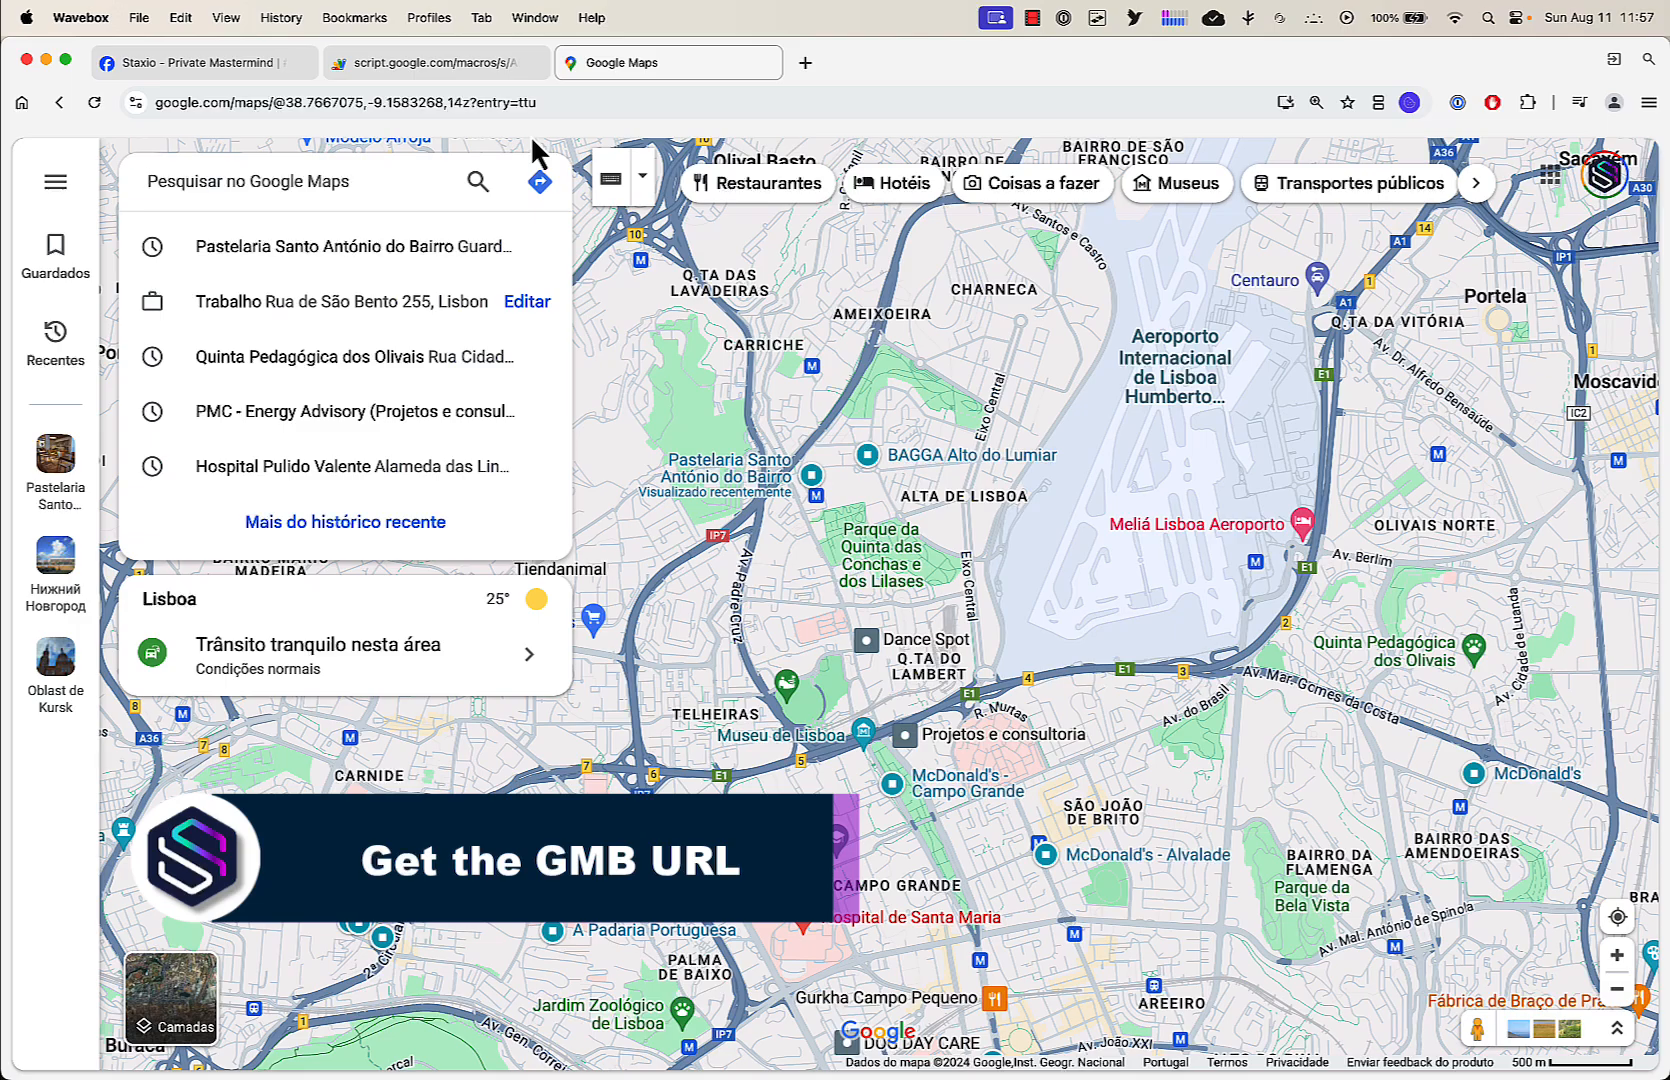
{"action": "left_click", "coordinate": [487, 63]}
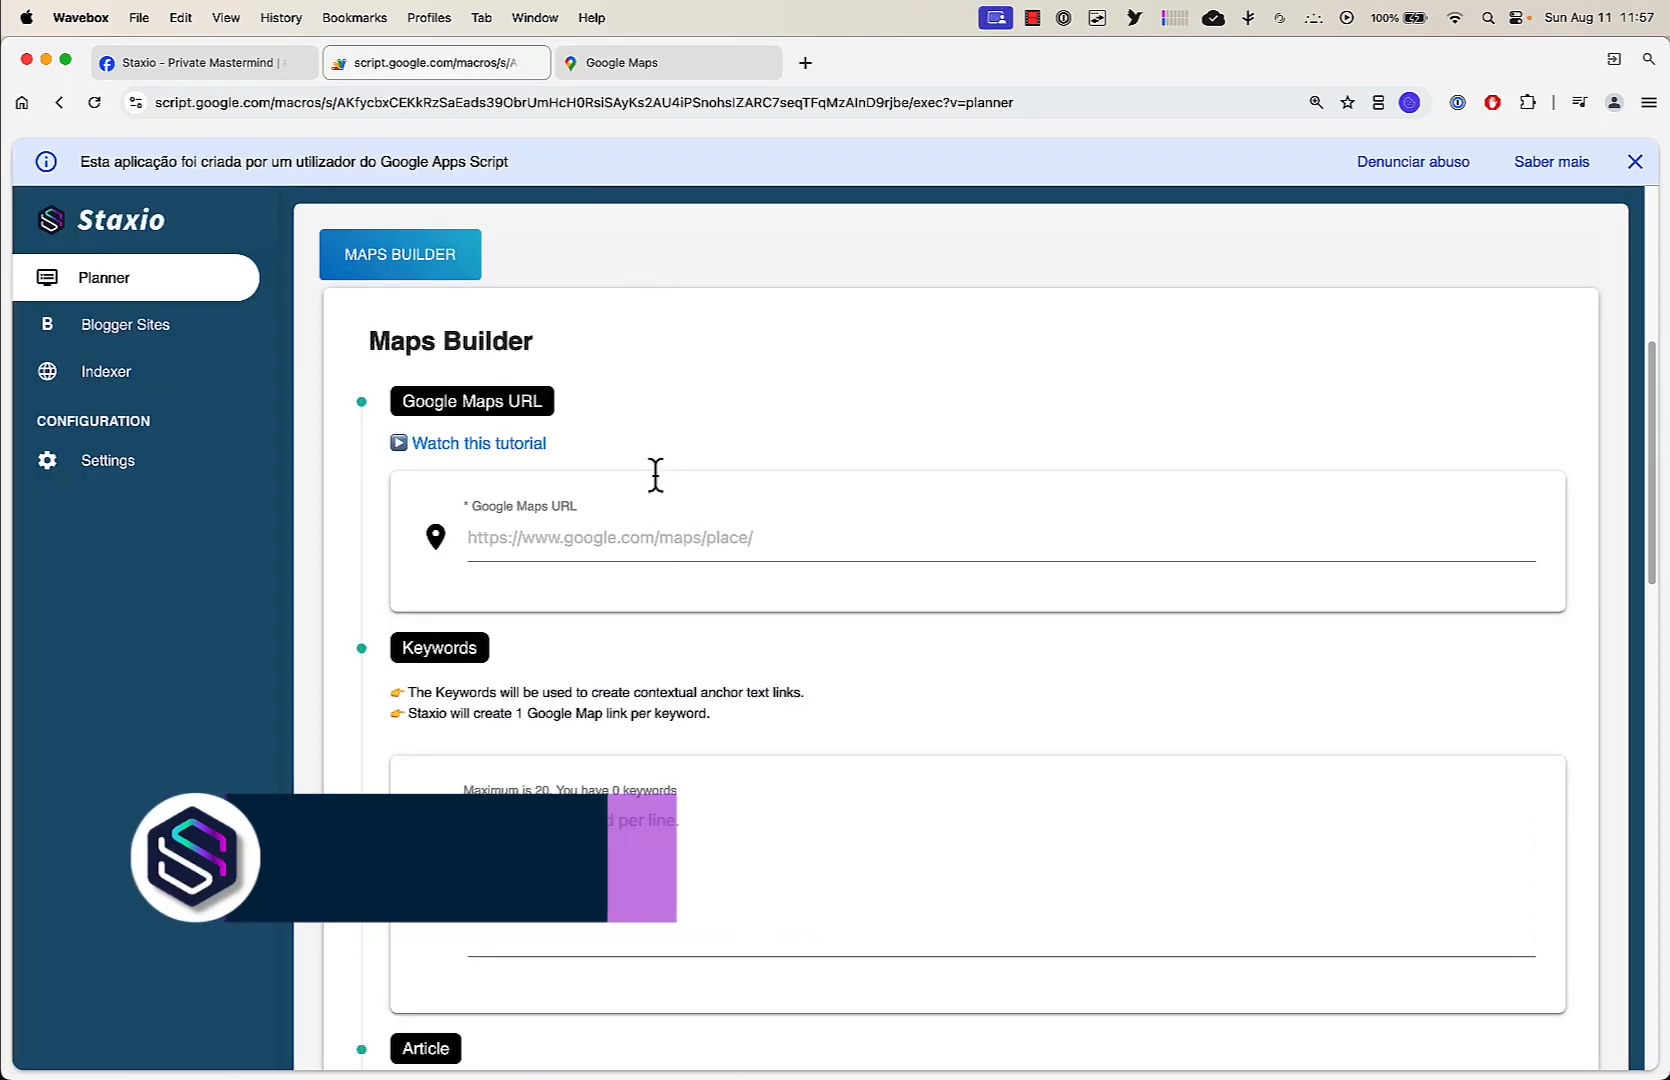
Switch to Google Maps, load maps.google.com and open the Pastelaria Santo António do Bairro listing from the map
{"action": "left_click", "coordinate": [642, 65]}
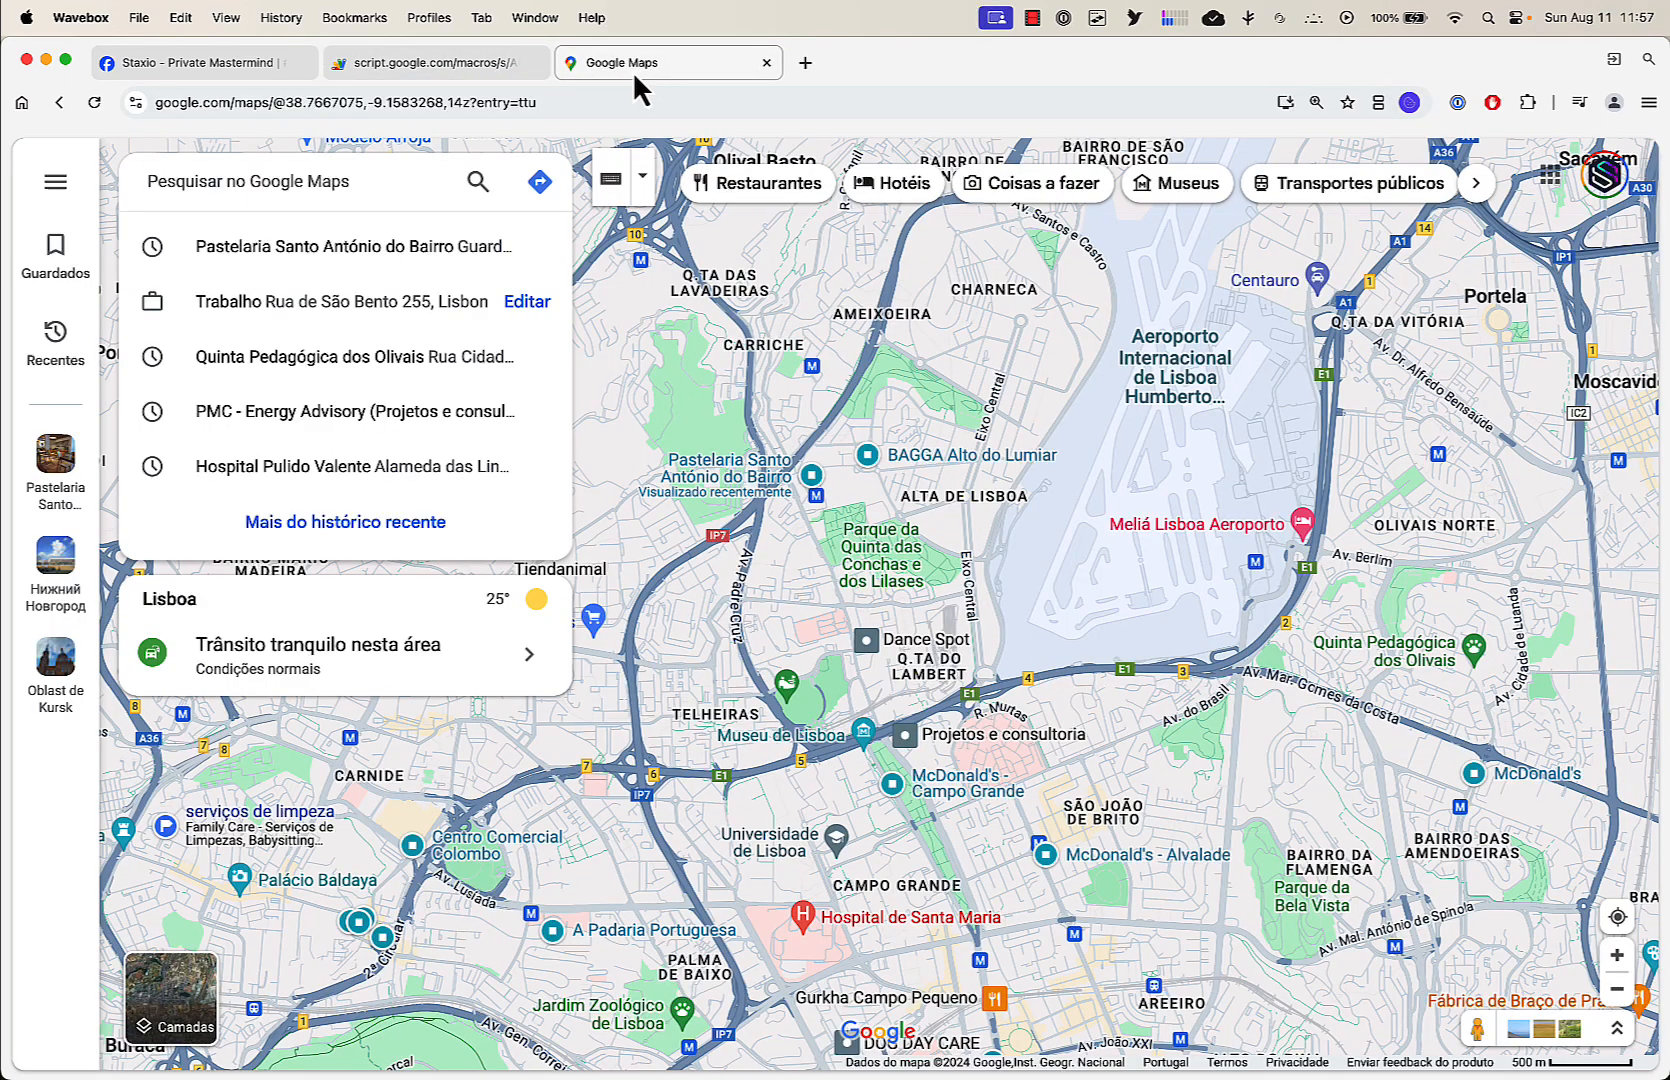
{"action": "left_click", "coordinate": [257, 101]}
{"action": "type", "text": "m"}
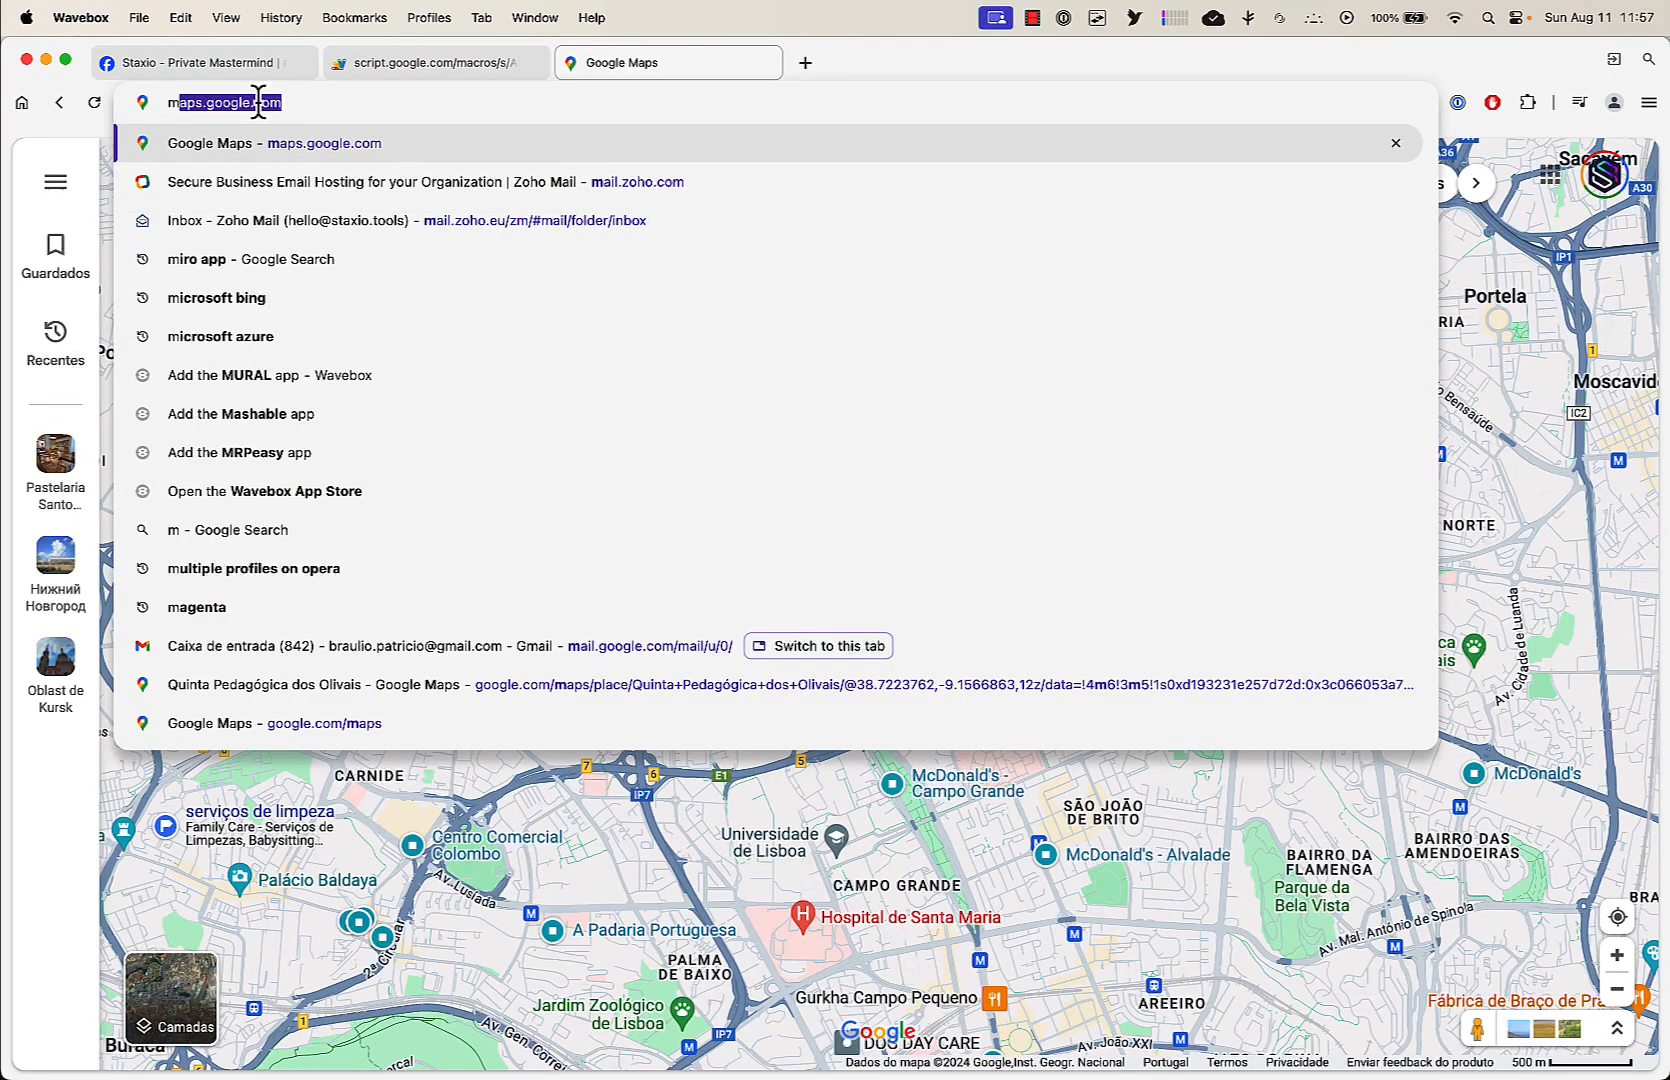
{"action": "key", "text": "Return"}
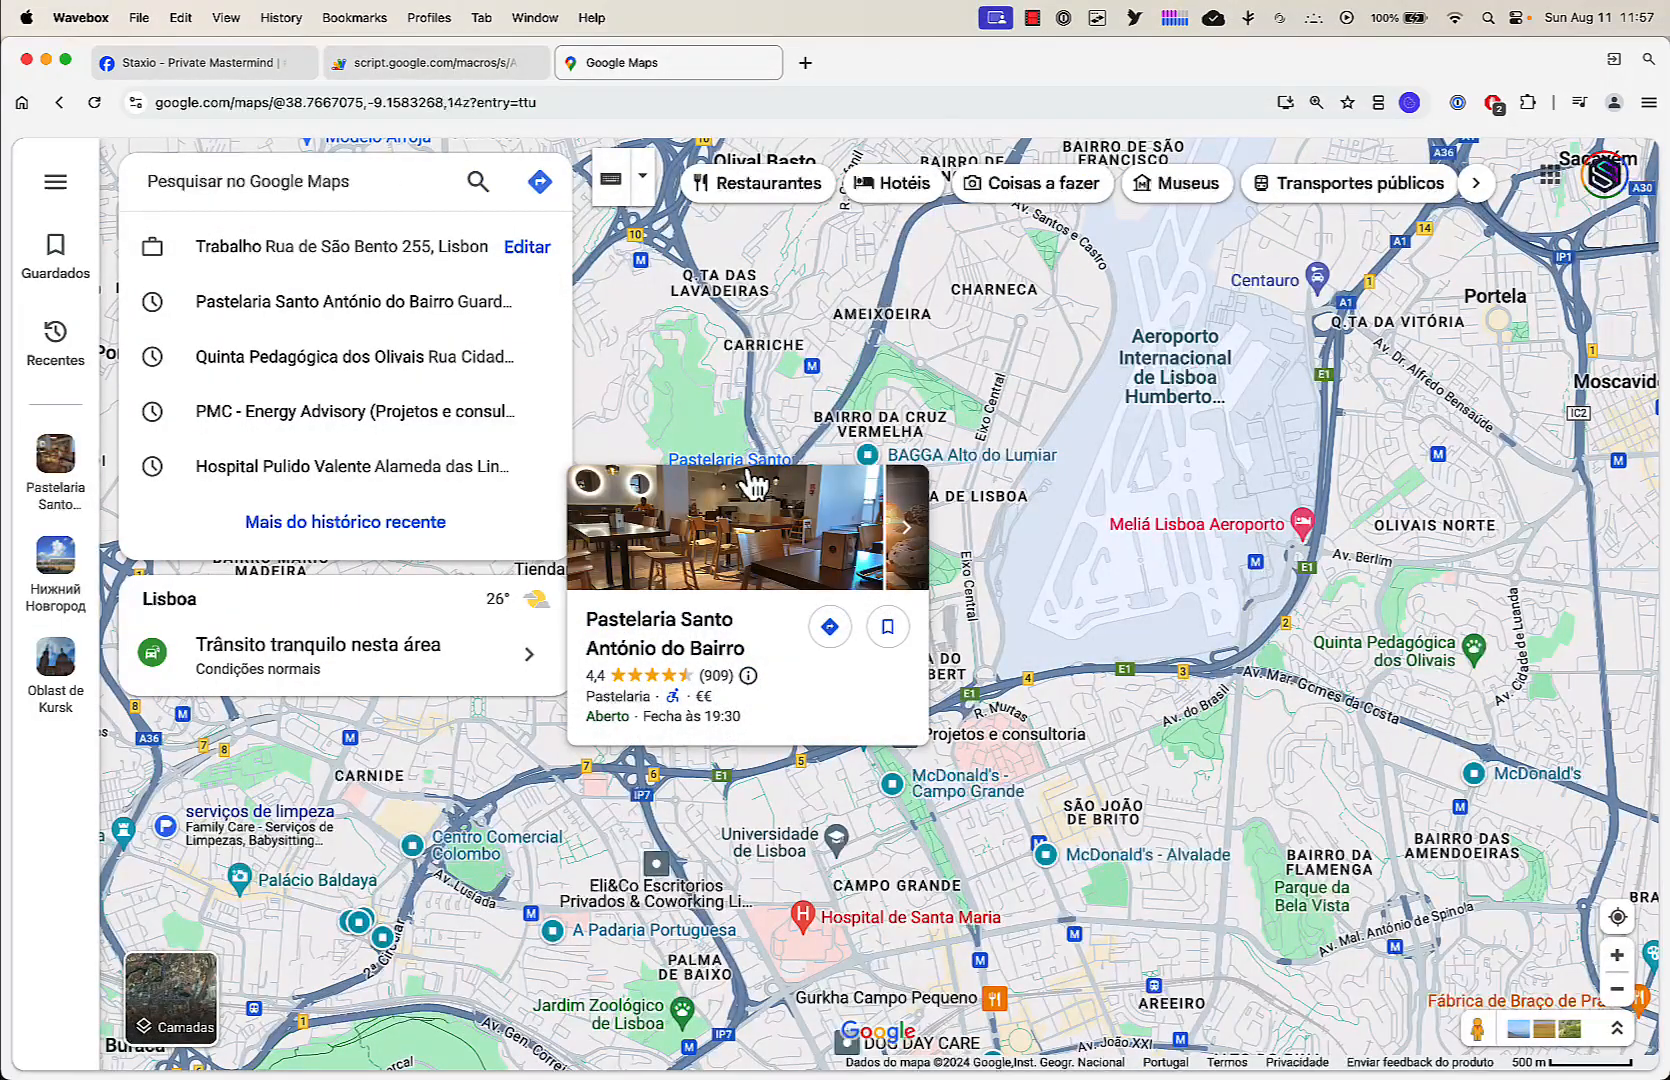
{"action": "left_click", "coordinate": [756, 482]}
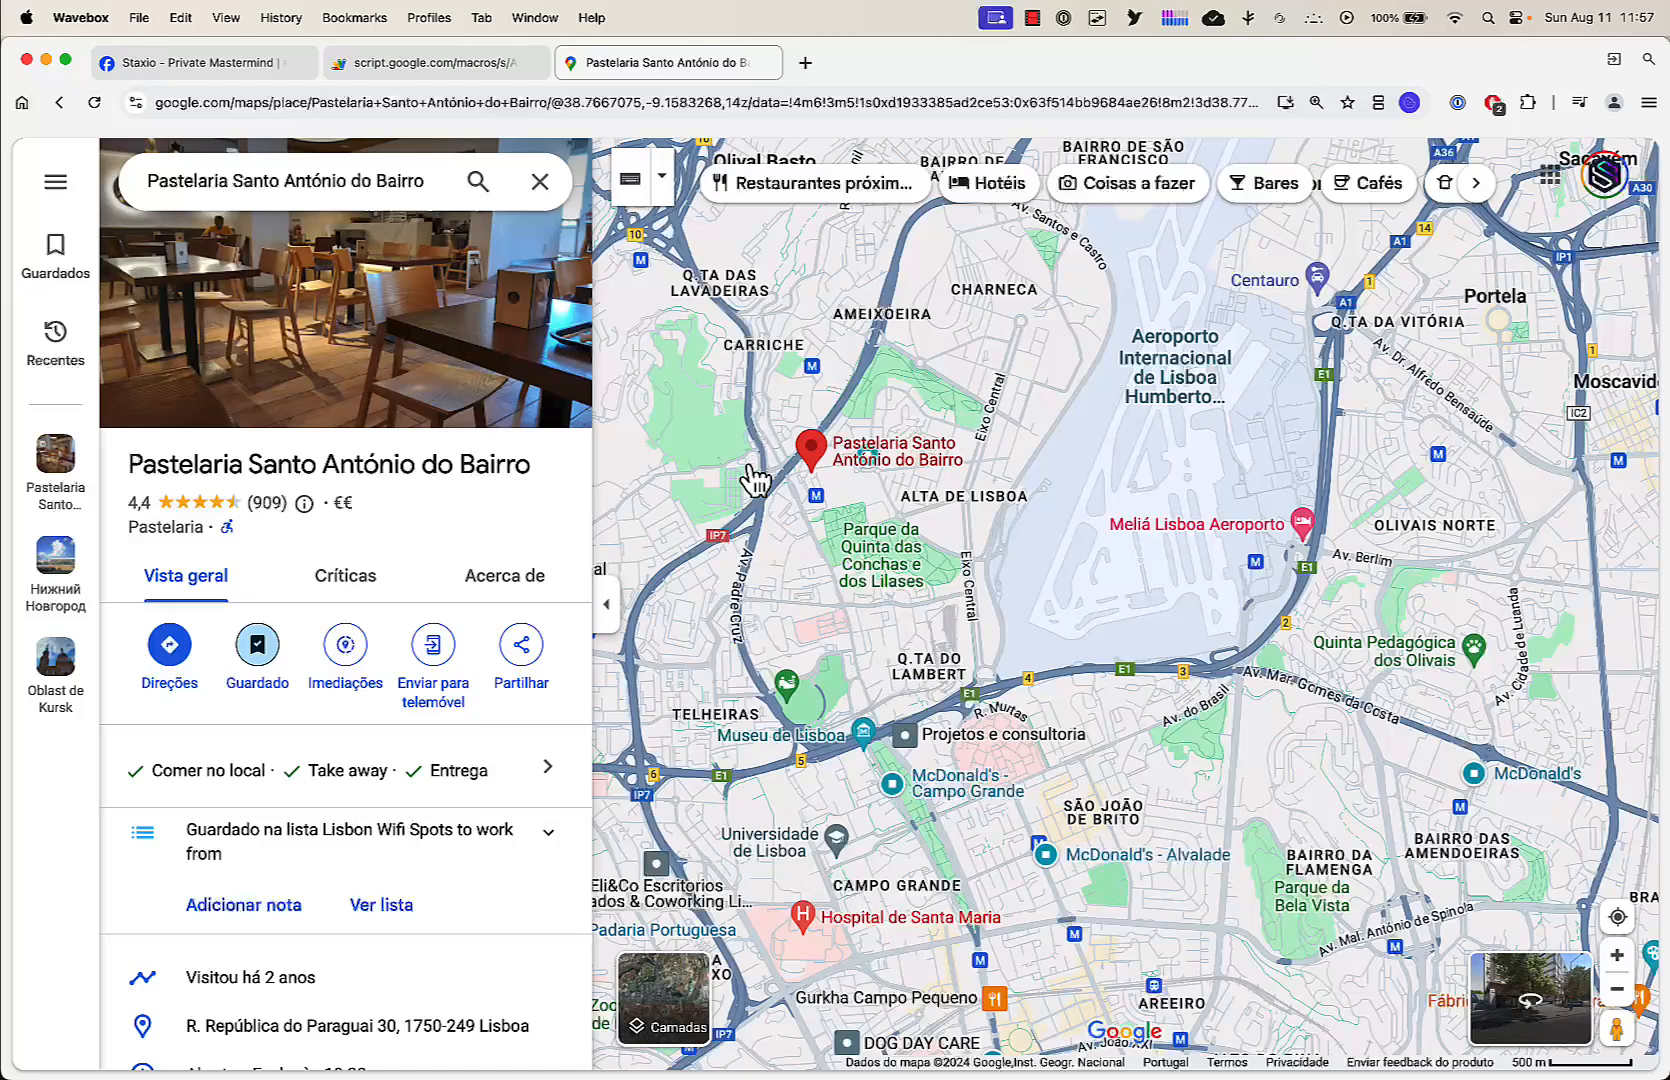
Copy the bakery listing's URL and paste it as the Google Maps URL in Staxio's Maps Builder
{"action": "left_click", "coordinate": [683, 103]}
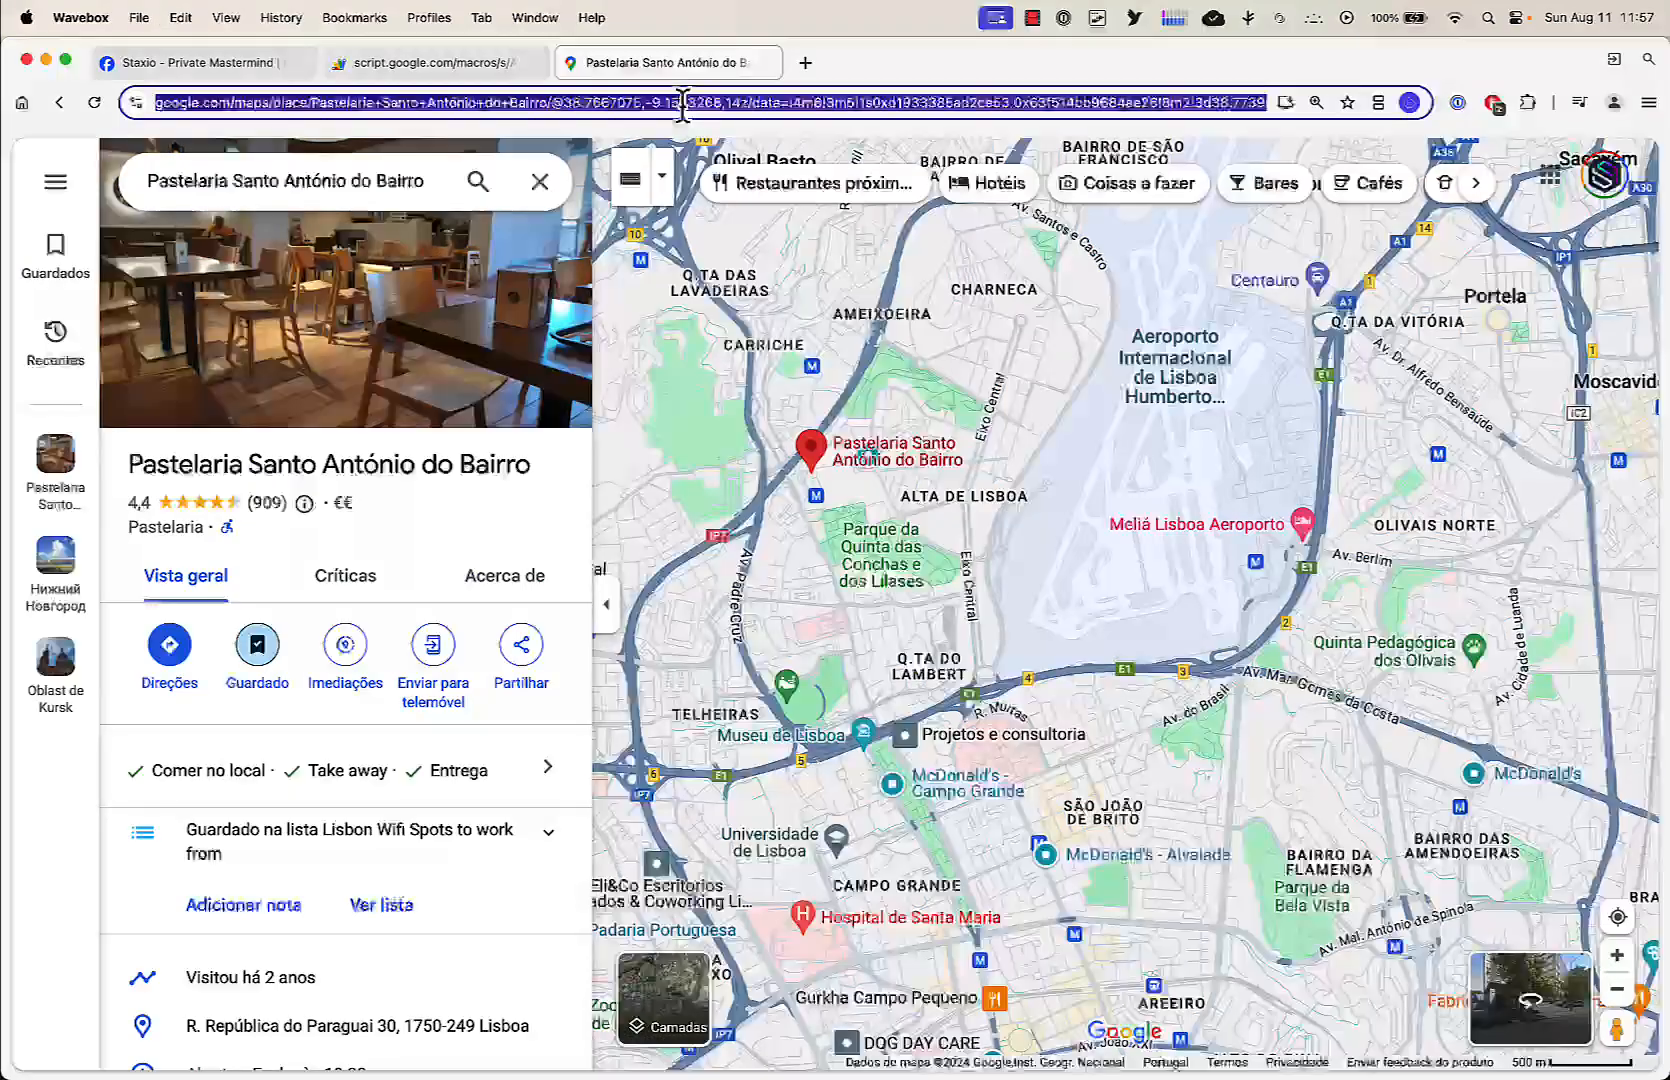
{"action": "left_click", "coordinate": [475, 64]}
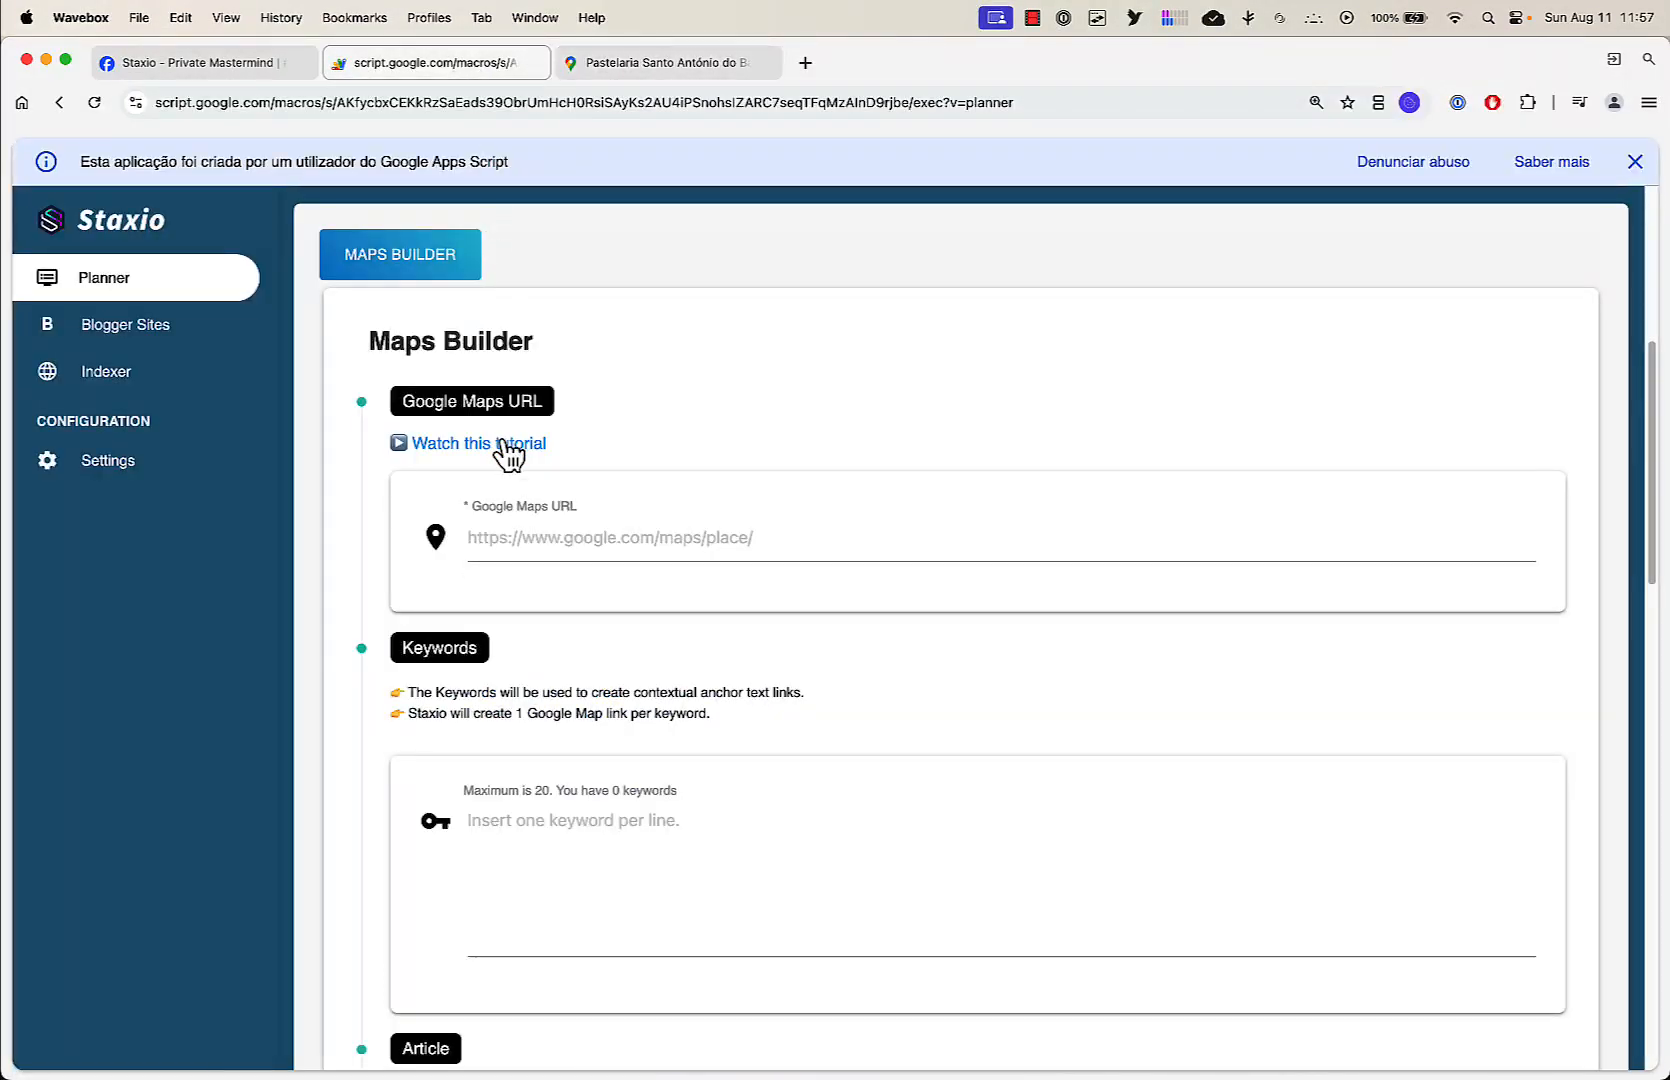
{"action": "left_click", "coordinate": [535, 535]}
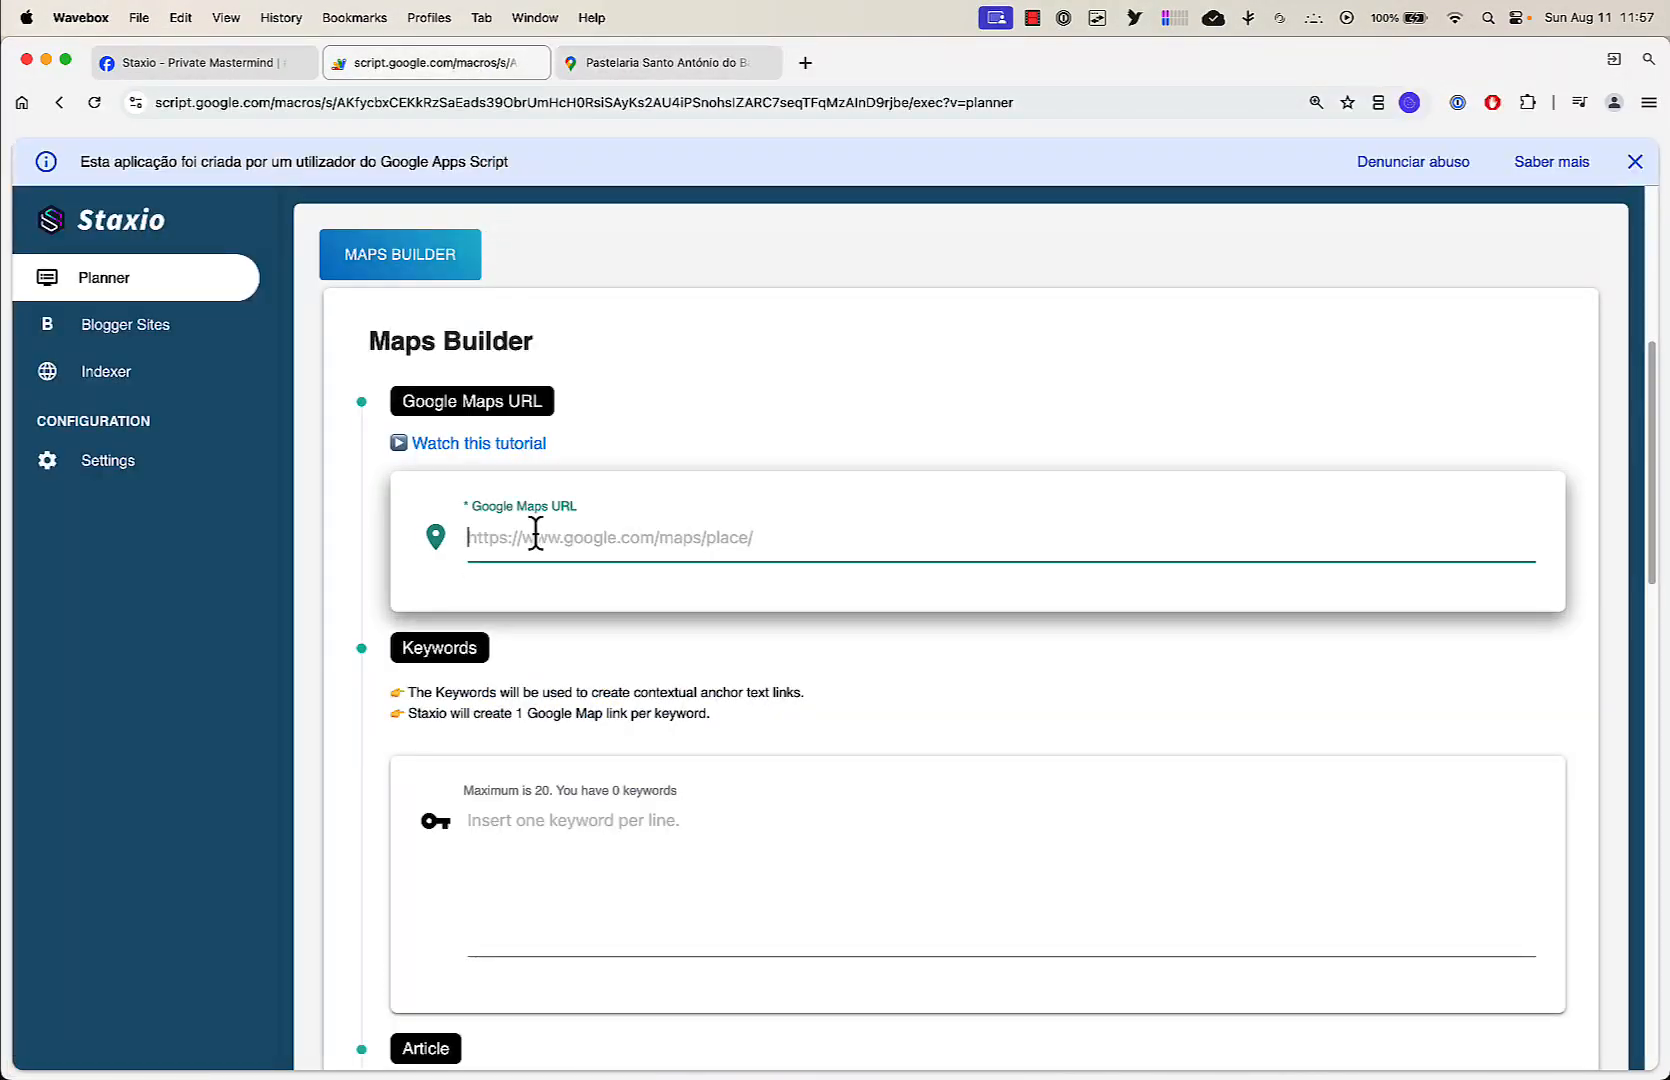
{"action": "key", "text": "super+v"}
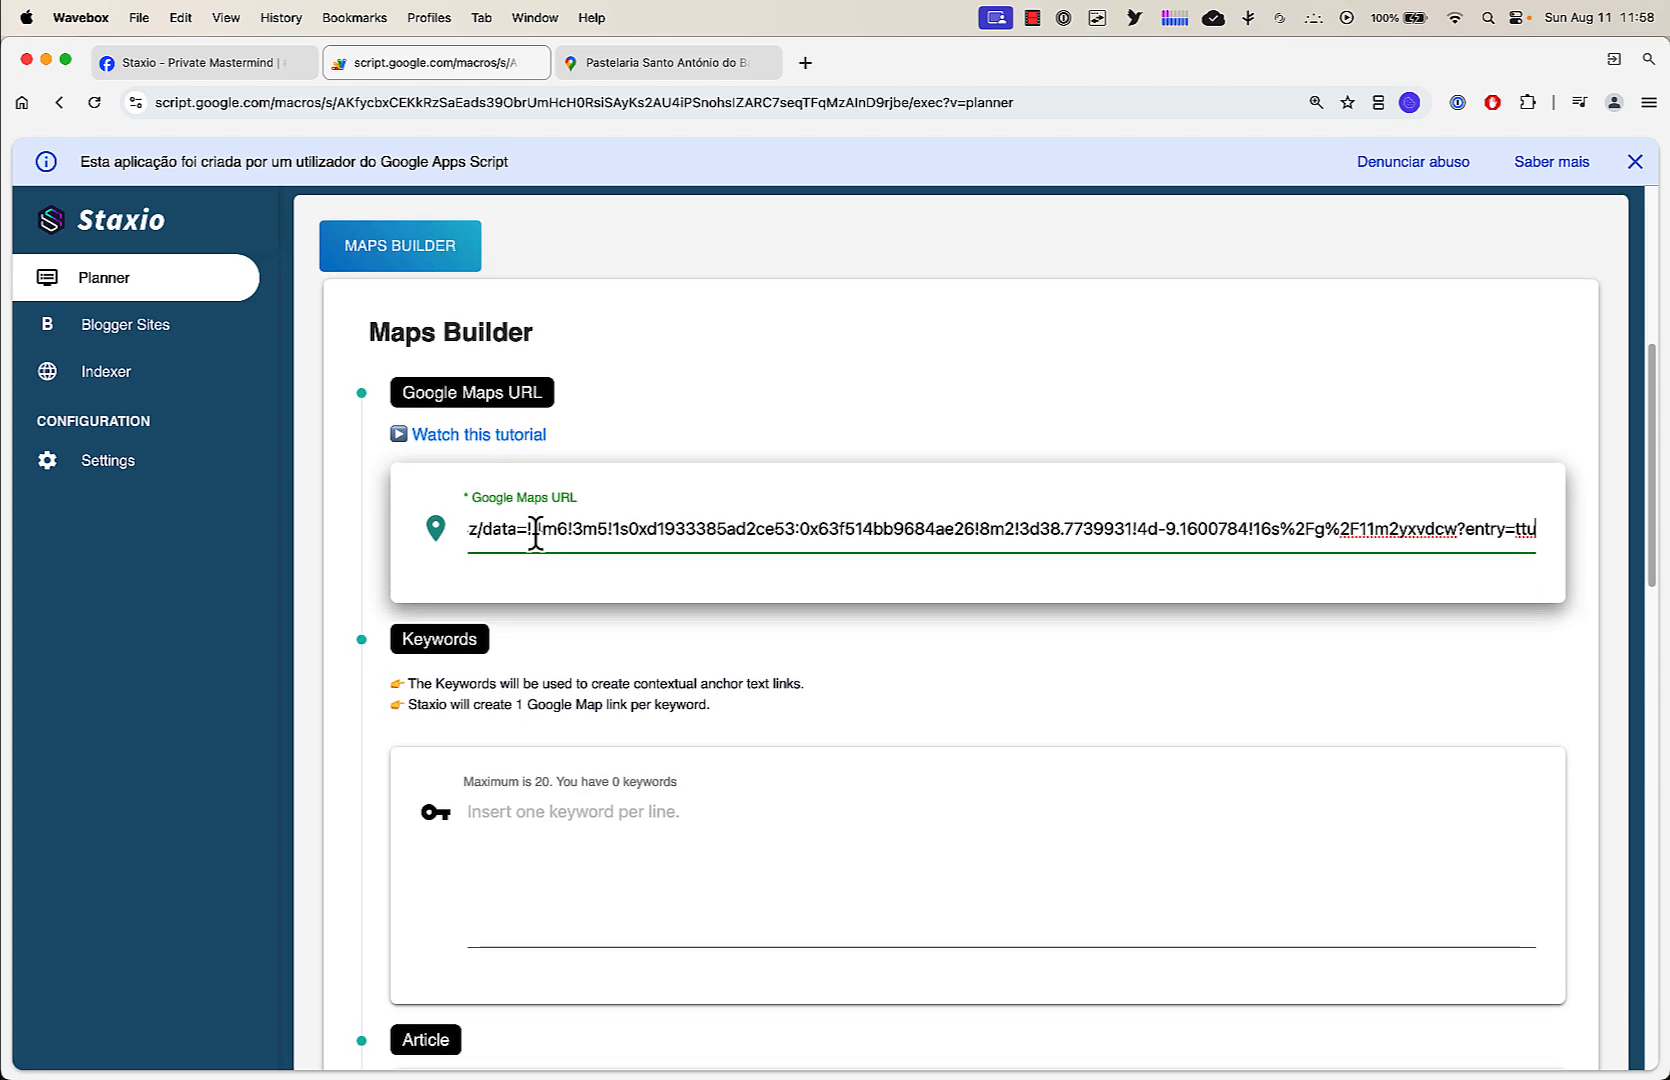
Review the Maps Builder form from keywords and article through zoom level, latitude increase, tag, control panel and save options
{"action": "scroll", "coordinate": [535, 532], "scroll_direction": "down", "scroll_amount": 2}
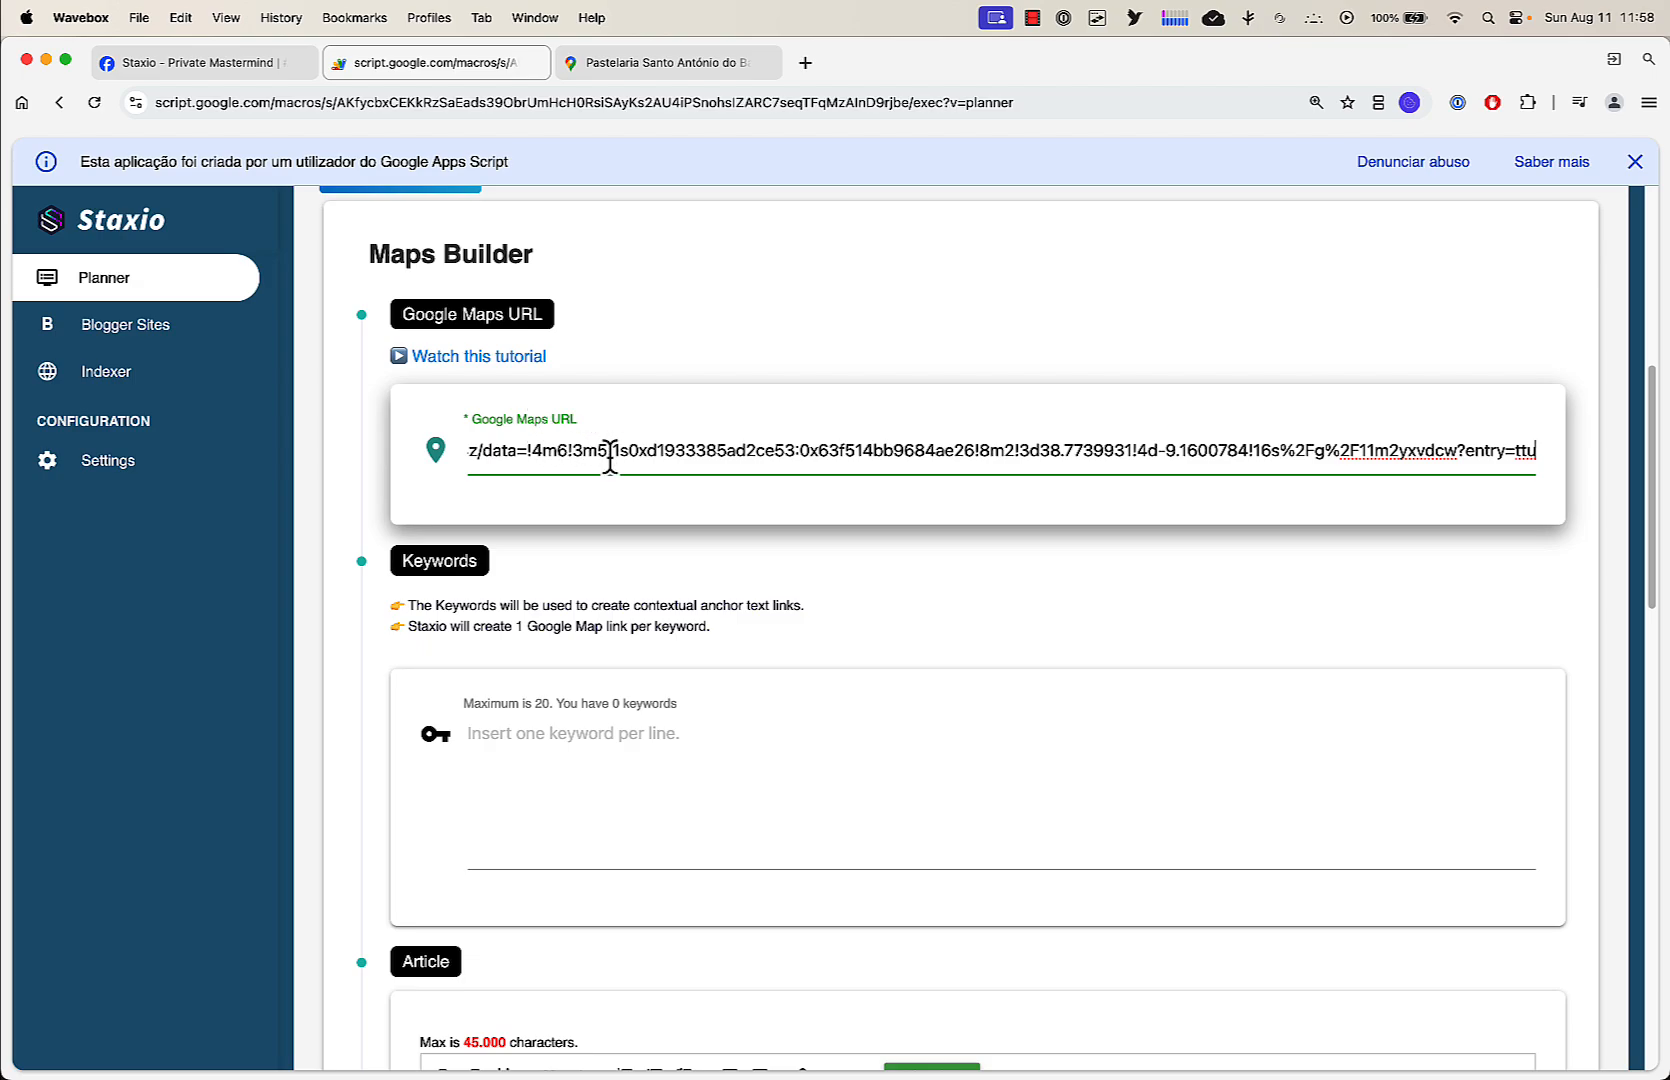
{"action": "scroll", "coordinate": [610, 456], "scroll_direction": "down", "scroll_amount": 5}
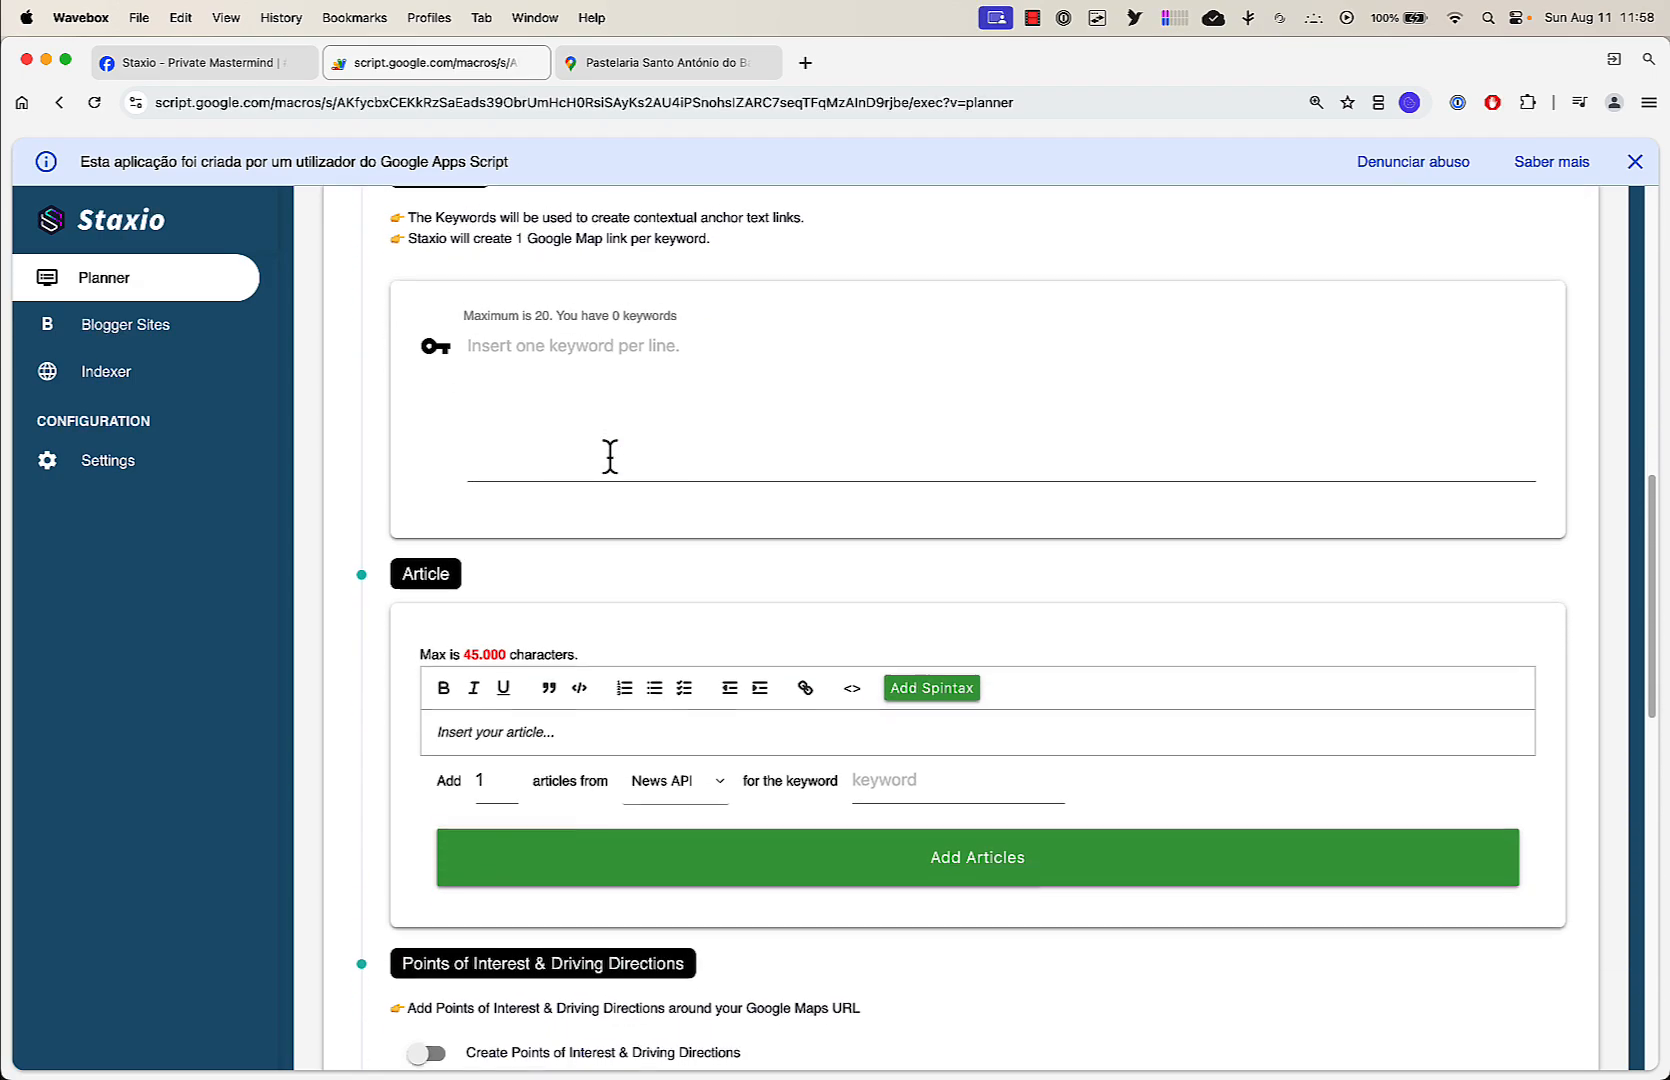
{"action": "scroll", "coordinate": [610, 456], "scroll_direction": "down", "scroll_amount": 14}
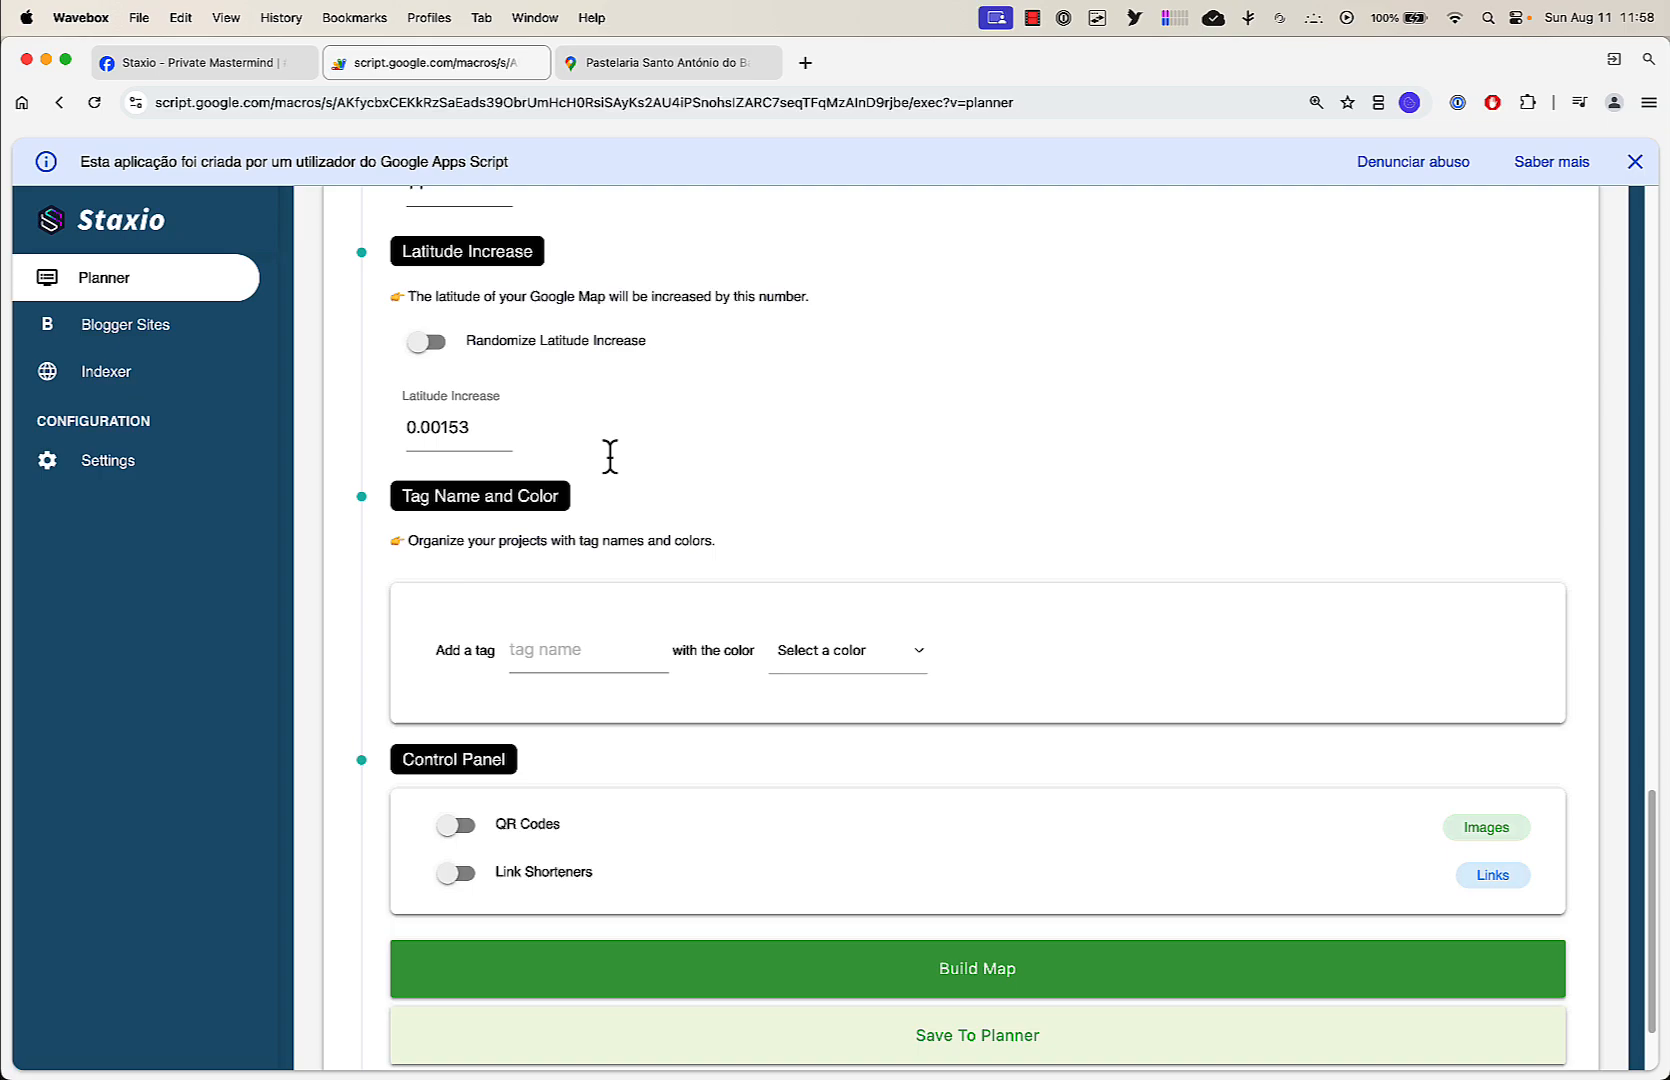
{"action": "scroll", "coordinate": [610, 456], "scroll_direction": "down", "scroll_amount": 2}
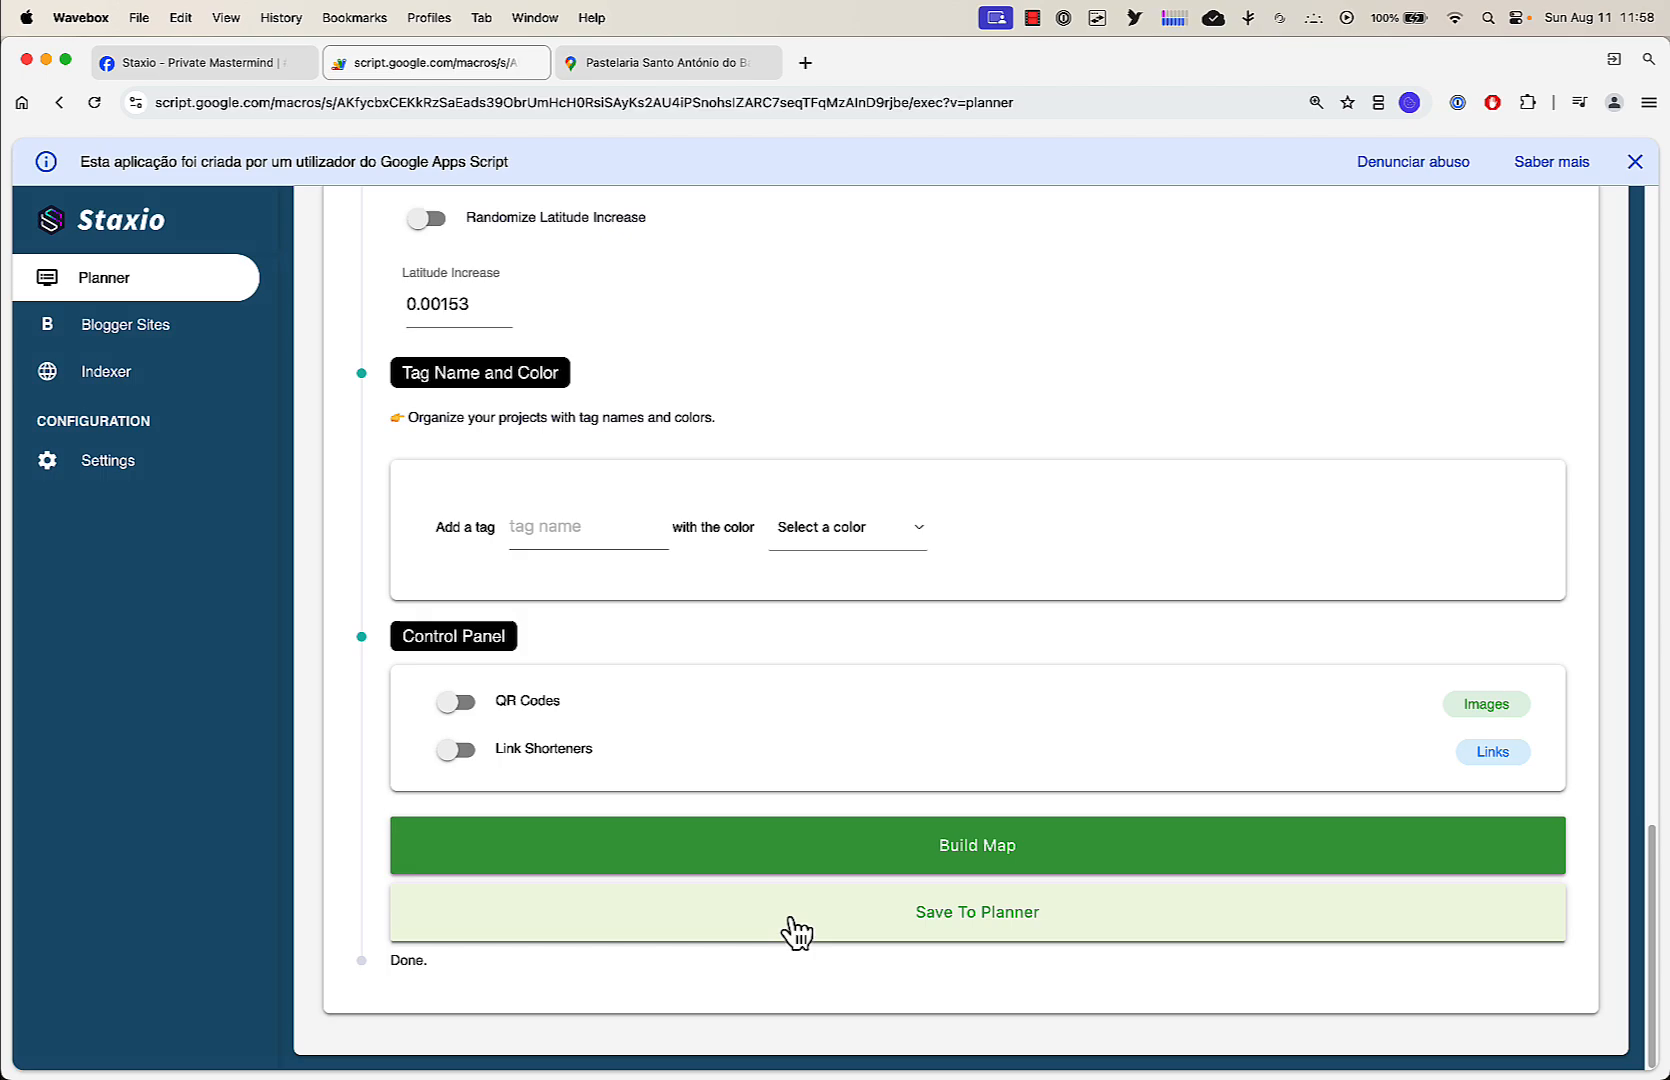
{"action": "scroll", "coordinate": [797, 932], "scroll_direction": "up", "scroll_amount": 1}
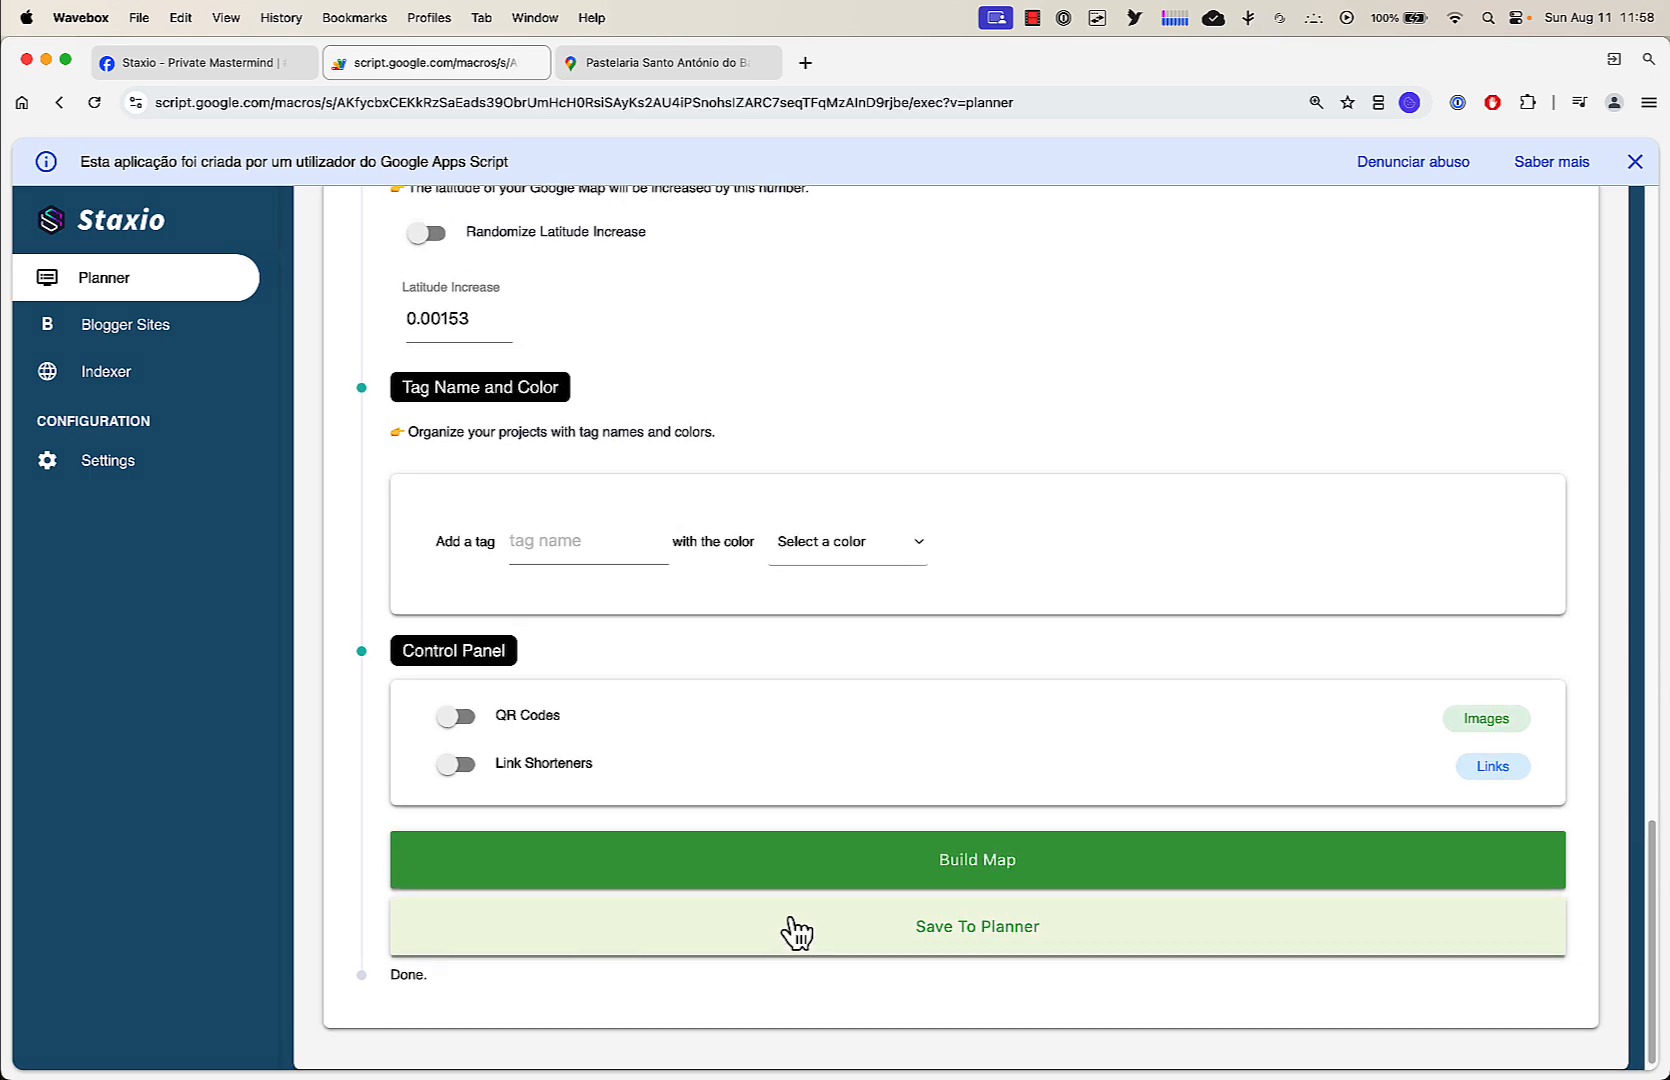
{"action": "scroll", "coordinate": [790, 932], "scroll_direction": "up", "scroll_amount": 1}
{"action": "scroll", "coordinate": [797, 932], "scroll_direction": "down", "scroll_amount": 2}
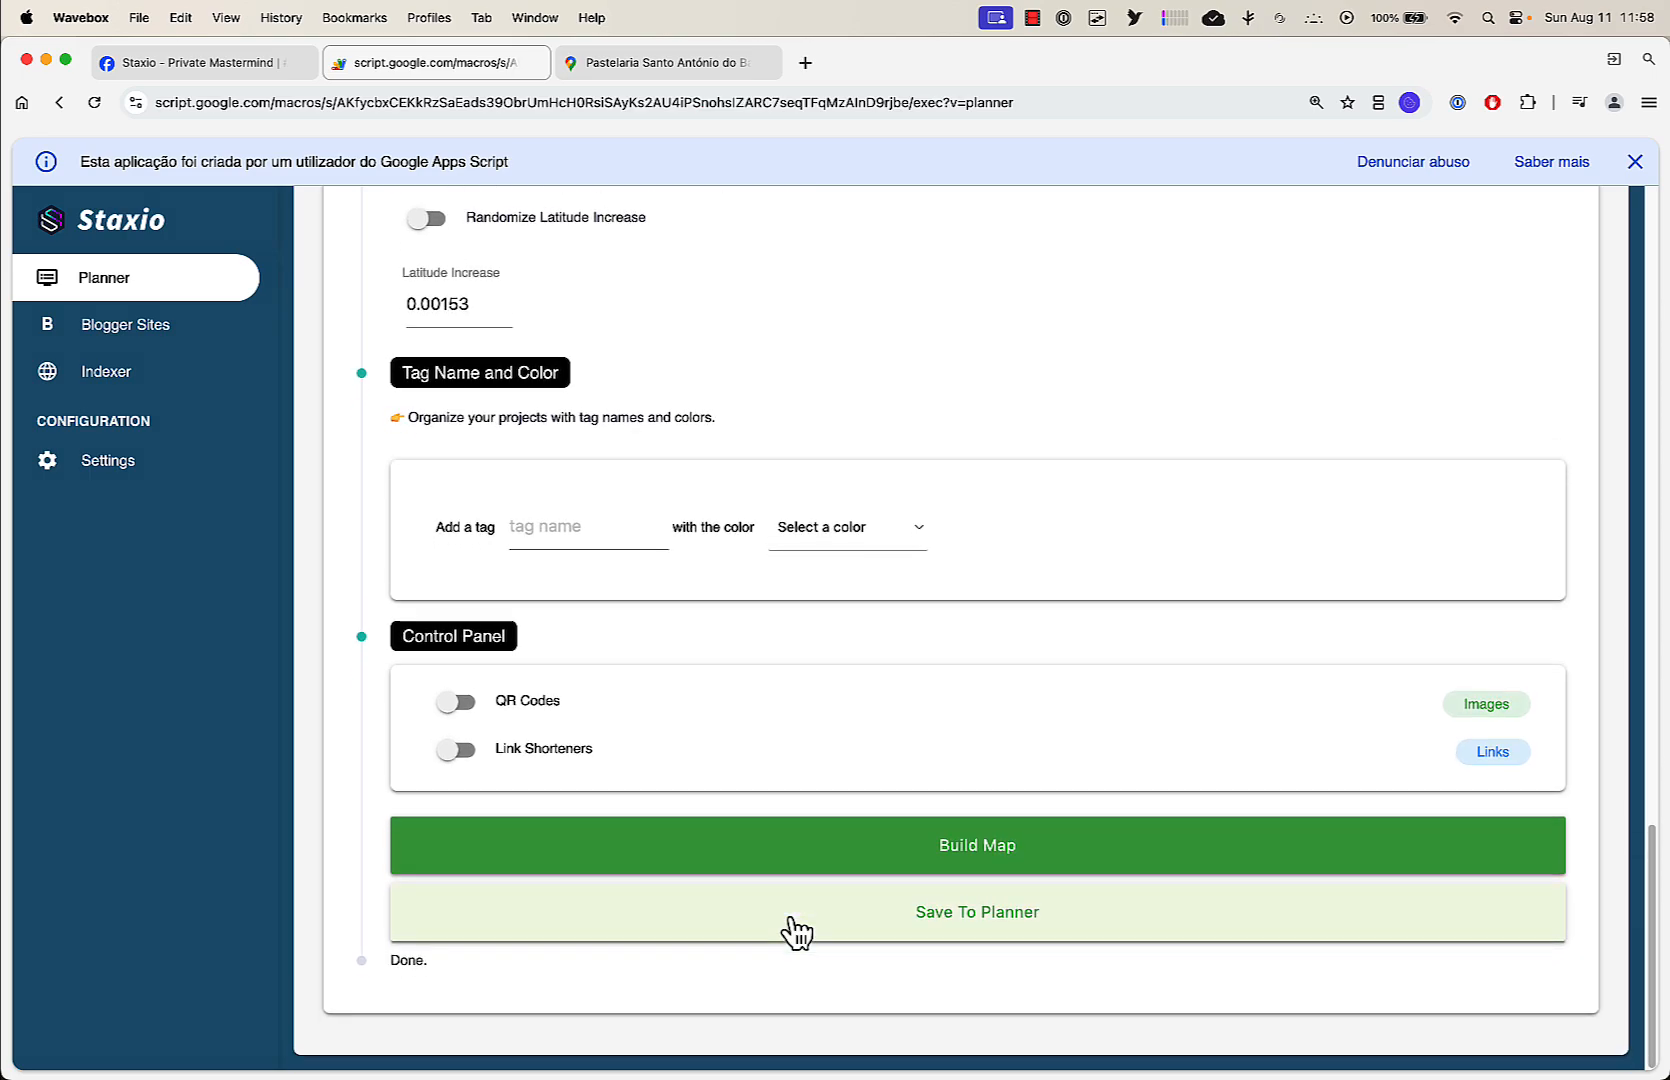
{"action": "scroll", "coordinate": [797, 932], "scroll_direction": "up", "scroll_amount": 12}
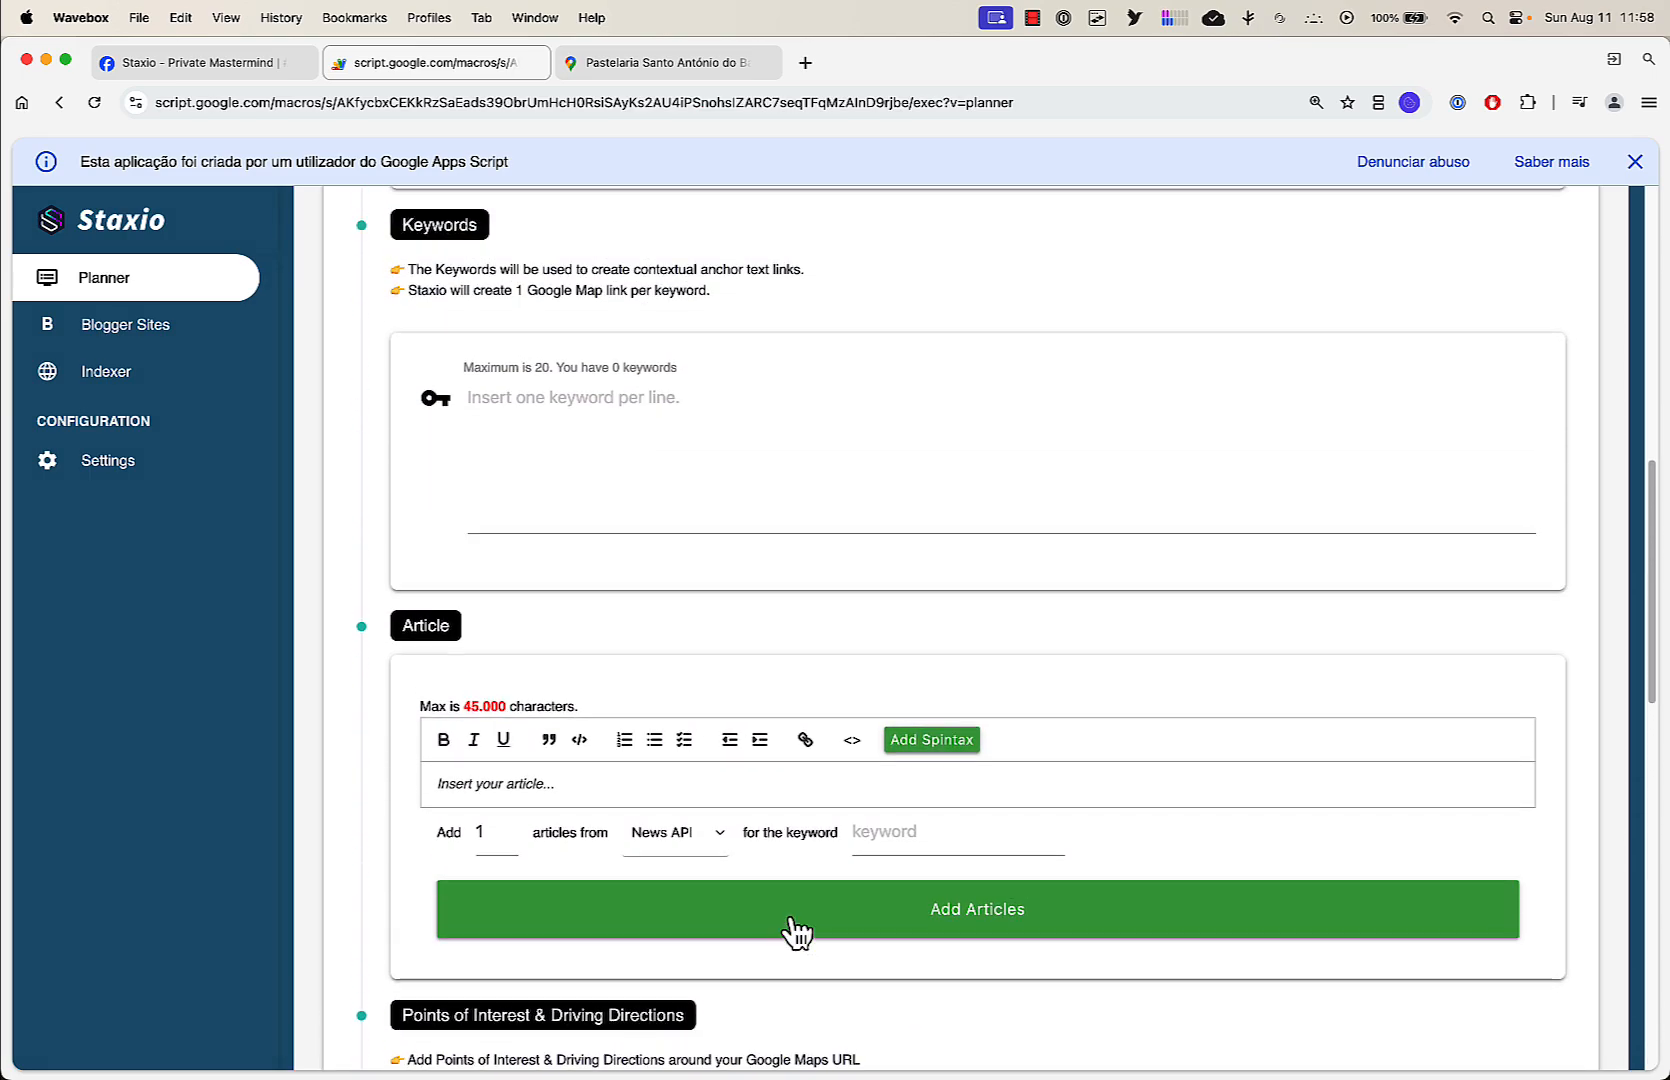
{"action": "scroll", "coordinate": [797, 932], "scroll_direction": "up", "scroll_amount": 10}
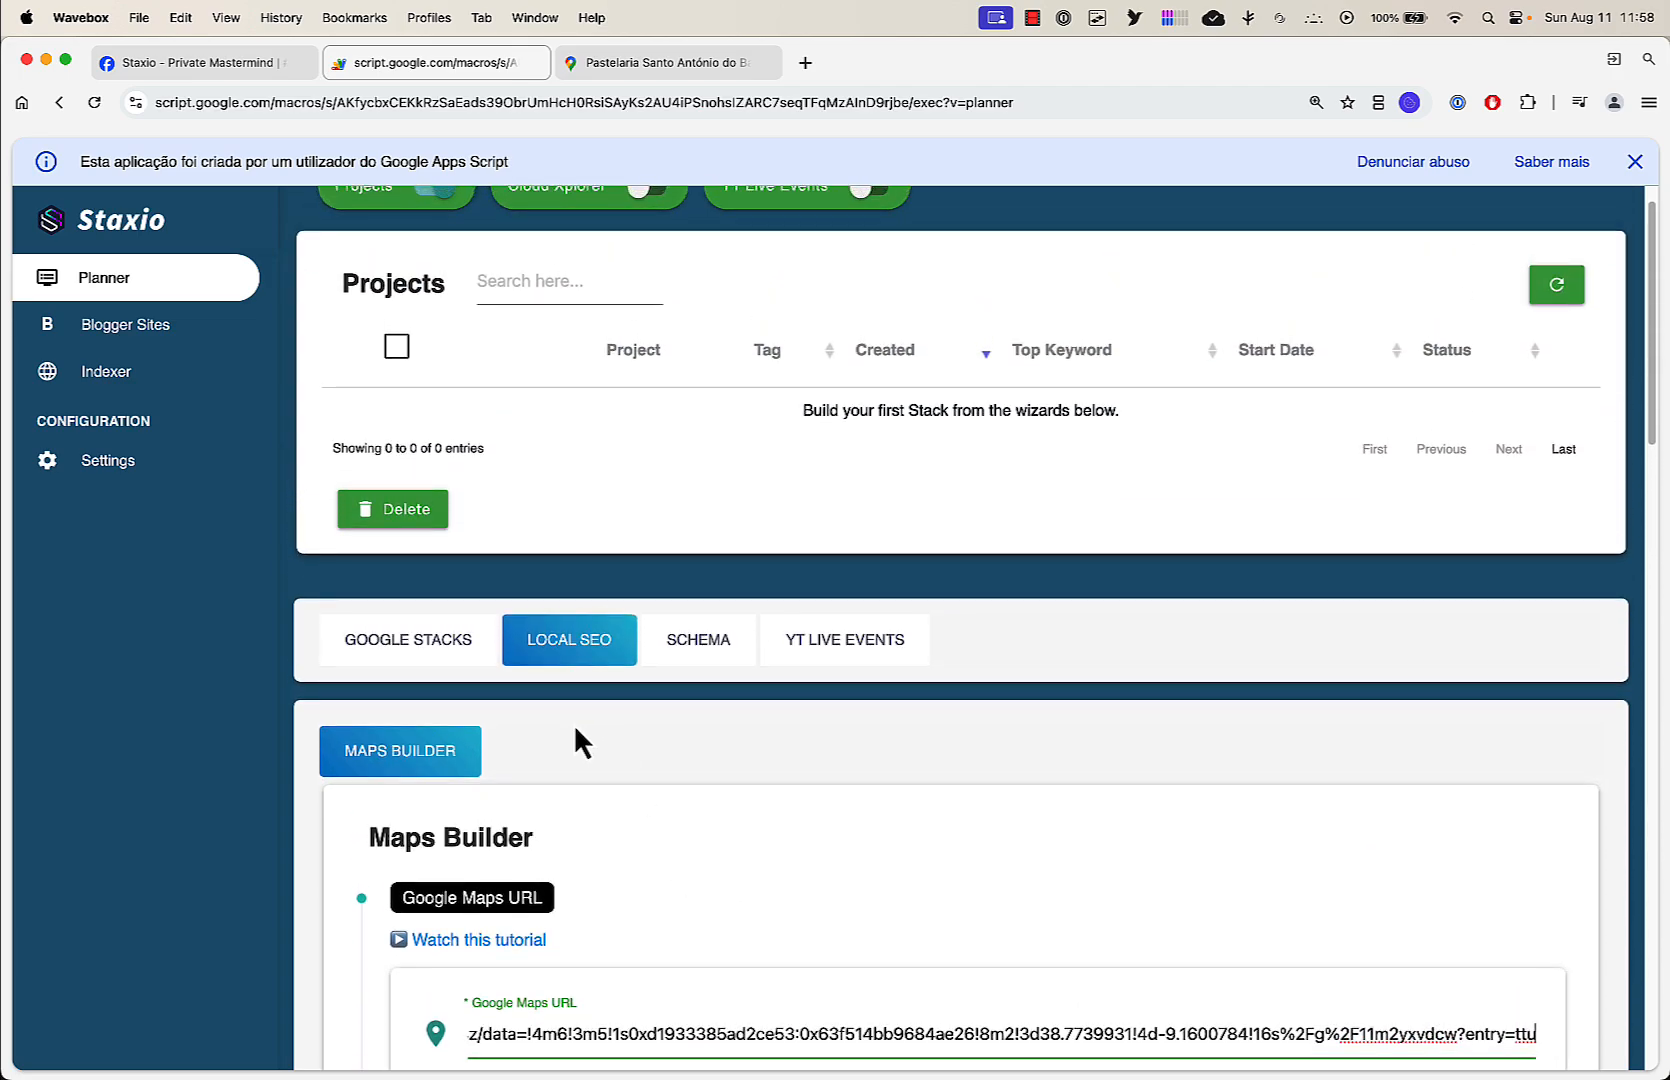
{"action": "scroll", "coordinate": [584, 725], "scroll_direction": "down", "scroll_amount": 10}
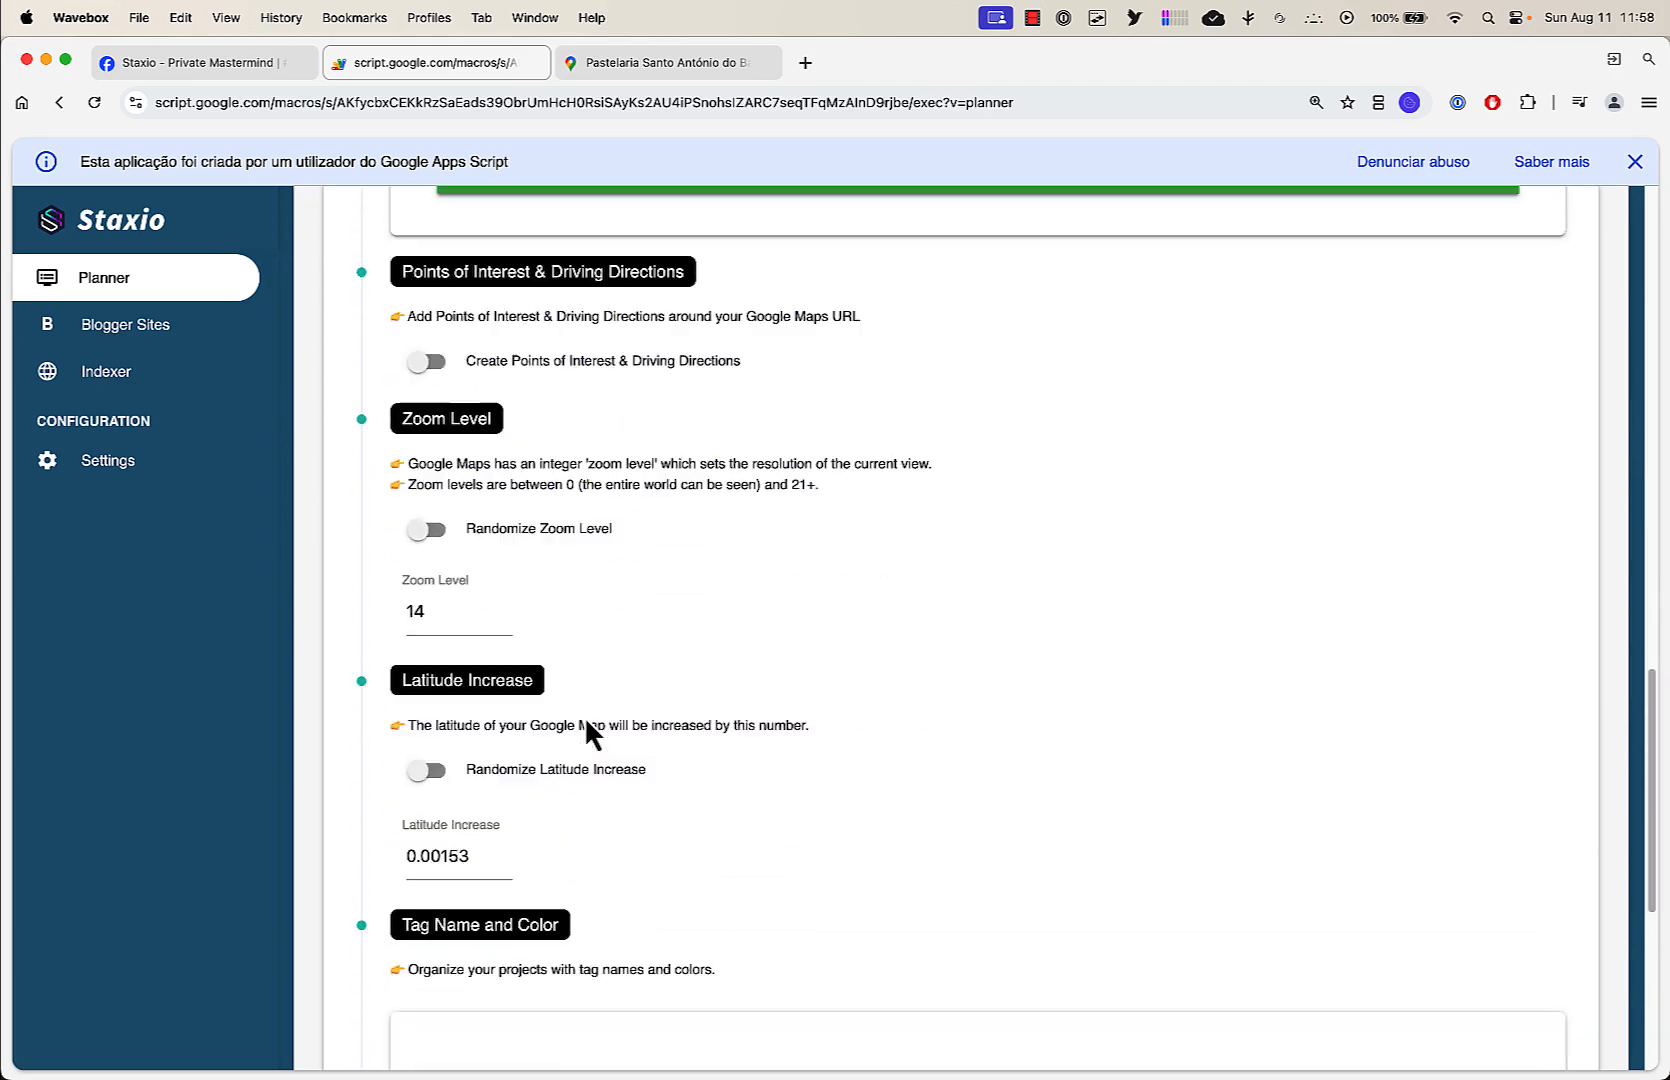
{"action": "scroll", "coordinate": [586, 722], "scroll_direction": "down", "scroll_amount": 5}
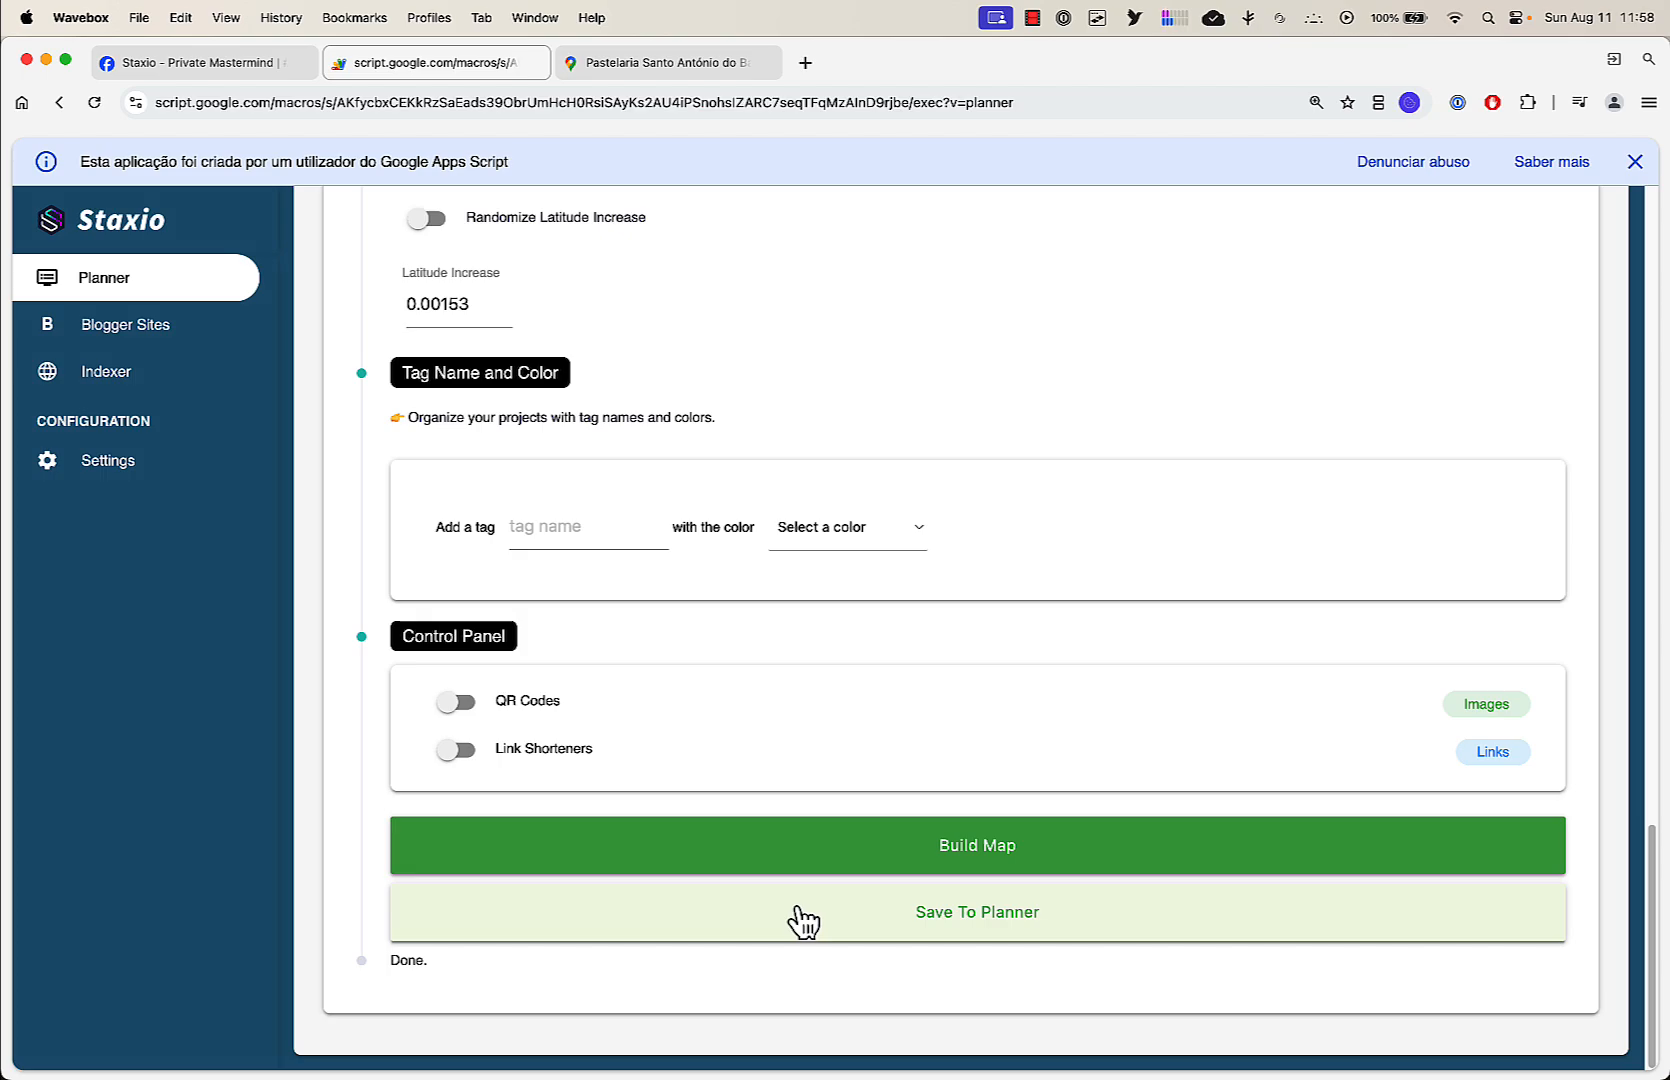
{"action": "scroll", "coordinate": [803, 922], "scroll_direction": "up", "scroll_amount": 10}
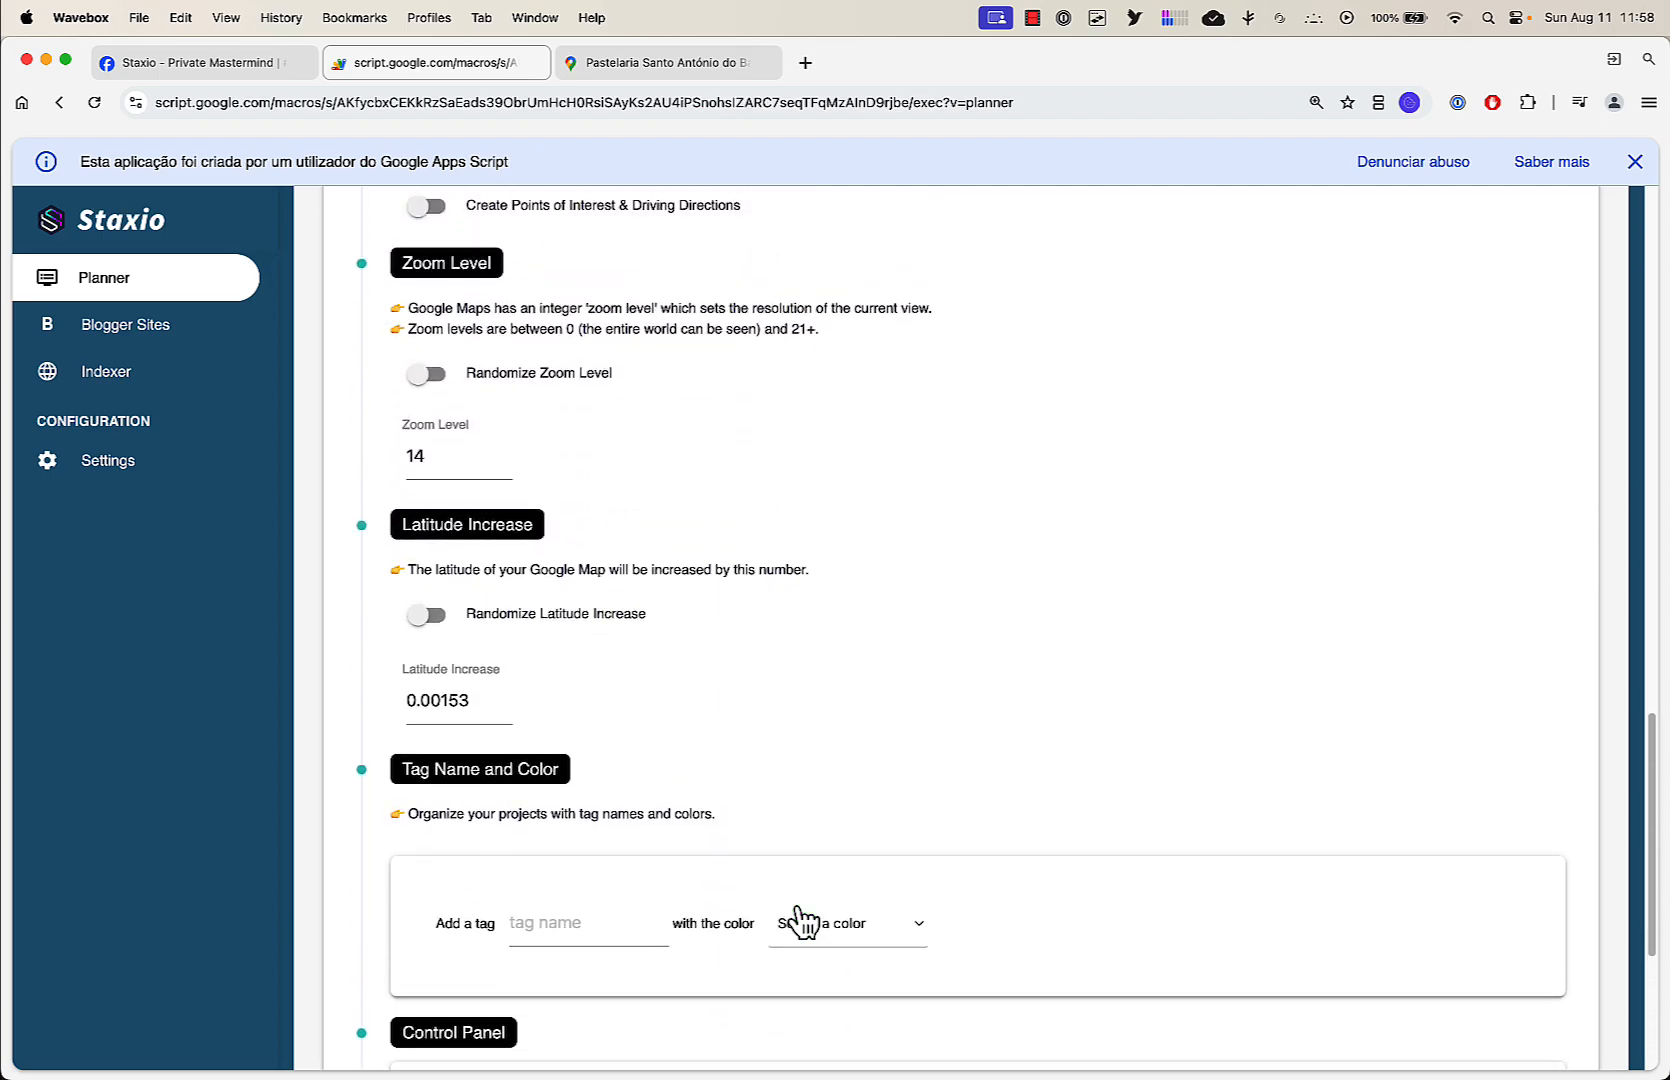
{"action": "scroll", "coordinate": [803, 922], "scroll_direction": "up", "scroll_amount": 10}
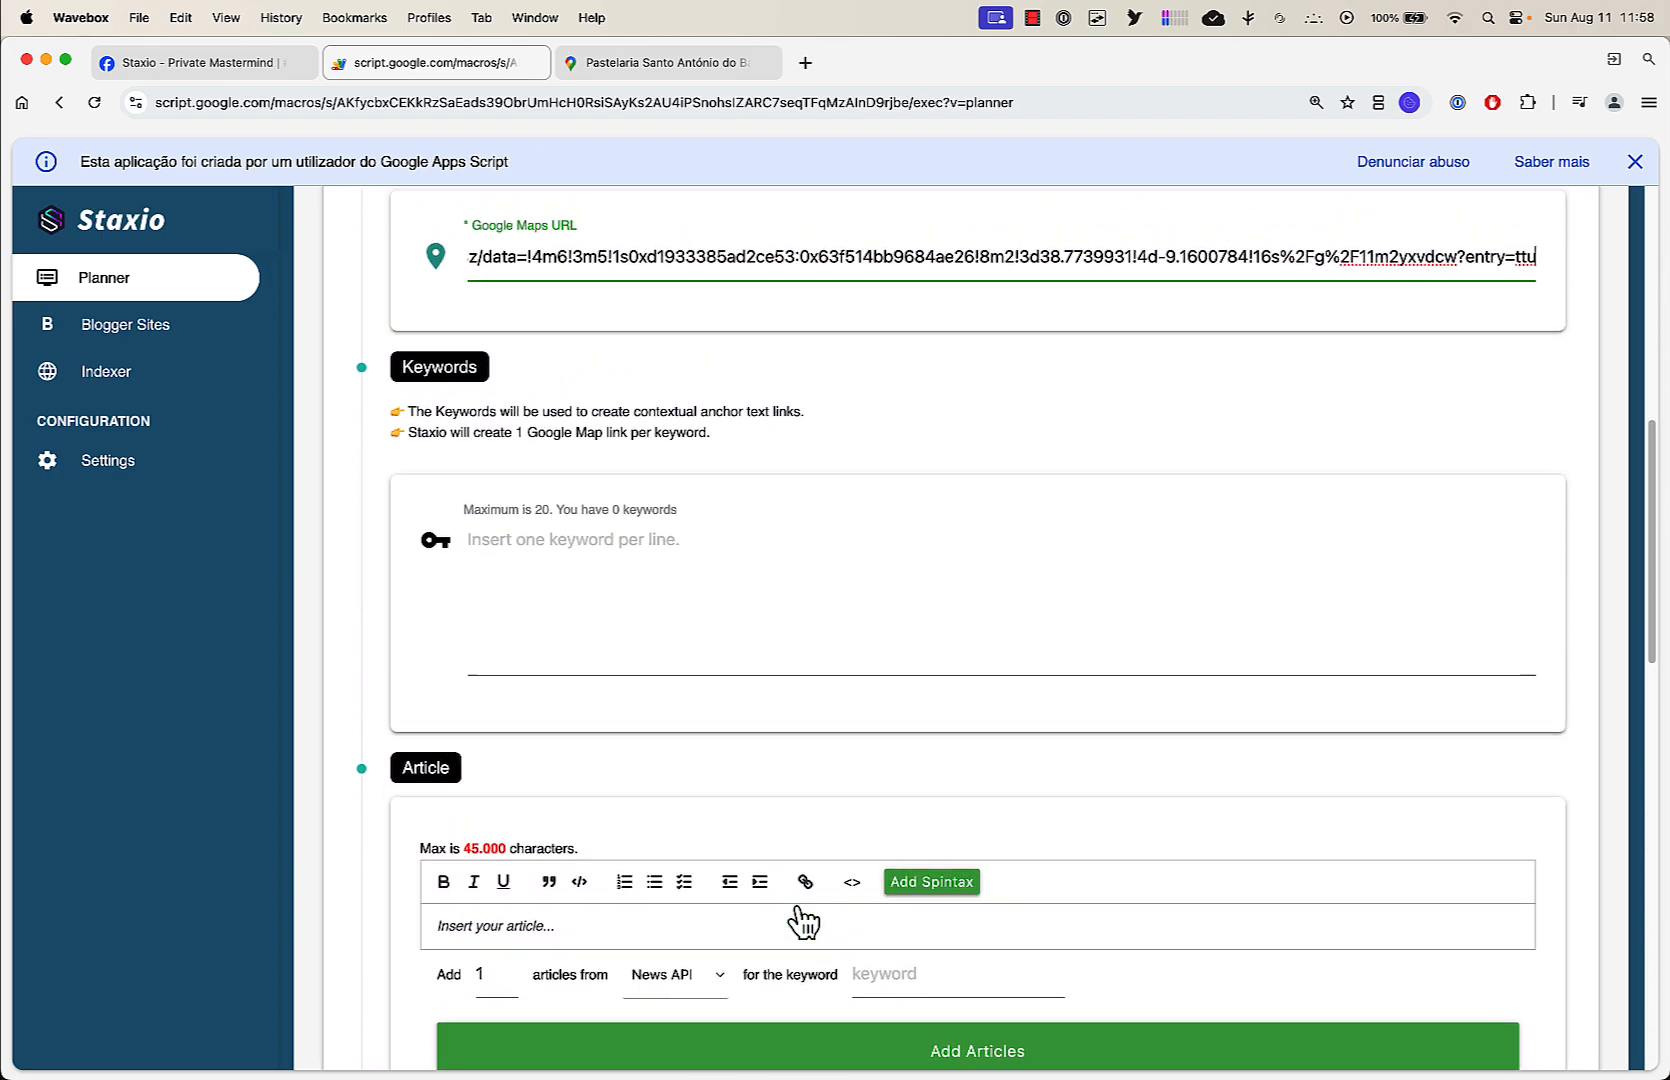
{"action": "scroll", "coordinate": [803, 922], "scroll_direction": "down", "scroll_amount": 2}
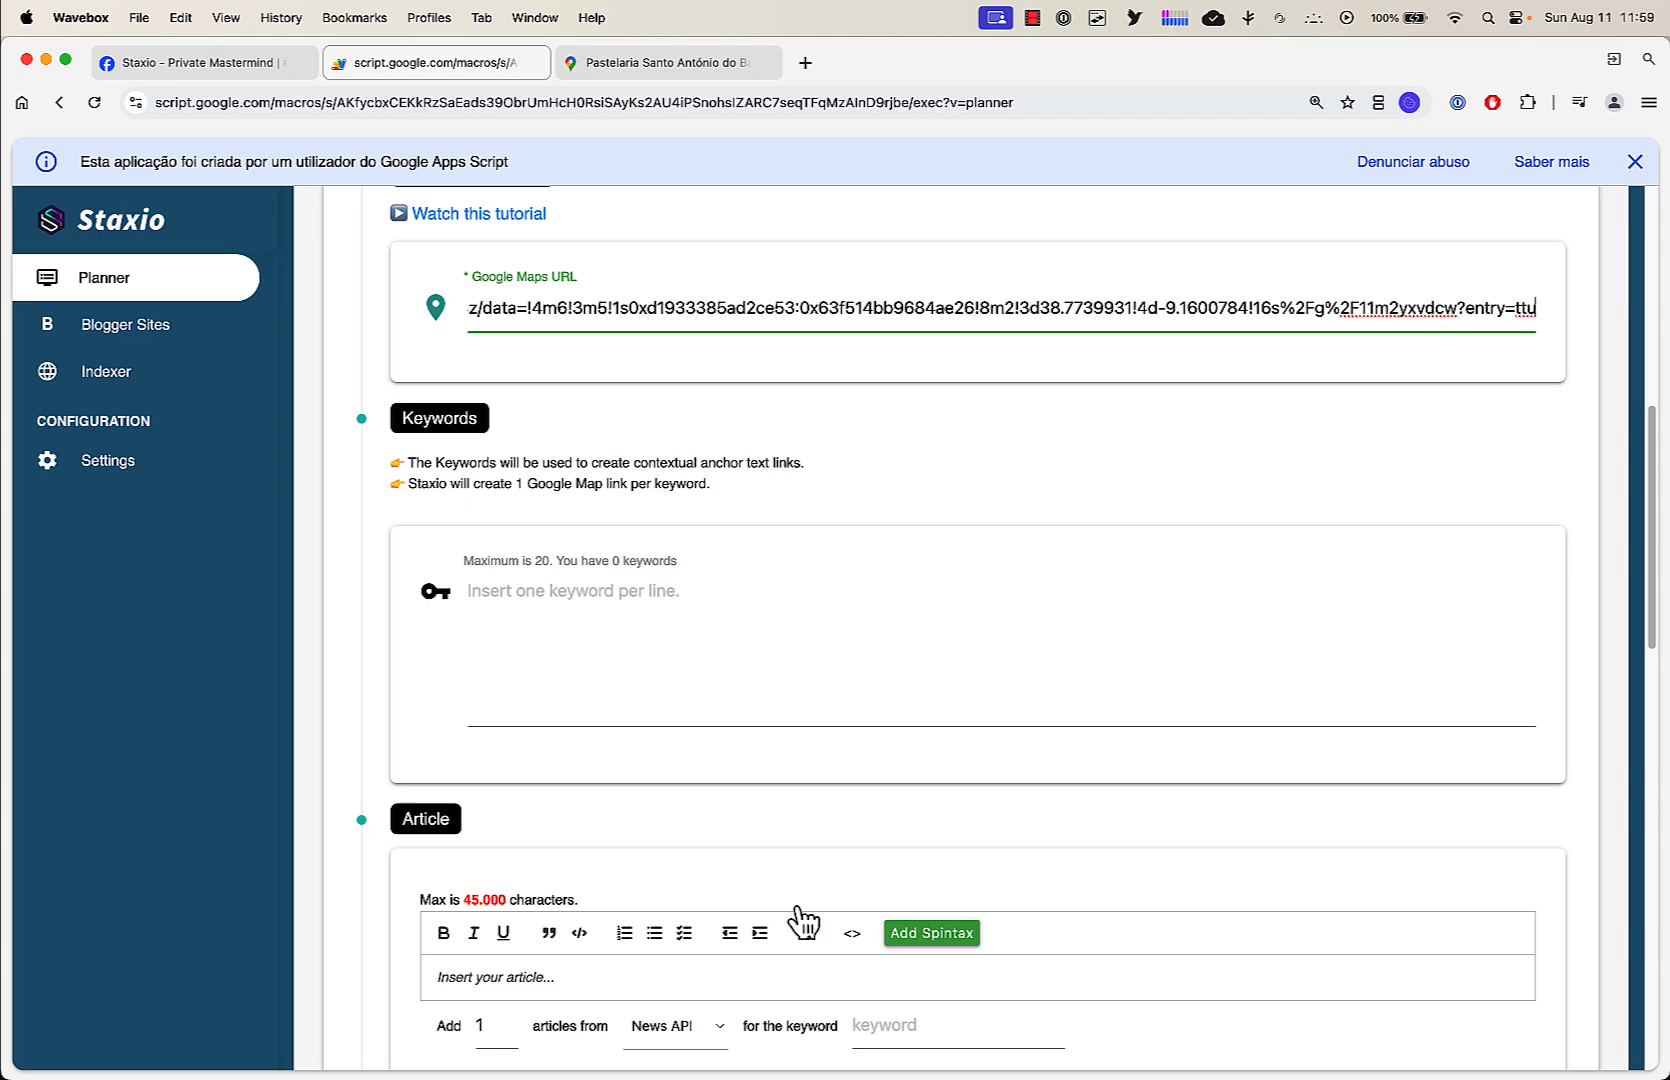
Enter "great coffee in lisbon" as the first Maps Builder keyword and start a new line below it
{"action": "left_click", "coordinate": [609, 606]}
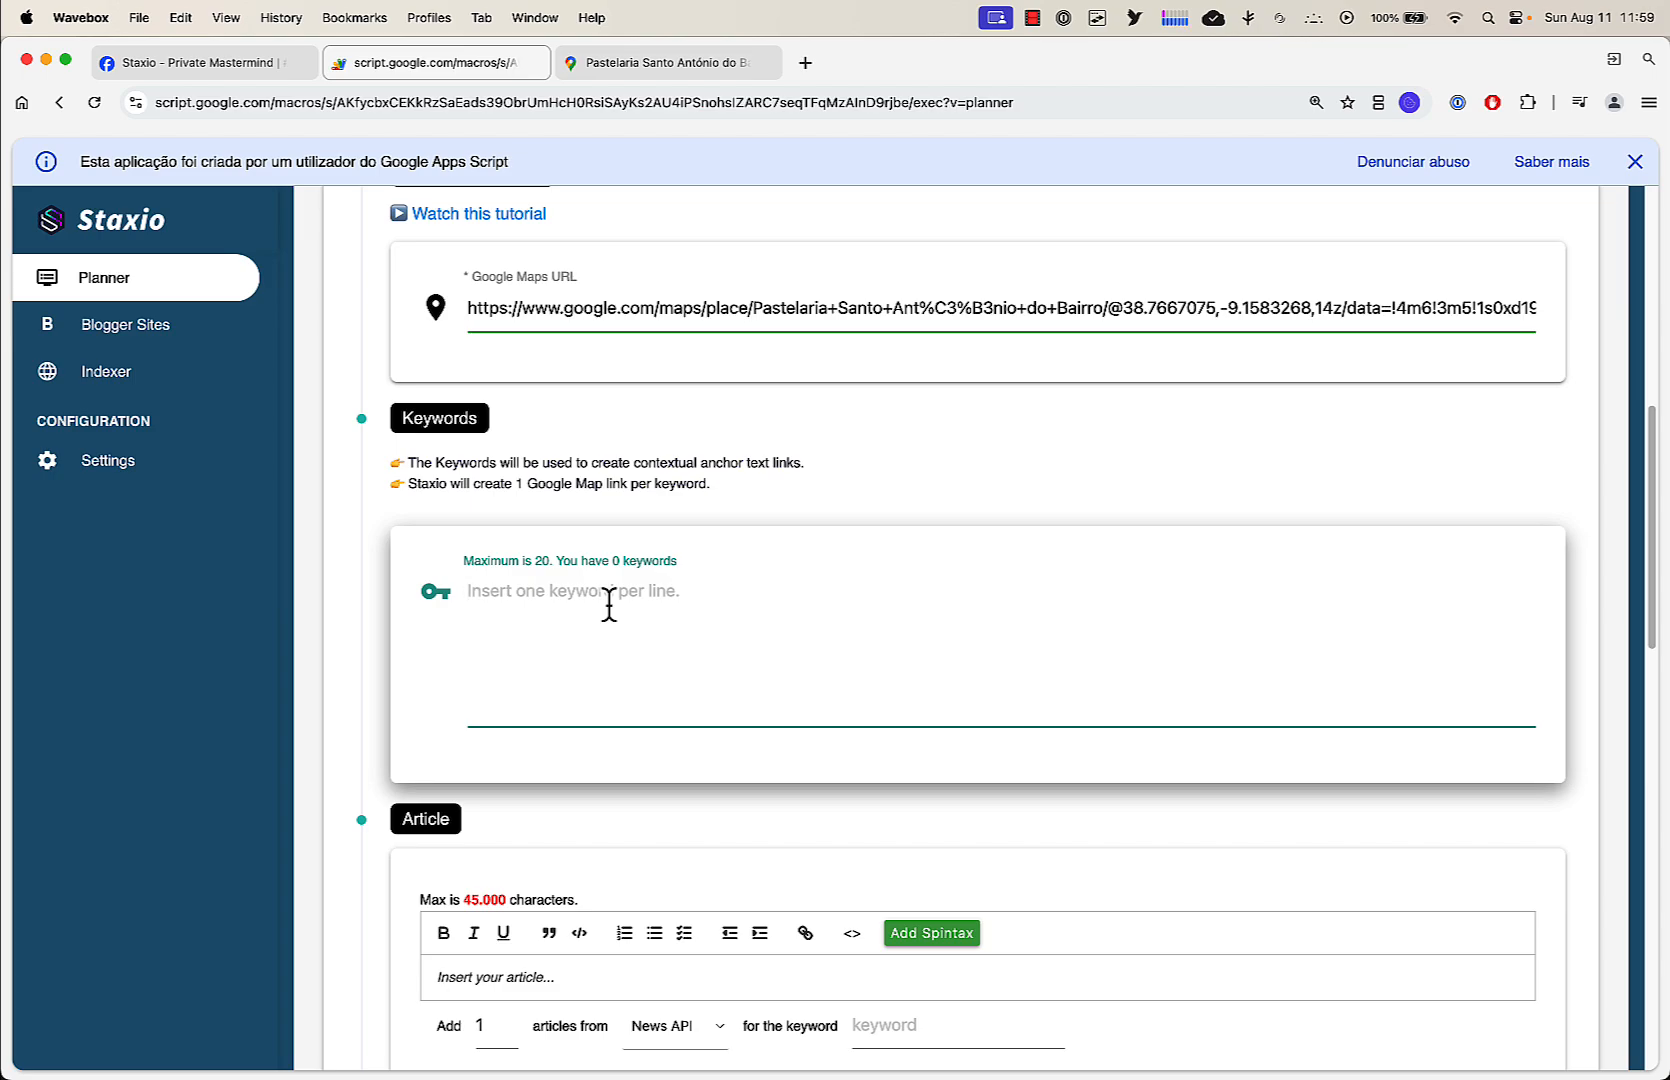
{"action": "scroll", "coordinate": [609, 604], "scroll_direction": "down", "scroll_amount": 1}
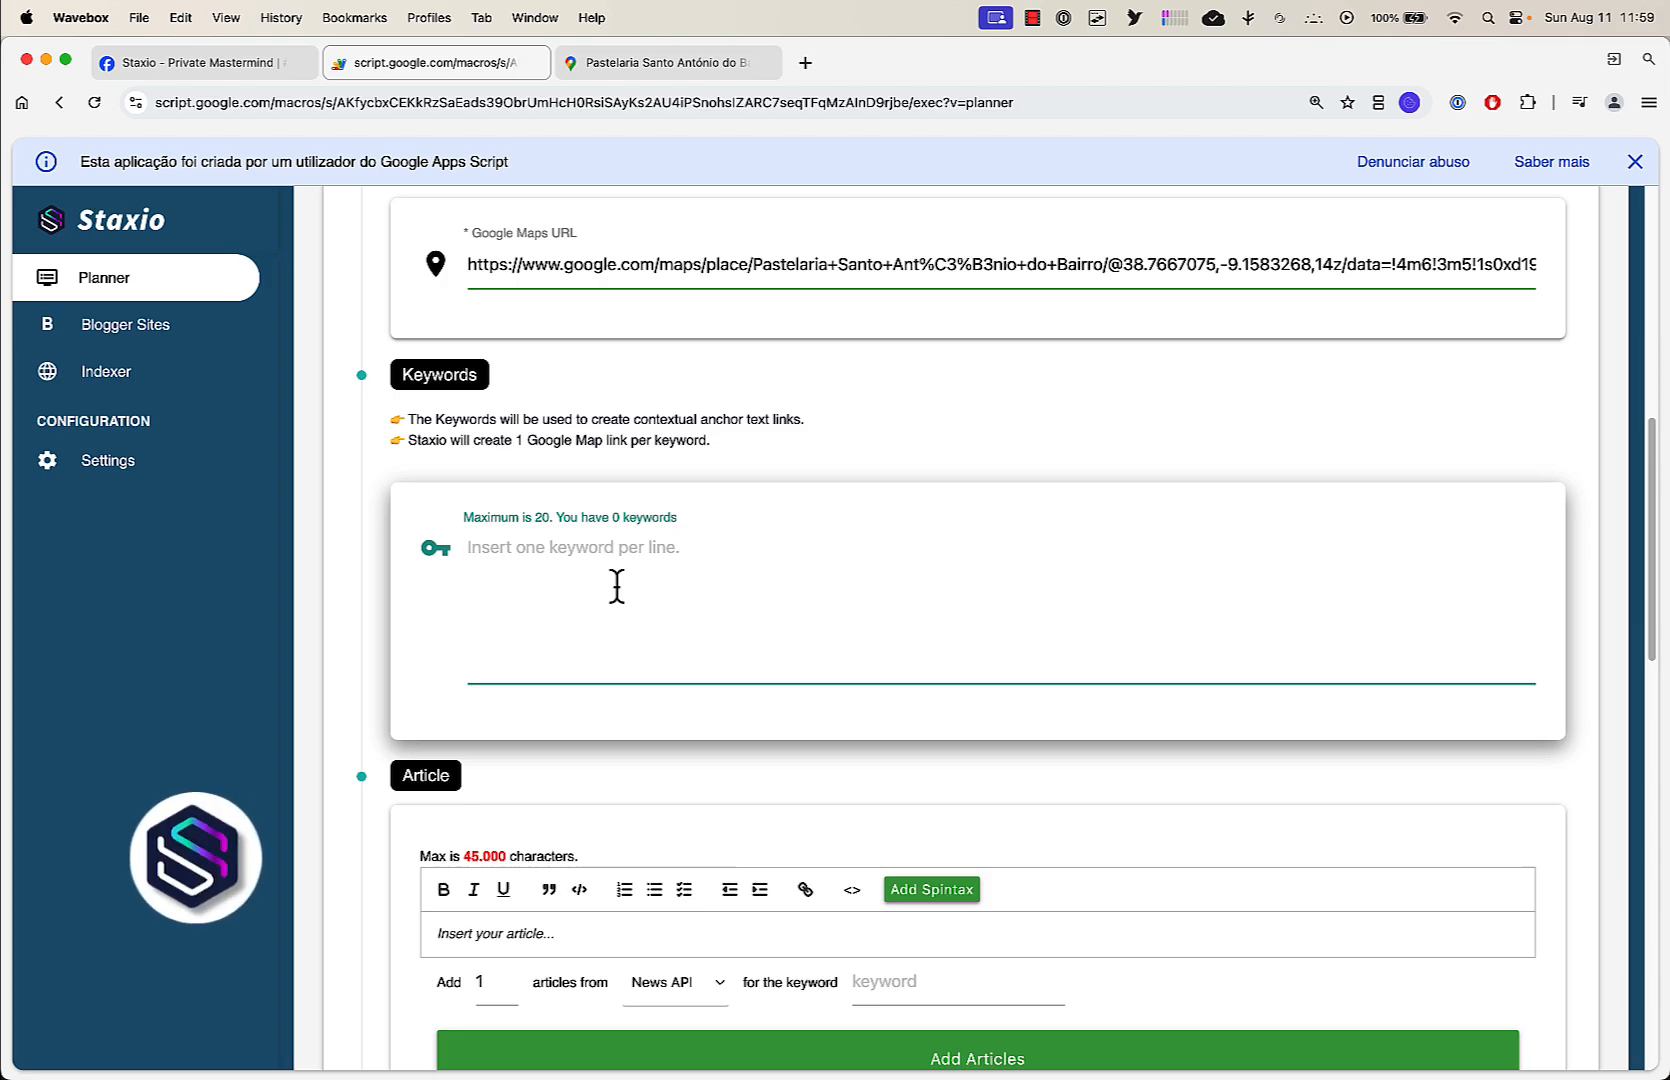
{"action": "type", "text": "great co"}
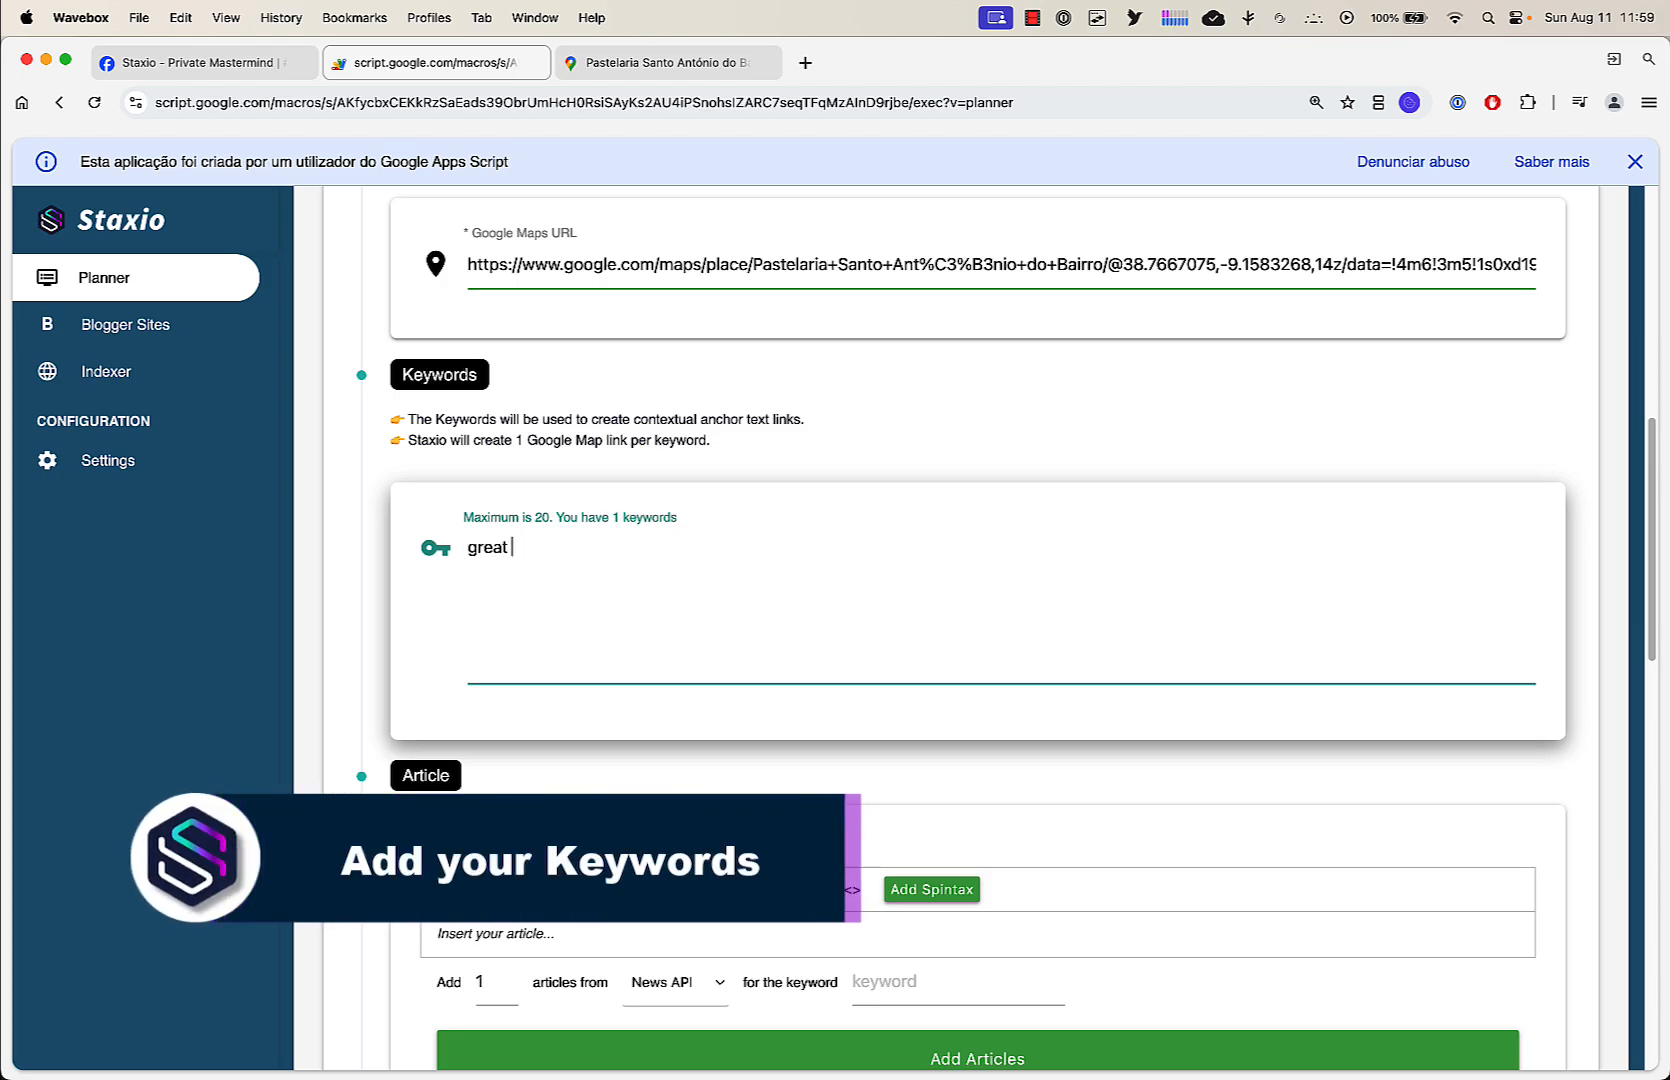
{"action": "type", "text": "ffe in lisbon"}
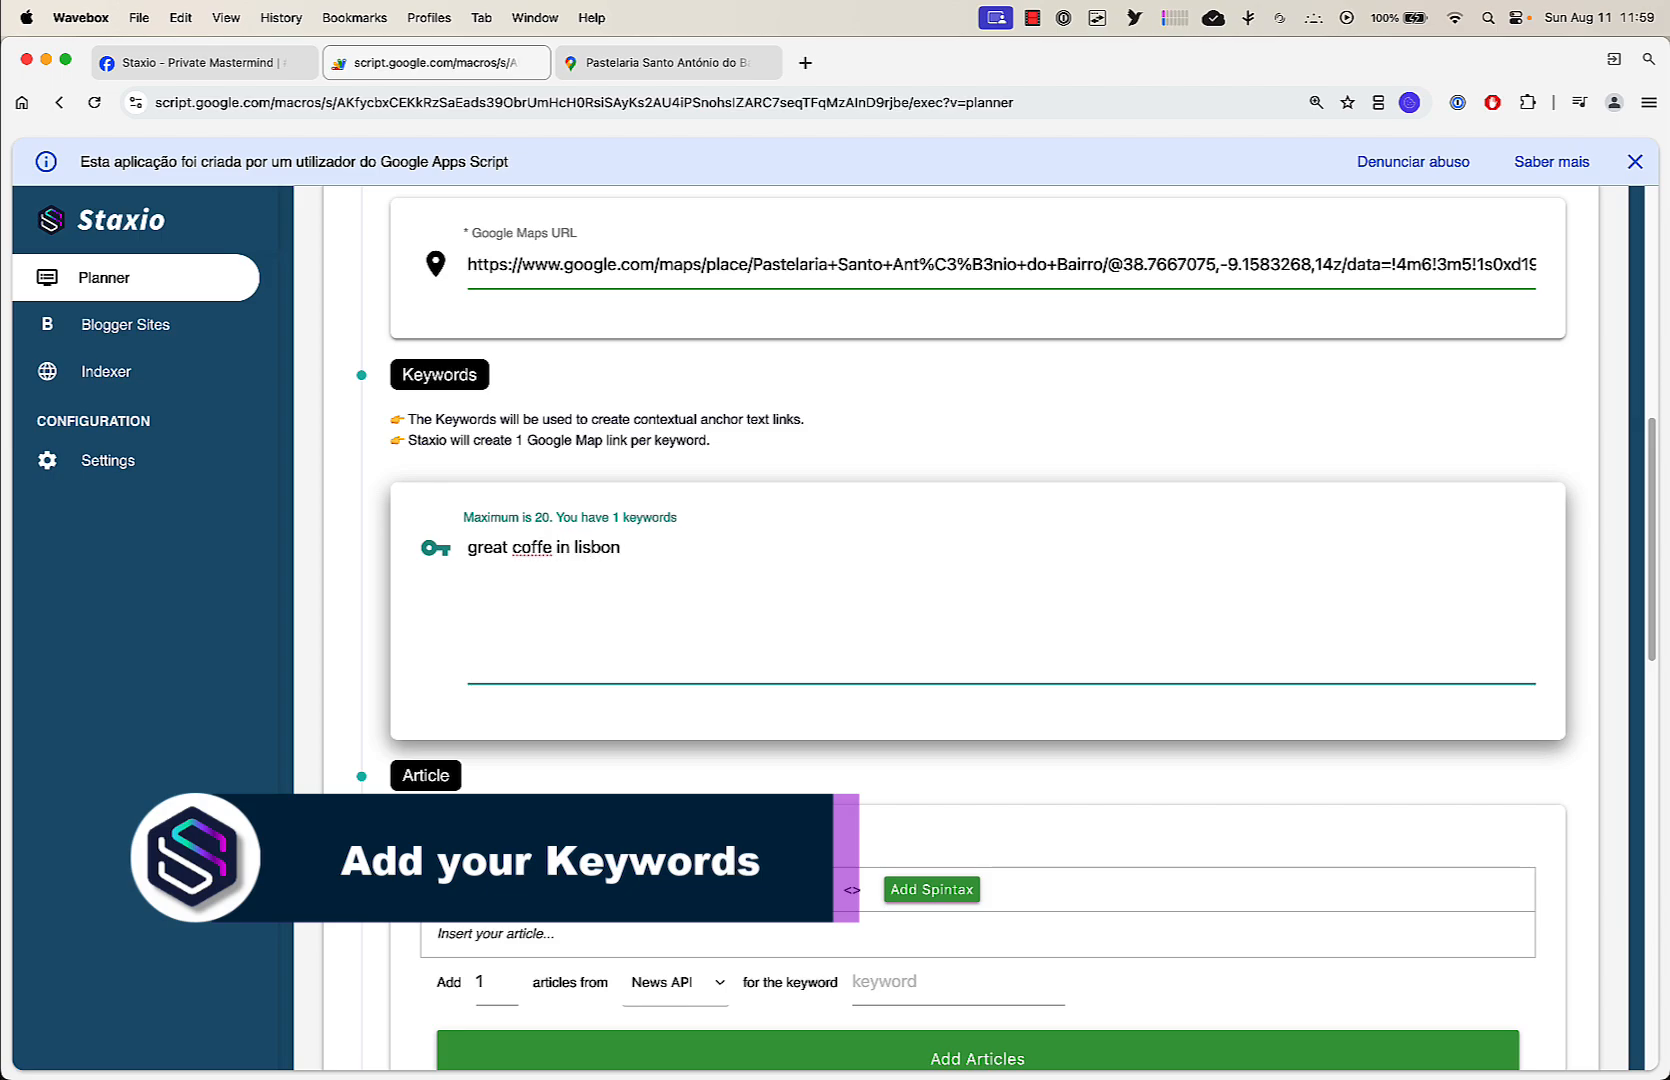
{"action": "key", "text": "Left"}
{"action": "key", "text": "Left"}
{"action": "key", "text": "Left"}
{"action": "key", "text": "Left"}
{"action": "key", "text": "Left"}
{"action": "key", "text": "Left"}
{"action": "key", "text": "Left"}
{"action": "key", "text": "Left"}
{"action": "key", "text": "Left"}
{"action": "key", "text": "Left"}
{"action": "type", "text": "e"}
{"action": "key", "text": "Right"}
{"action": "key", "text": "Right"}
{"action": "key", "text": "Right"}
{"action": "key", "text": "Right"}
{"action": "key", "text": "Right"}
{"action": "key", "text": "Right"}
{"action": "key", "text": "Right"}
{"action": "key", "text": "Right"}
{"action": "key", "text": "Right"}
{"action": "key", "text": "Right"}
{"action": "key", "text": "Return"}
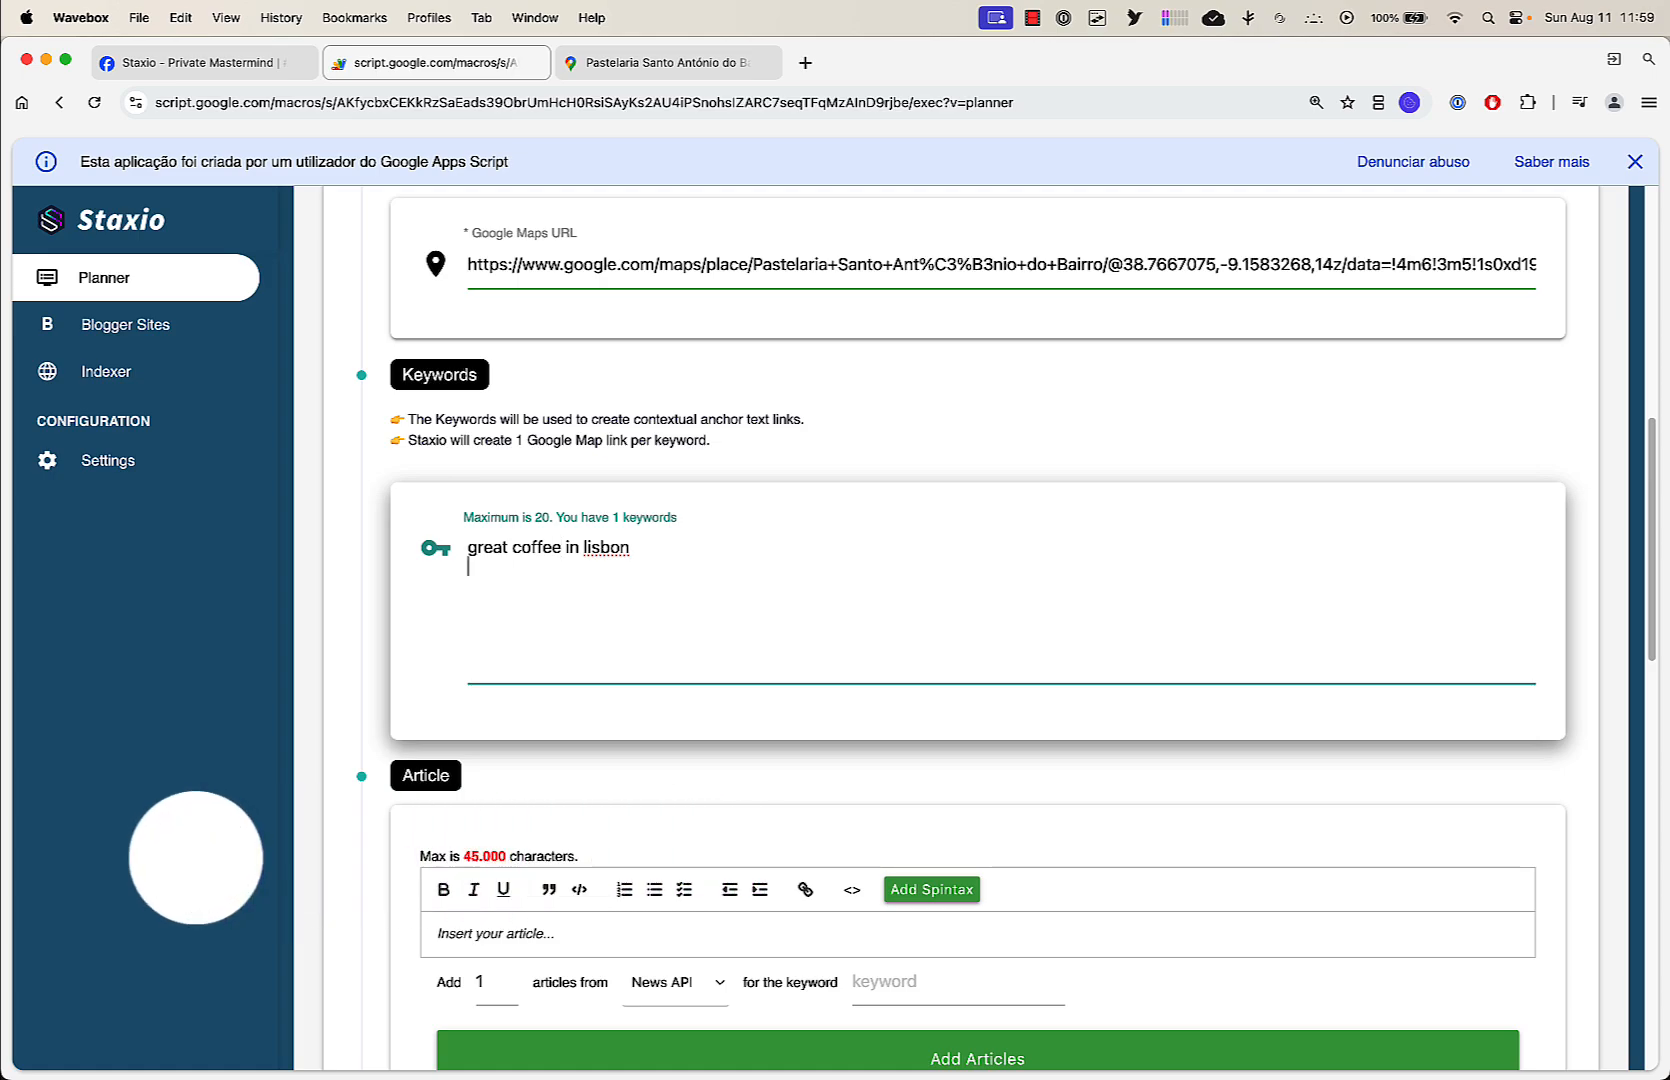
Add "local coffee shop" as the second keyword and paste the copied Lisbon coffee shop article into the Article editor
{"action": "type", "text": "local coffee"}
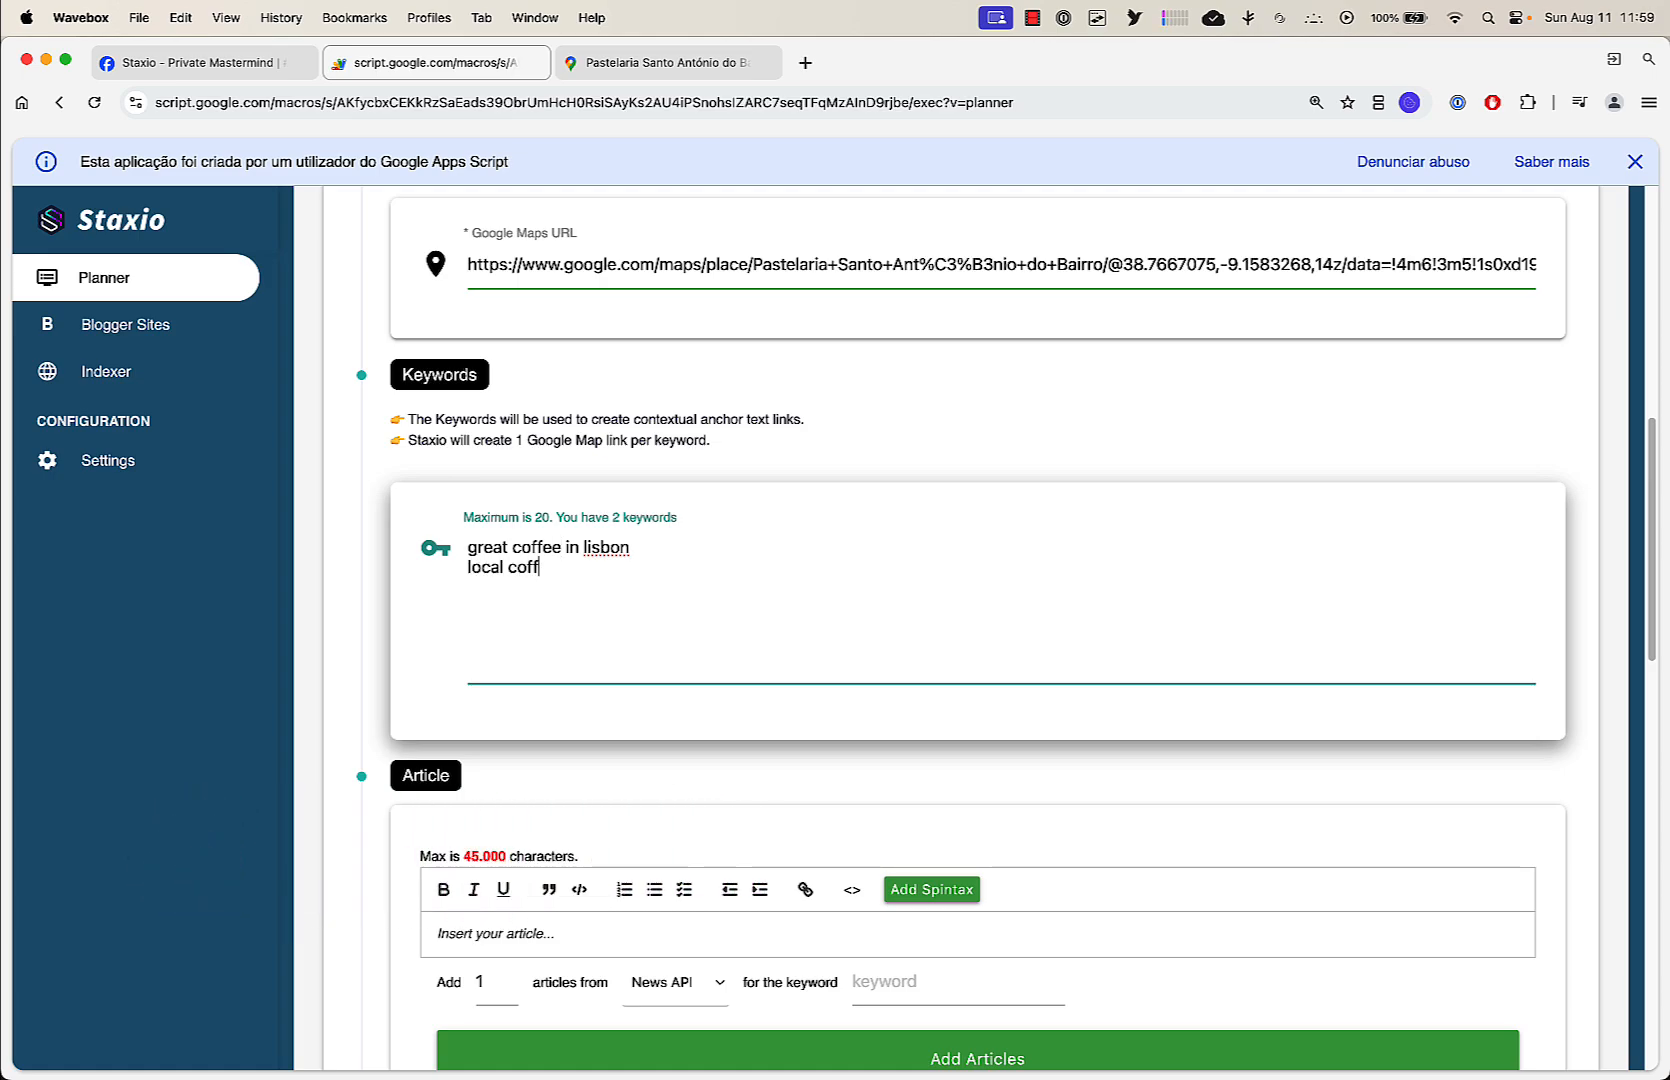
{"action": "type", "text": " shop"}
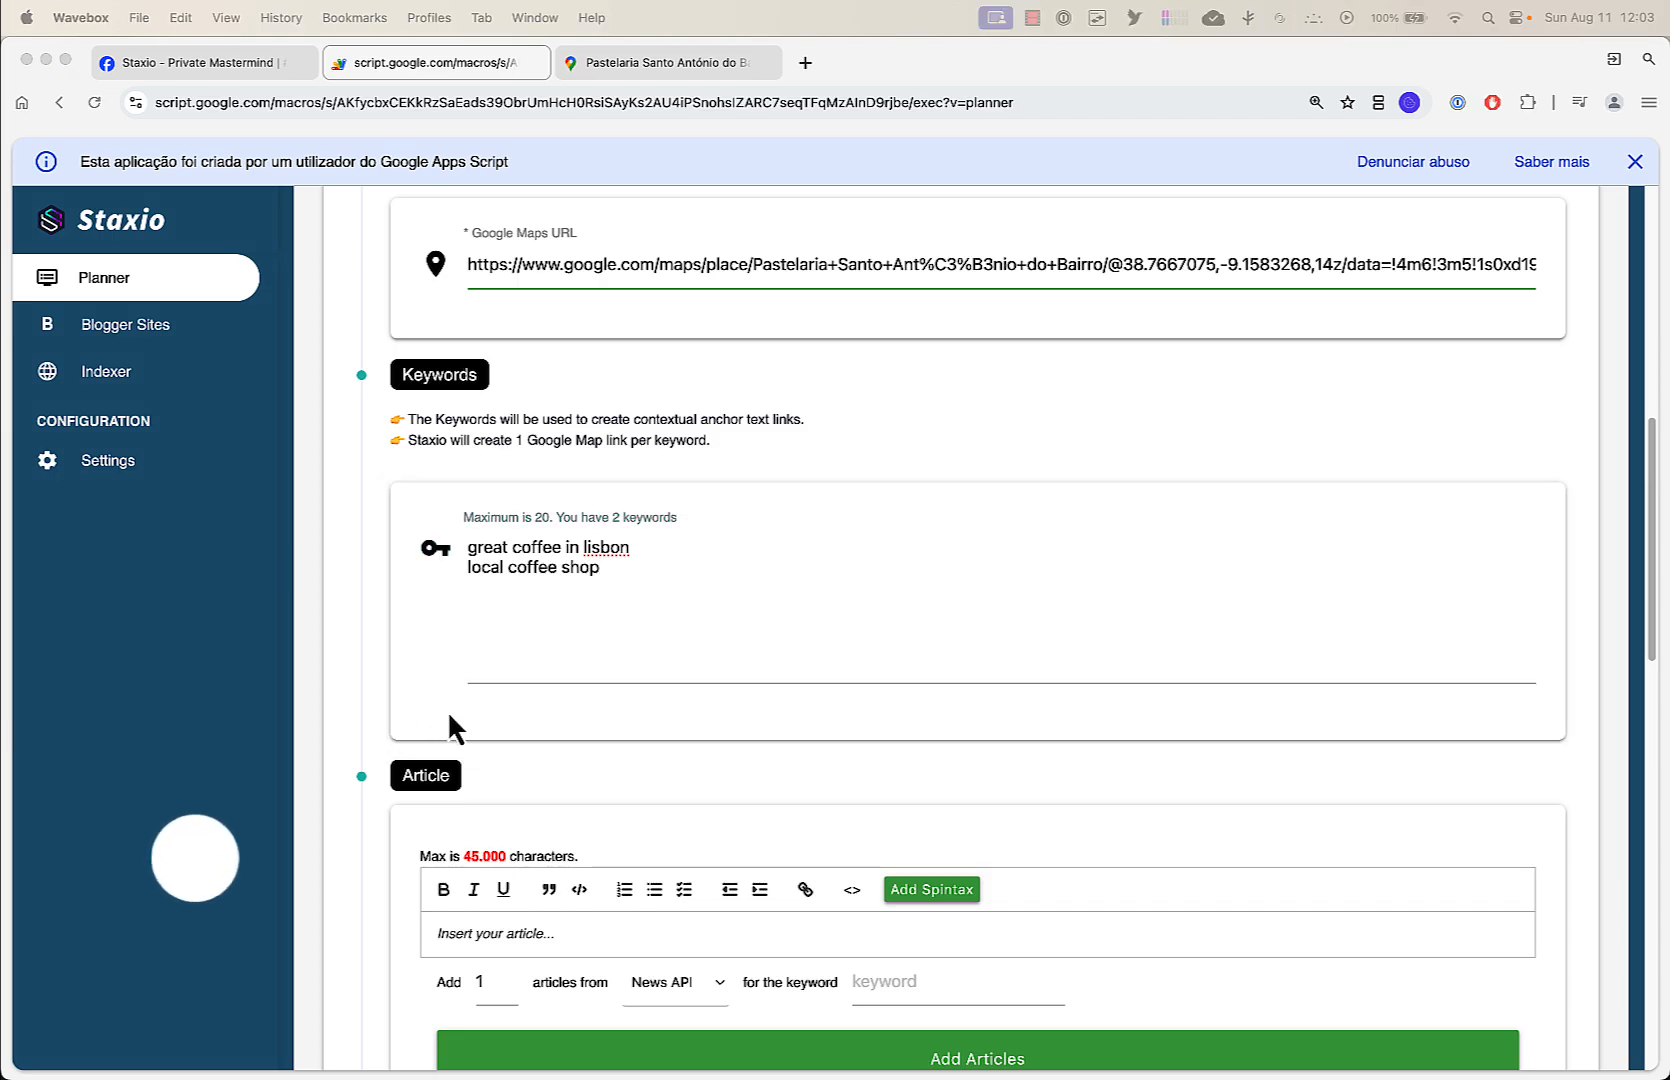
{"action": "scroll", "coordinate": [590, 667], "scroll_direction": "down", "scroll_amount": 5}
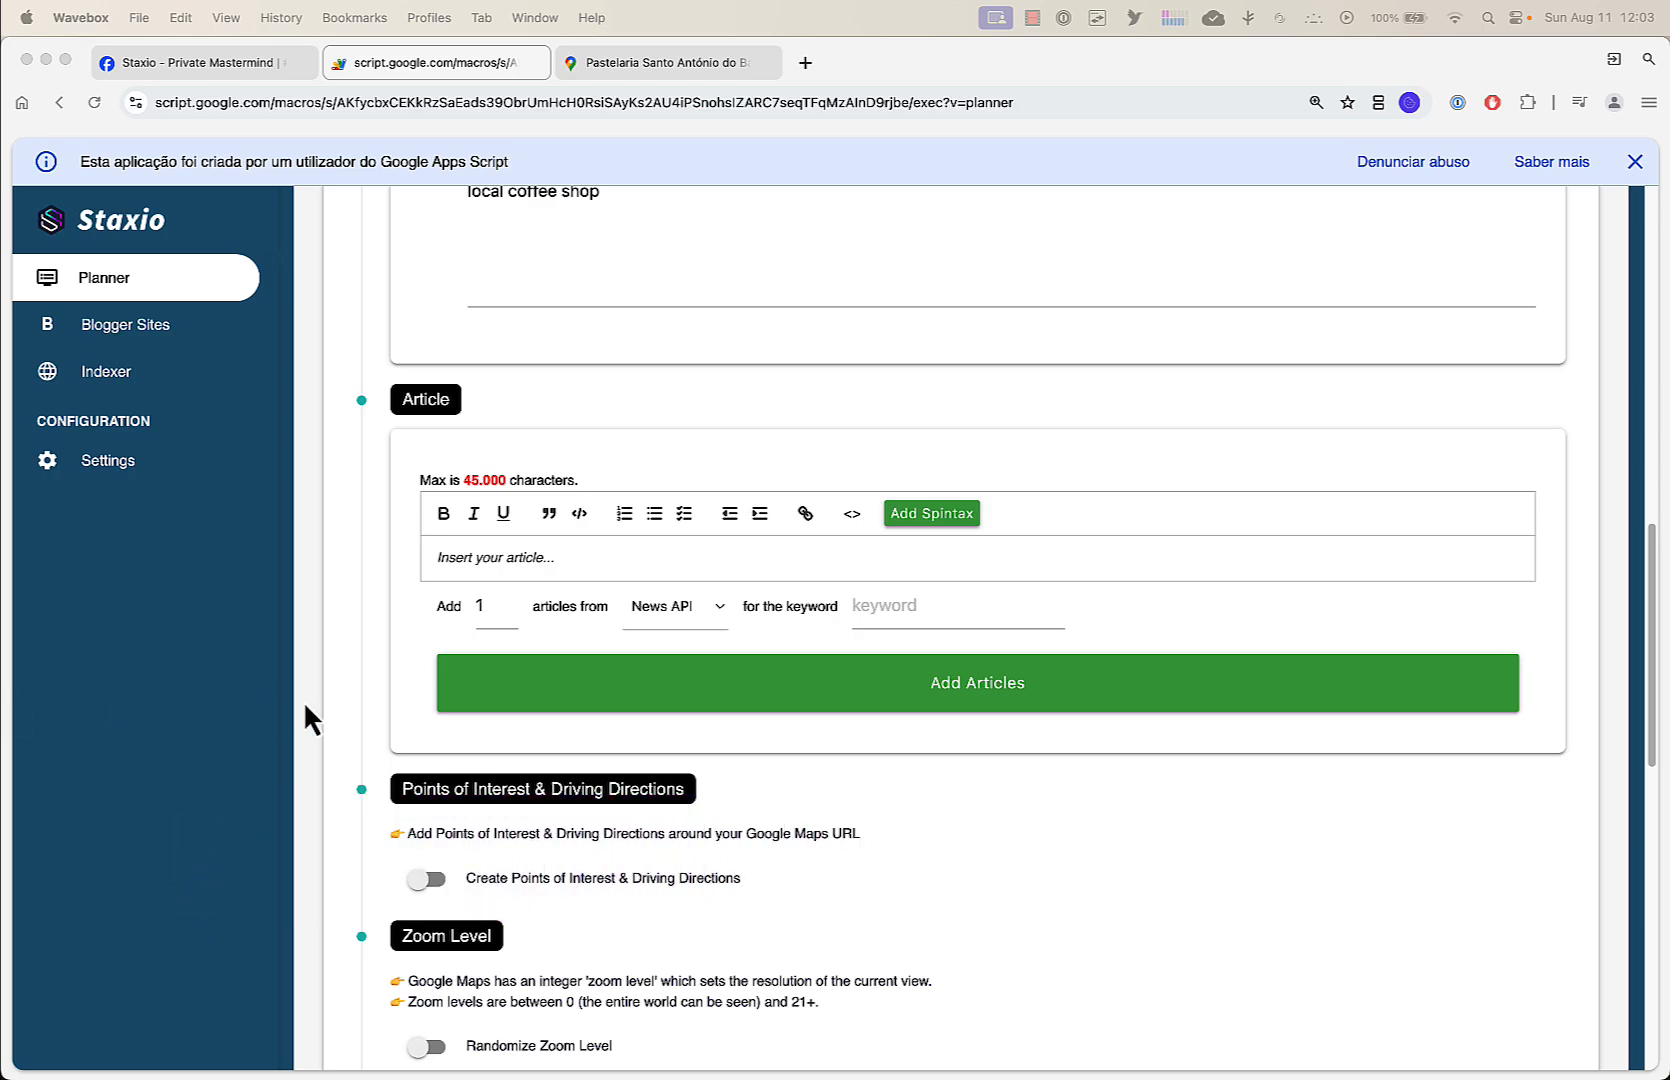
{"action": "left_click", "coordinate": [496, 552]}
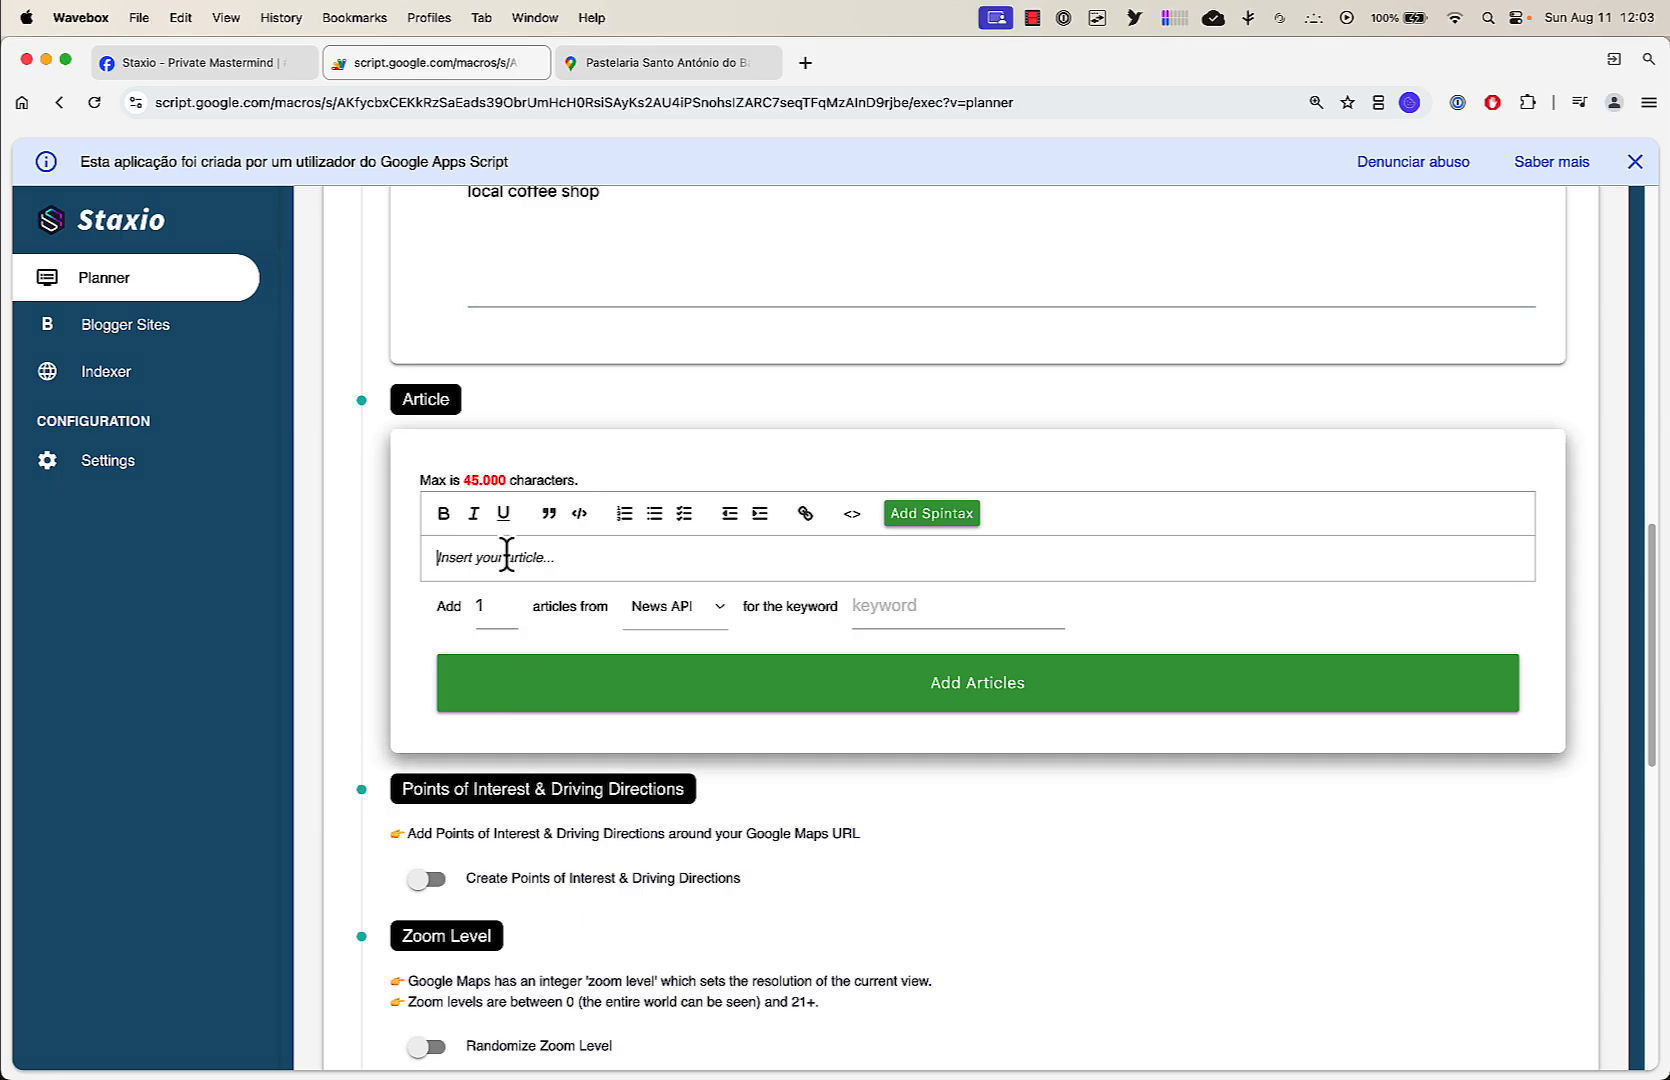
{"action": "key", "text": "super+v"}
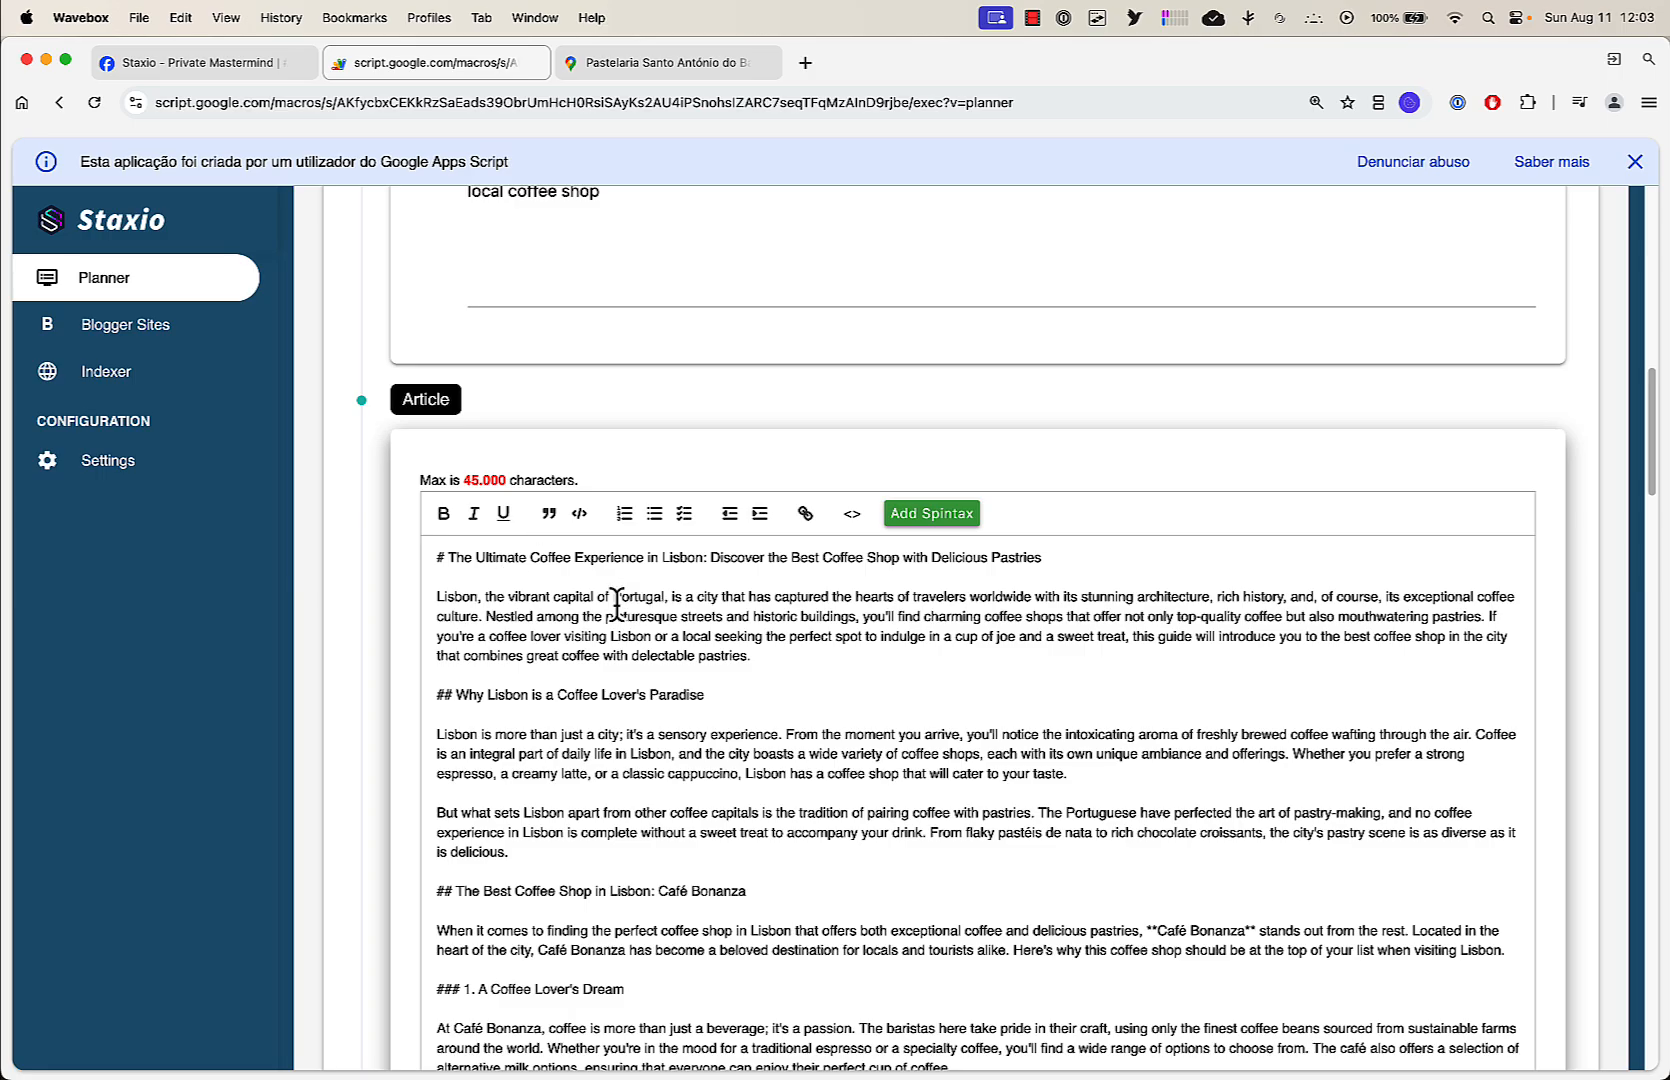
Review the pasted article from its heading to the conclusion, including its Markdown heading marks, and return to its beginning
{"action": "scroll", "coordinate": [615, 605], "scroll_direction": "down", "scroll_amount": 3}
{"action": "scroll", "coordinate": [615, 605], "scroll_direction": "down", "scroll_amount": 3}
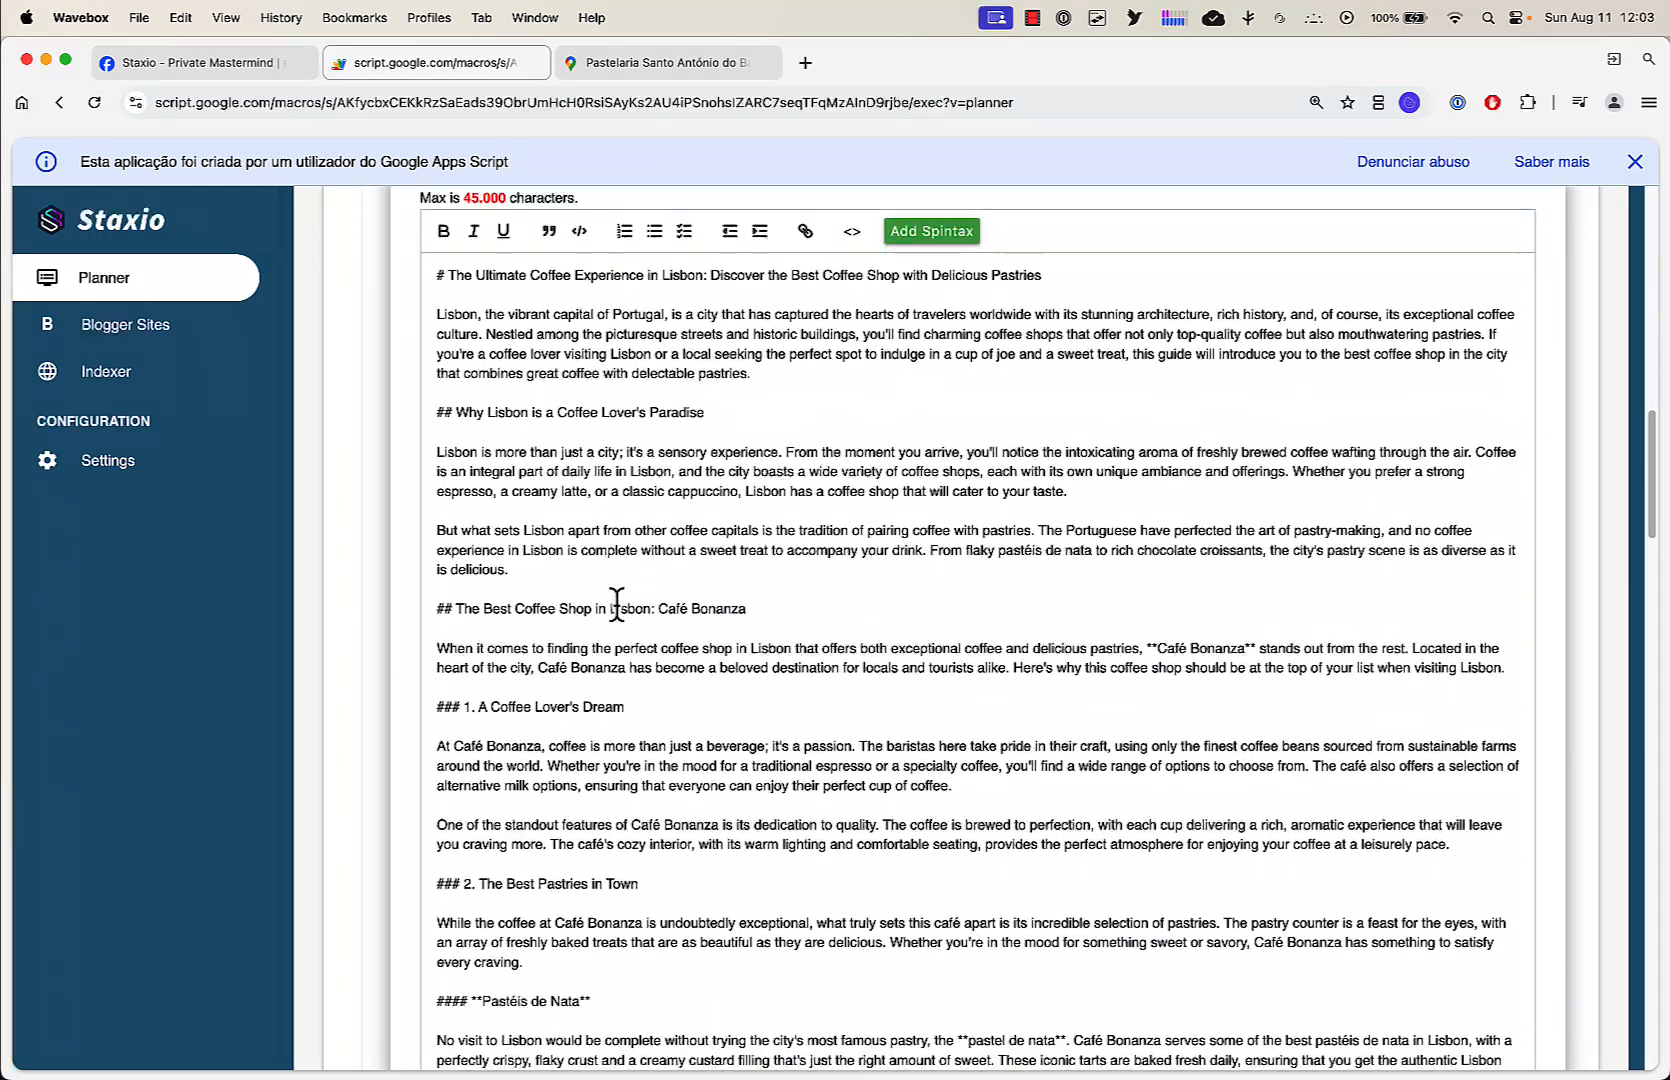
{"action": "double_click", "coordinate": [441, 610]}
{"action": "scroll", "coordinate": [511, 605], "scroll_direction": "down", "scroll_amount": 4}
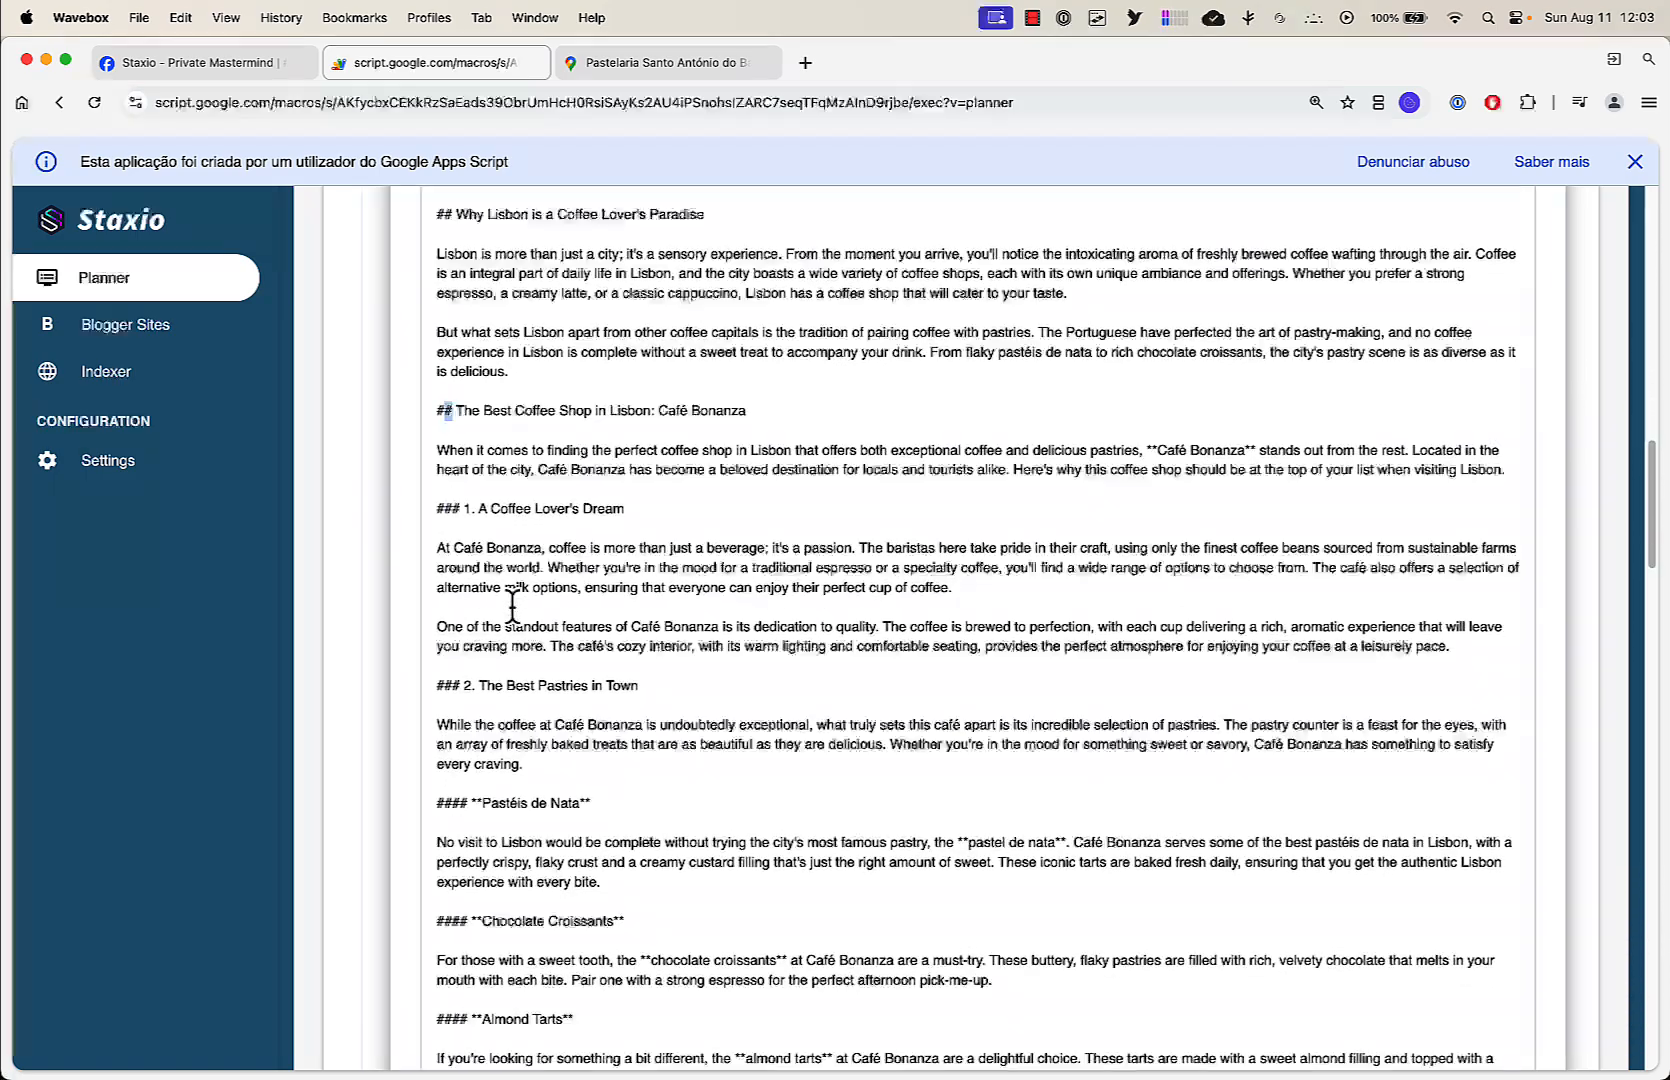
{"action": "scroll", "coordinate": [511, 605], "scroll_direction": "down", "scroll_amount": 20}
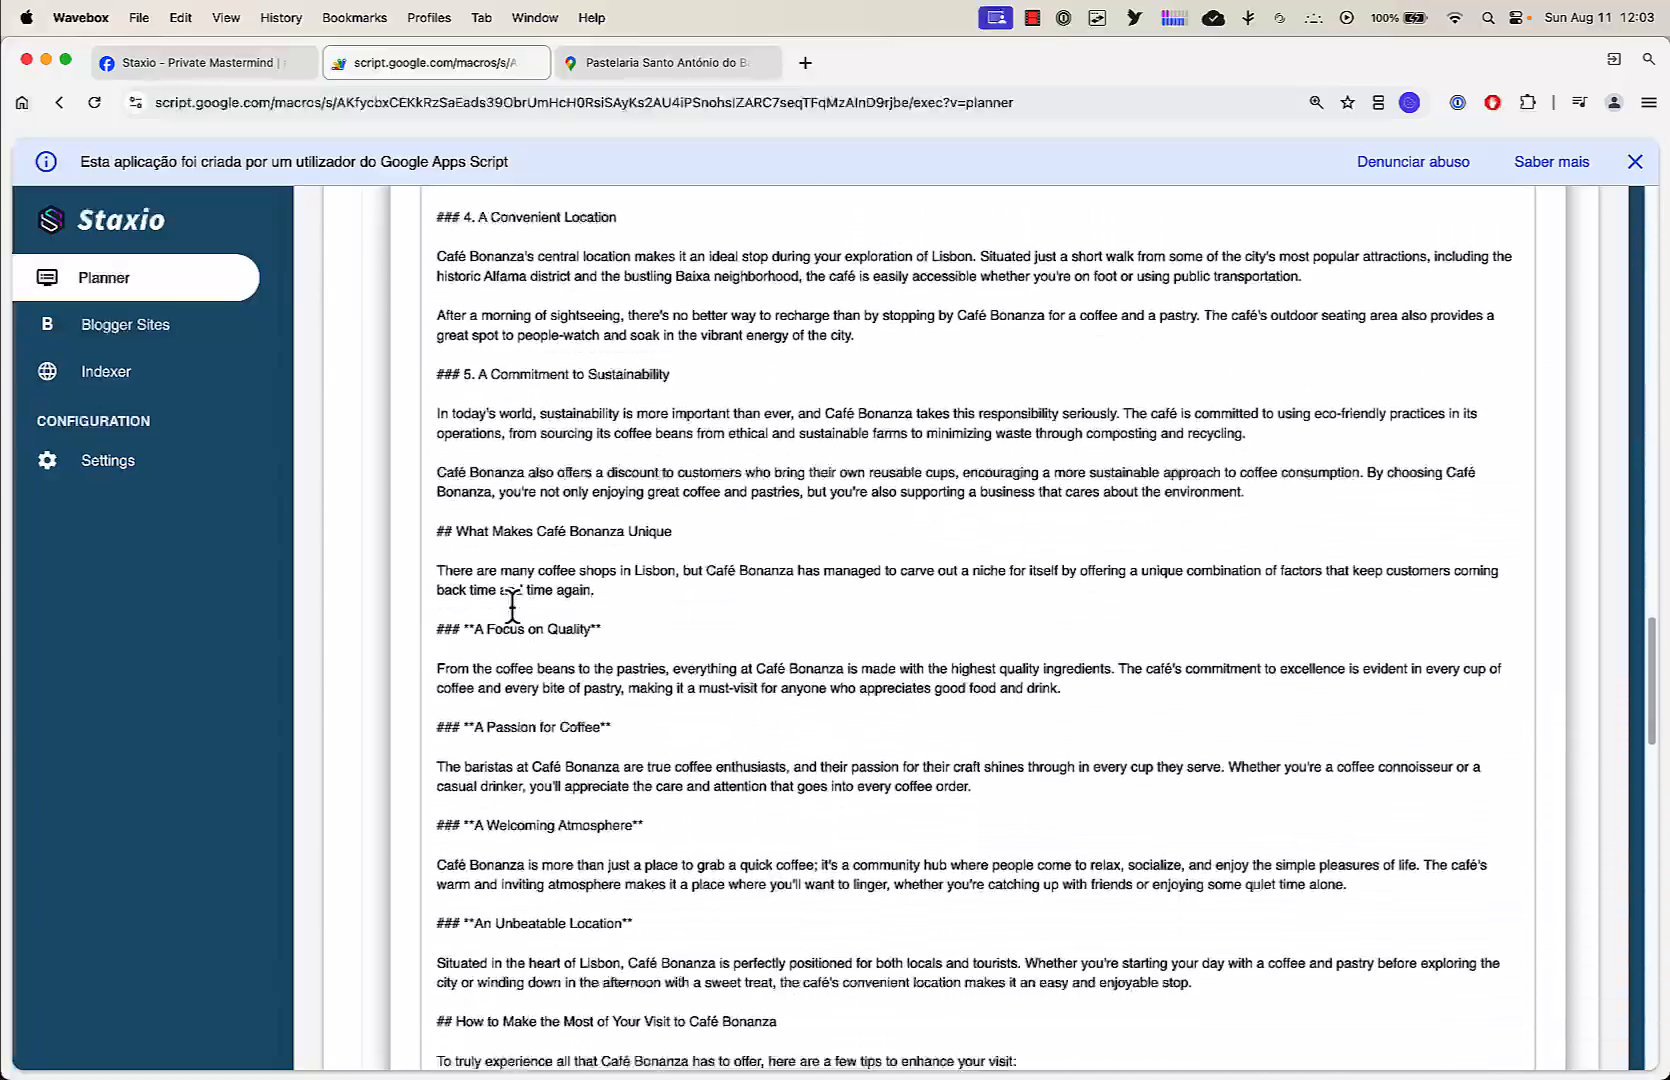
{"action": "scroll", "coordinate": [511, 605], "scroll_direction": "down", "scroll_amount": 17}
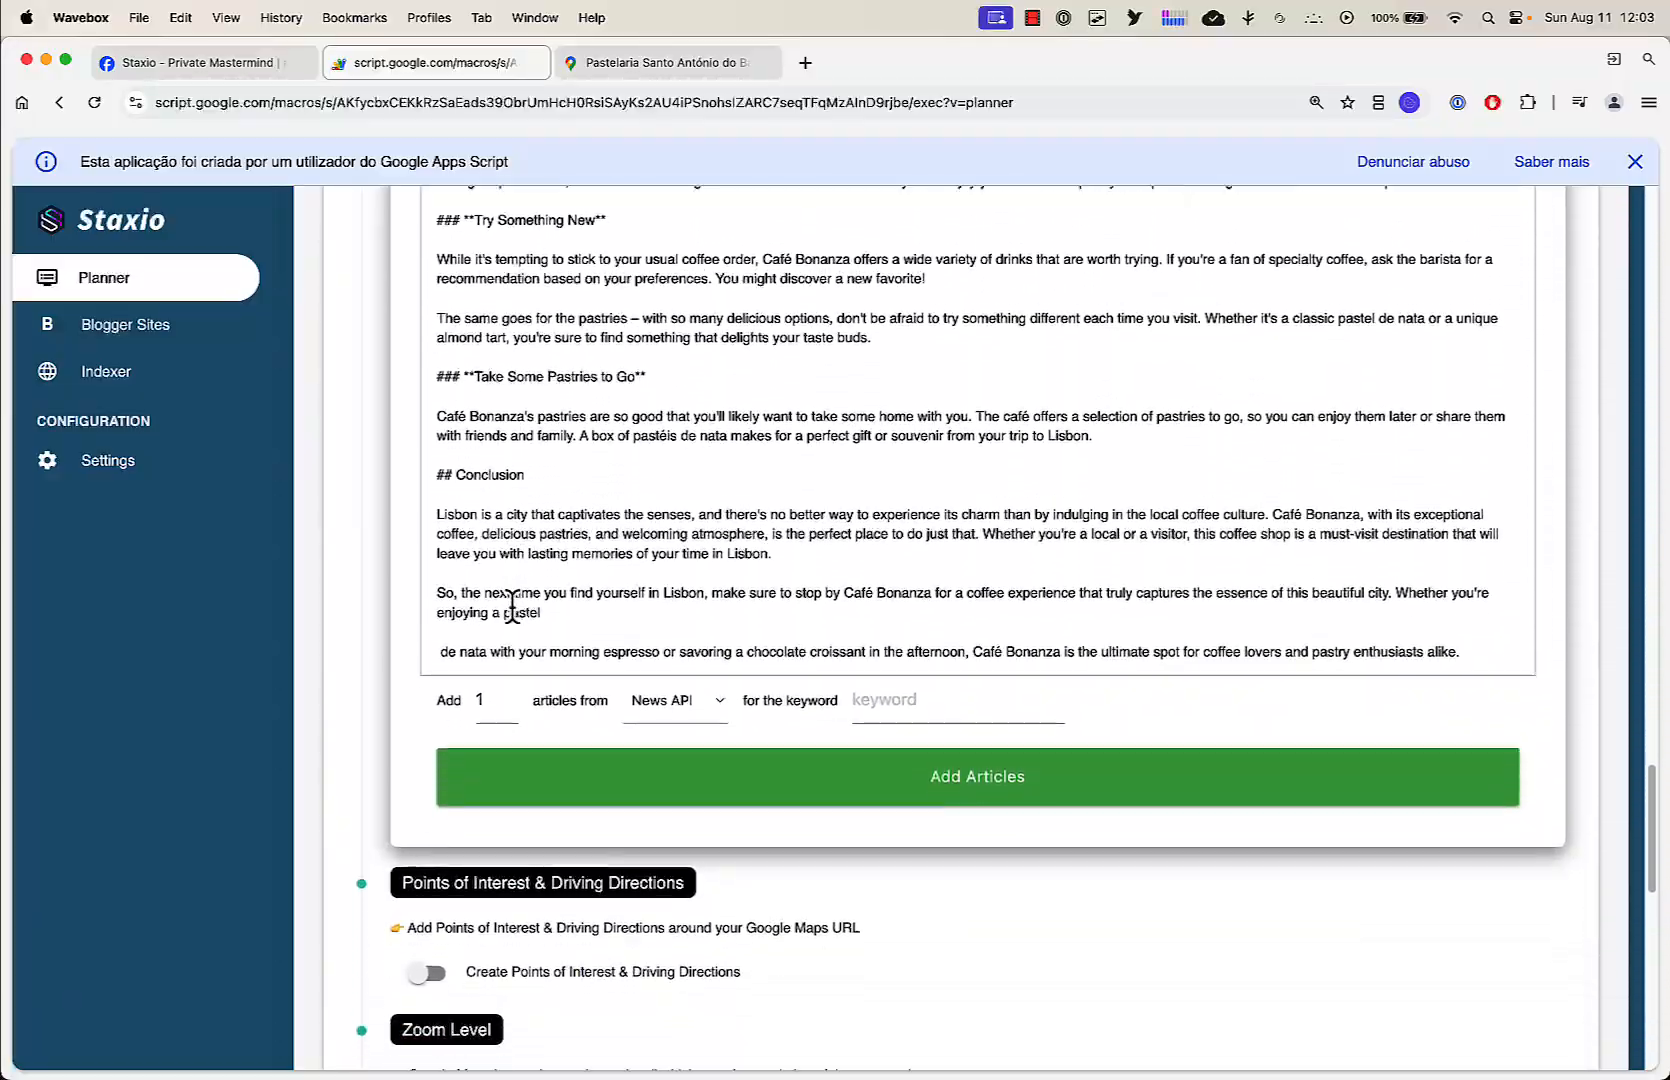
{"action": "scroll", "coordinate": [511, 605], "scroll_direction": "up", "scroll_amount": 17}
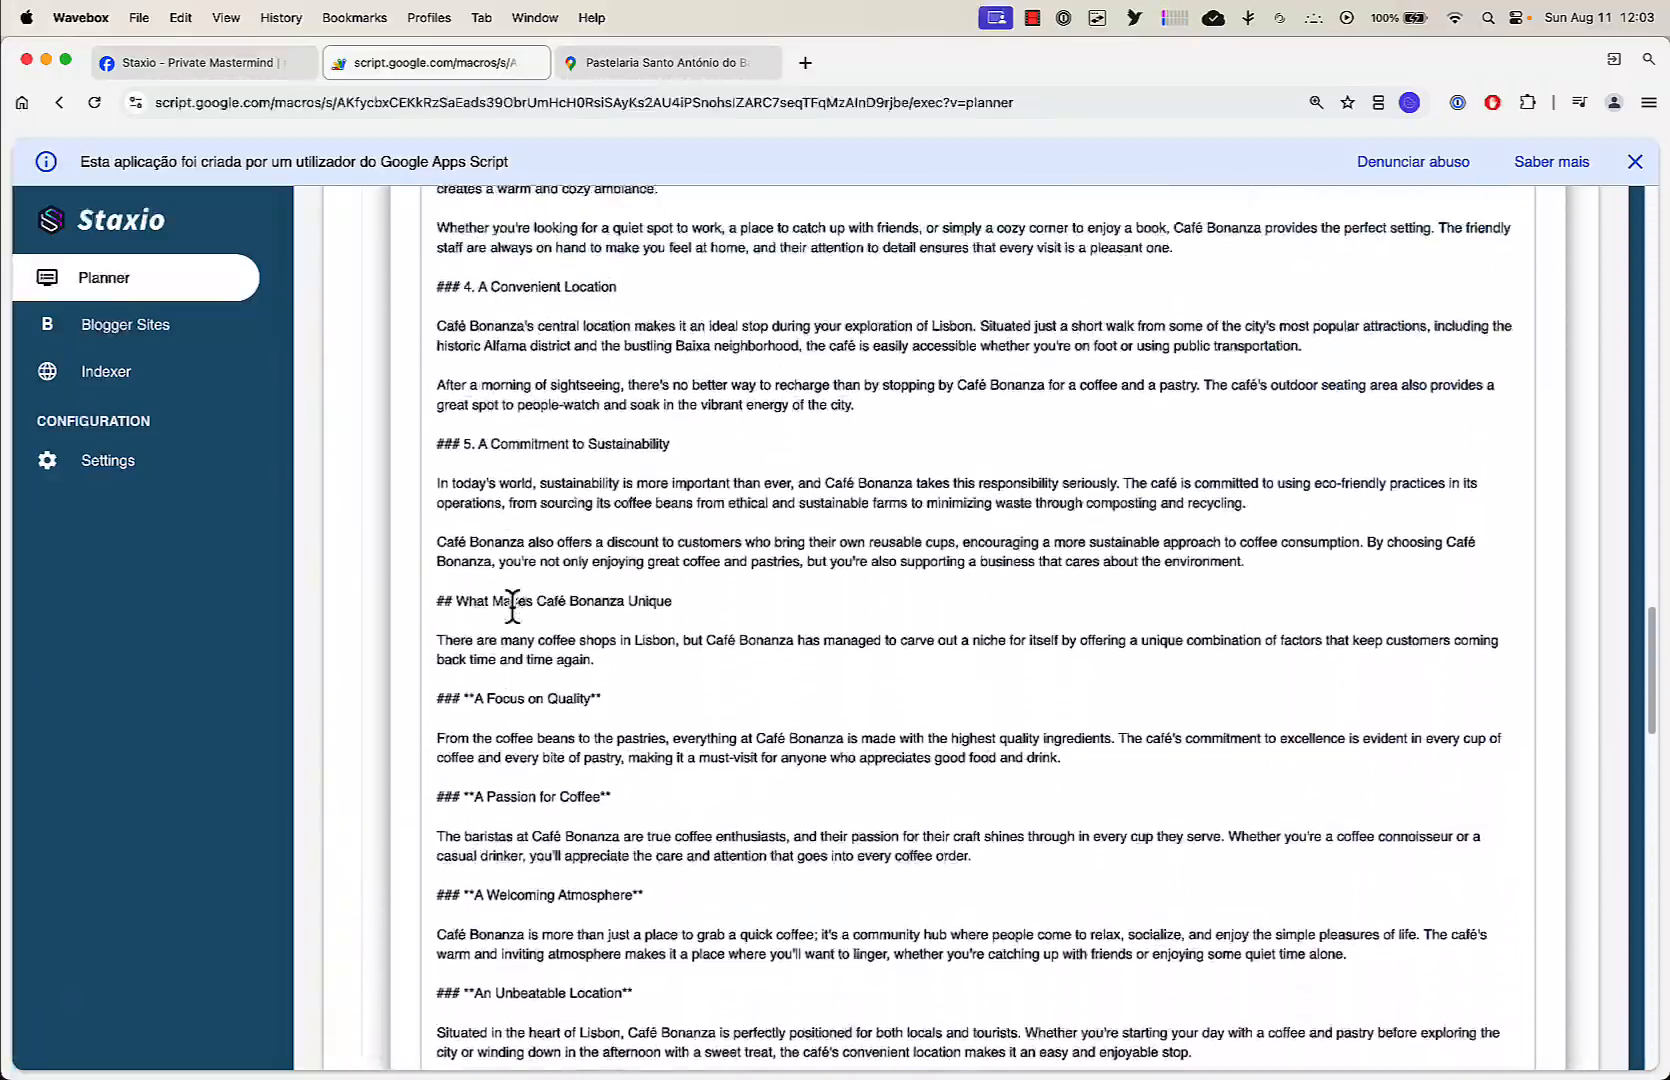
{"action": "scroll", "coordinate": [511, 605], "scroll_direction": "up", "scroll_amount": 18}
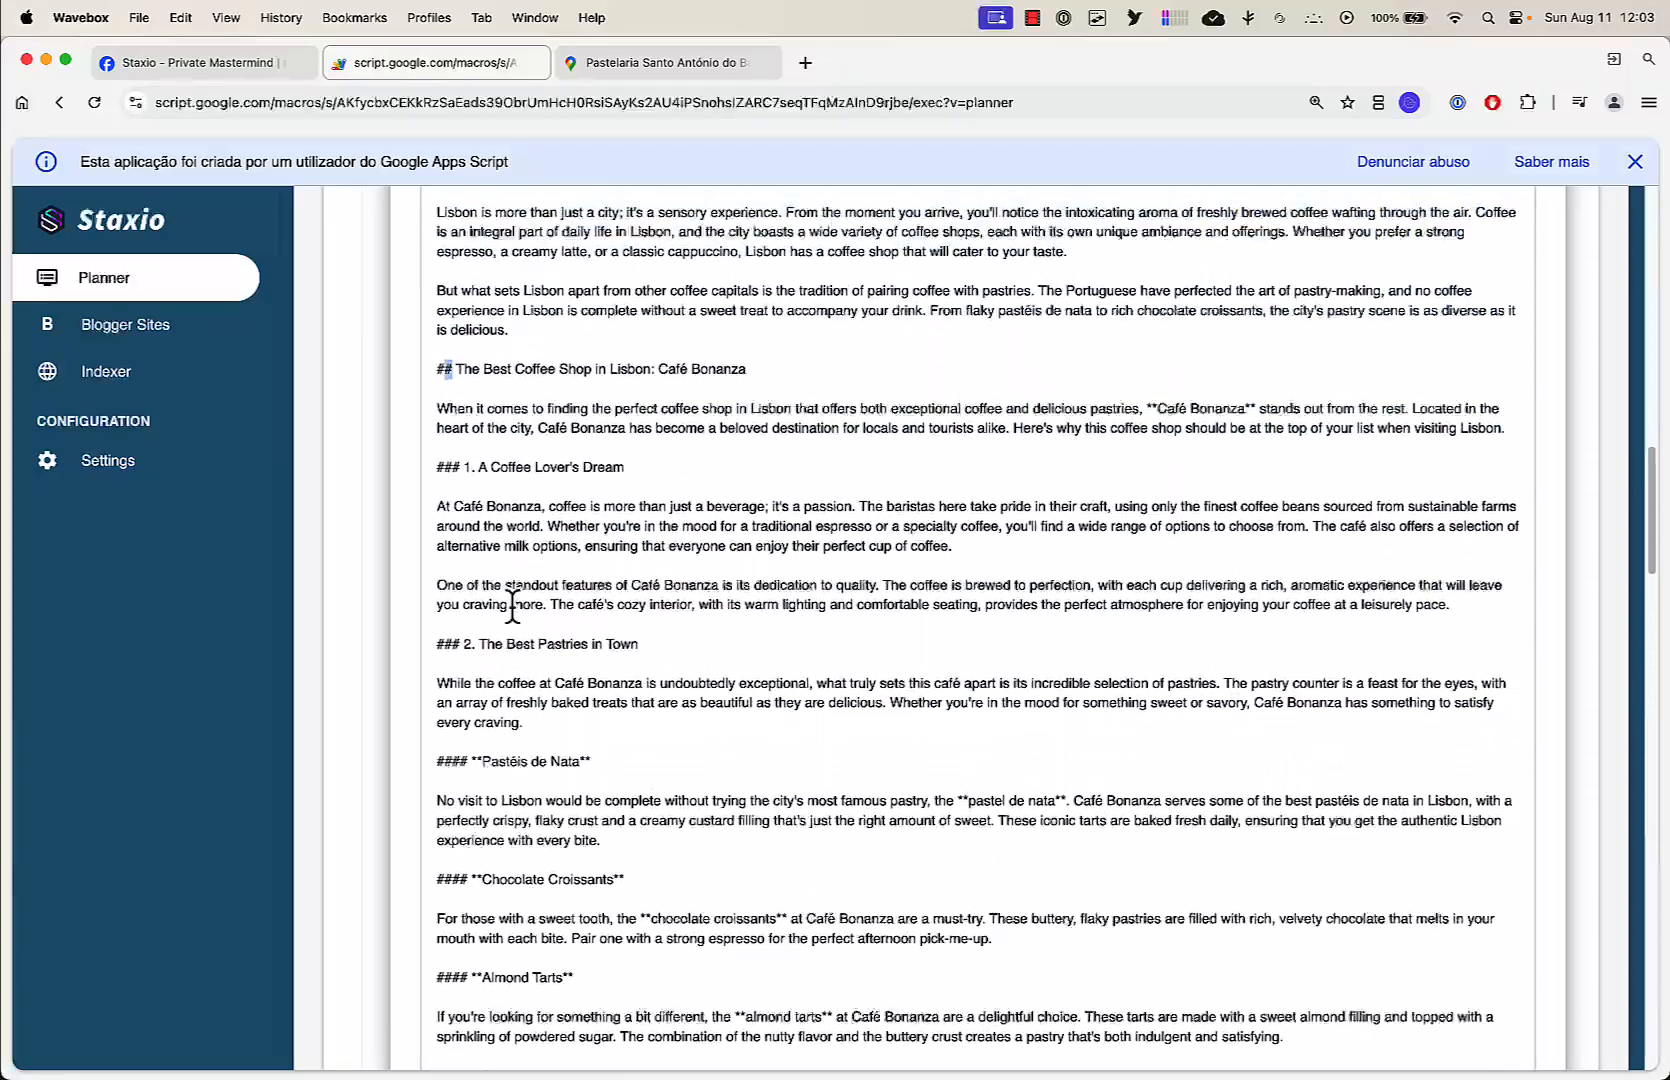
{"action": "scroll", "coordinate": [511, 605], "scroll_direction": "up", "scroll_amount": 10}
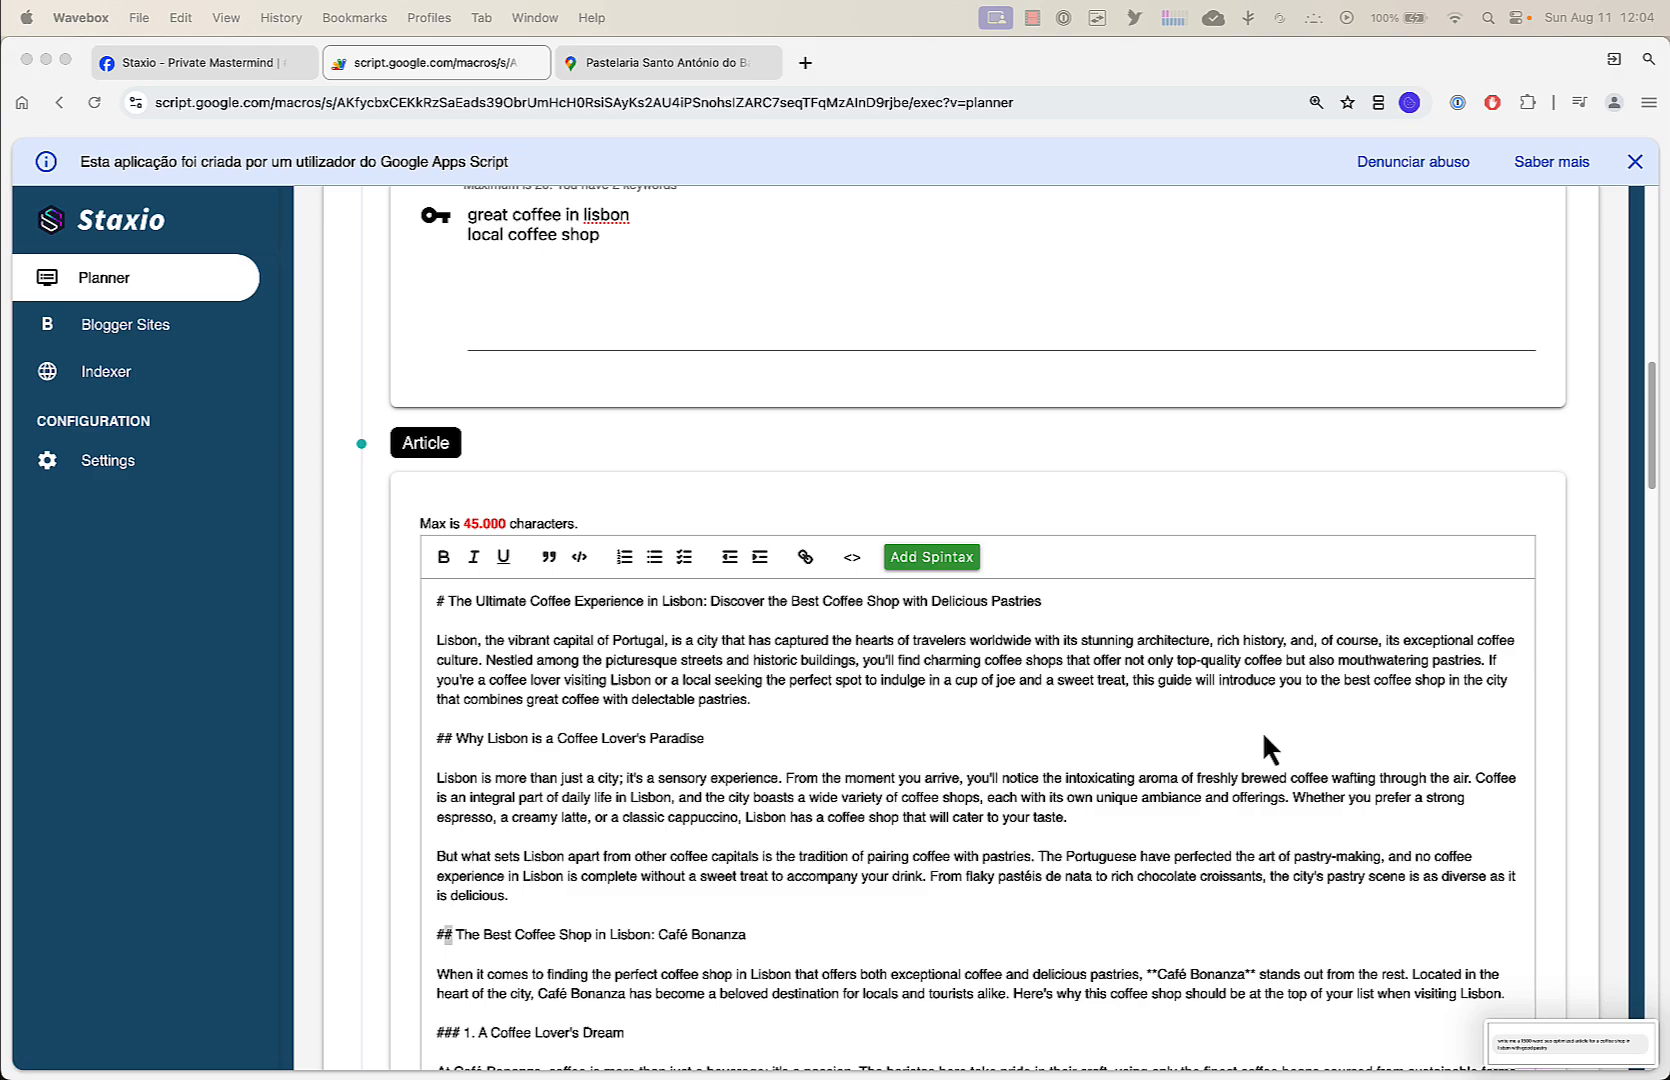
Open the screenshot of the article-writing prompt, place it clear of the article text to read it, and close it
{"action": "left_click", "coordinate": [1612, 1055]}
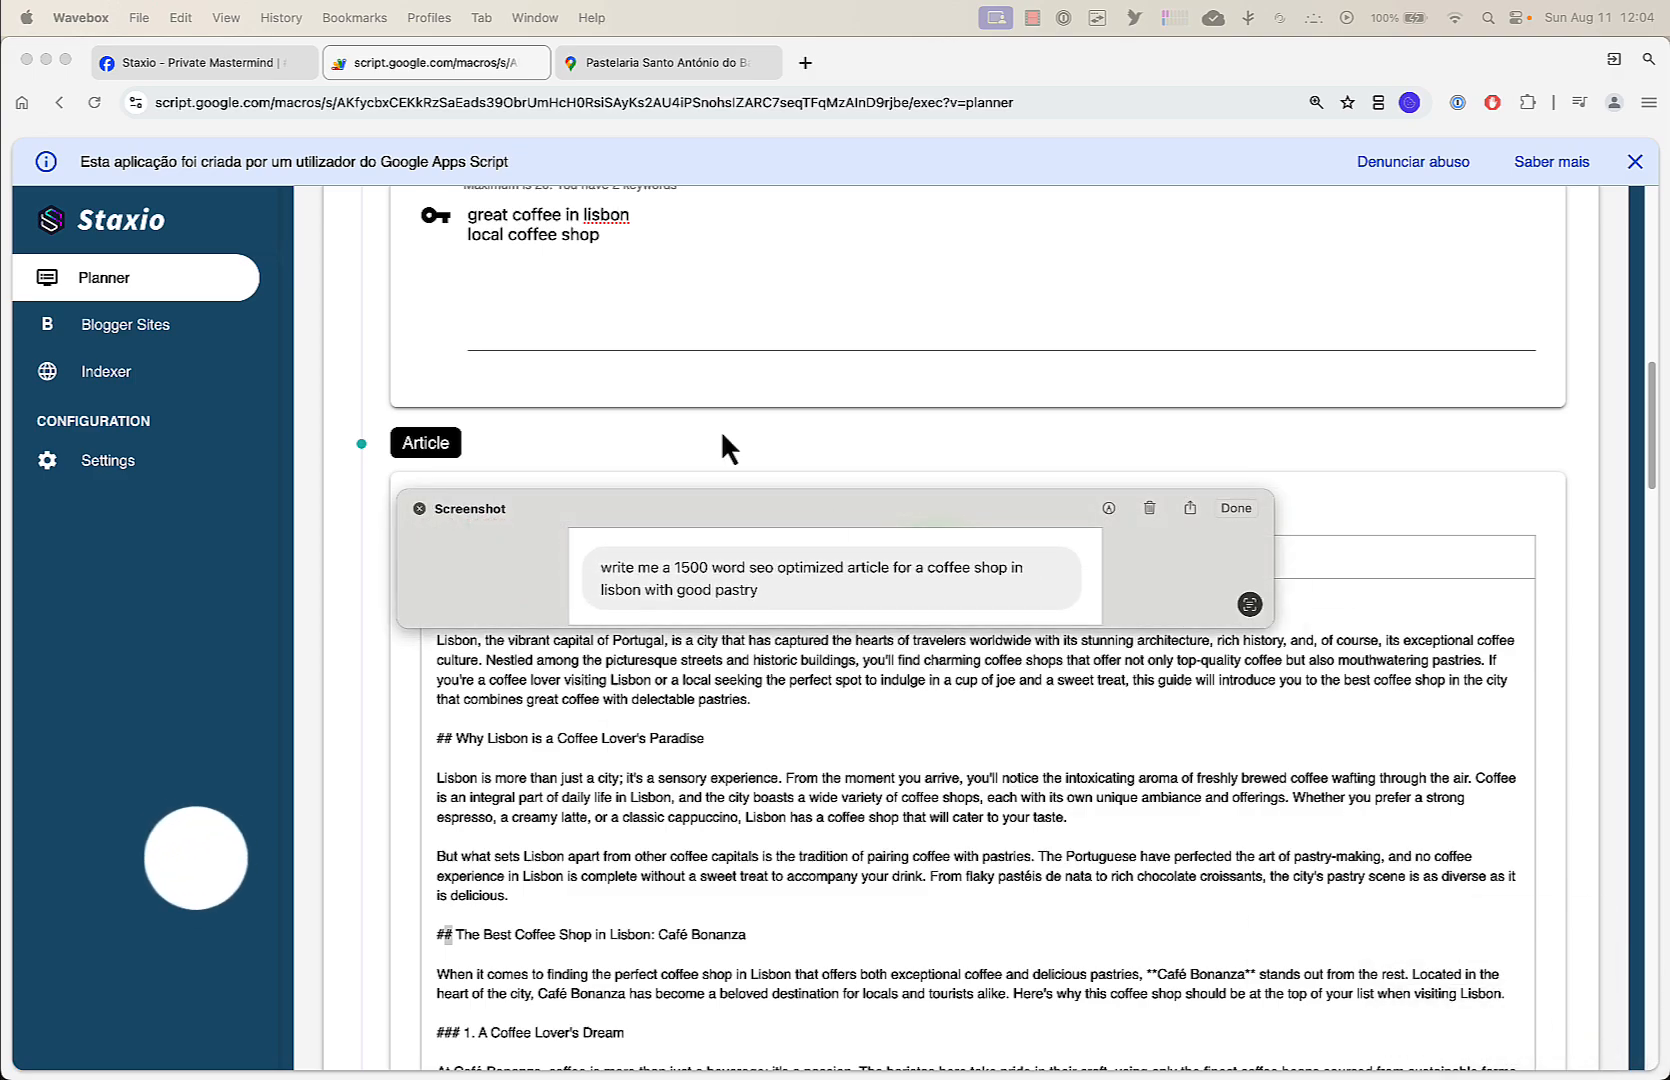
{"action": "left_click_drag", "start_coordinate": [714, 513], "coordinate": [810, 280]}
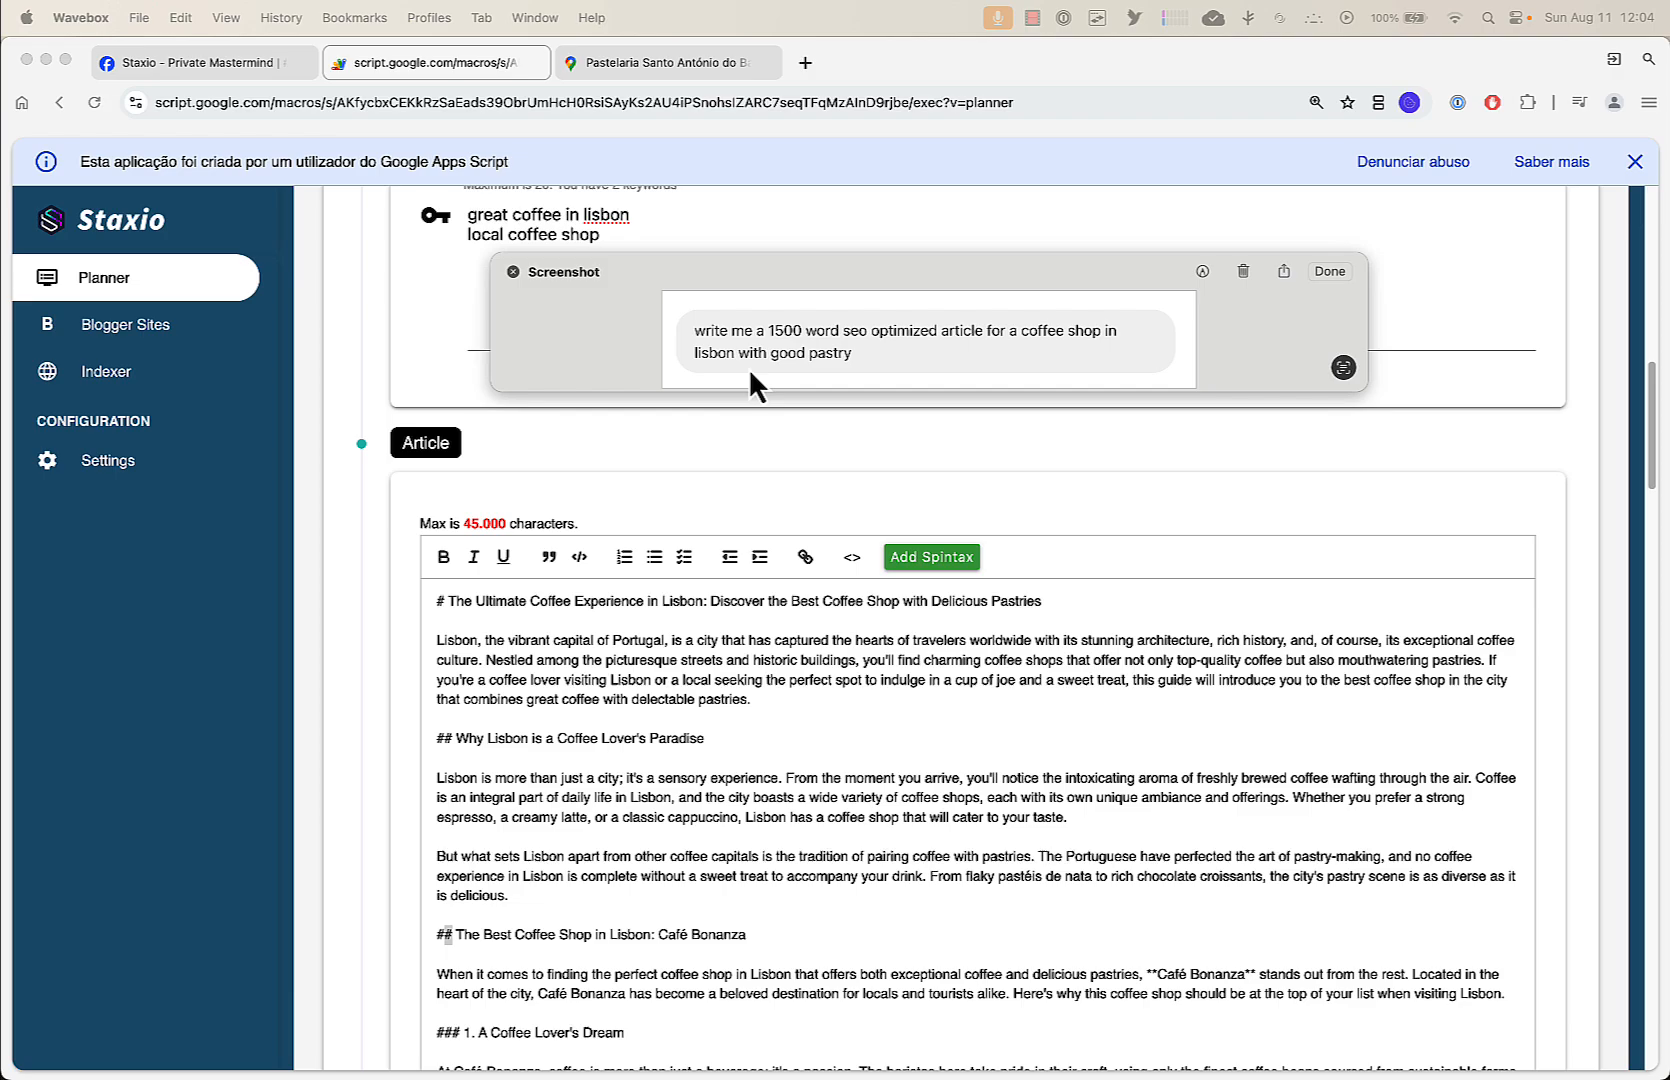
{"action": "left_click", "coordinate": [721, 687]}
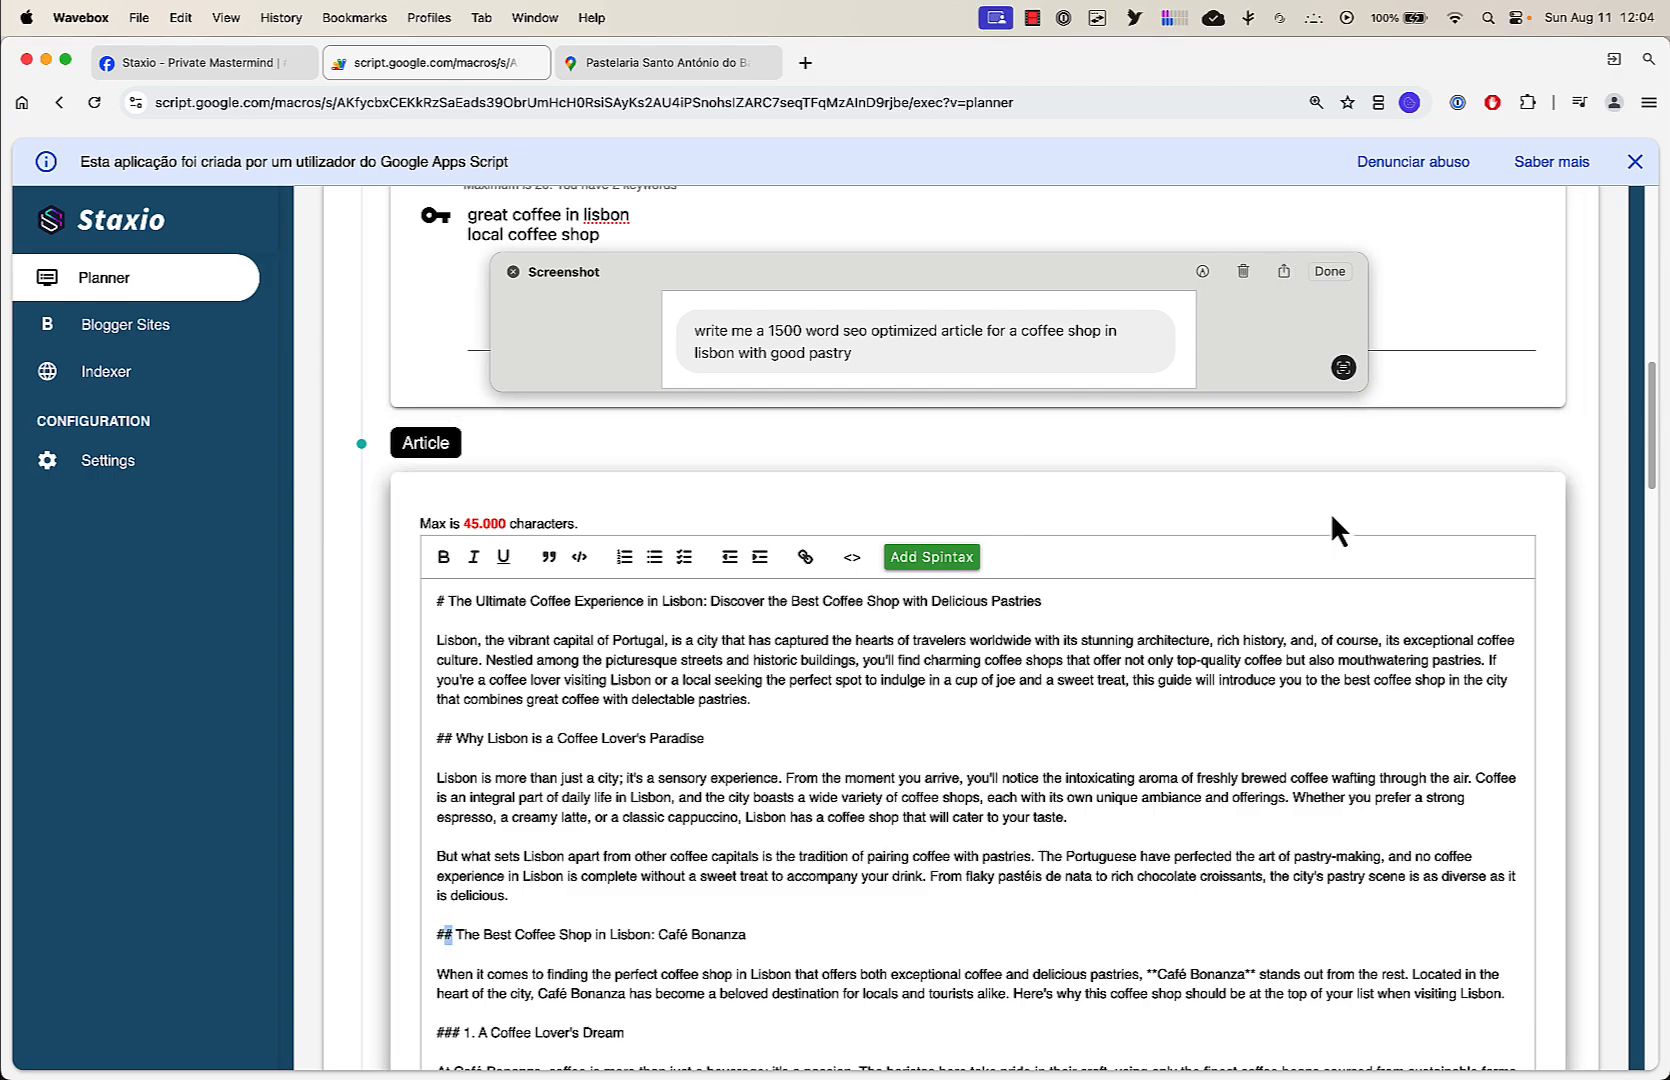
{"action": "key", "text": "super+plus"}
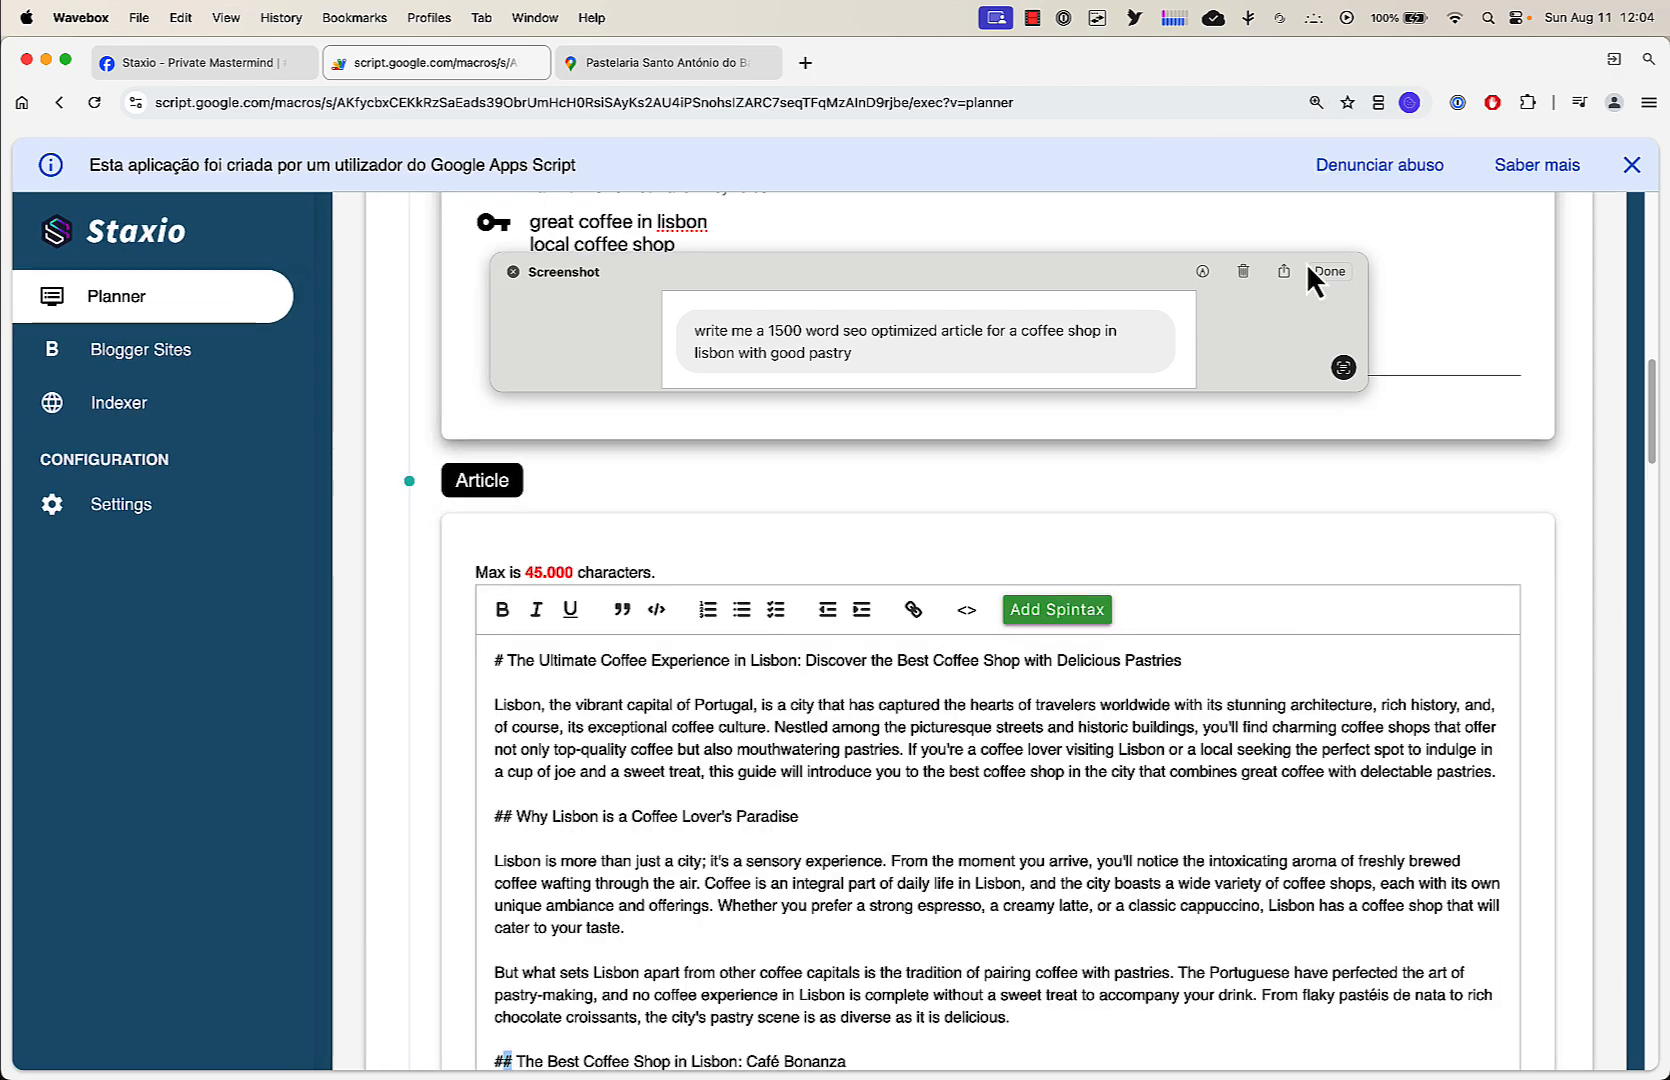
{"action": "left_click", "coordinate": [1330, 280]}
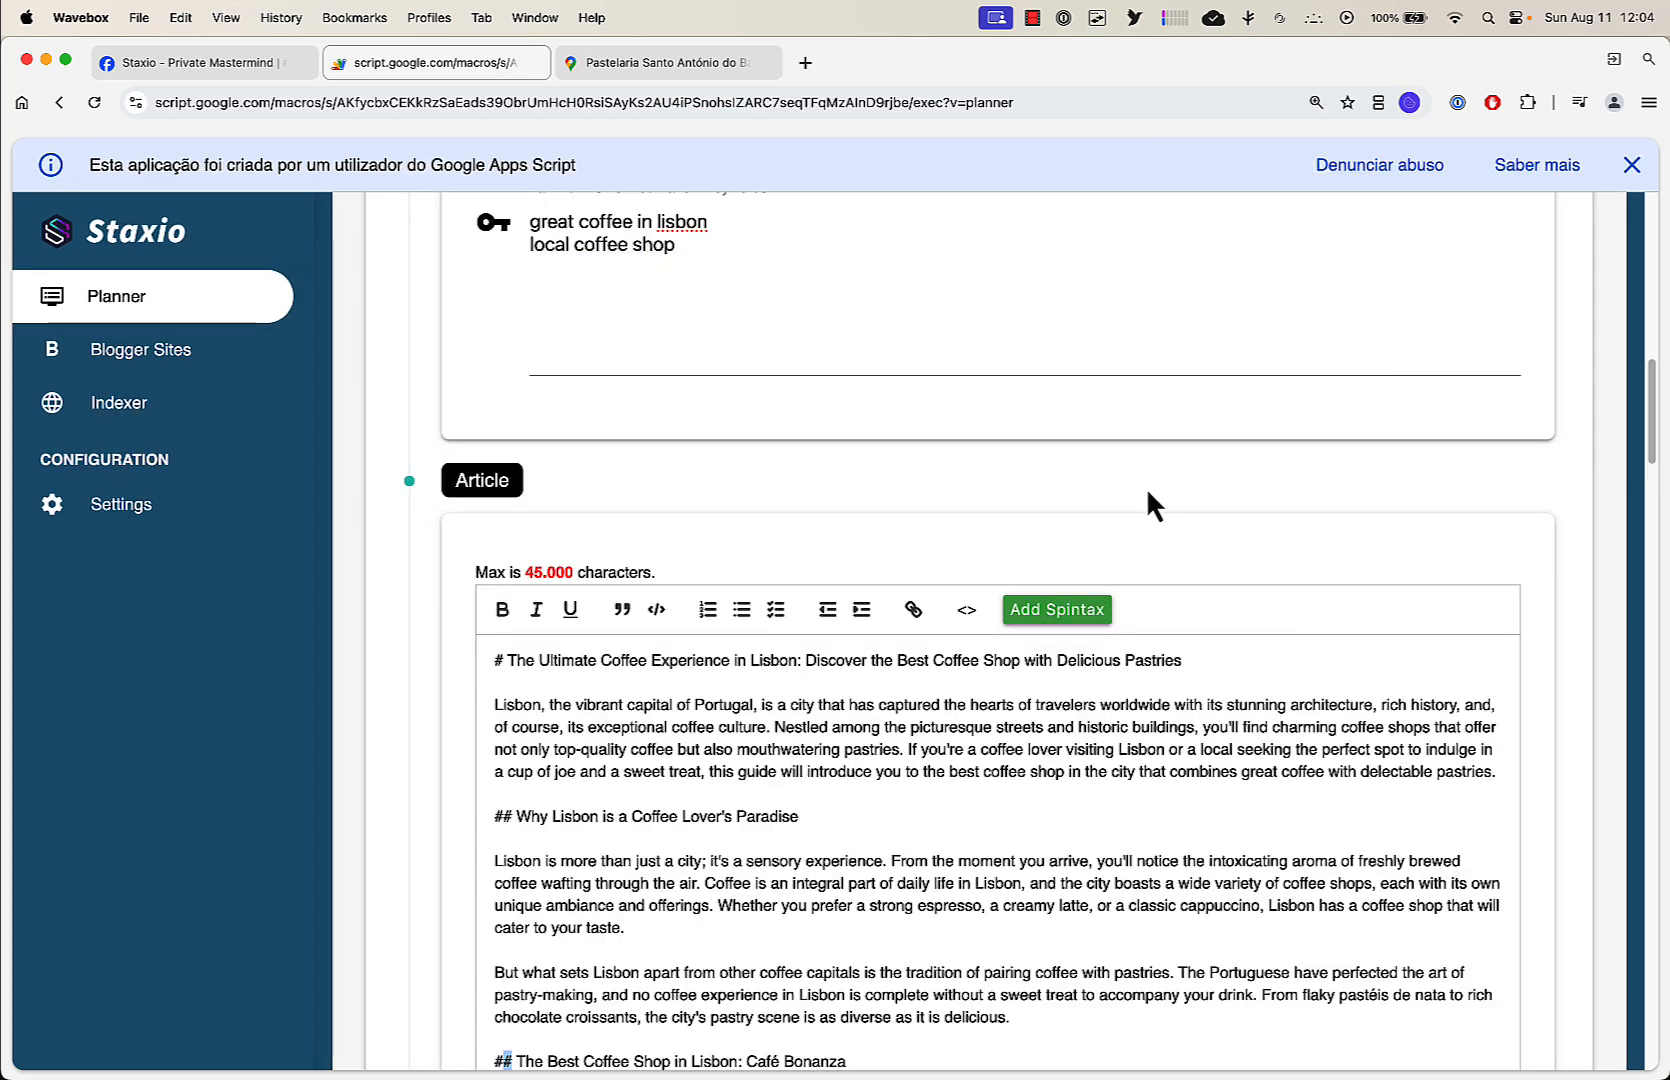
Check the Google Maps URL and keywords already entered, and skim the whole article down to its conclusion
{"action": "scroll", "coordinate": [1148, 495], "scroll_direction": "up", "scroll_amount": 5}
{"action": "scroll", "coordinate": [1146, 487], "scroll_direction": "up", "scroll_amount": 3}
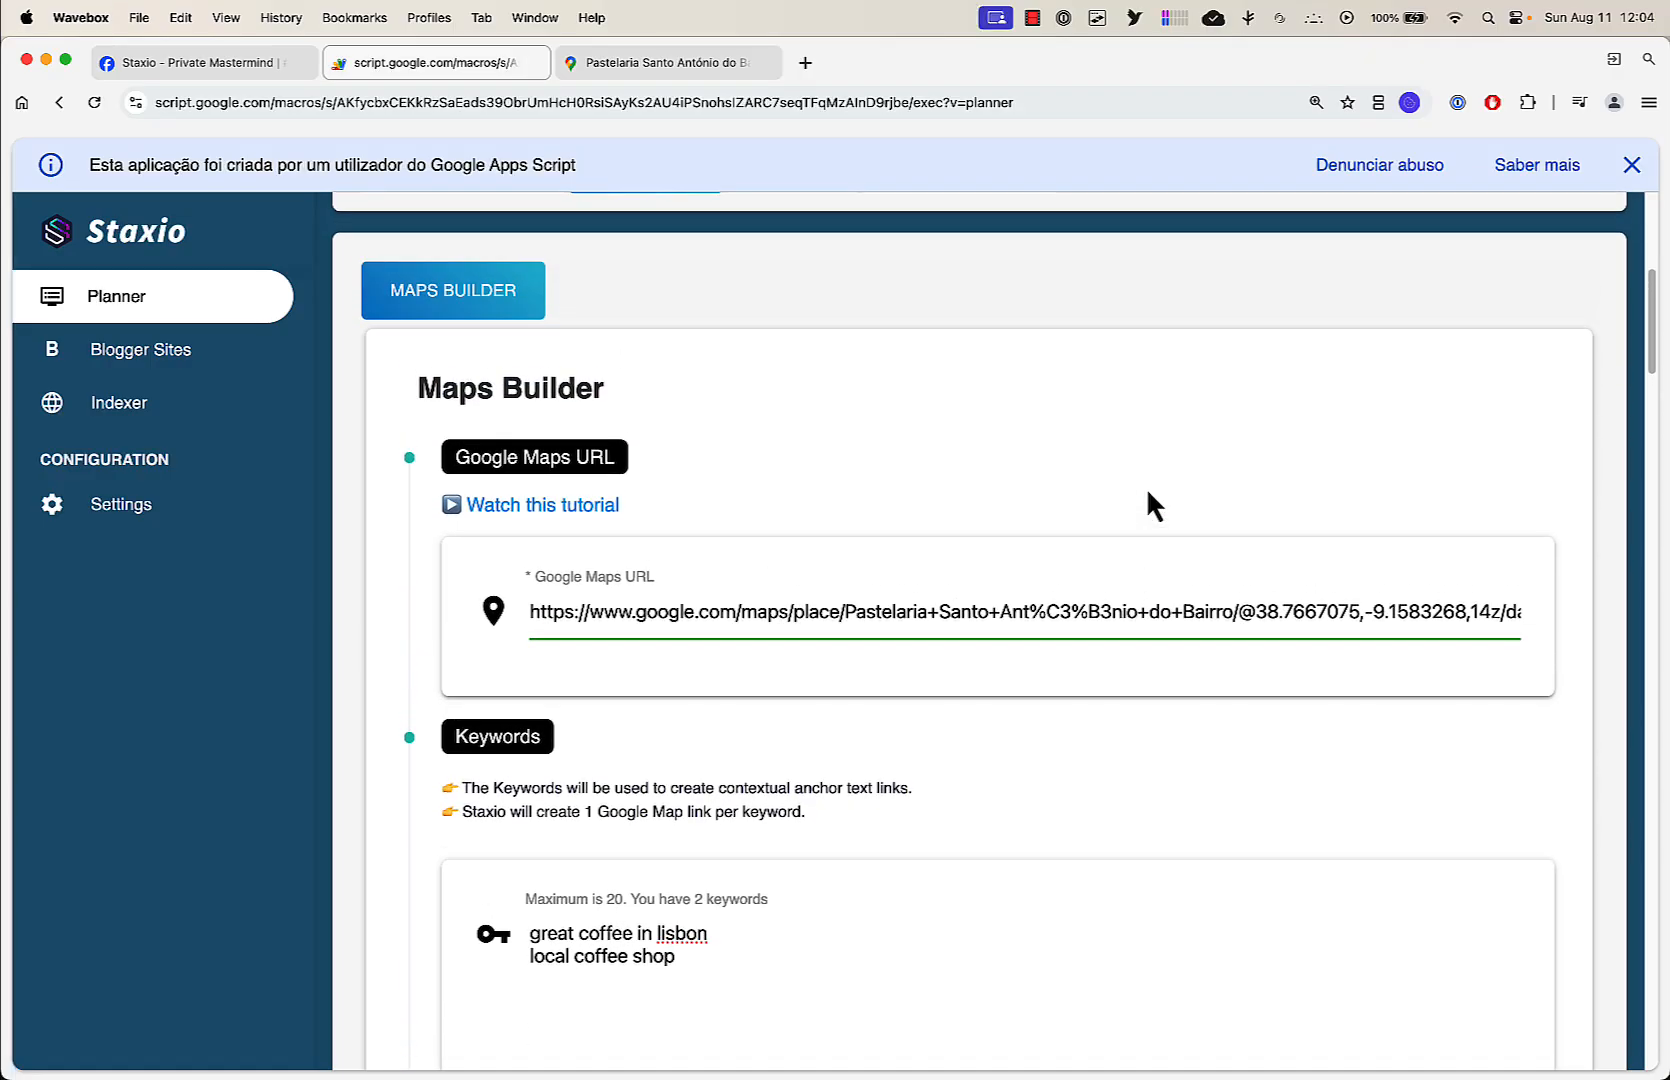
{"action": "scroll", "coordinate": [1146, 487], "scroll_direction": "down", "scroll_amount": 5}
{"action": "scroll", "coordinate": [1148, 495], "scroll_direction": "down", "scroll_amount": 6}
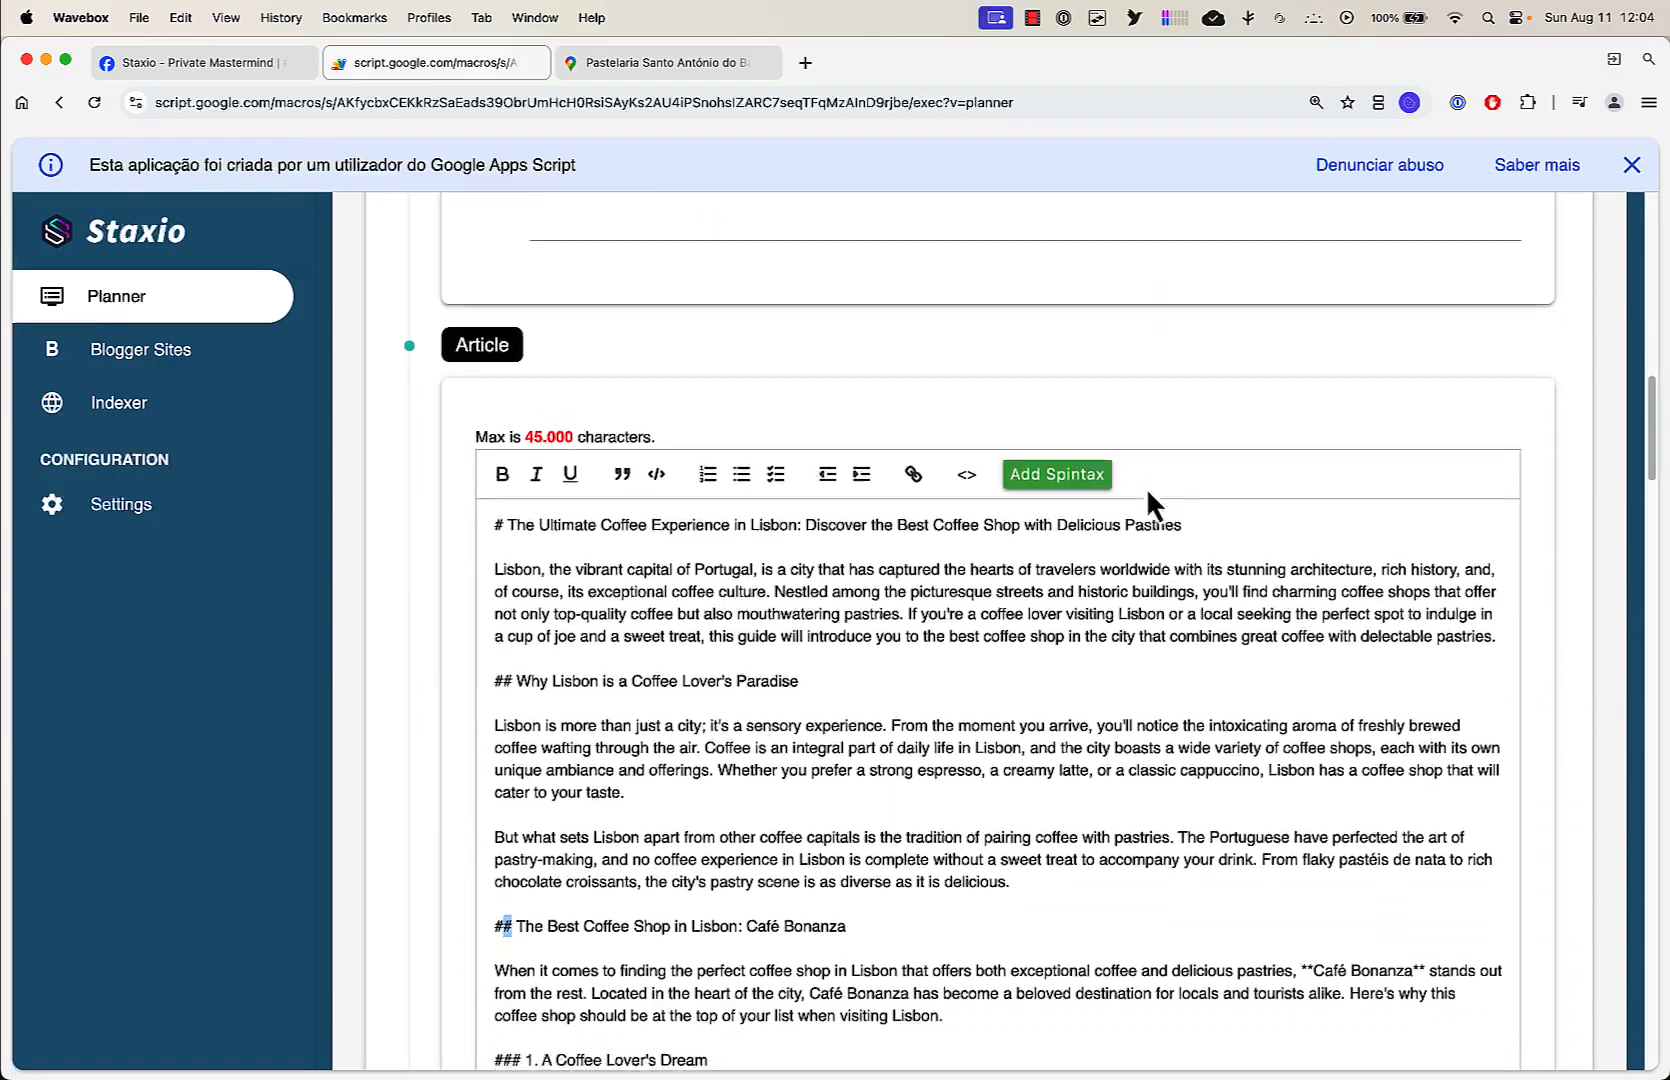
{"action": "scroll", "coordinate": [1148, 495], "scroll_direction": "down", "scroll_amount": 10}
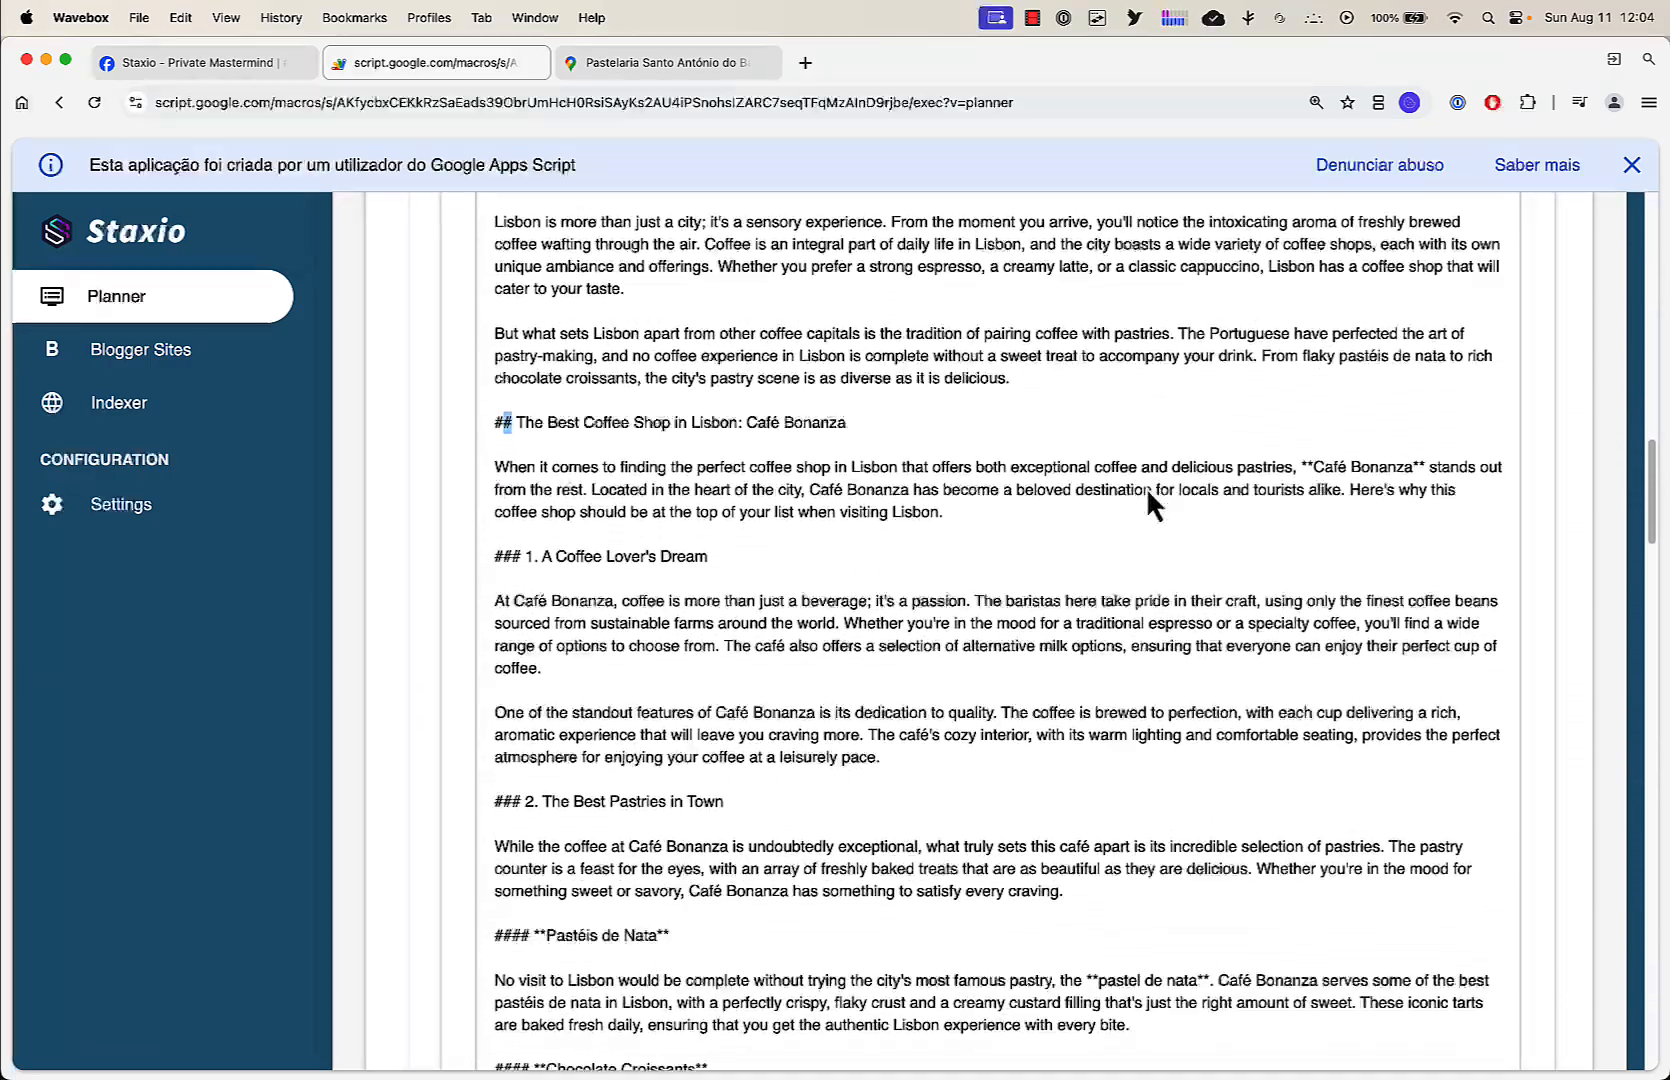
{"action": "scroll", "coordinate": [1146, 490], "scroll_direction": "down", "scroll_amount": 10}
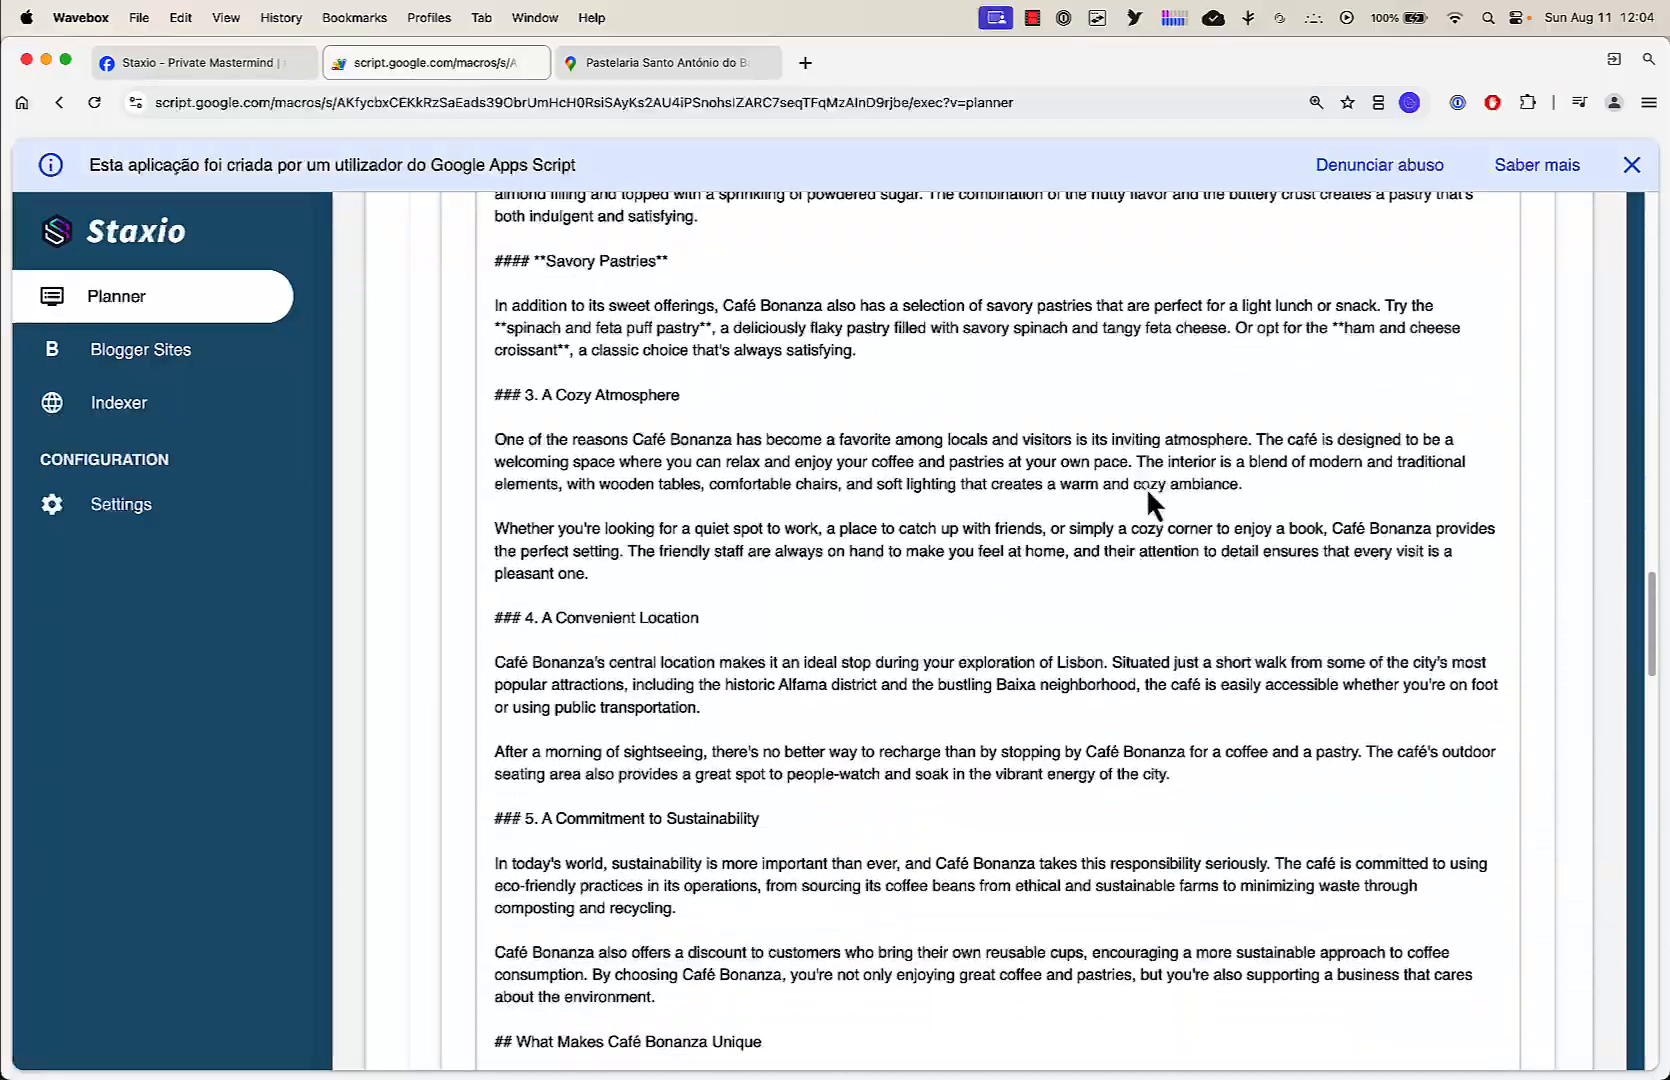
{"action": "scroll", "coordinate": [1146, 492], "scroll_direction": "down", "scroll_amount": 15}
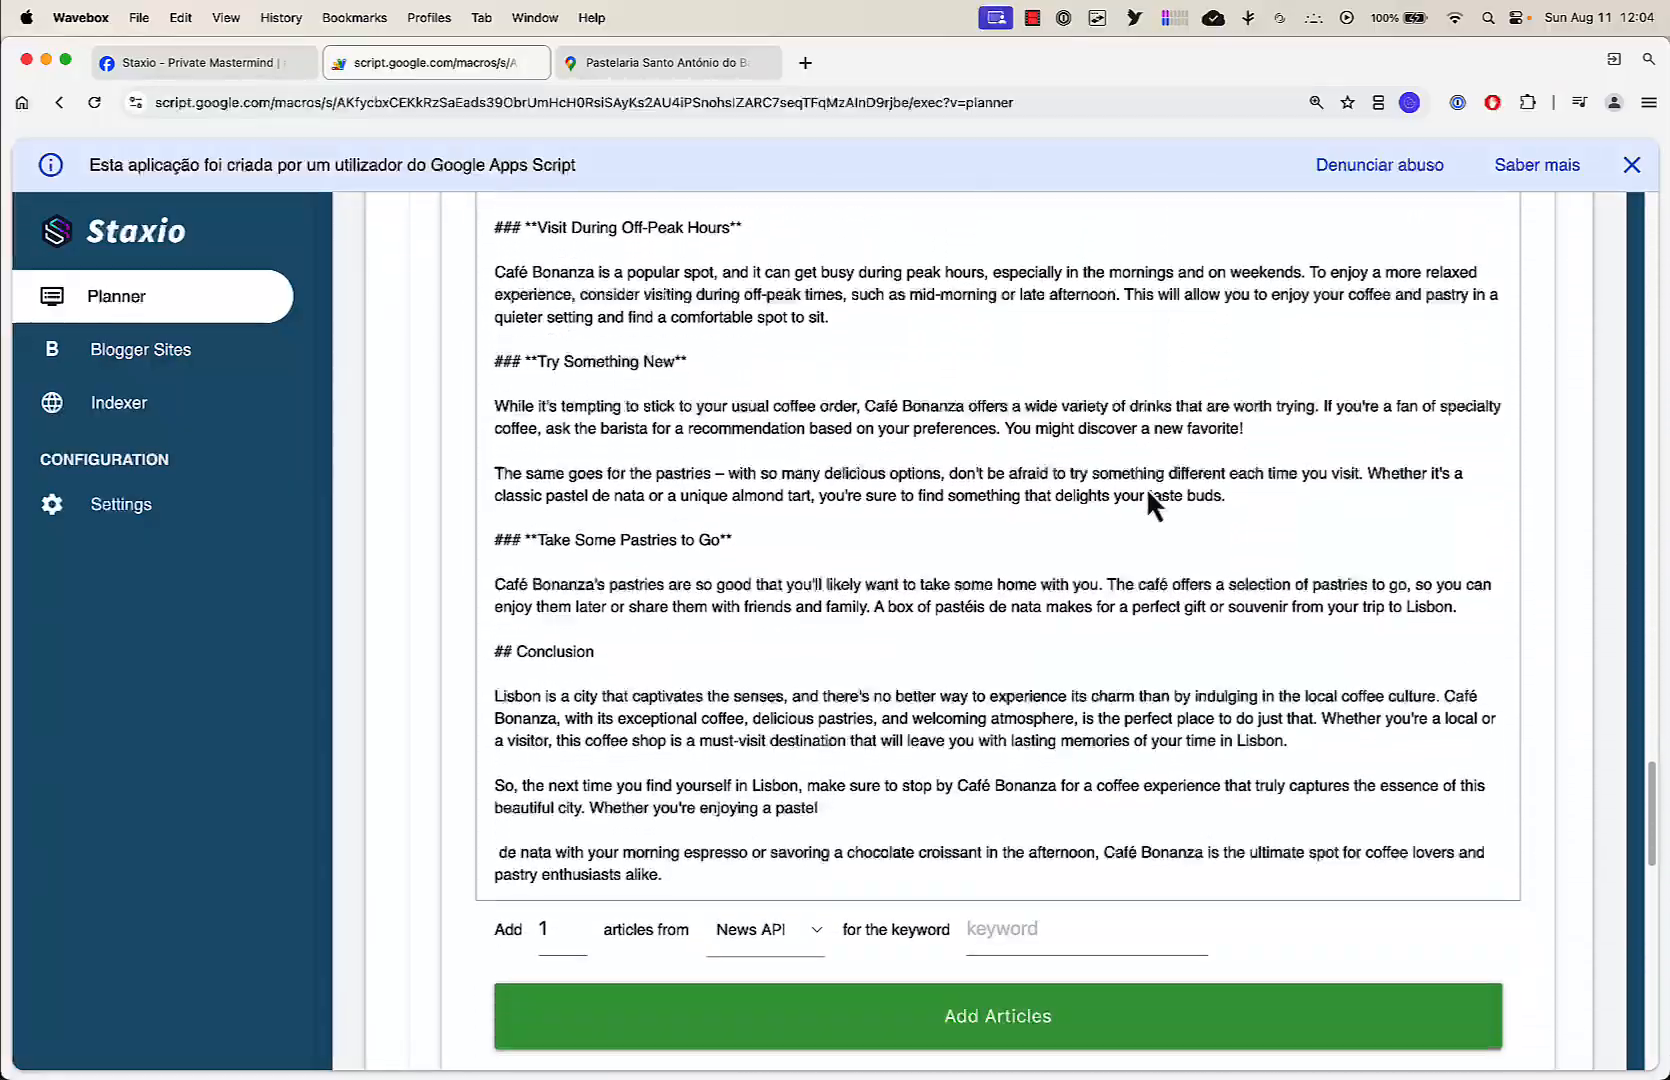
Enable Points of Interest & Driving Directions and choose bakery and cafe as the two place types
{"action": "scroll", "coordinate": [1146, 488], "scroll_direction": "down", "scroll_amount": 7}
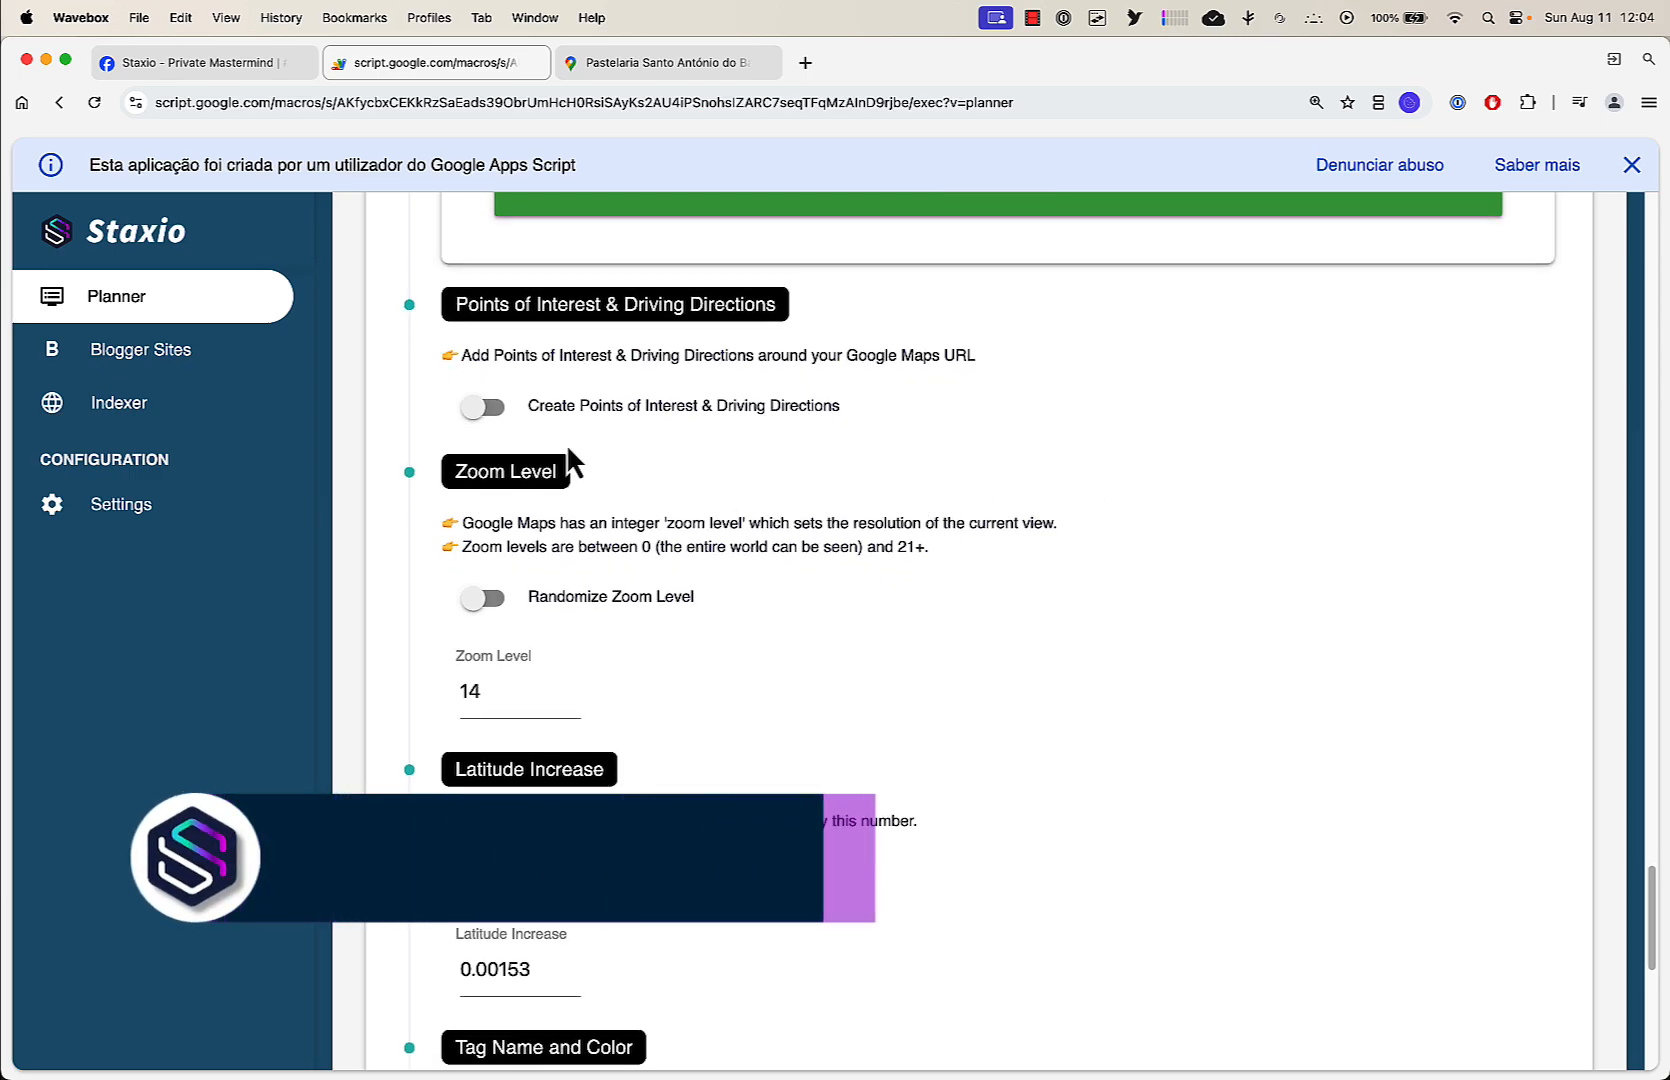
{"action": "left_click", "coordinate": [484, 407]}
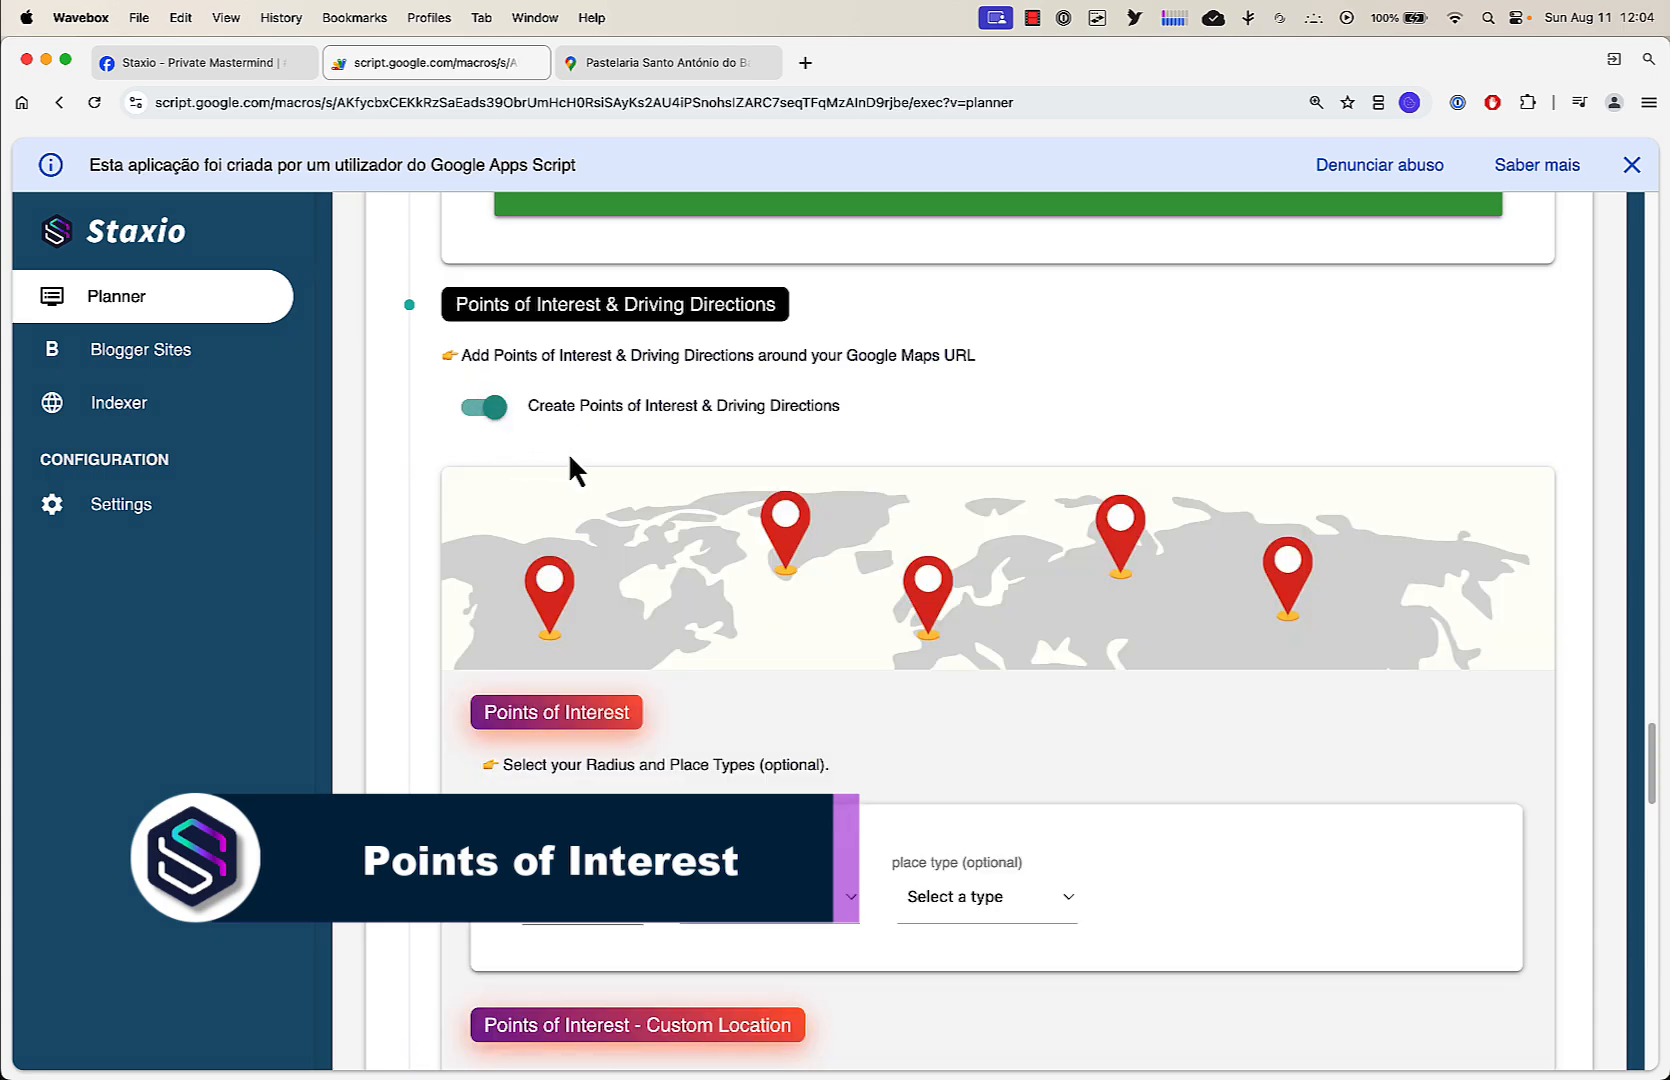
{"action": "scroll", "coordinate": [570, 458], "scroll_direction": "down", "scroll_amount": 5}
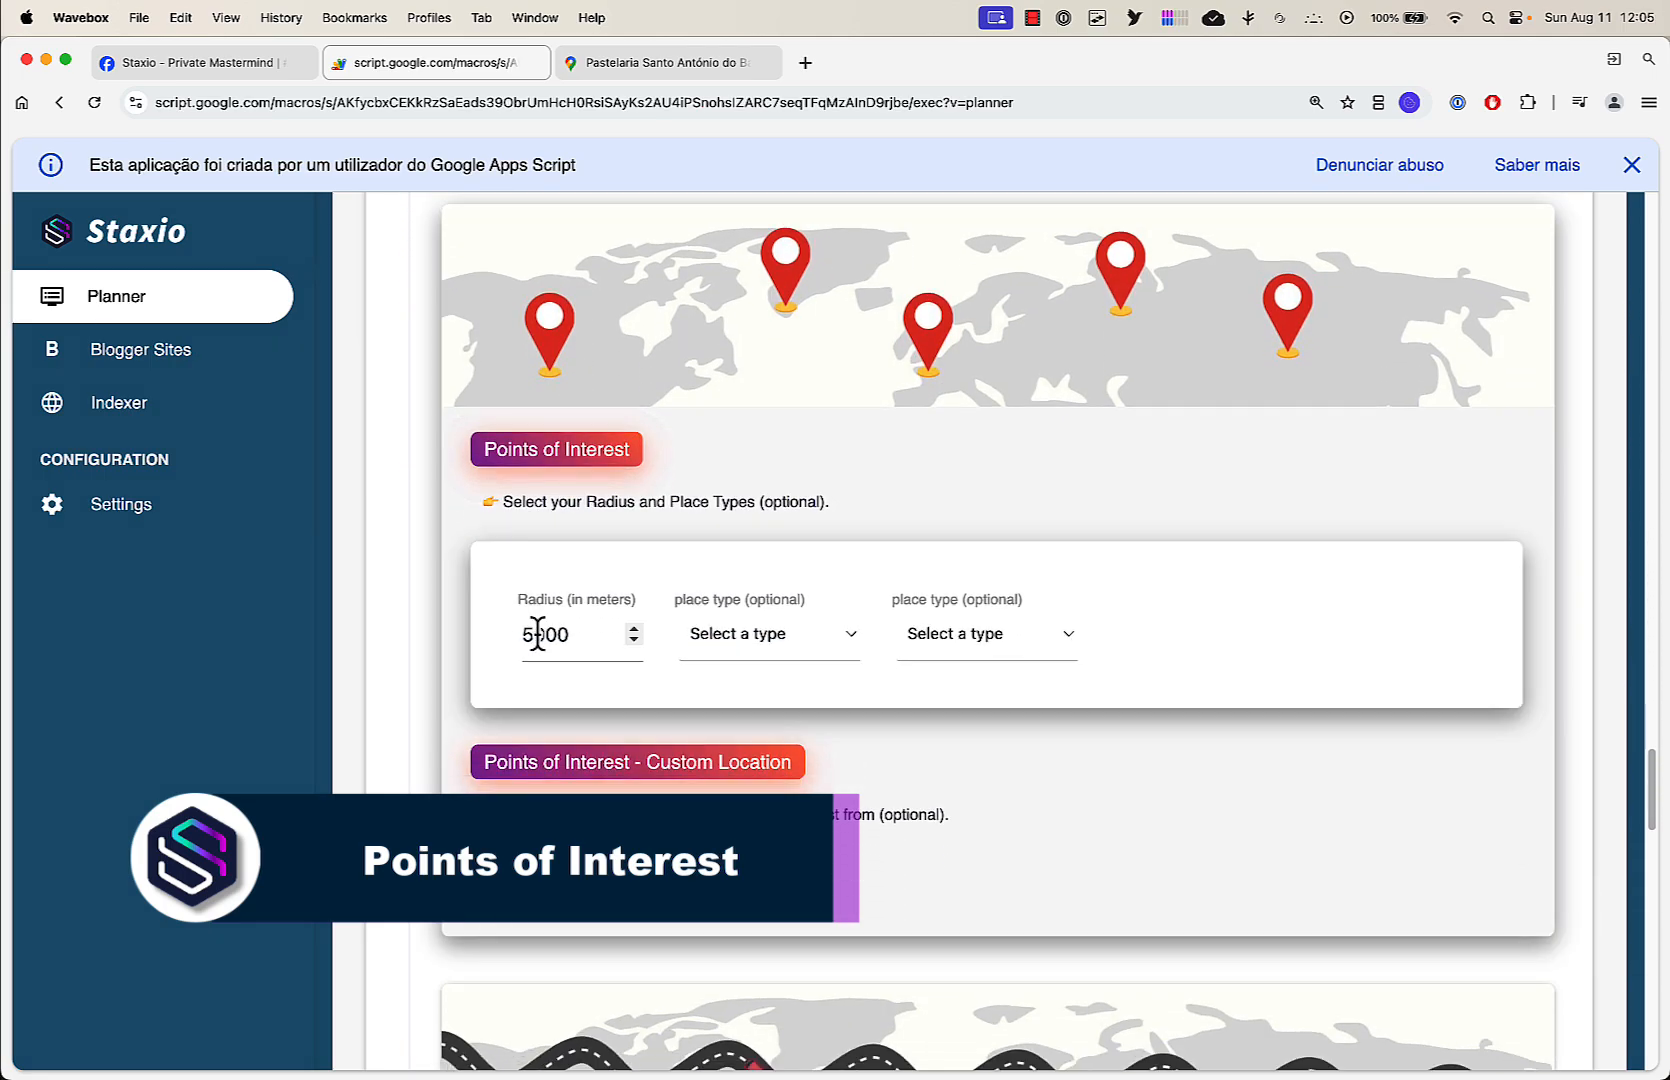
{"action": "left_click", "coordinate": [717, 650]}
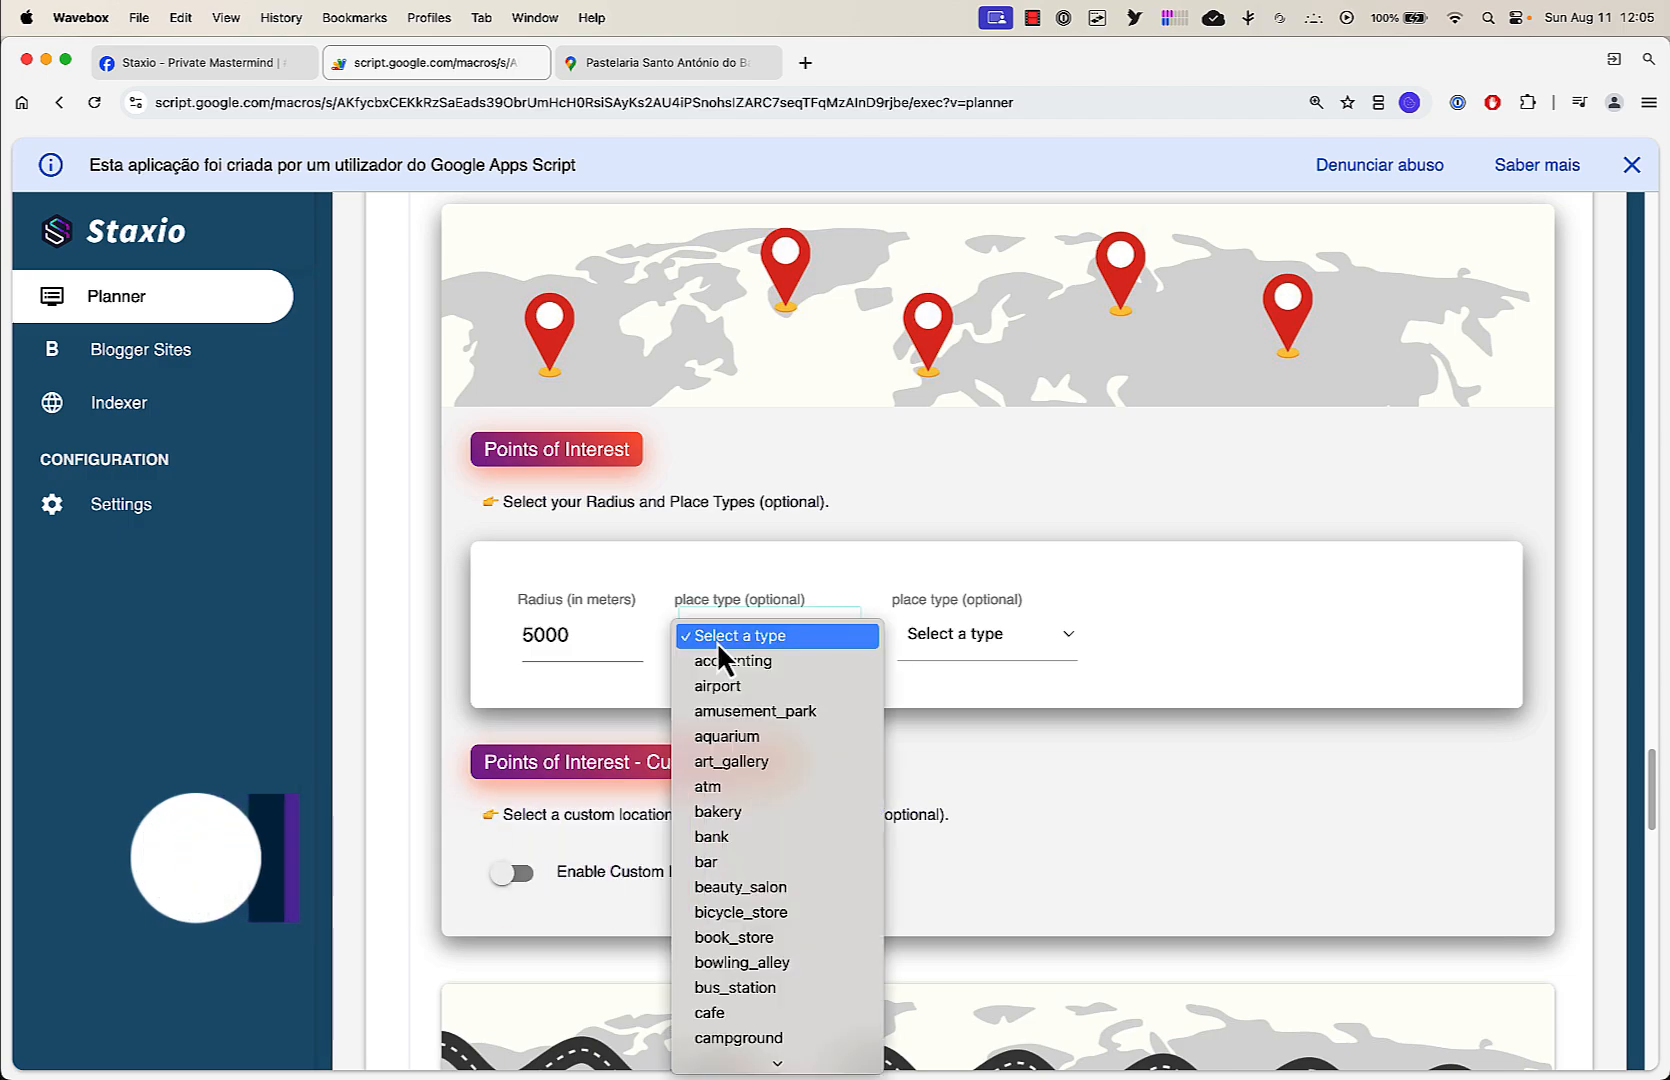
{"action": "left_click", "coordinate": [738, 811]}
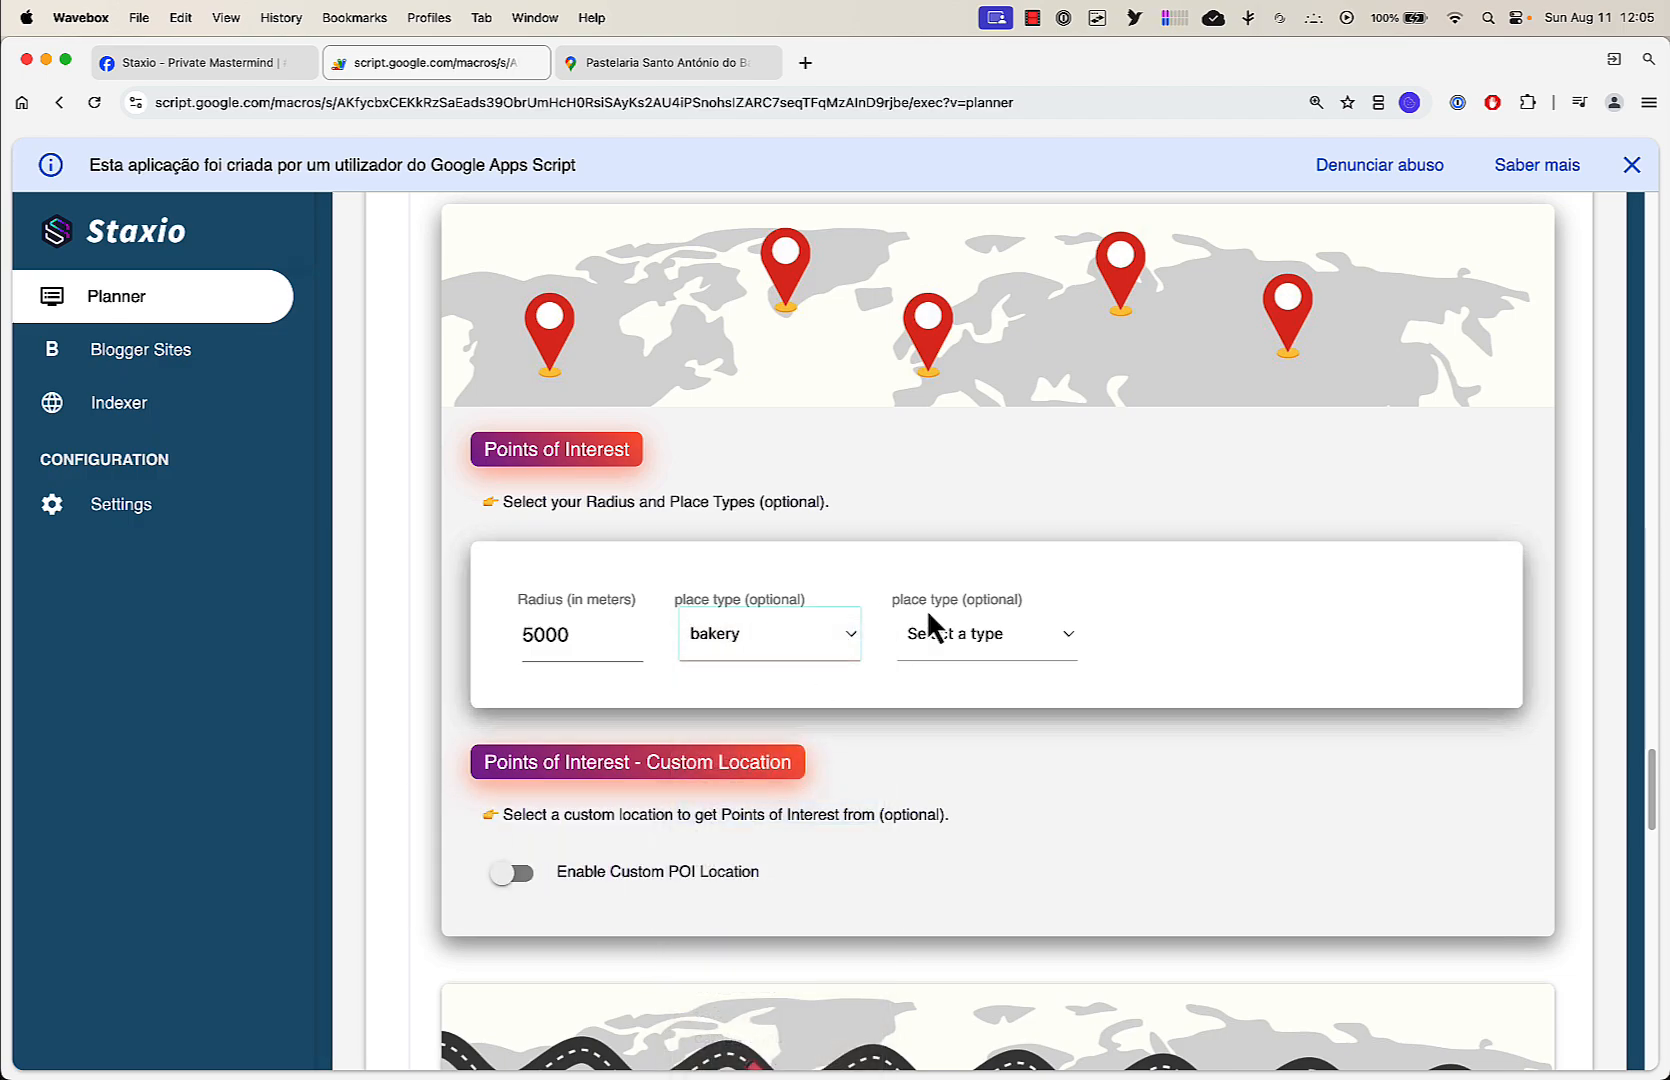
{"action": "left_click", "coordinate": [969, 635]}
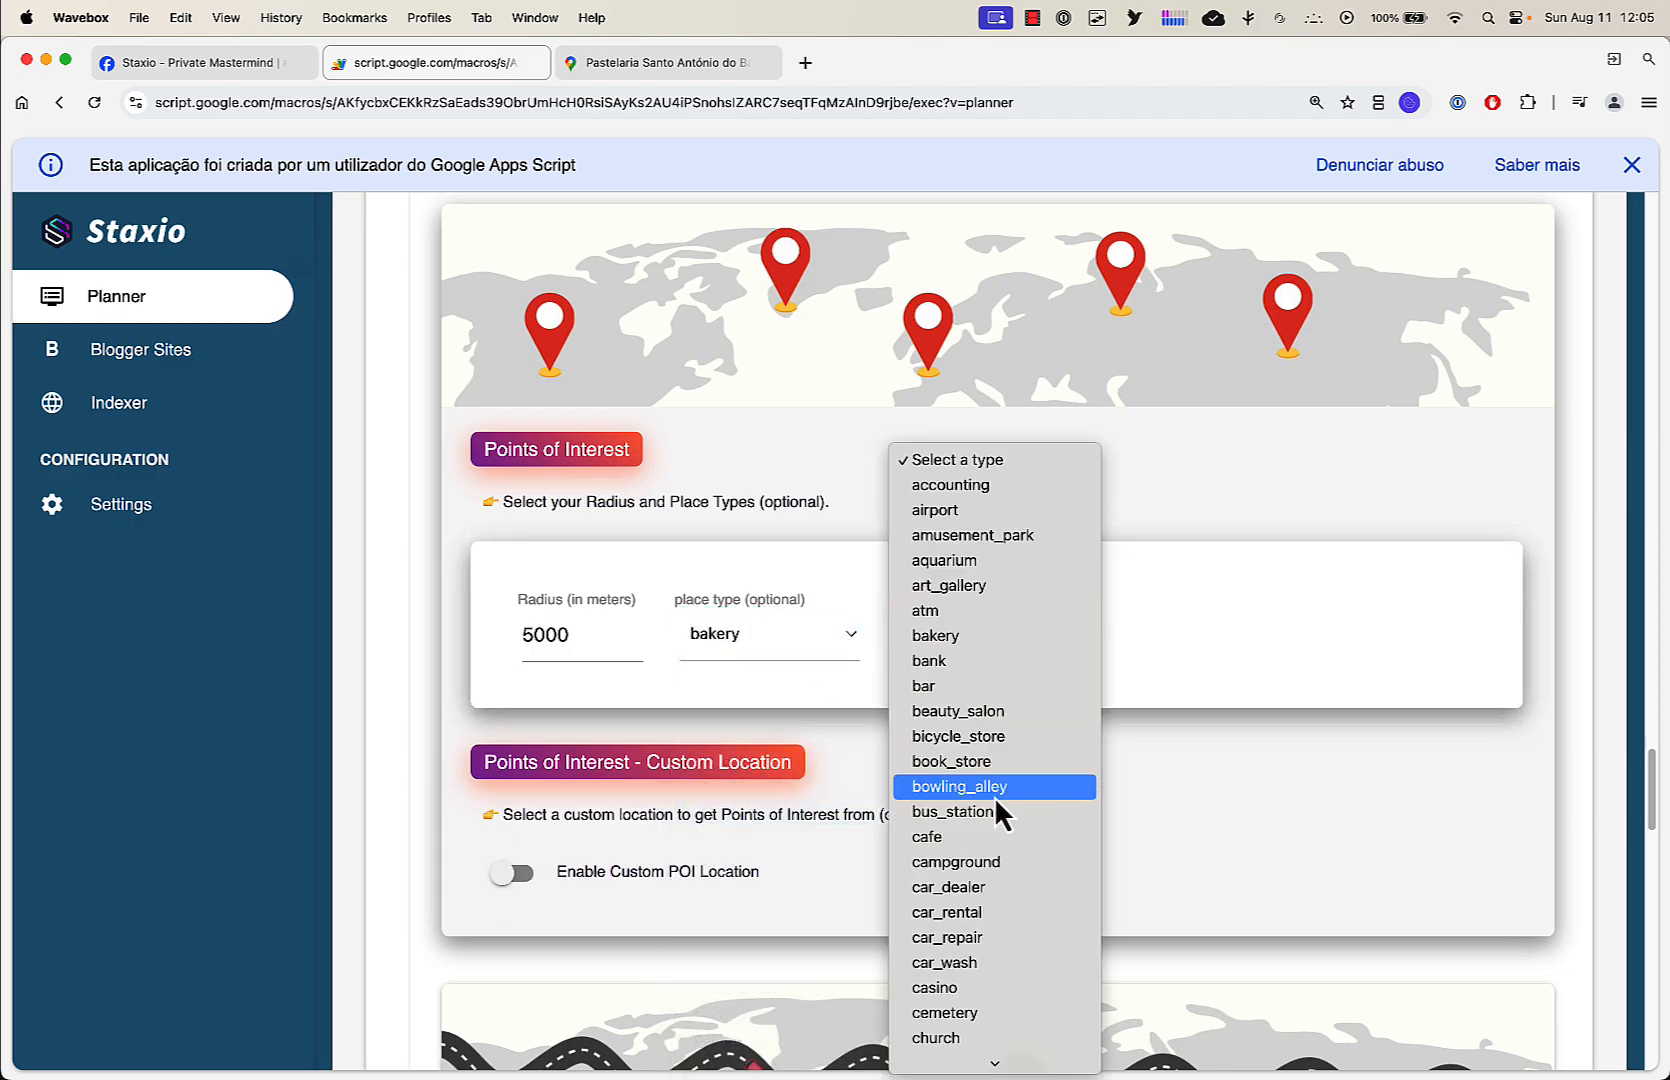
{"action": "scroll", "coordinate": [994, 796], "scroll_direction": "down", "scroll_amount": 10}
{"action": "scroll", "coordinate": [994, 796], "scroll_direction": "up", "scroll_amount": 10}
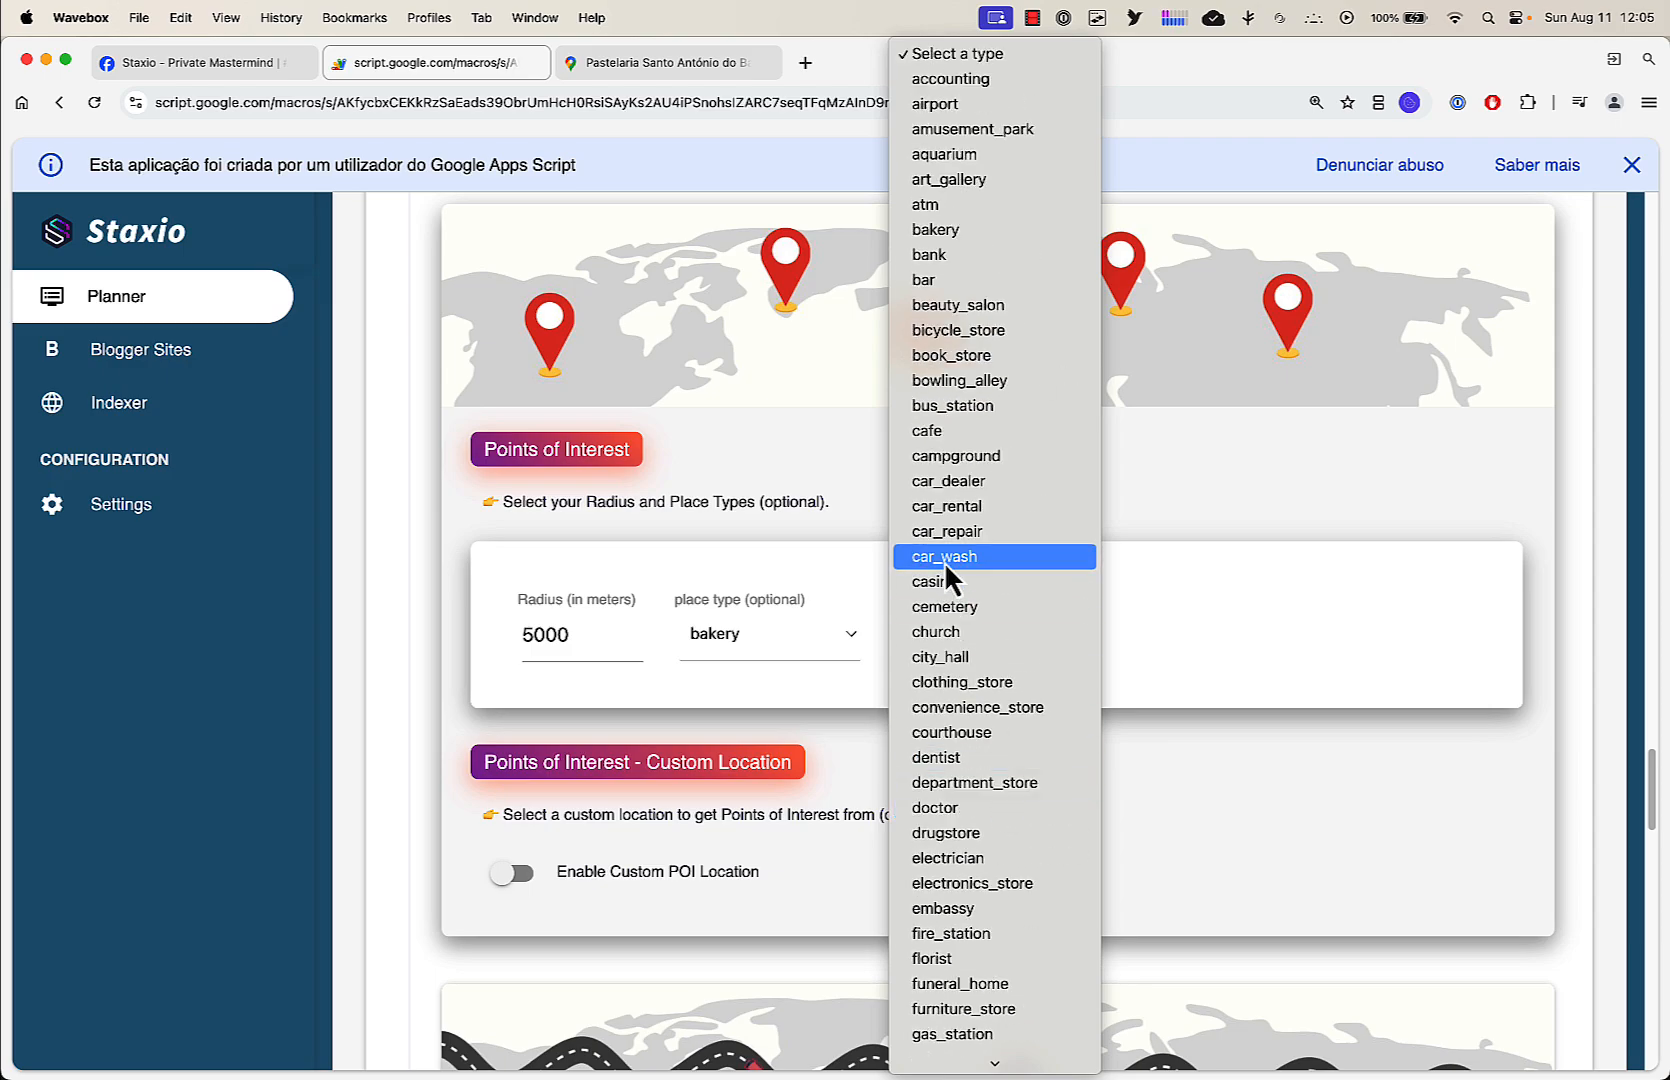
{"action": "left_click", "coordinate": [958, 431]}
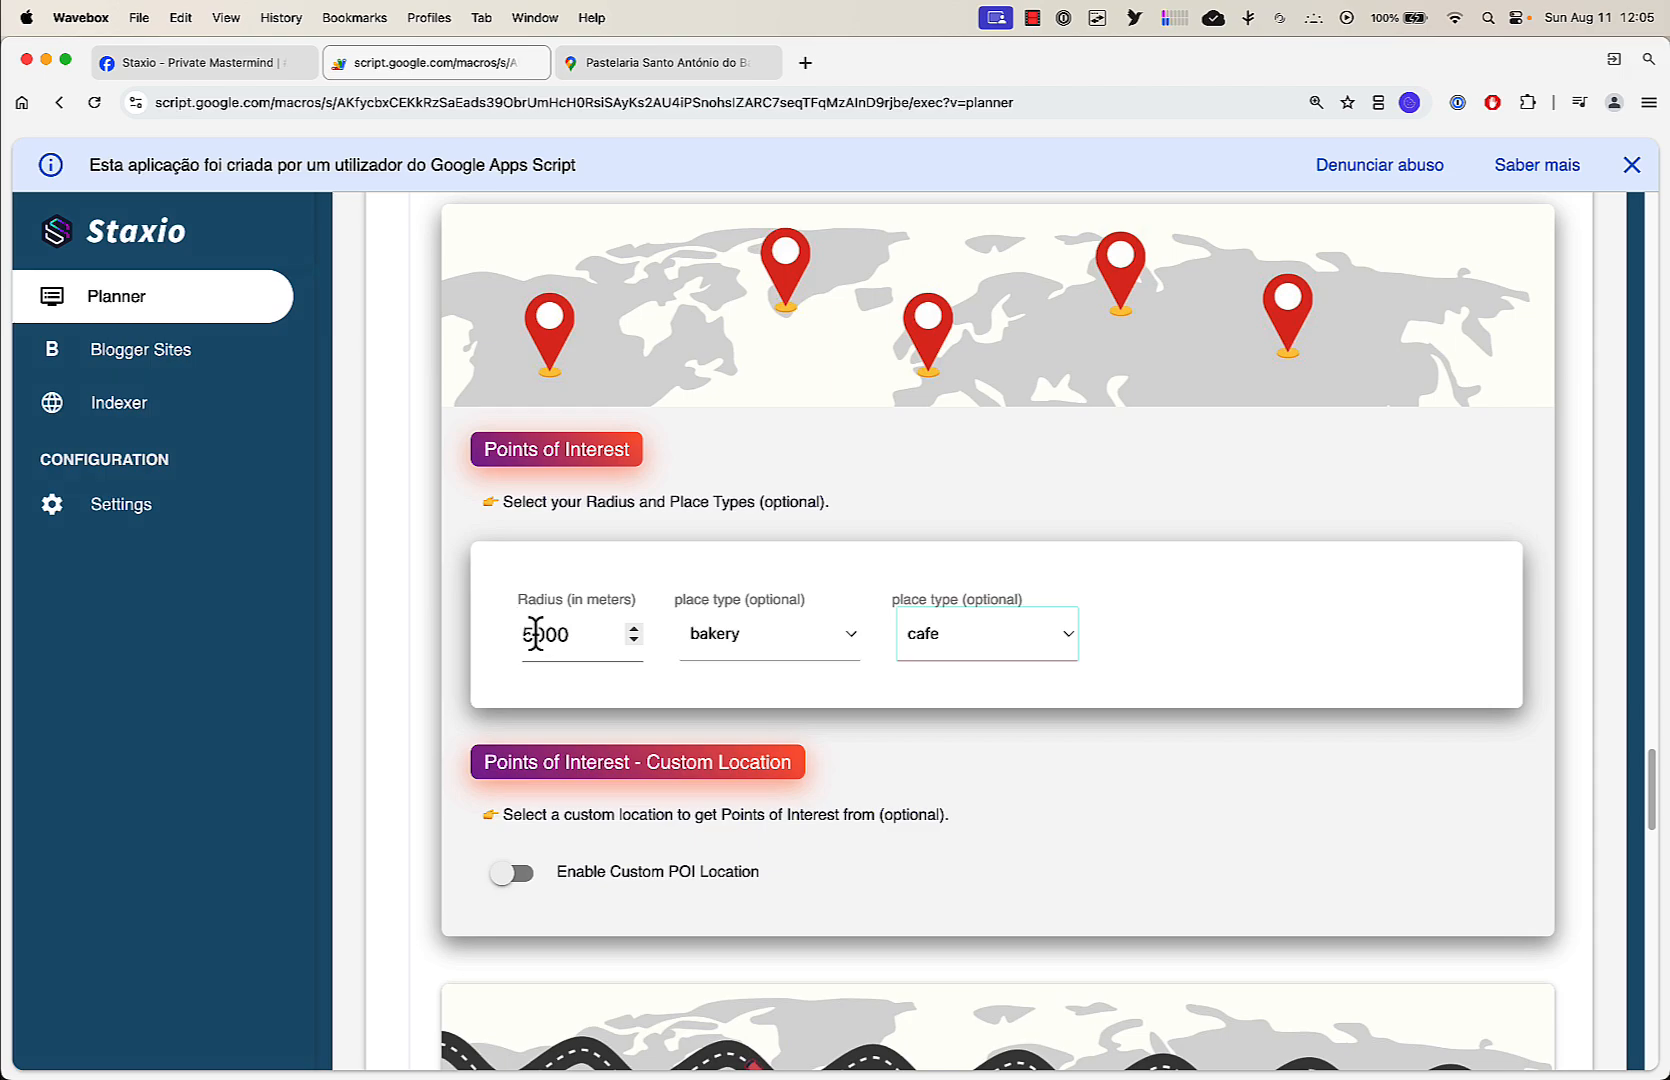
Switch to Google Maps to examine the surroundings of the Pastelaria Santo António do Bairro pin, and return to the Staxio planner
{"action": "scroll", "coordinate": [721, 483], "scroll_direction": "up", "scroll_amount": 3}
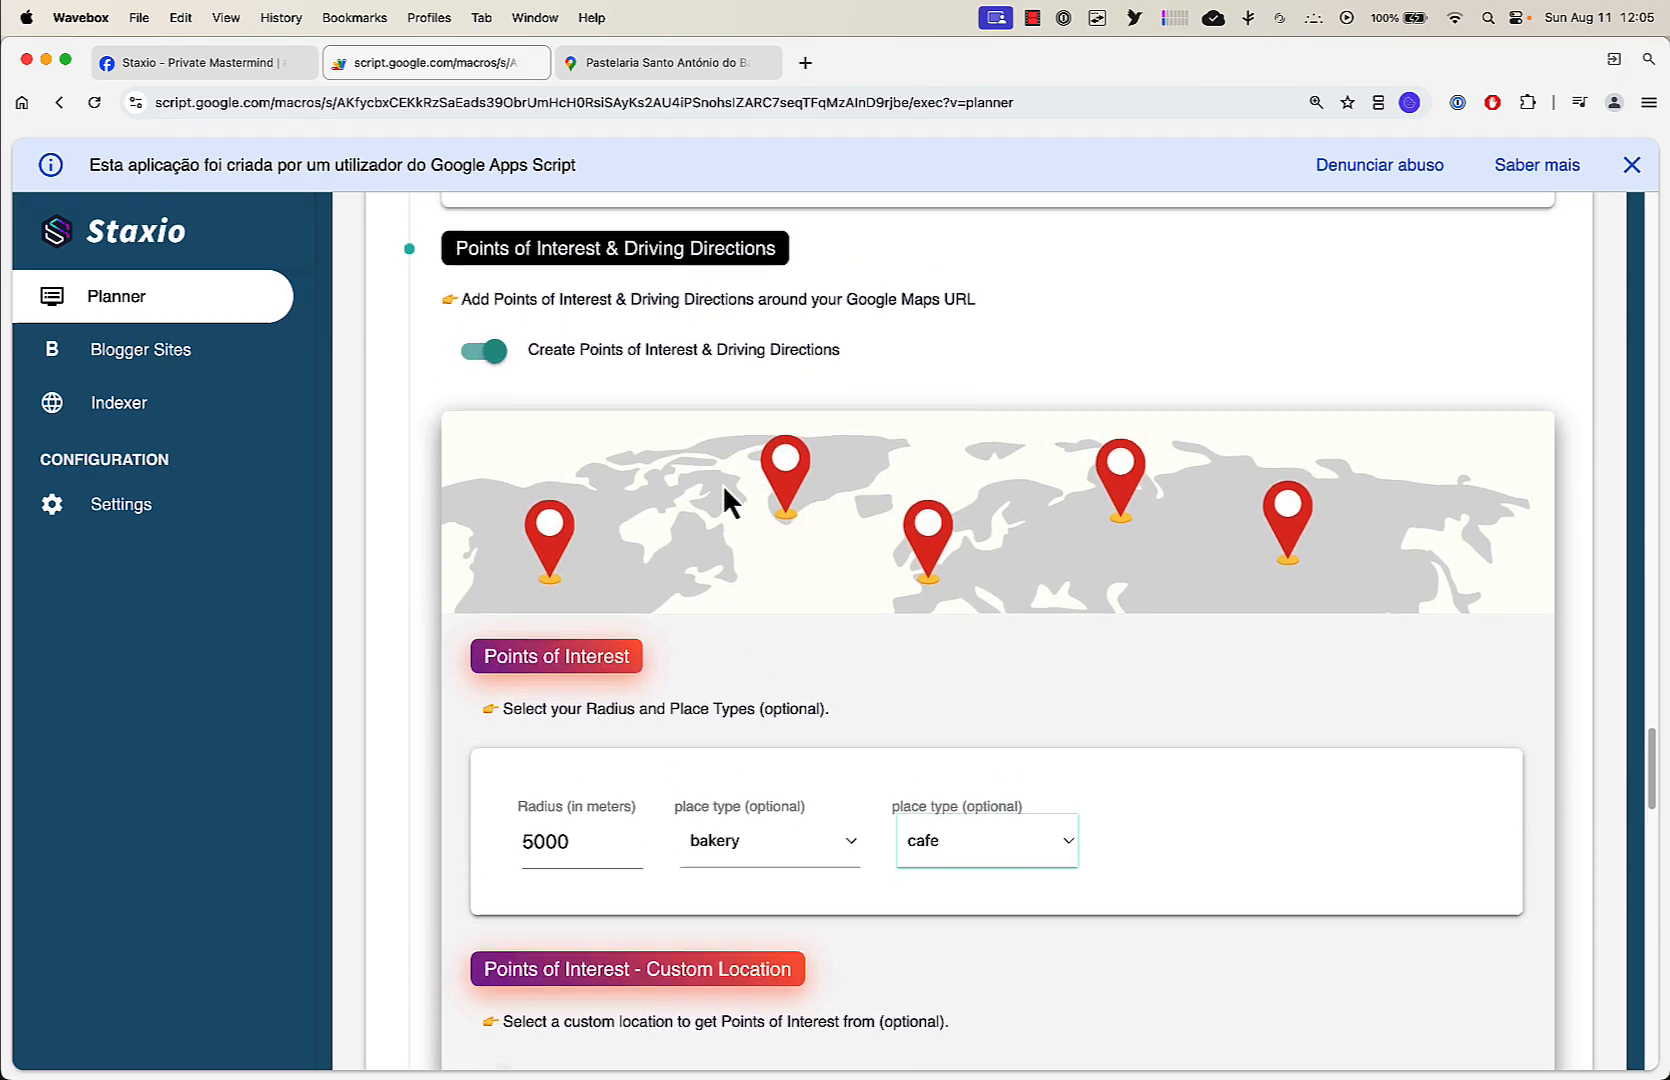
{"action": "scroll", "coordinate": [721, 483], "scroll_direction": "down", "scroll_amount": 2}
{"action": "left_click", "coordinate": [607, 72]}
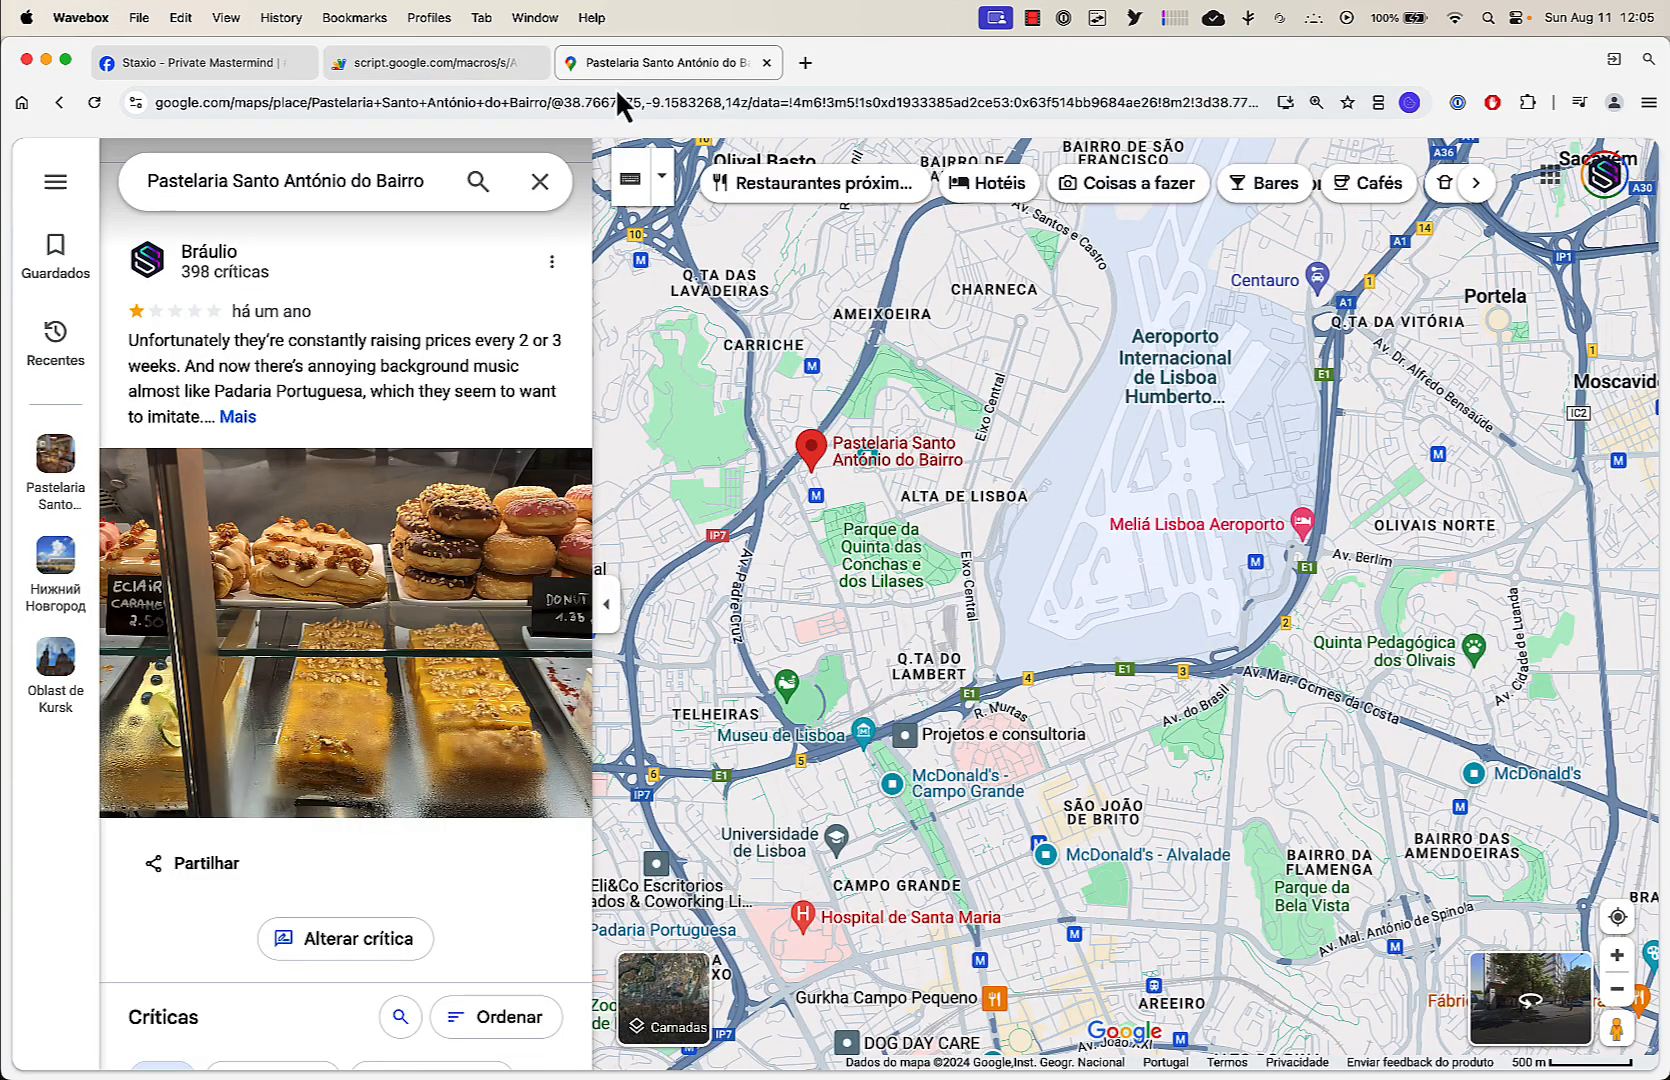
{"action": "left_click_drag", "start_coordinate": [858, 471], "coordinate": [1133, 566]}
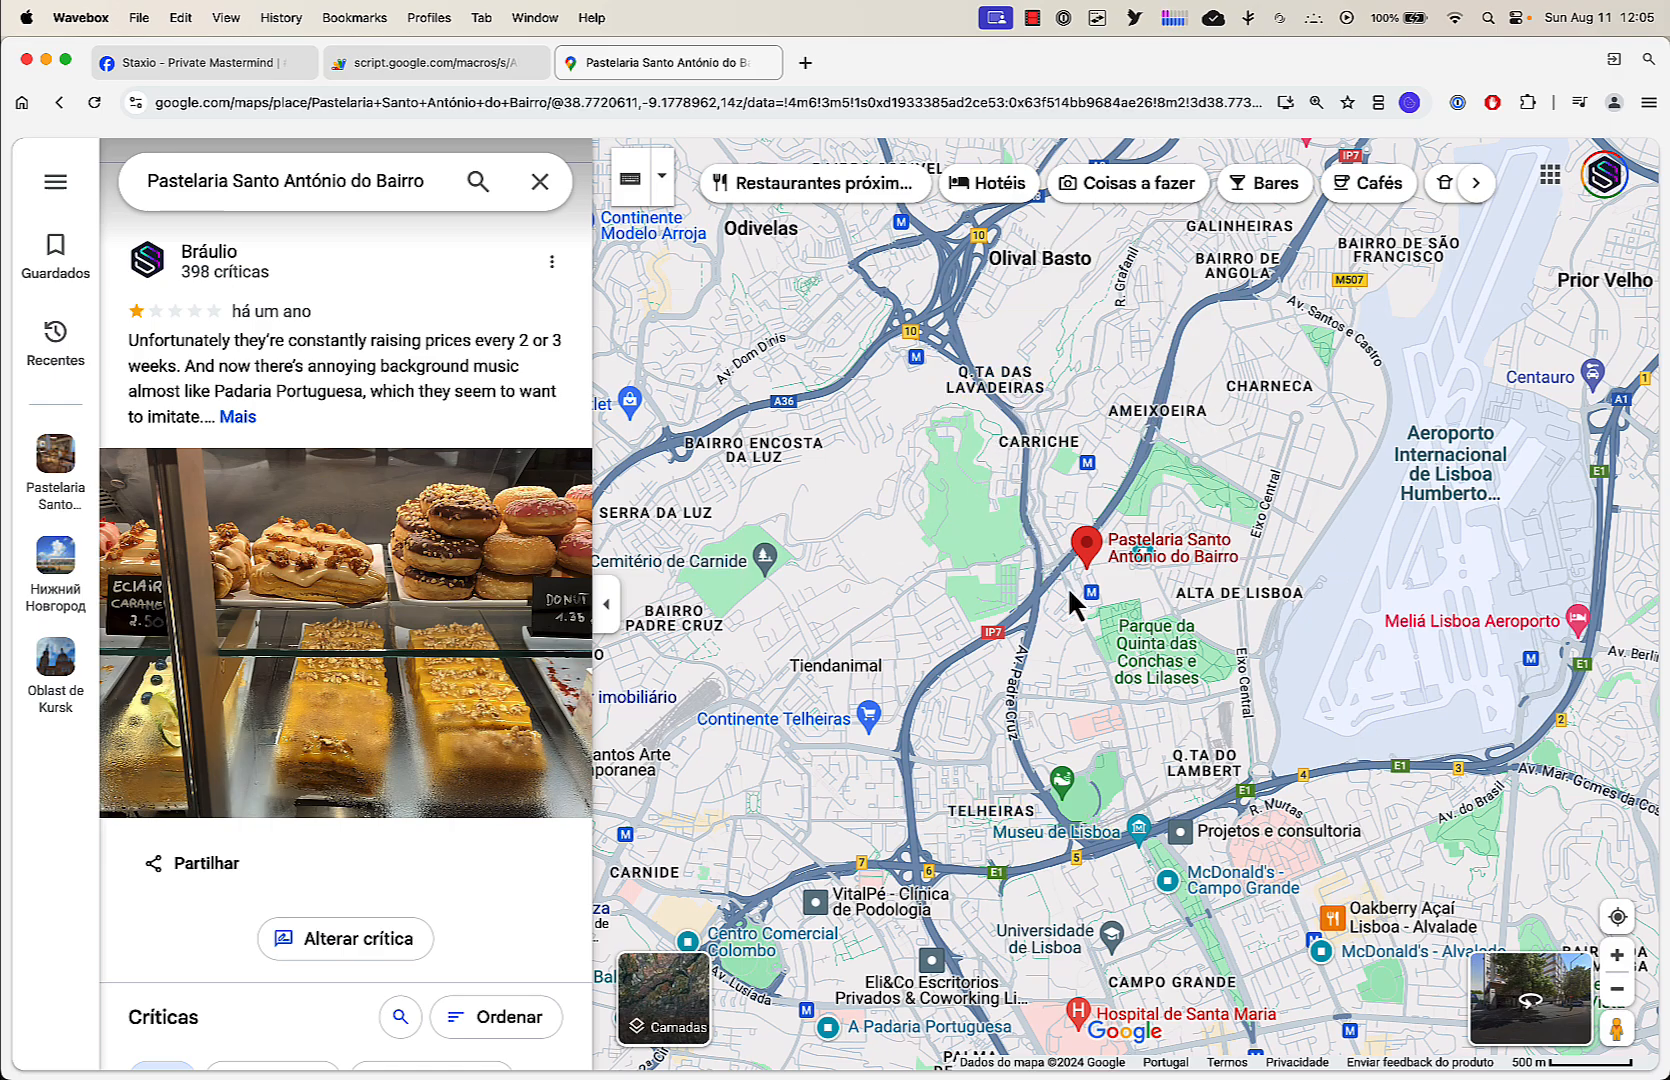
{"action": "mouse_move", "coordinate": [1090, 556]}
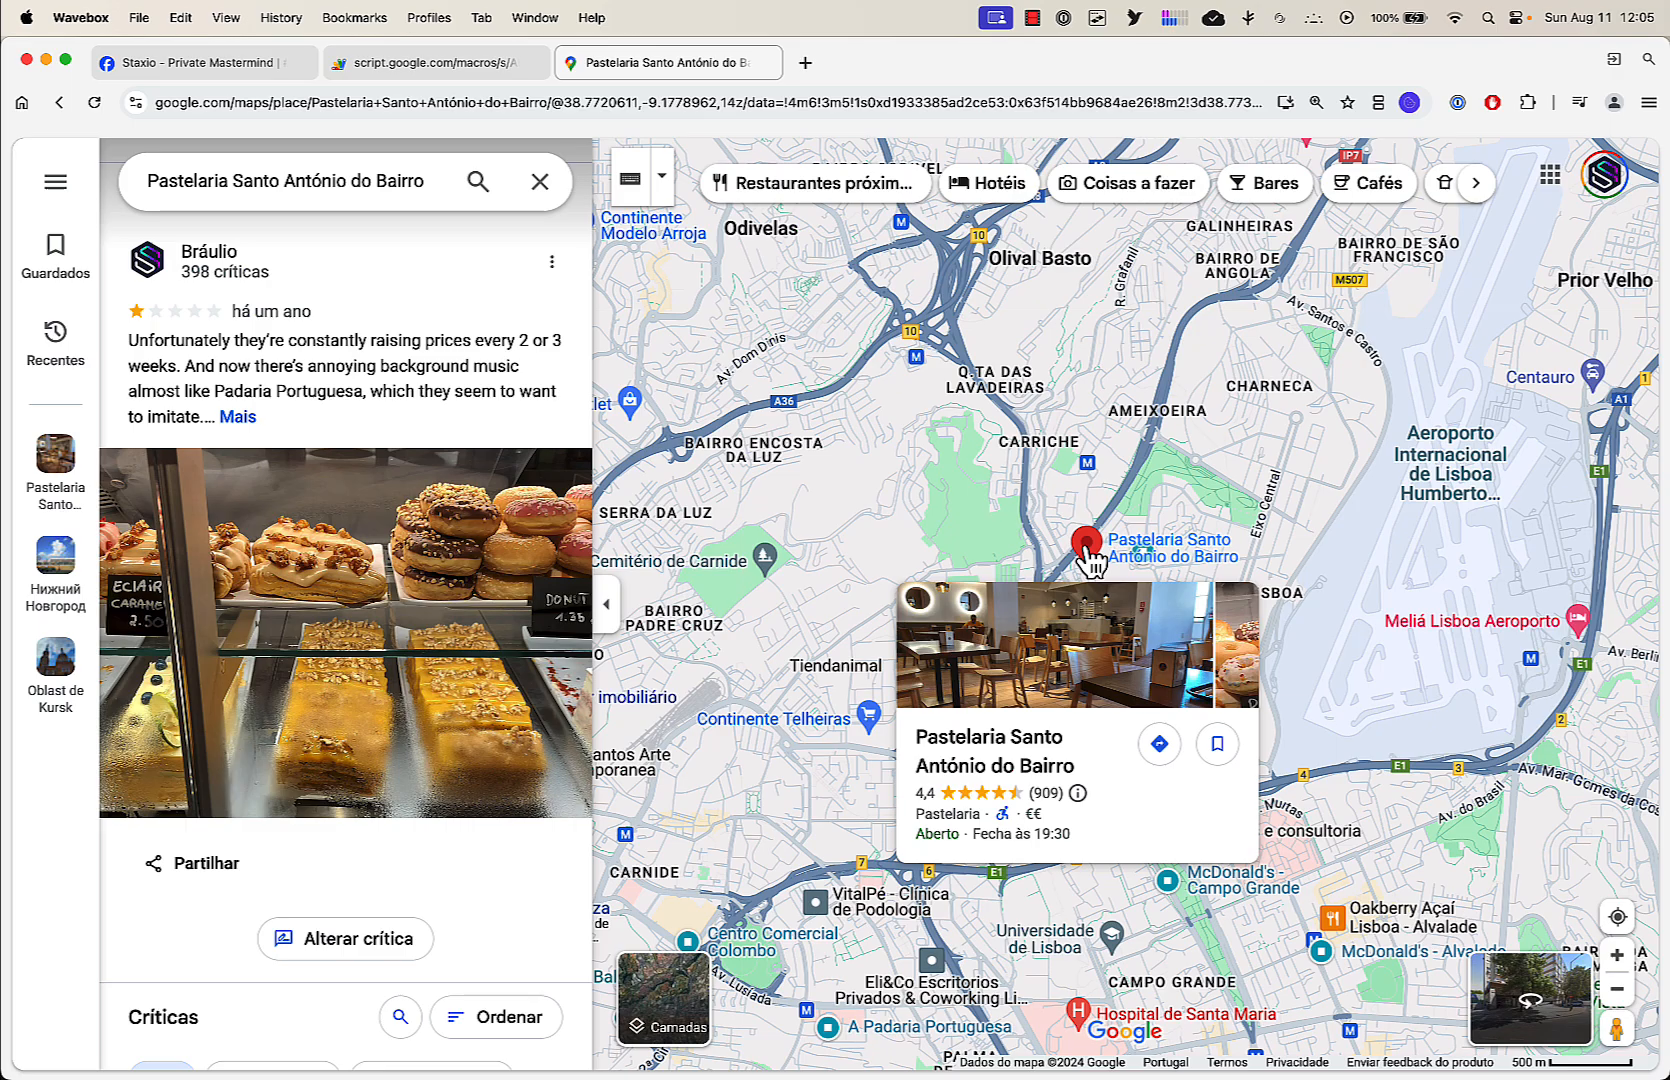
{"action": "left_click", "coordinate": [450, 72]}
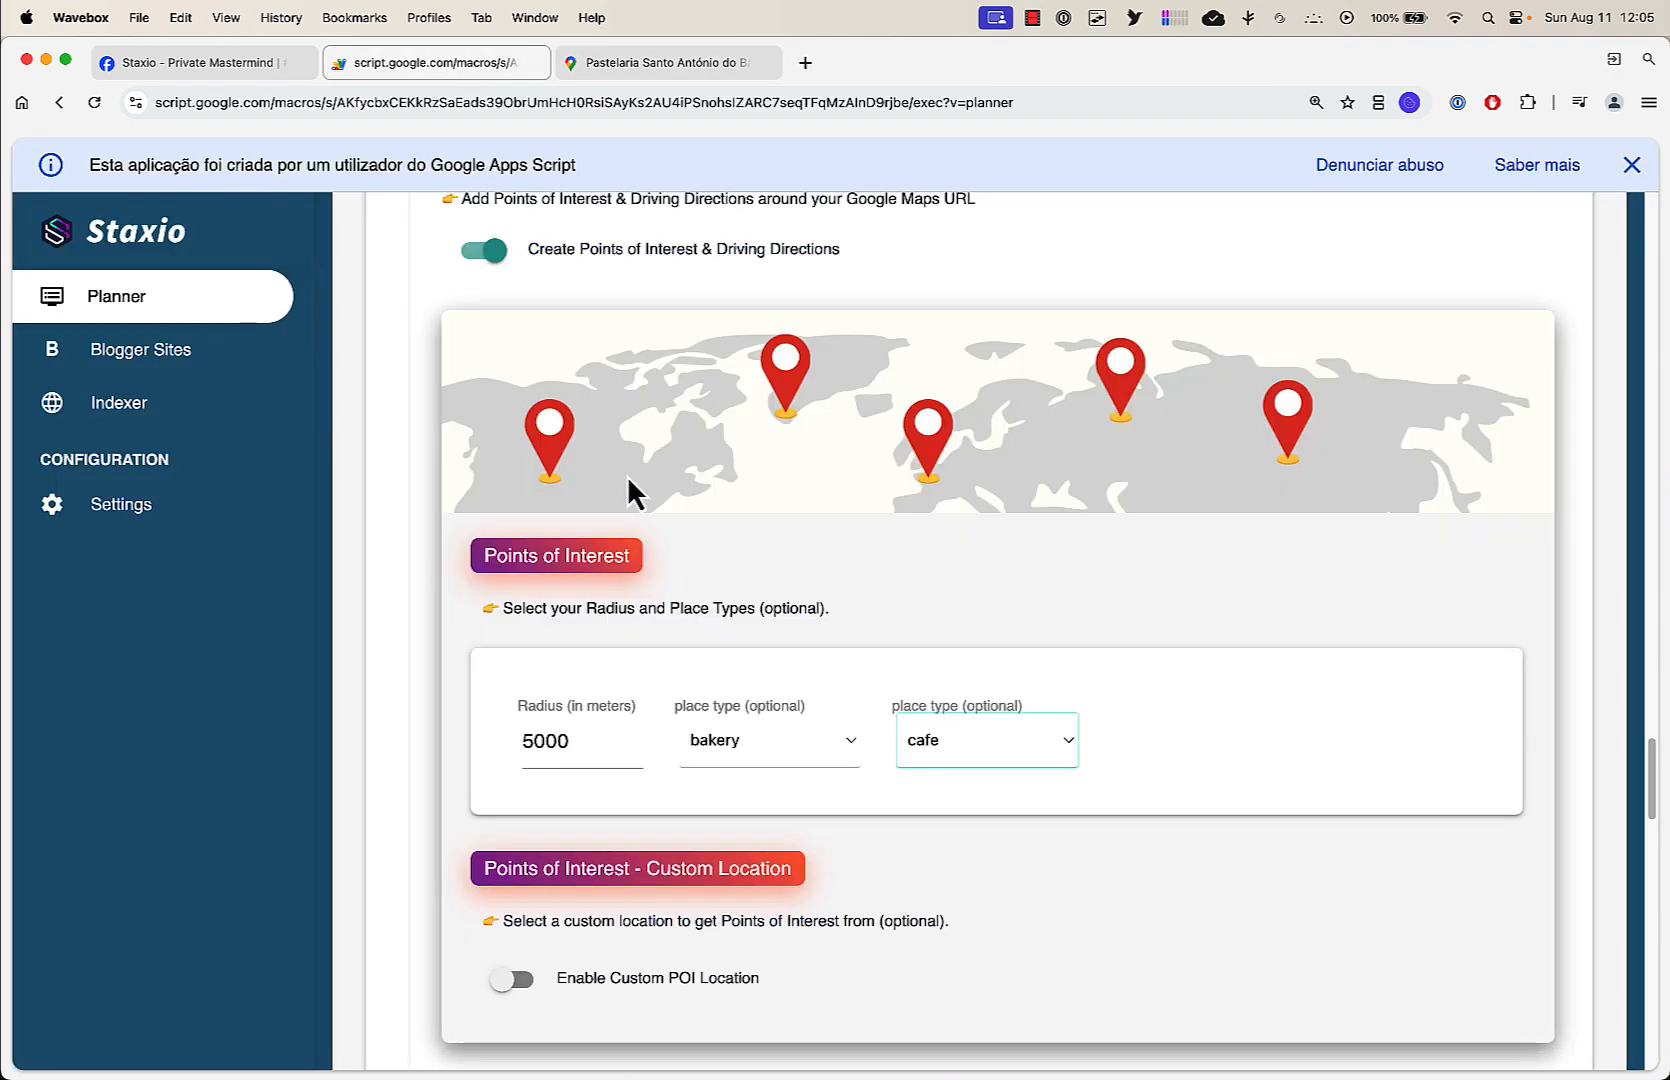
Turn on directions both from the business to the Points of Interest and to the business from them
{"action": "scroll", "coordinate": [663, 603], "scroll_direction": "down", "scroll_amount": 5}
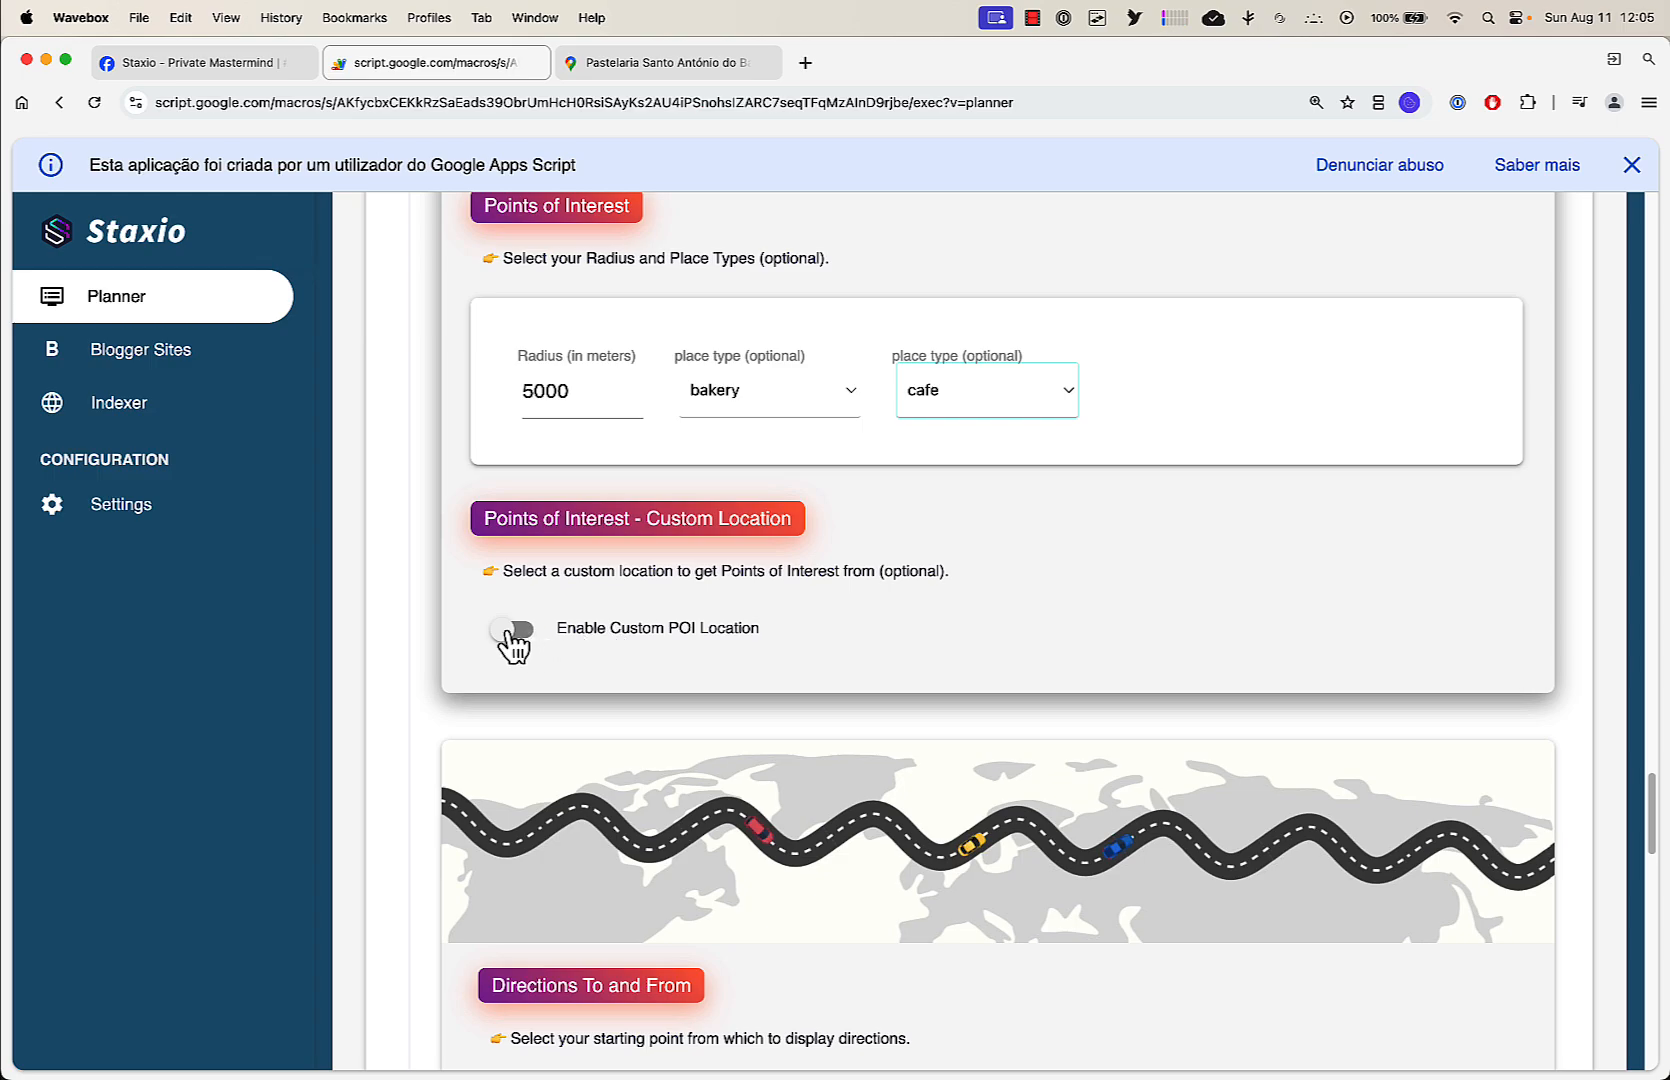
{"action": "scroll", "coordinate": [714, 462], "scroll_direction": "down", "scroll_amount": 6}
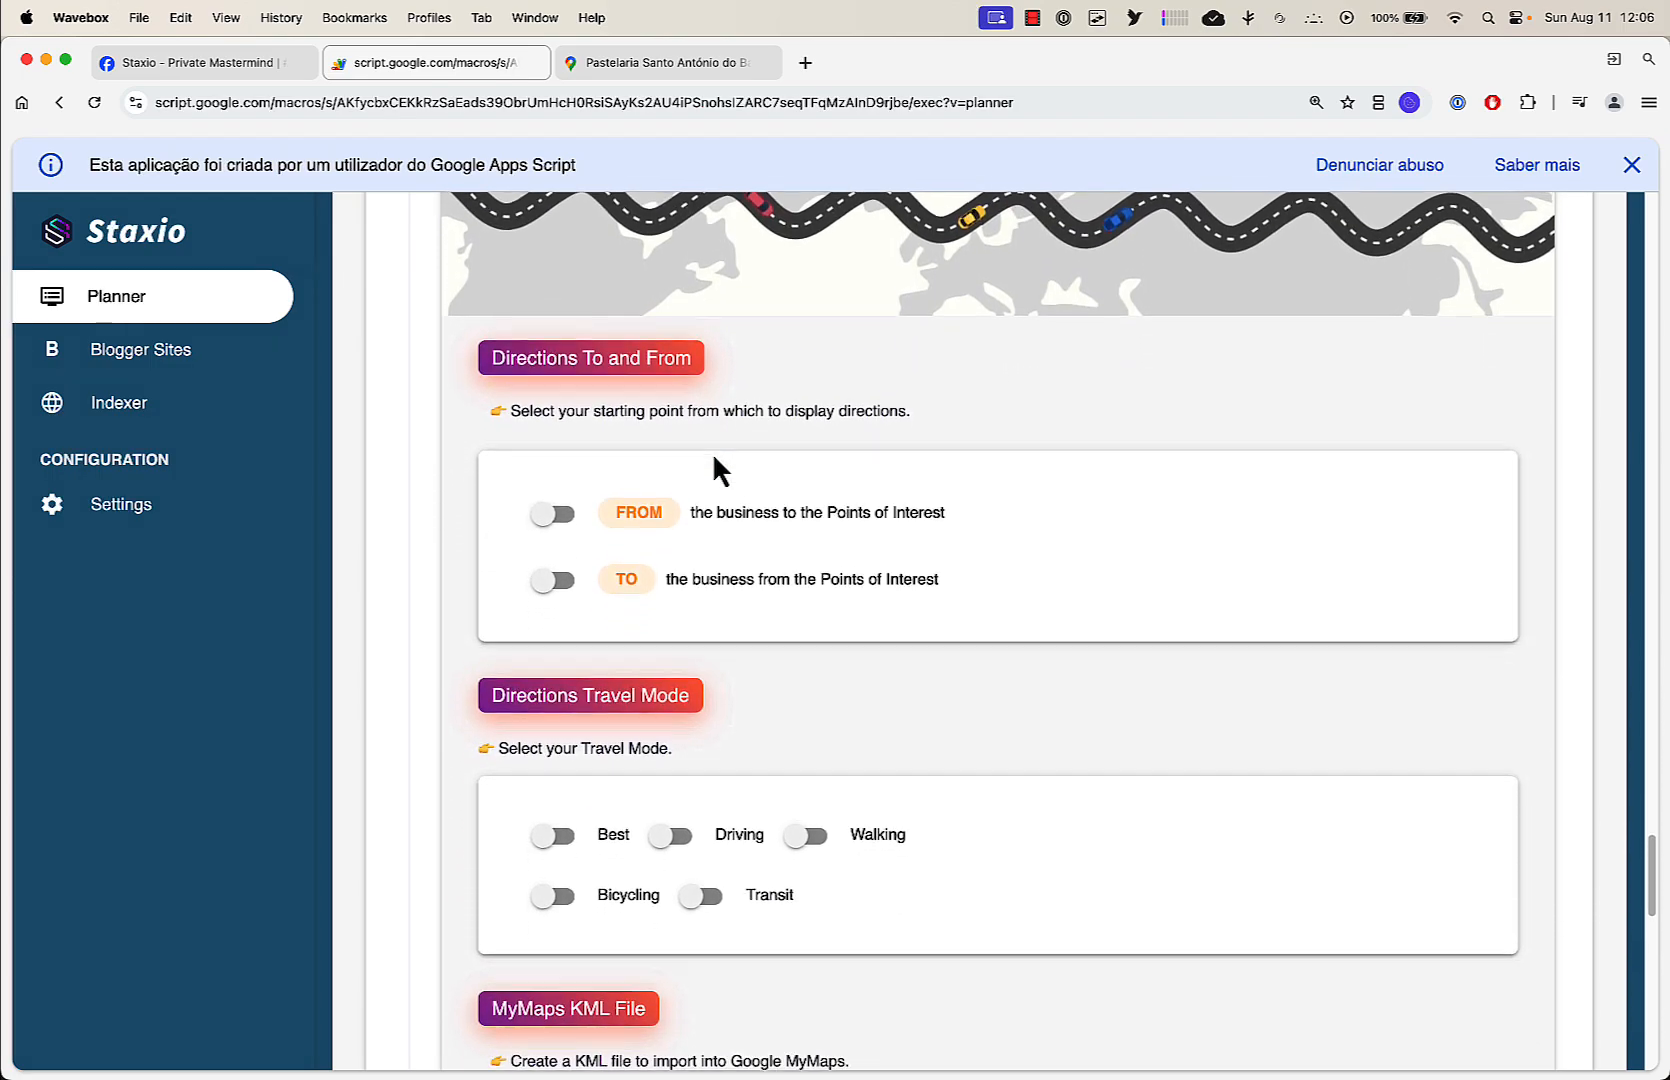
{"action": "scroll", "coordinate": [714, 458], "scroll_direction": "down", "scroll_amount": 1}
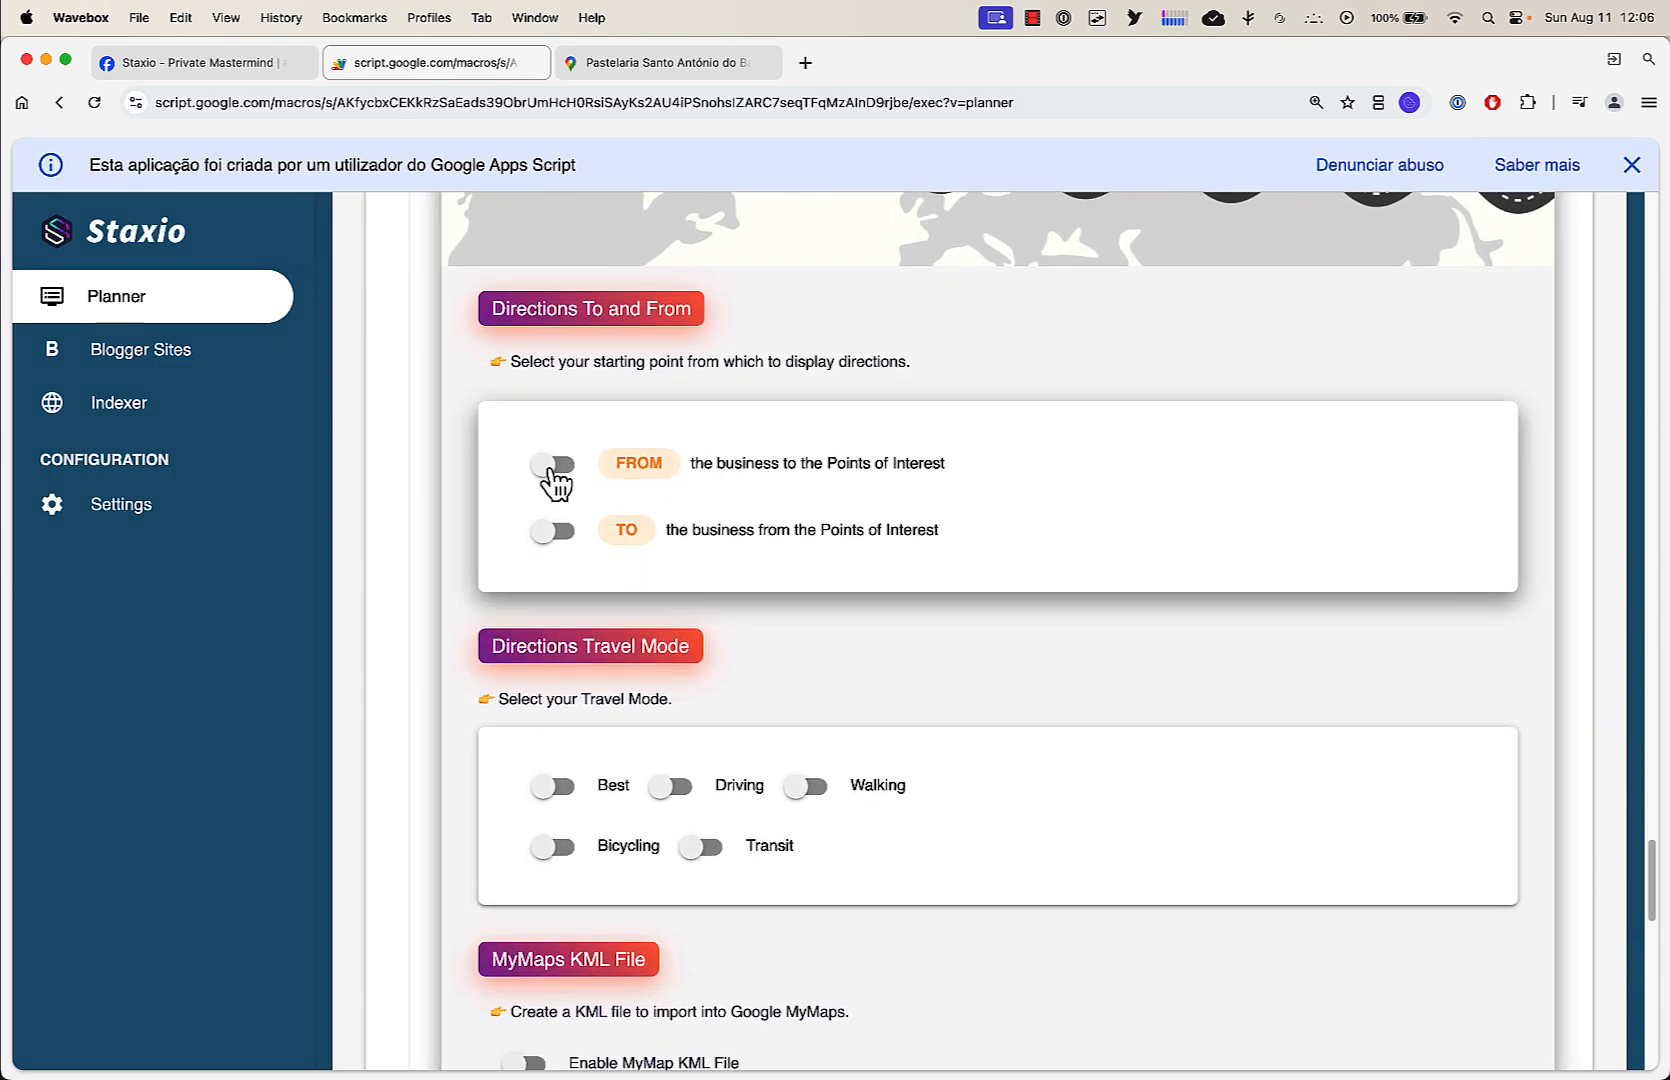
{"action": "left_click", "coordinate": [553, 465]}
{"action": "left_click", "coordinate": [553, 531]}
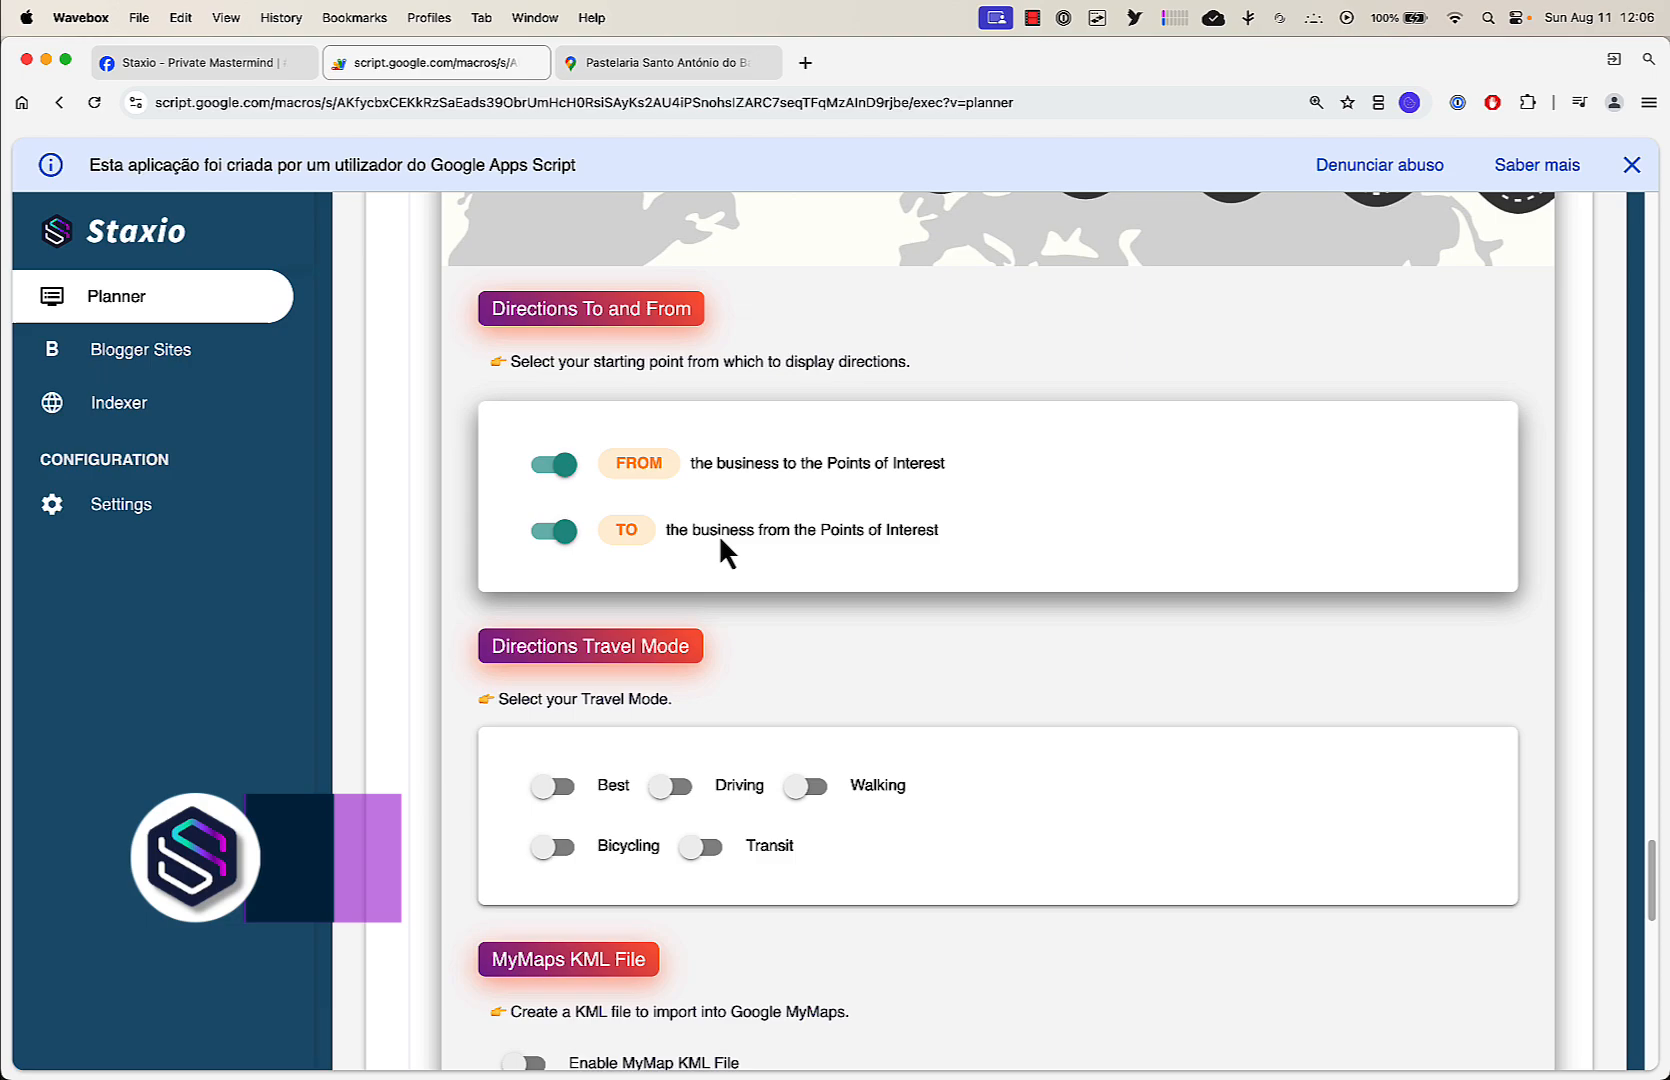
Enable all five directions travel modes: Best, Driving, Walking, Bicycling and Transit
{"action": "scroll", "coordinate": [720, 540], "scroll_direction": "down", "scroll_amount": 2}
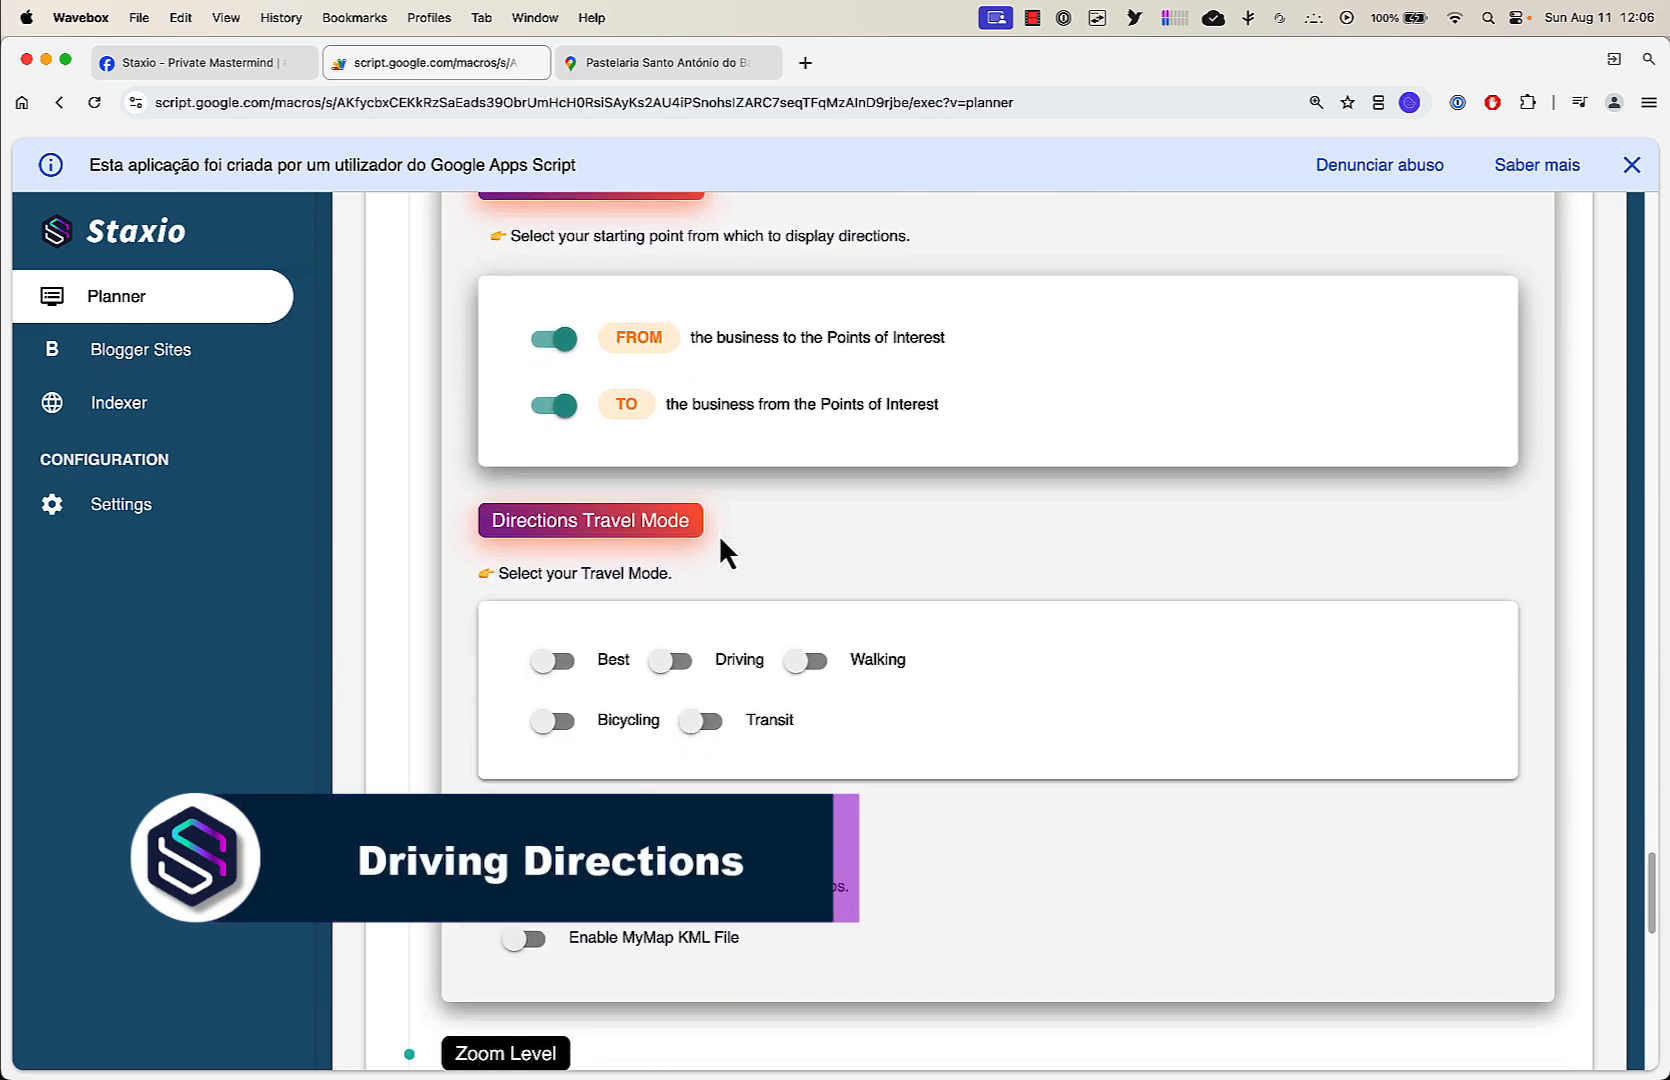
{"action": "scroll", "coordinate": [720, 540], "scroll_direction": "down", "scroll_amount": 2}
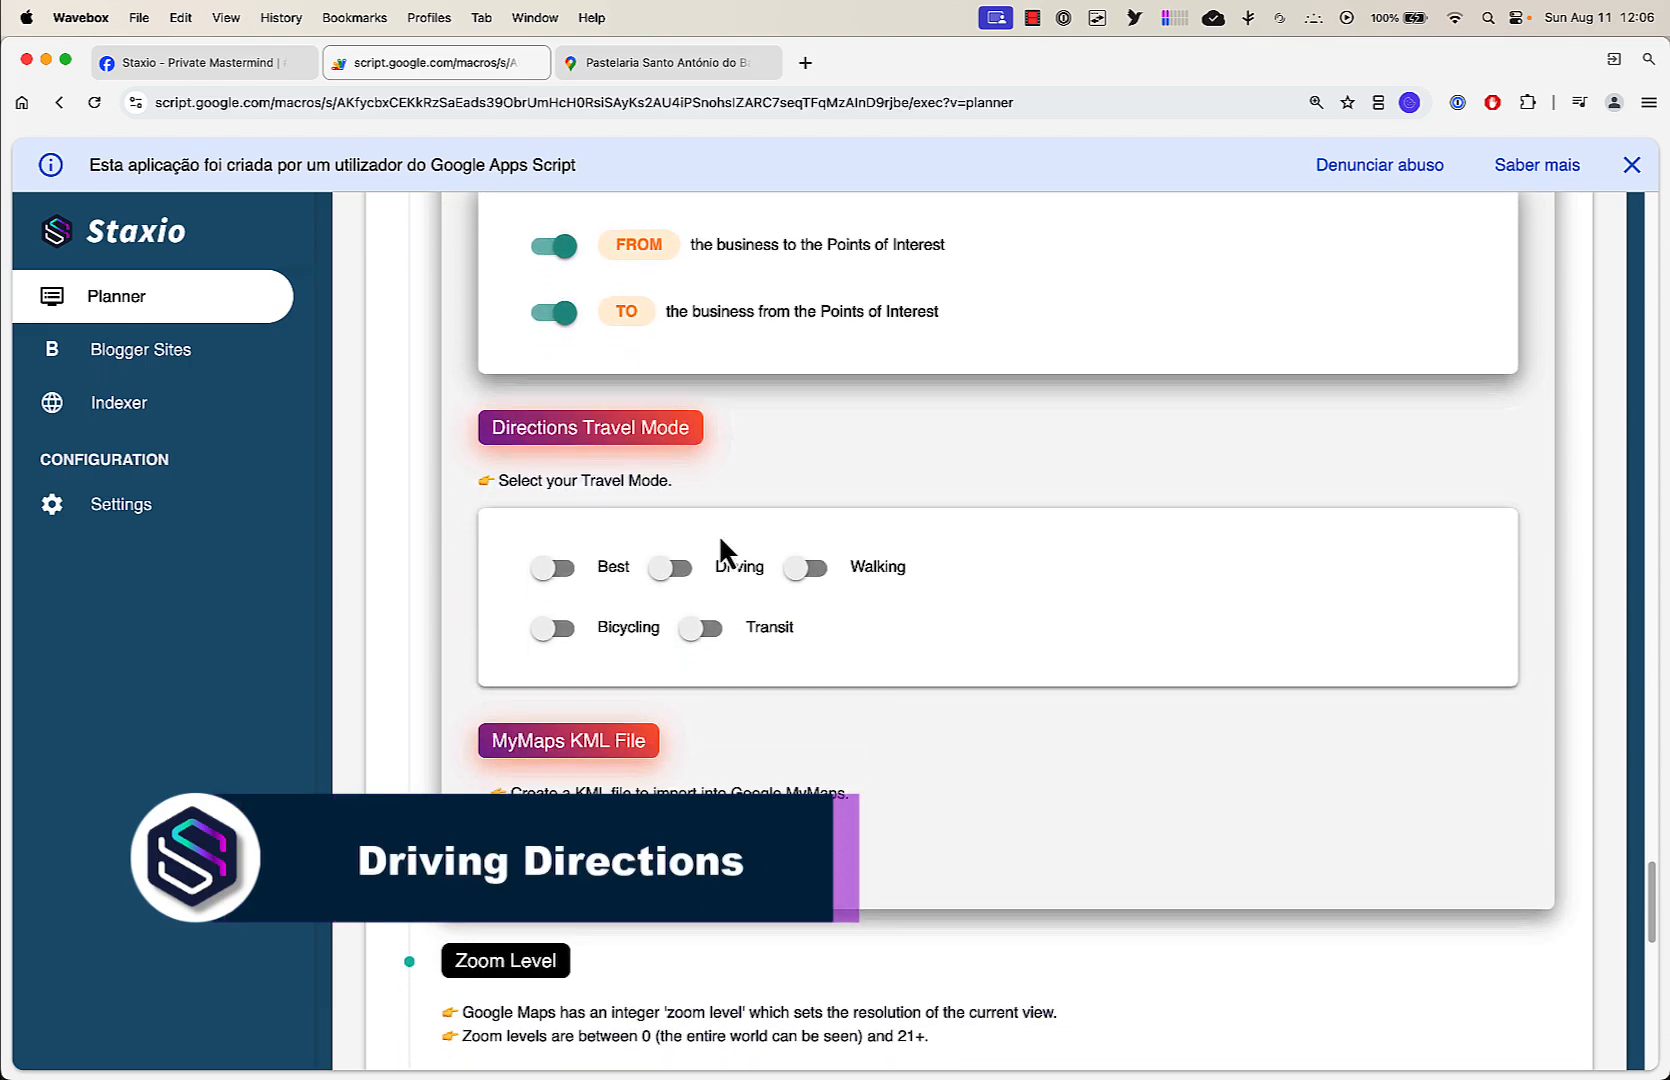
{"action": "left_click", "coordinate": [548, 566]}
{"action": "left_click", "coordinate": [550, 628]}
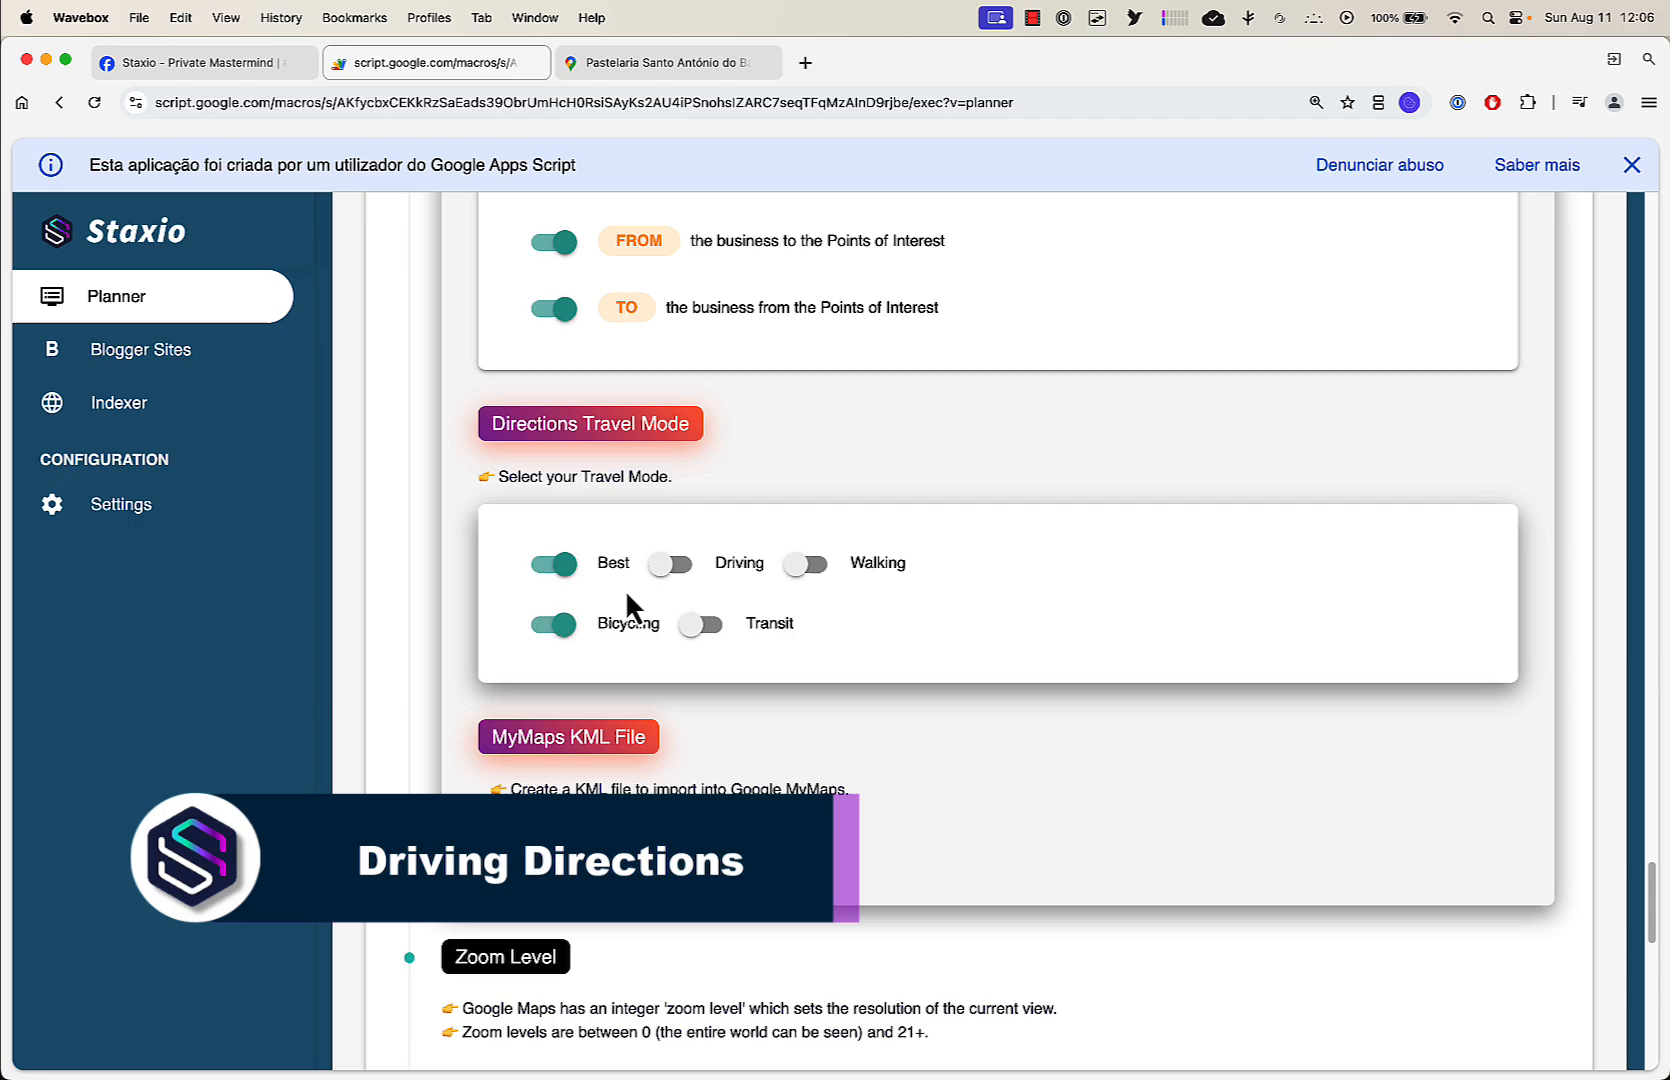
{"action": "left_click", "coordinate": [670, 564]}
{"action": "left_click", "coordinate": [808, 566]}
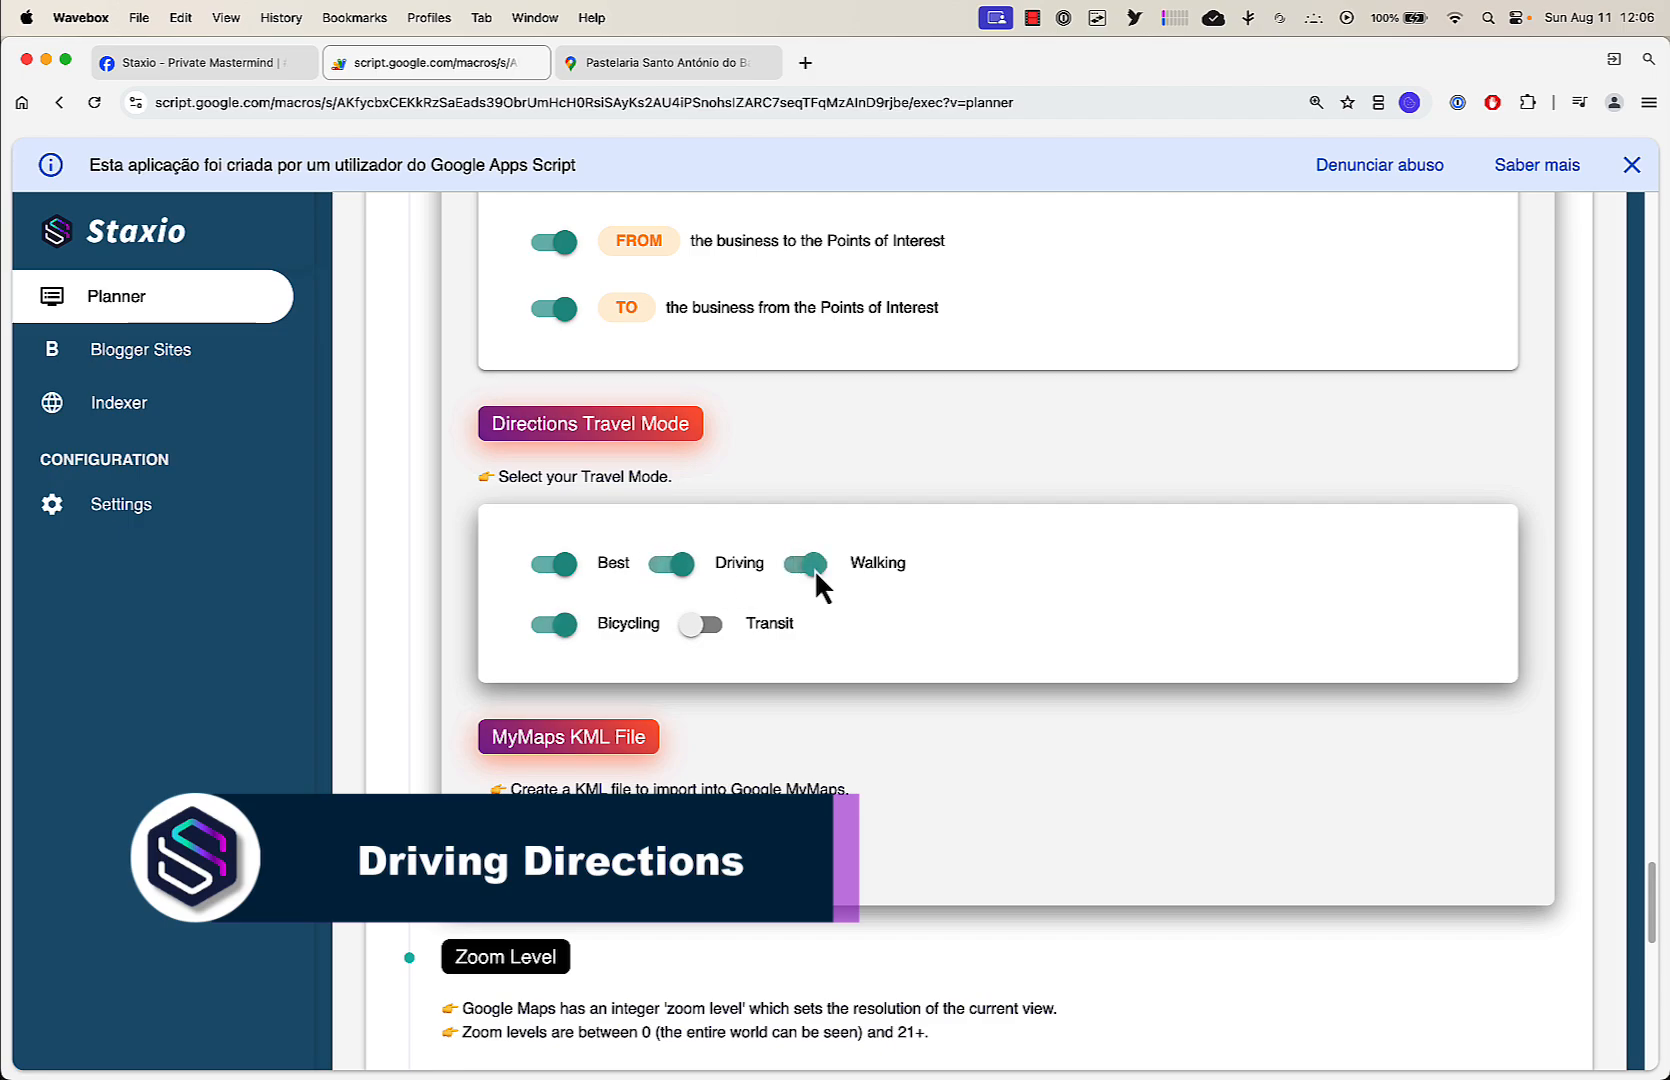
{"action": "left_click", "coordinate": [690, 626]}
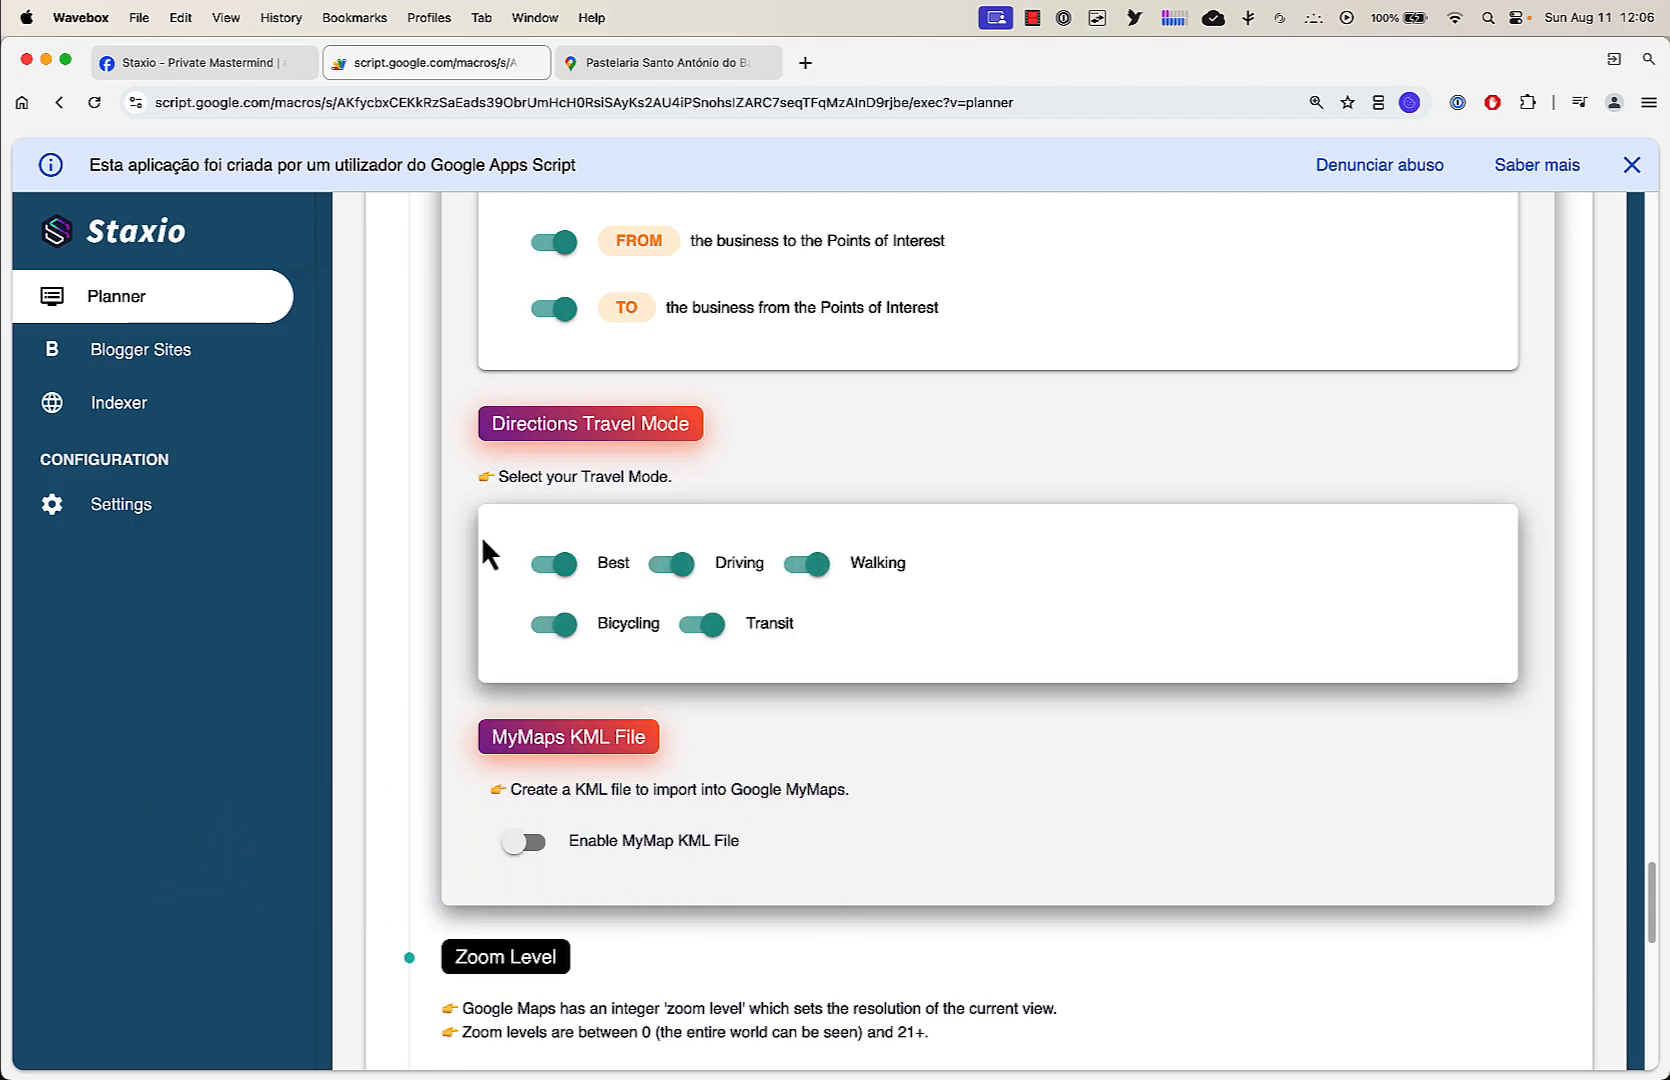
Enable creation of the MyMap KML file for import into Google MyMaps
{"action": "left_click", "coordinate": [525, 845]}
{"action": "scroll", "coordinate": [659, 848], "scroll_direction": "down", "scroll_amount": 3}
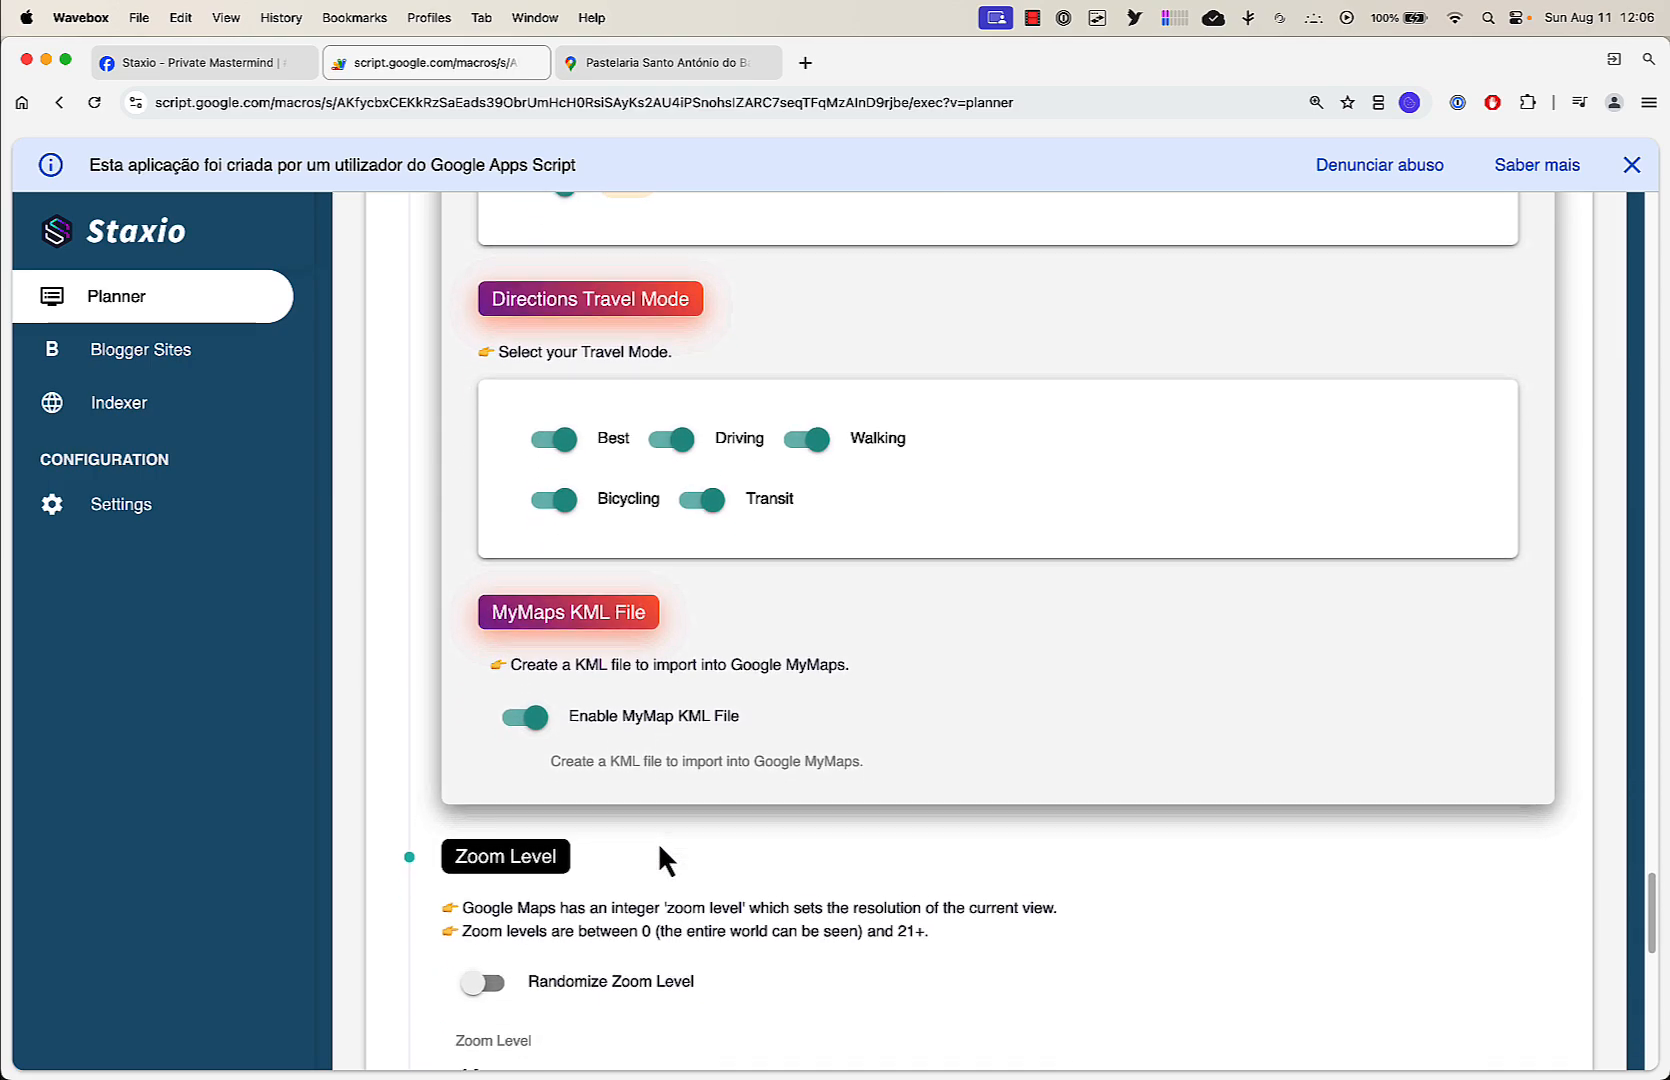
{"action": "scroll", "coordinate": [659, 848], "scroll_direction": "down", "scroll_amount": 3}
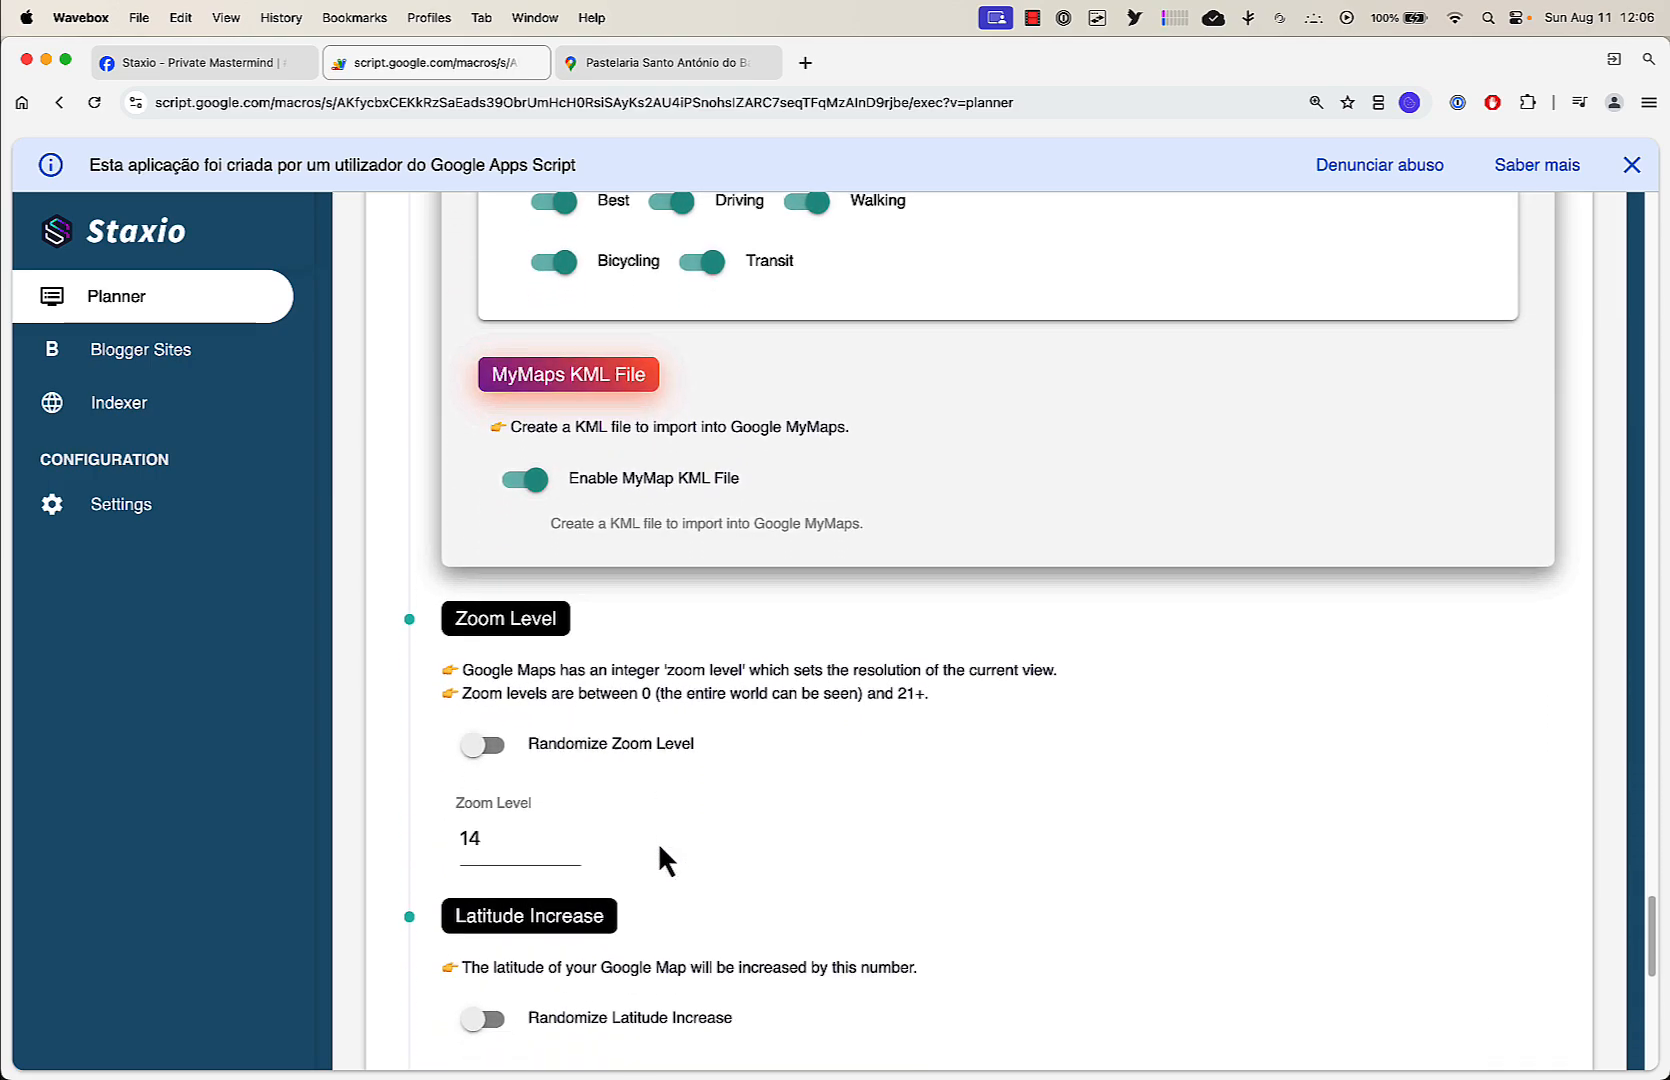
{"action": "scroll", "coordinate": [660, 846], "scroll_direction": "down", "scroll_amount": 1}
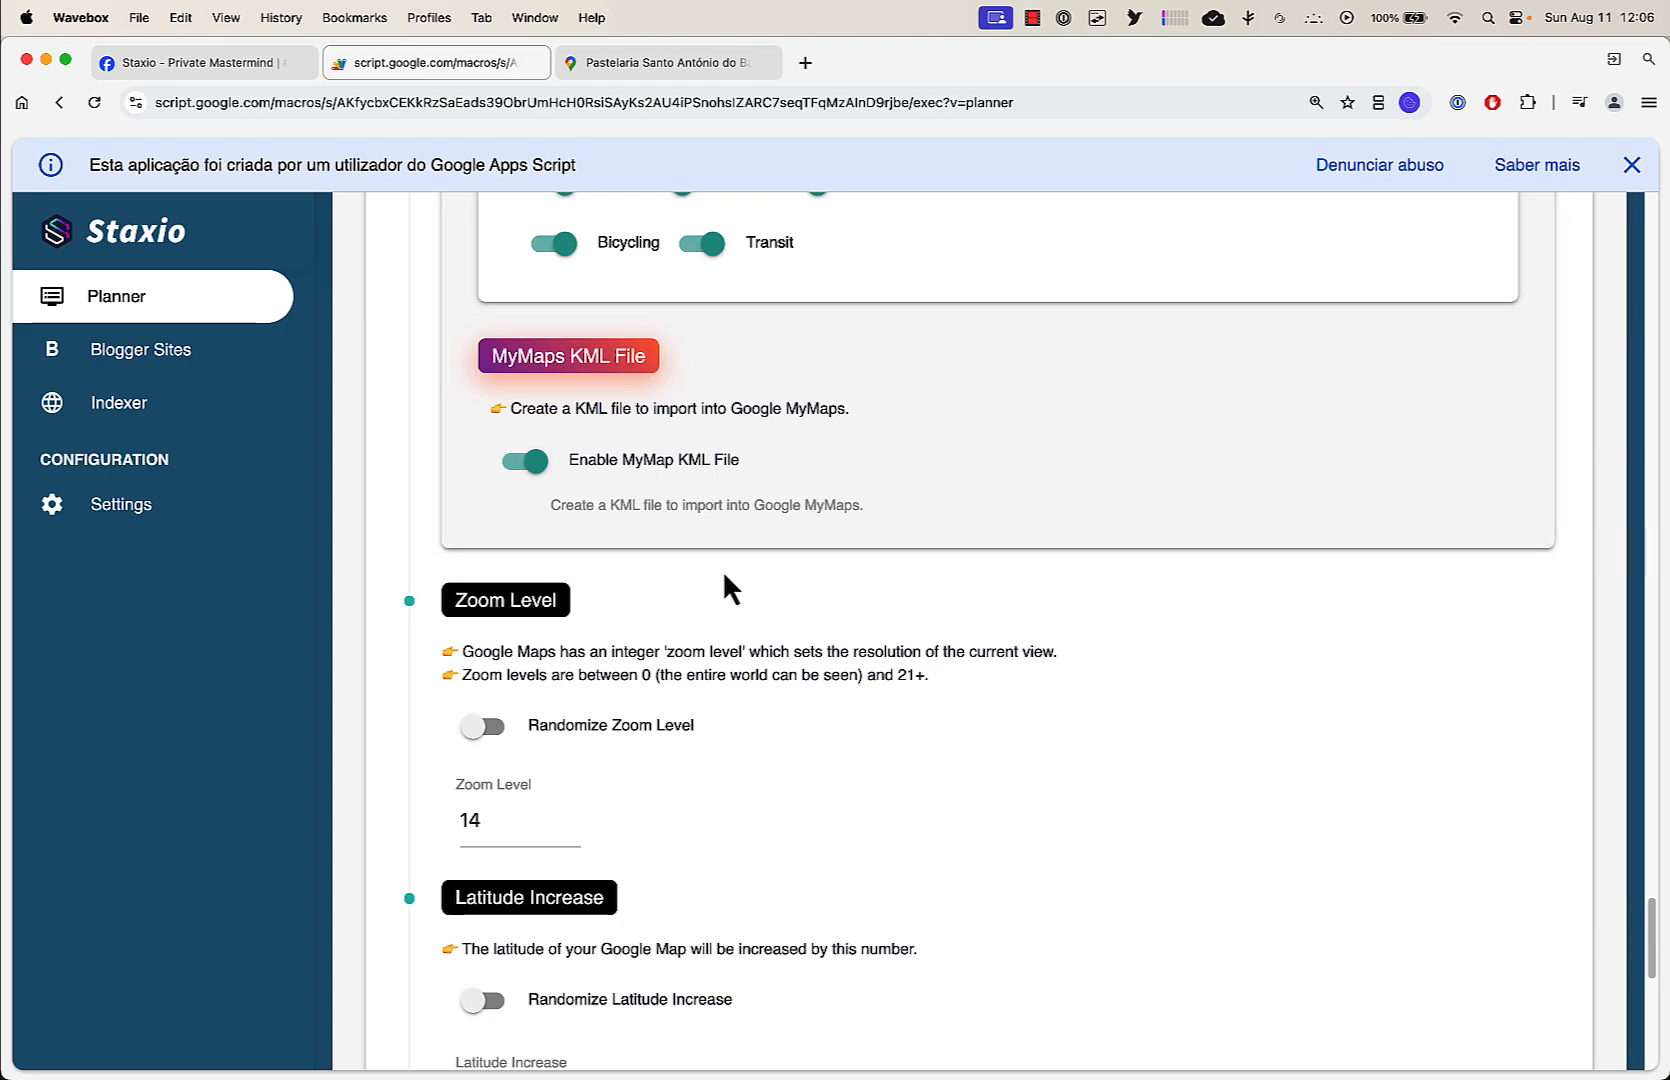
{"action": "scroll", "coordinate": [724, 576], "scroll_direction": "up", "scroll_amount": 2}
{"action": "scroll", "coordinate": [724, 576], "scroll_direction": "down", "scroll_amount": 3}
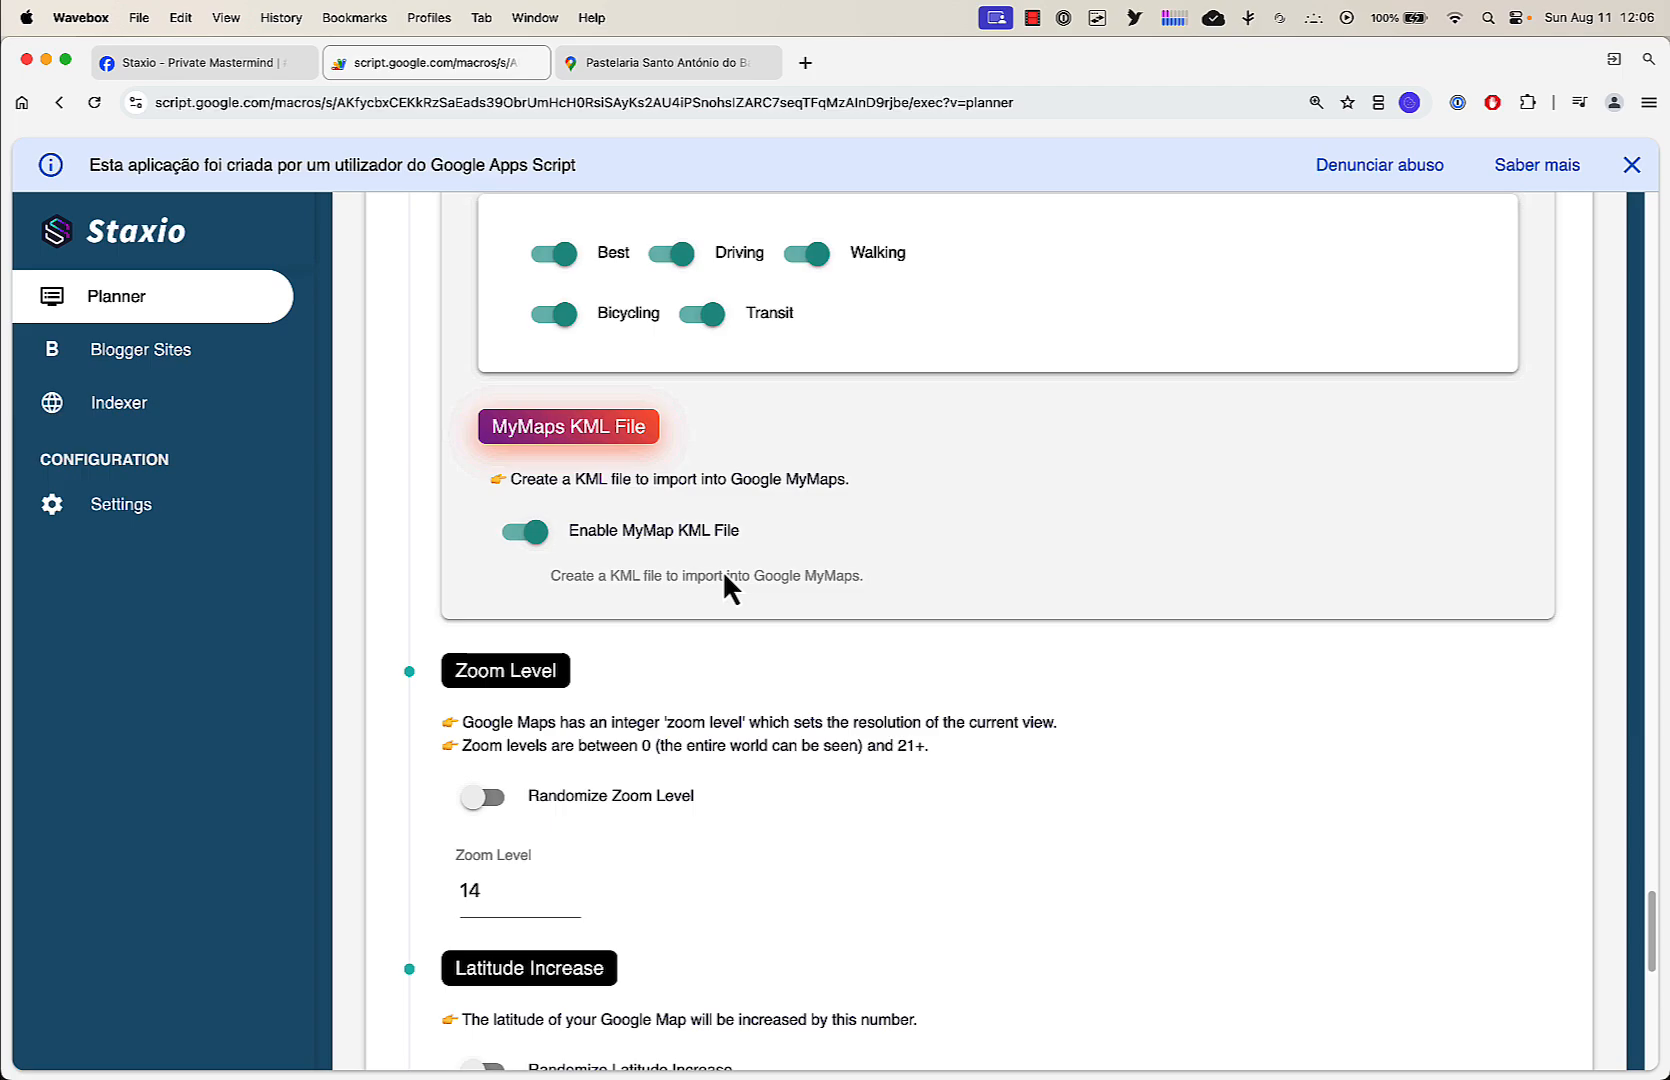
Turn on randomization for both the map's zoom level and its latitude increase
{"action": "scroll", "coordinate": [724, 583], "scroll_direction": "down", "scroll_amount": 5}
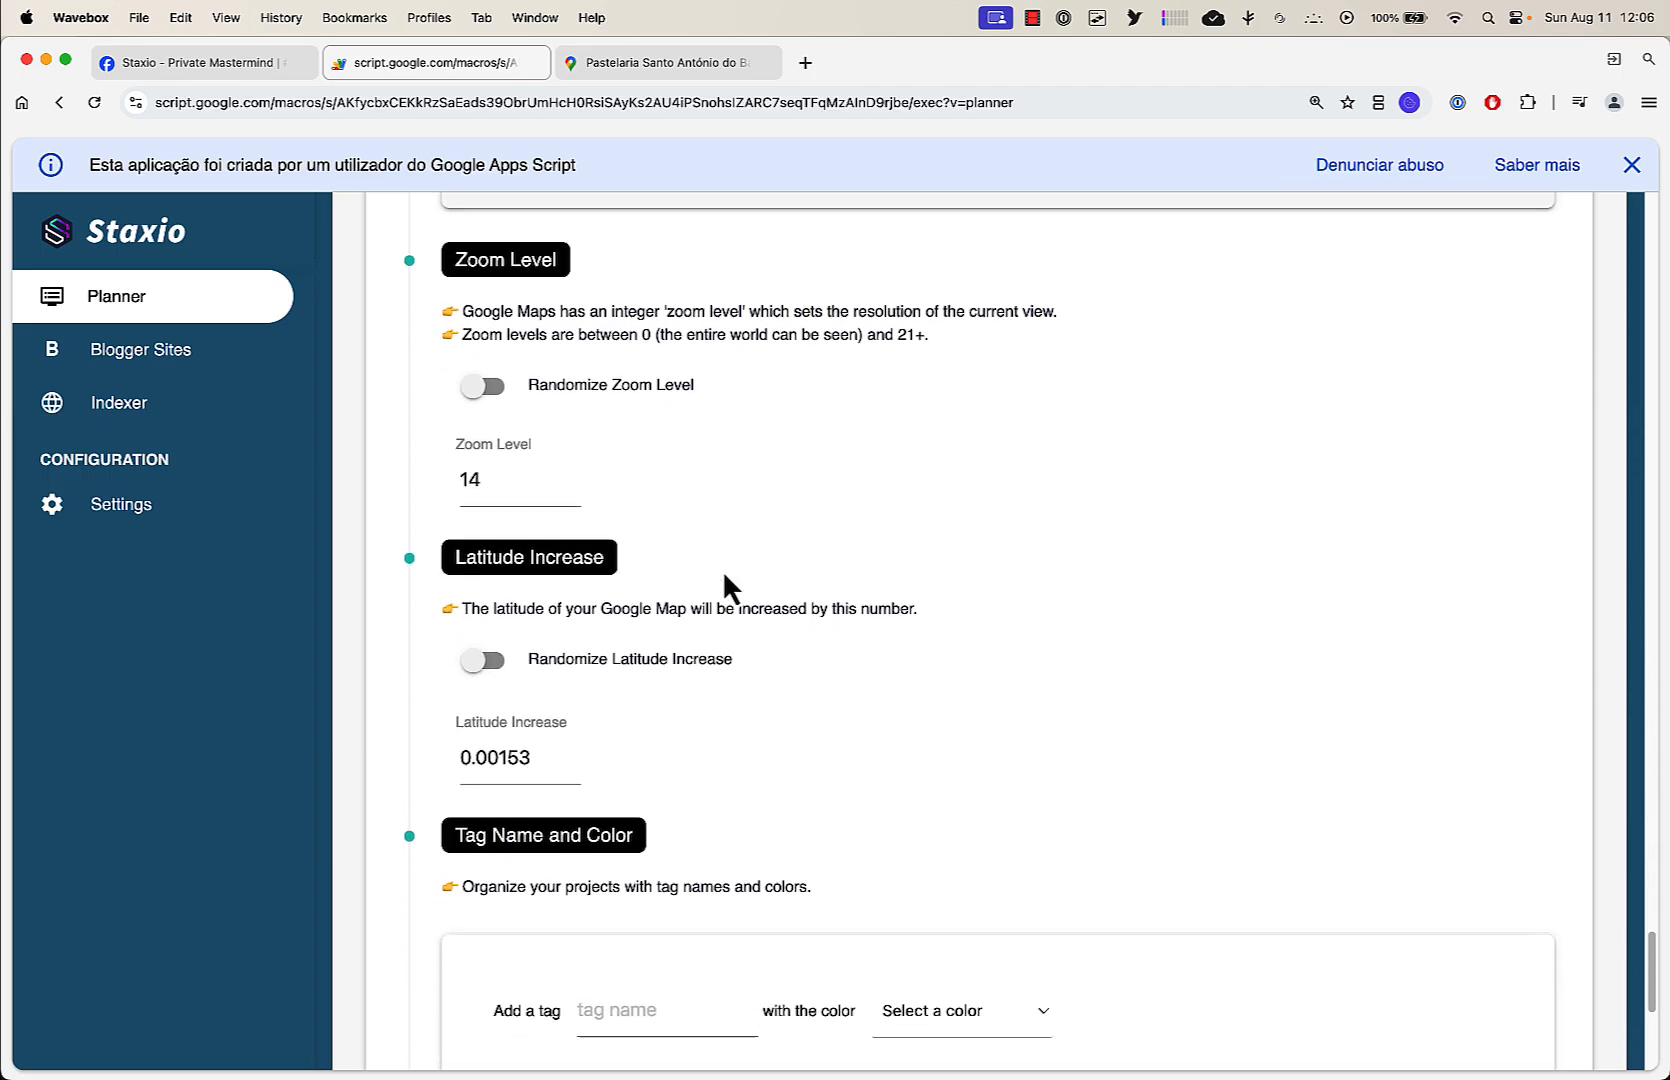
{"action": "left_click", "coordinate": [479, 376]}
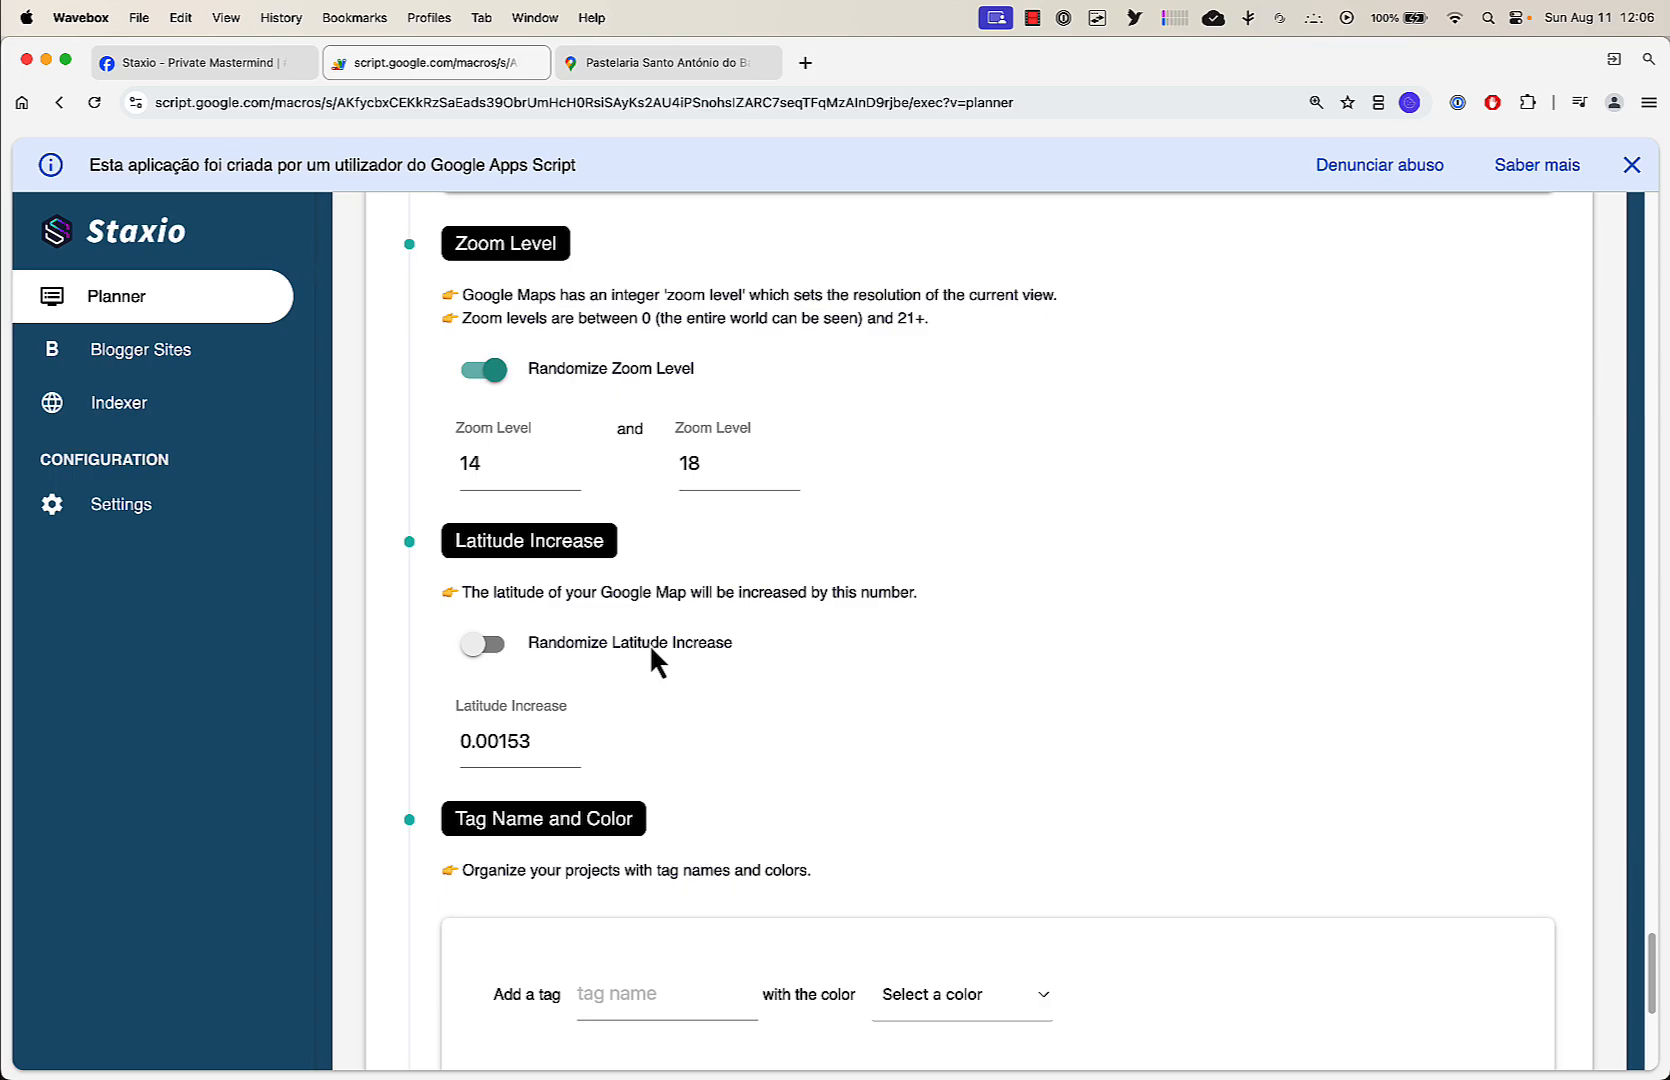
{"action": "scroll", "coordinate": [648, 643], "scroll_direction": "down", "scroll_amount": 3}
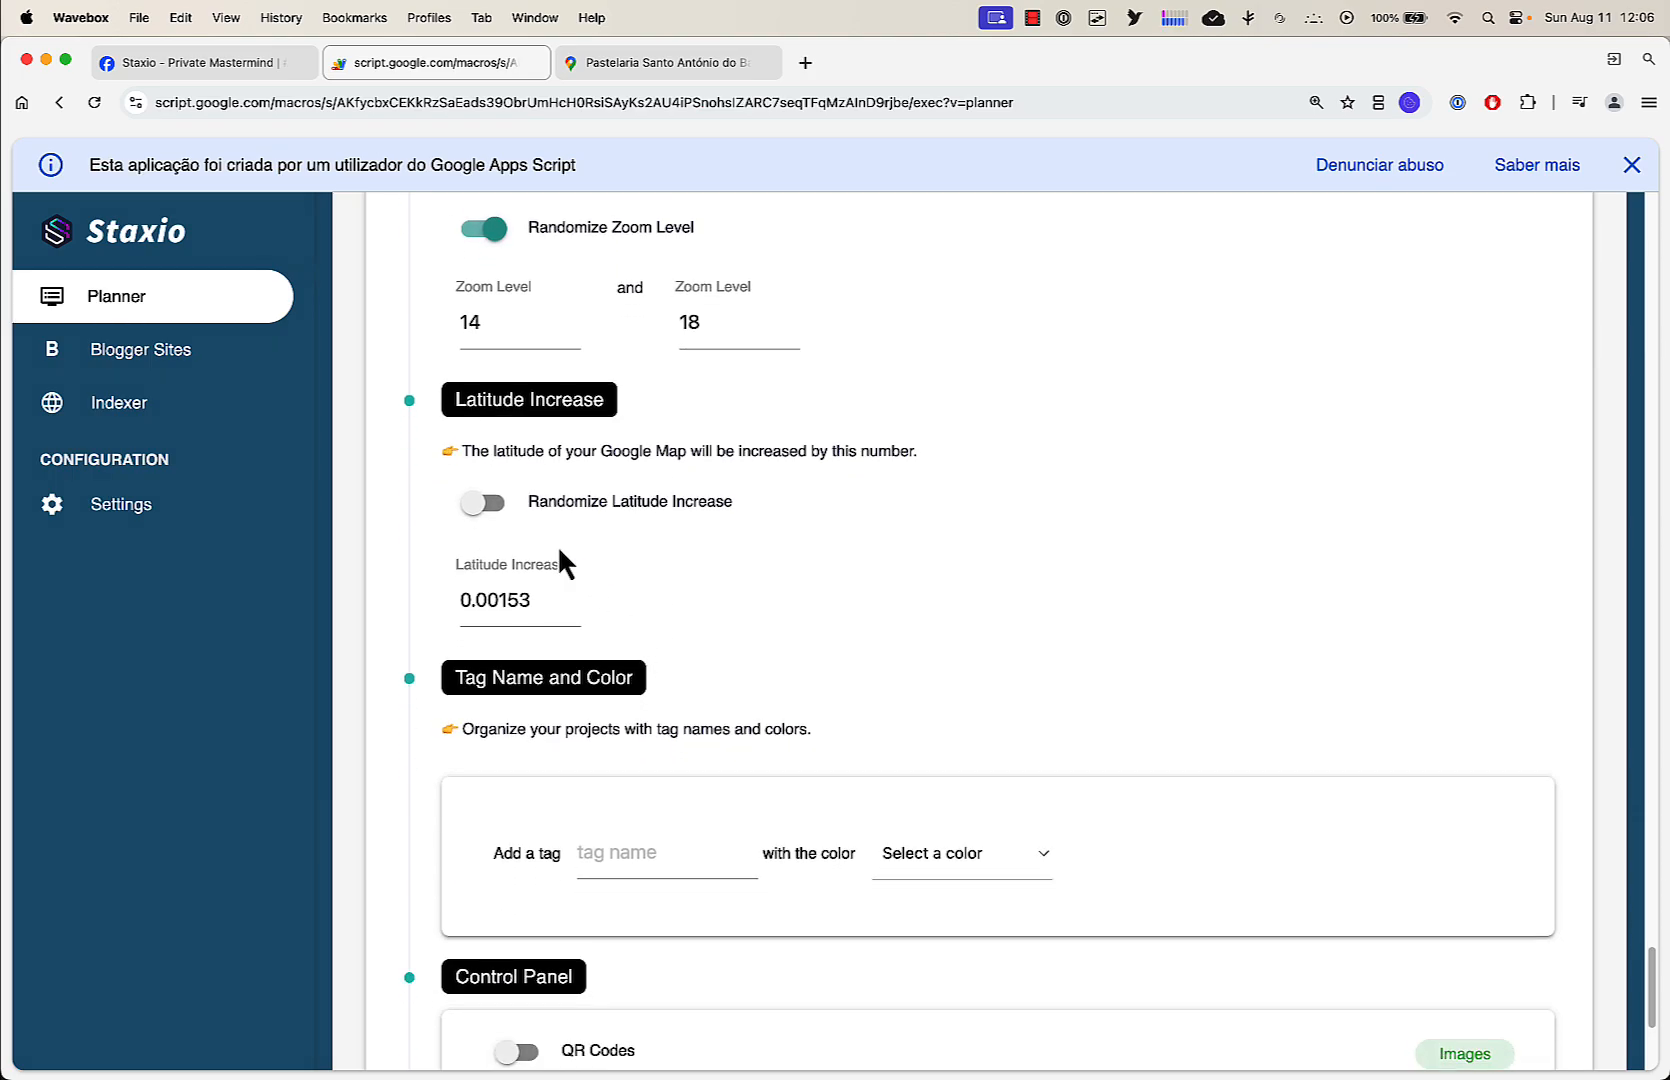
{"action": "left_click", "coordinate": [484, 505]}
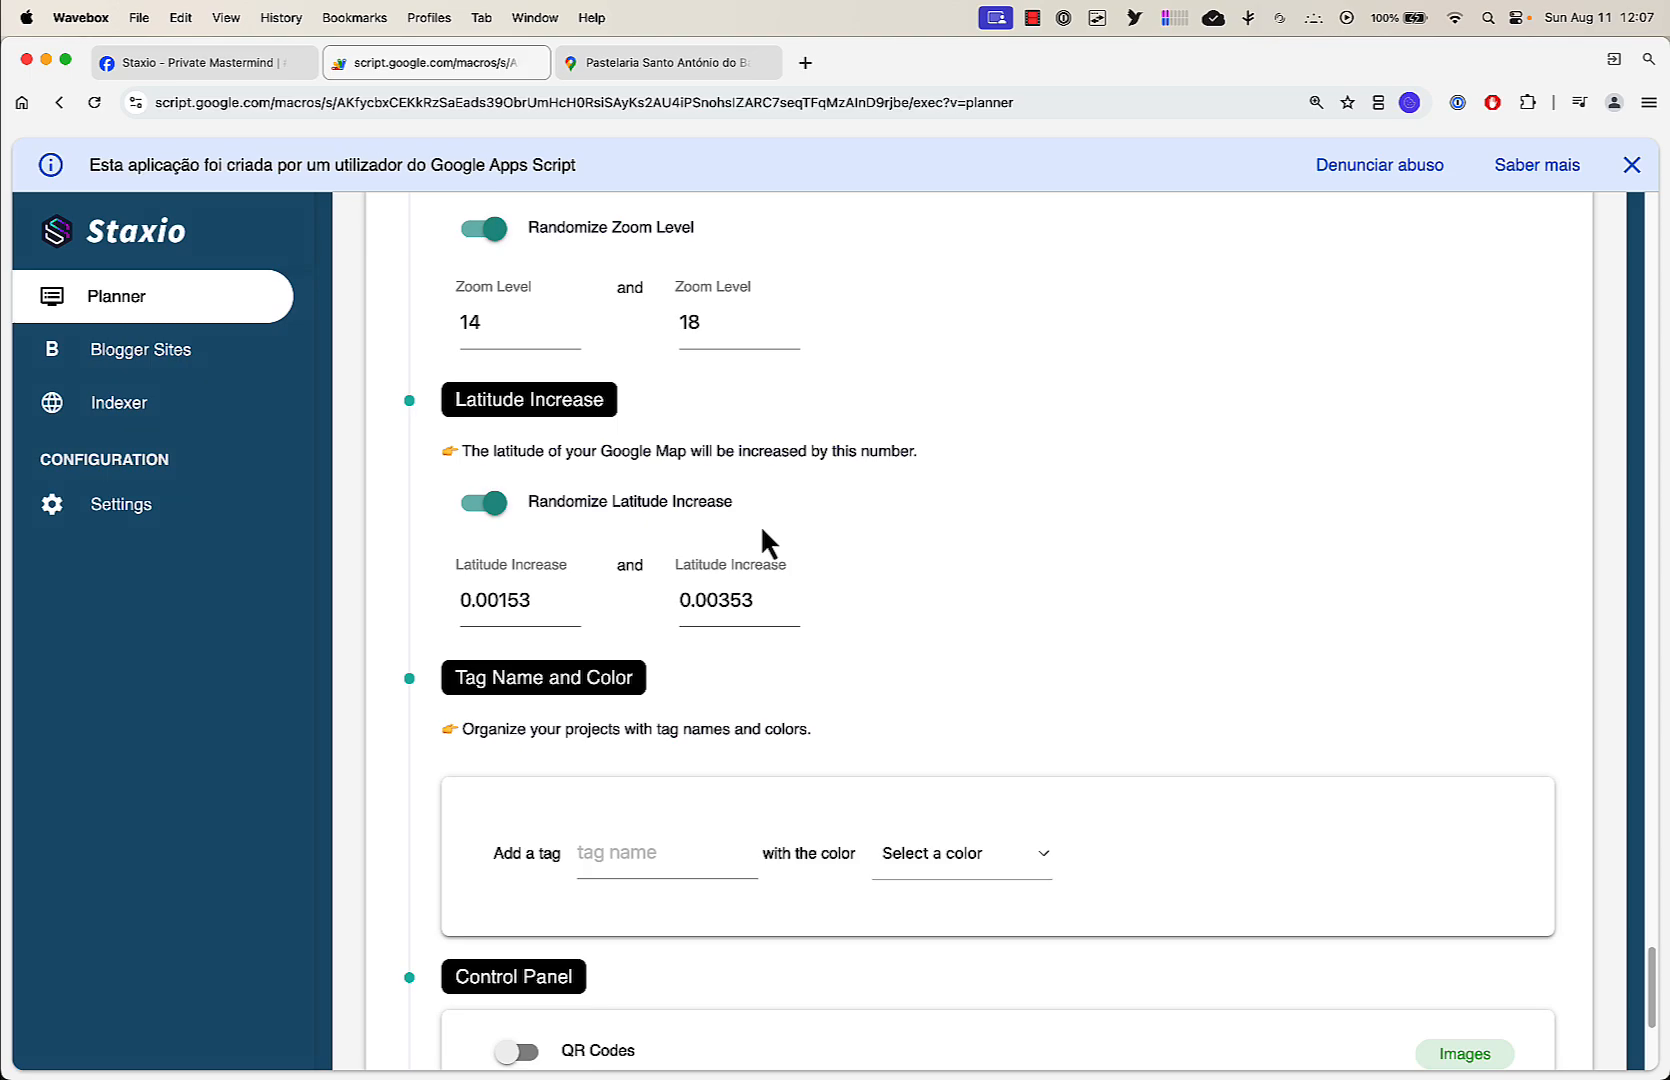
Add the project tag "coffee" with the color Green
{"action": "scroll", "coordinate": [762, 530], "scroll_direction": "down", "scroll_amount": 4}
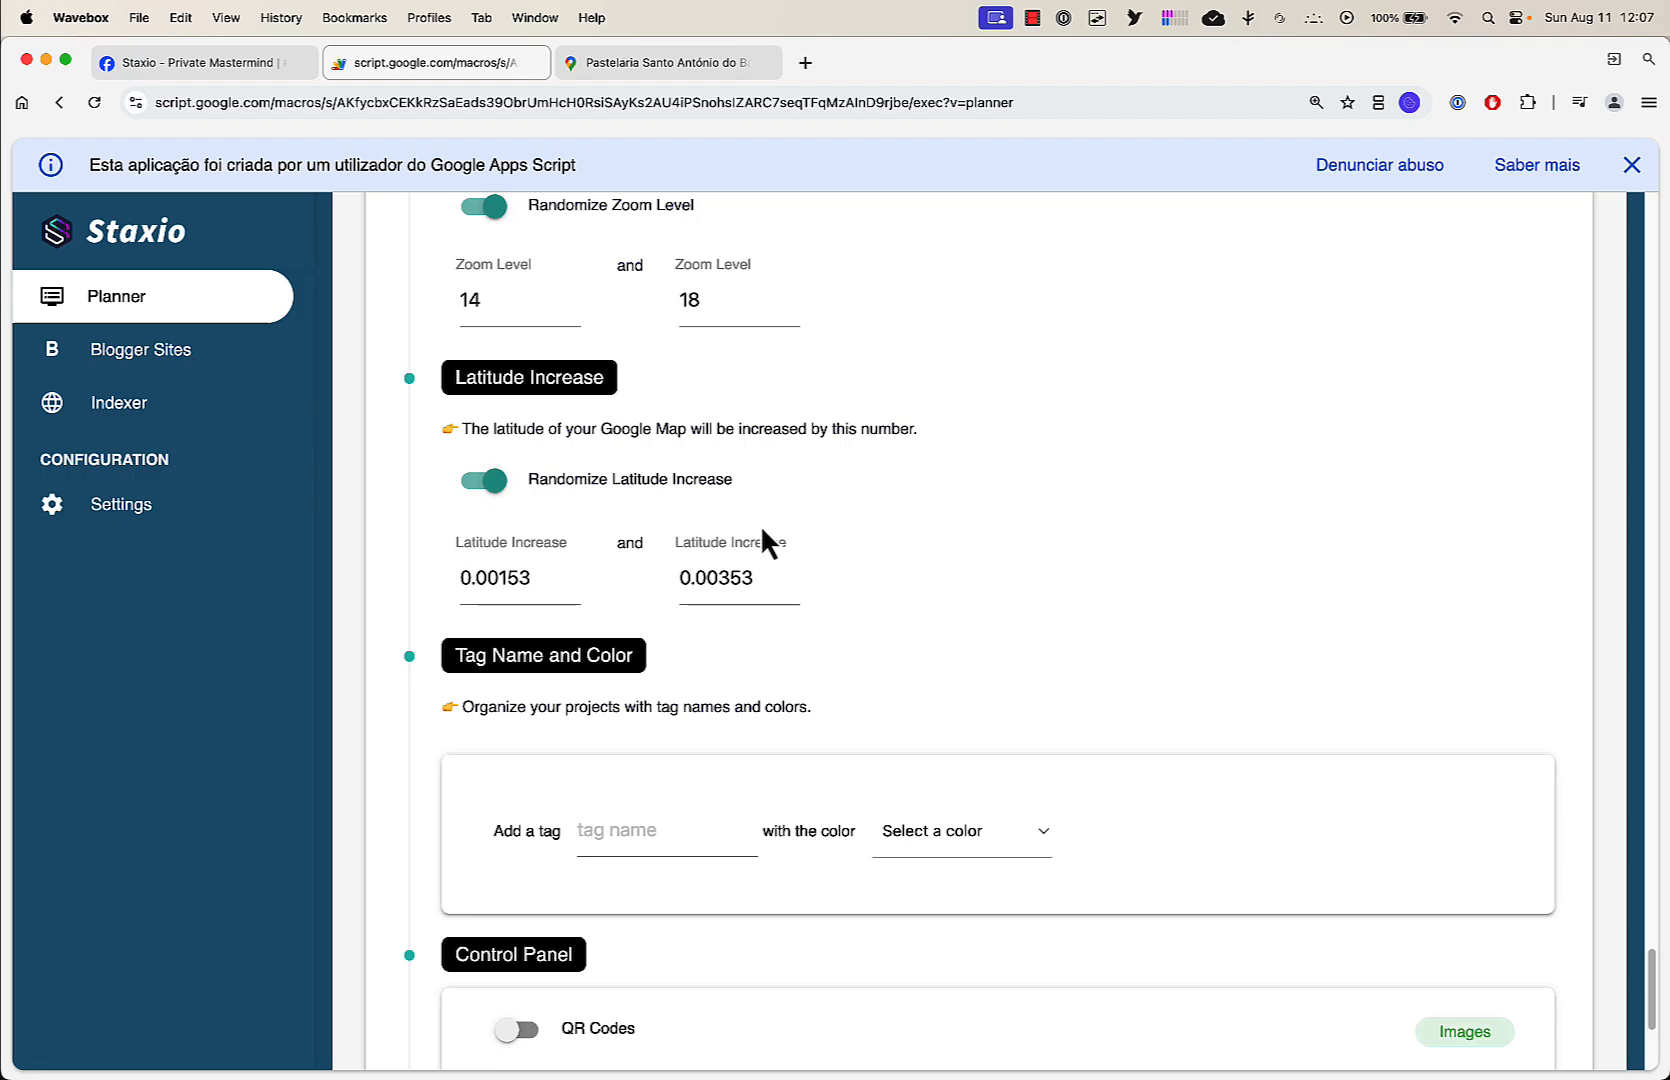
{"action": "scroll", "coordinate": [762, 530], "scroll_direction": "down", "scroll_amount": 4}
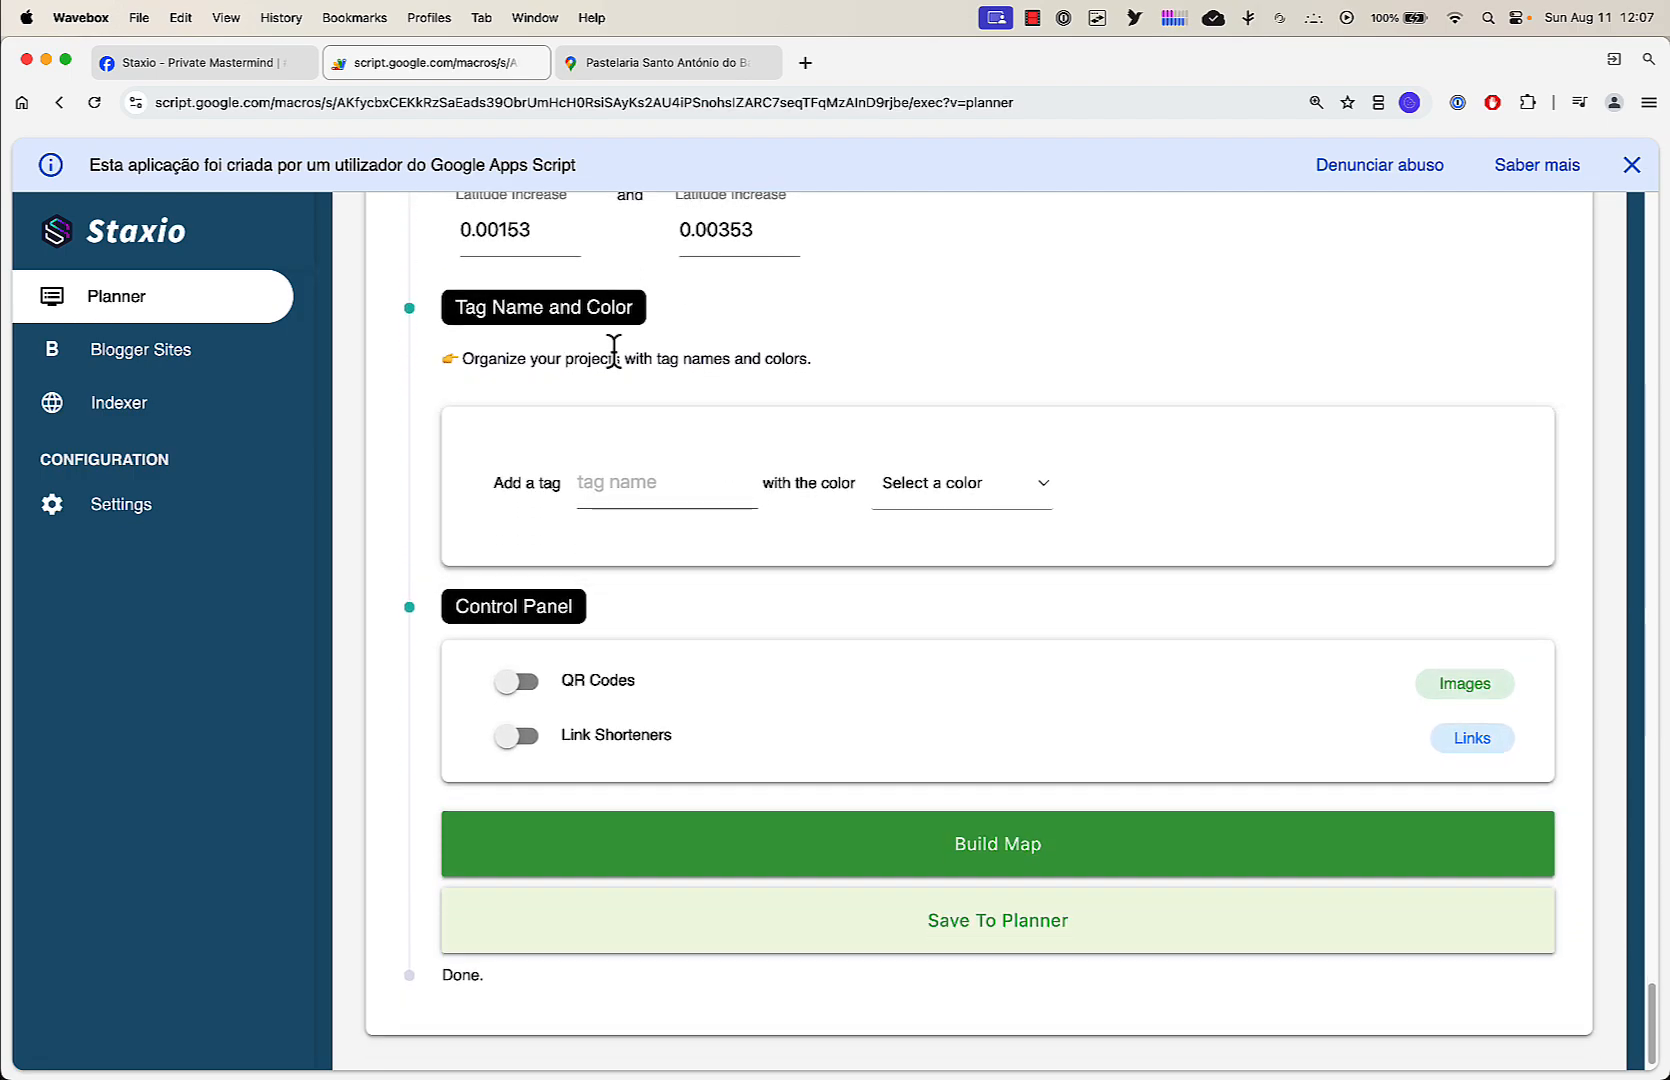
{"action": "left_click", "coordinate": [625, 483]}
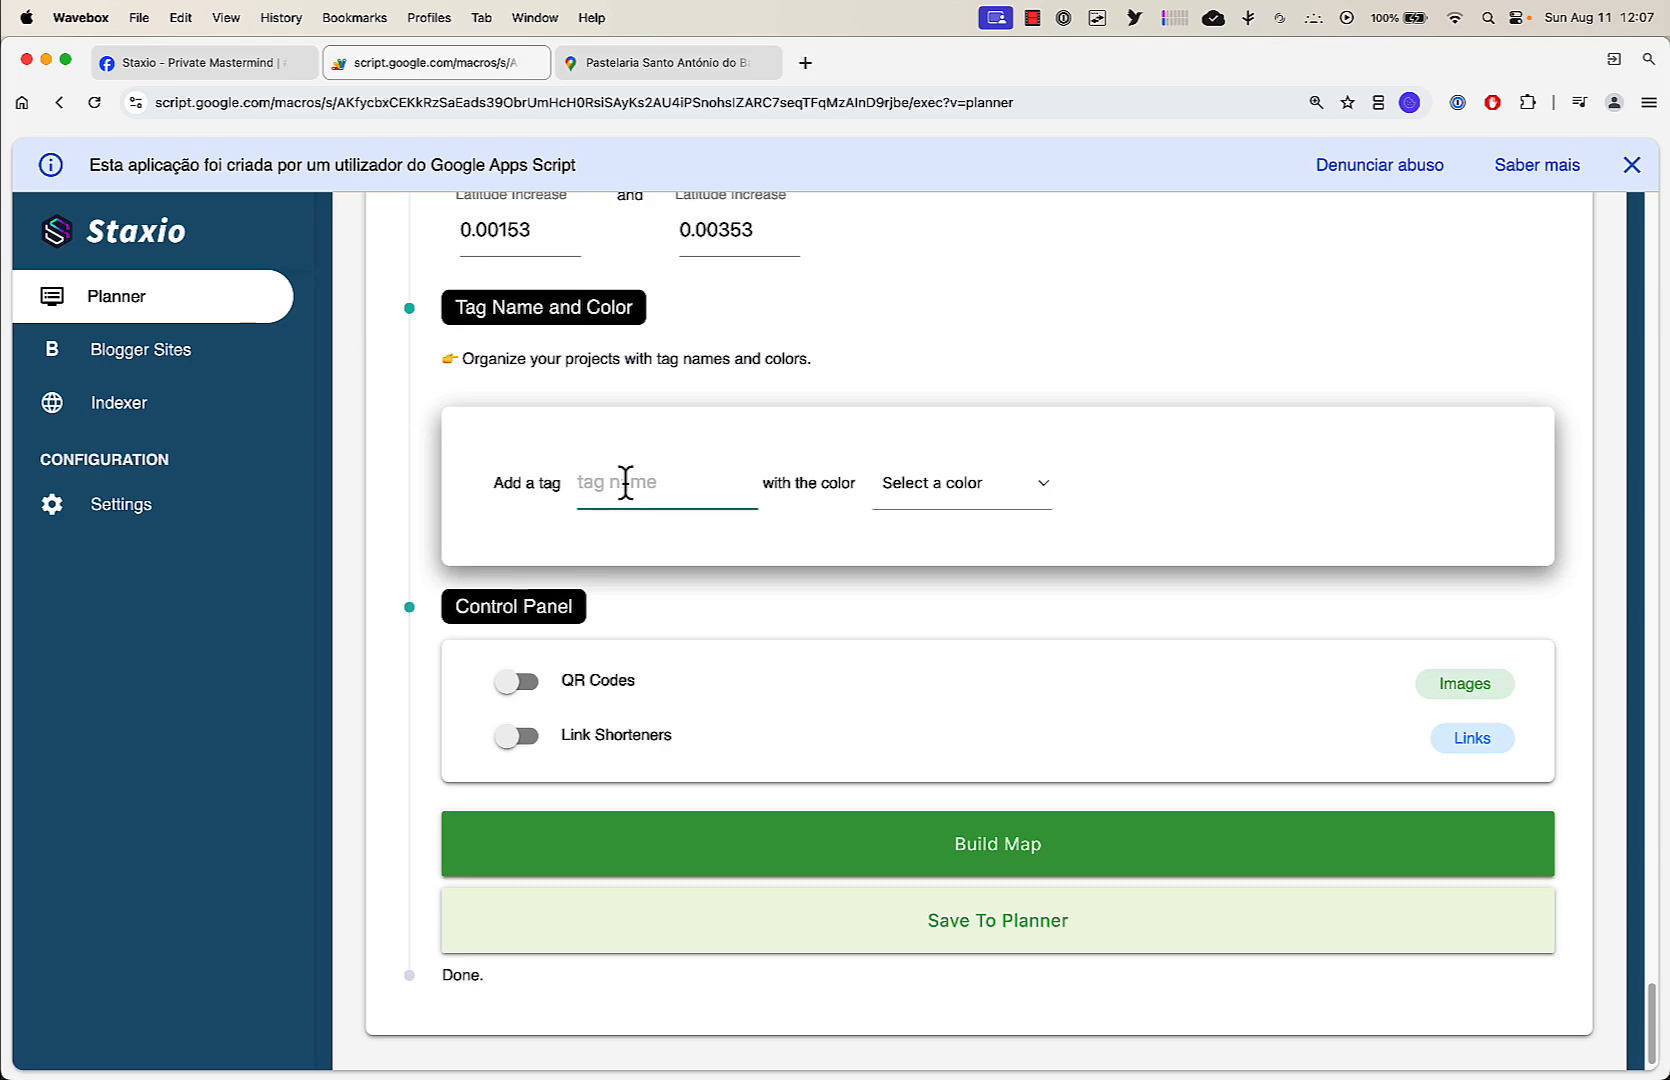
{"action": "type", "text": "Cofee"}
{"action": "key", "text": "BackSpace"}
{"action": "key", "text": "BackSpace"}
{"action": "type", "text": "fe"}
{"action": "left_click", "coordinate": [937, 481]}
{"action": "left_click", "coordinate": [934, 531]}
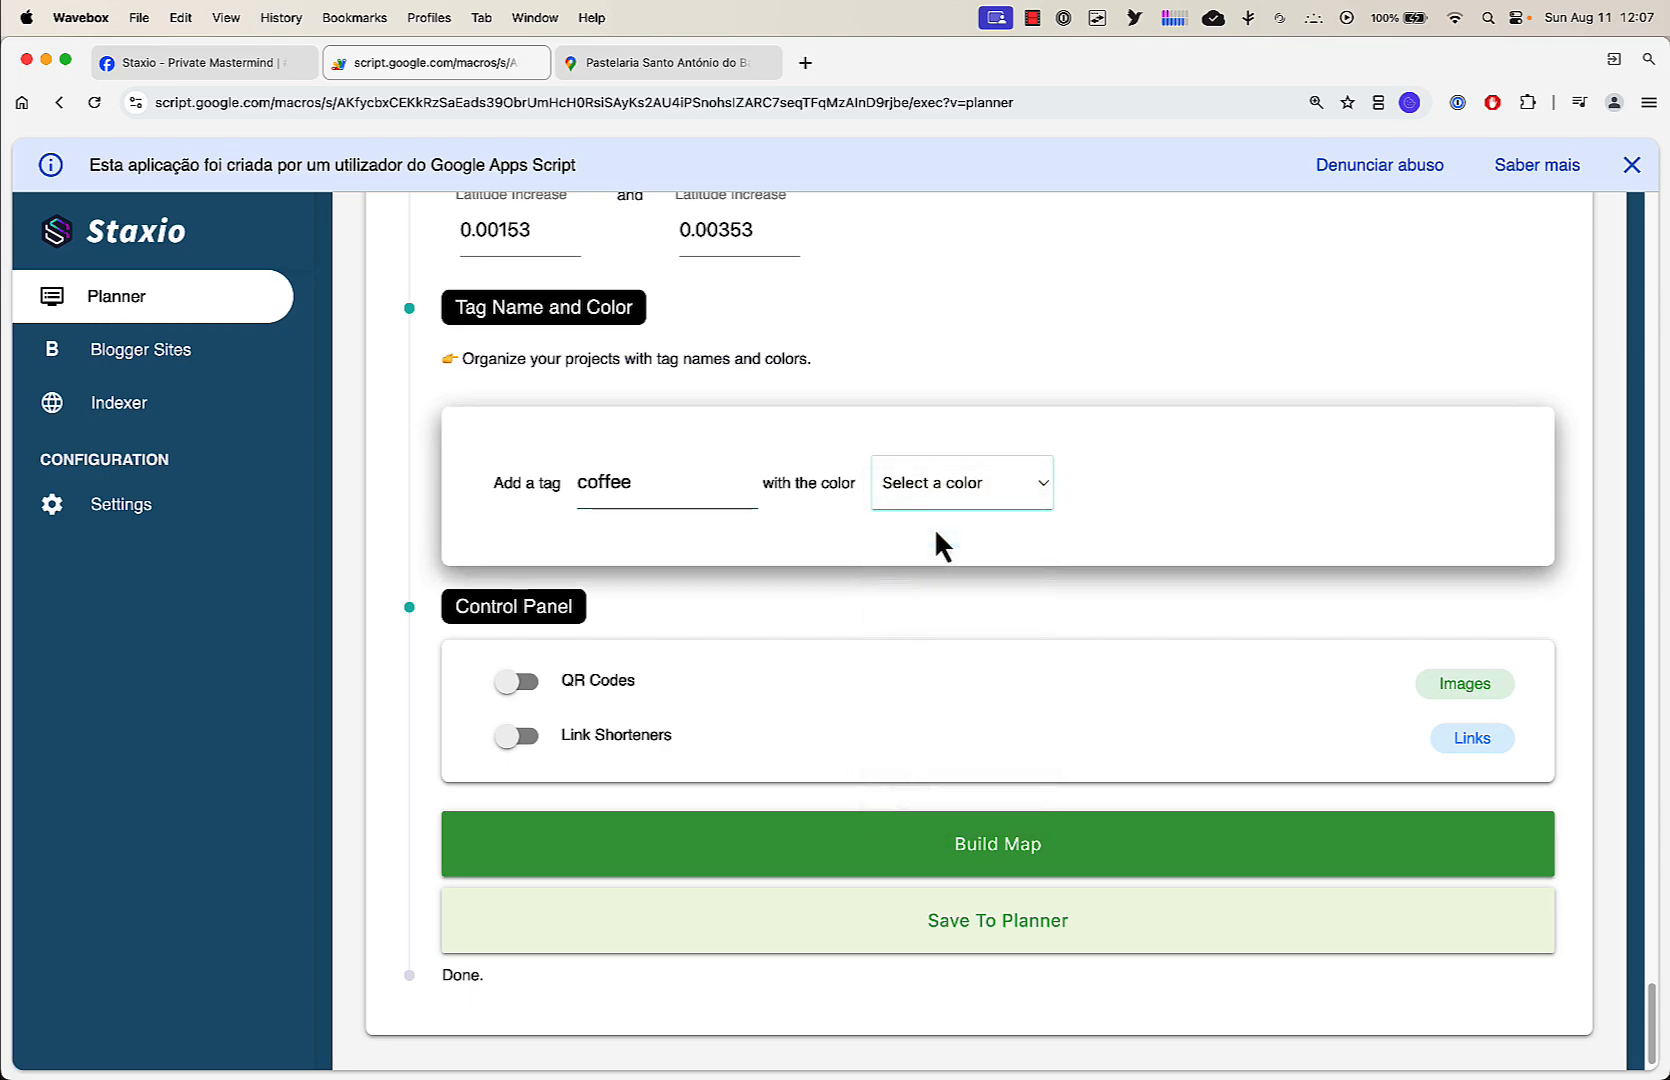
Enable QR Codes and Link Shorteners for the map project
{"action": "left_click", "coordinate": [512, 682]}
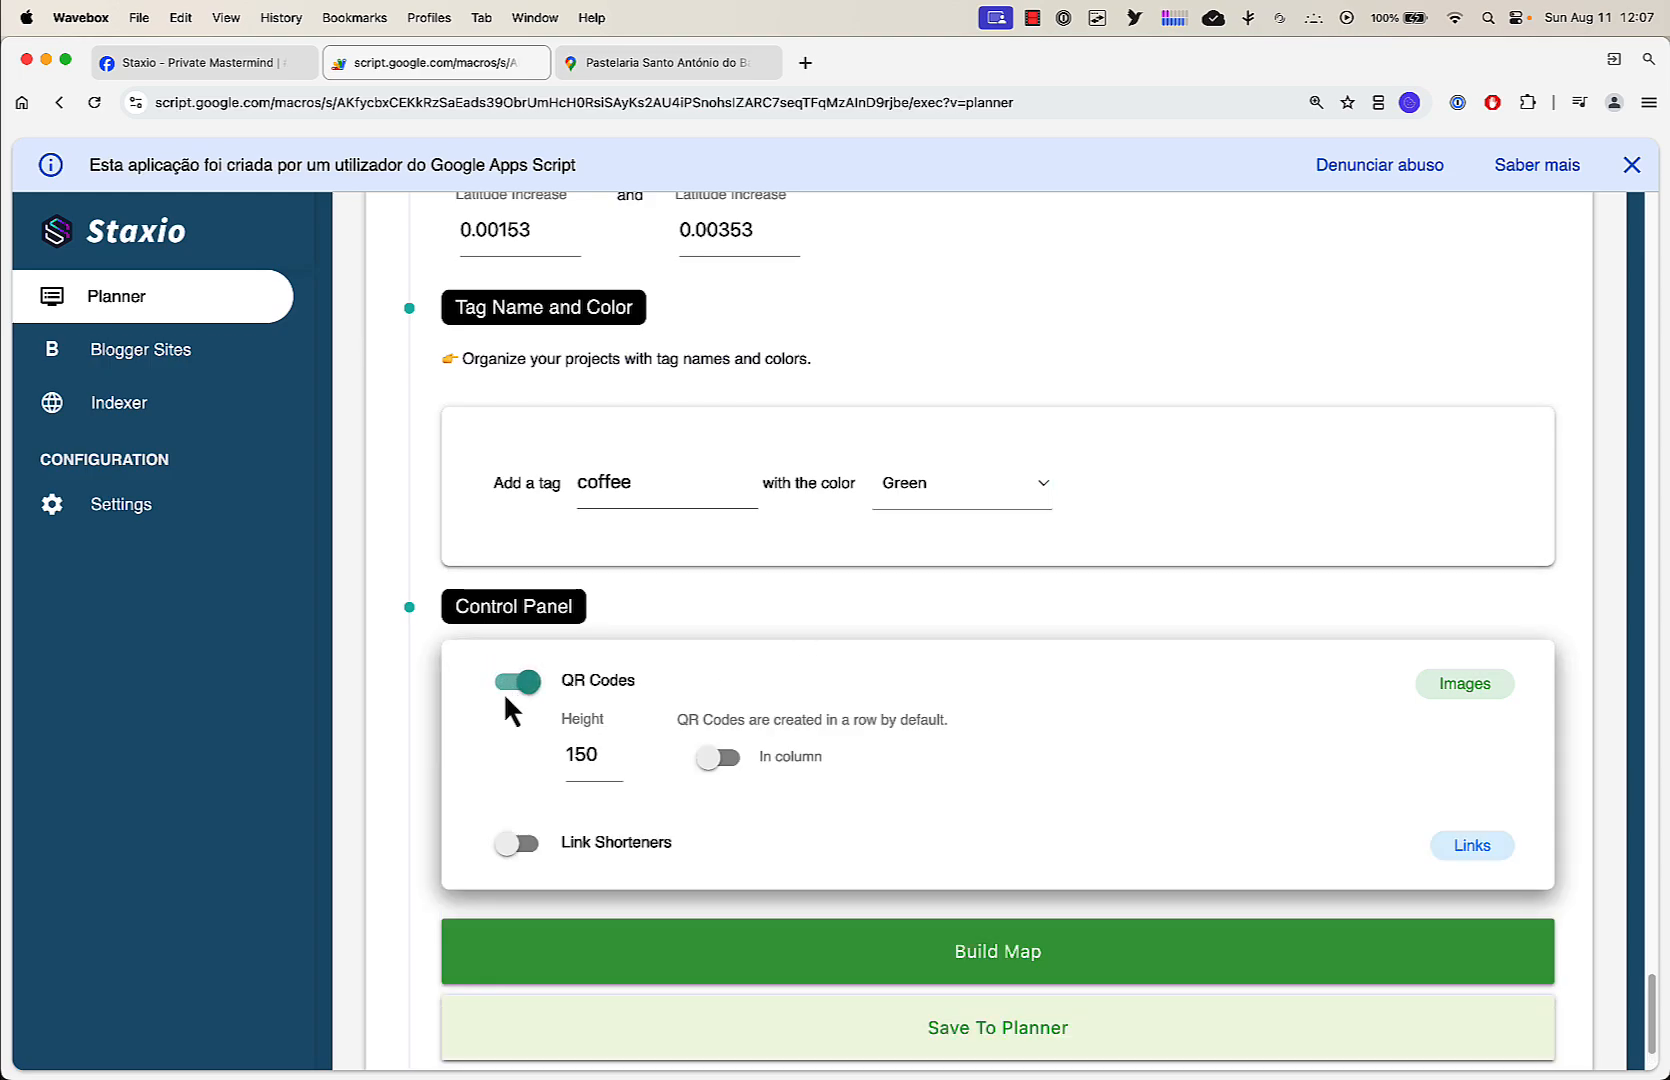
{"action": "left_click", "coordinate": [518, 845]}
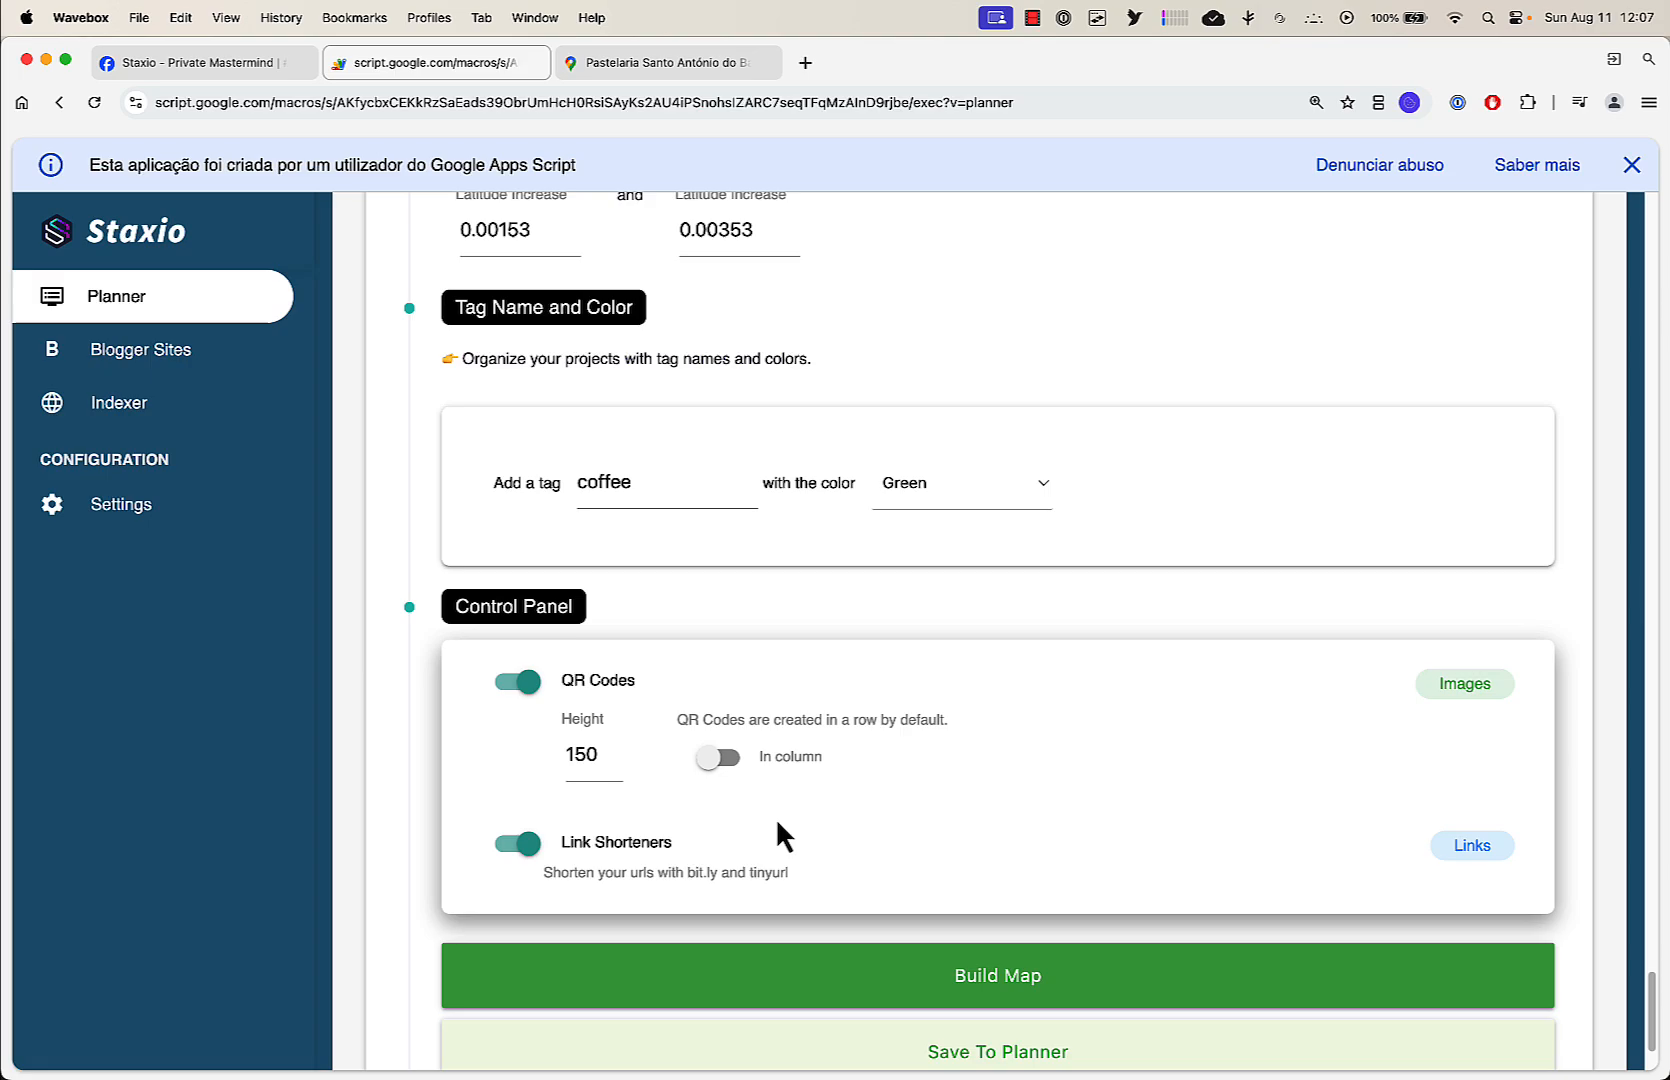
{"action": "scroll", "coordinate": [777, 823], "scroll_direction": "down", "scroll_amount": 3}
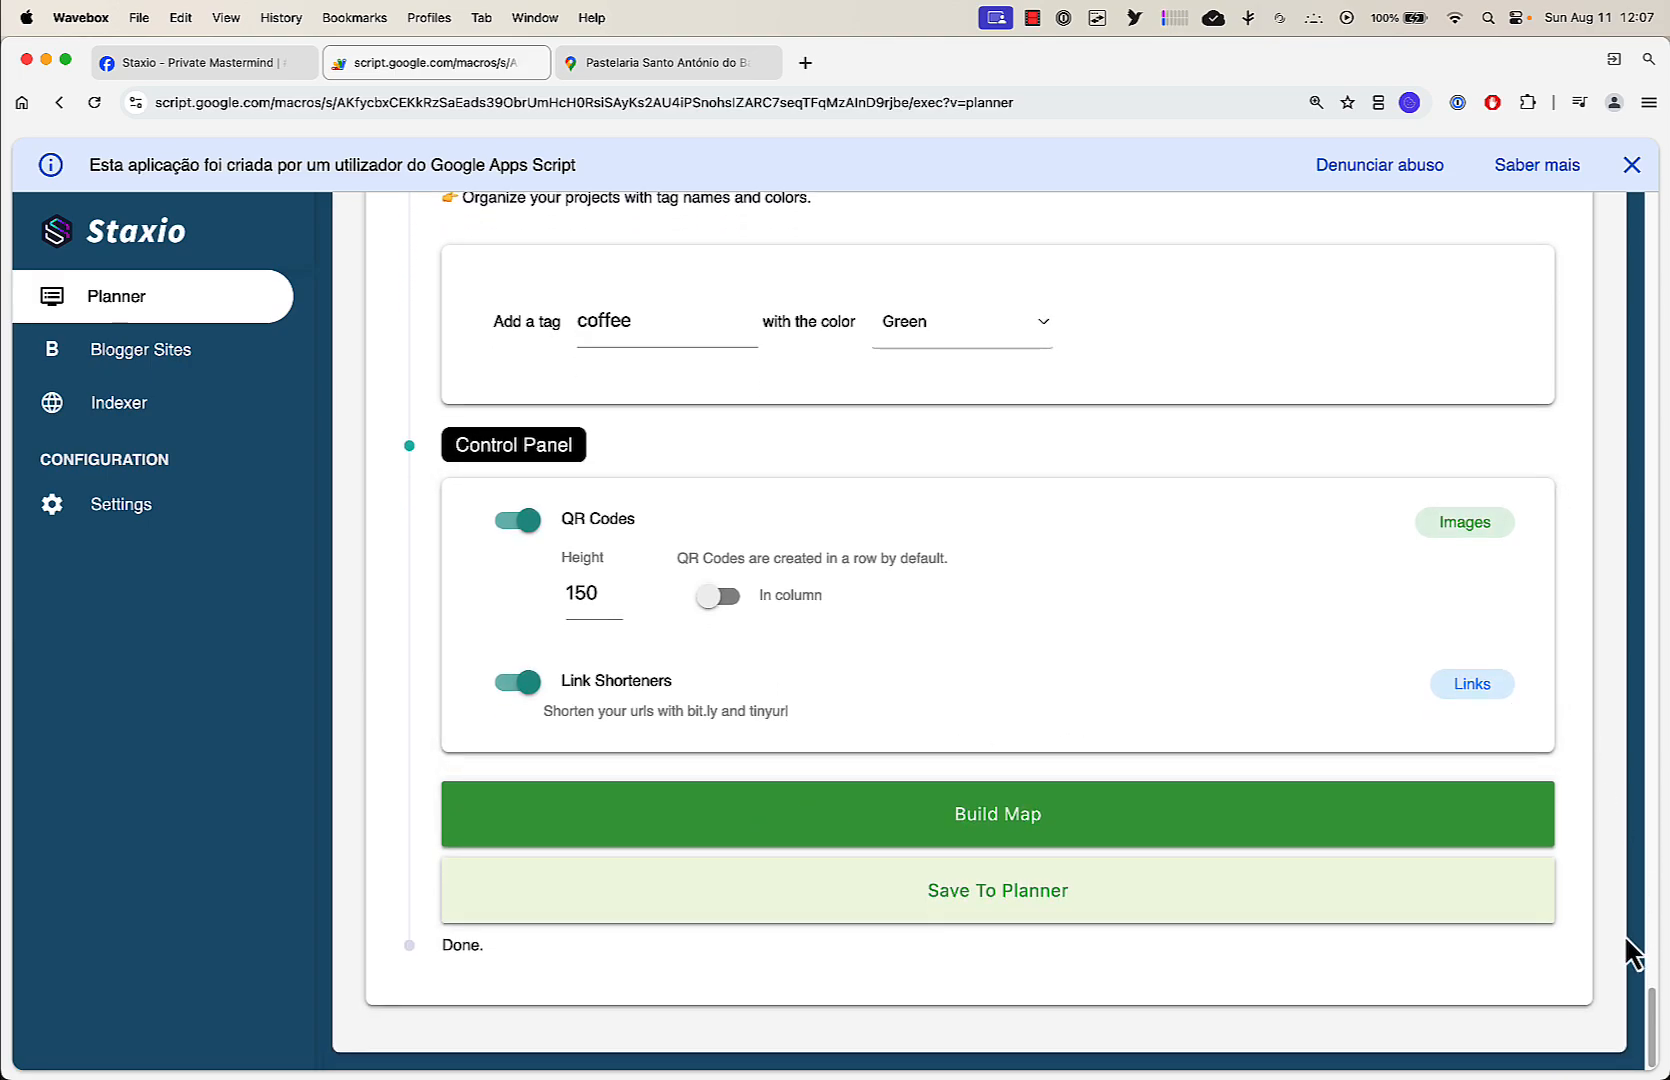
Review the whole Maps Builder form, from the build options up to the Google Maps URL and keywords and back
{"action": "scroll", "coordinate": [1622, 942], "scroll_direction": "up", "scroll_amount": 10}
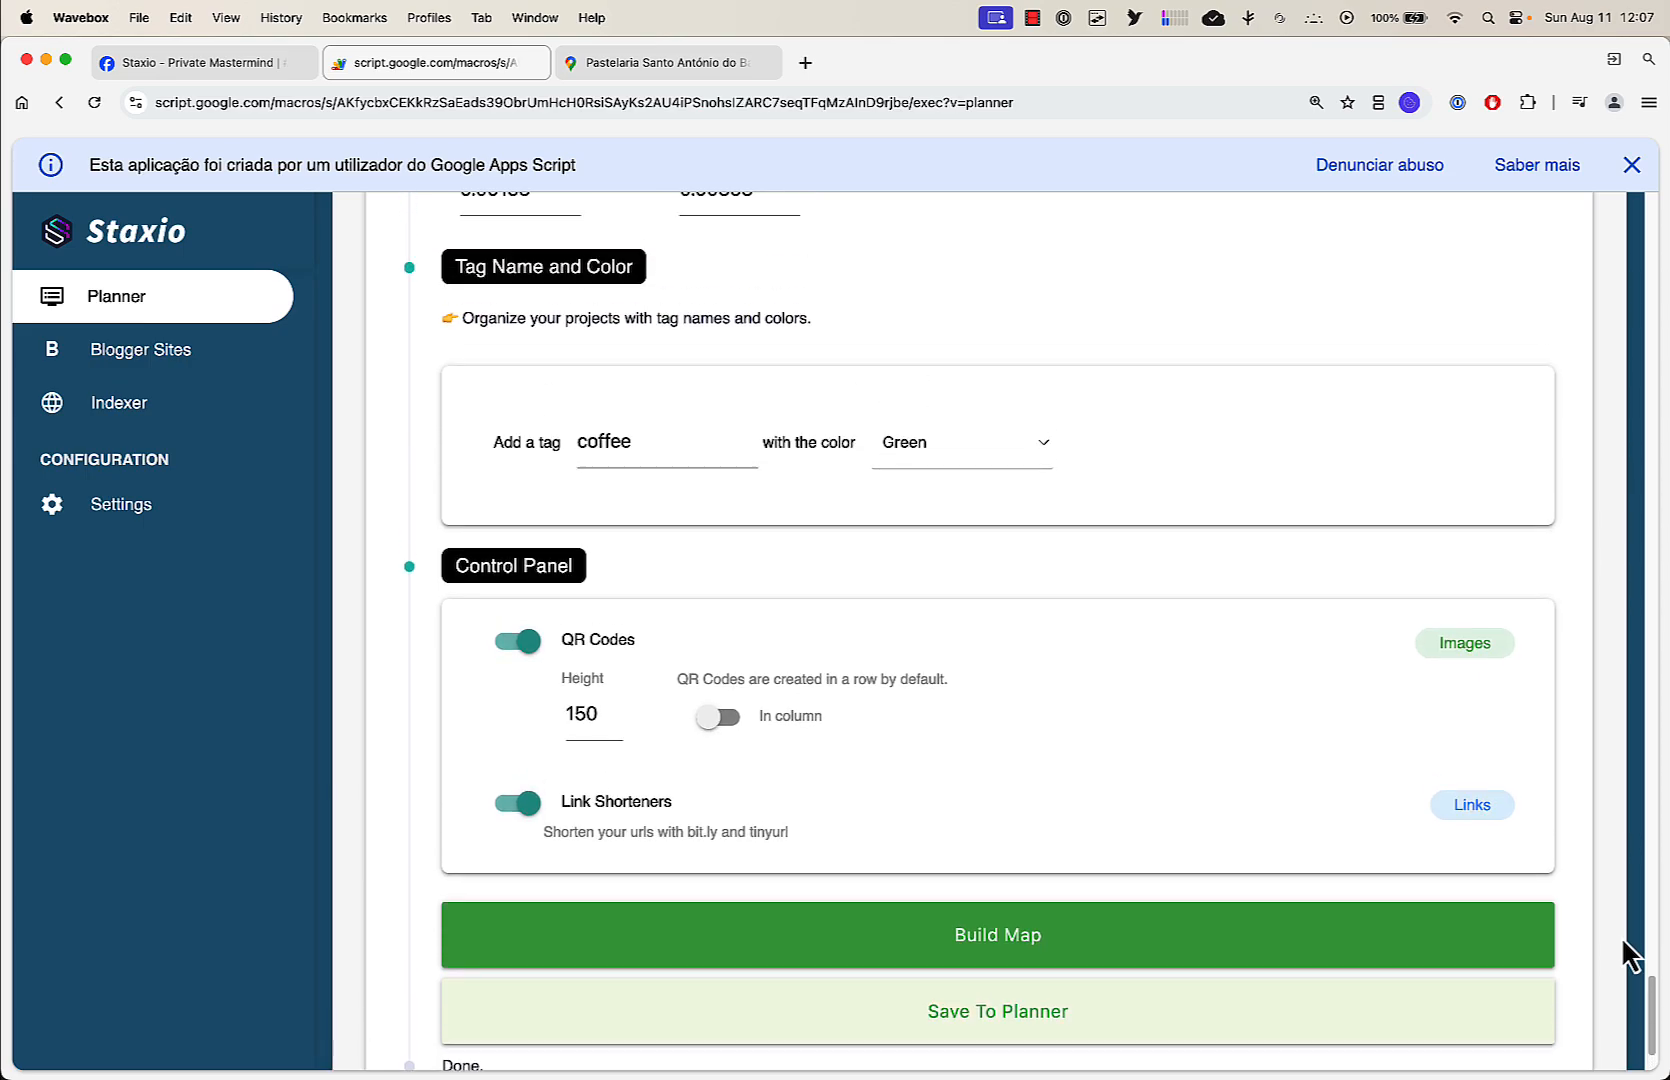
{"action": "scroll", "coordinate": [1623, 940], "scroll_direction": "up", "scroll_amount": 10}
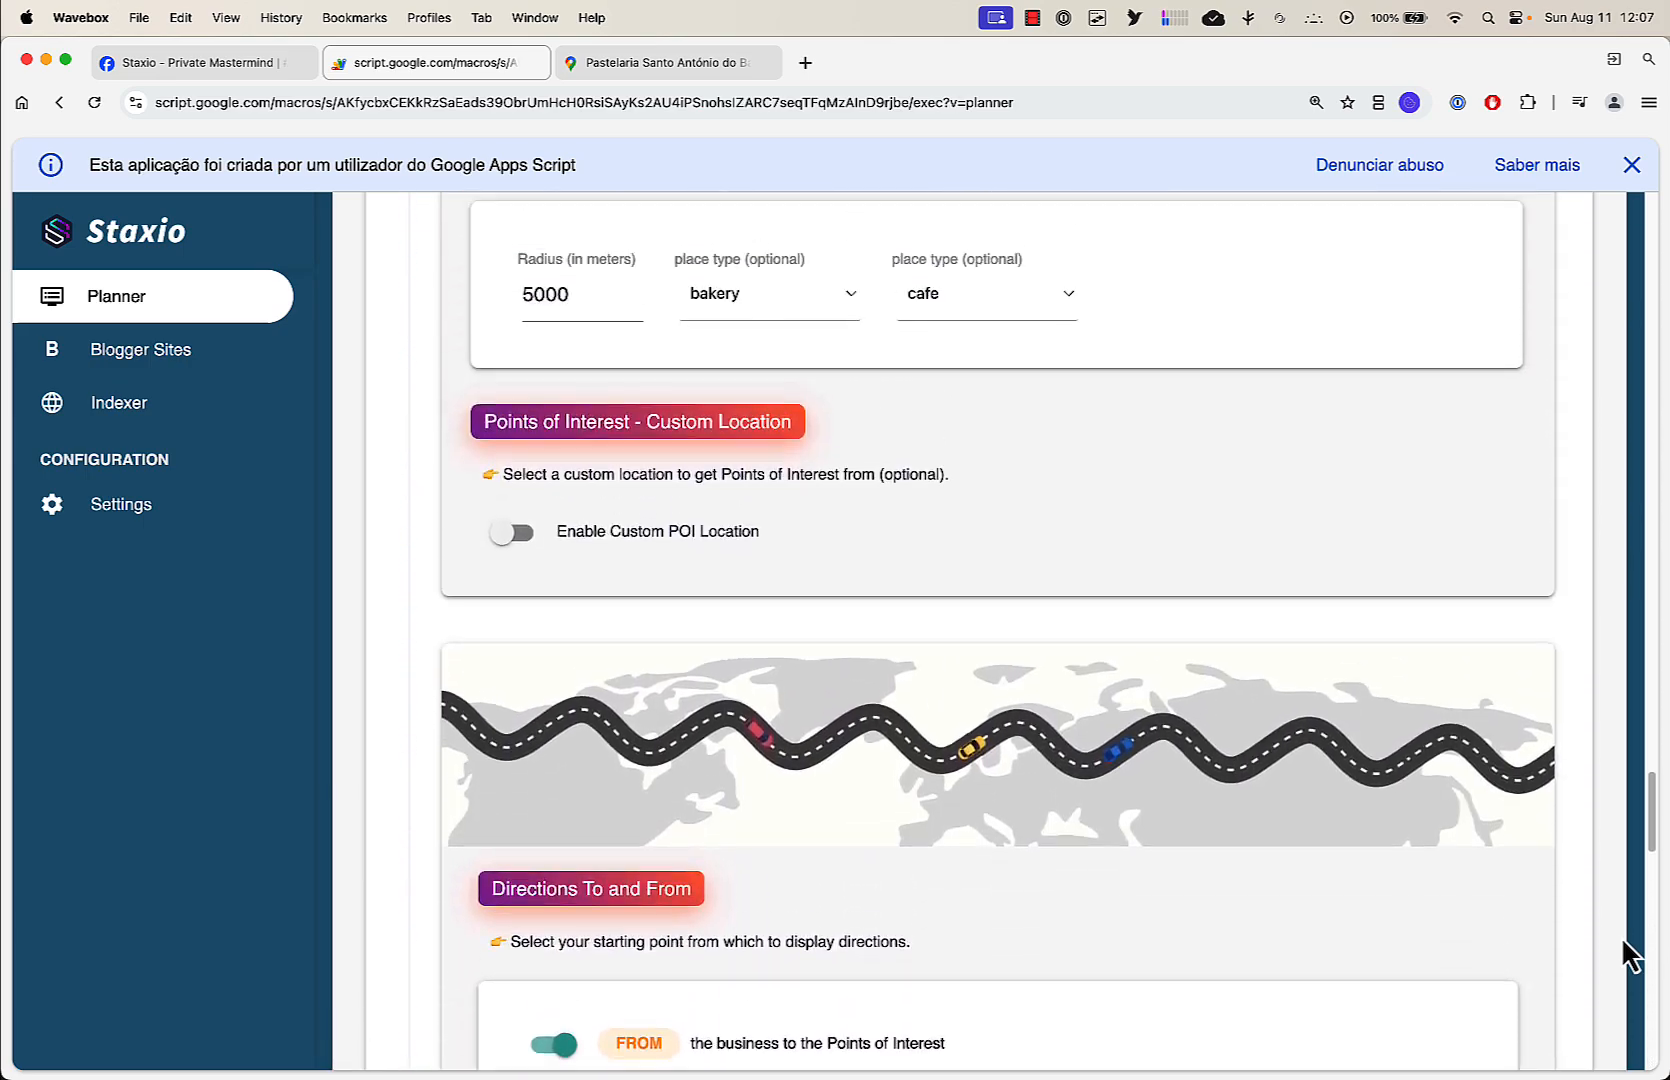
{"action": "scroll", "coordinate": [1627, 955], "scroll_direction": "up", "scroll_amount": 10}
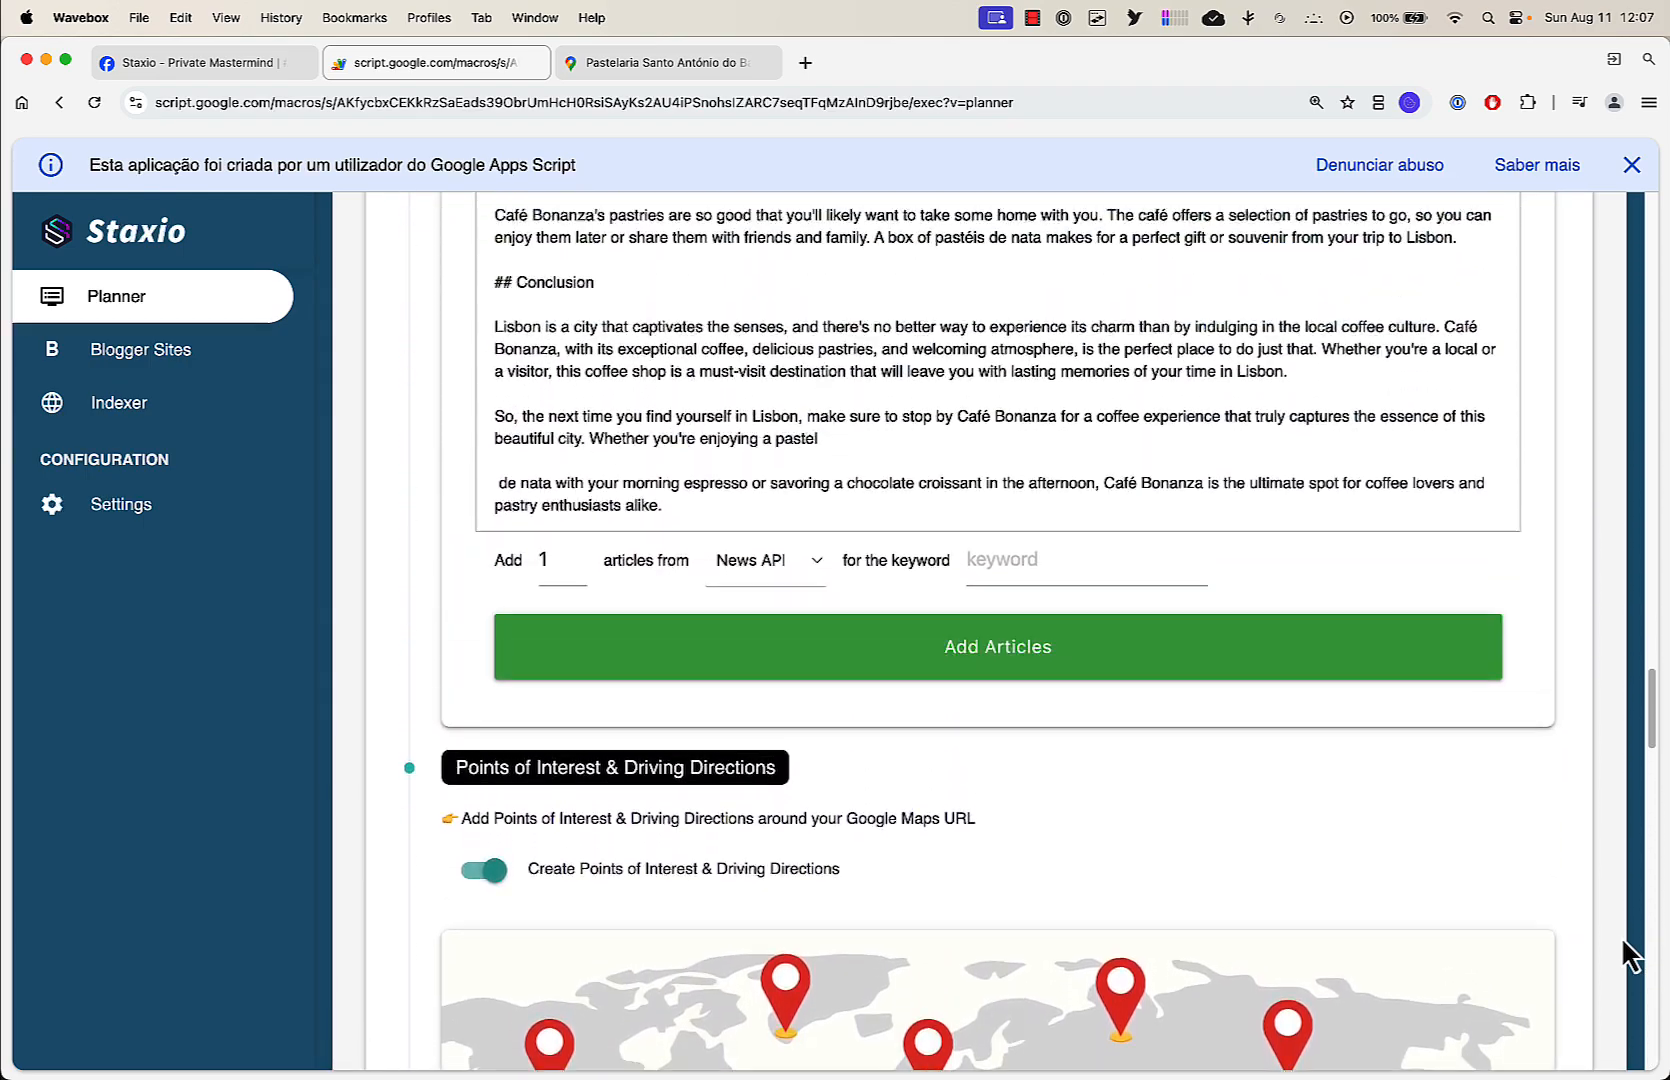
{"action": "scroll", "coordinate": [1630, 955], "scroll_direction": "up", "scroll_amount": 10}
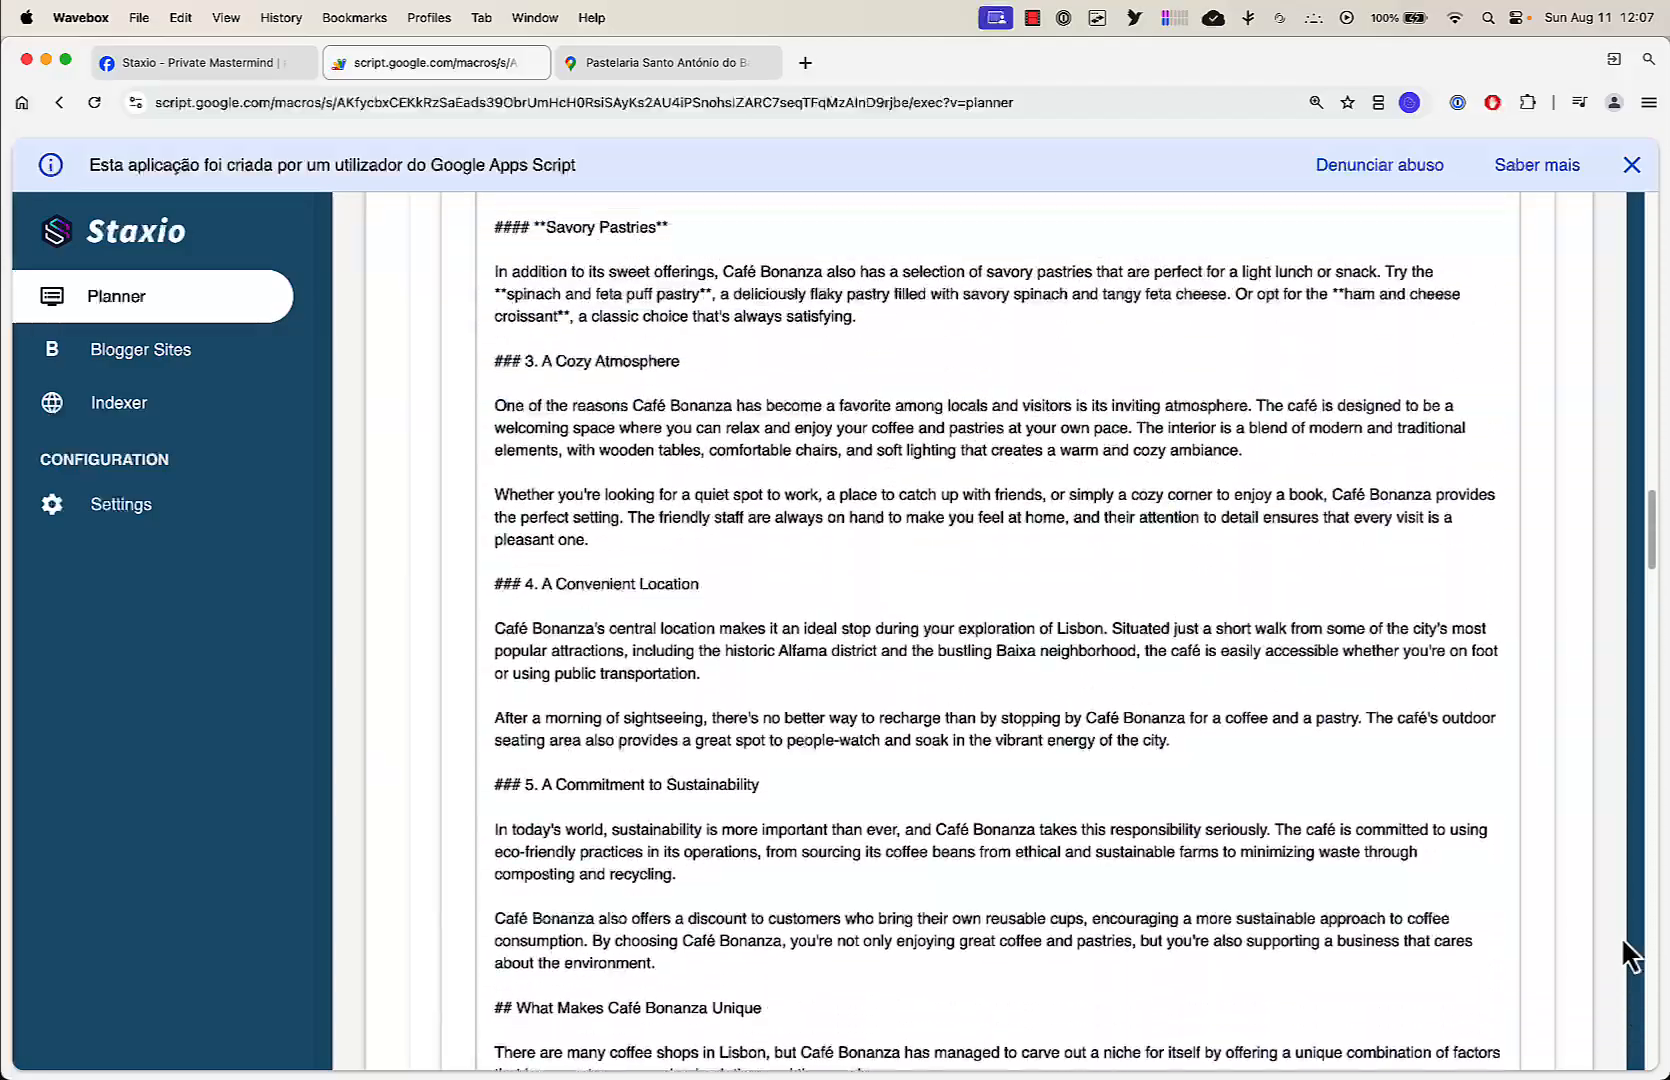
{"action": "scroll", "coordinate": [1630, 955], "scroll_direction": "up", "scroll_amount": 10}
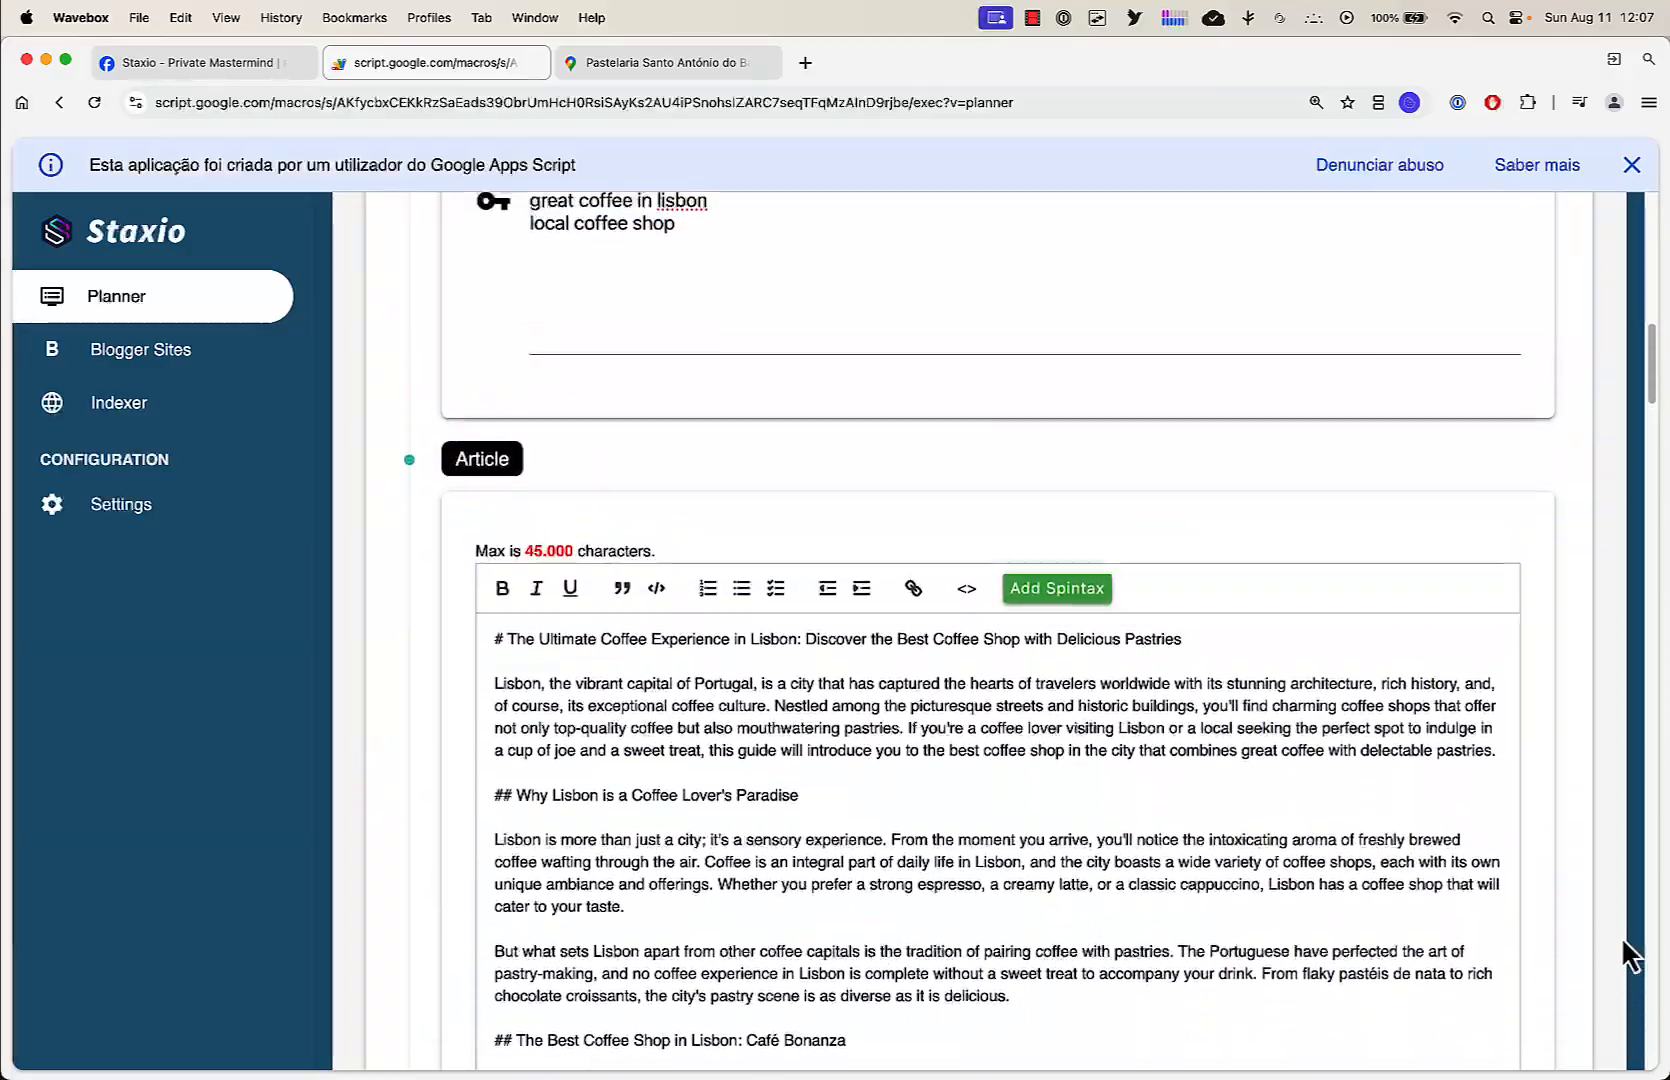
{"action": "scroll", "coordinate": [1625, 952], "scroll_direction": "up", "scroll_amount": 2}
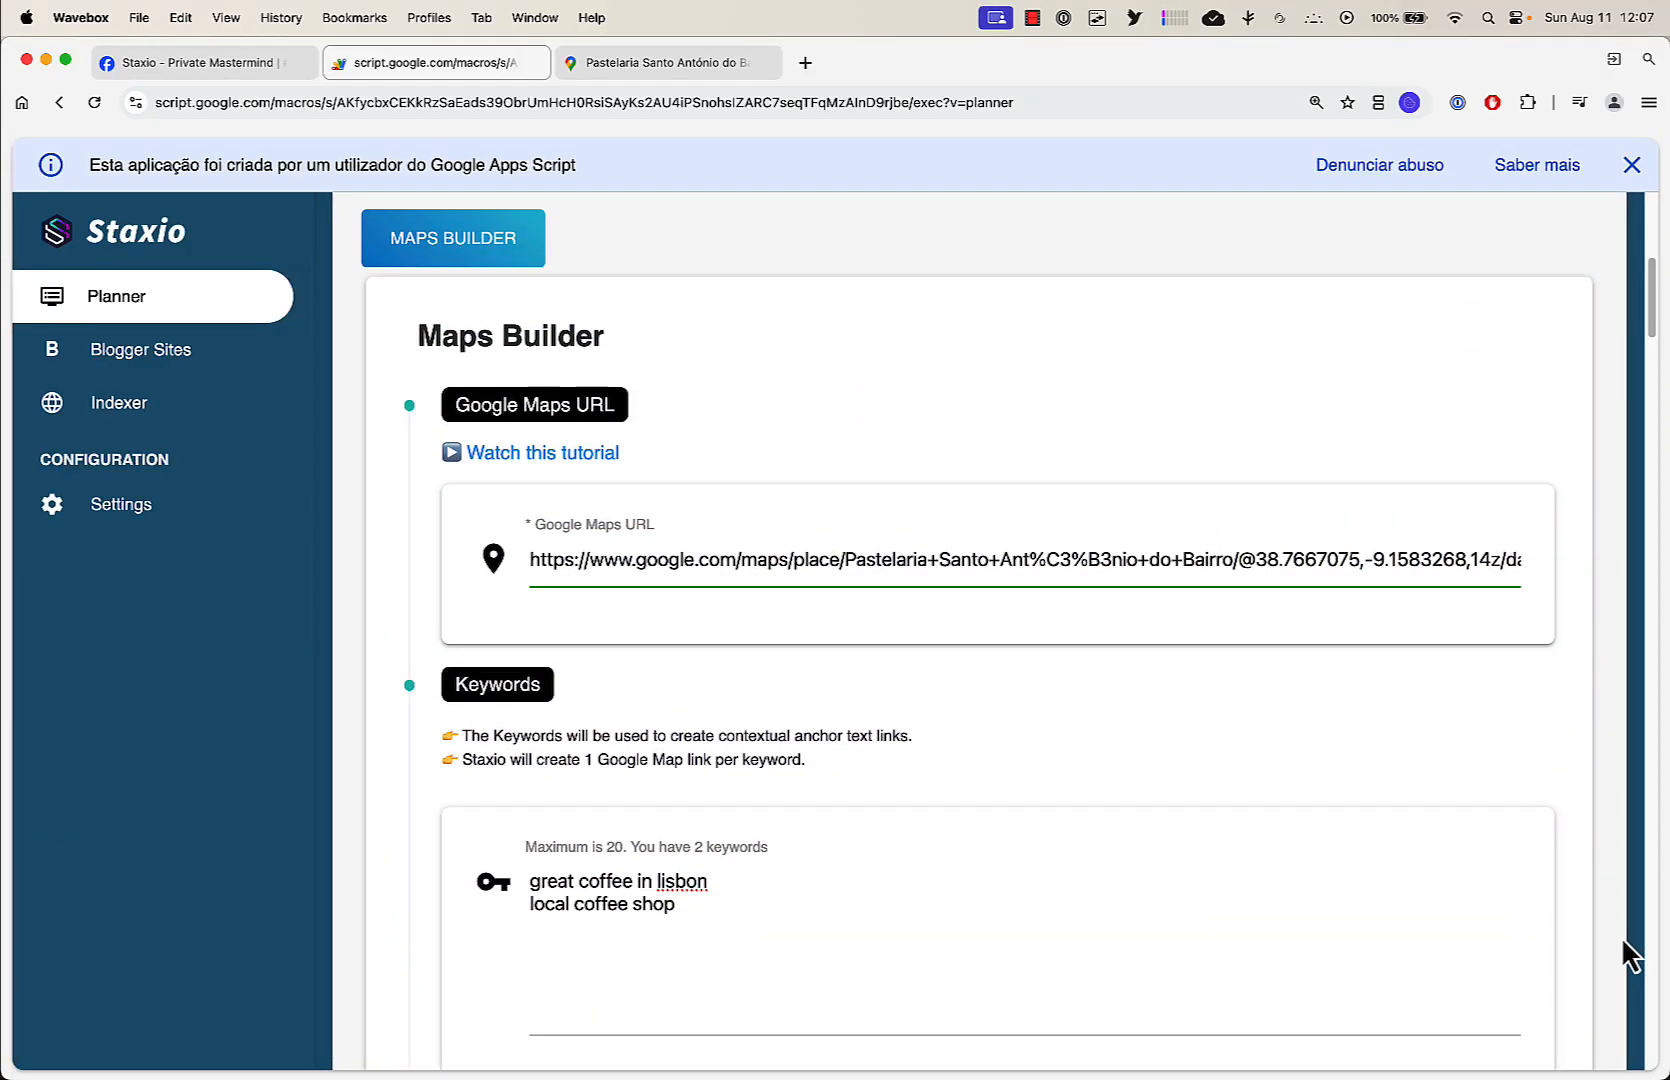
{"action": "scroll", "coordinate": [1625, 952], "scroll_direction": "down", "scroll_amount": 15}
{"action": "scroll", "coordinate": [1622, 940], "scroll_direction": "down", "scroll_amount": 15}
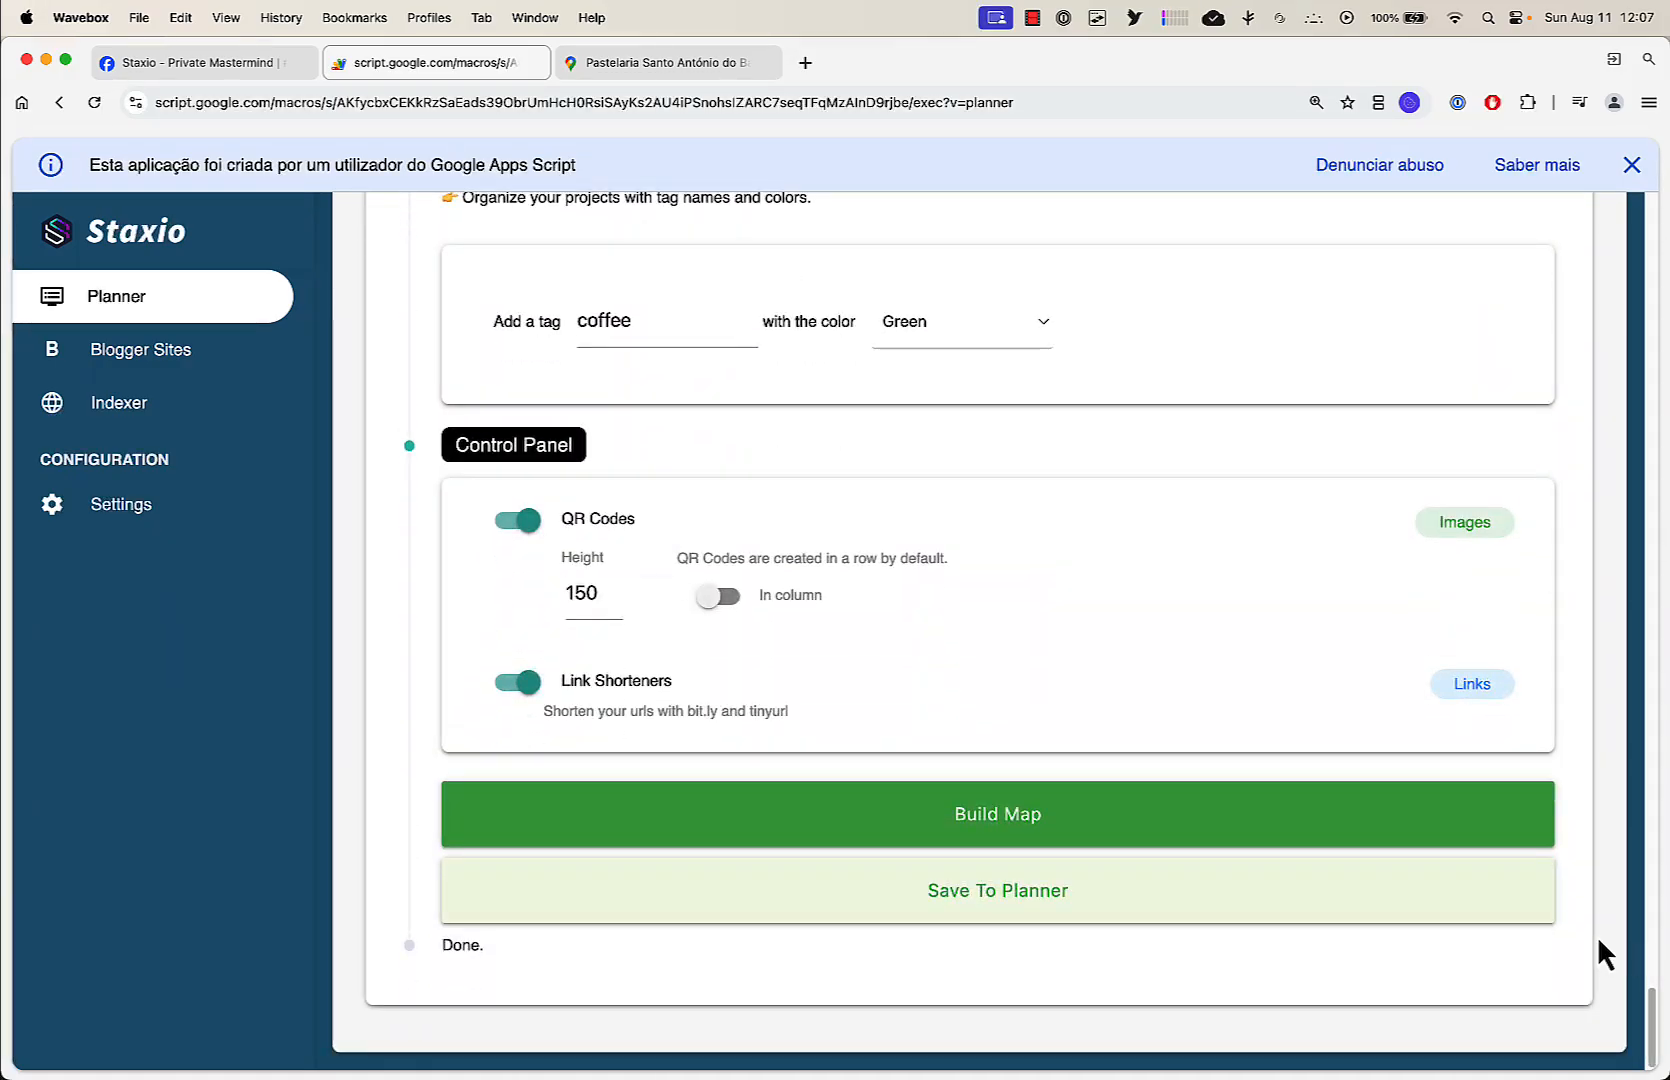
Save the configured map project to the planner and go to the list of saved projects
{"action": "left_click", "coordinate": [750, 905]}
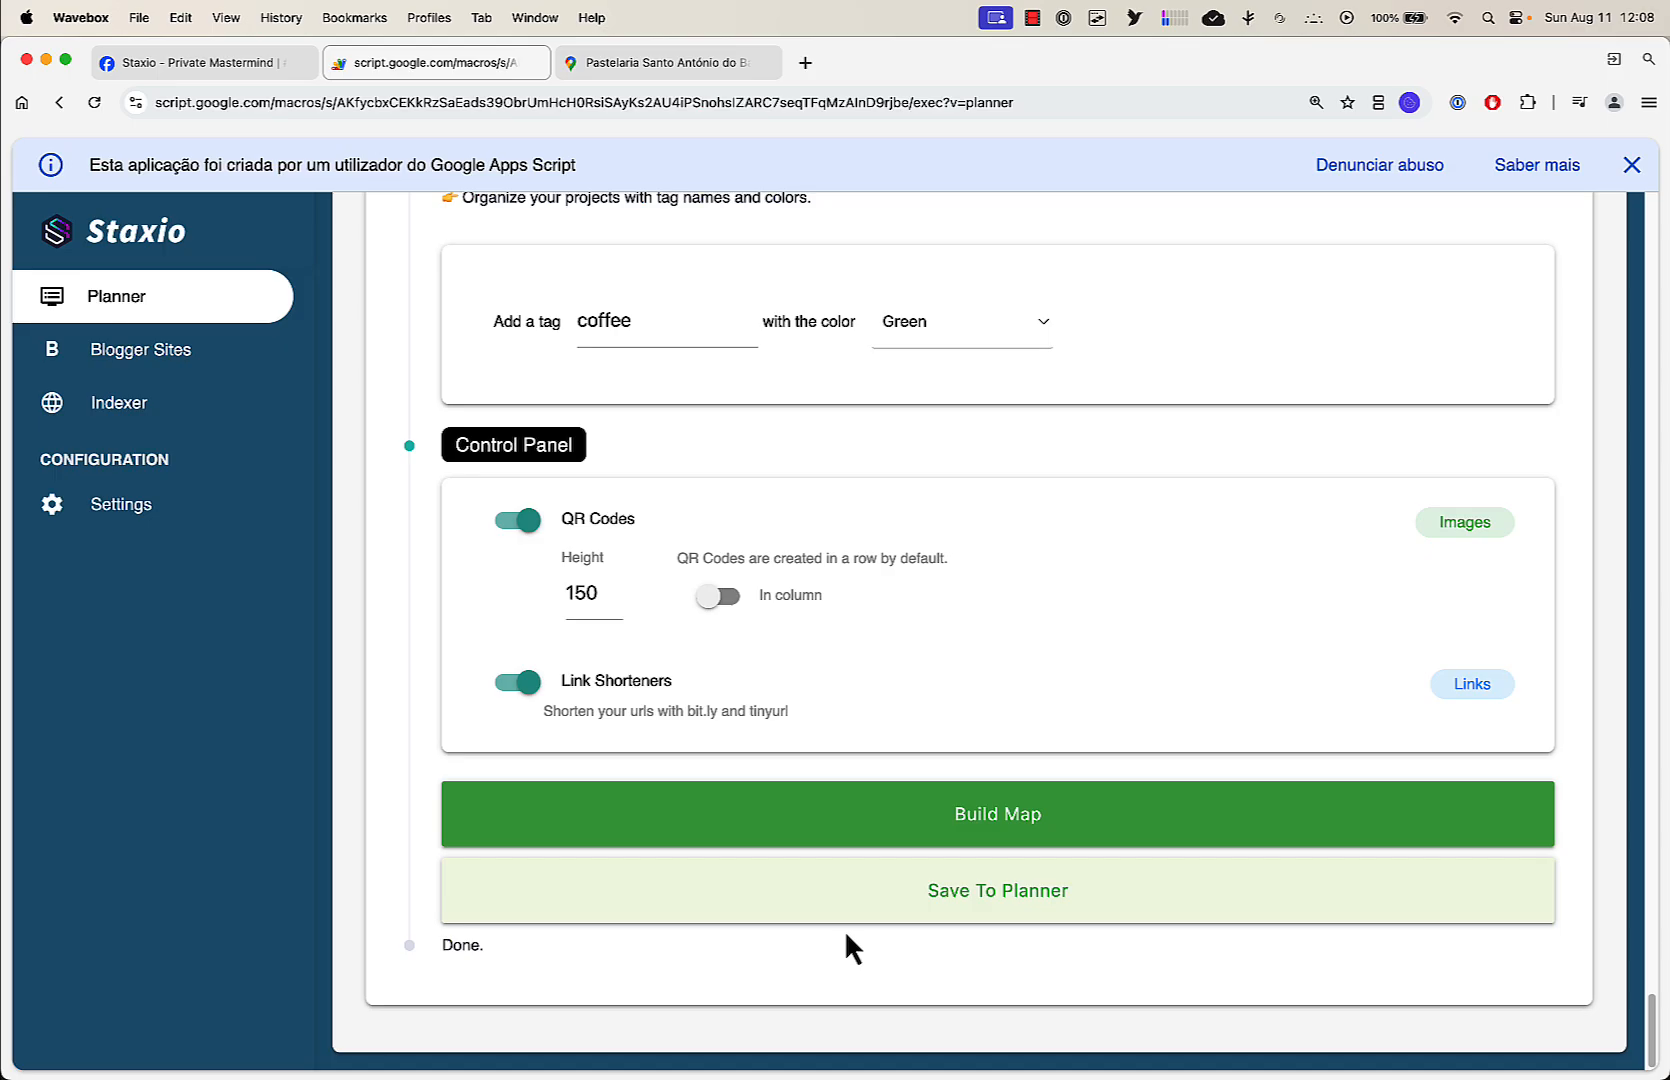
{"action": "scroll", "coordinate": [846, 937], "scroll_direction": "up", "scroll_amount": 15}
{"action": "scroll", "coordinate": [846, 937], "scroll_direction": "up", "scroll_amount": 20}
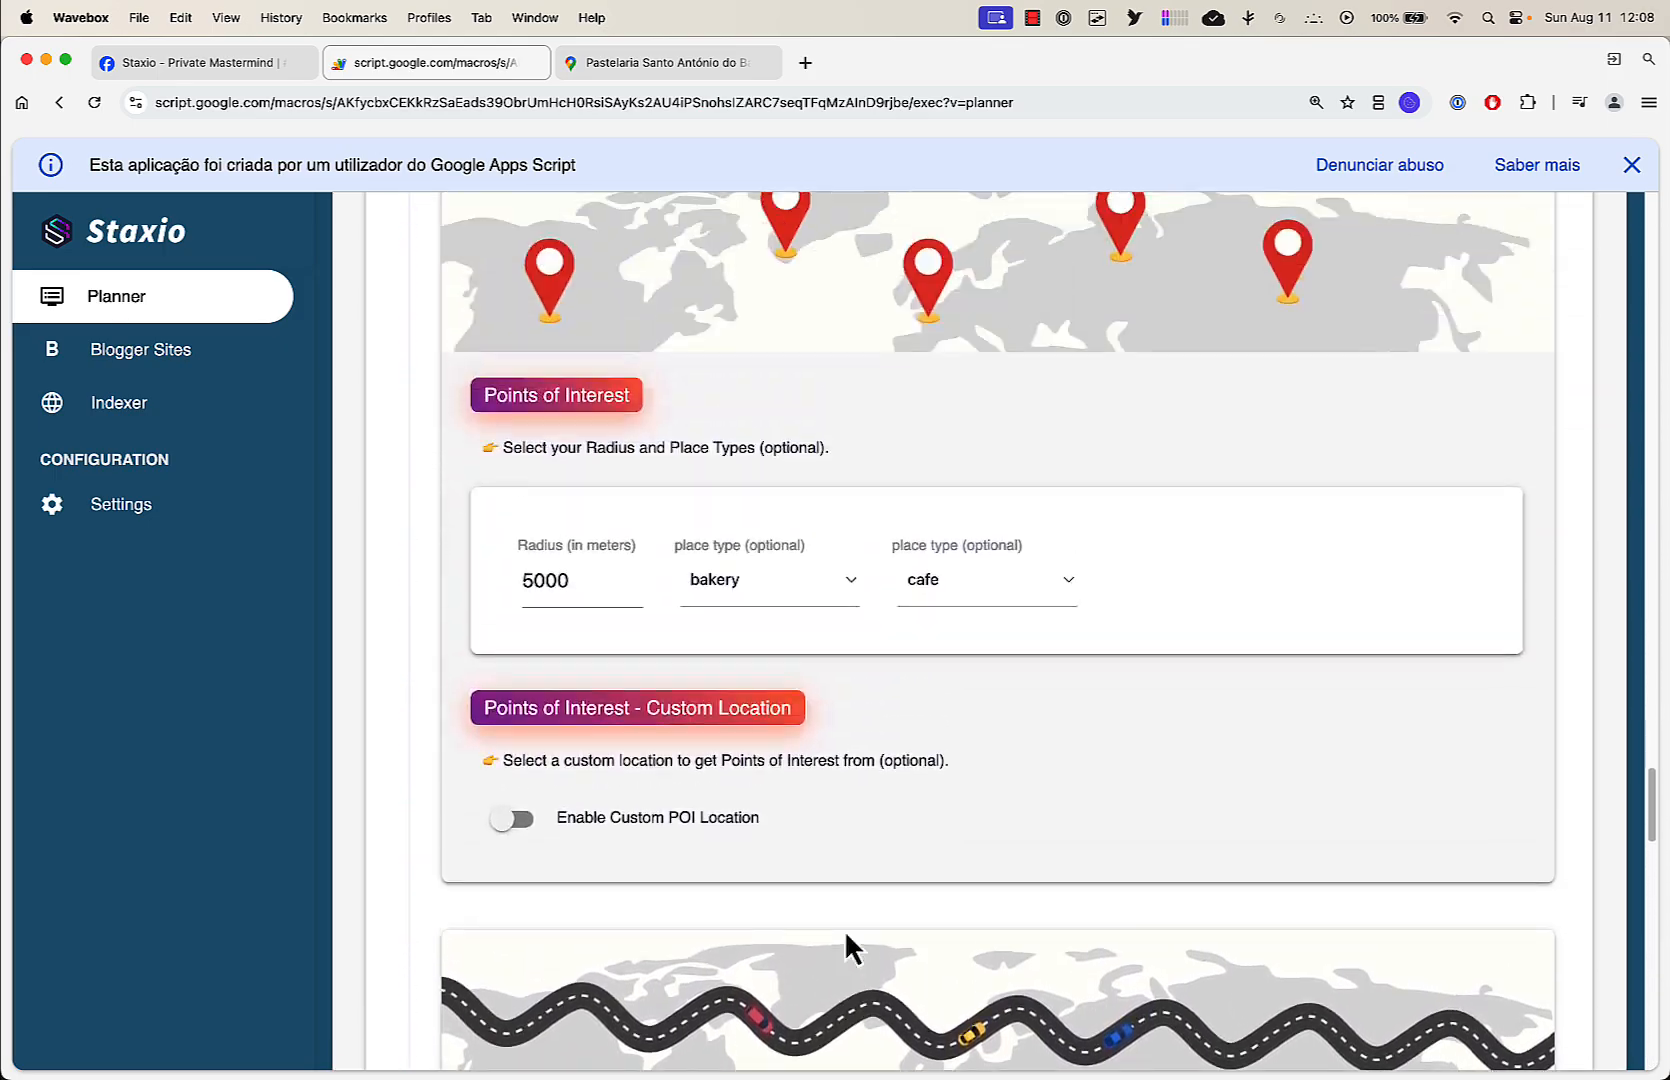
{"action": "scroll", "coordinate": [846, 941], "scroll_direction": "up", "scroll_amount": 20}
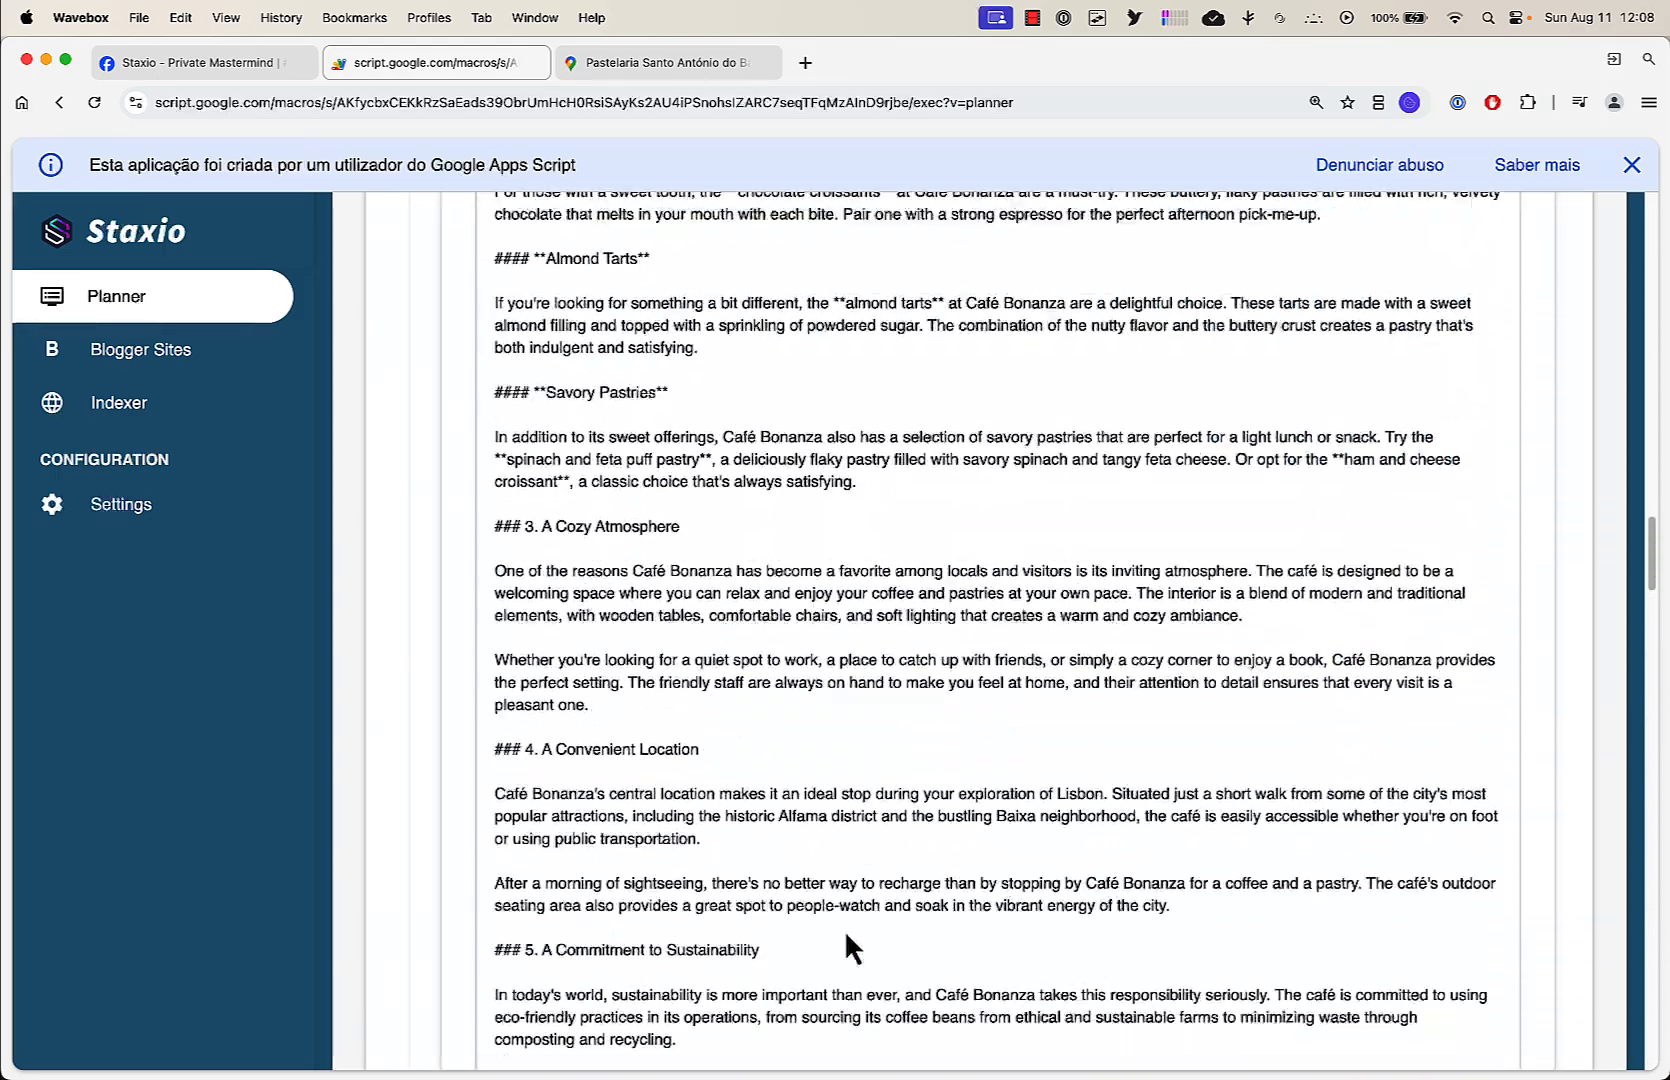
{"action": "scroll", "coordinate": [844, 929], "scroll_direction": "up", "scroll_amount": 20}
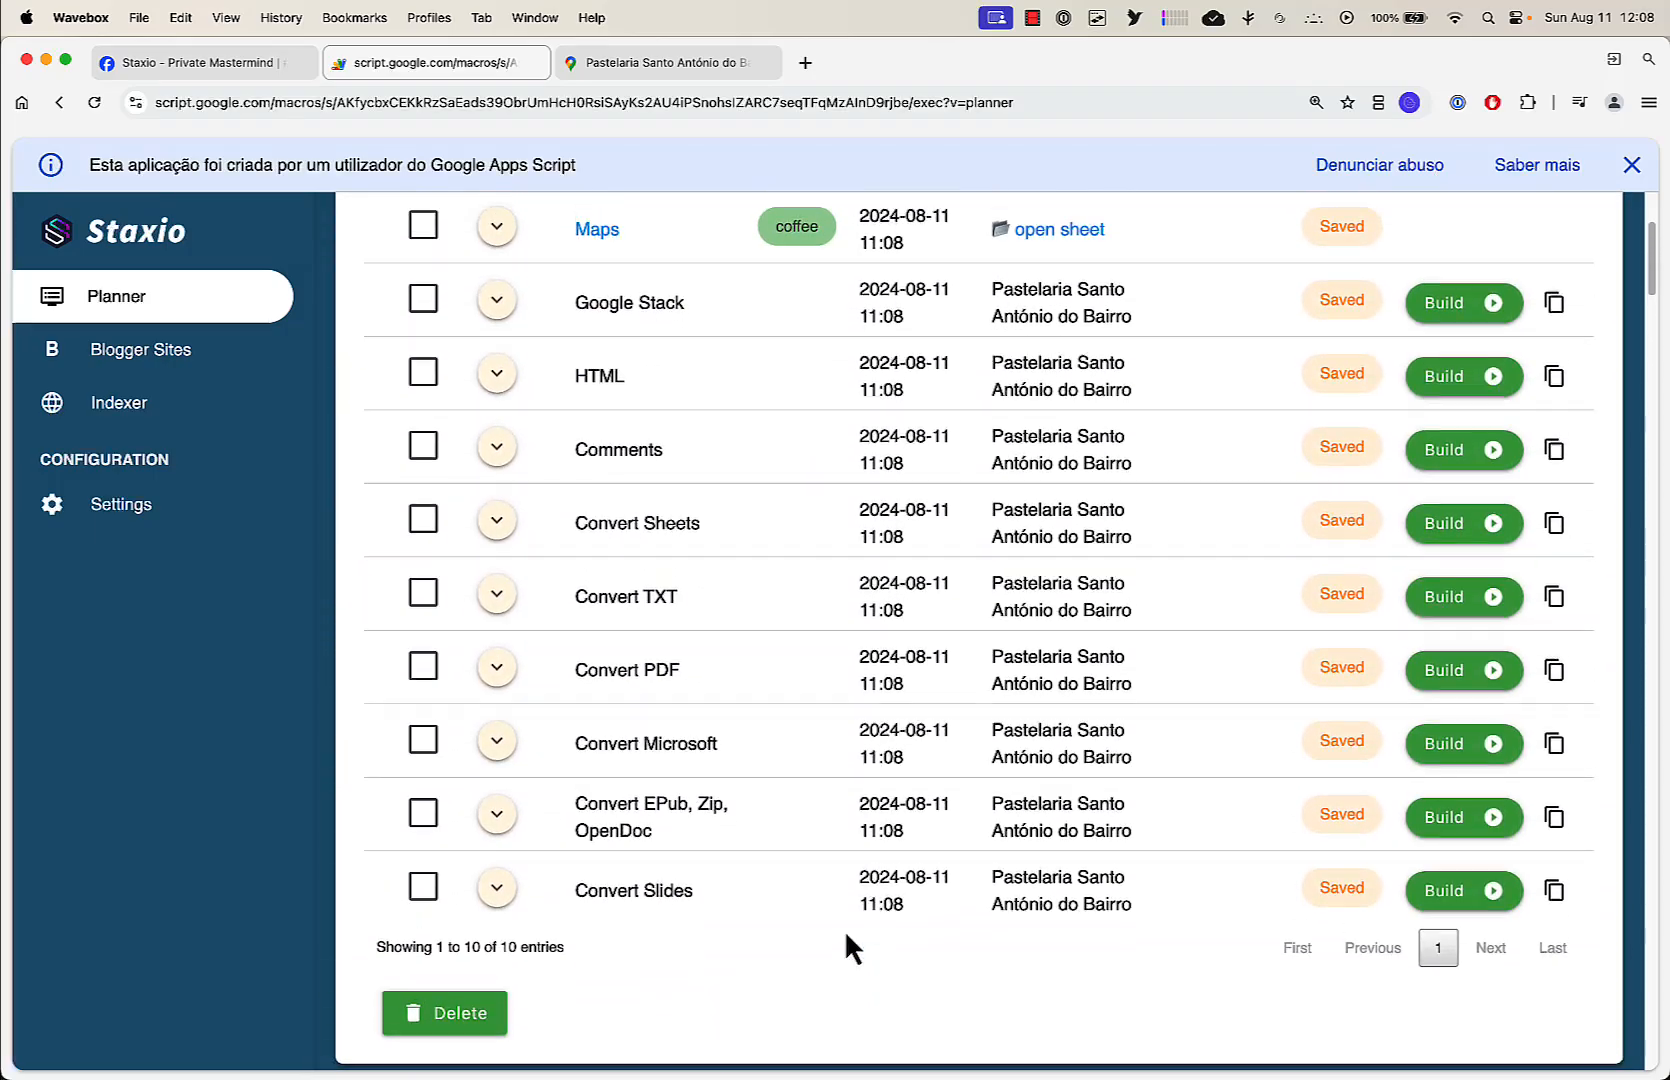
Examine the planner's project list, from the Maps project to Convert Slides, including the build status of each entry
{"action": "scroll", "coordinate": [844, 941], "scroll_direction": "down", "scroll_amount": 3}
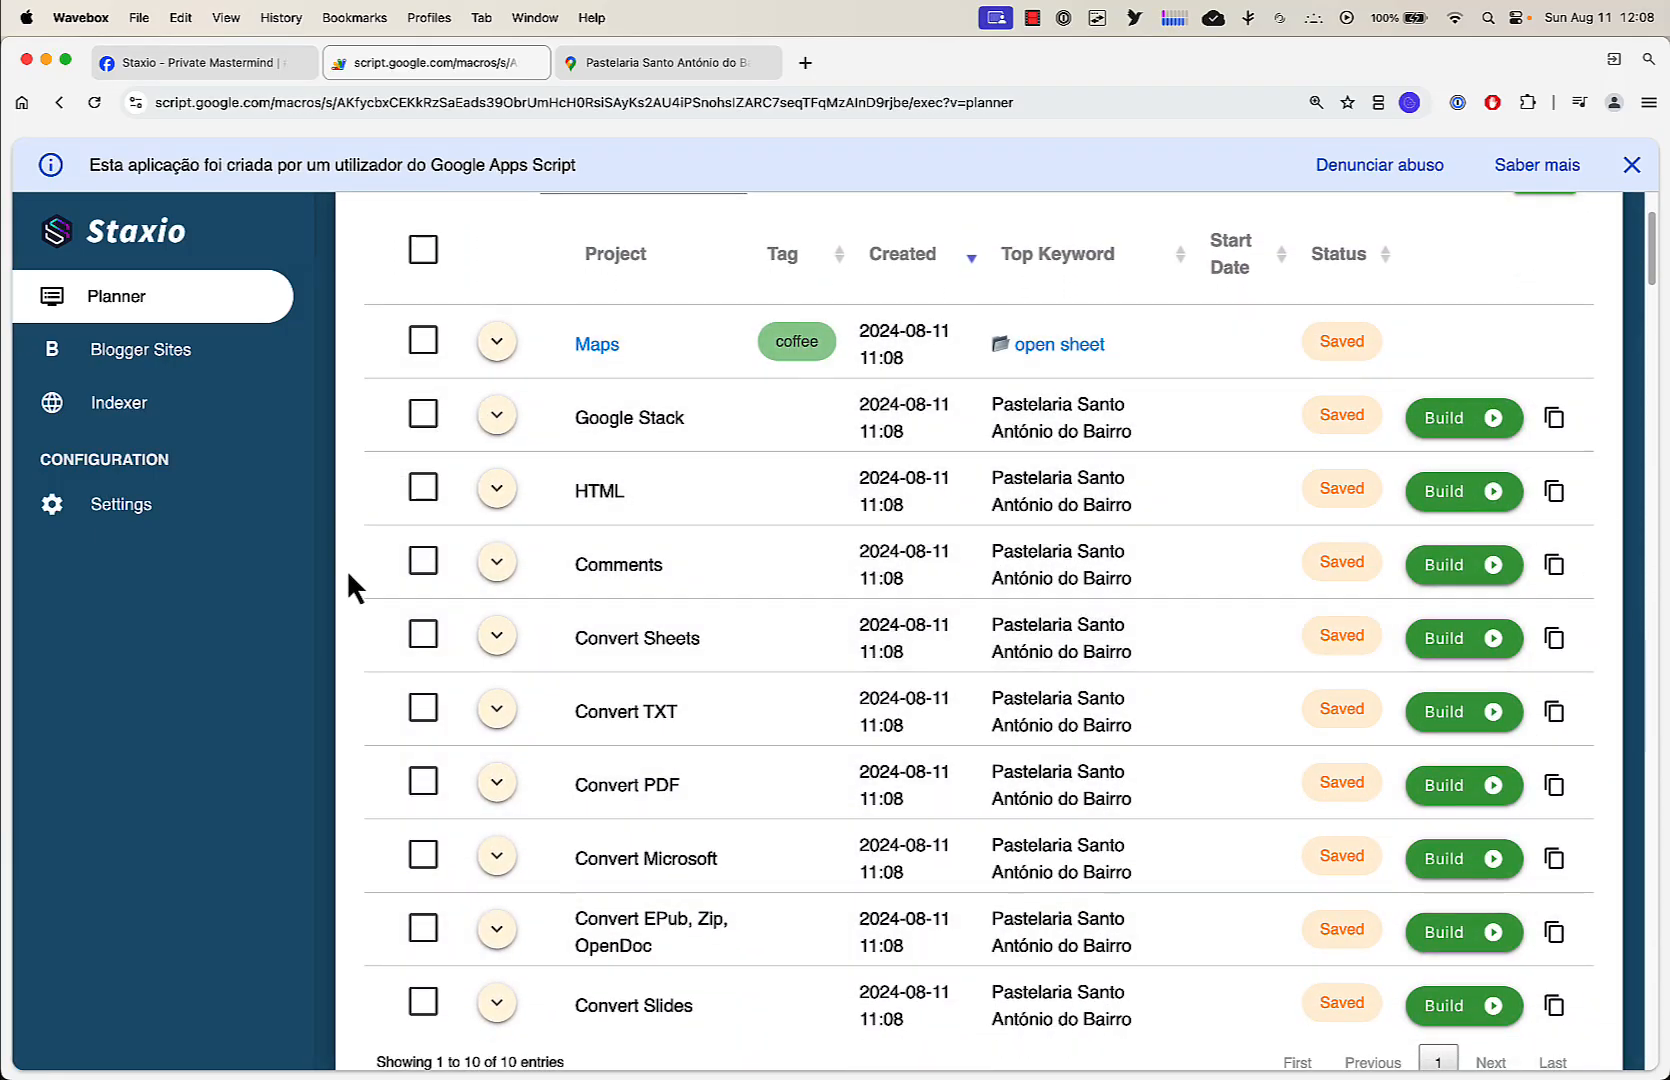
{"action": "scroll", "coordinate": [356, 597], "scroll_direction": "down", "scroll_amount": 1}
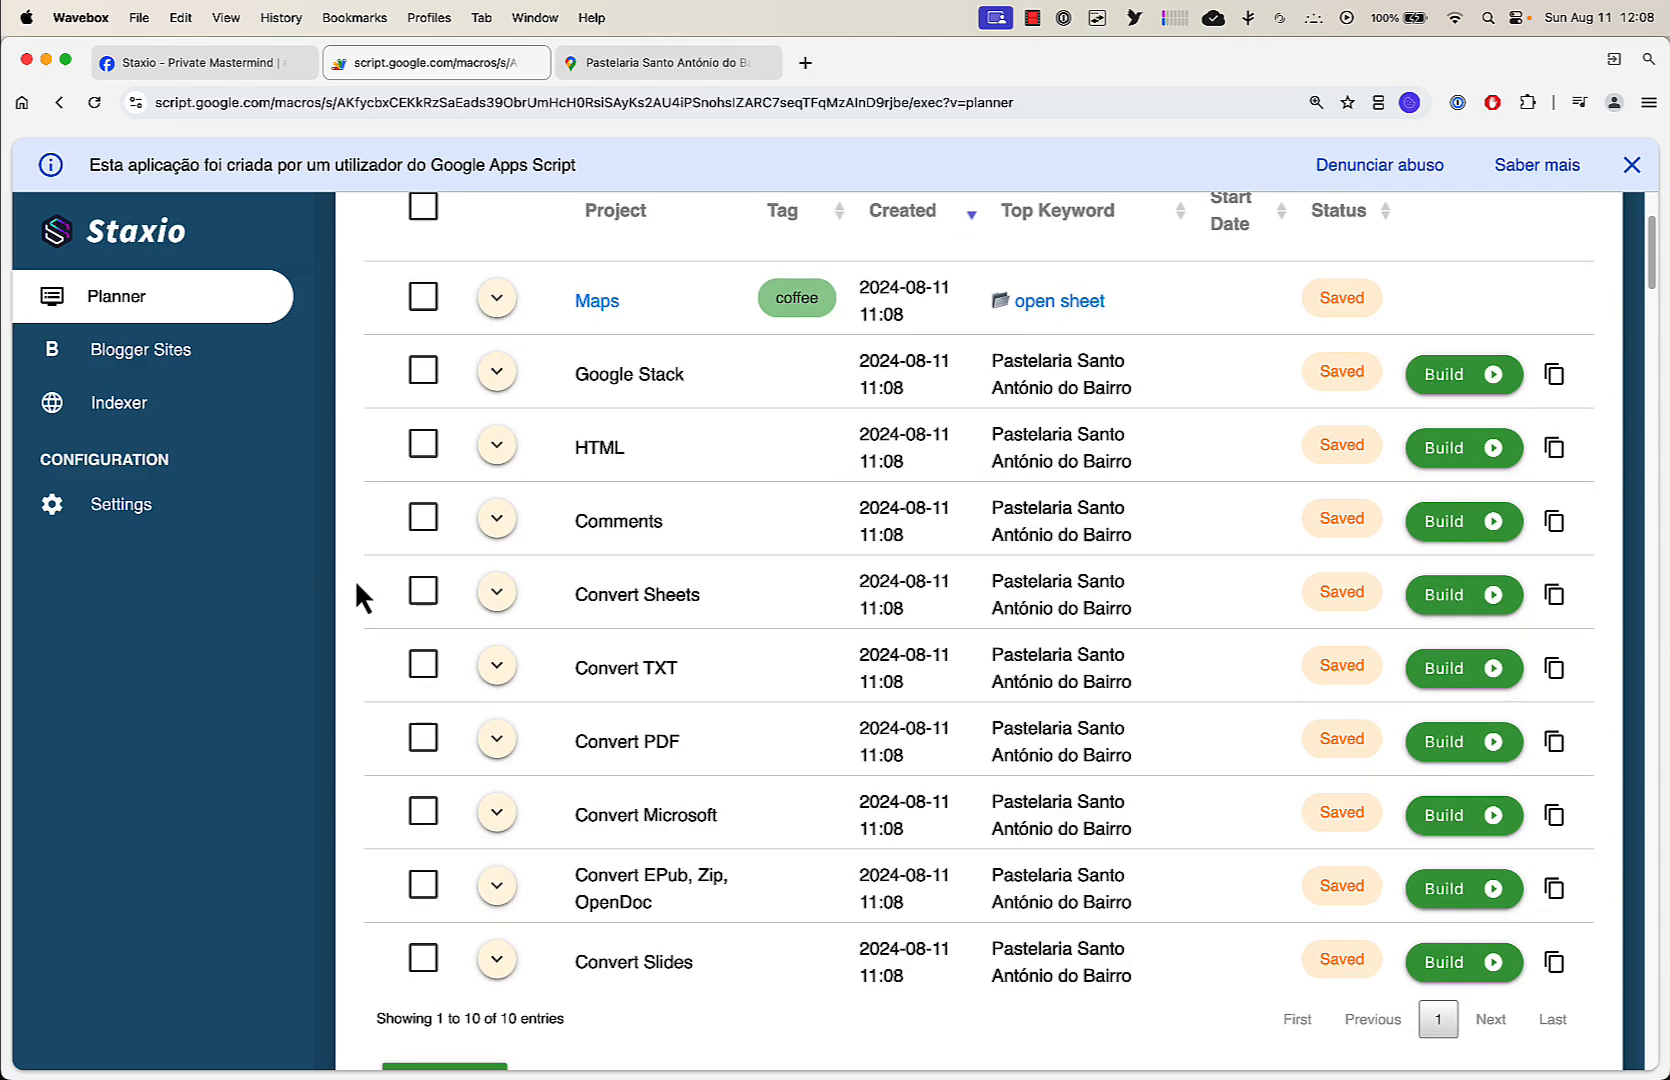
{"action": "key", "text": "super+minus"}
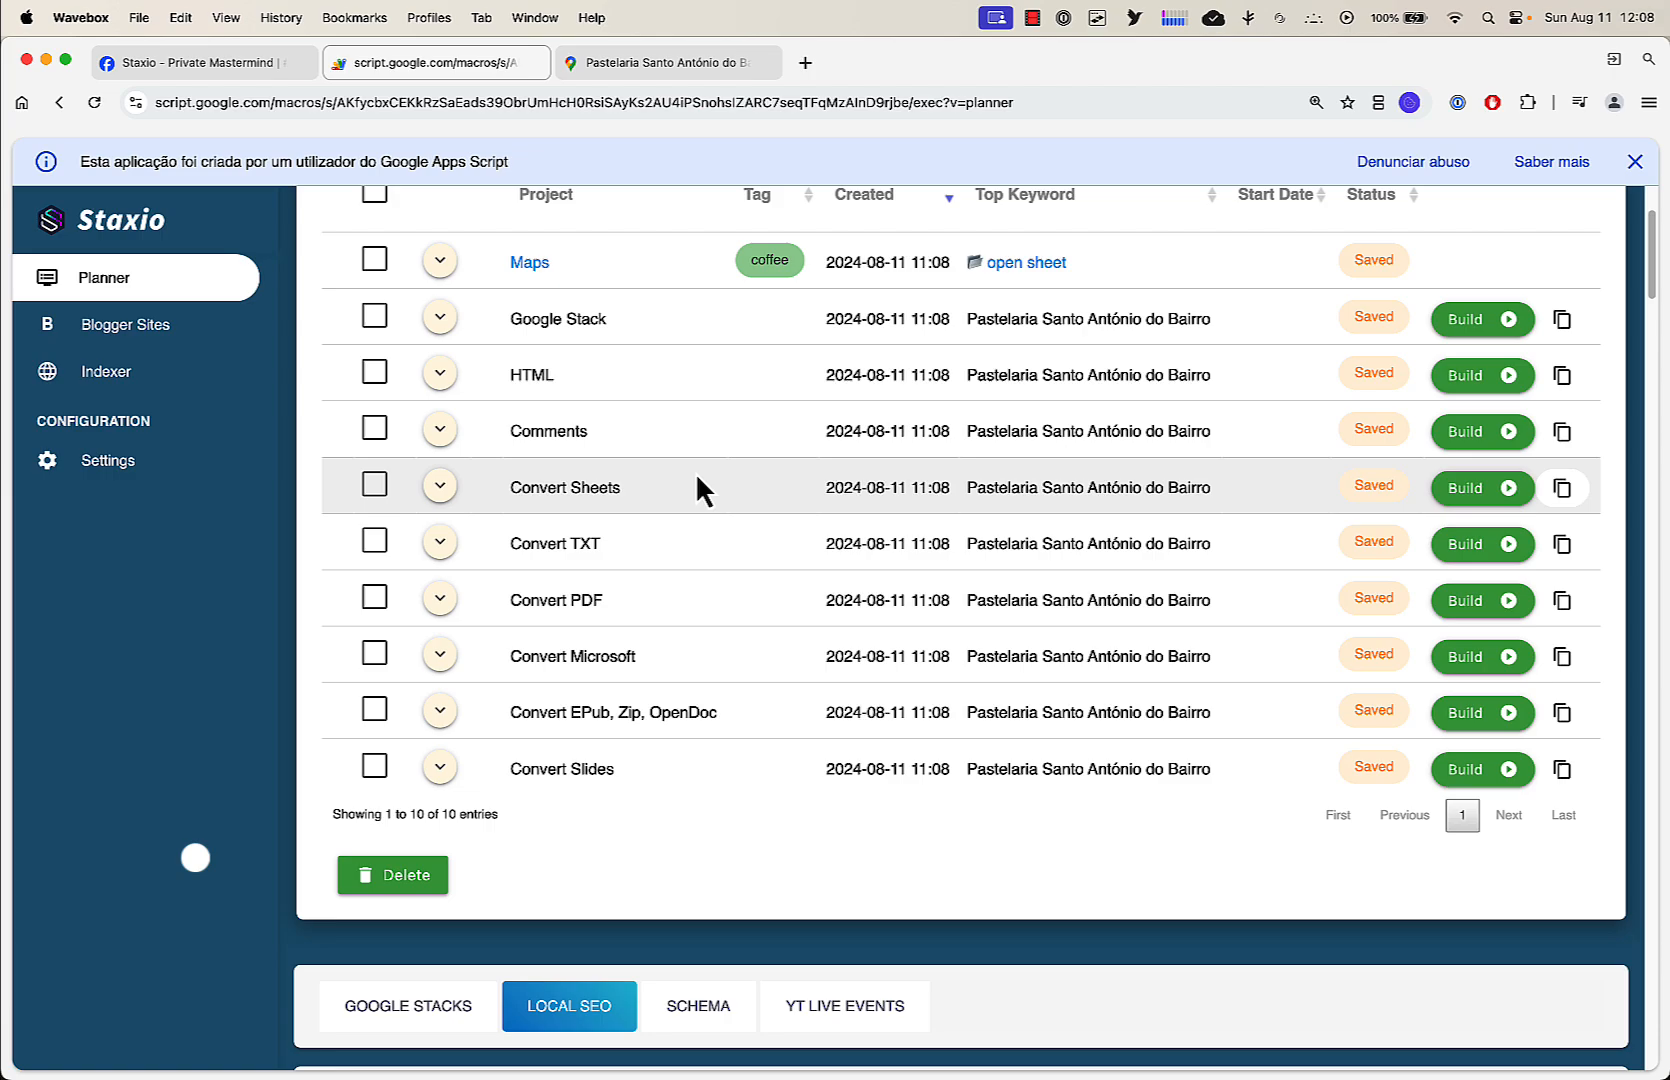
{"action": "scroll", "coordinate": [552, 254], "scroll_direction": "up", "scroll_amount": 3}
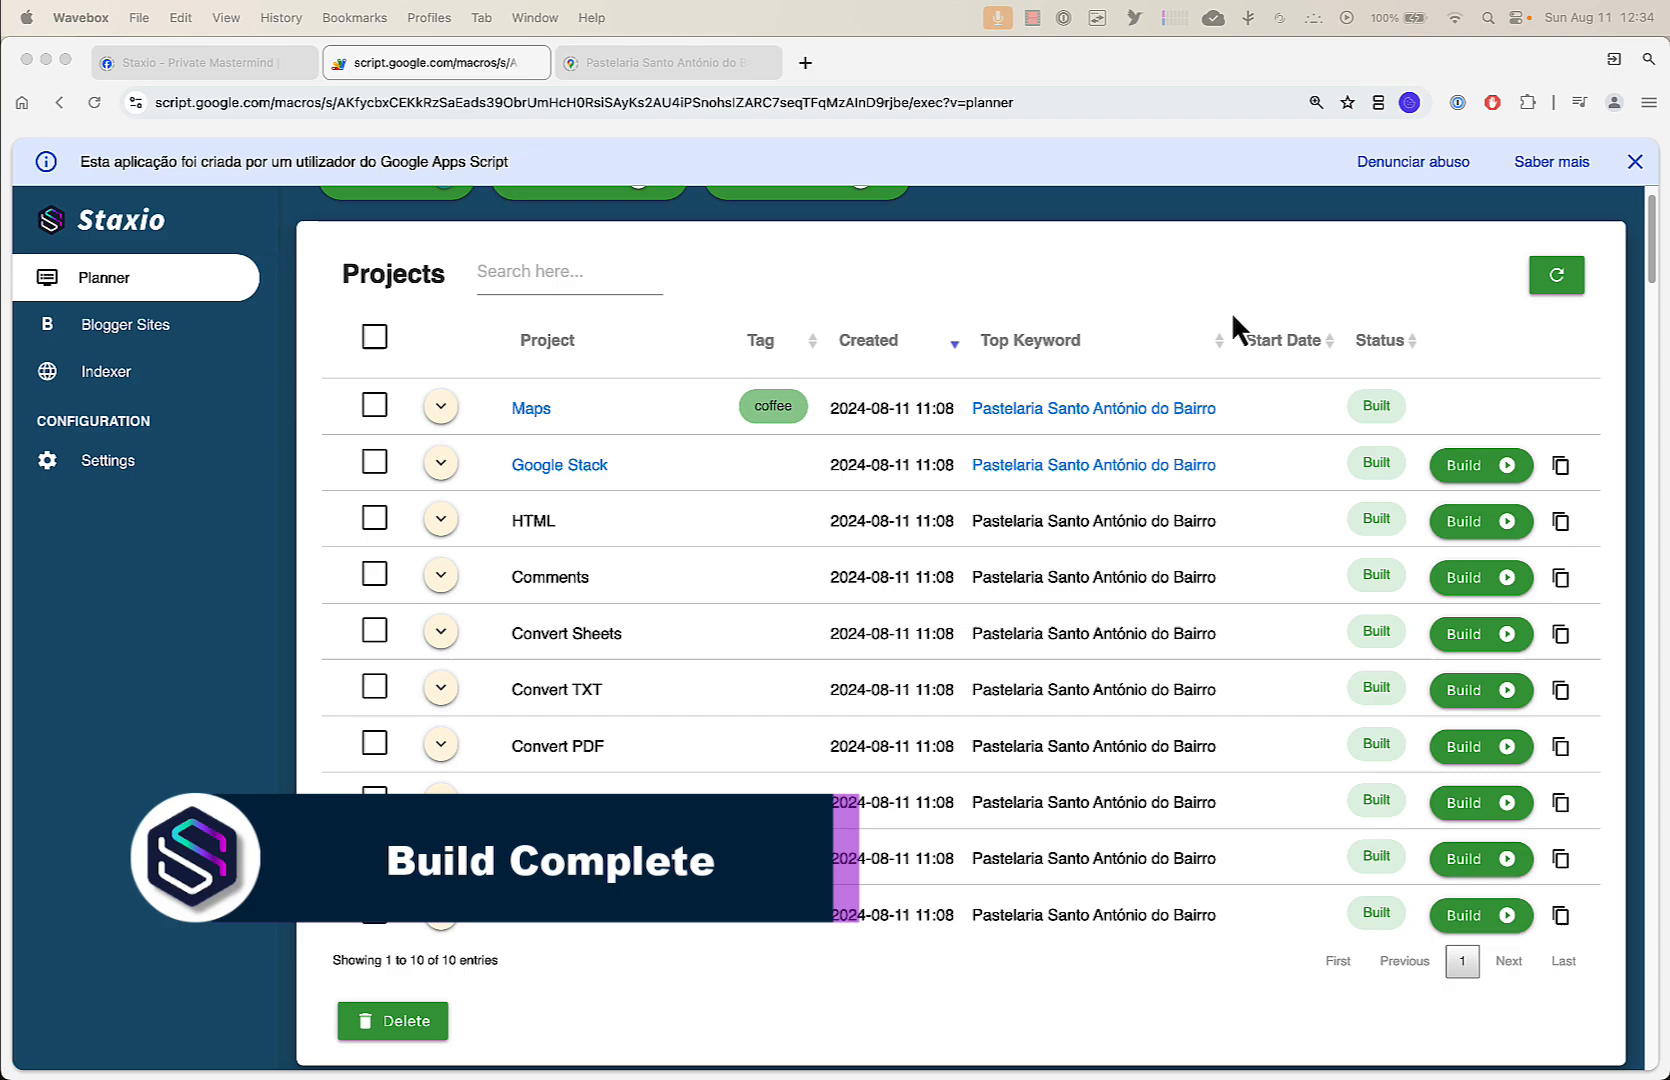
{"action": "scroll", "coordinate": [1232, 311], "scroll_direction": "up", "scroll_amount": 1}
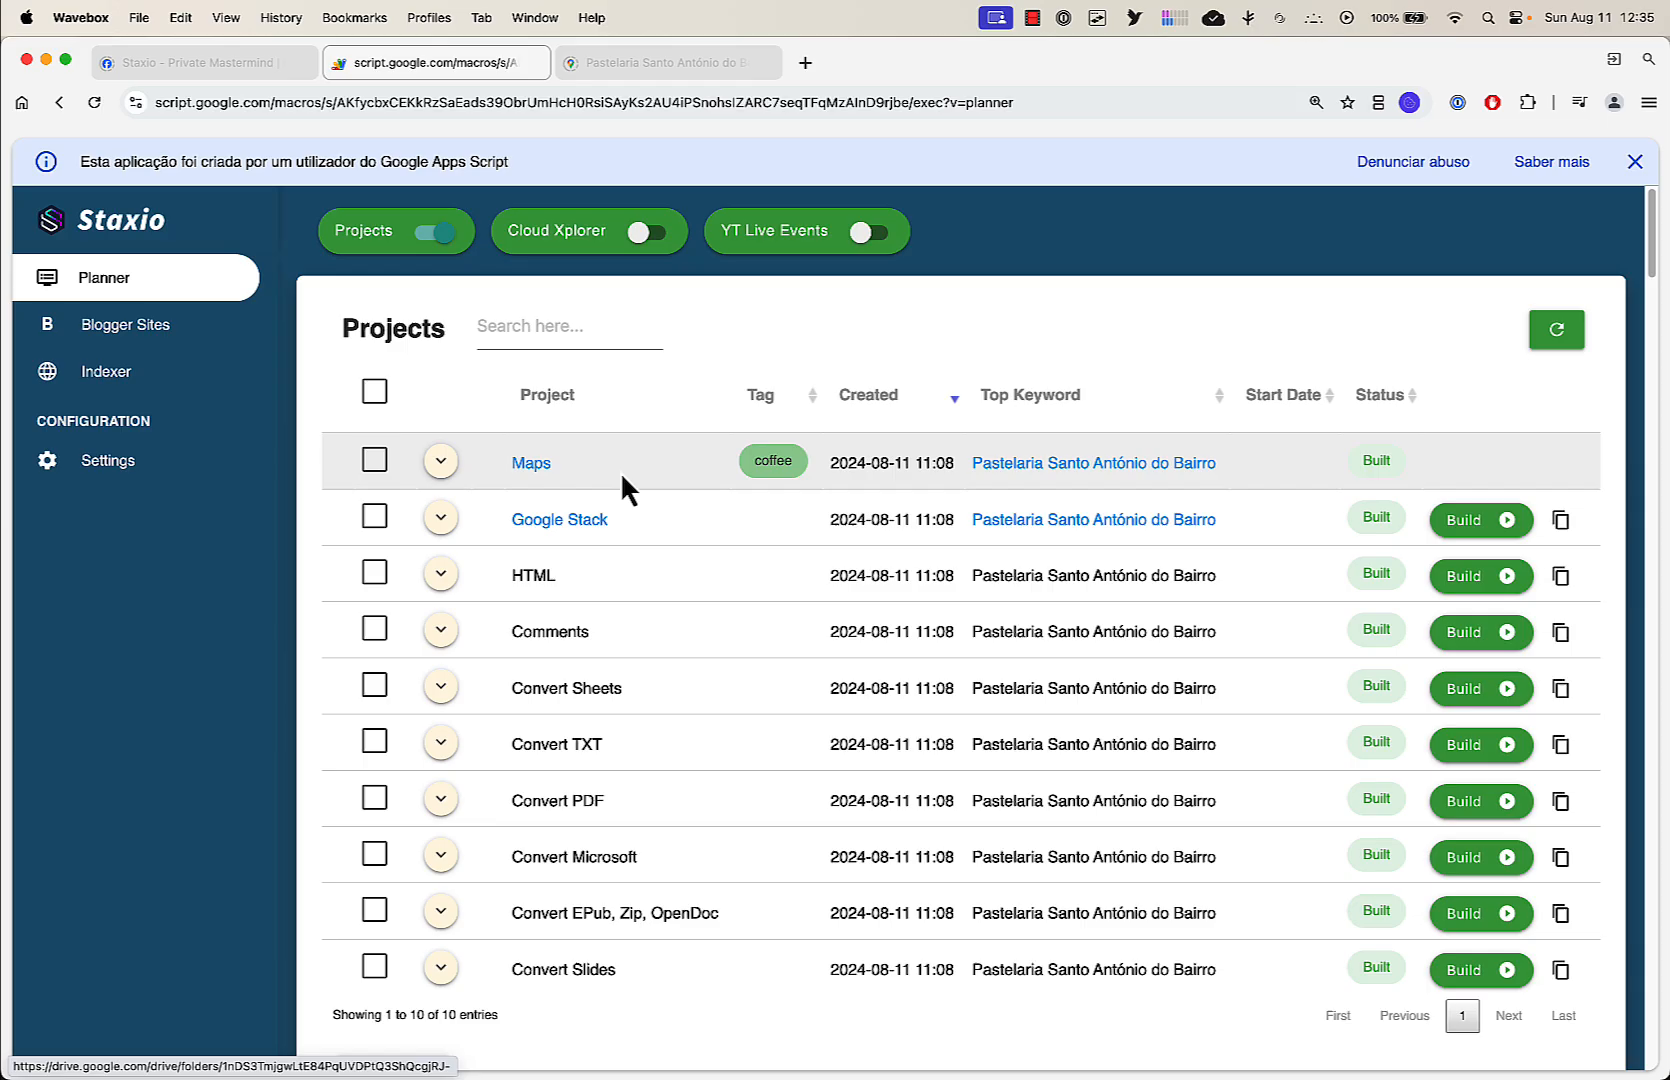
Examine the Build Map and Save To Planner options at the end of the Maps Builder form
{"action": "scroll", "coordinate": [701, 635], "scroll_direction": "down", "scroll_amount": 15}
{"action": "scroll", "coordinate": [701, 628], "scroll_direction": "down", "scroll_amount": 20}
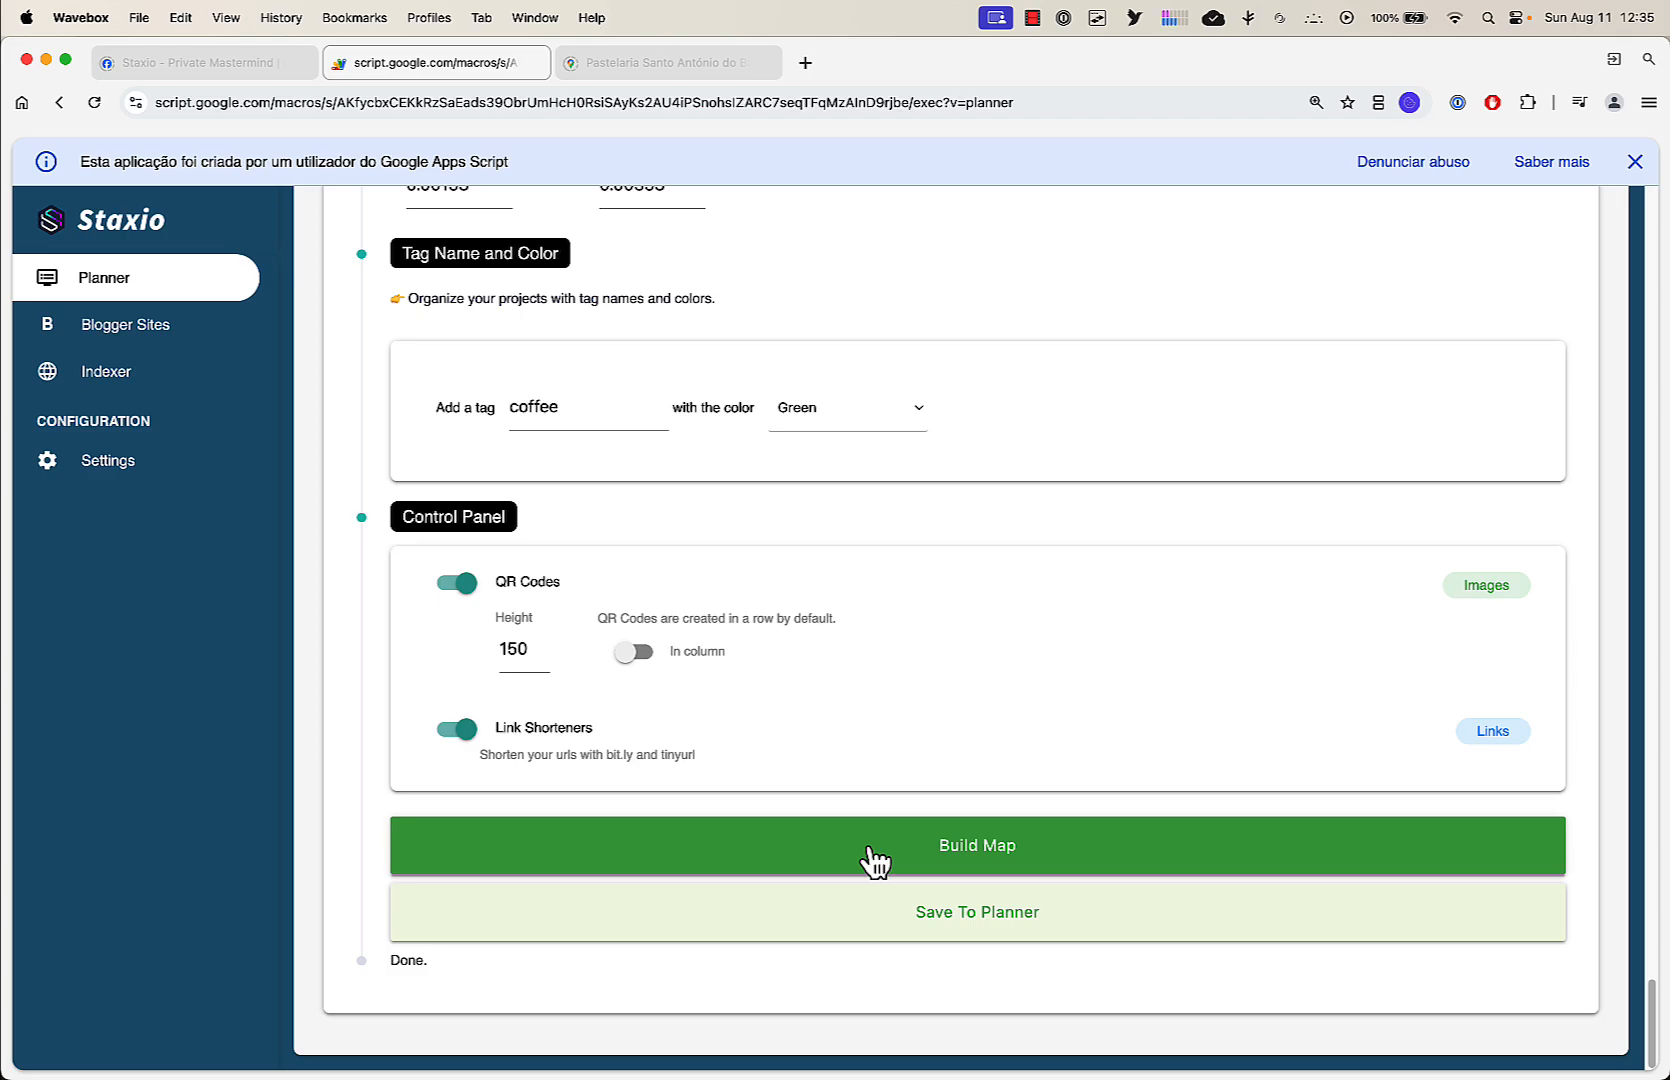
{"action": "left_click", "coordinate": [845, 922]}
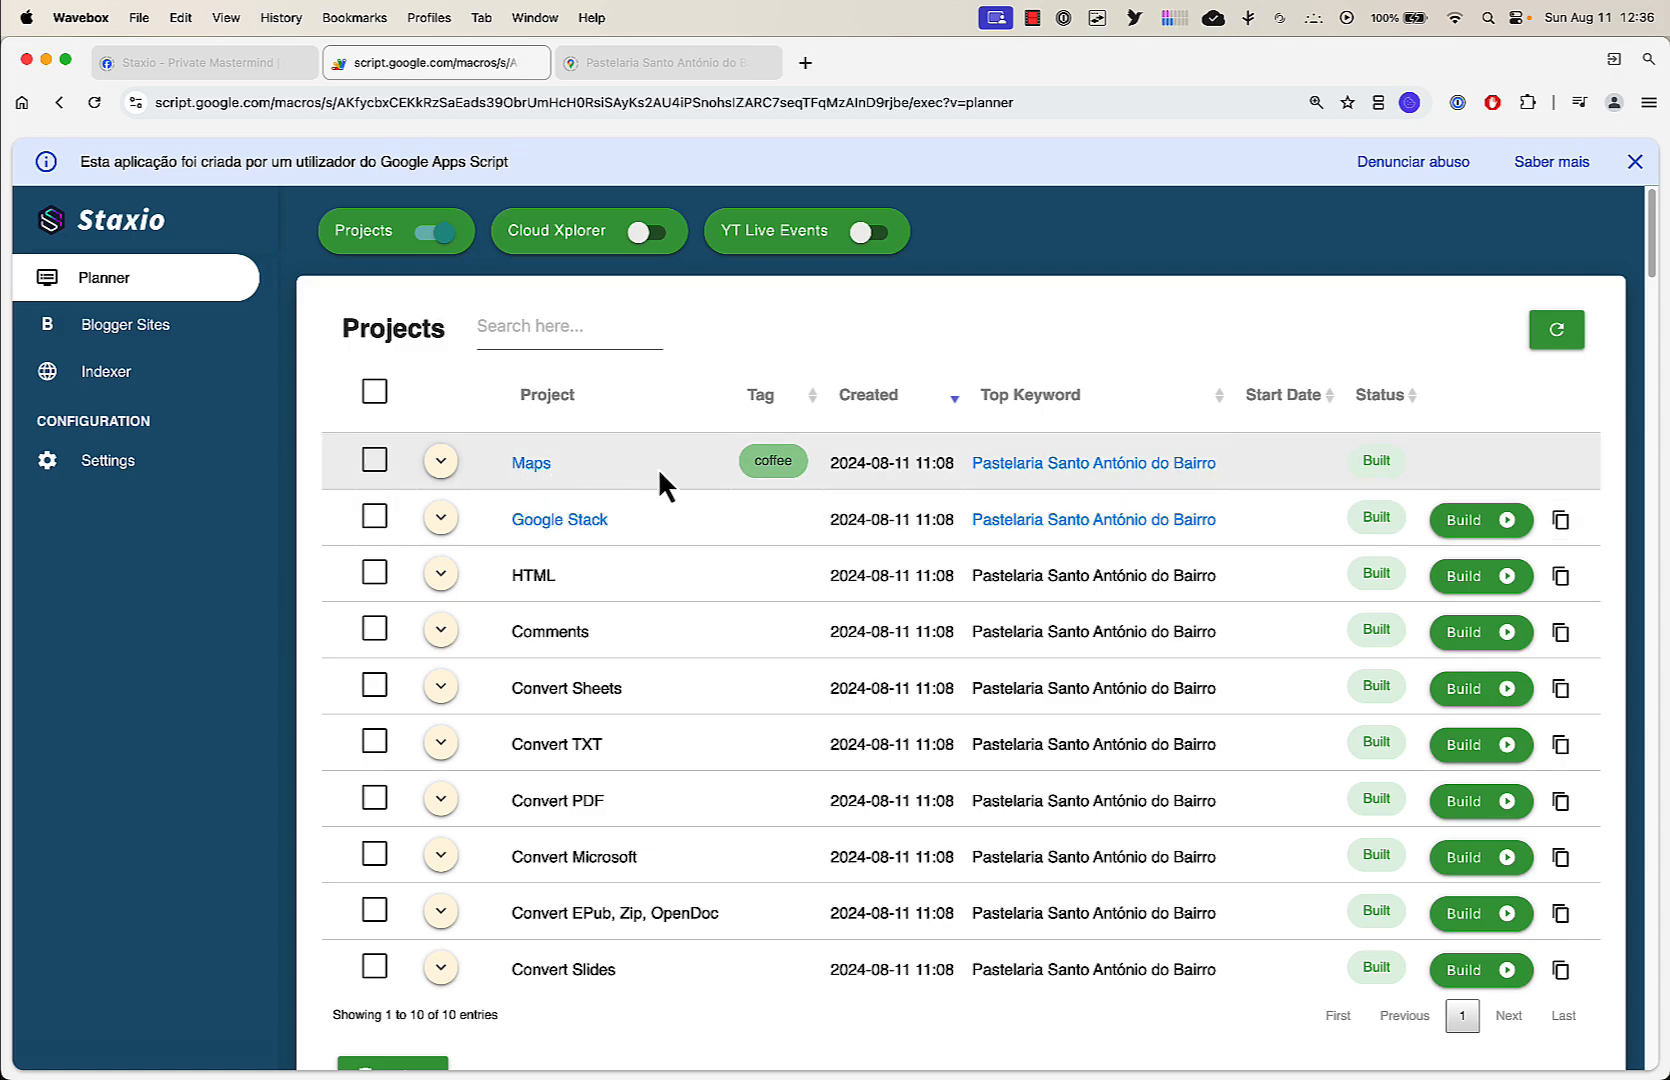
Open the Google Drive folders of the Maps and Google Stack projects, returning to the Staxio project list after each
{"action": "left_click", "coordinate": [531, 463]}
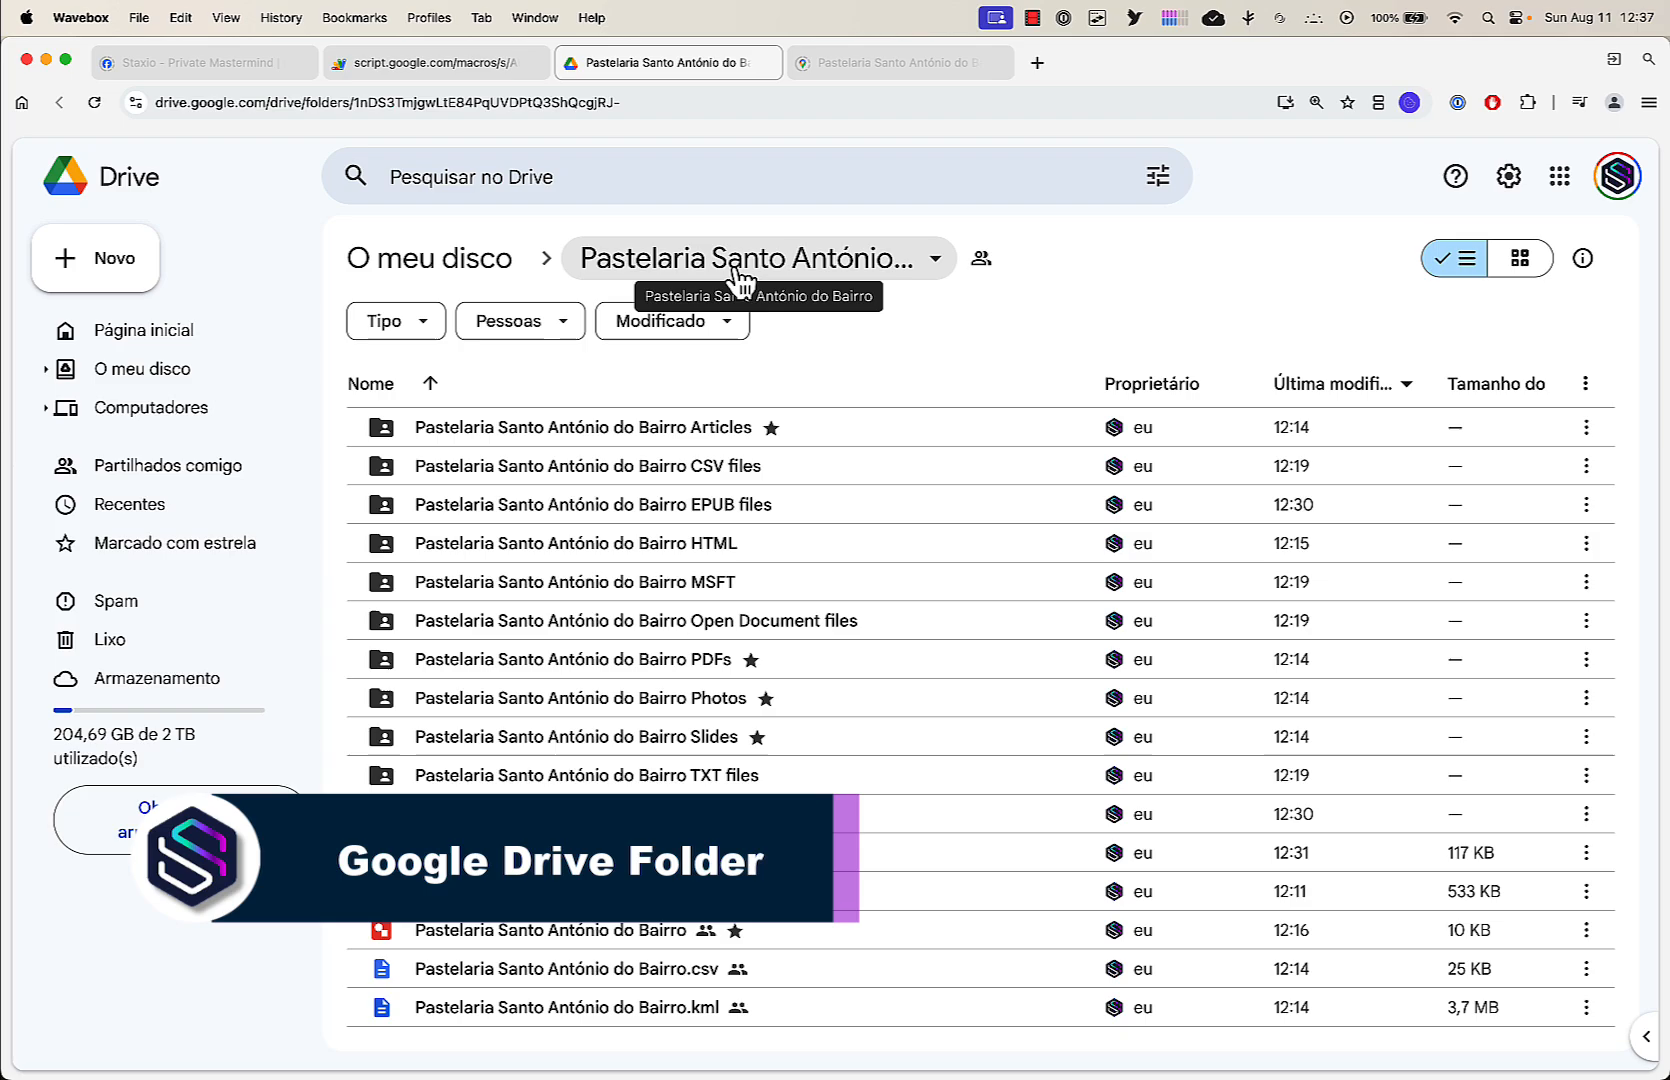
{"action": "left_click", "coordinate": [464, 68]}
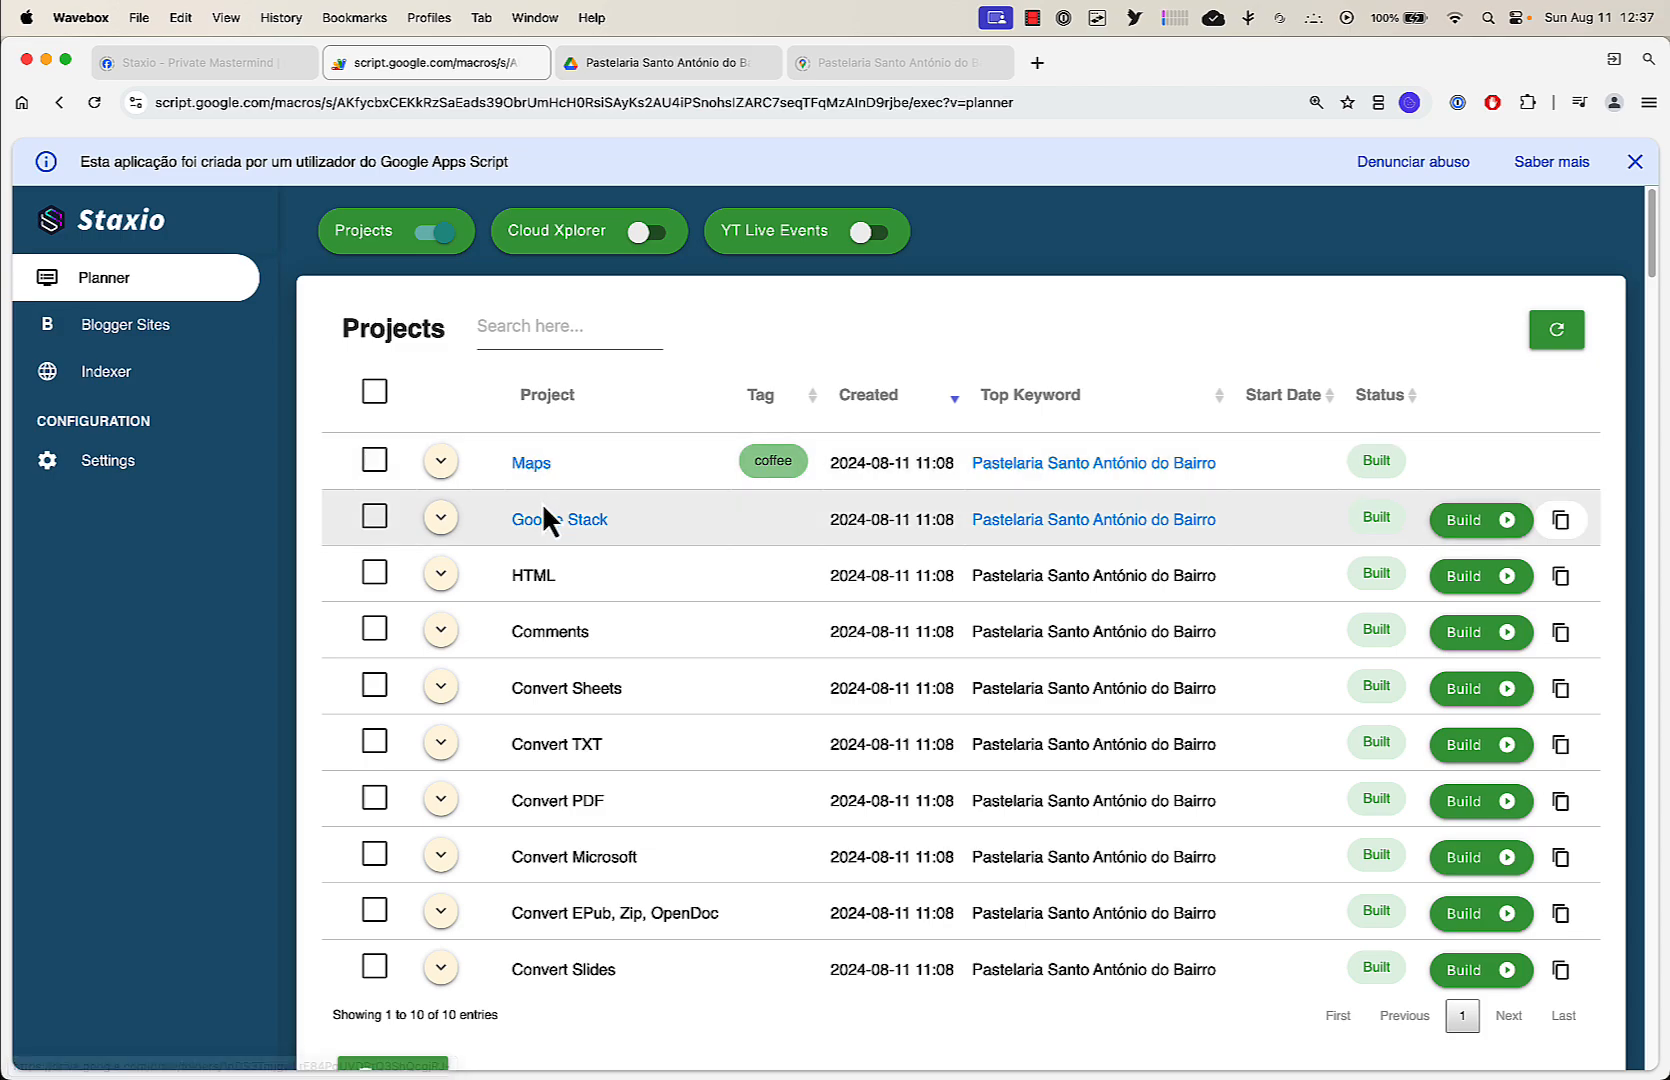
{"action": "left_click", "coordinate": [568, 521]}
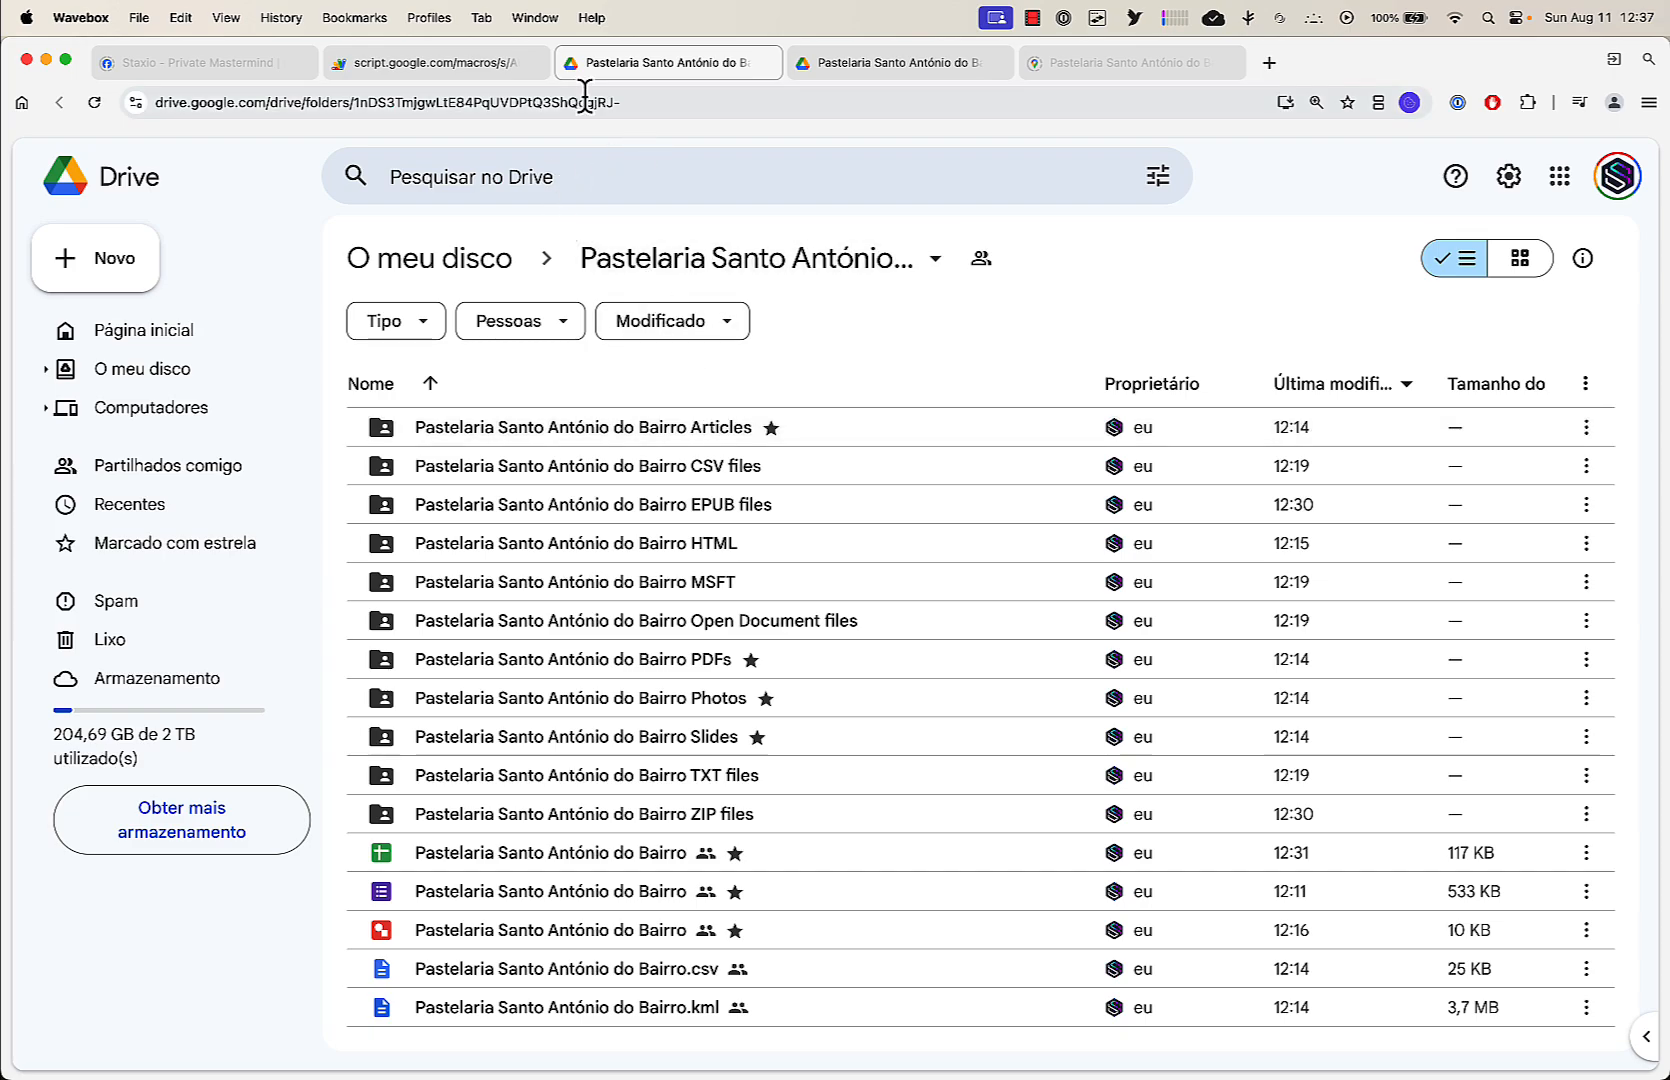
{"action": "left_click", "coordinate": [478, 66]}
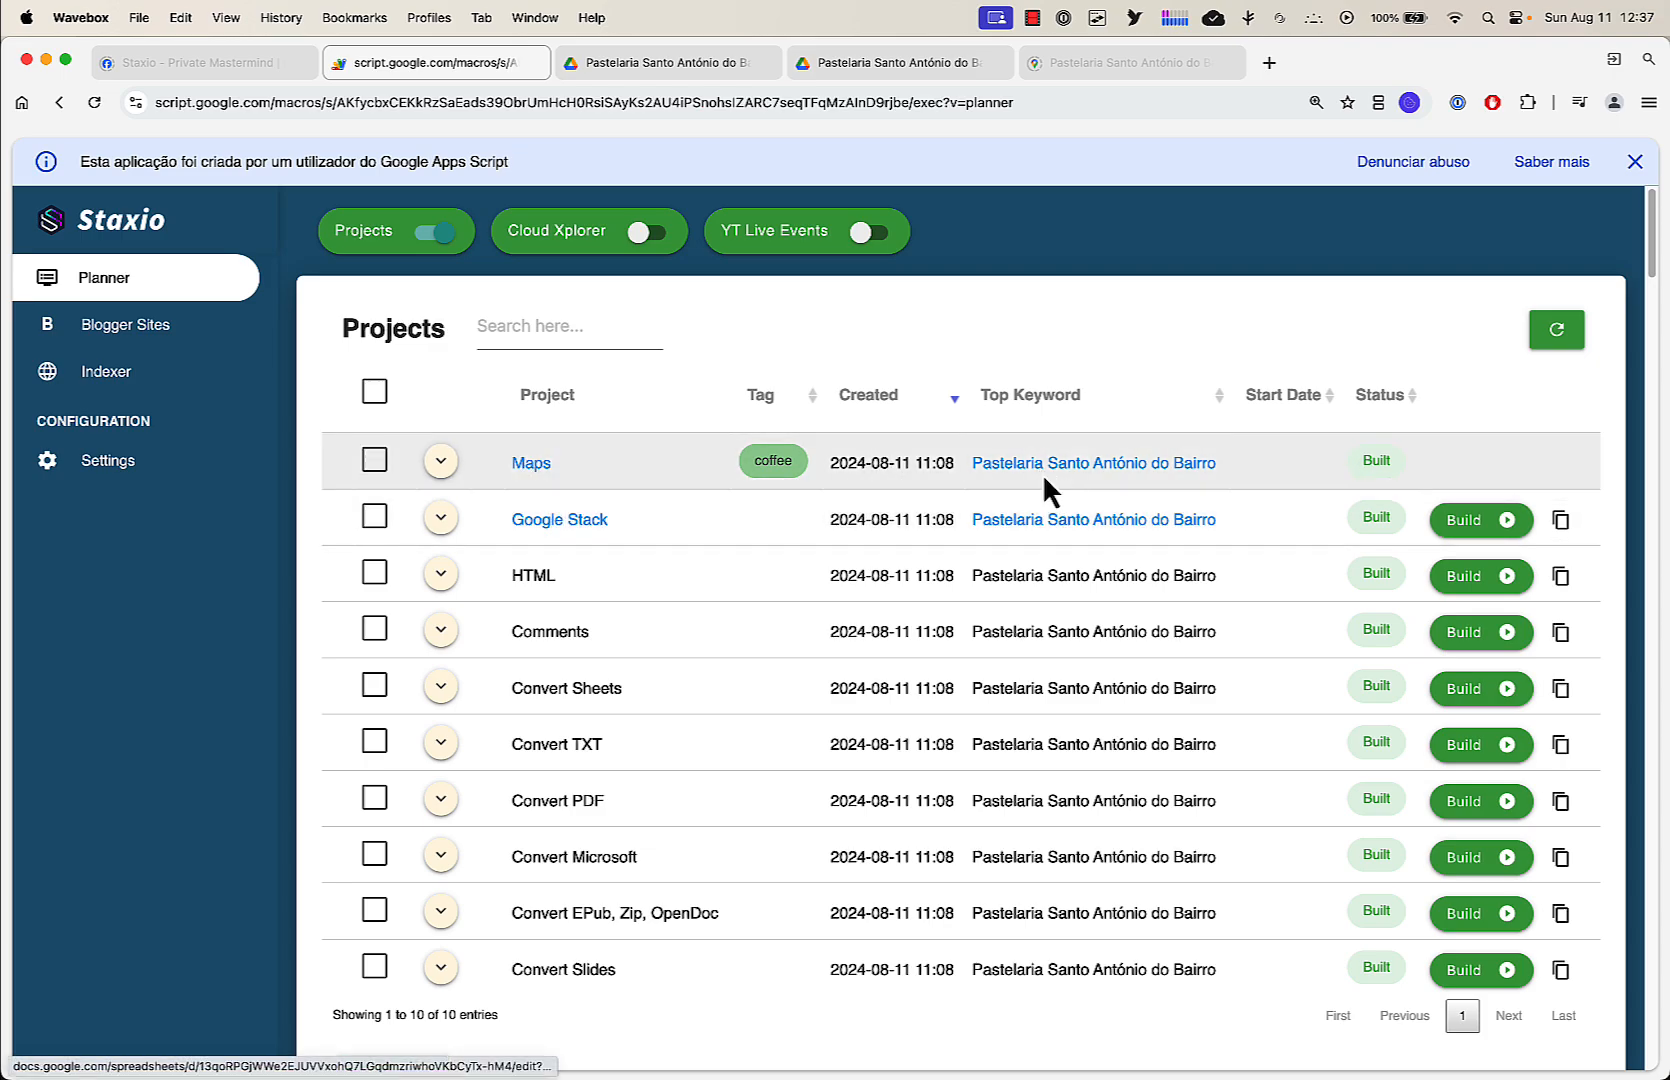
Open the Google spreadsheet of the Maps project to view its photos, QR codes and business details
{"action": "left_click", "coordinate": [1005, 465]}
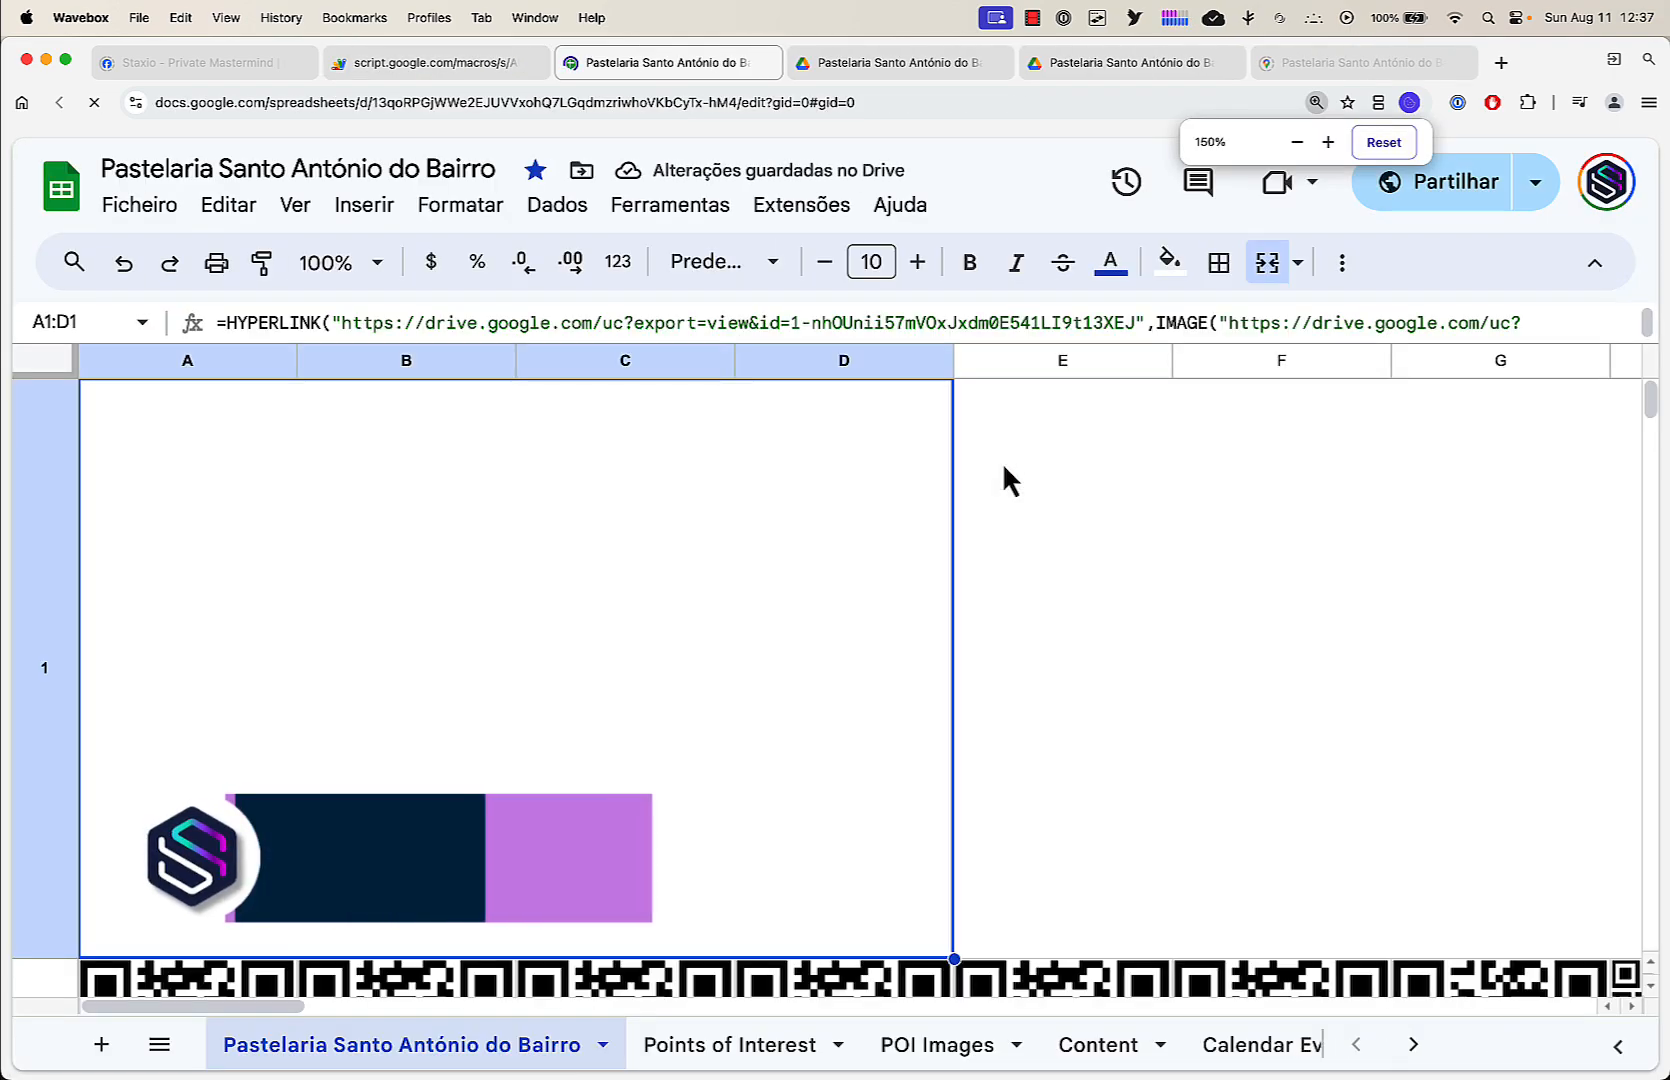
{"action": "key", "text": "super+minus"}
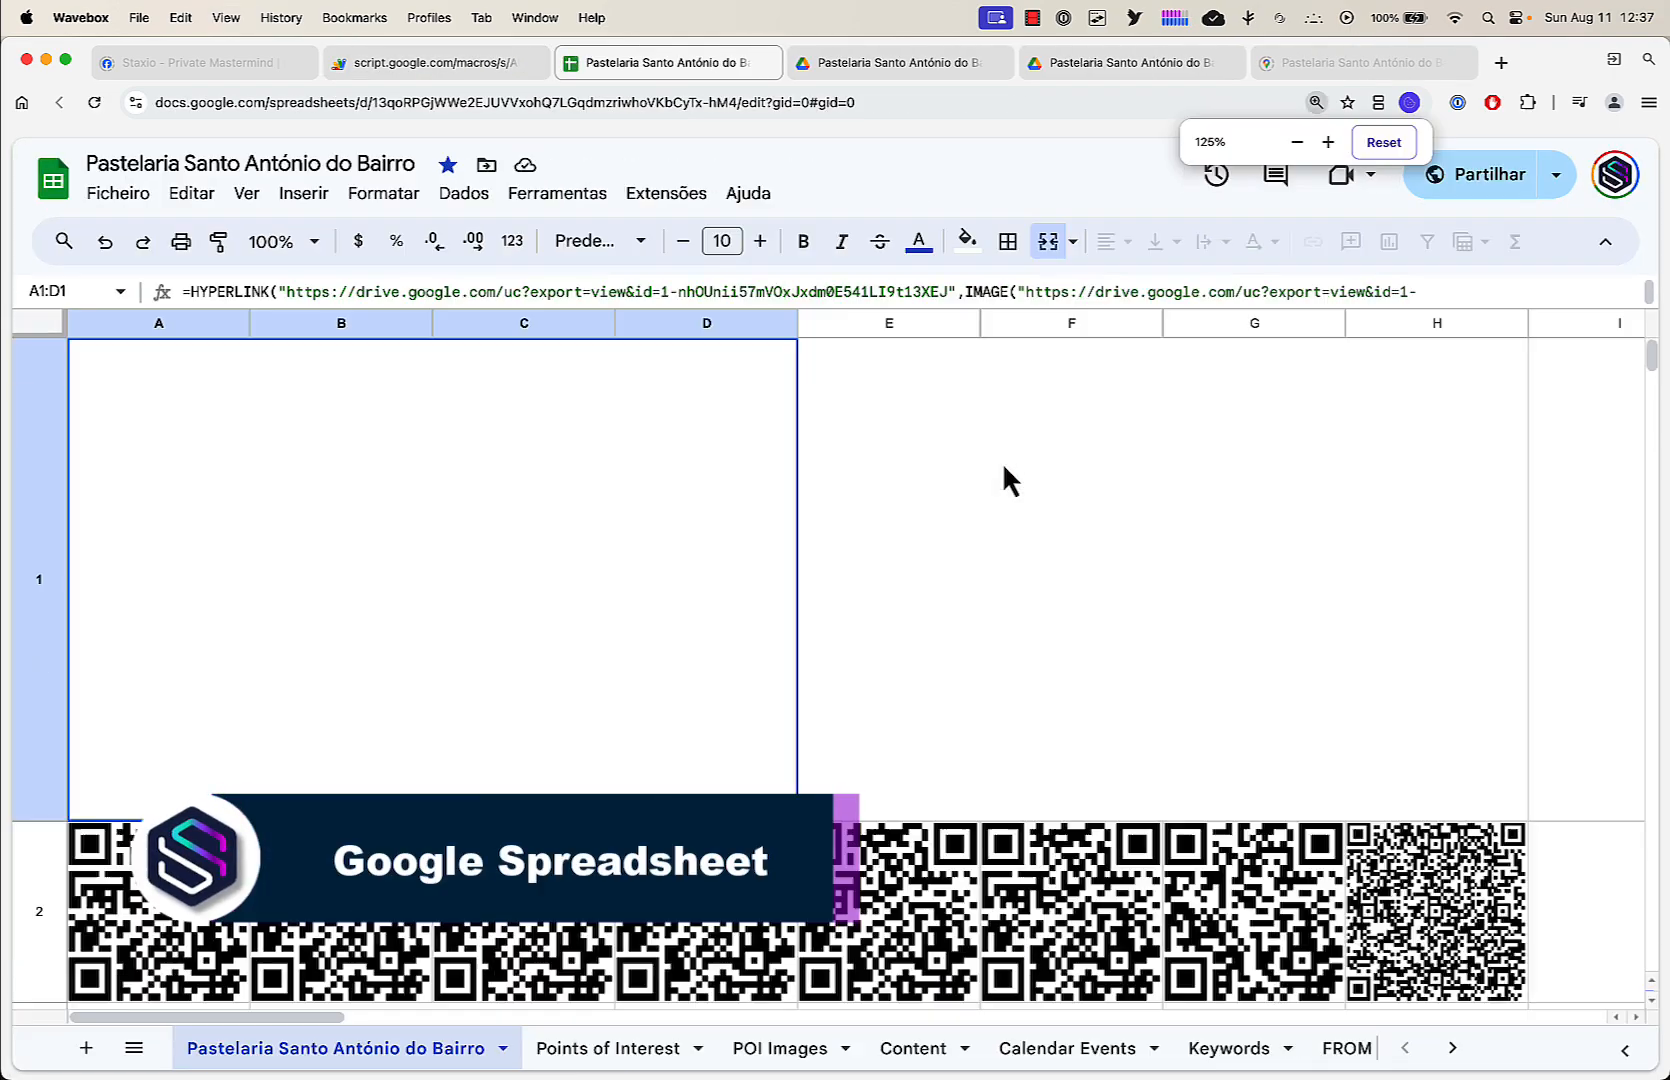
{"action": "key", "text": "super+minus"}
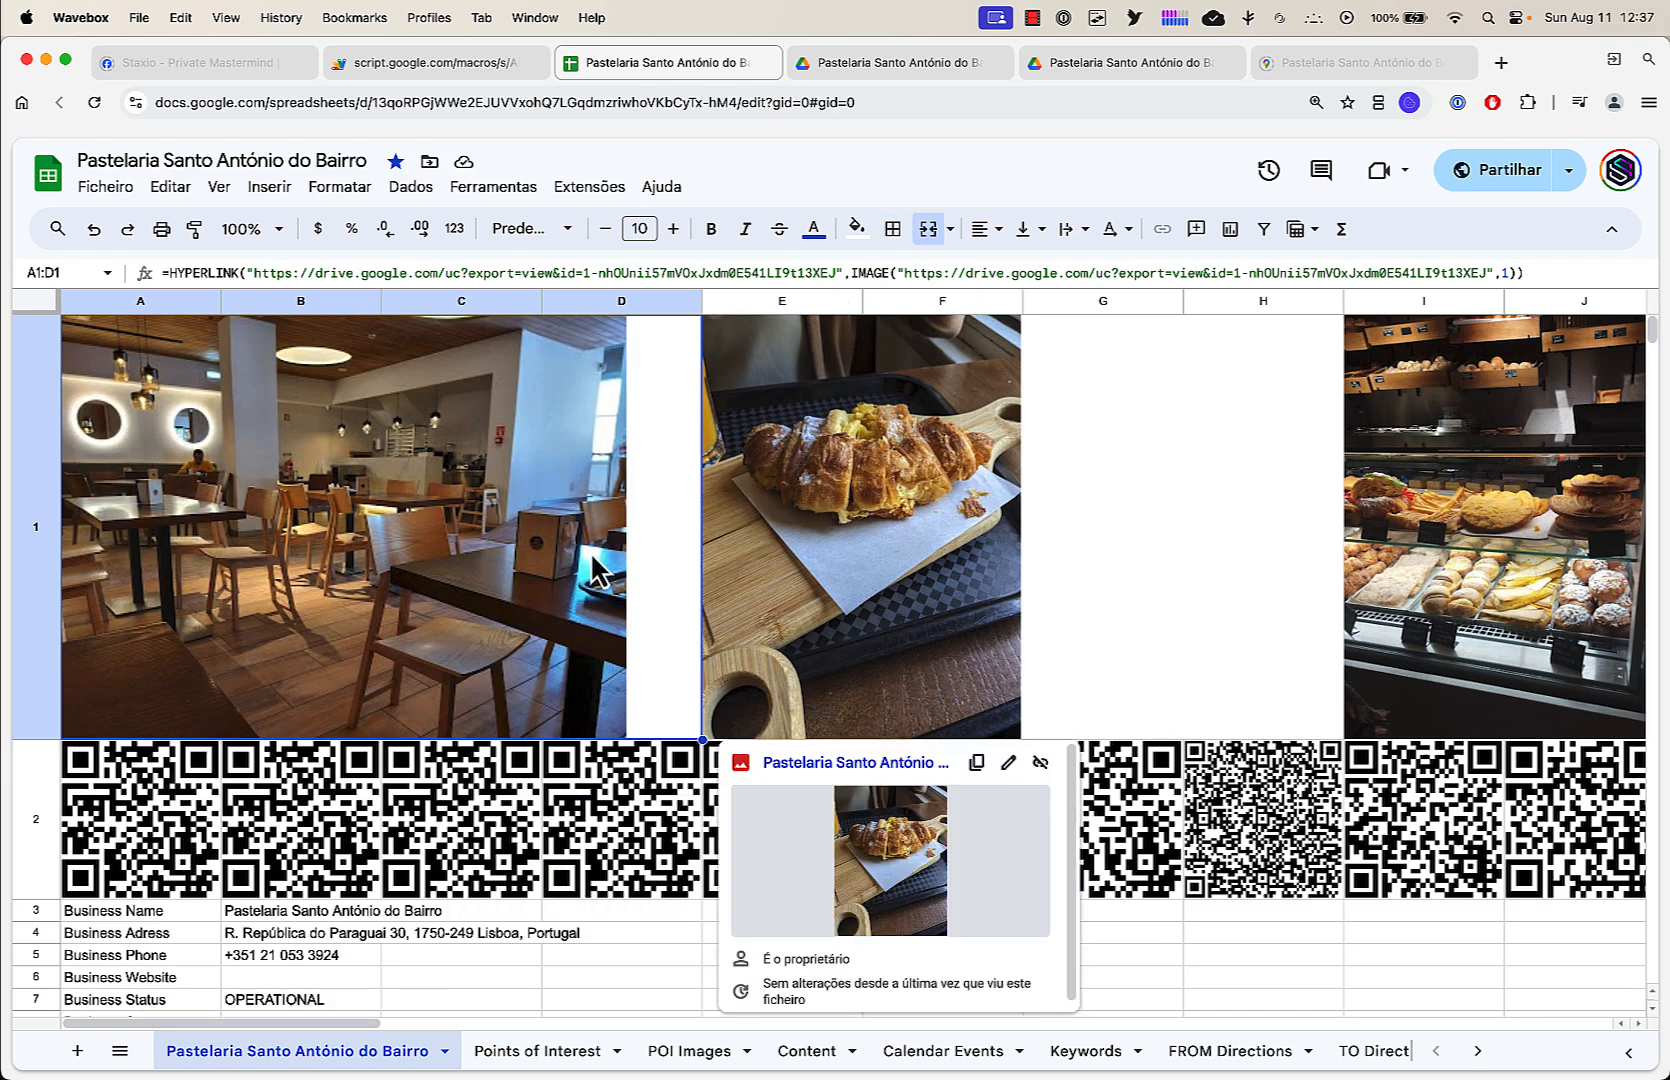
Return to the Staxio project list and open the spreadsheet linked to the Google Stack project
{"action": "left_click", "coordinate": [494, 66]}
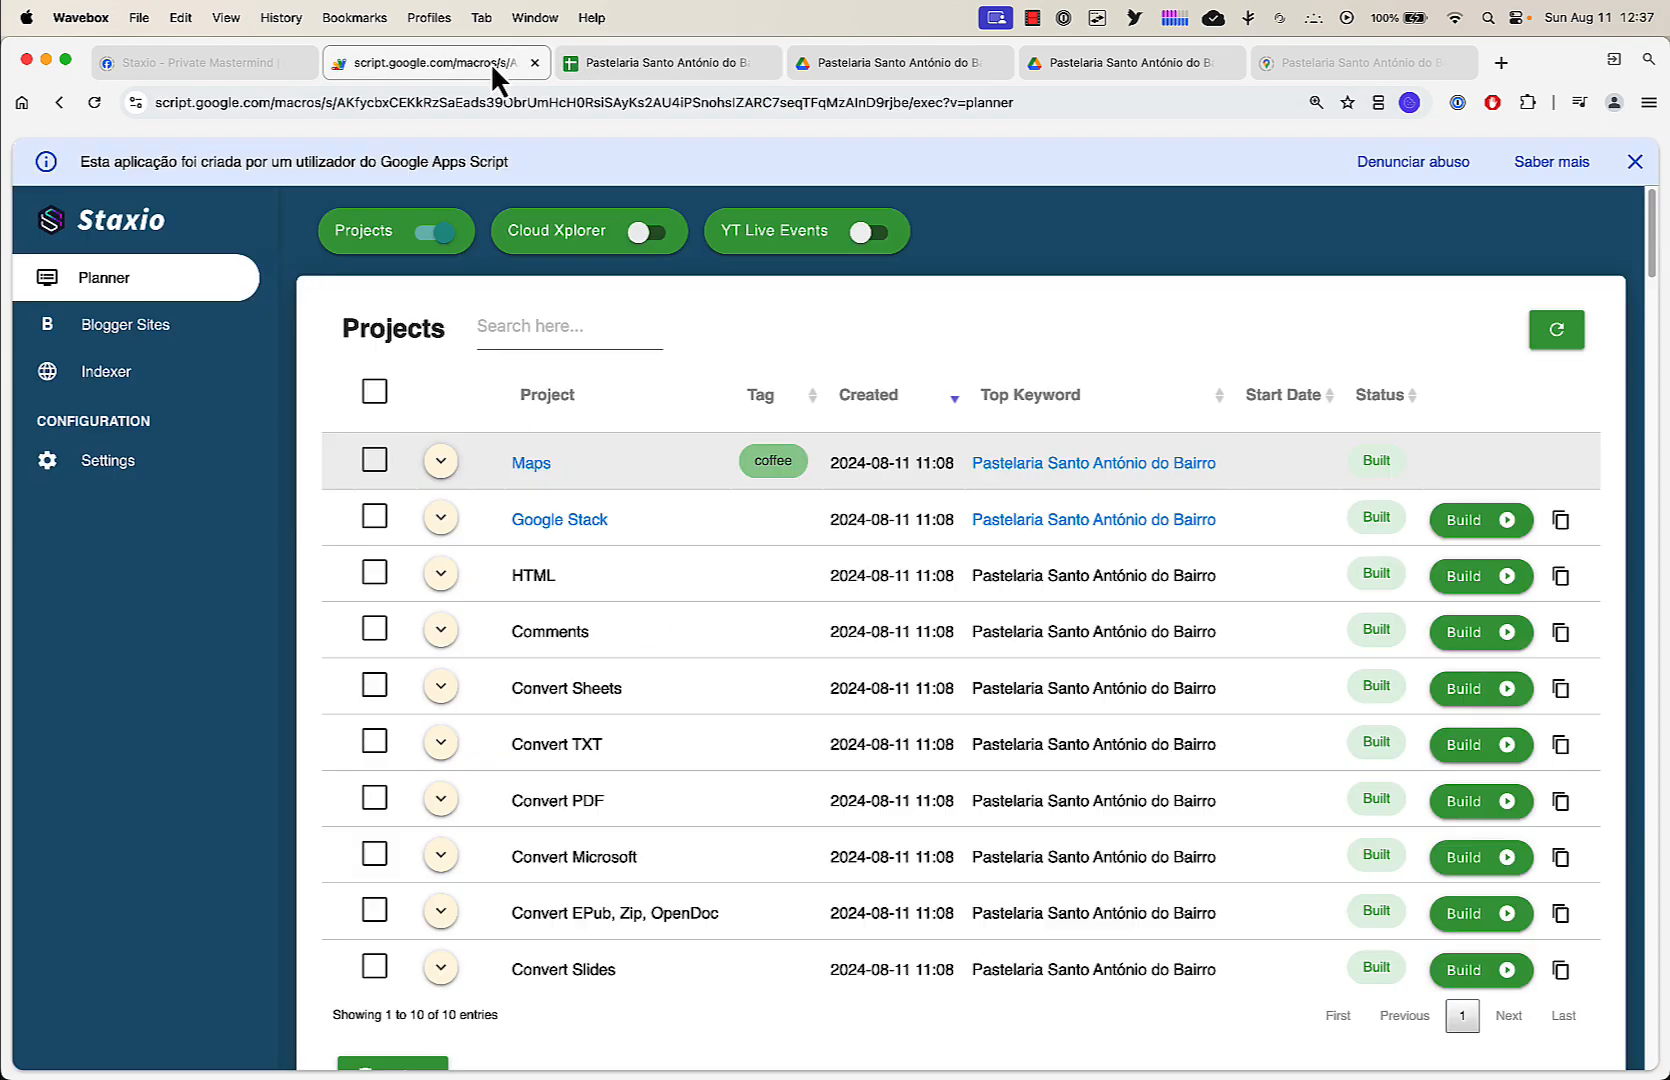
{"action": "left_click", "coordinate": [1012, 521]}
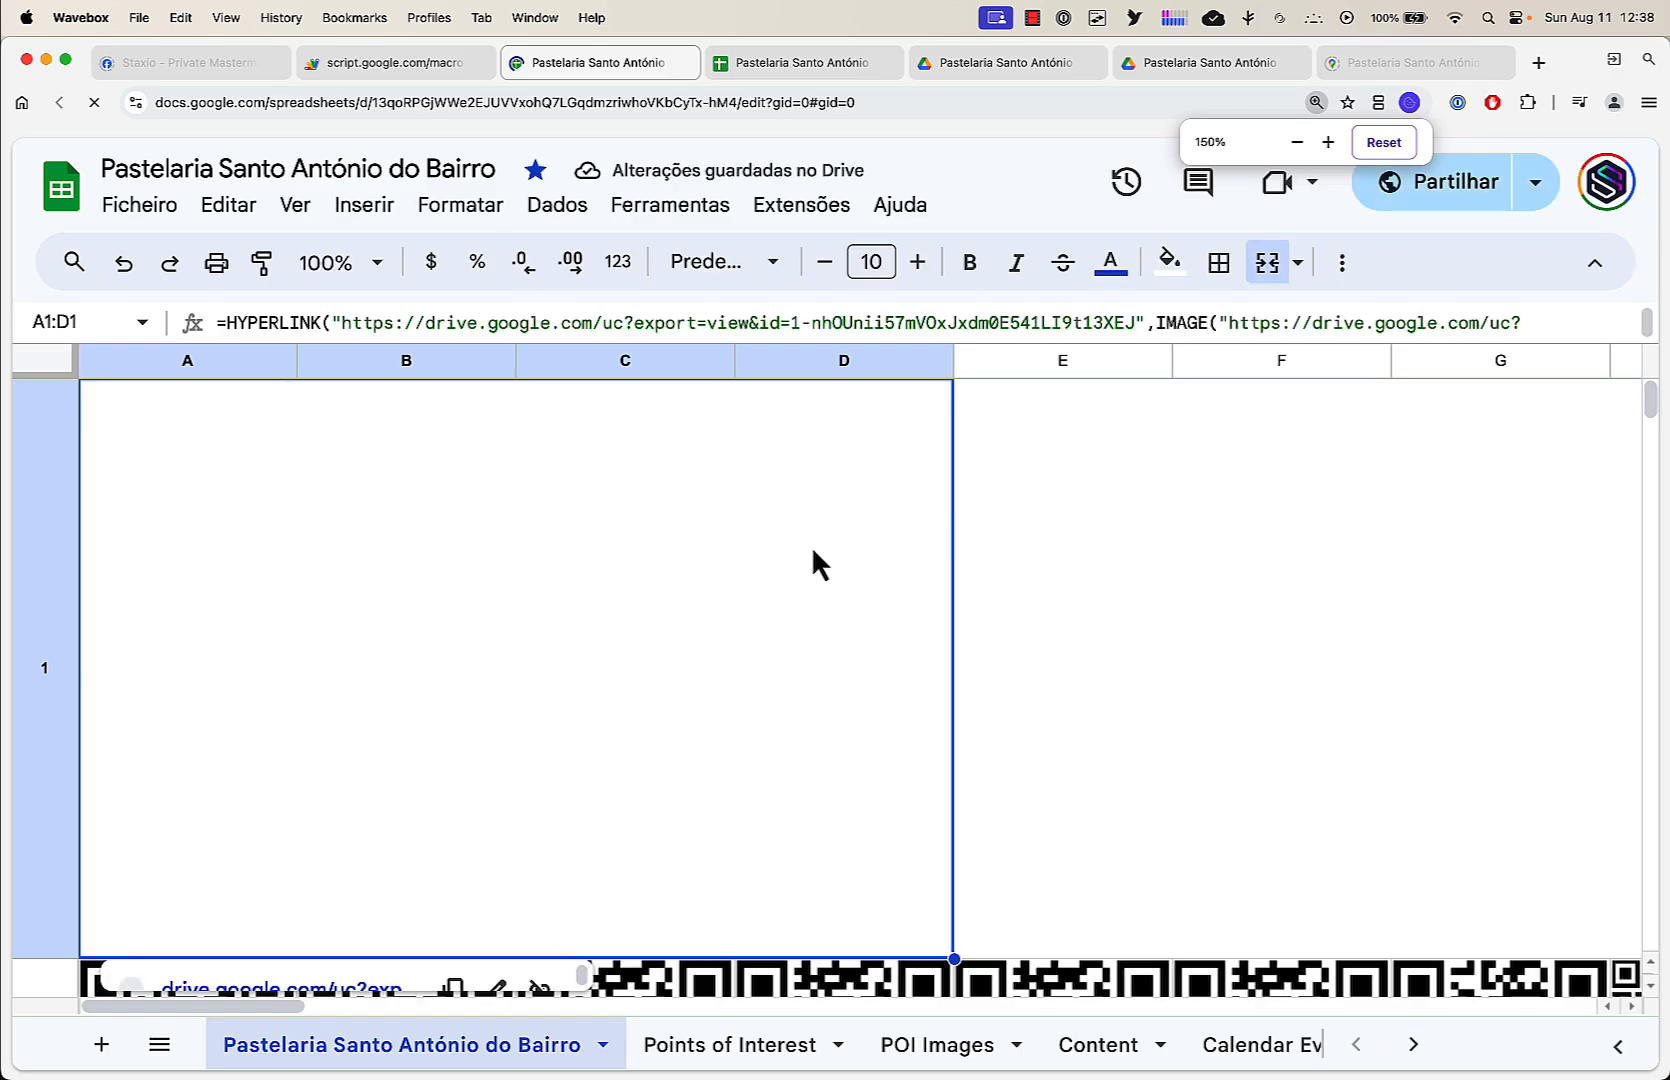
{"action": "key", "text": "super+minus"}
{"action": "key", "text": "super+minus"}
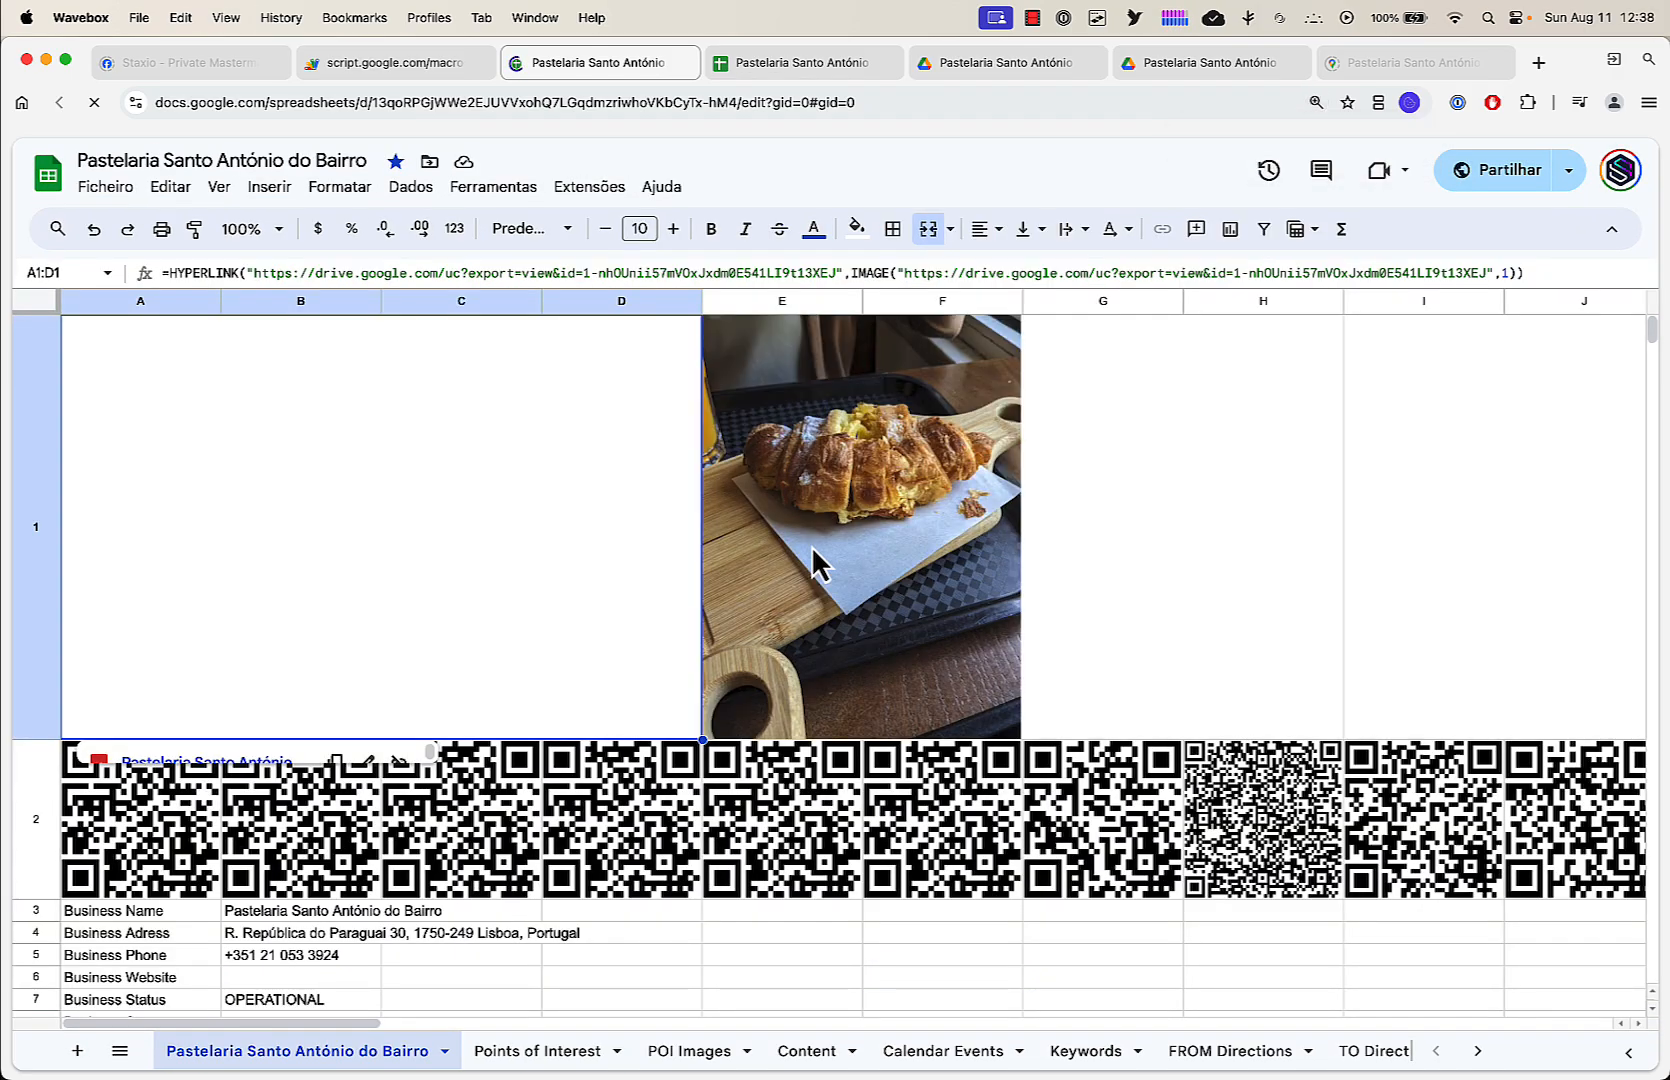
Close the duplicate Drive folder and spreadsheet tabs and switch to the remaining Google Drive folder
{"action": "mouse_move", "coordinate": [770, 57]}
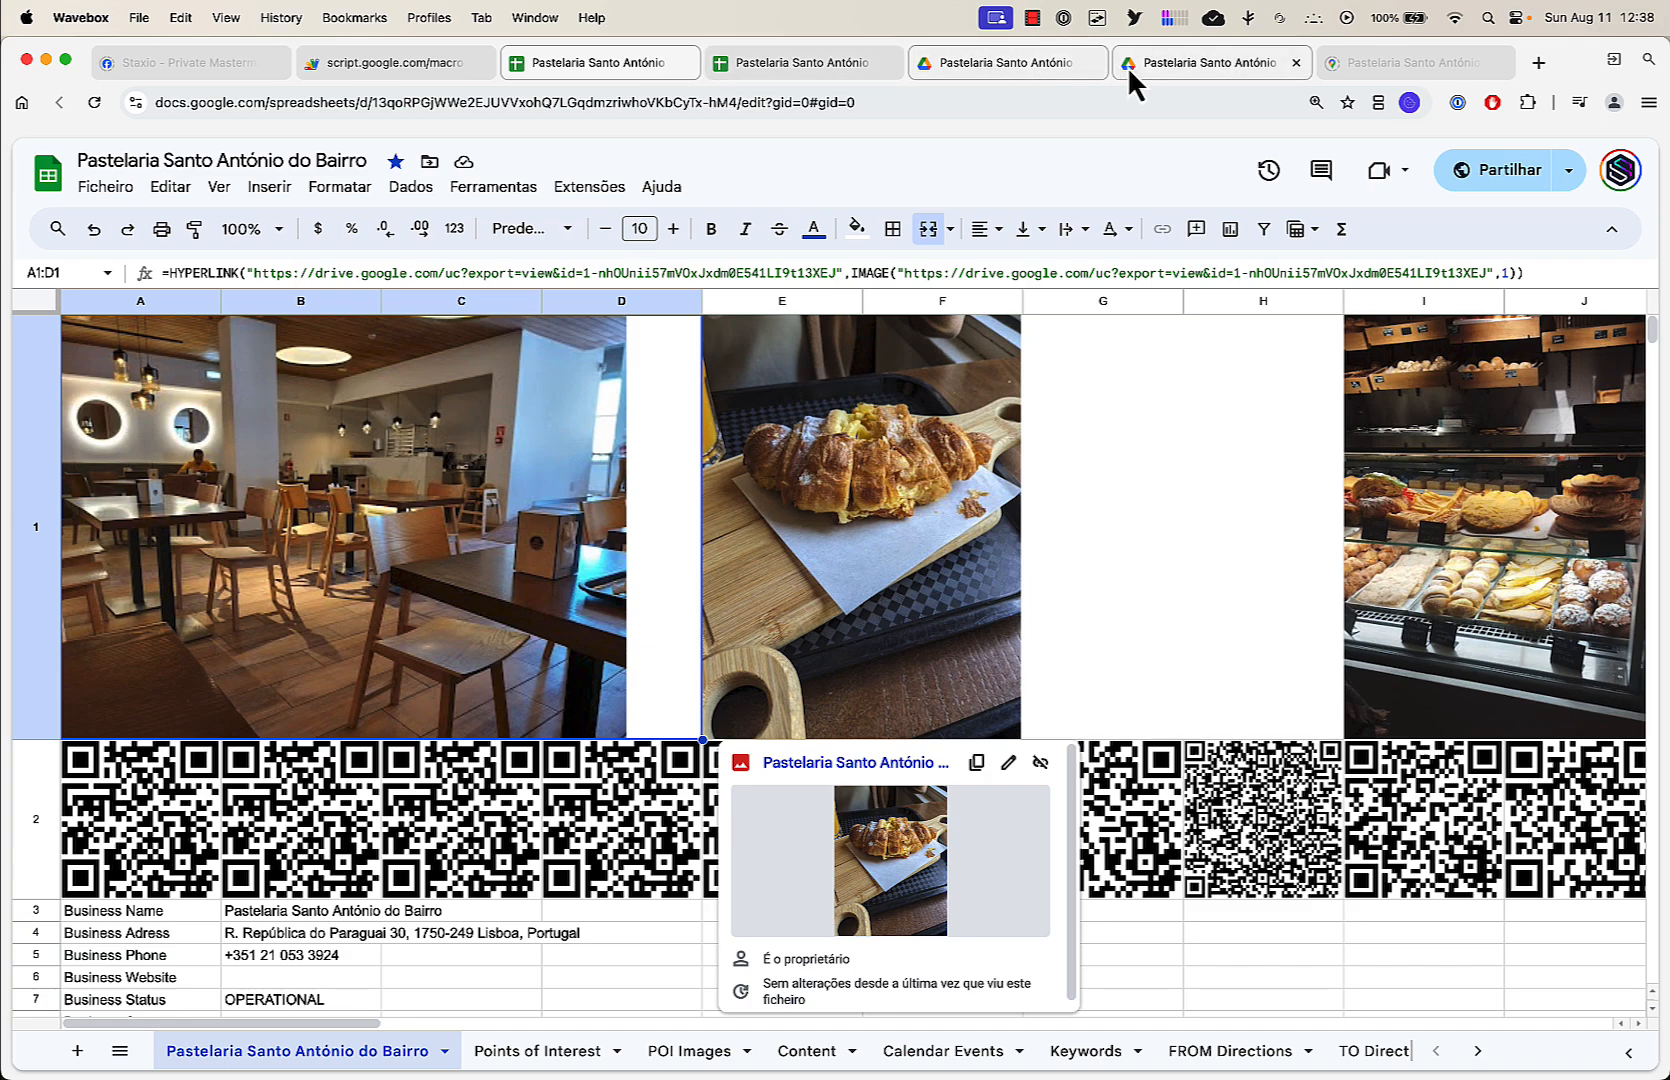
{"action": "left_click", "coordinate": [1092, 63]}
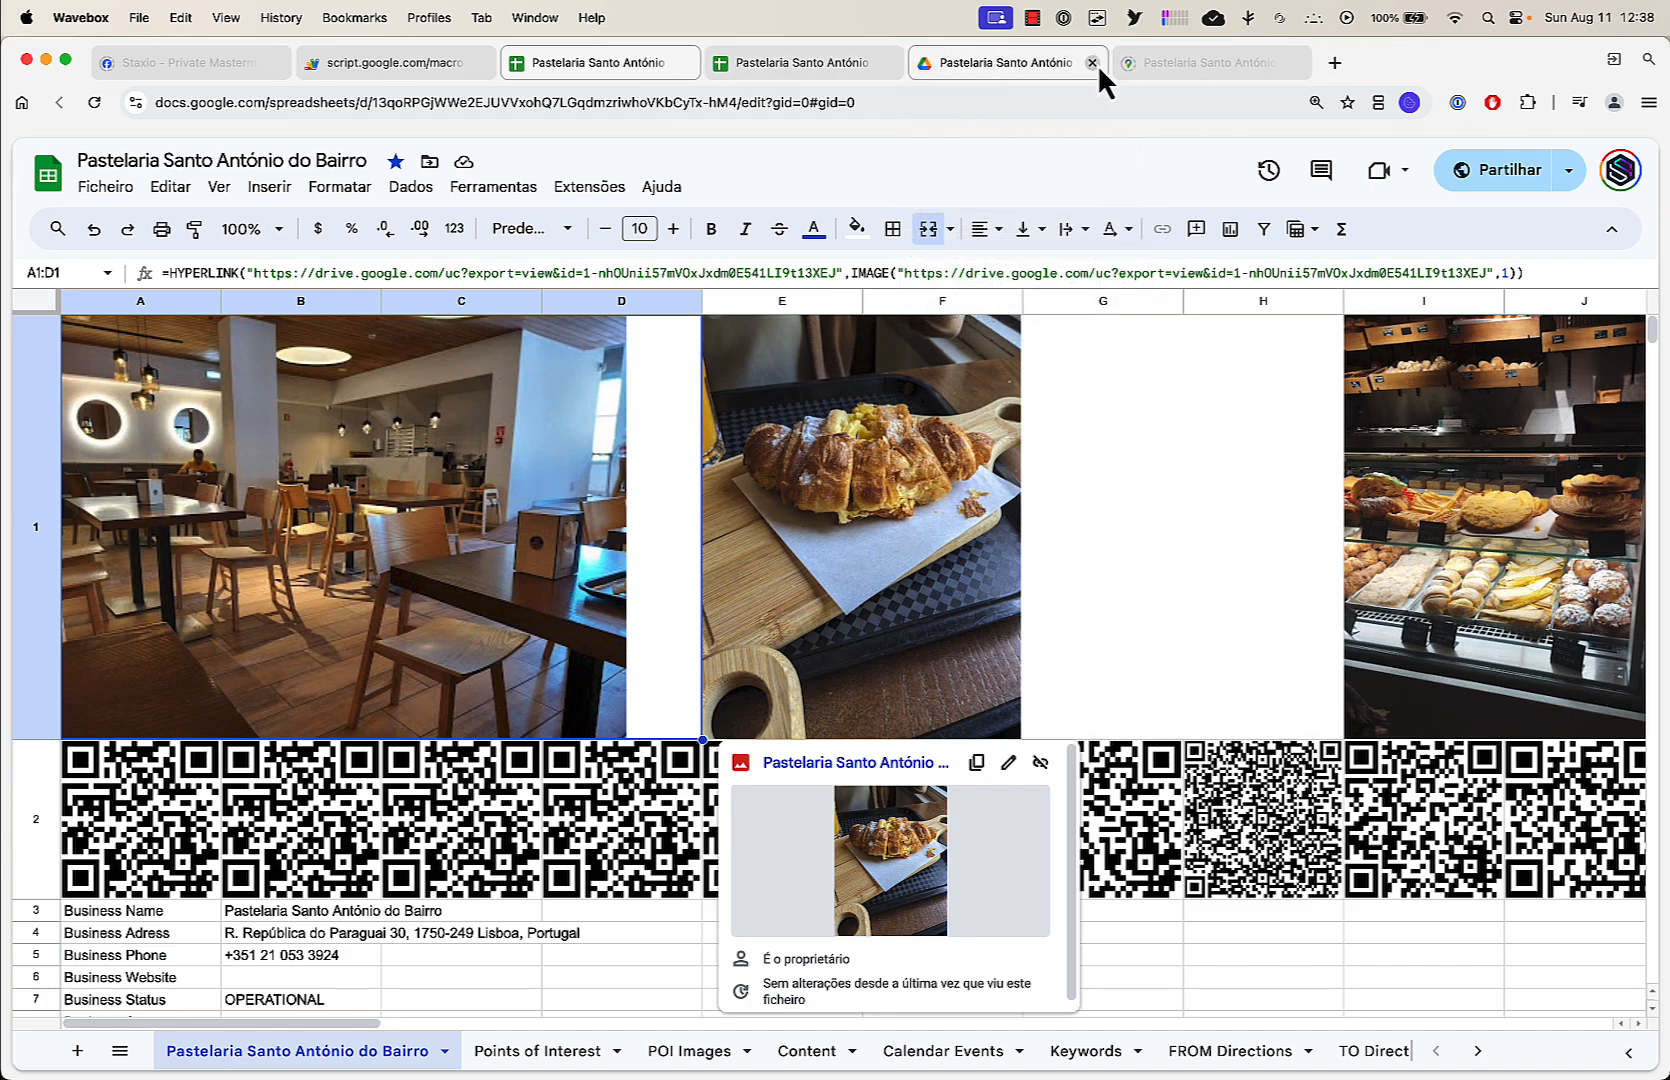
{"action": "left_click", "coordinate": [888, 63]}
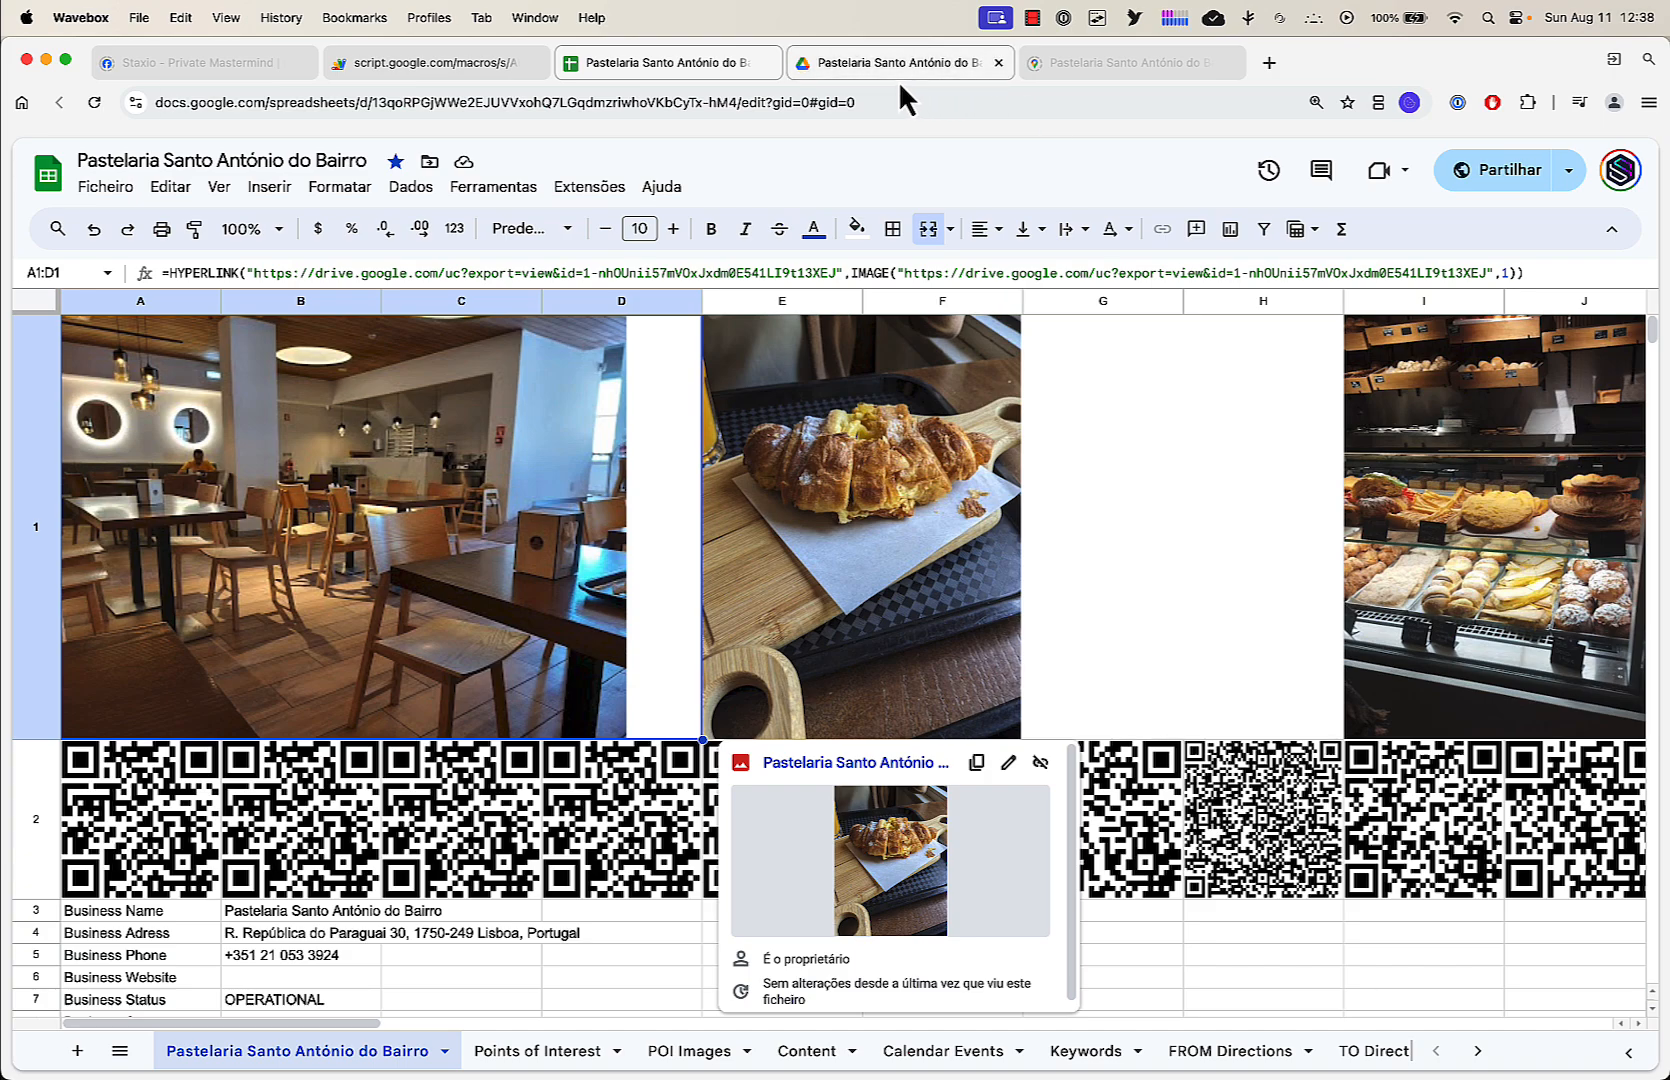
{"action": "left_click", "coordinate": [892, 72]}
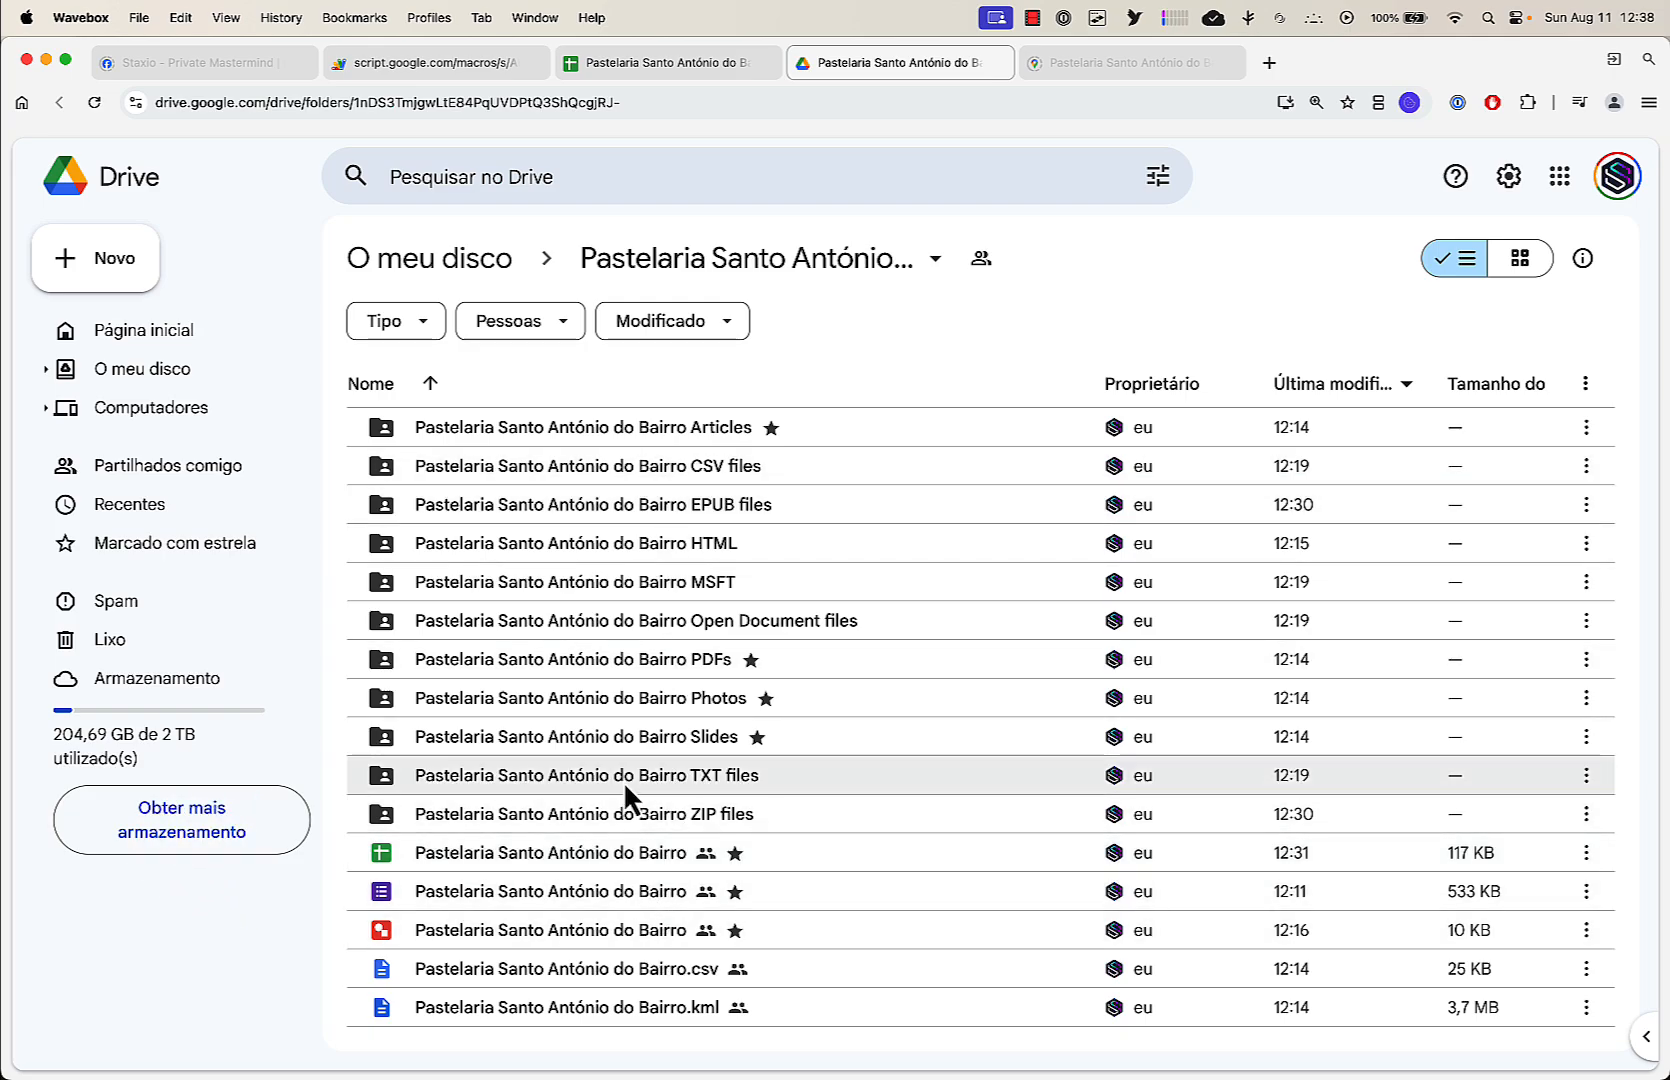
Open the Articles folder, compare its documents with the two keywords in Staxio's Maps Builder, and return to the project's Drive folder
{"action": "double_click", "coordinate": [604, 434]}
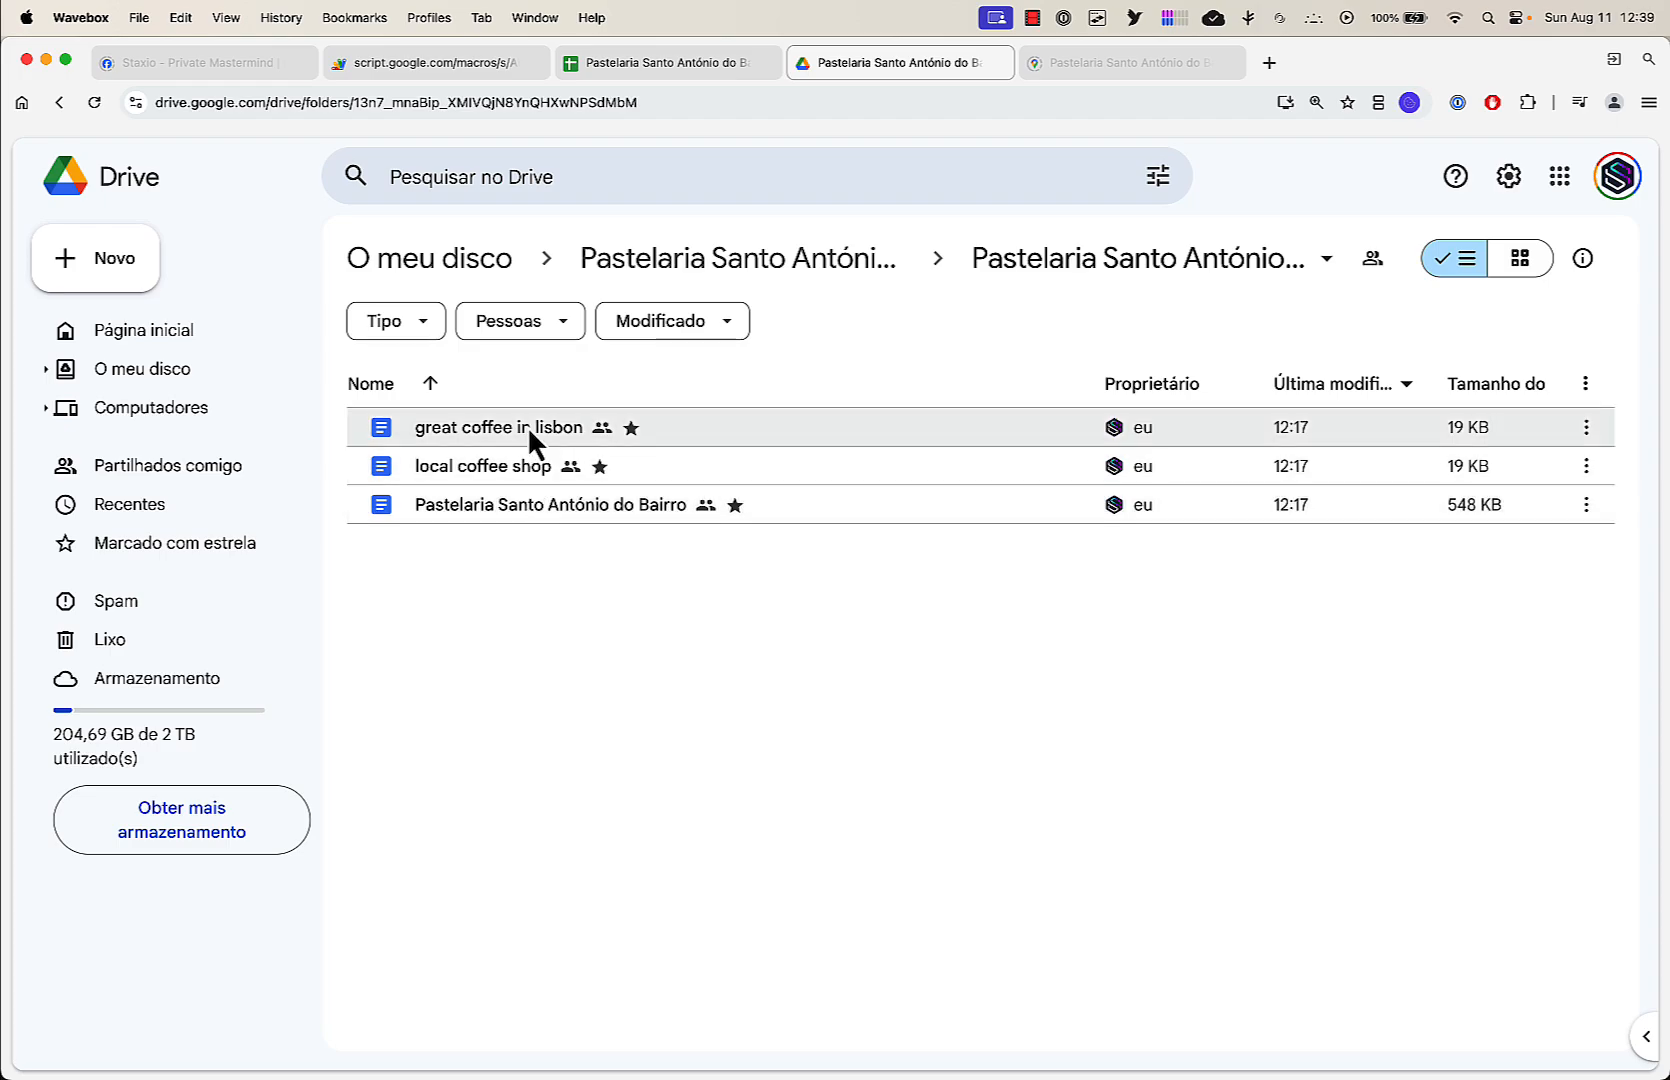
{"action": "left_click", "coordinate": [438, 68]}
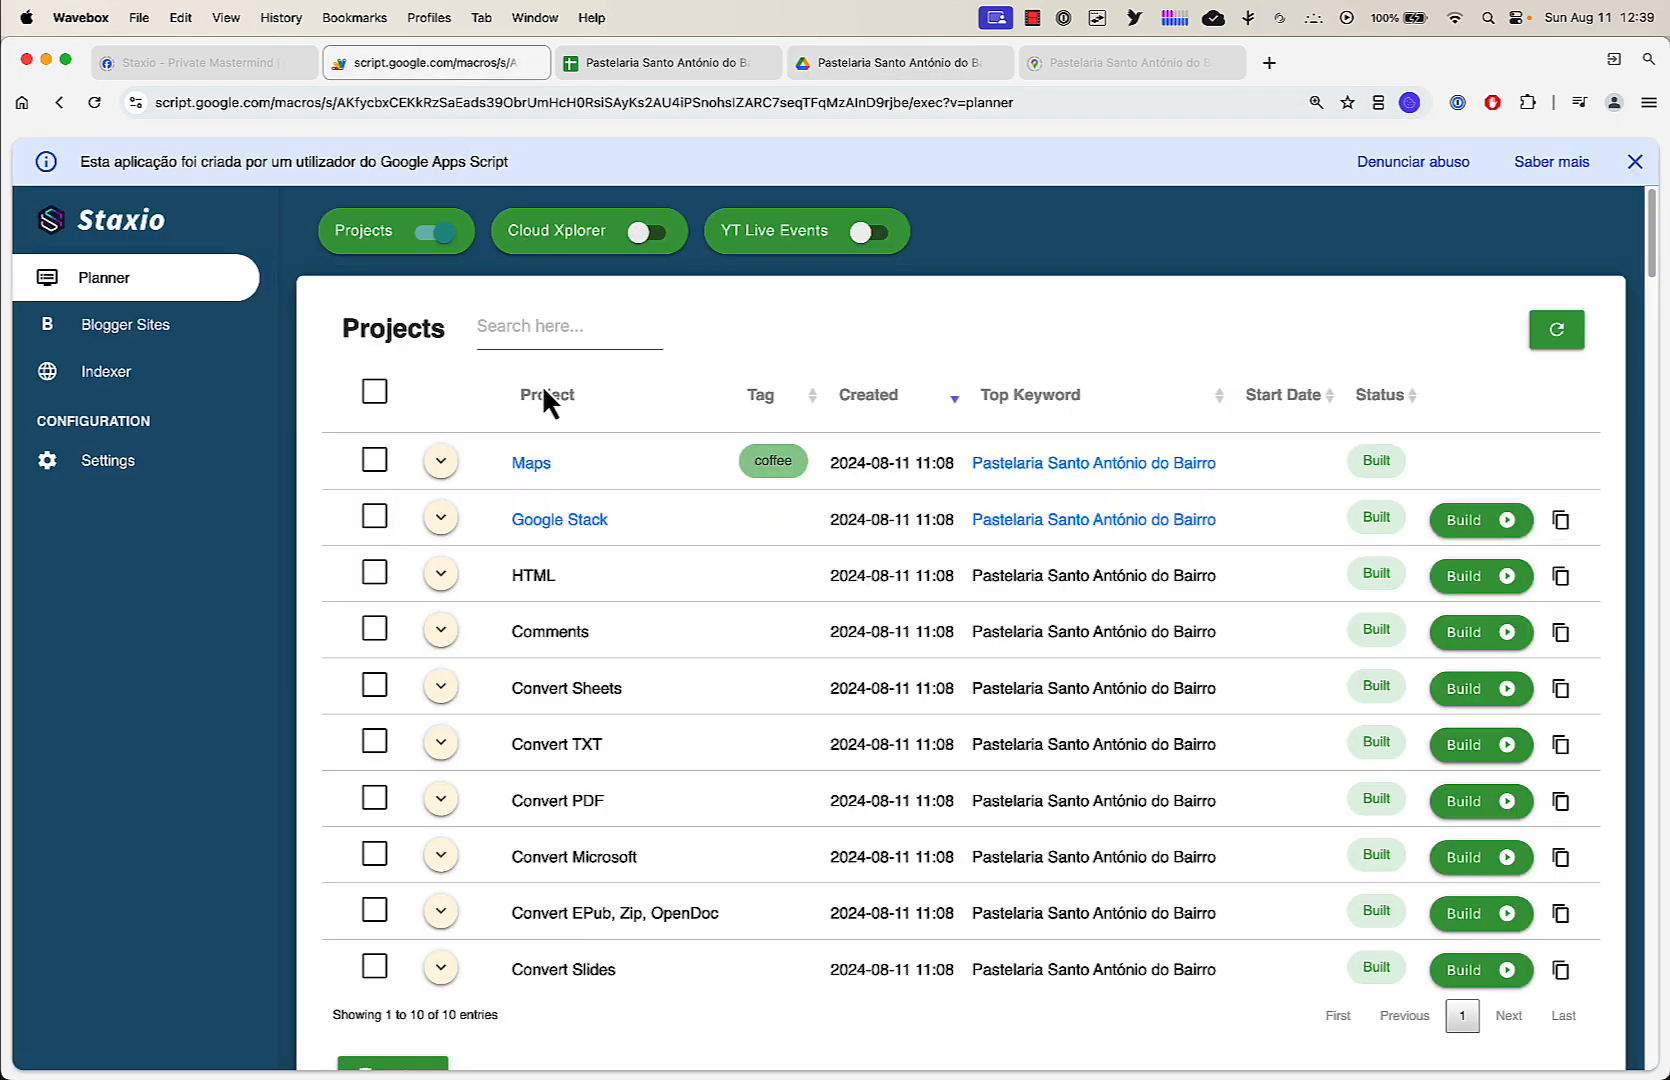
{"action": "scroll", "coordinate": [543, 391], "scroll_direction": "down", "scroll_amount": 10}
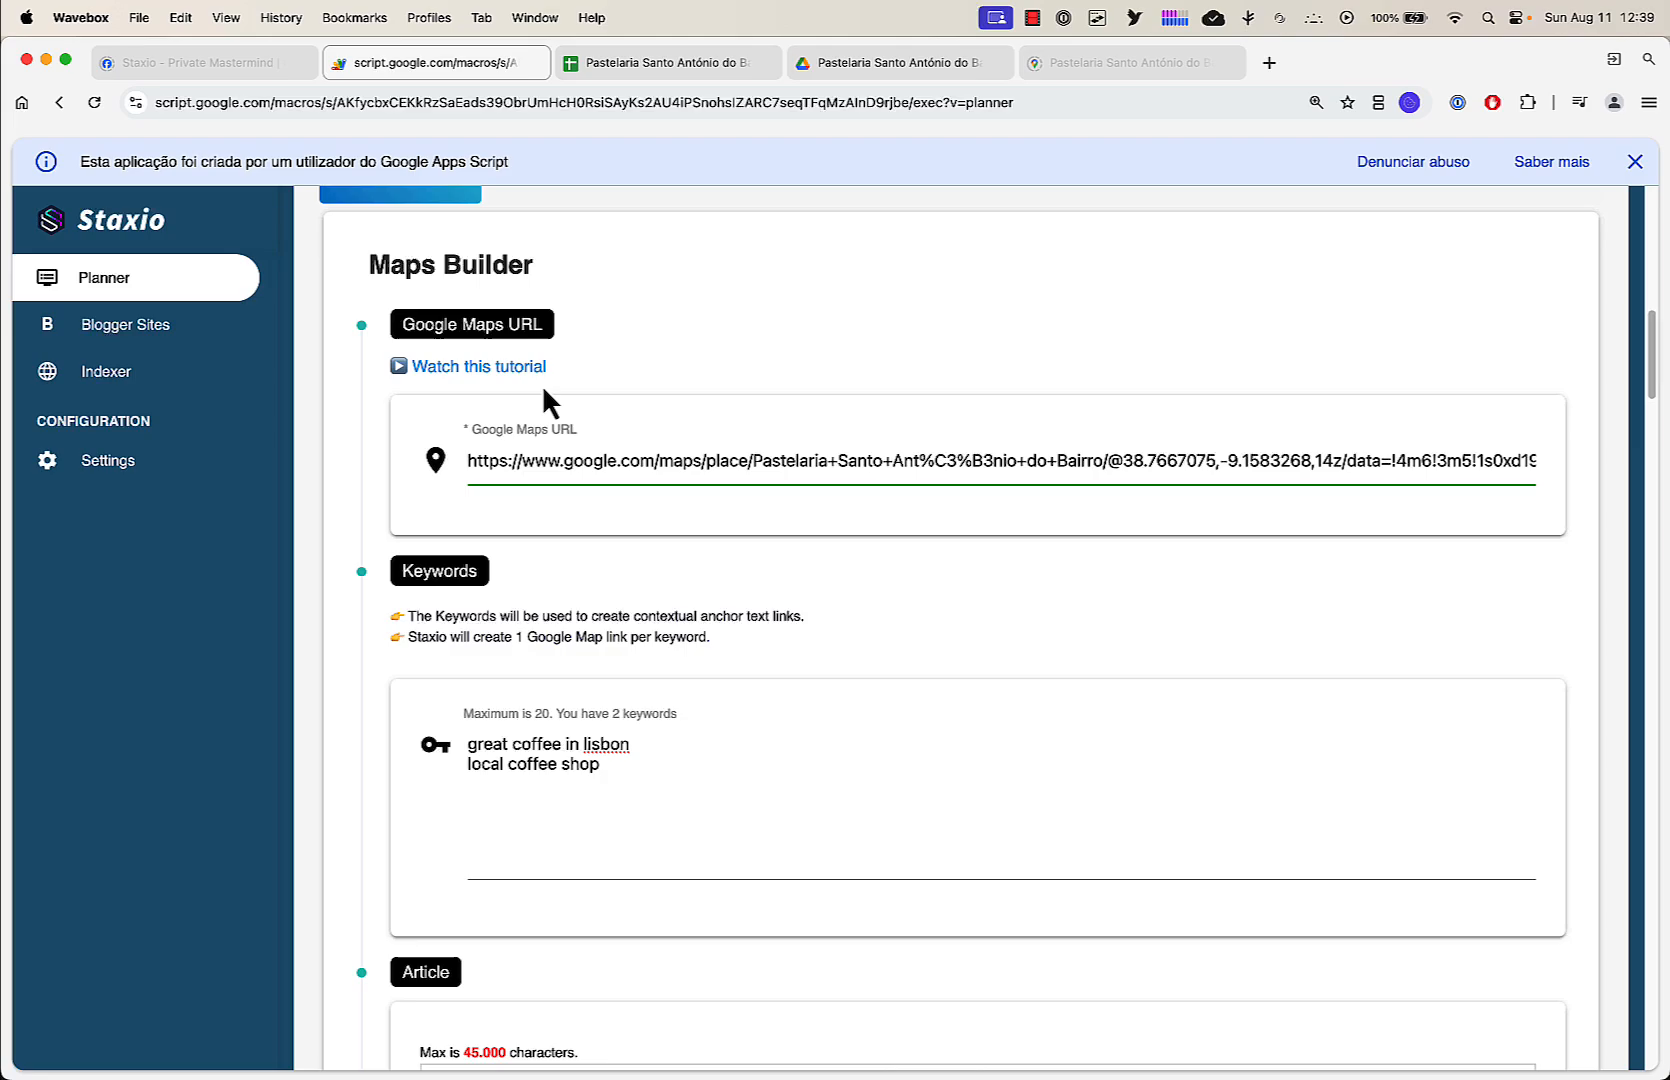
{"action": "scroll", "coordinate": [543, 398], "scroll_direction": "down", "scroll_amount": 5}
{"action": "scroll", "coordinate": [543, 398], "scroll_direction": "up", "scroll_amount": 3}
{"action": "left_click_drag", "start_coordinate": [601, 505], "coordinate": [442, 478]}
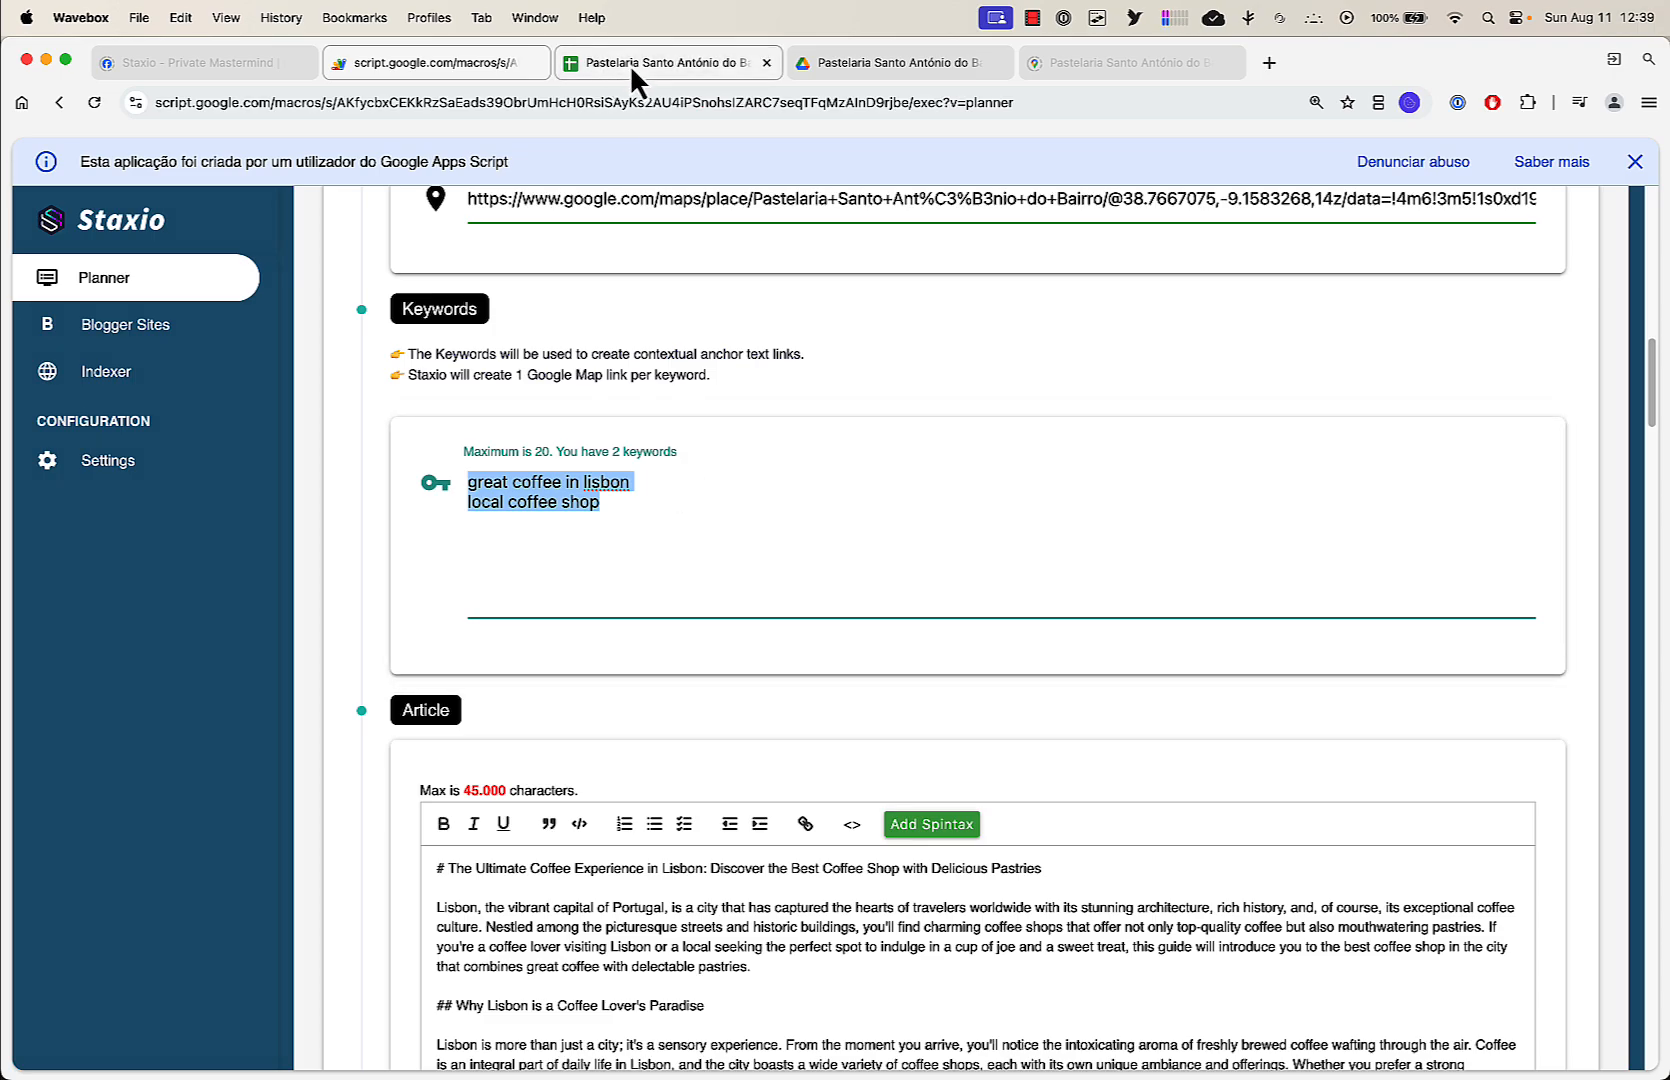
{"action": "left_click", "coordinate": [847, 67]}
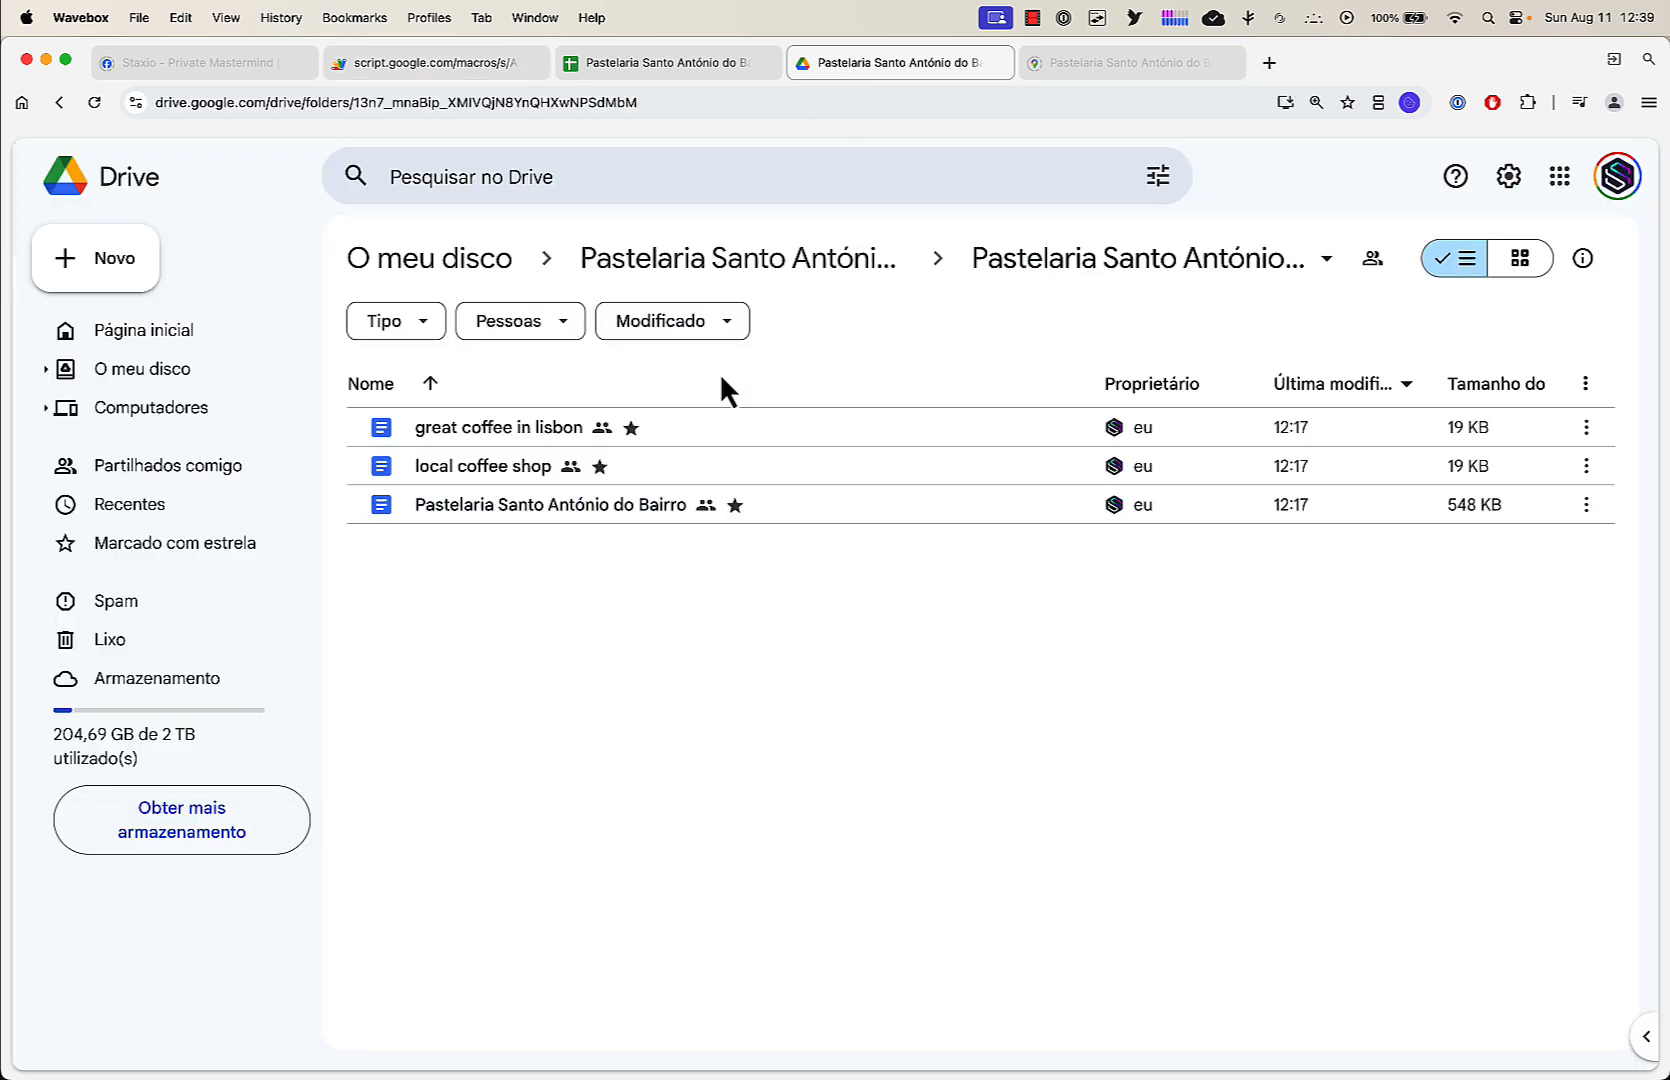
{"action": "left_click", "coordinate": [745, 283]}
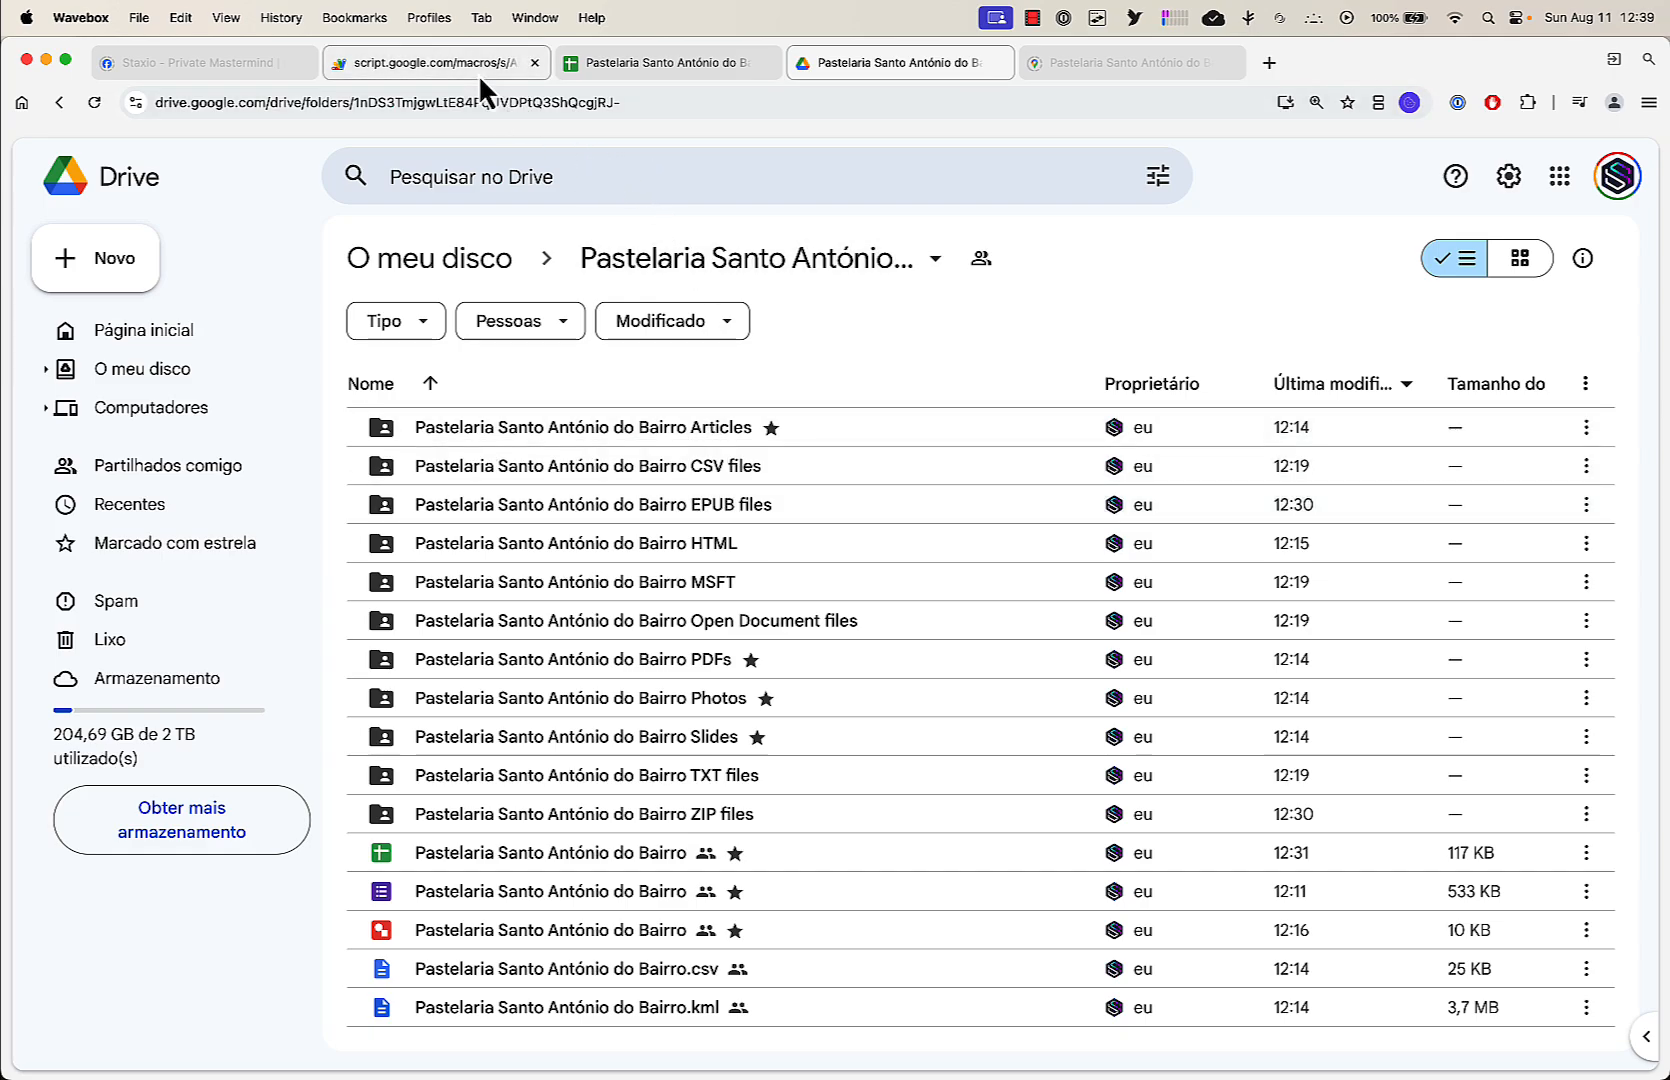
Open the project's HTML folder in Google Drive and a blank CodePen pen in a new tab
{"action": "left_click", "coordinate": [449, 60]}
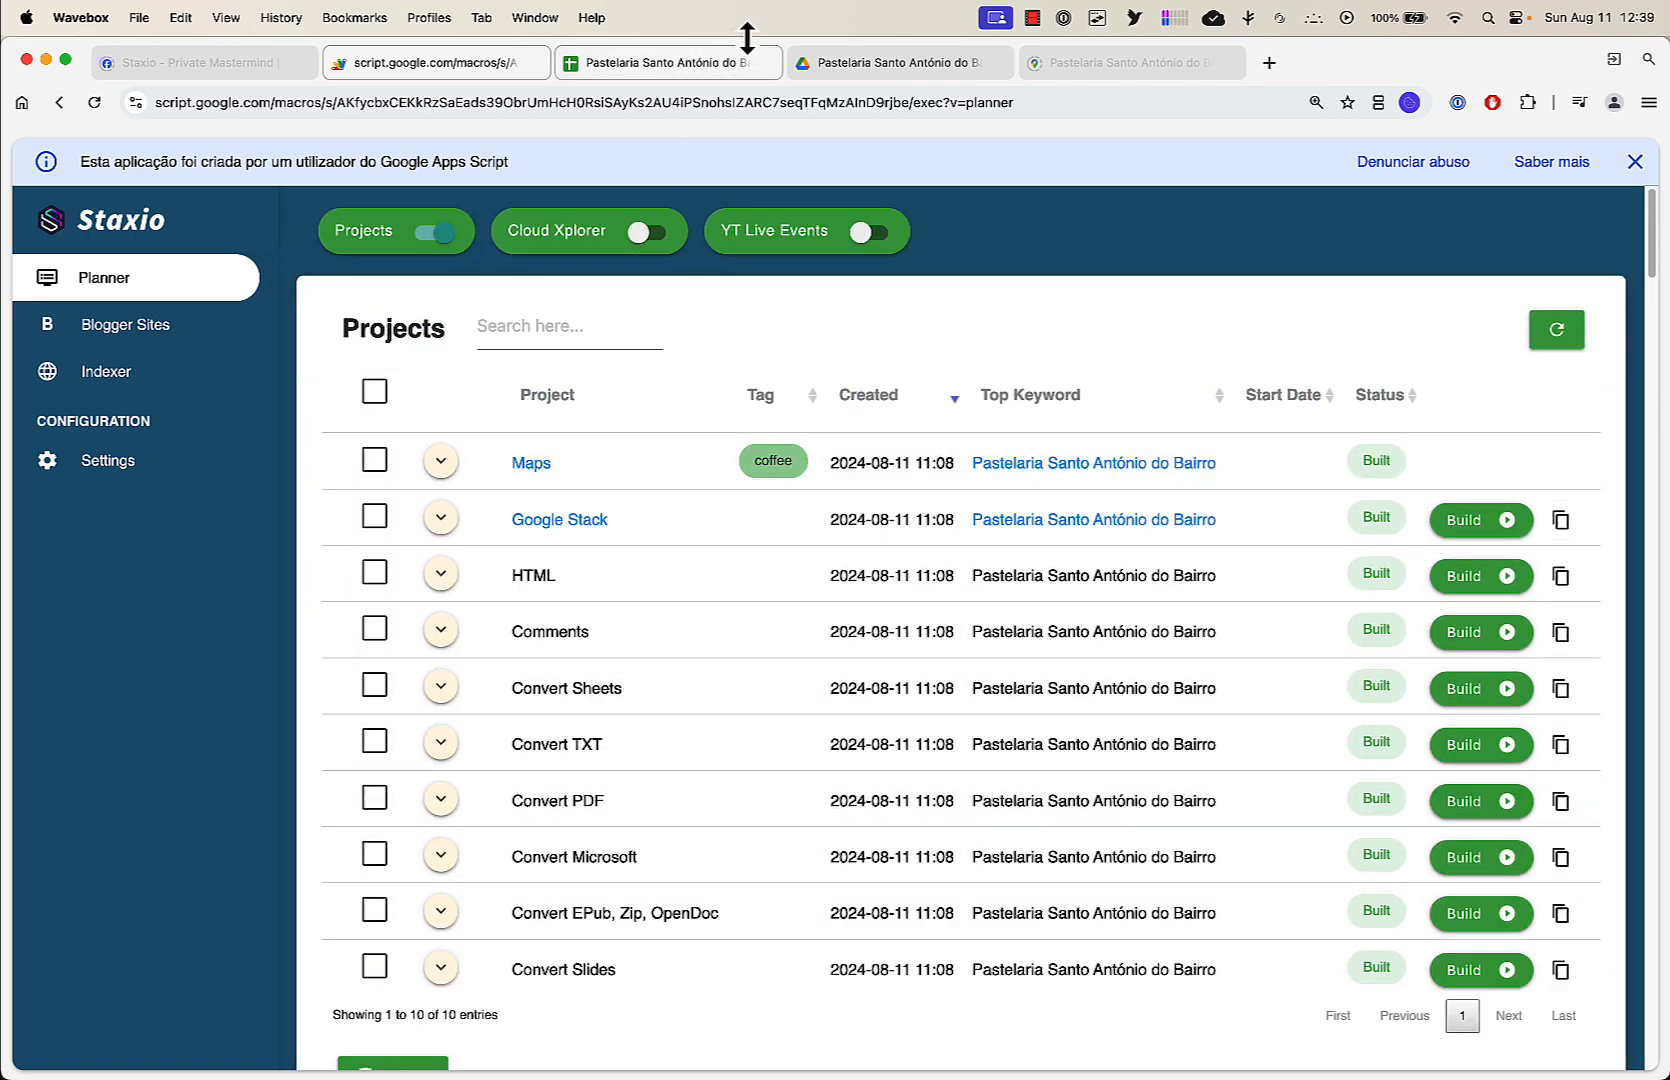
{"action": "left_click", "coordinate": [826, 63]}
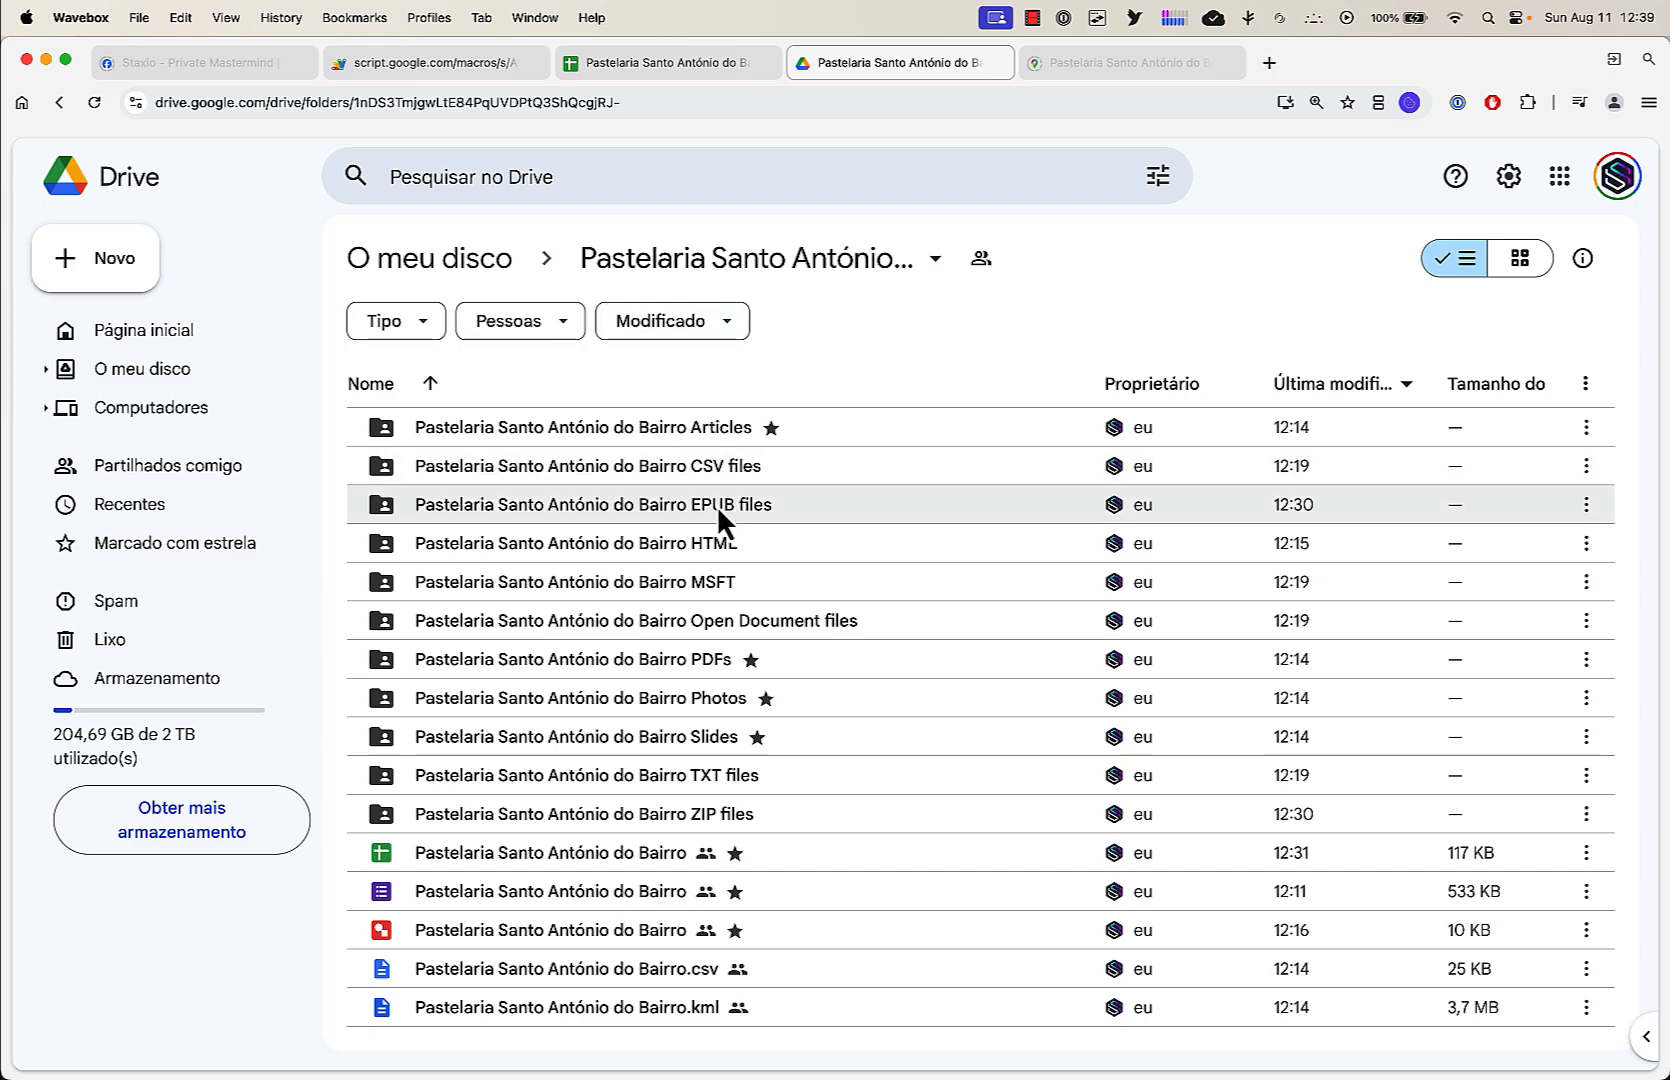
{"action": "double_click", "coordinate": [771, 540]}
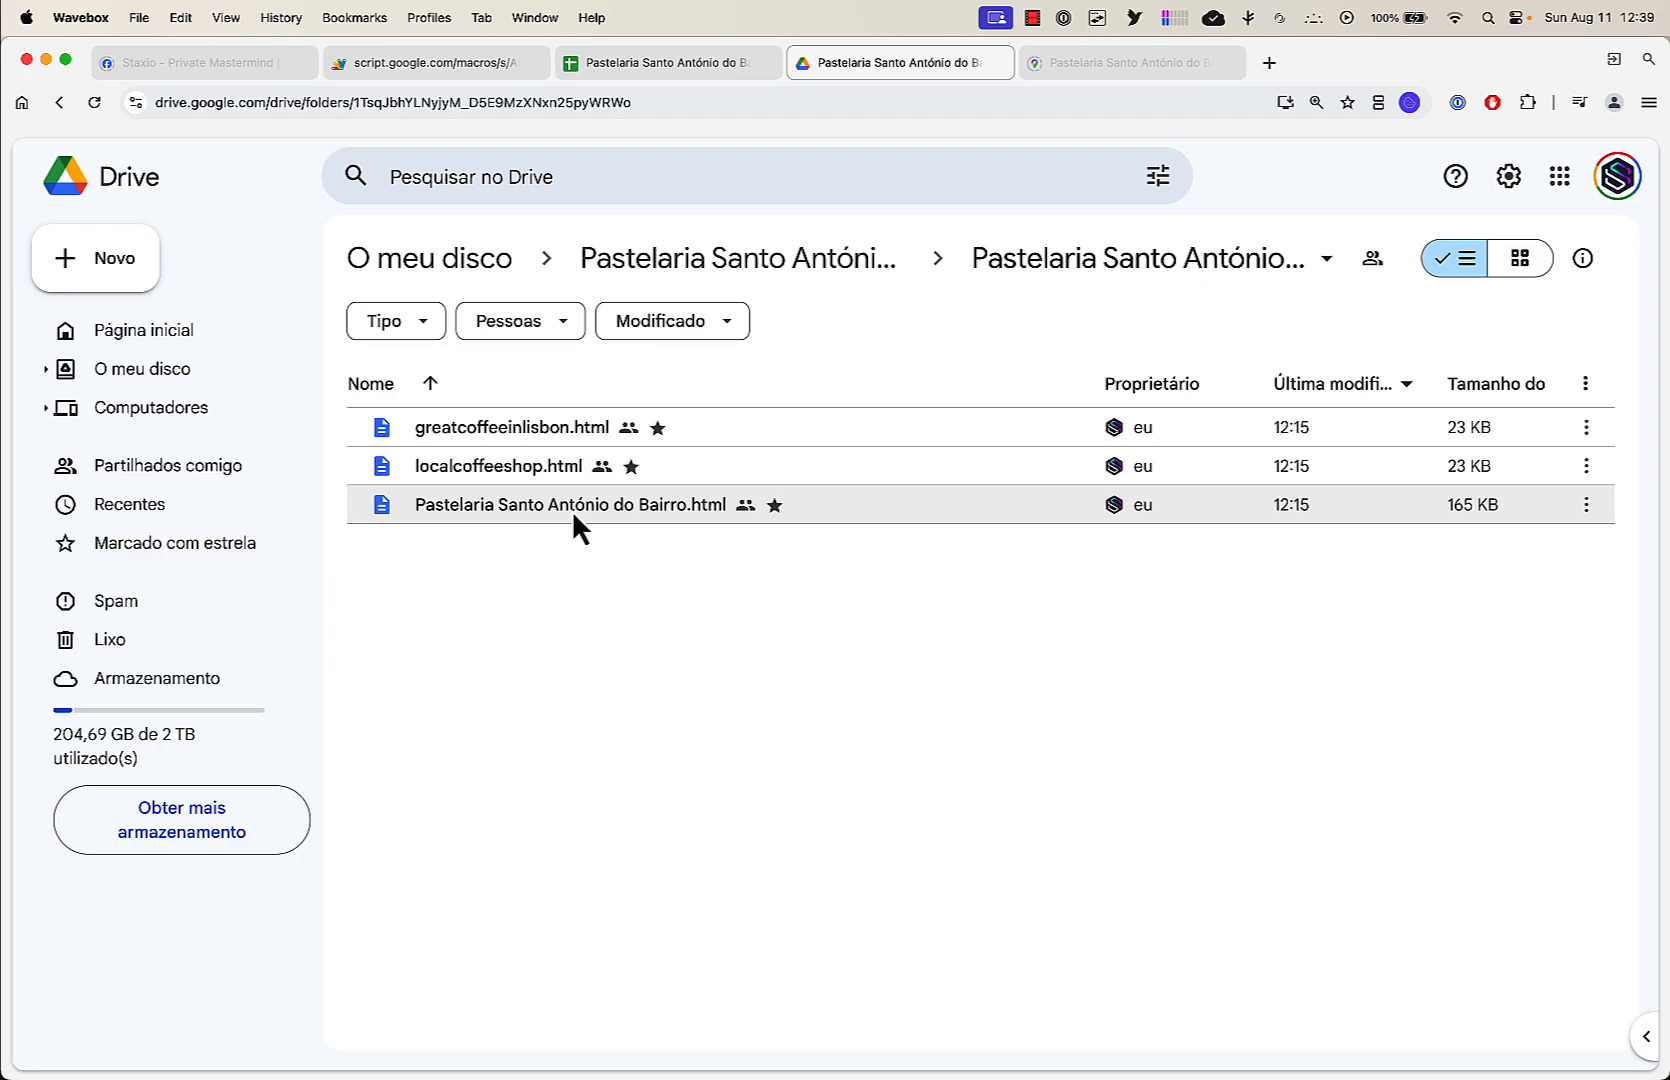
{"action": "left_click", "coordinate": [1269, 62]}
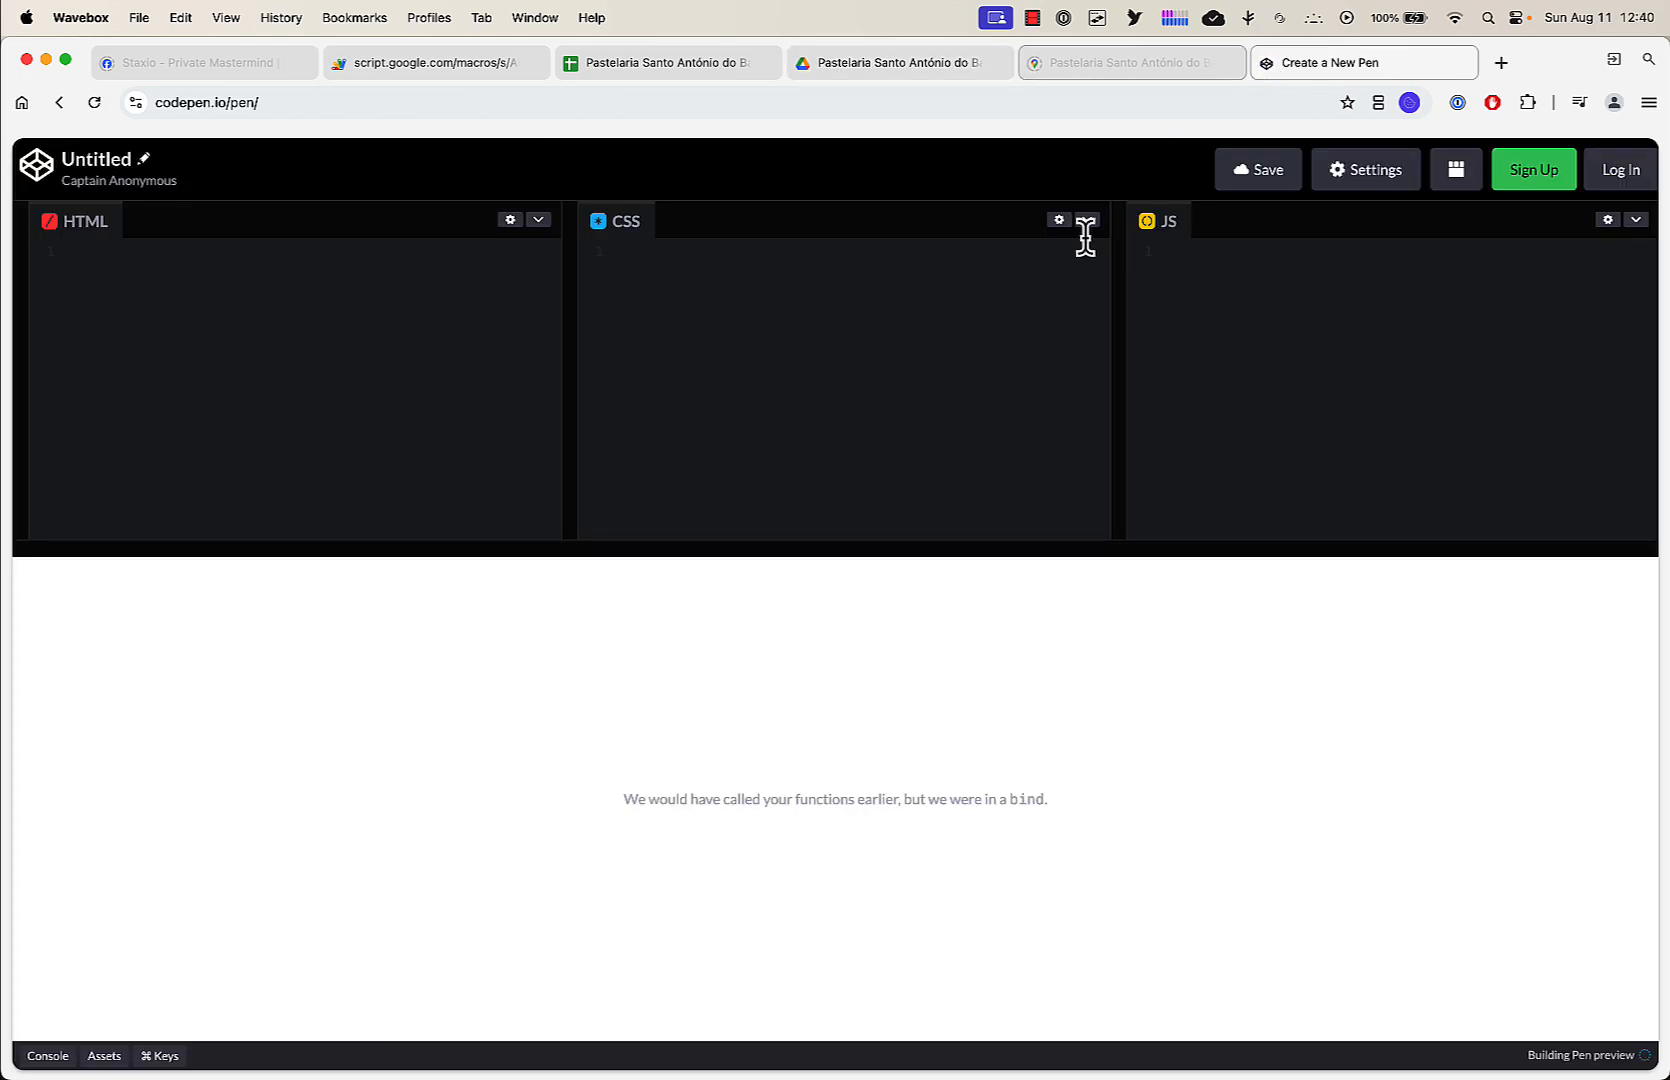
{"action": "left_click", "coordinate": [915, 64]}
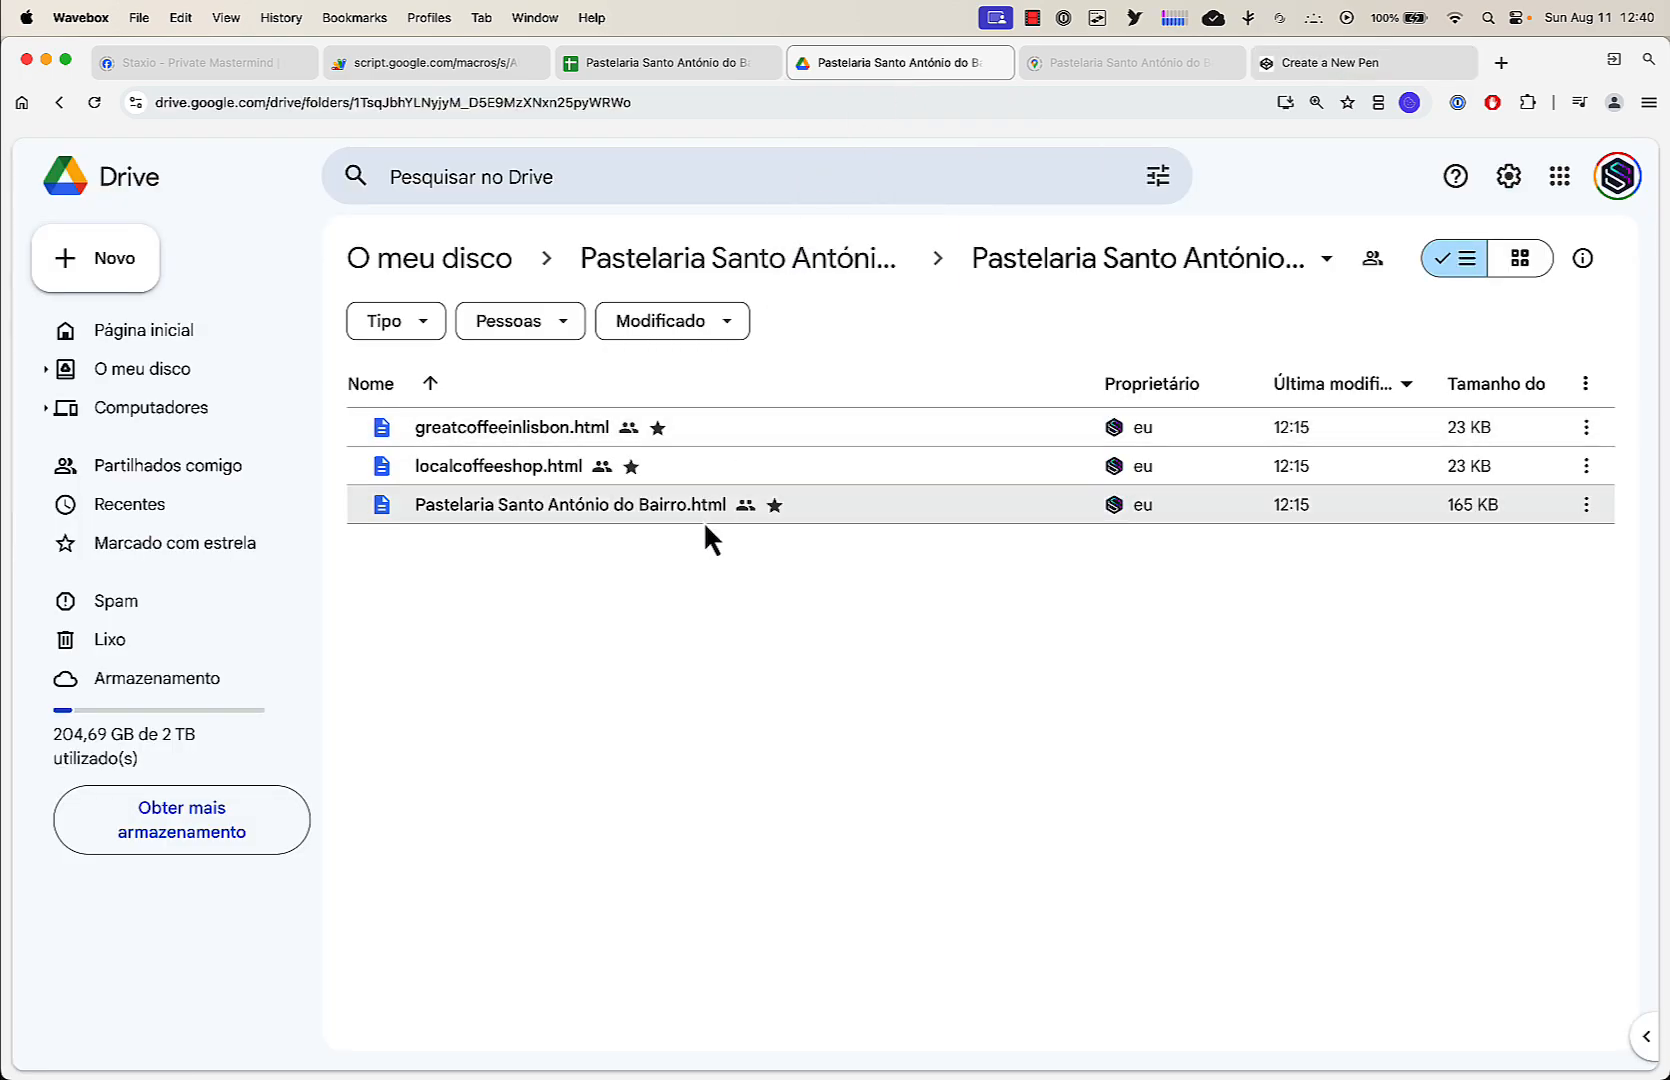
Preview Pastelaria Santo António do Bairro.html in Drive, look over its code and comments, and return to the Staxio planner
{"action": "double_click", "coordinate": [659, 502]}
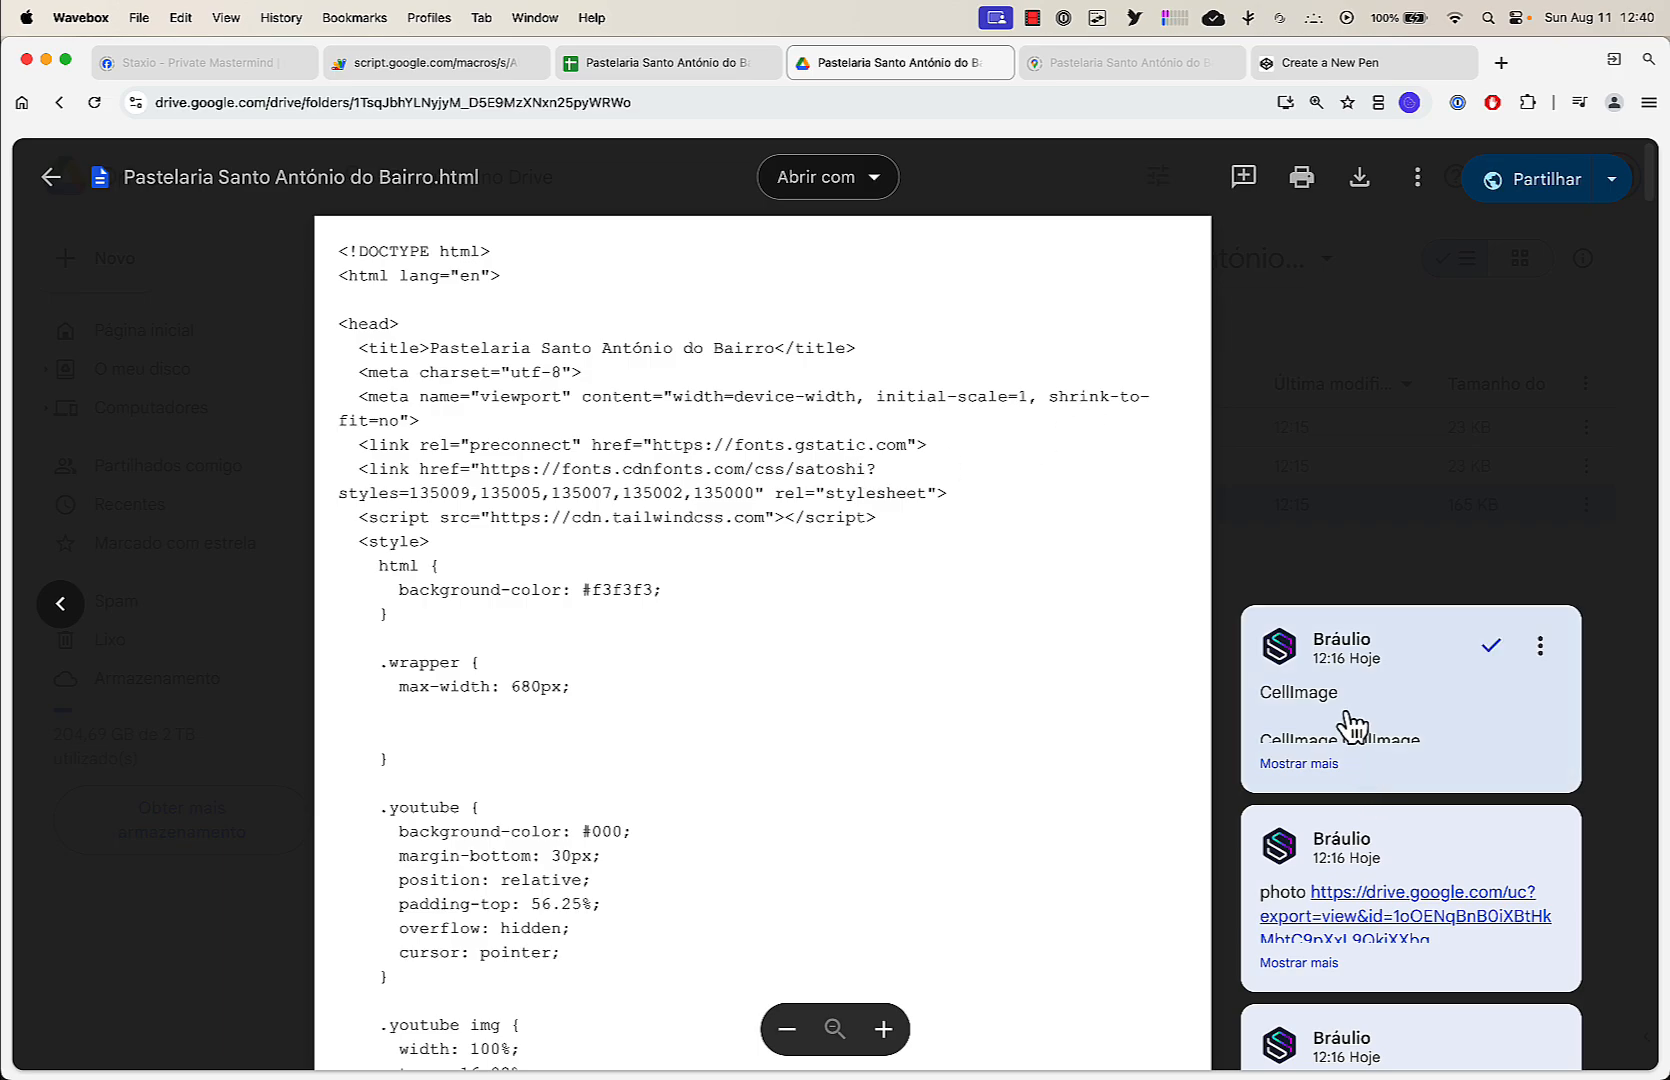
{"action": "scroll", "coordinate": [1350, 725], "scroll_direction": "down", "scroll_amount": 3}
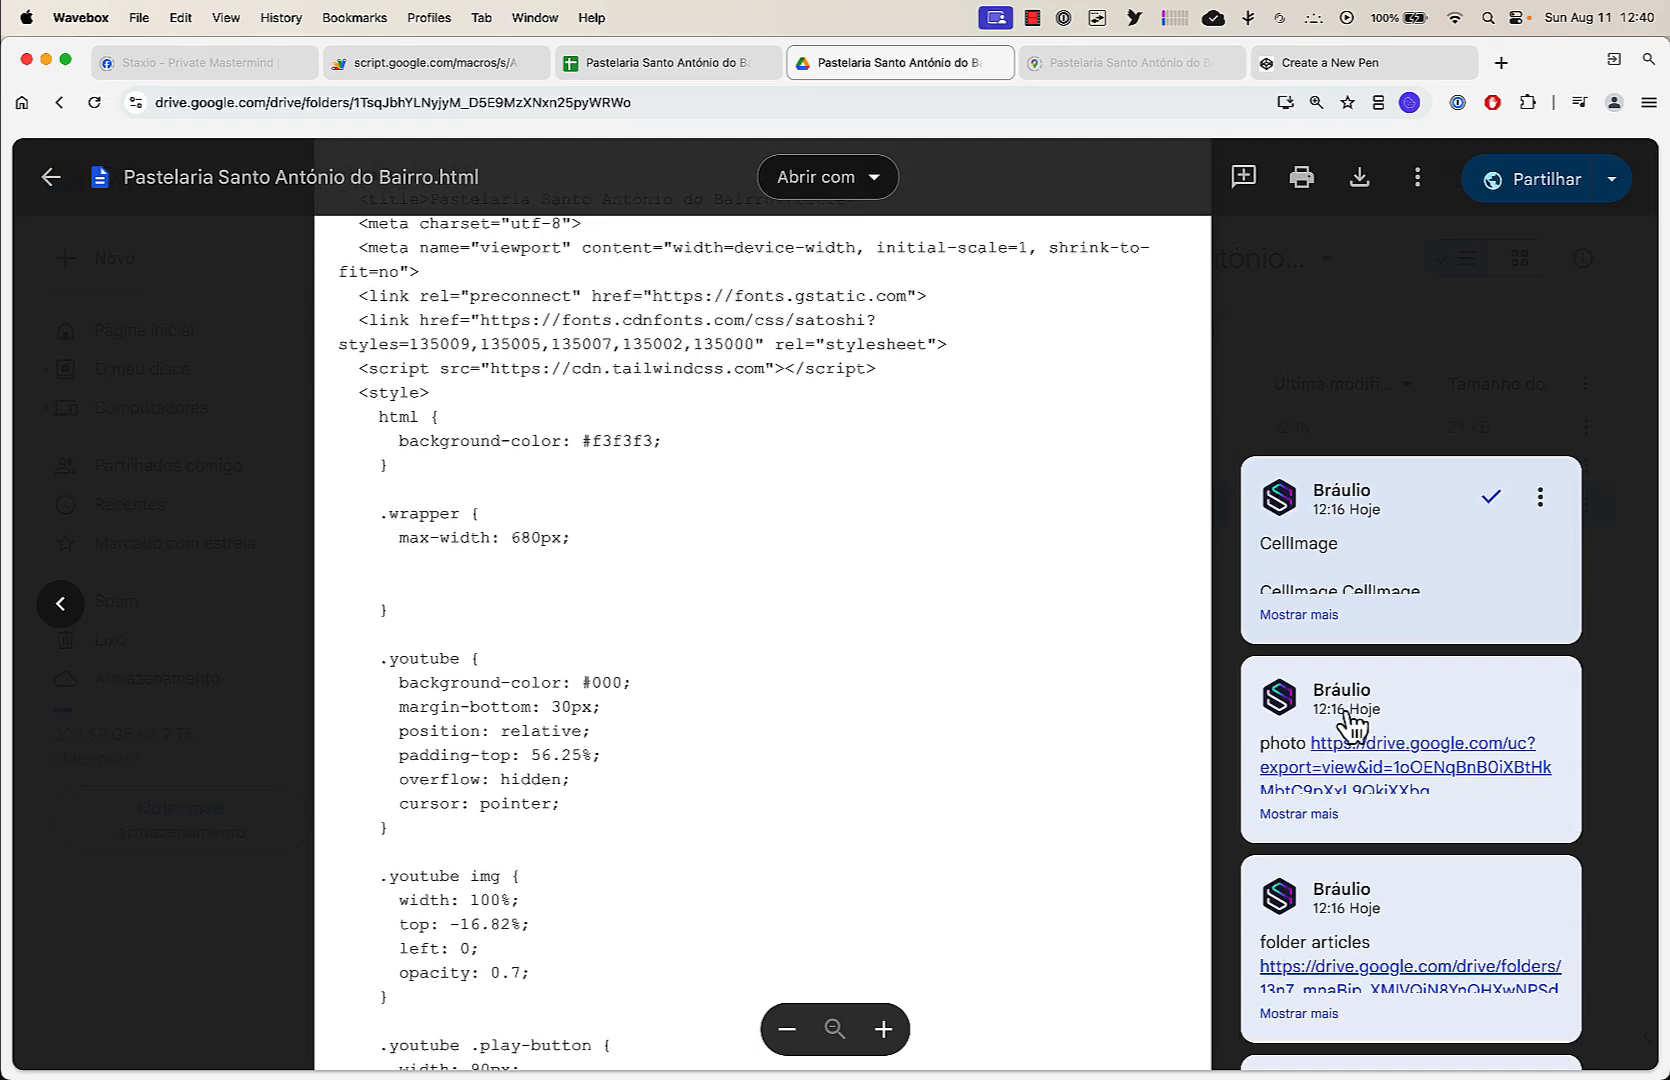
{"action": "left_click", "coordinate": [487, 65]}
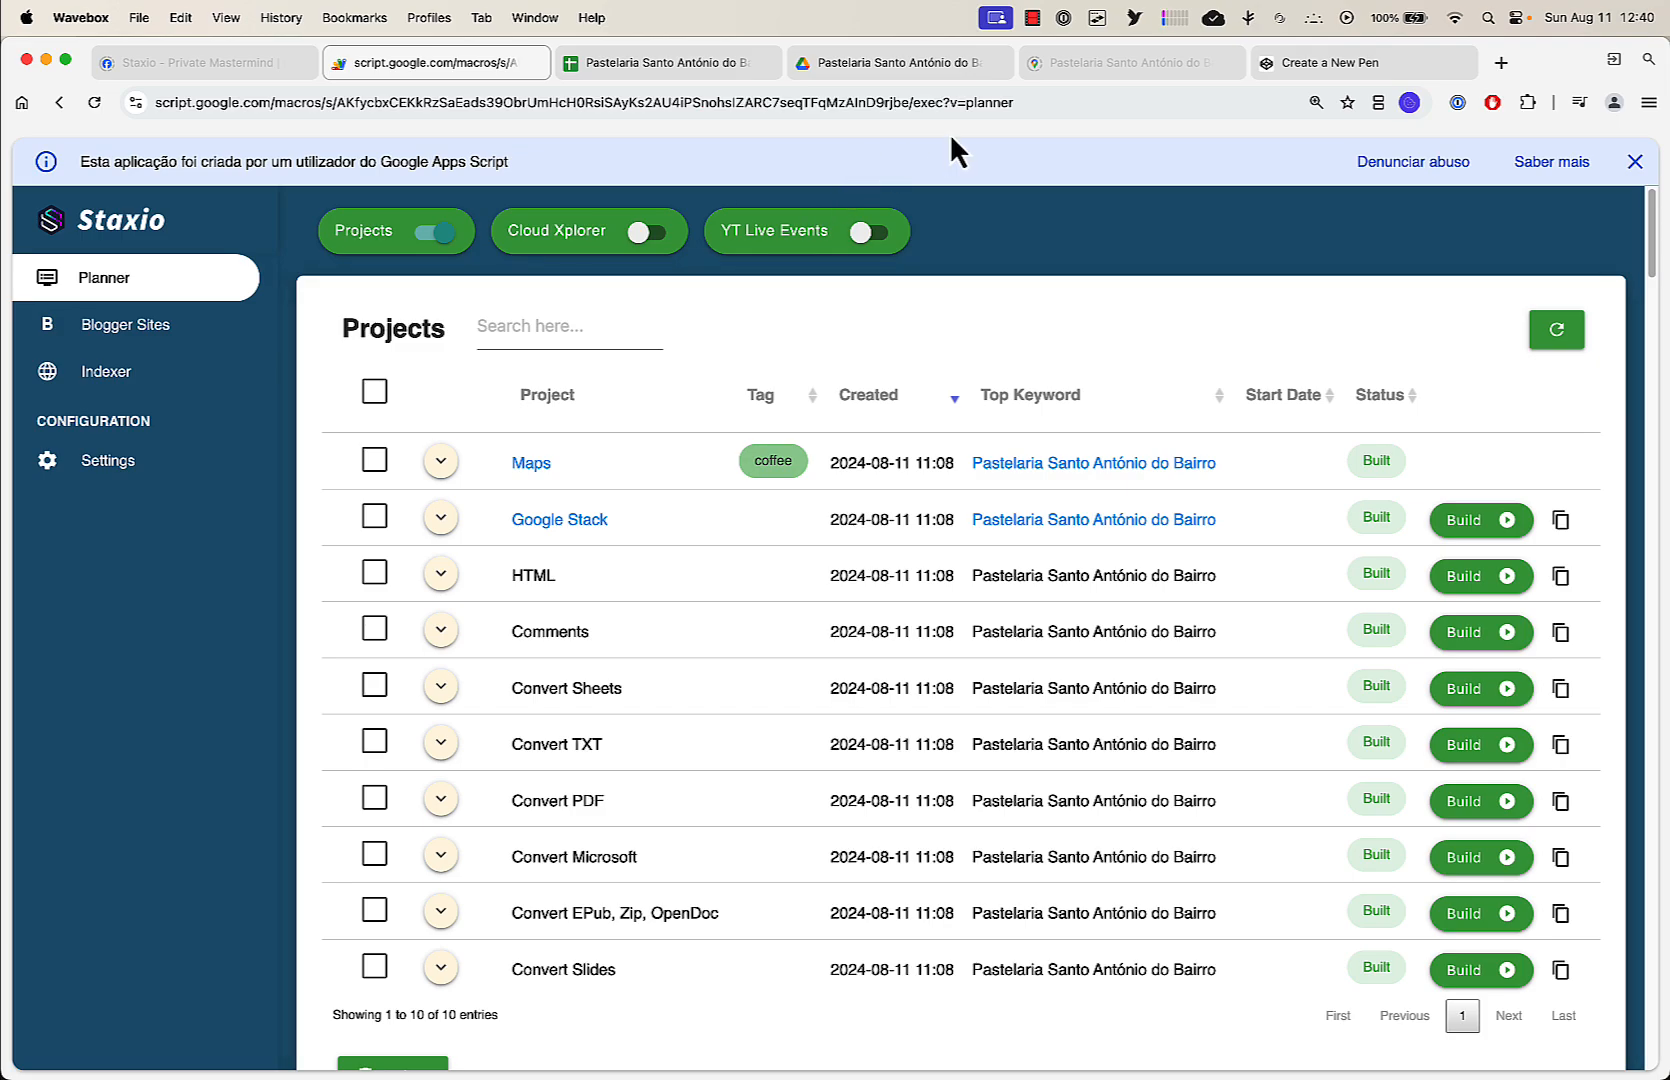
Return to the HTML file's preview in Google Drive, open the first photo backlink in its comments, and close the image's tab
{"action": "left_click", "coordinate": [851, 64]}
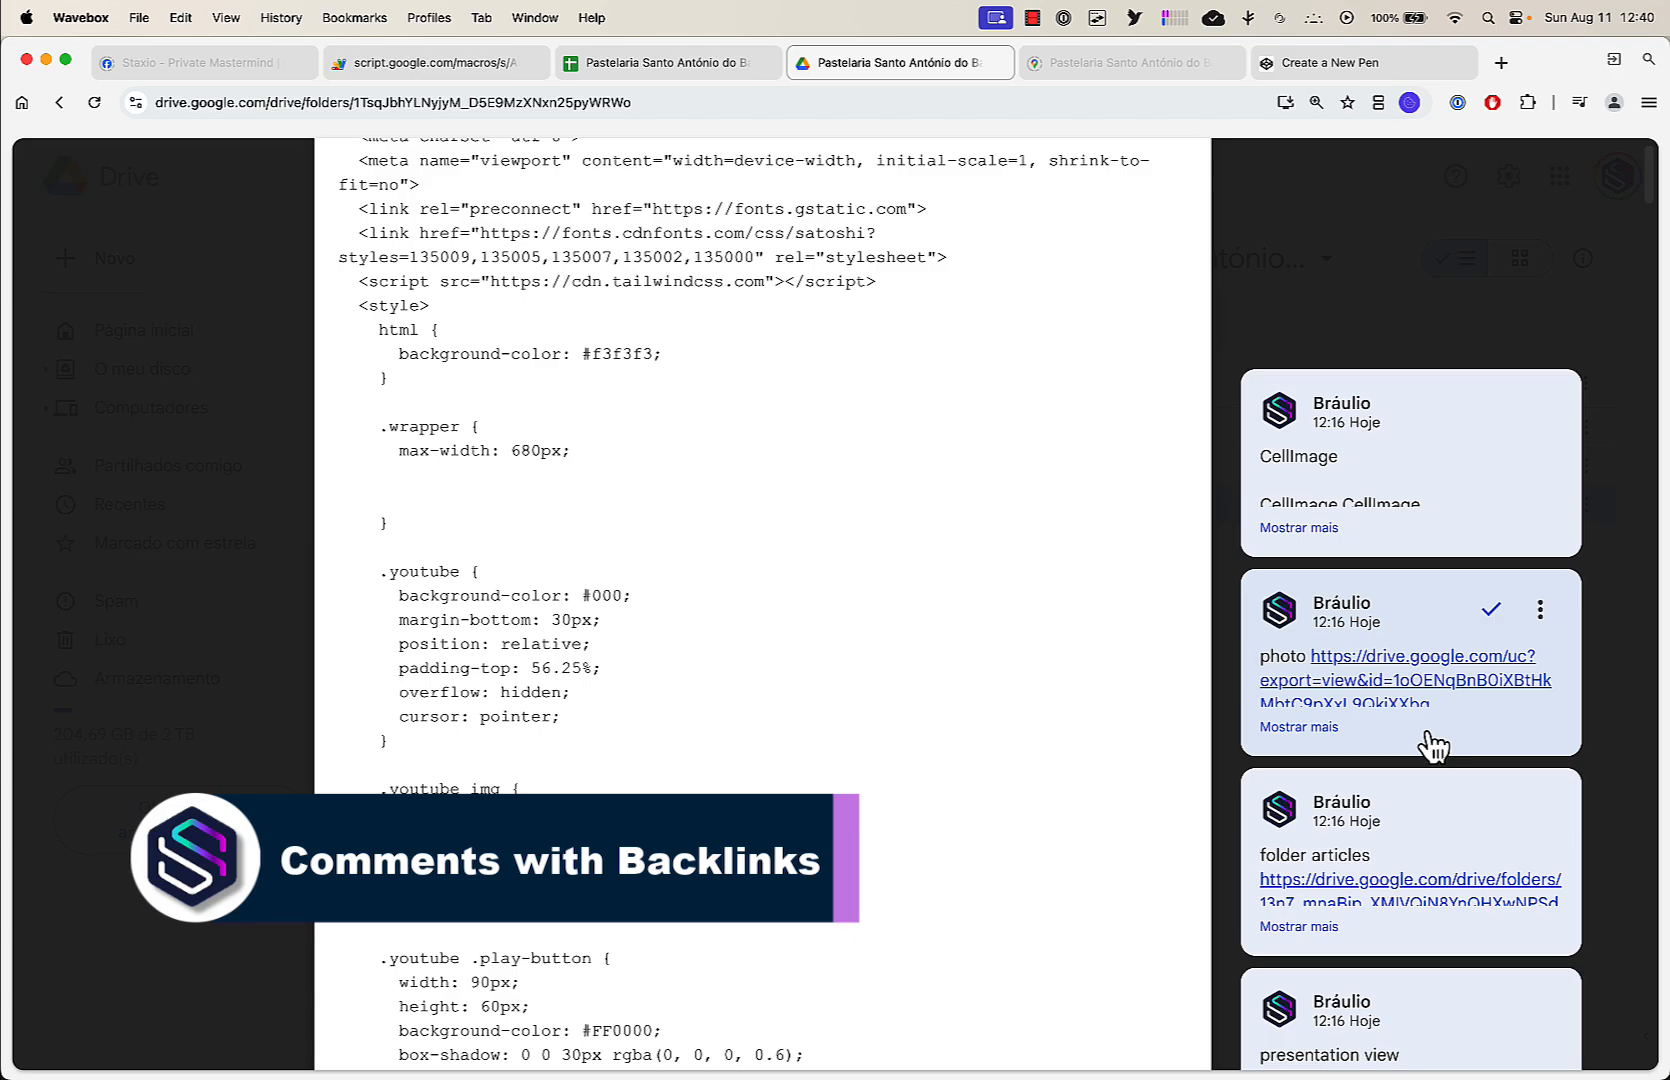
{"action": "scroll", "coordinate": [1432, 745], "scroll_direction": "down", "scroll_amount": 5}
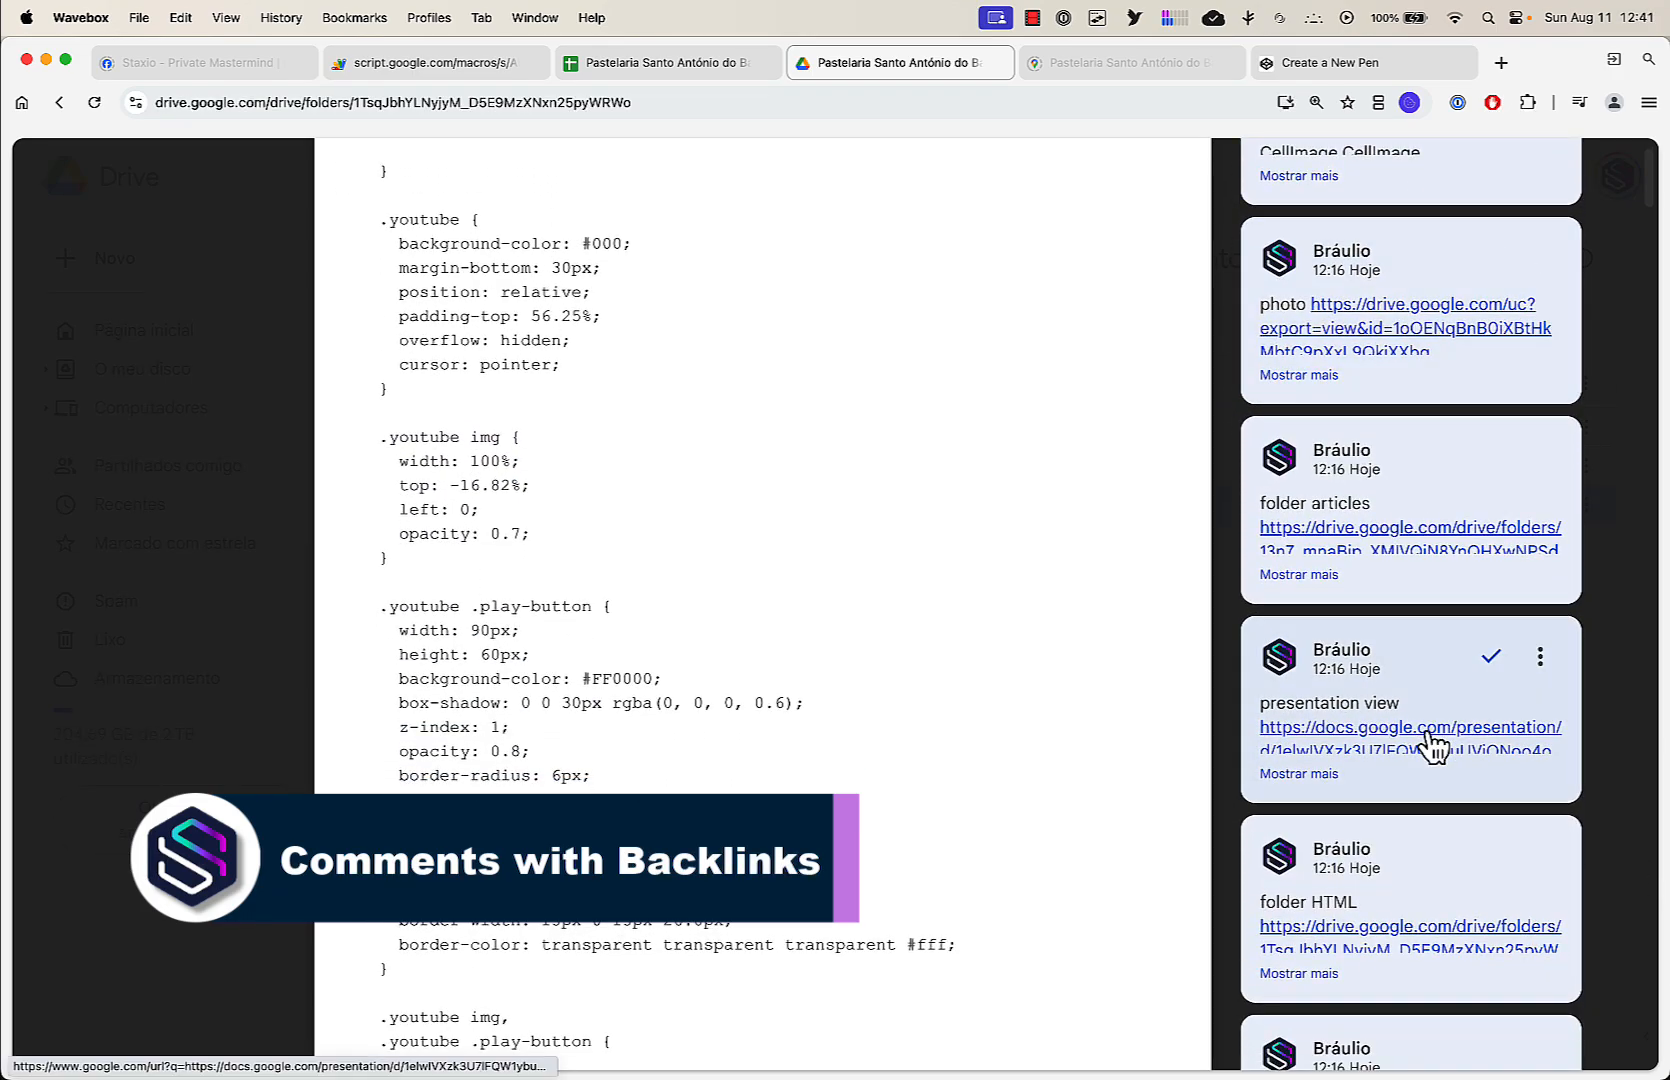
{"action": "left_click", "coordinate": [1345, 340]}
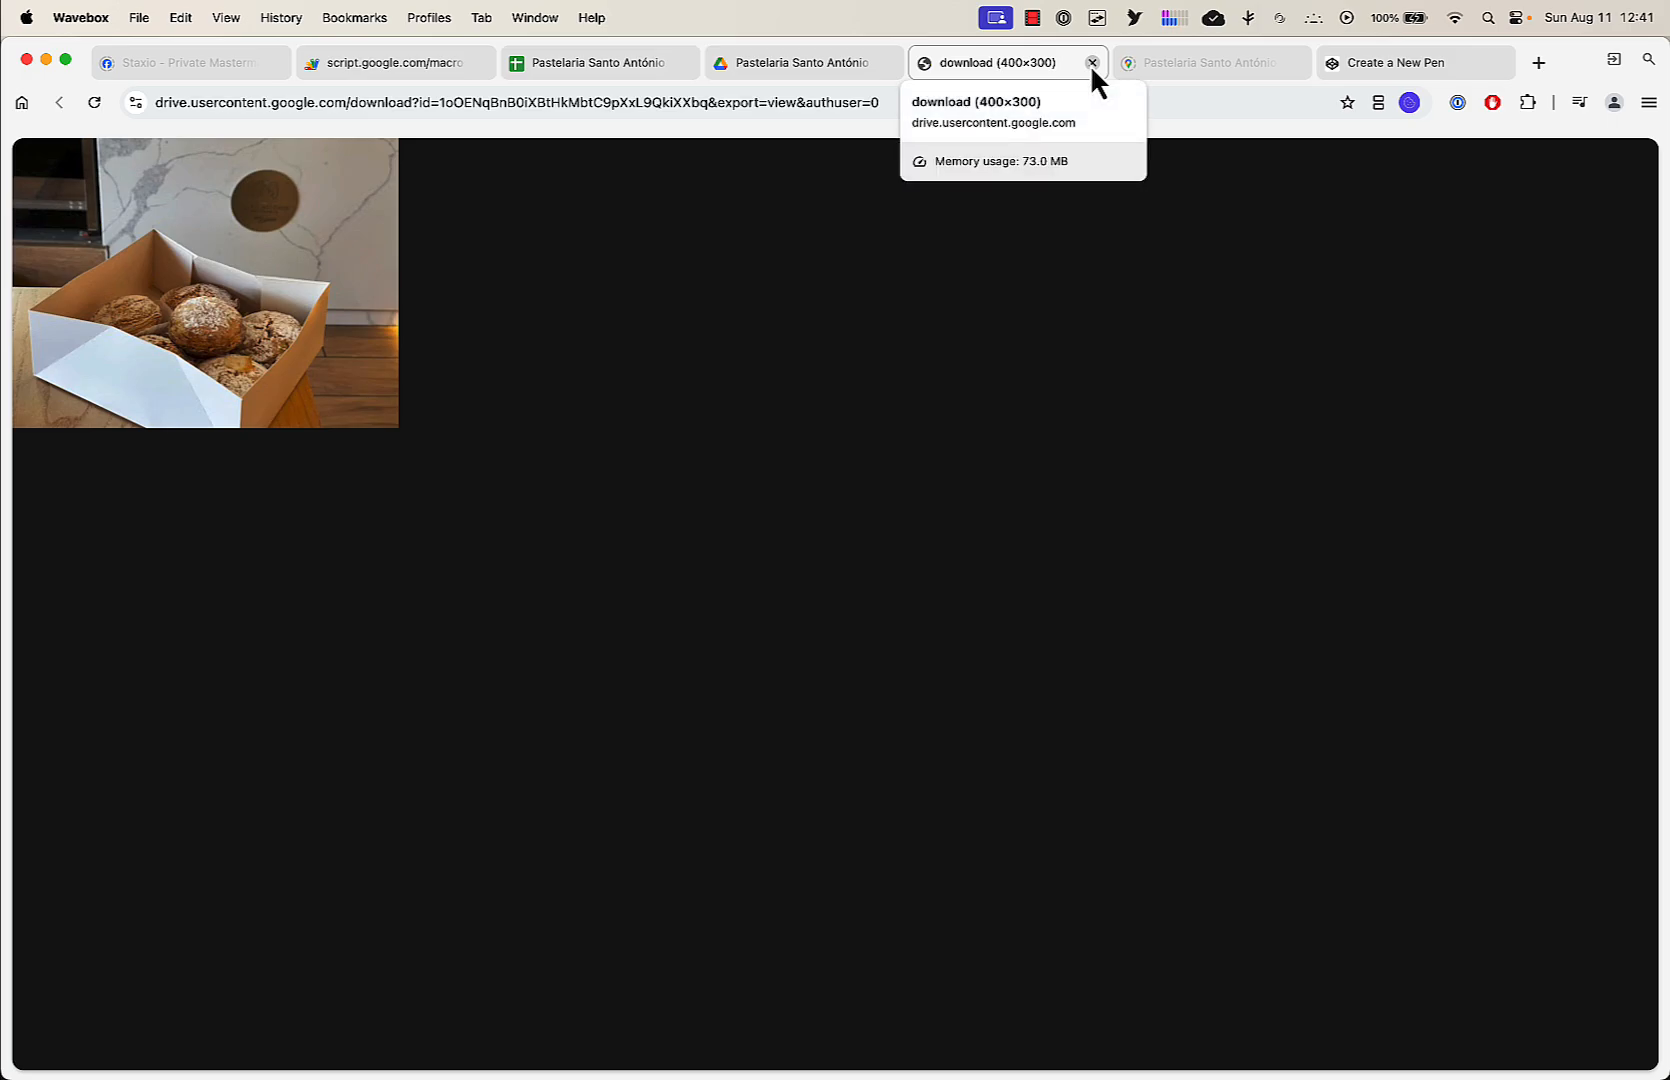
{"action": "left_click", "coordinate": [1092, 63]}
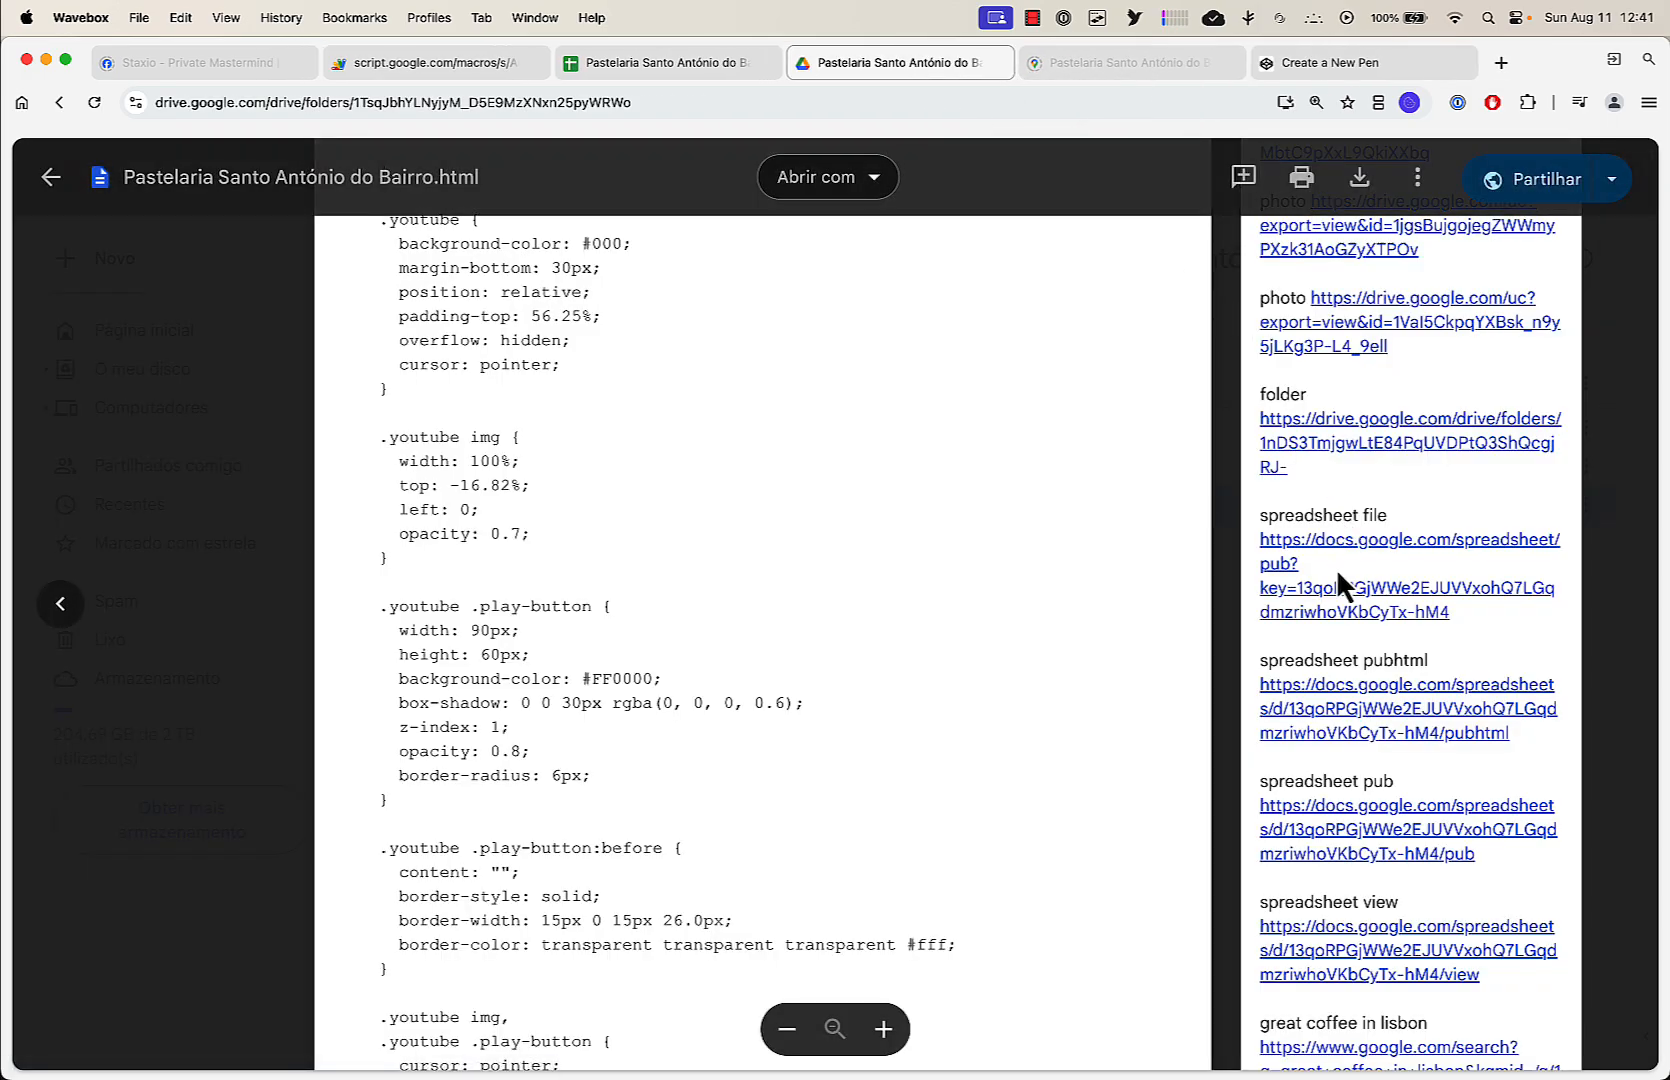
Examine the photo, folder, spreadsheet, keyword and target URL backlinks in the HTML file's expanded comment and the remaining comments
{"action": "scroll", "coordinate": [1316, 654], "scroll_direction": "down", "scroll_amount": 5}
{"action": "scroll", "coordinate": [1316, 654], "scroll_direction": "down", "scroll_amount": 10}
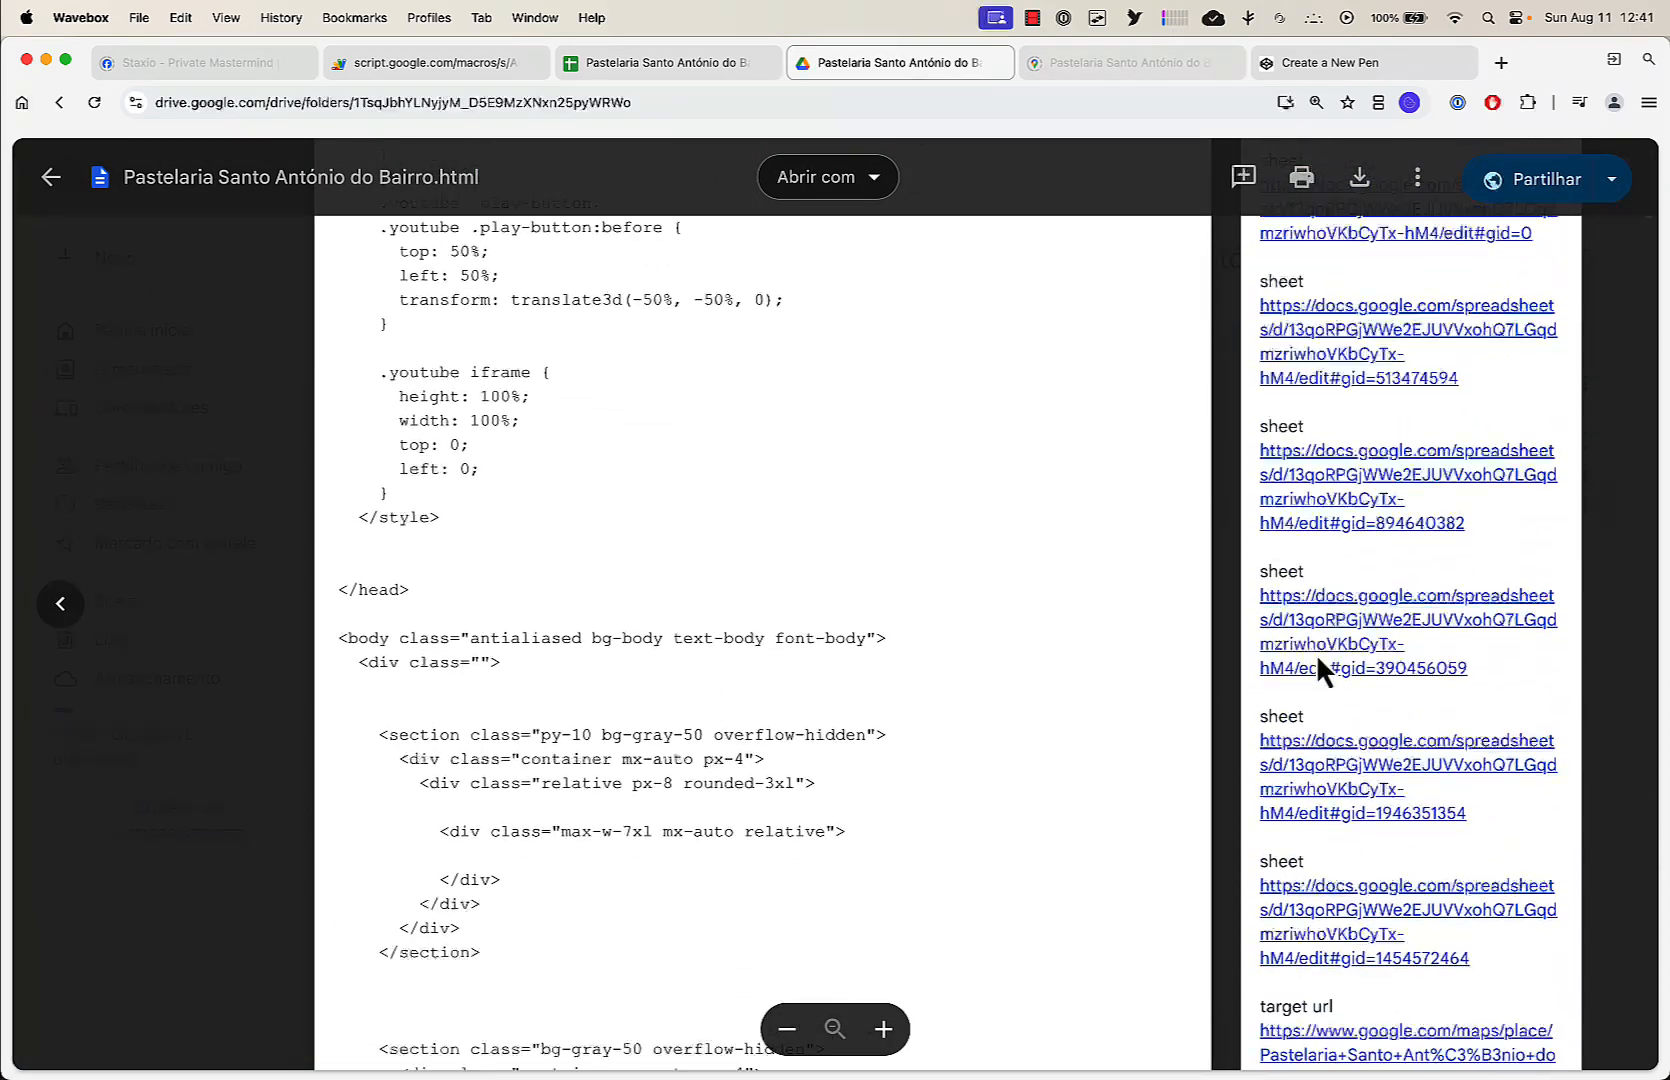
{"action": "scroll", "coordinate": [1316, 654], "scroll_direction": "down", "scroll_amount": 6}
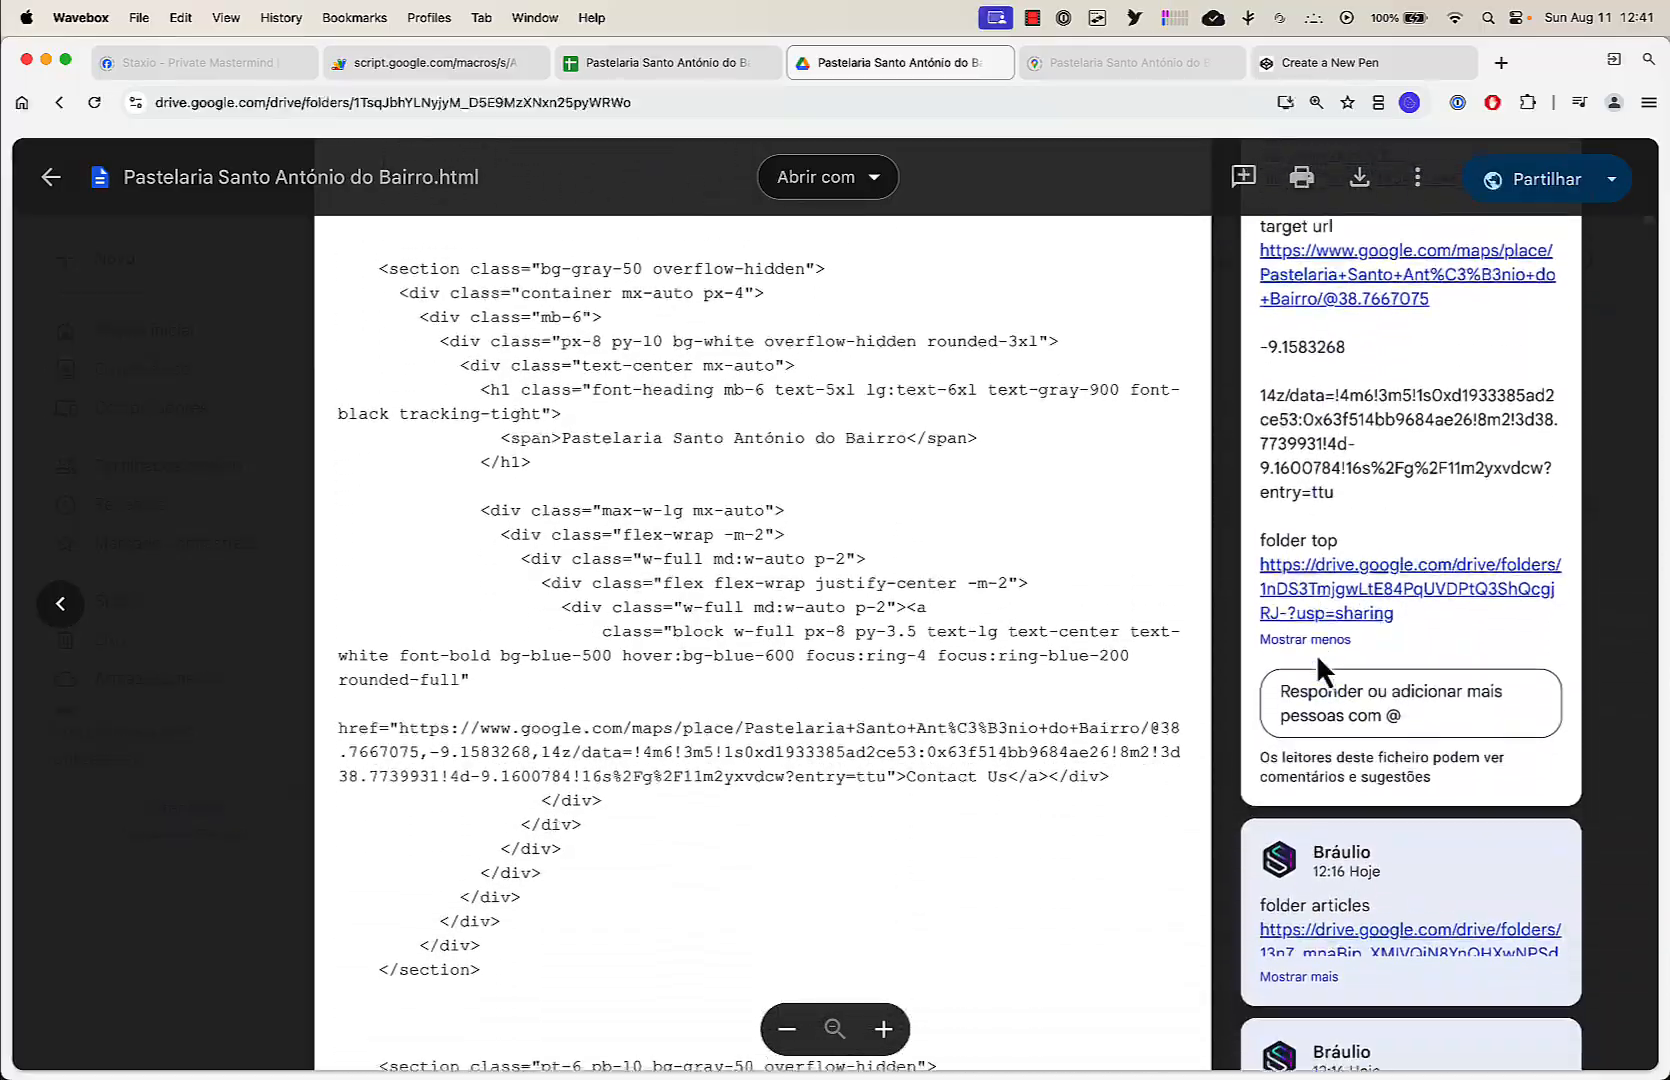
{"action": "scroll", "coordinate": [1316, 654], "scroll_direction": "down", "scroll_amount": 5}
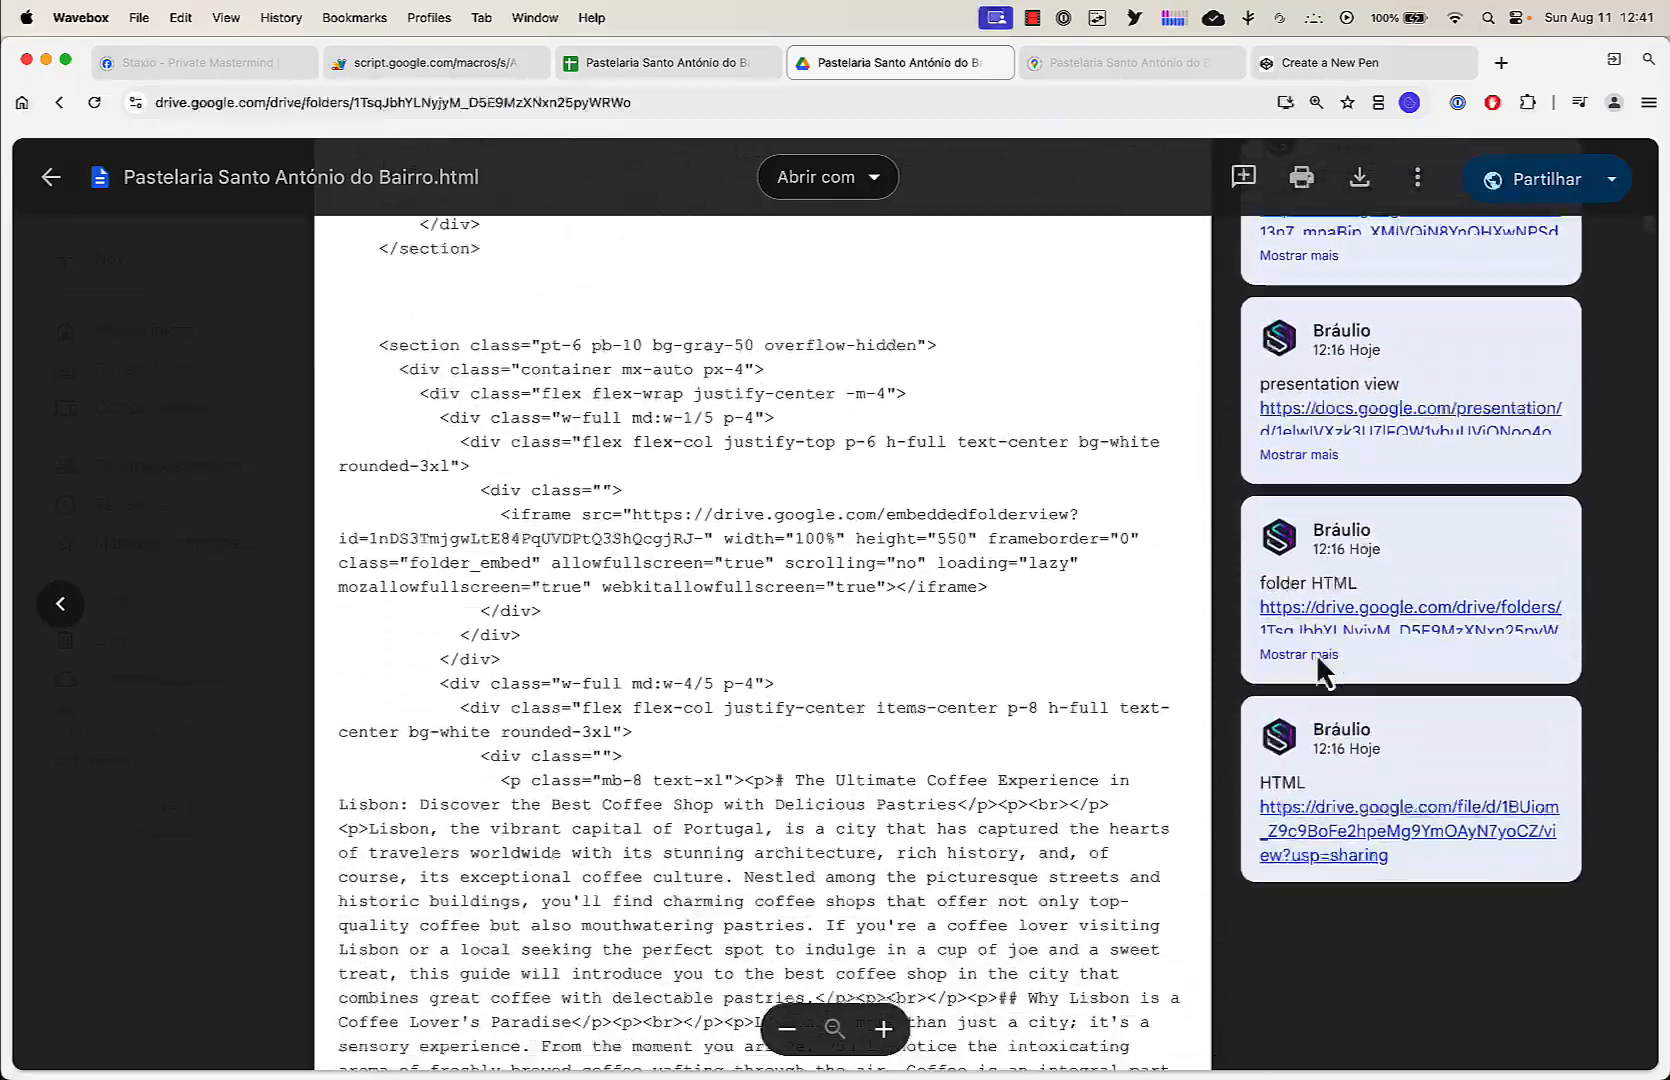
{"action": "scroll", "coordinate": [1316, 654], "scroll_direction": "up", "scroll_amount": 12}
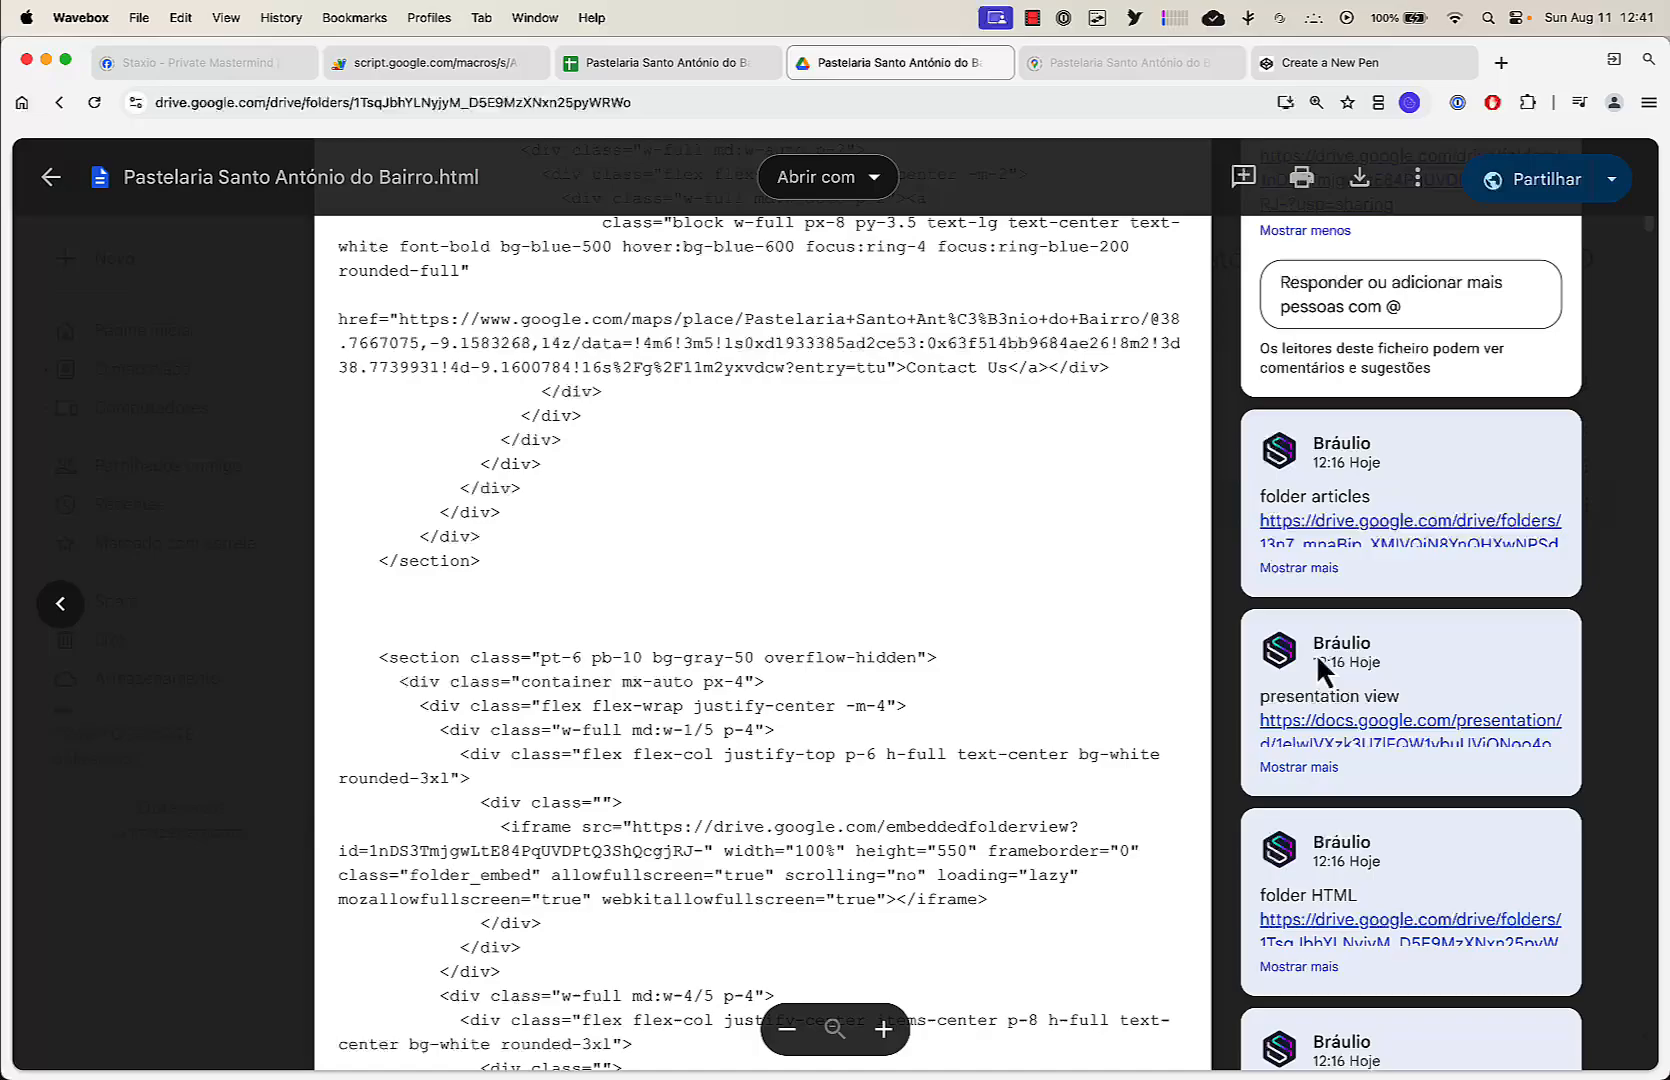
{"action": "scroll", "coordinate": [1316, 654], "scroll_direction": "up", "scroll_amount": 10}
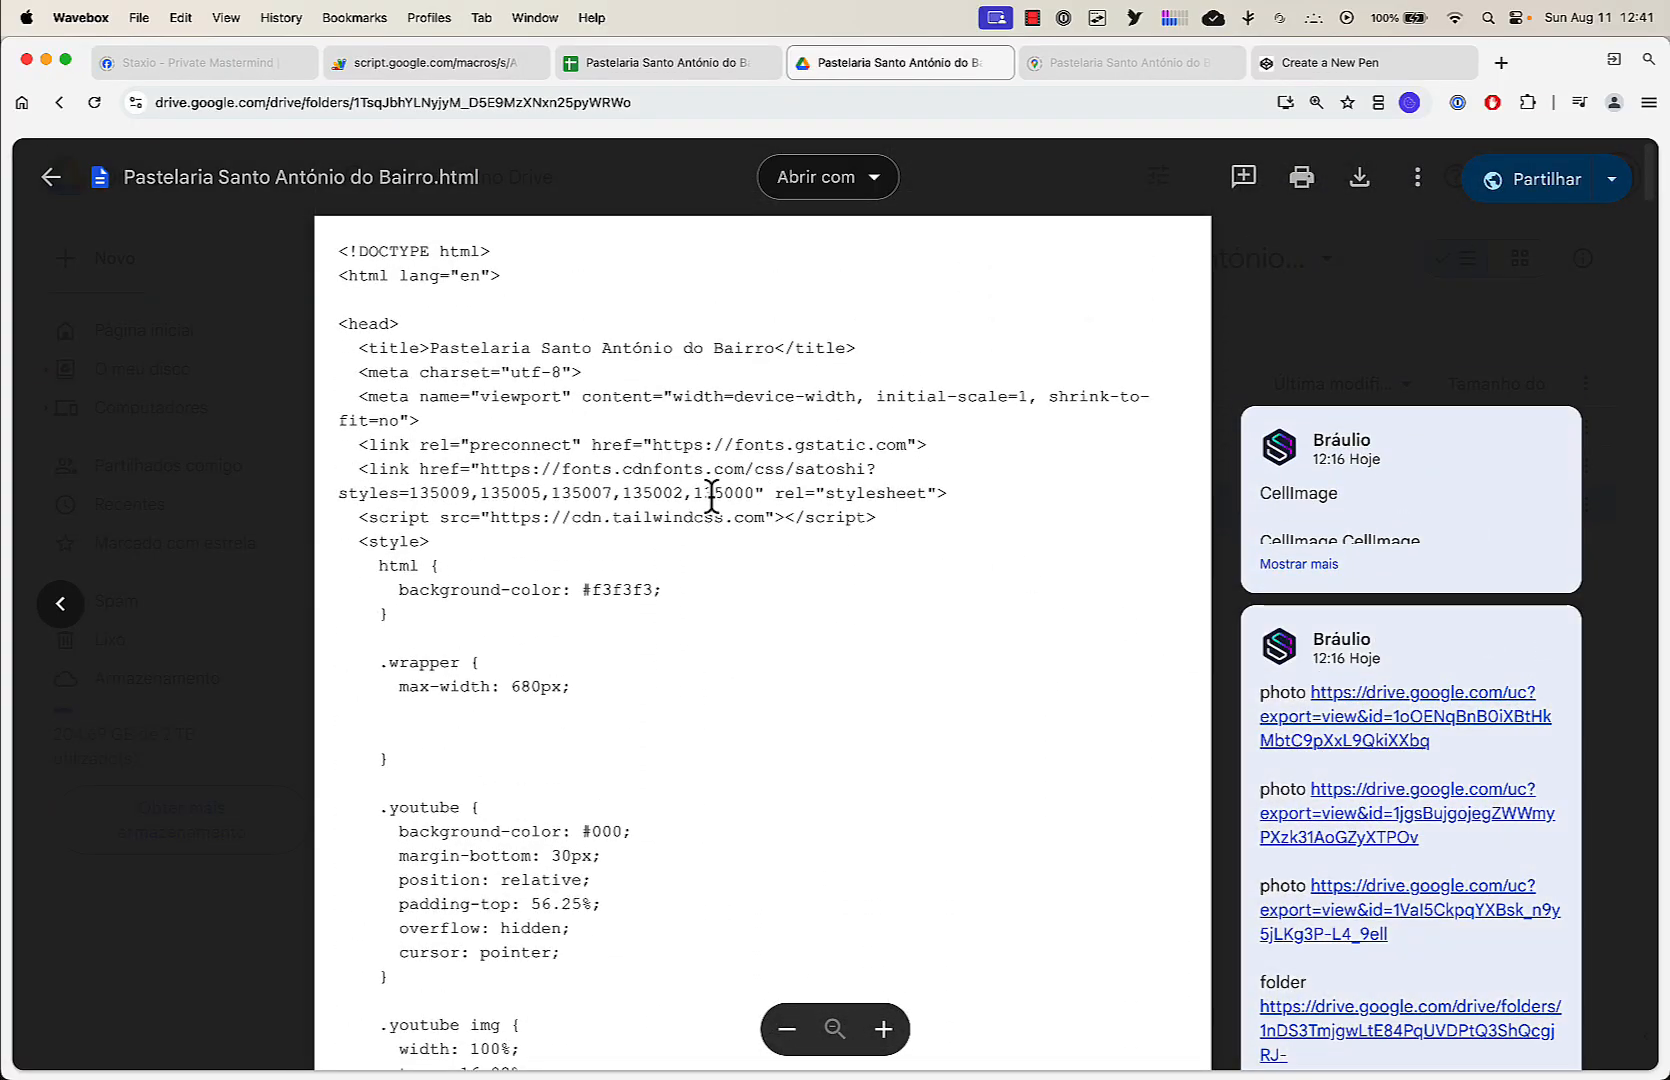
Close the preview, download Pastelaria Santo António do Bairro.html from Drive, and open the downloaded file in the browser
{"action": "key", "text": "Escape"}
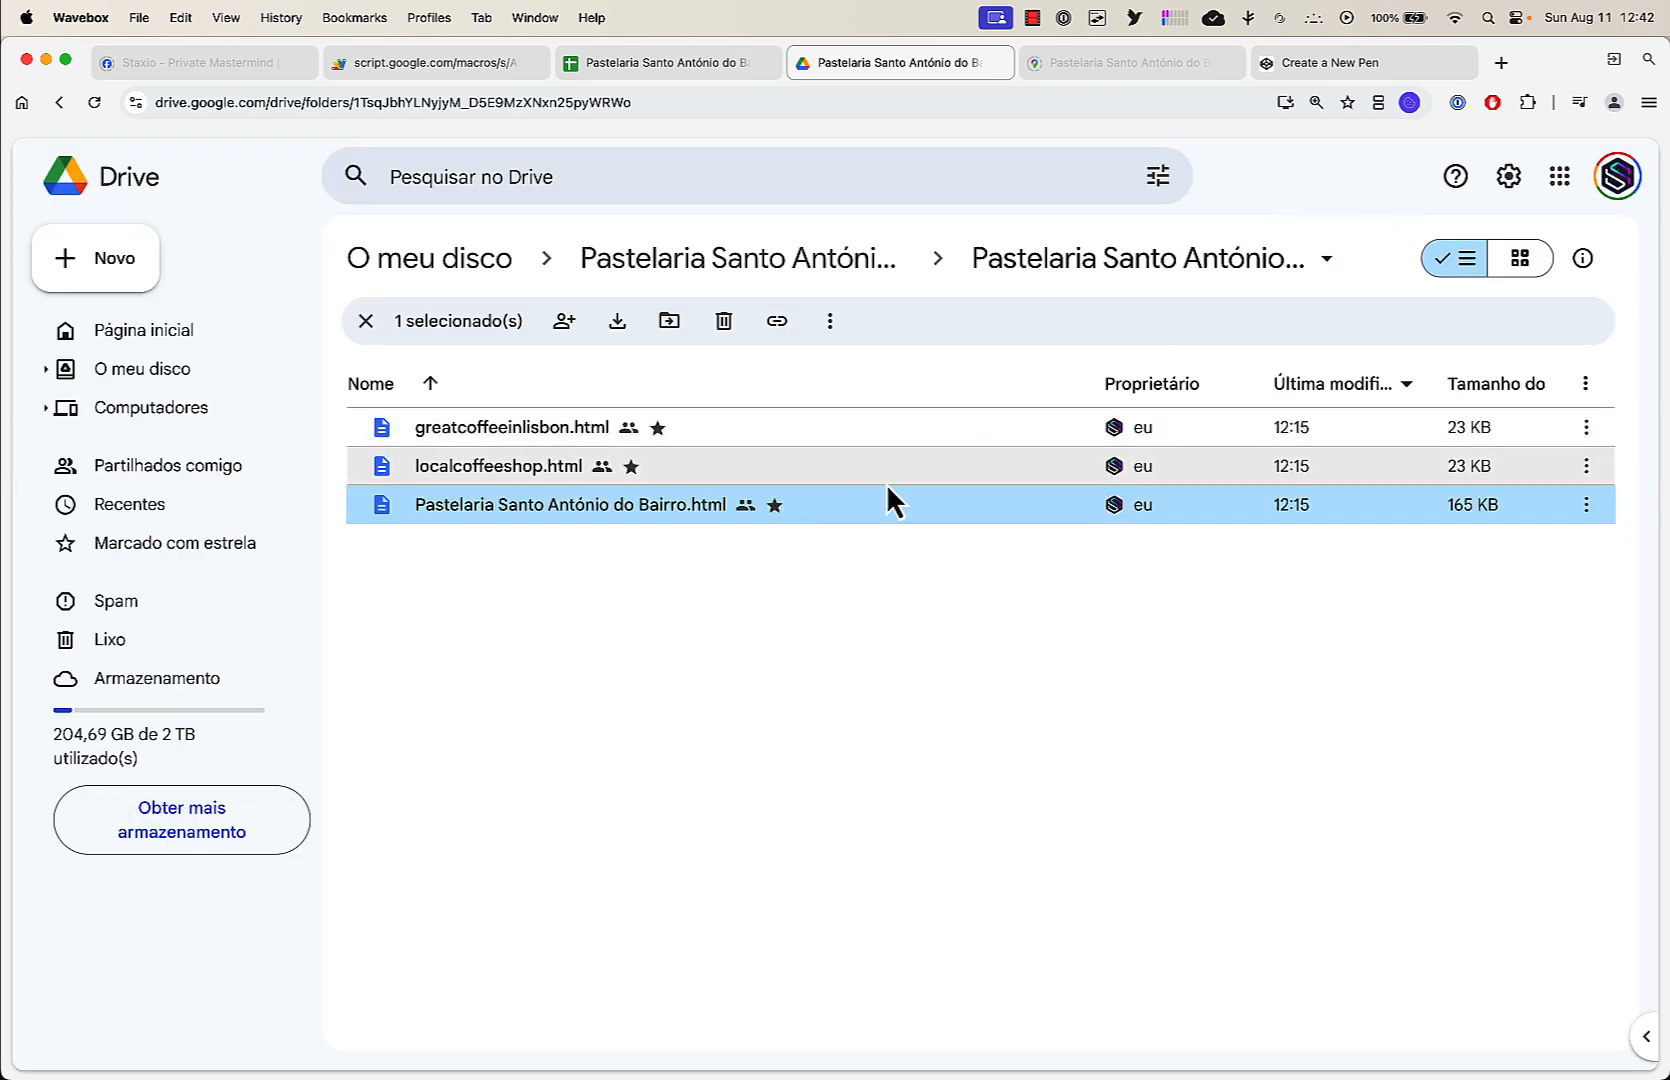
{"action": "right_click", "coordinate": [746, 506]}
{"action": "left_click", "coordinate": [805, 584]}
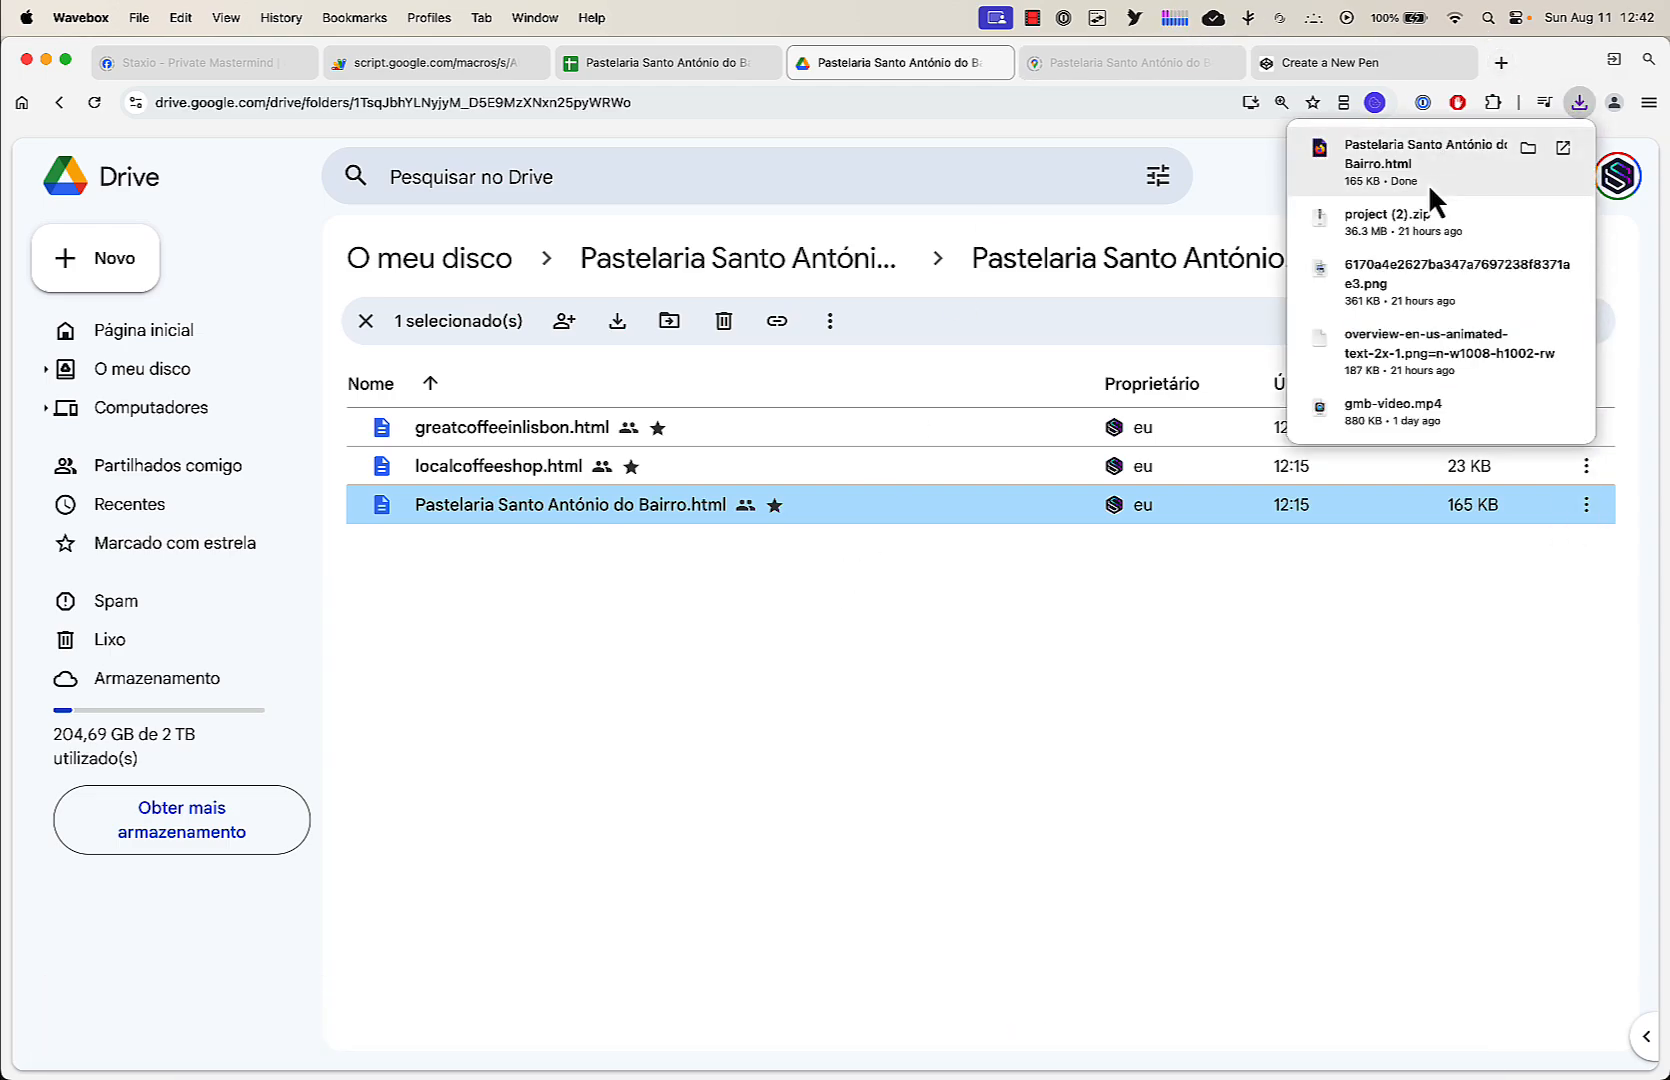
{"action": "left_click", "coordinate": [1429, 164]}
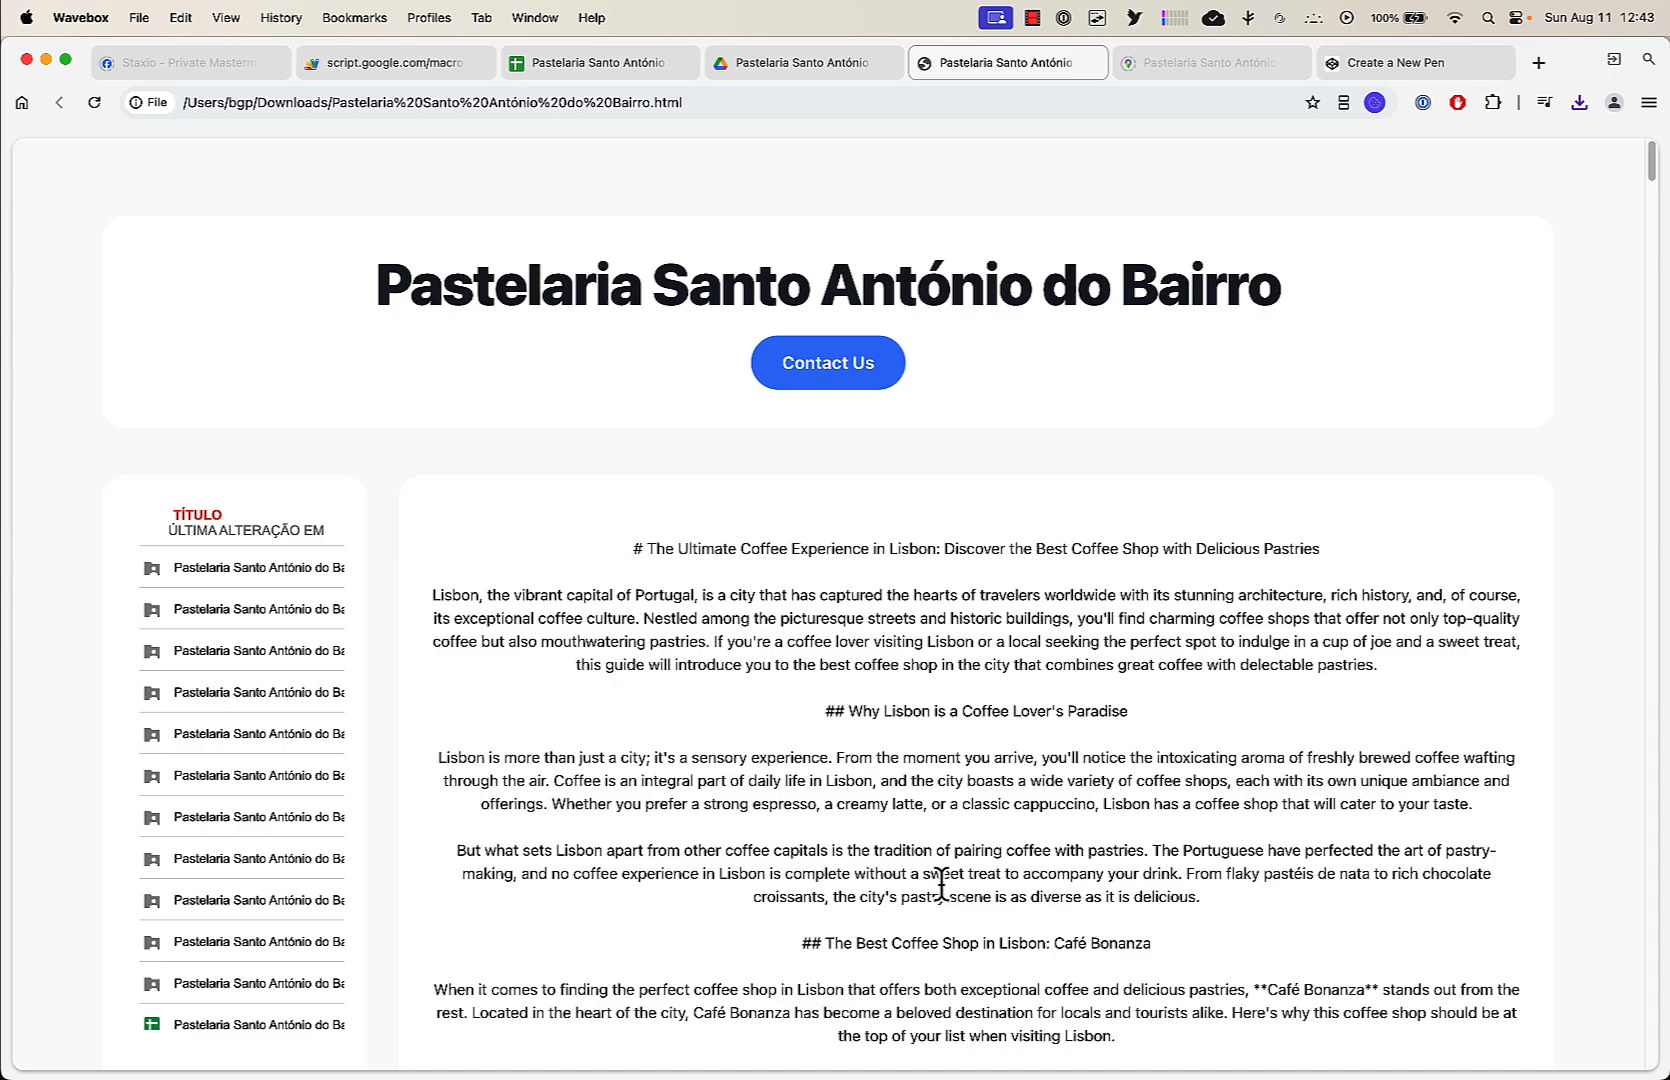
Examine the downloaded page's embedded Drive folder list and article text, down to the Resources & Images section
{"action": "scroll", "coordinate": [984, 887], "scroll_direction": "down", "scroll_amount": 5}
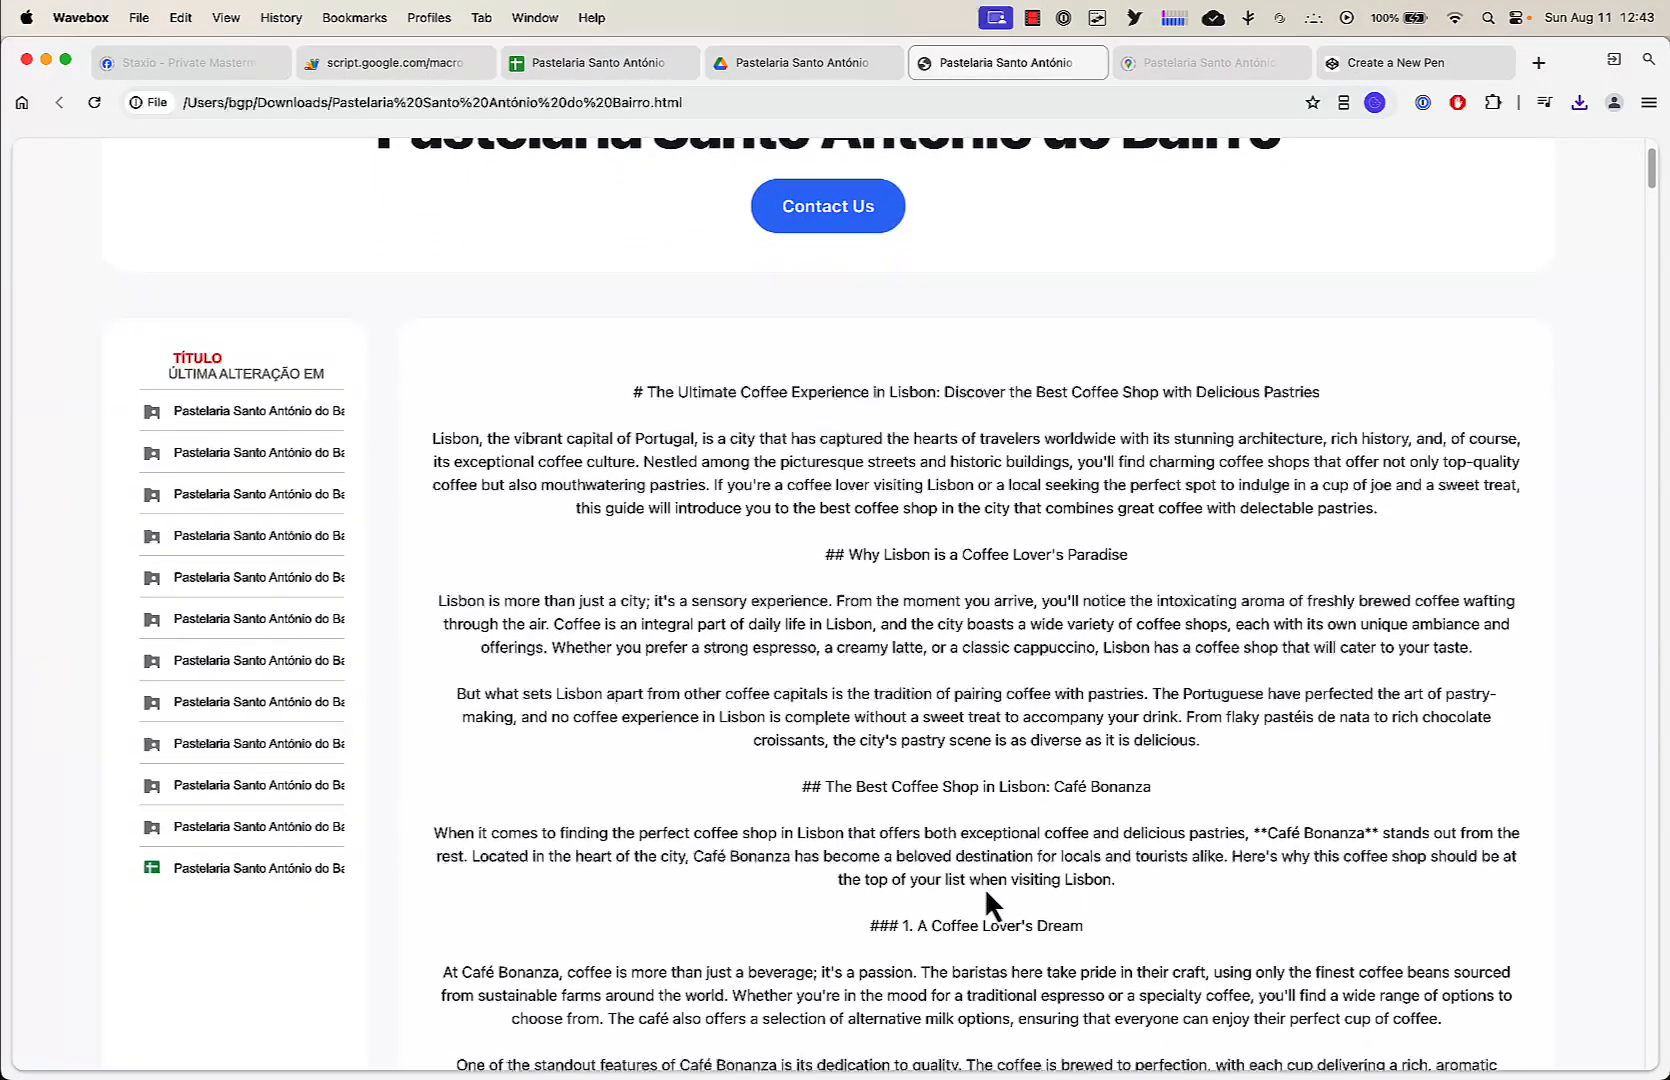
{"action": "scroll", "coordinate": [984, 887], "scroll_direction": "down", "scroll_amount": 11}
{"action": "scroll", "coordinate": [984, 887], "scroll_direction": "up", "scroll_amount": 6}
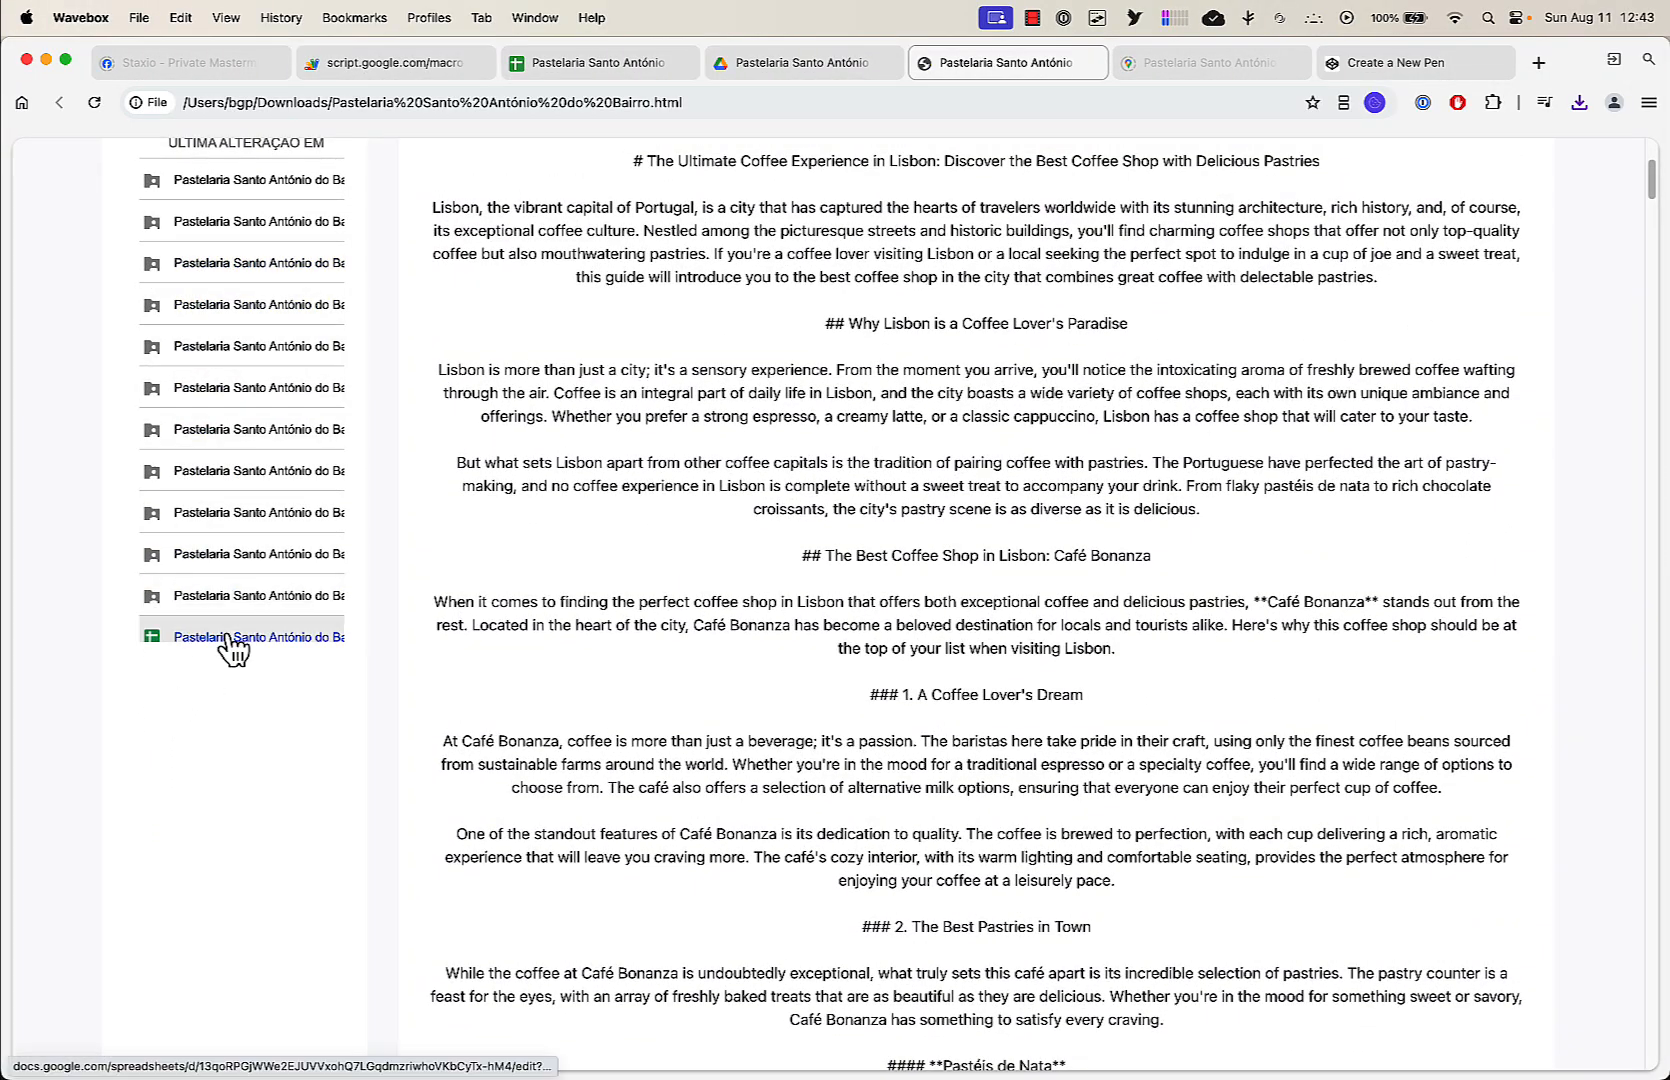
{"action": "scroll", "coordinate": [220, 672], "scroll_direction": "up", "scroll_amount": 10}
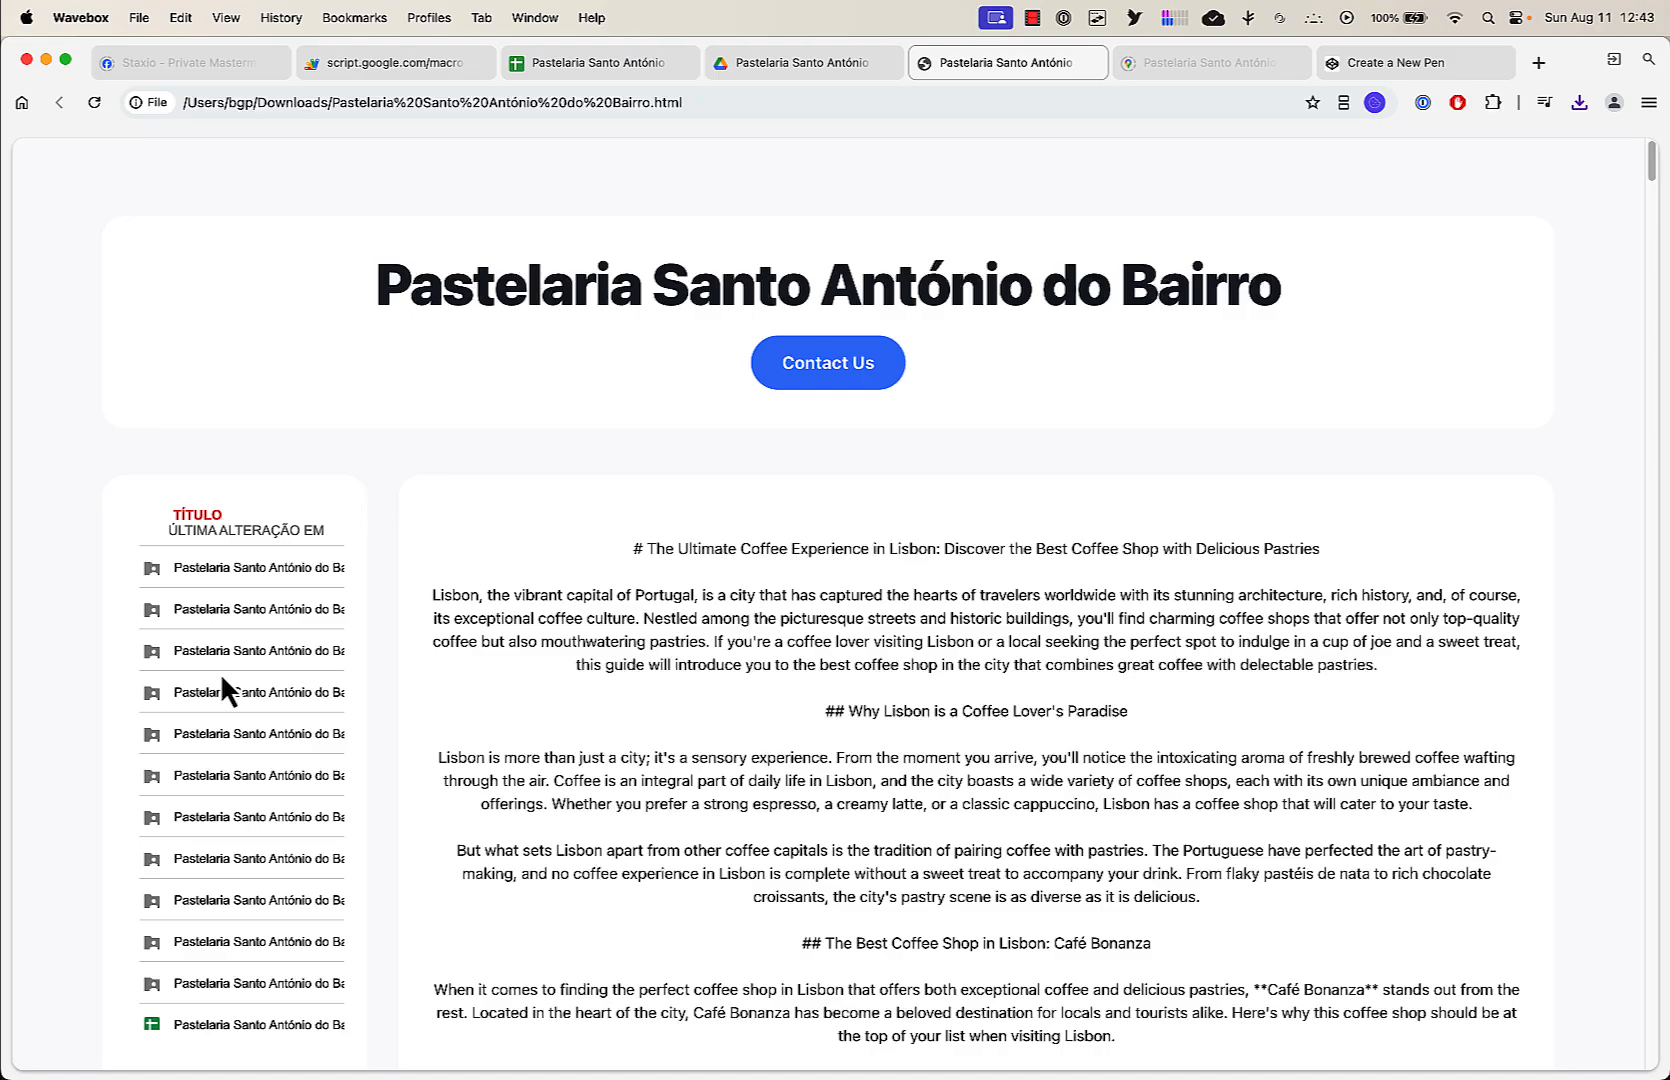
{"action": "scroll", "coordinate": [498, 678], "scroll_direction": "down", "scroll_amount": 3}
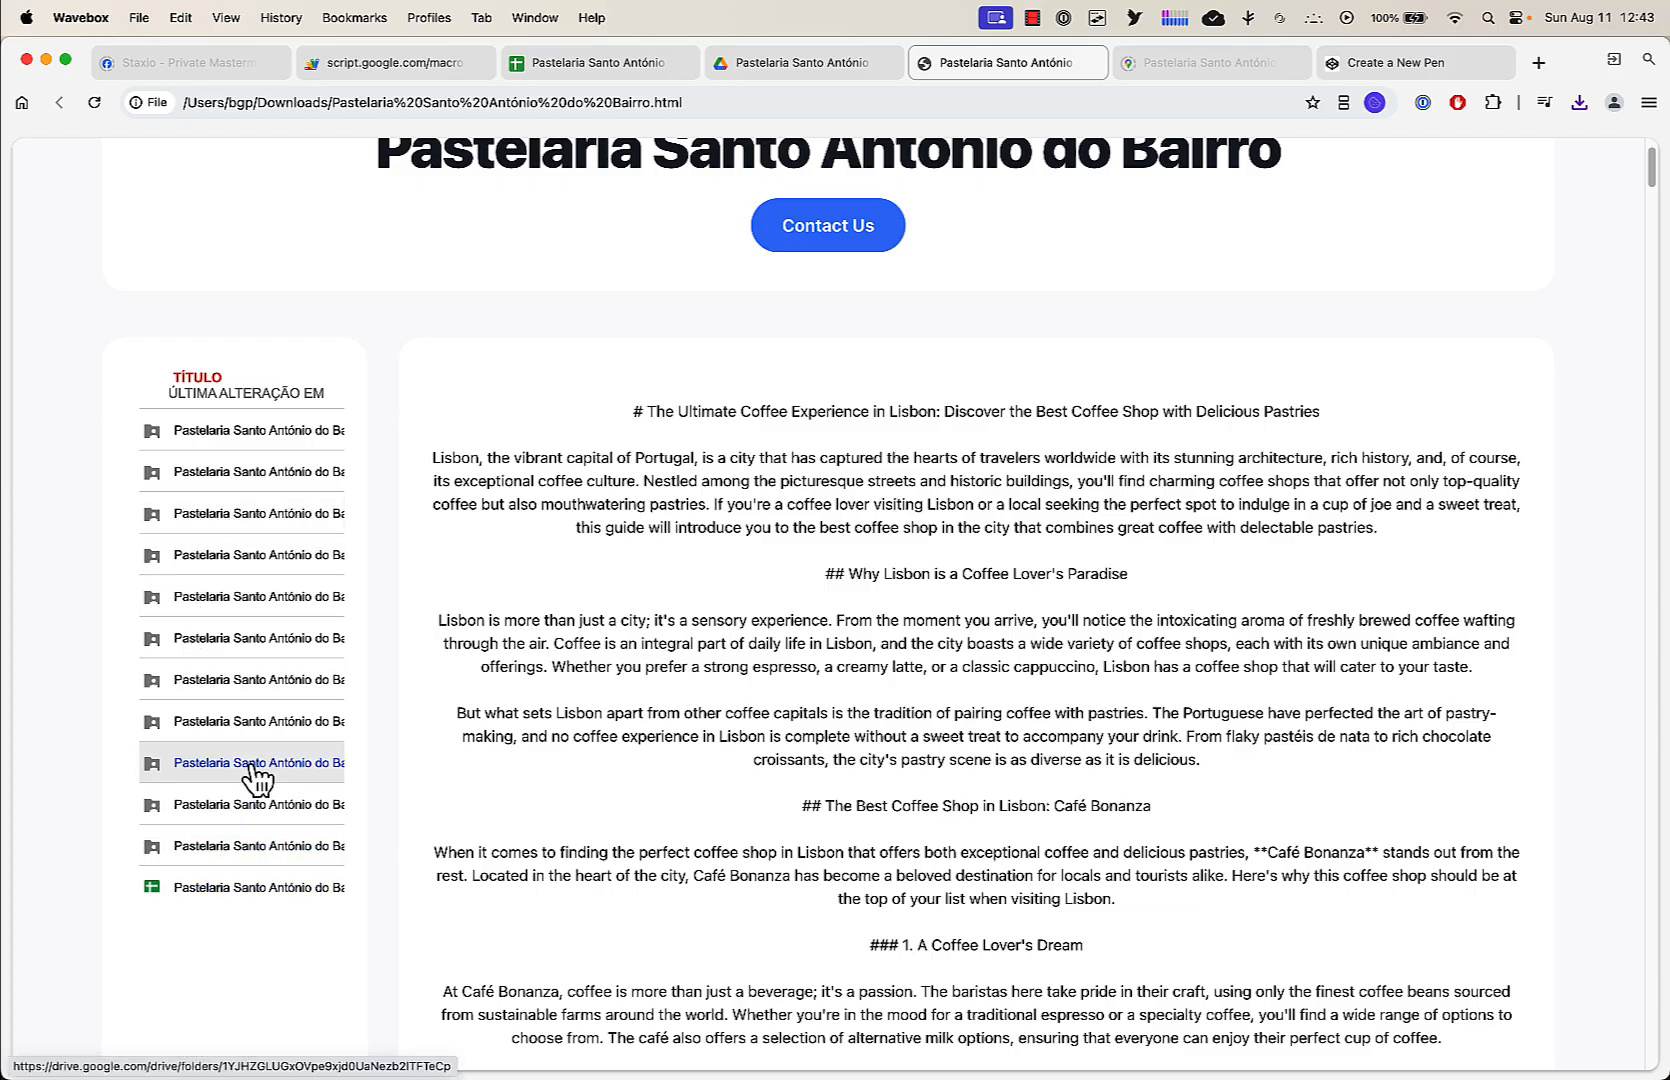
{"action": "scroll", "coordinate": [258, 779], "scroll_direction": "down", "scroll_amount": 10}
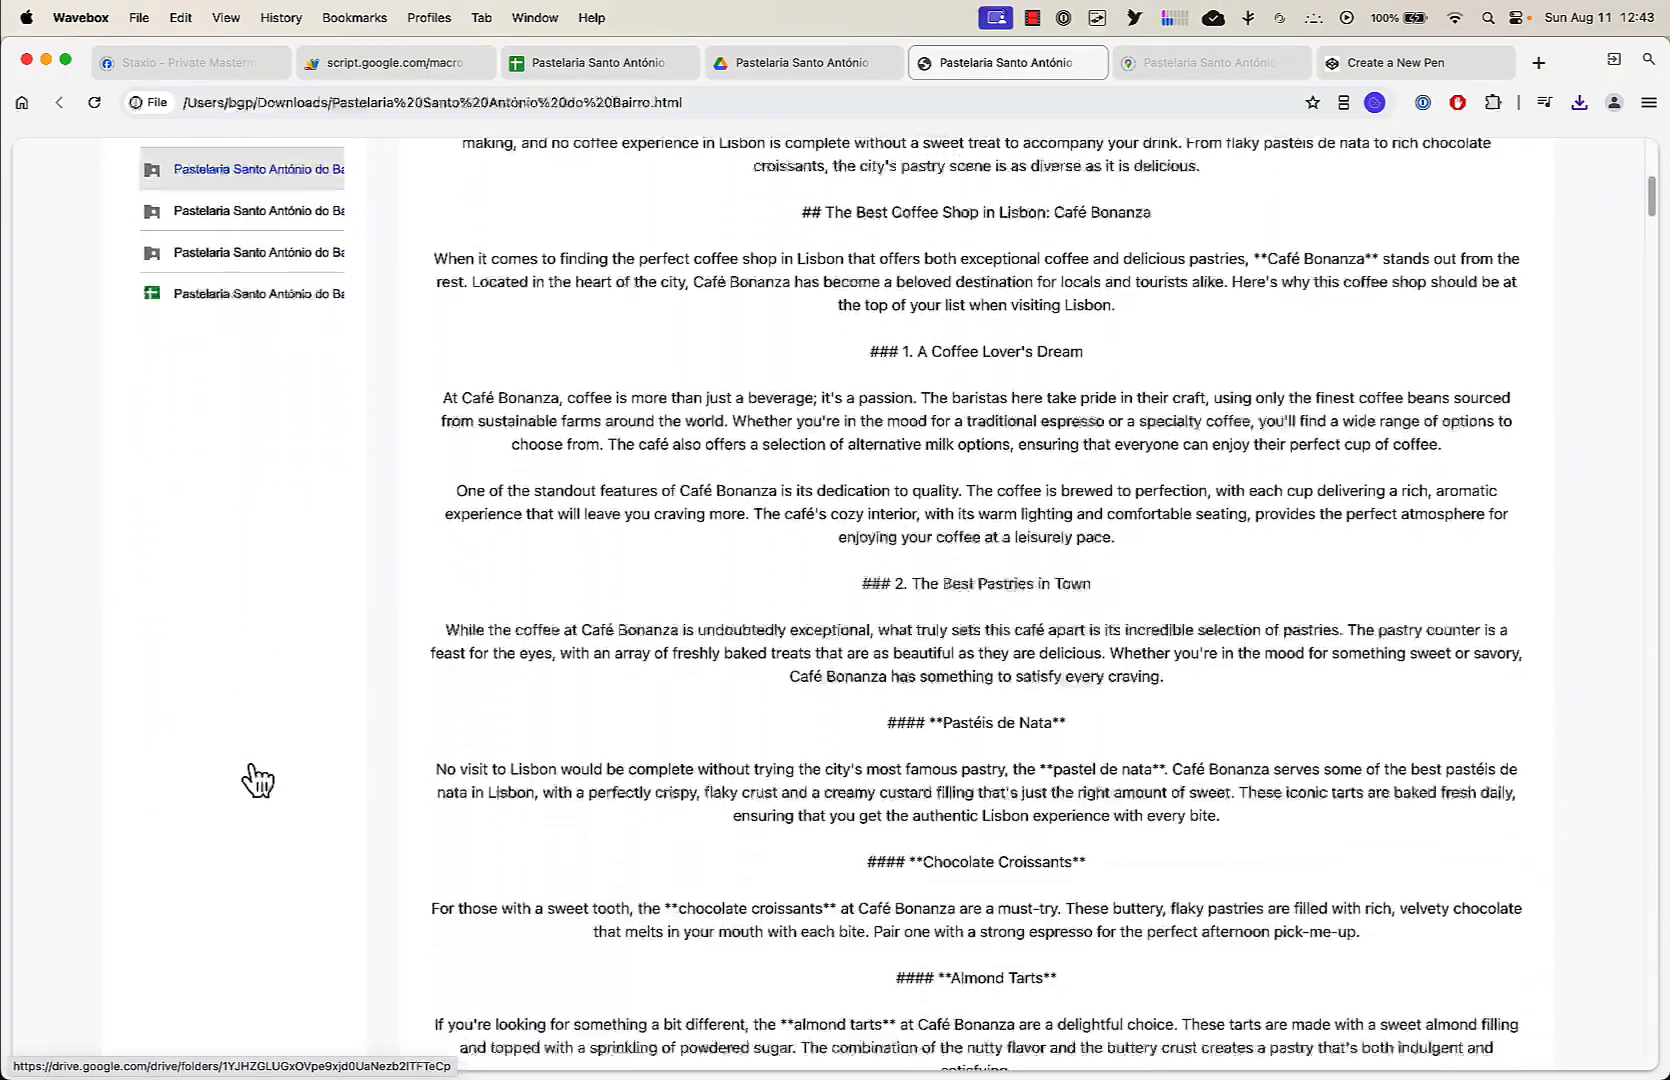
{"action": "scroll", "coordinate": [258, 779], "scroll_direction": "down", "scroll_amount": 20}
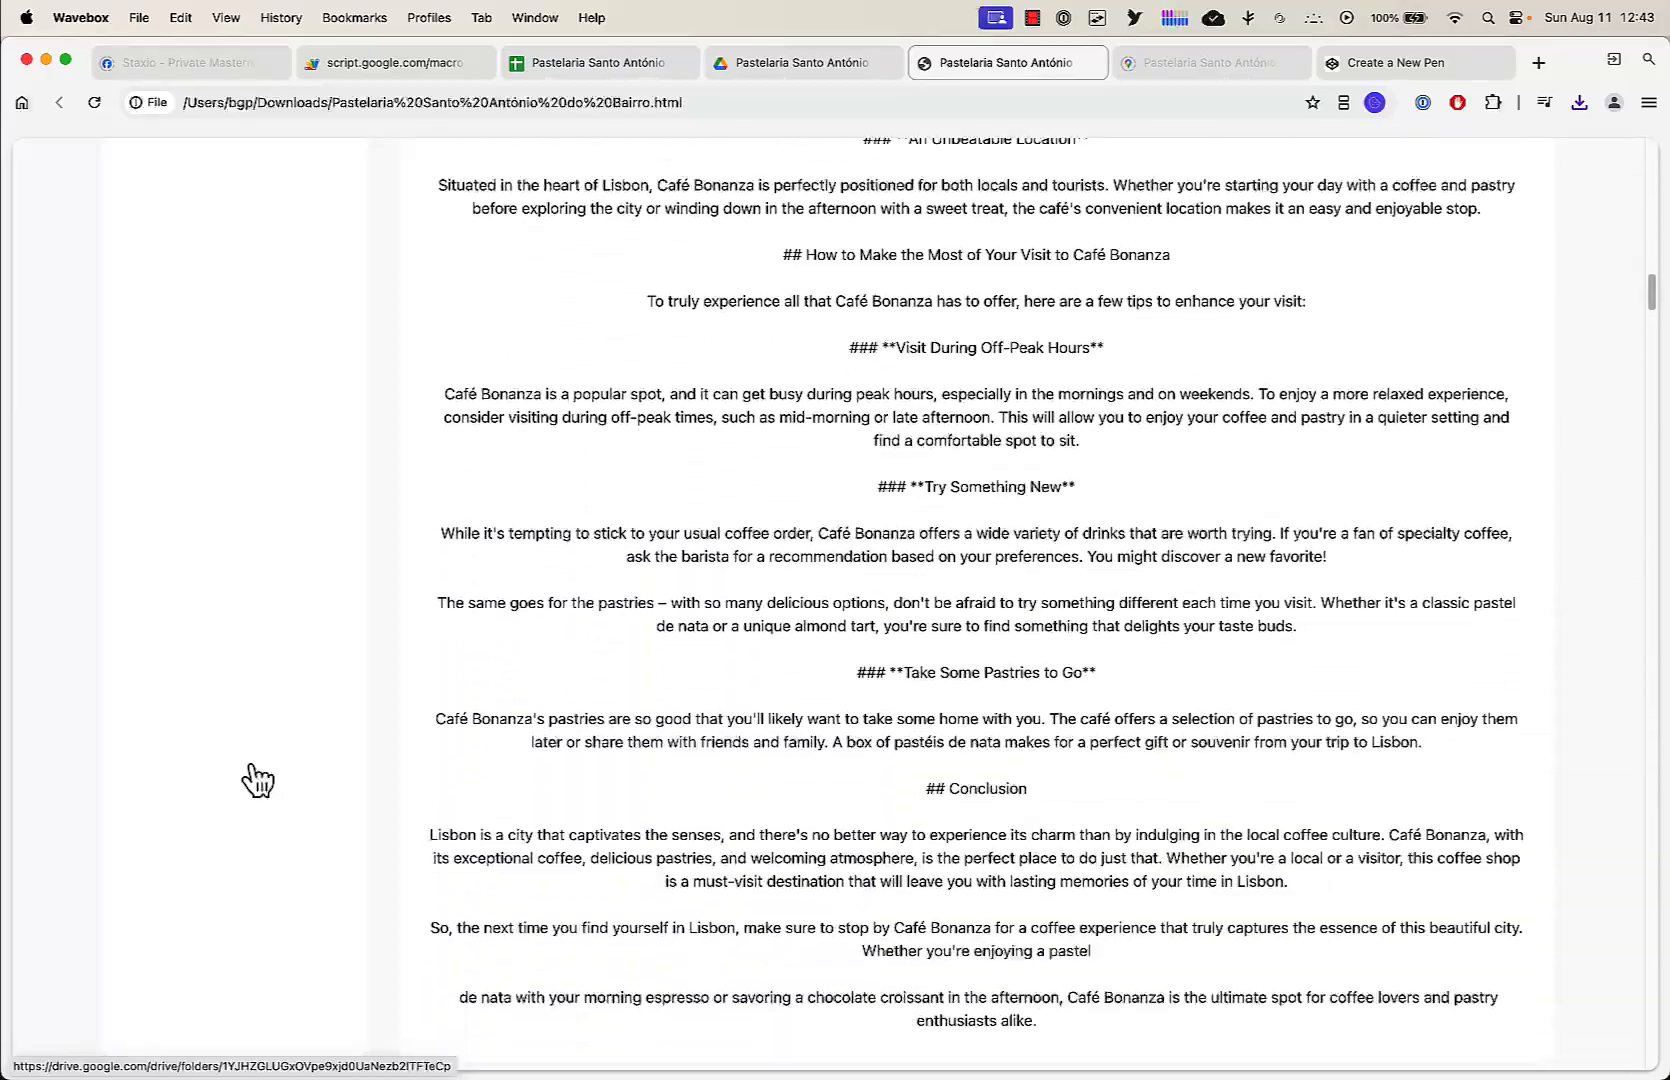
{"action": "scroll", "coordinate": [258, 779], "scroll_direction": "down", "scroll_amount": 15}
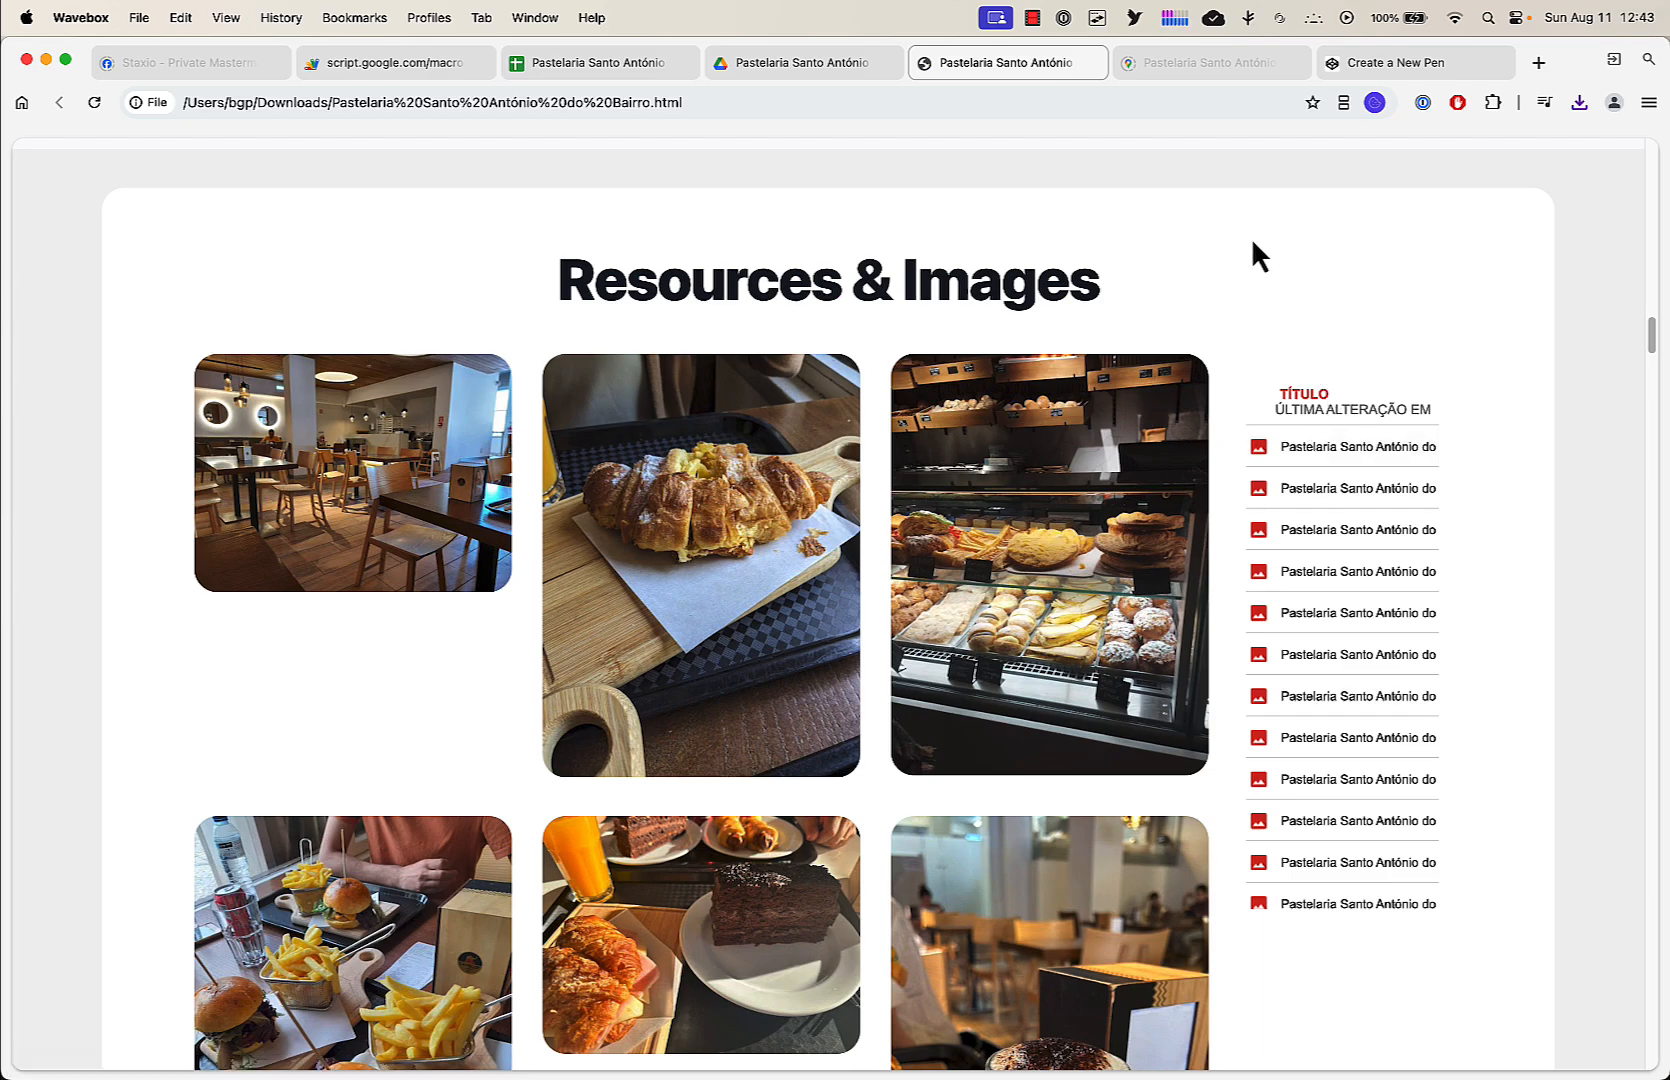
Open the project's Photos folder in Google Drive and compare its images with the downloaded page's Resources & Images section
{"action": "left_click", "coordinate": [806, 65]}
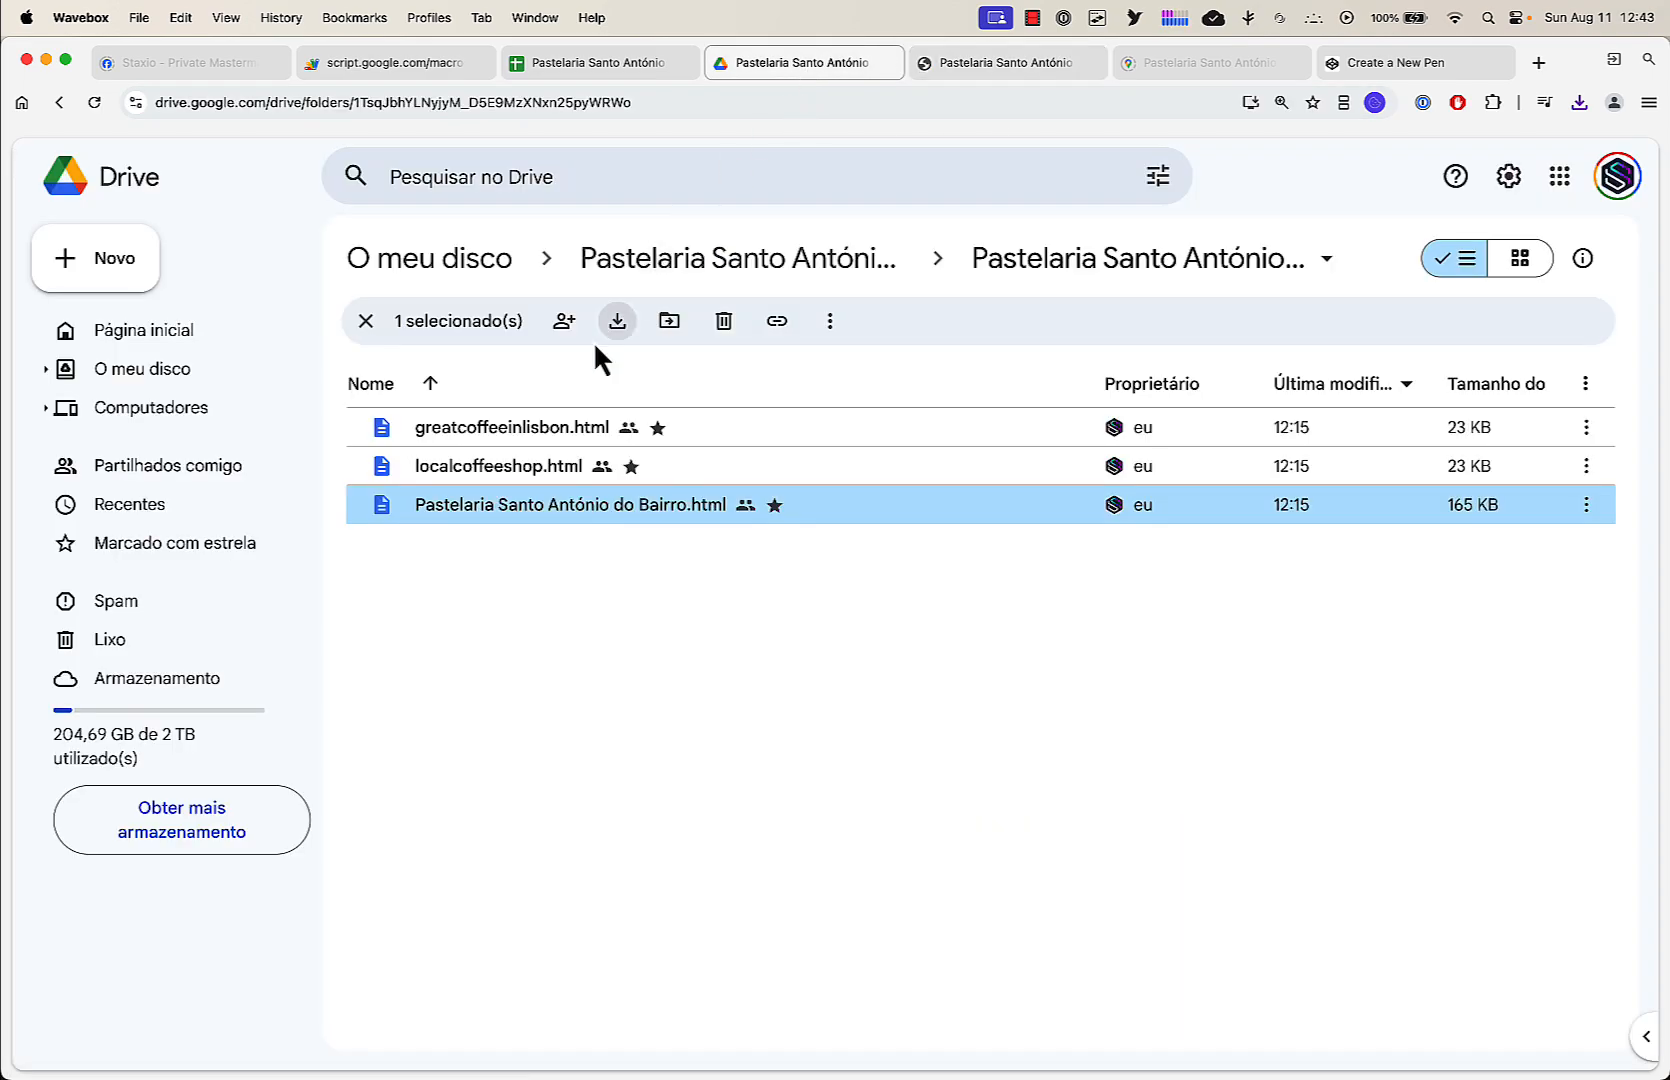
{"action": "left_click", "coordinate": [714, 279]}
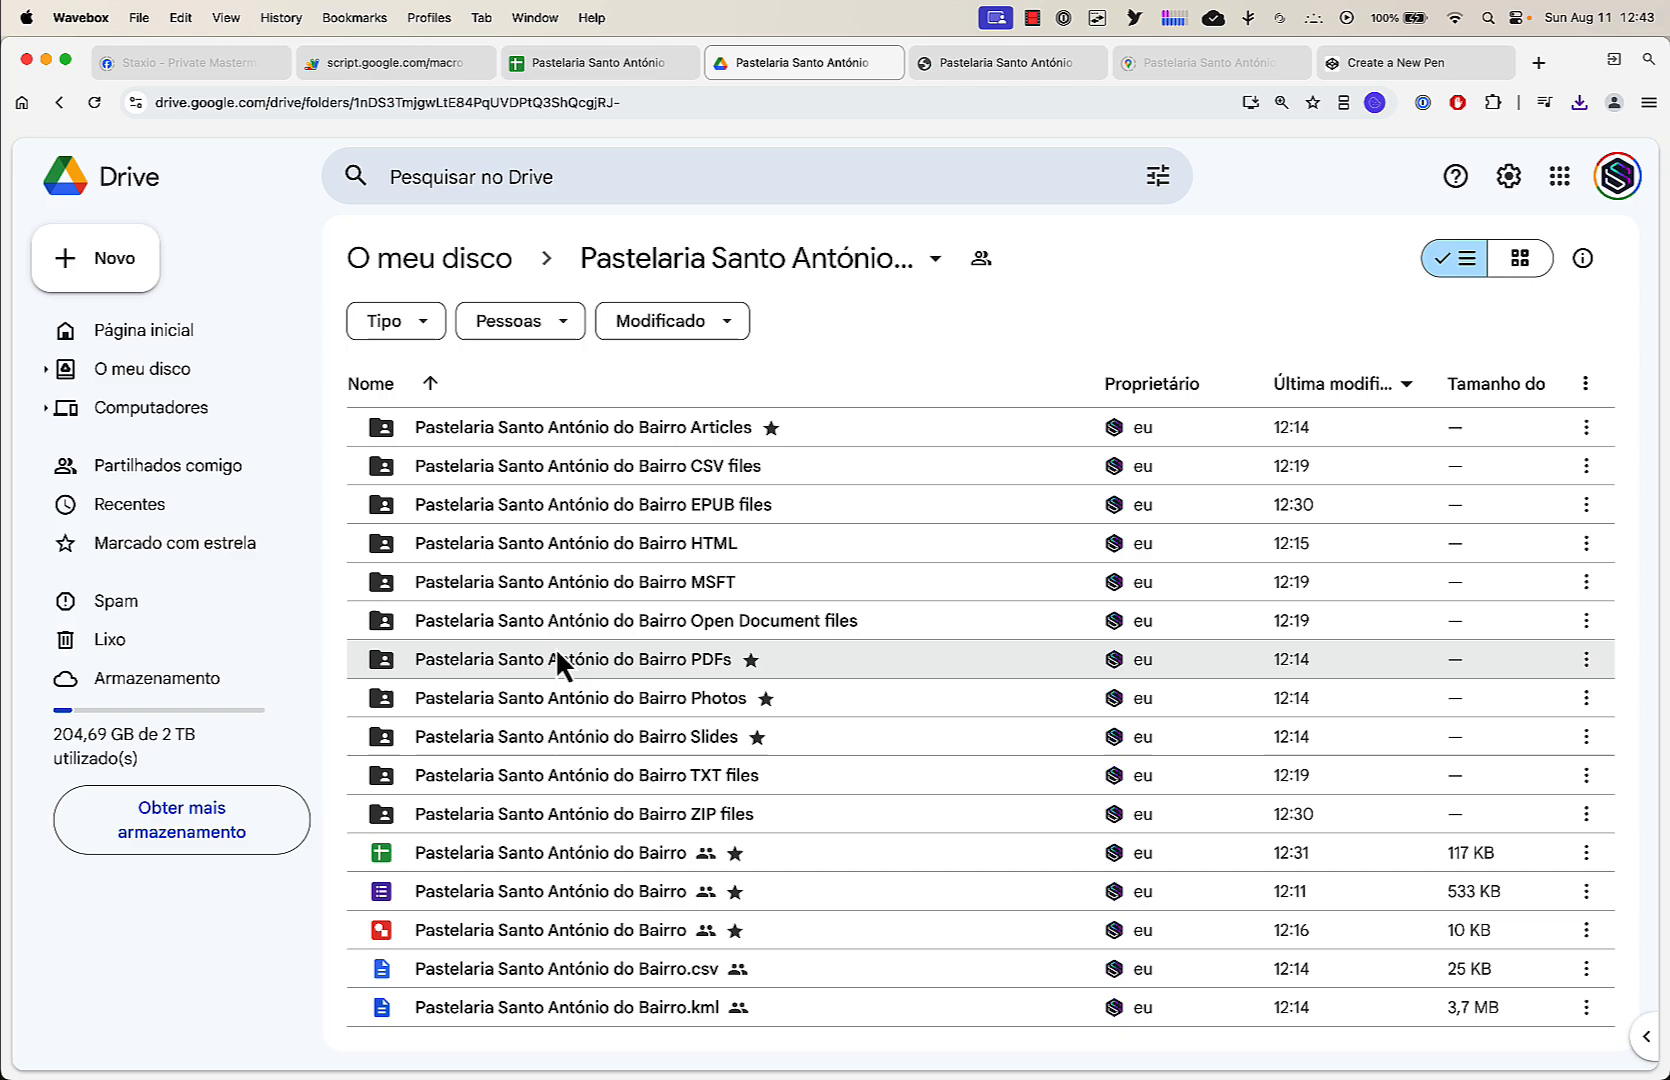
{"action": "double_click", "coordinate": [655, 700]}
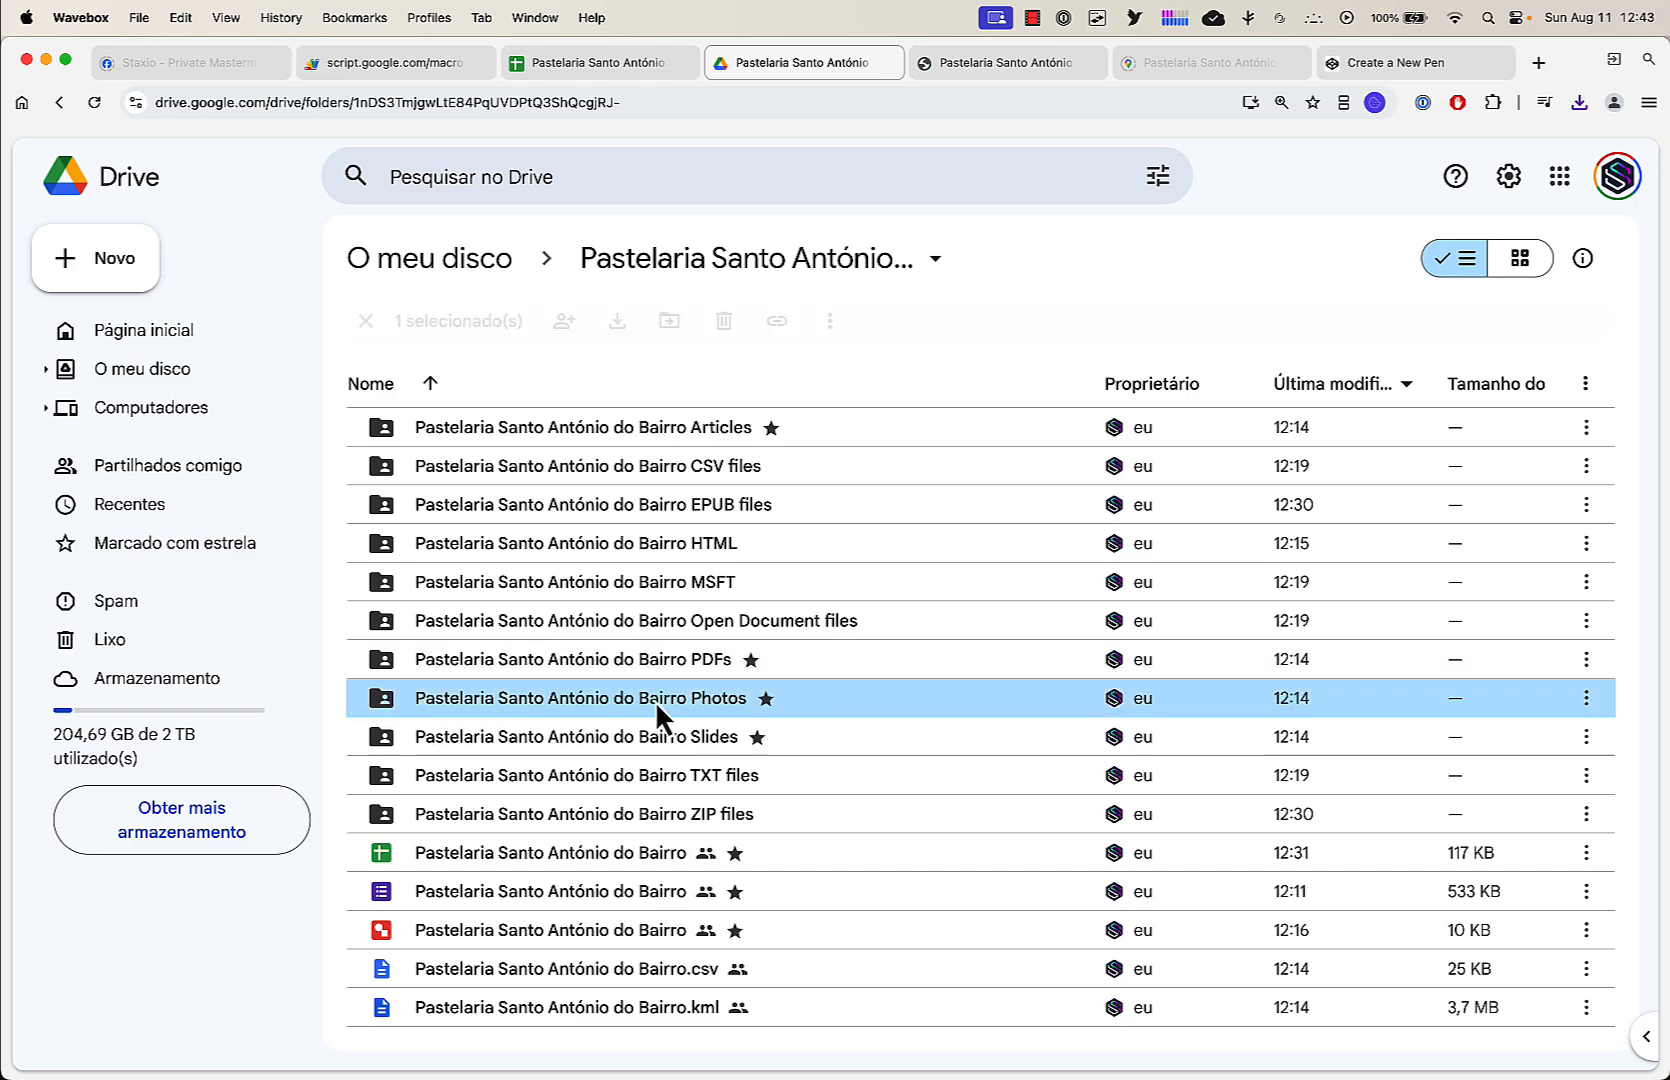
{"action": "scroll", "coordinate": [655, 710], "scroll_direction": "down", "scroll_amount": 1}
{"action": "scroll", "coordinate": [655, 701], "scroll_direction": "up", "scroll_amount": 1}
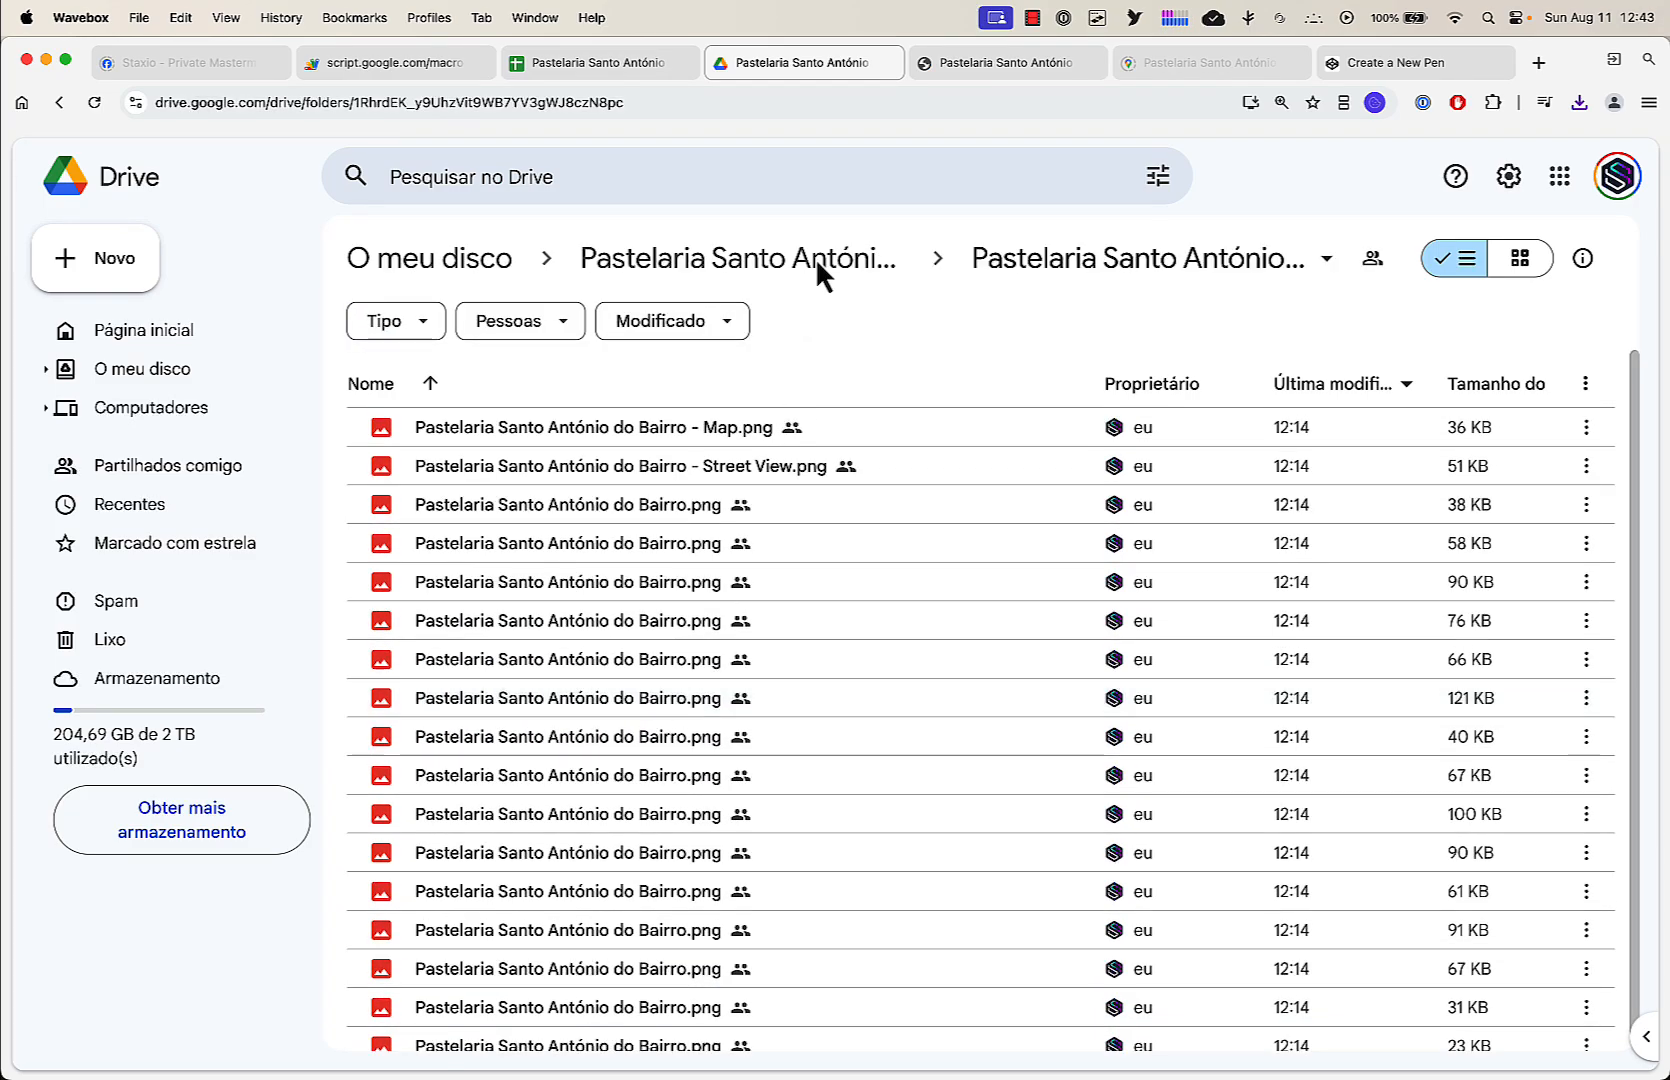
{"action": "left_click", "coordinate": [985, 64]}
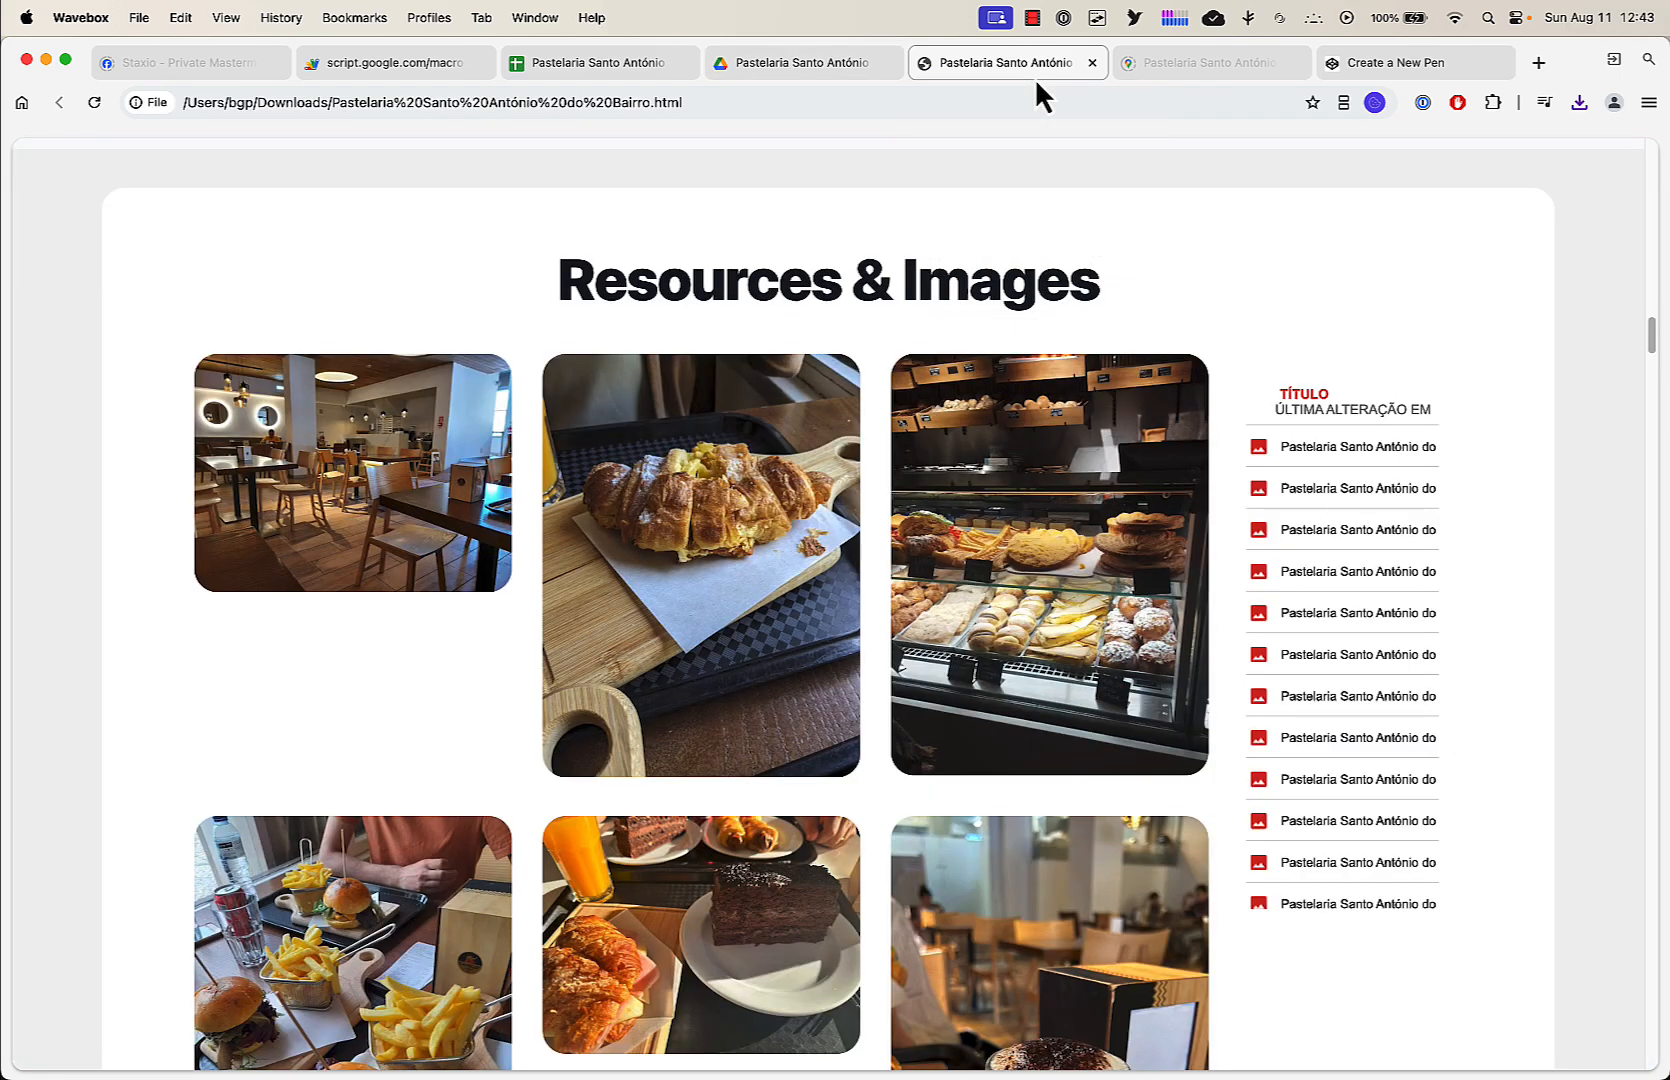
{"action": "scroll", "coordinate": [1107, 689], "scroll_direction": "down", "scroll_amount": 8}
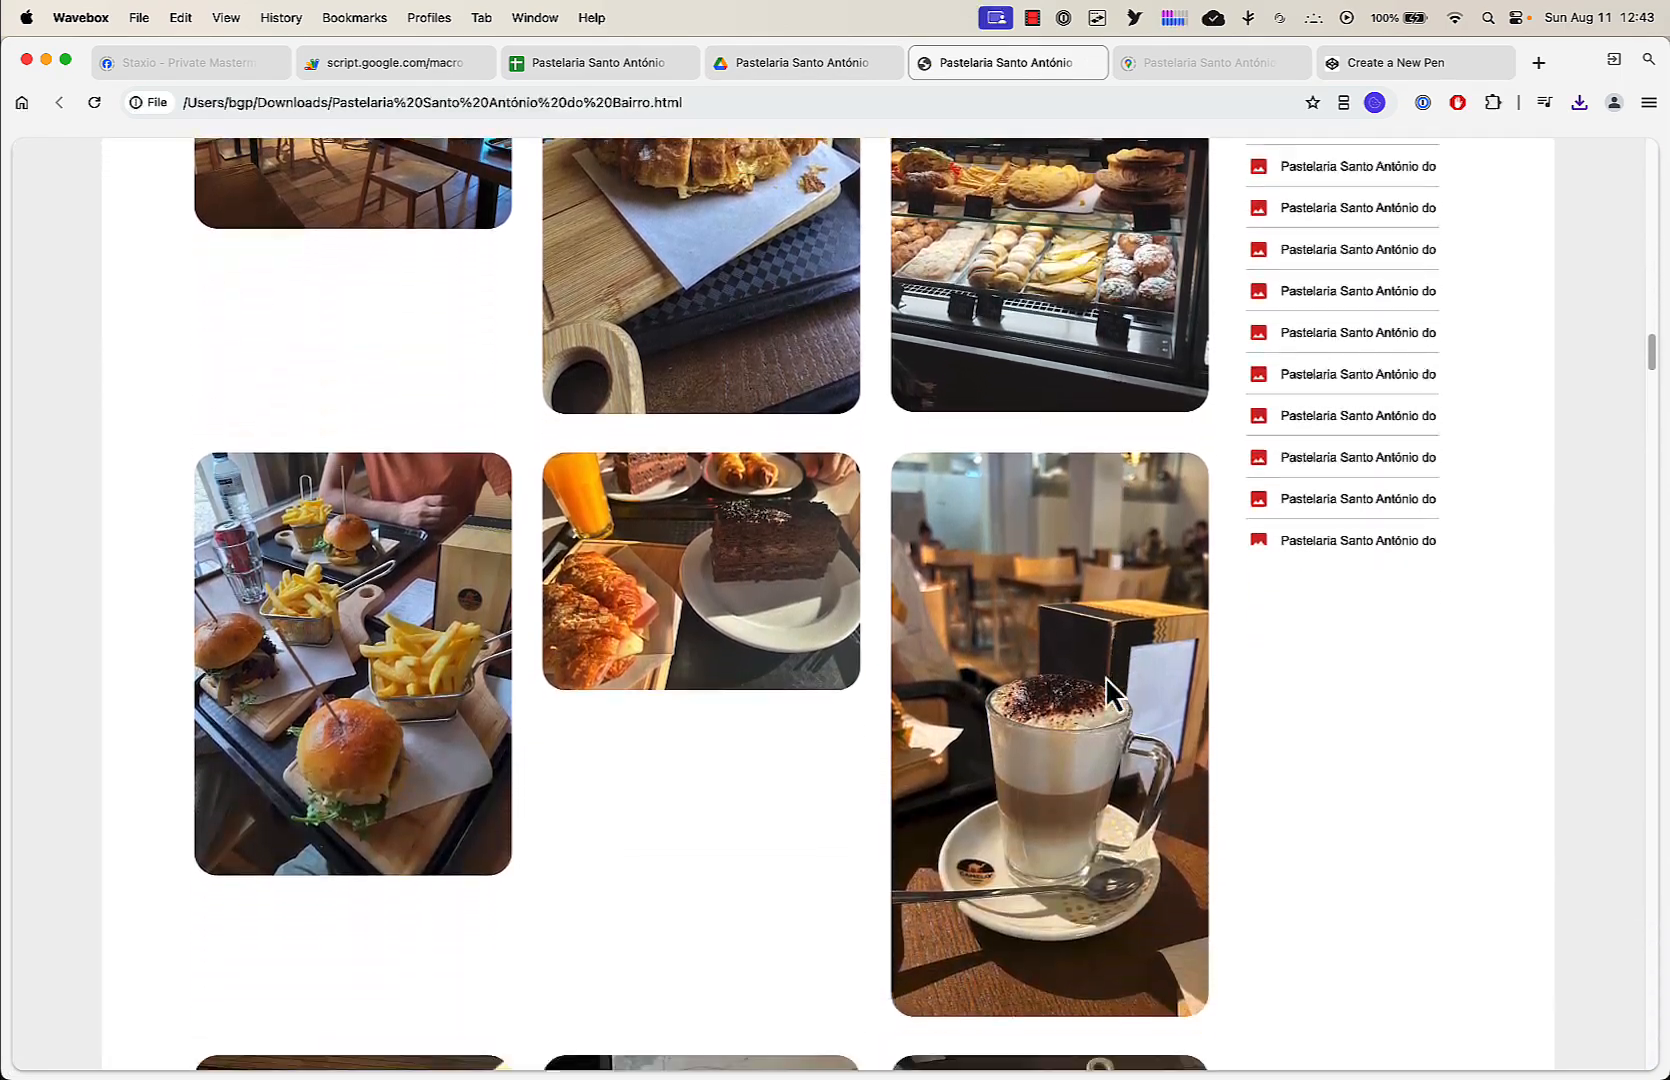
{"action": "scroll", "coordinate": [1107, 685], "scroll_direction": "down", "scroll_amount": 15}
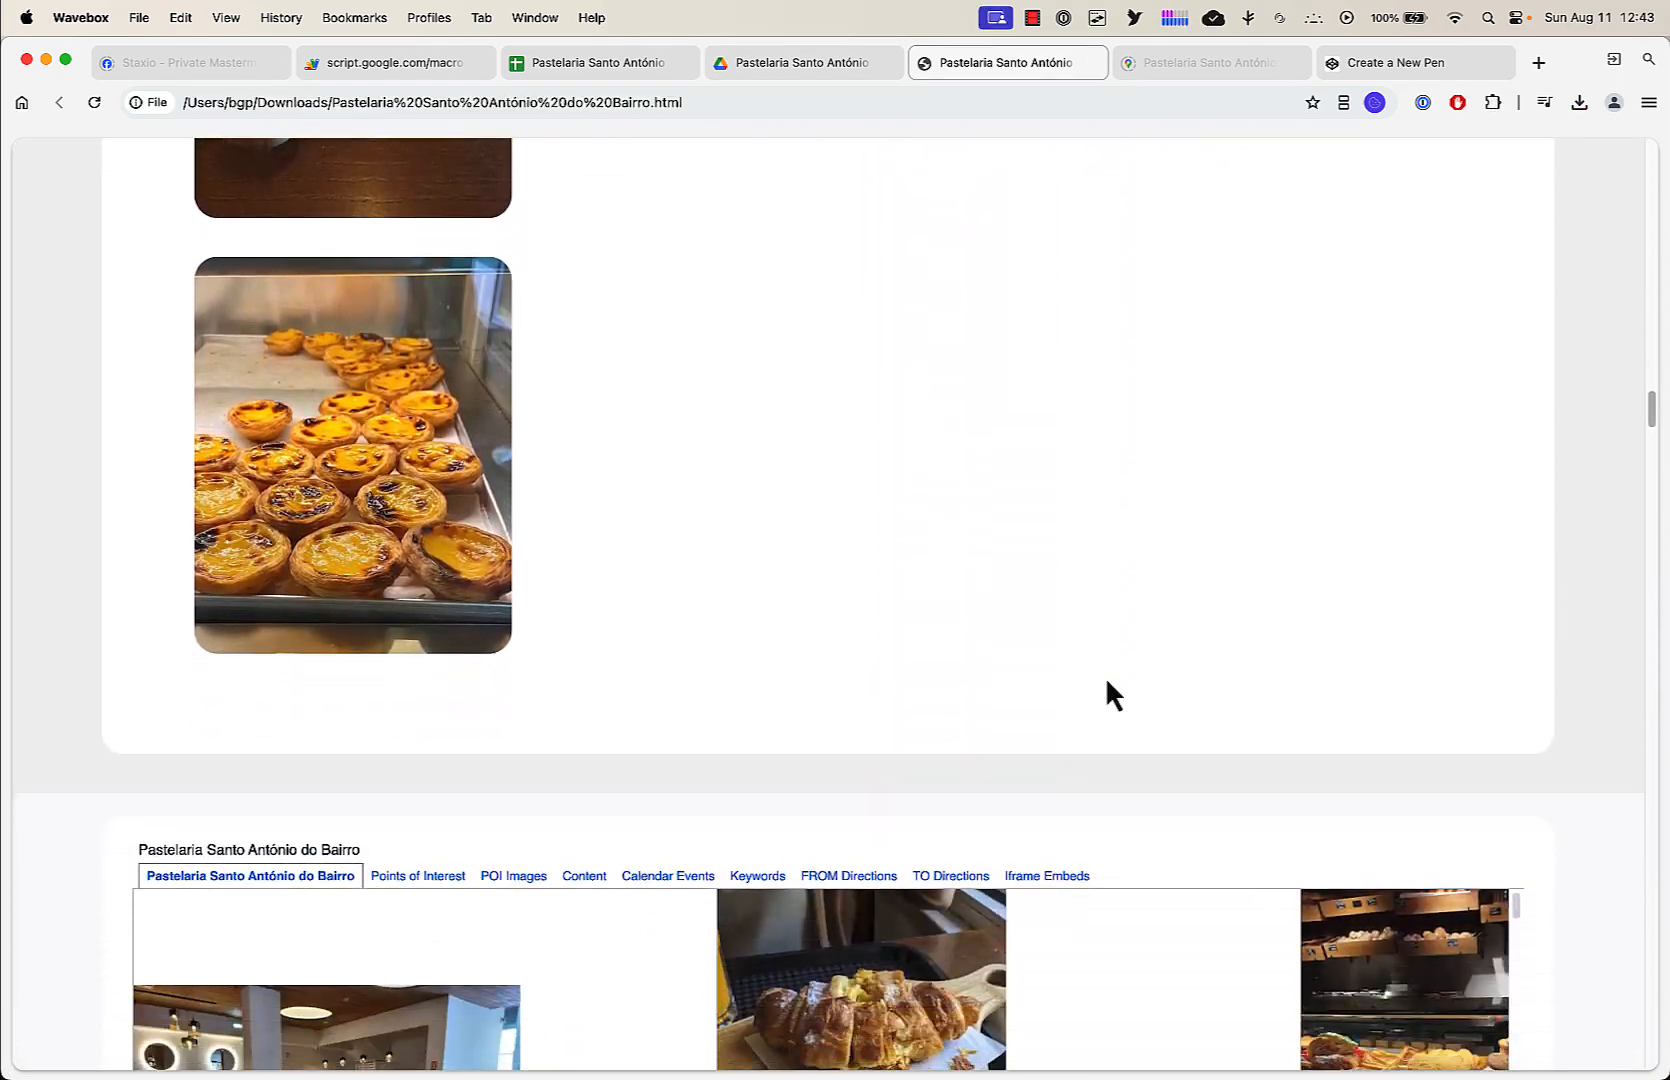
Look through the sheets of the page's embedded spreadsheet from Points of Interest to Iframe Embeds, return to its first sheet, and switch to the original spreadsheet
{"action": "scroll", "coordinate": [1105, 676], "scroll_direction": "down", "scroll_amount": 3}
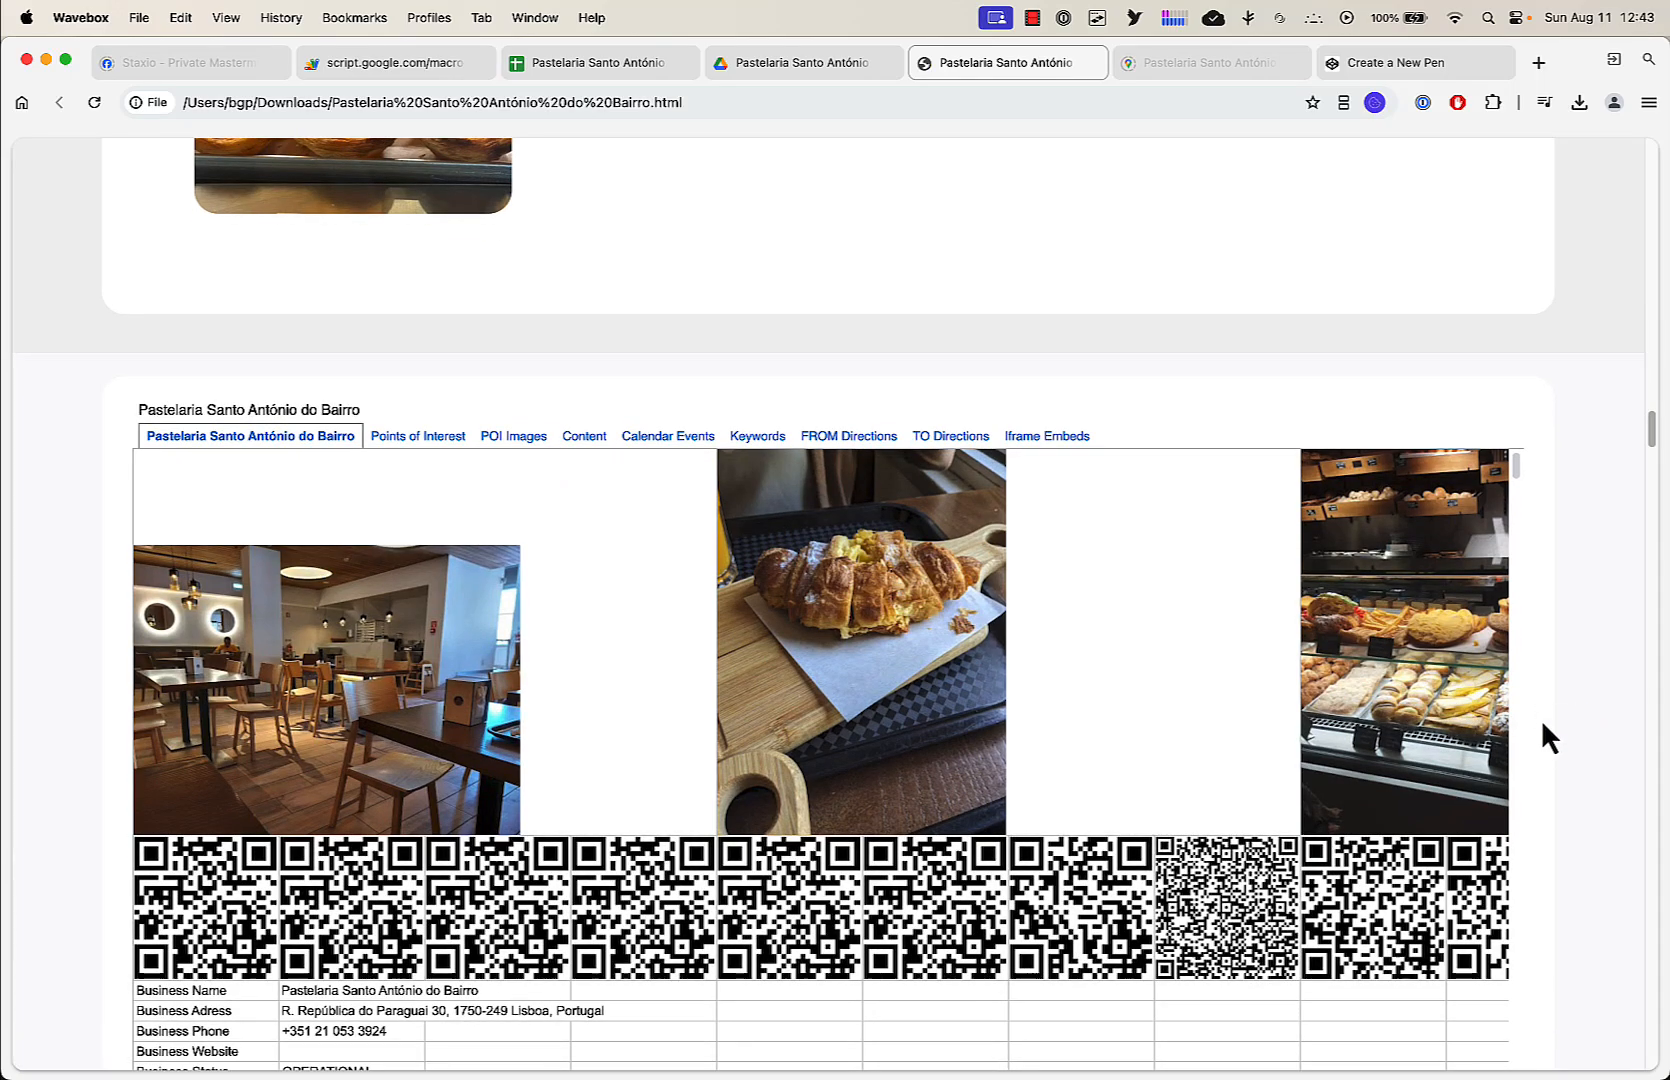
{"action": "scroll", "coordinate": [1542, 725], "scroll_direction": "down", "scroll_amount": 3}
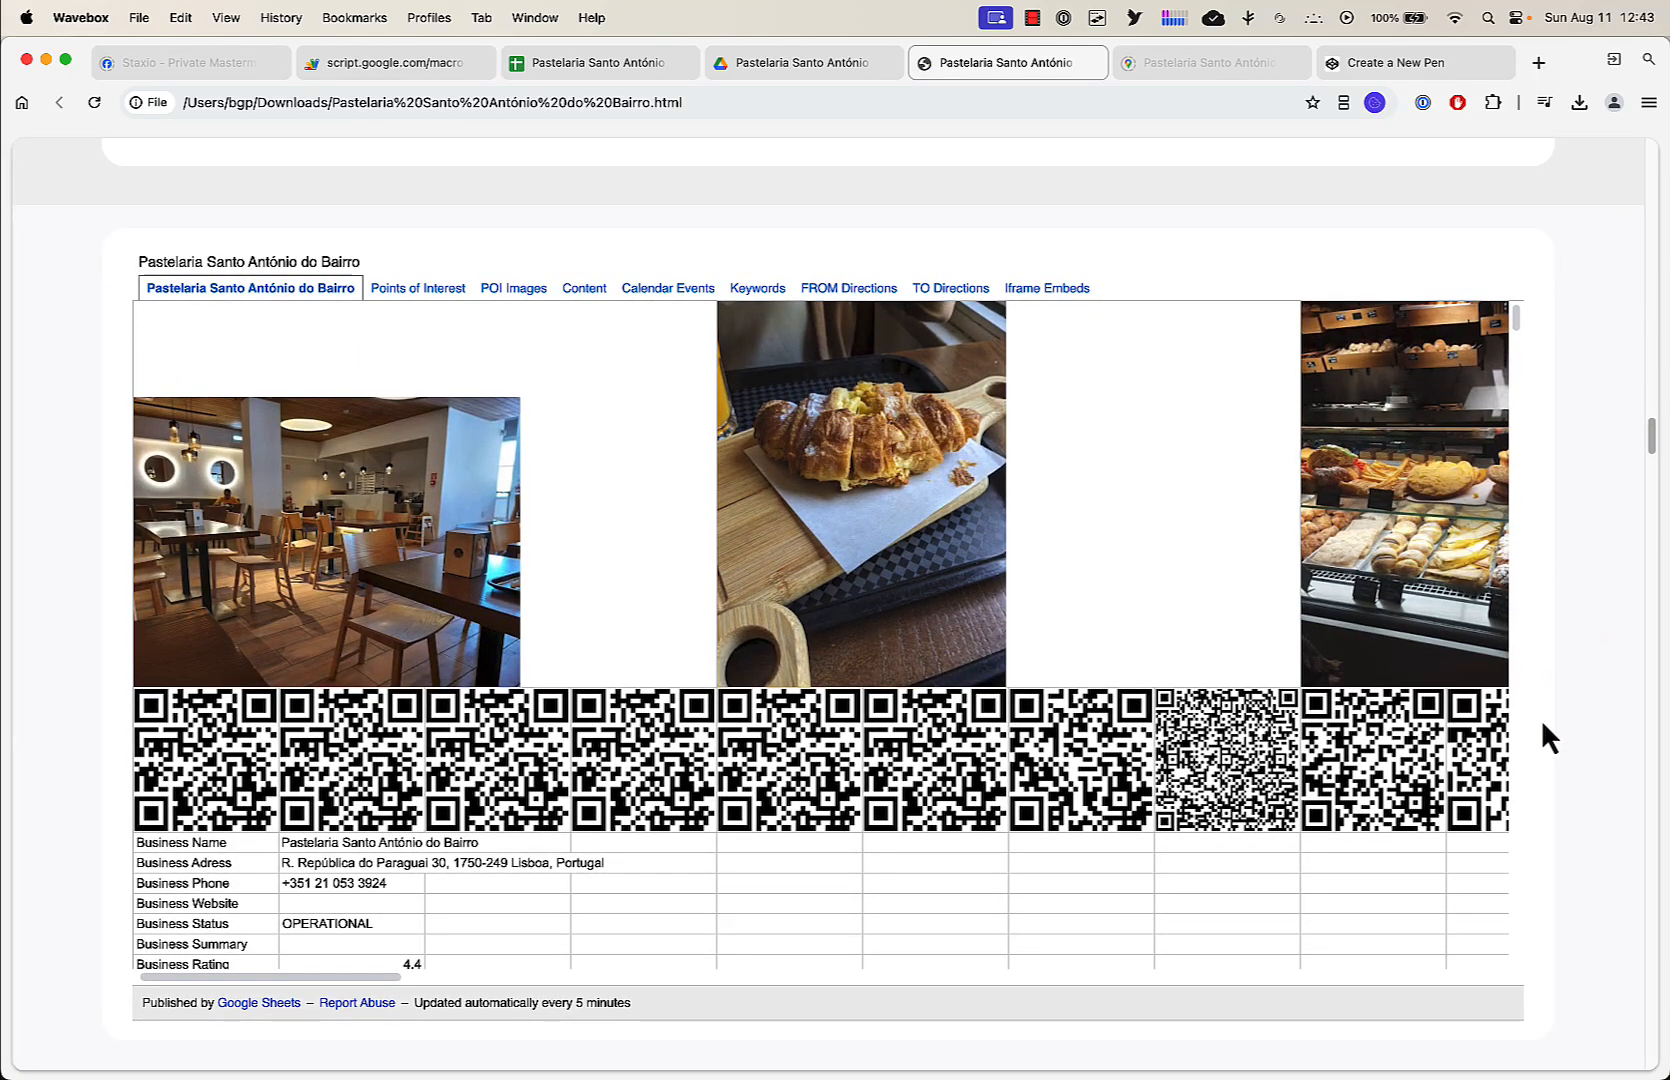
{"action": "left_click", "coordinate": [407, 296]}
{"action": "left_click", "coordinate": [510, 292]}
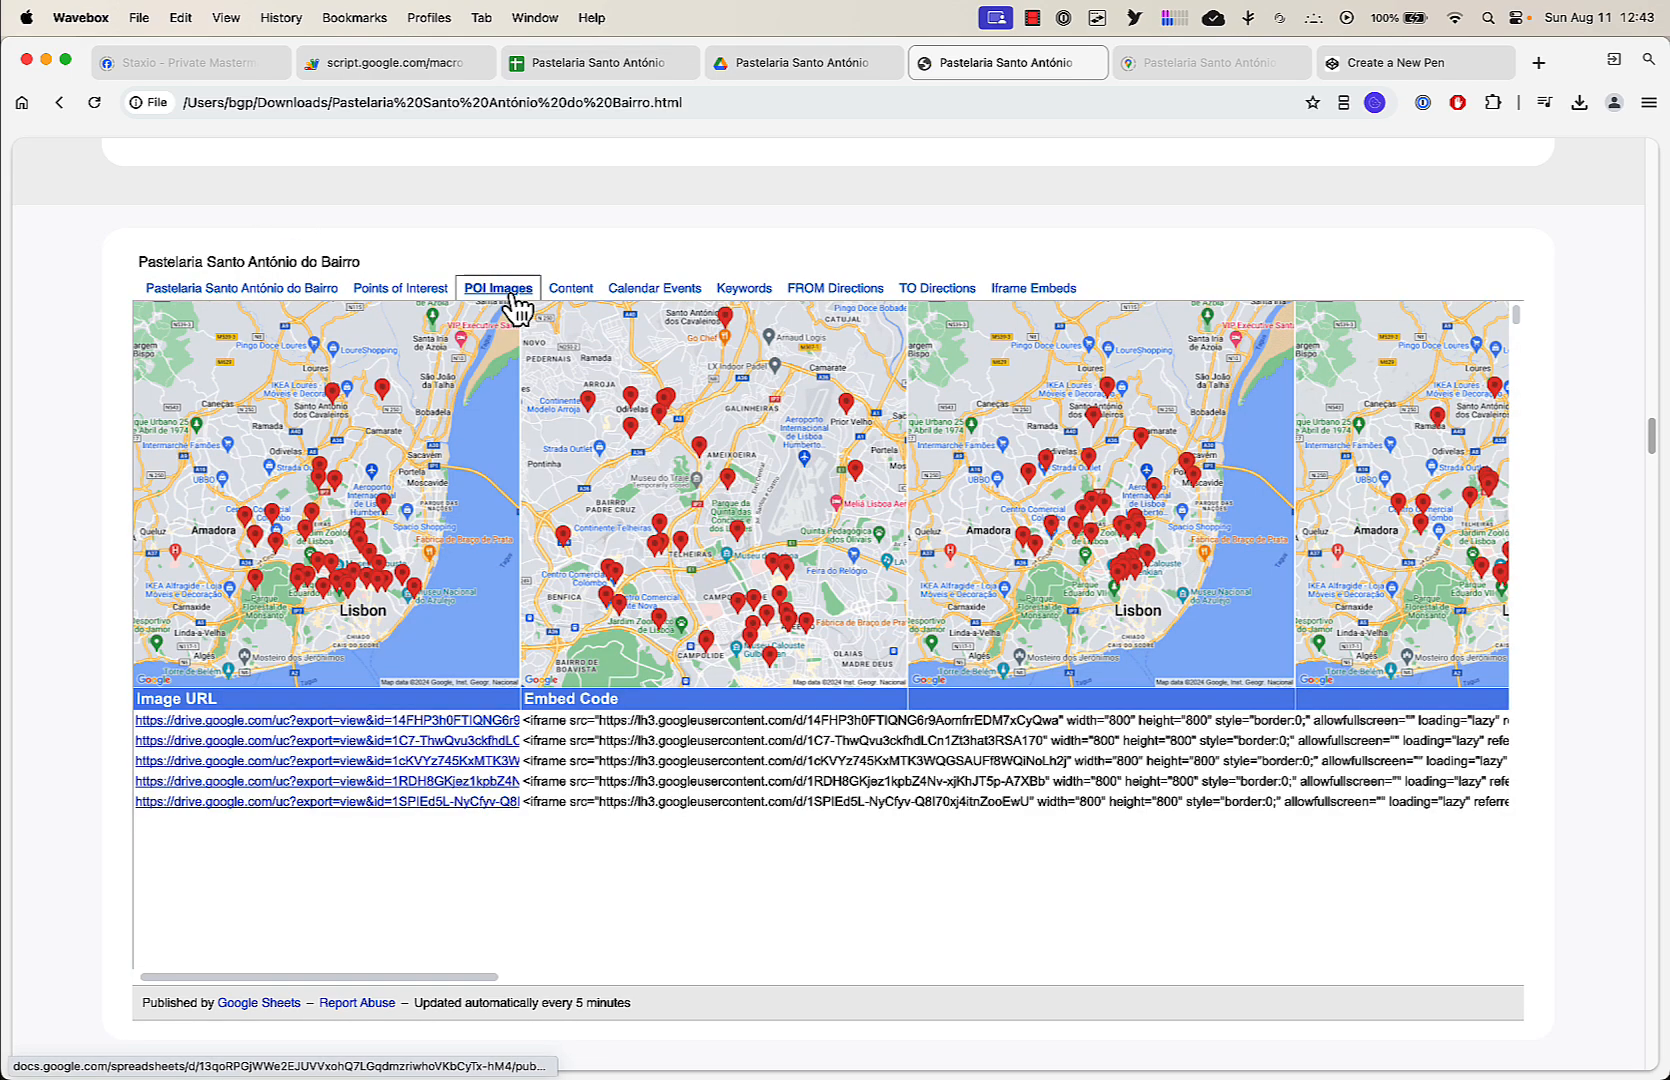
{"action": "left_click", "coordinate": [571, 292]}
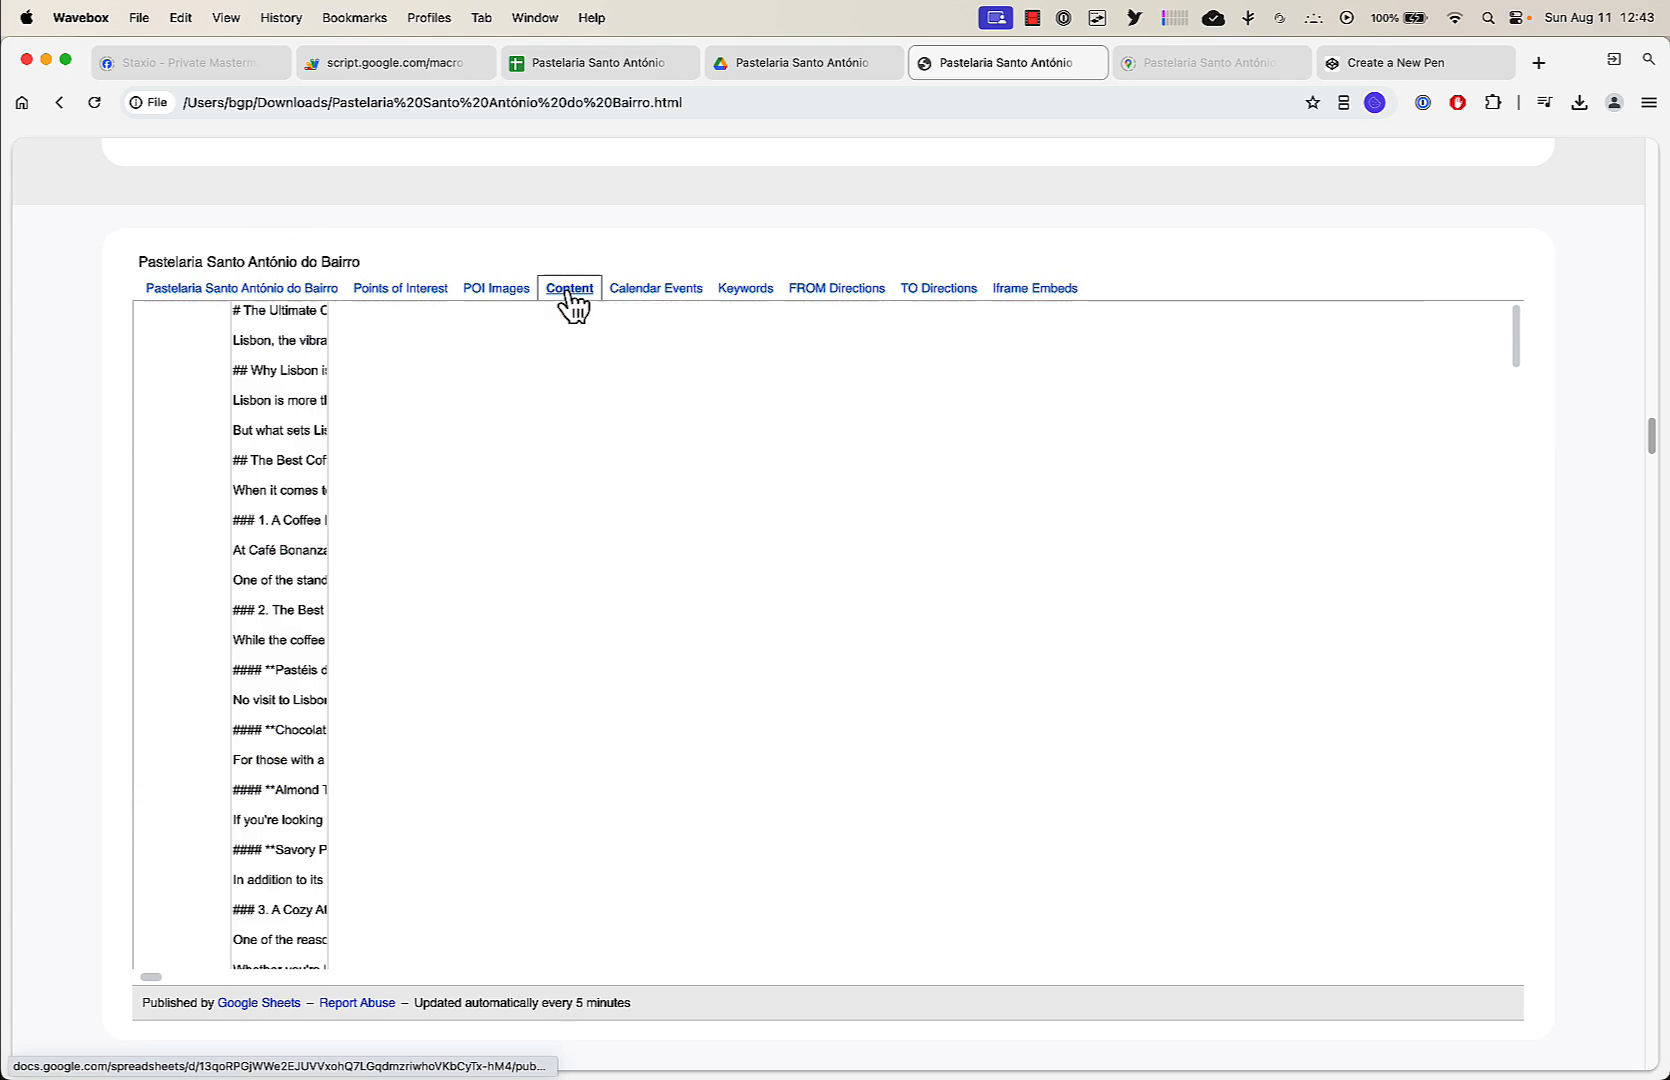
{"action": "left_click", "coordinate": [656, 292]}
{"action": "left_click", "coordinate": [746, 292]}
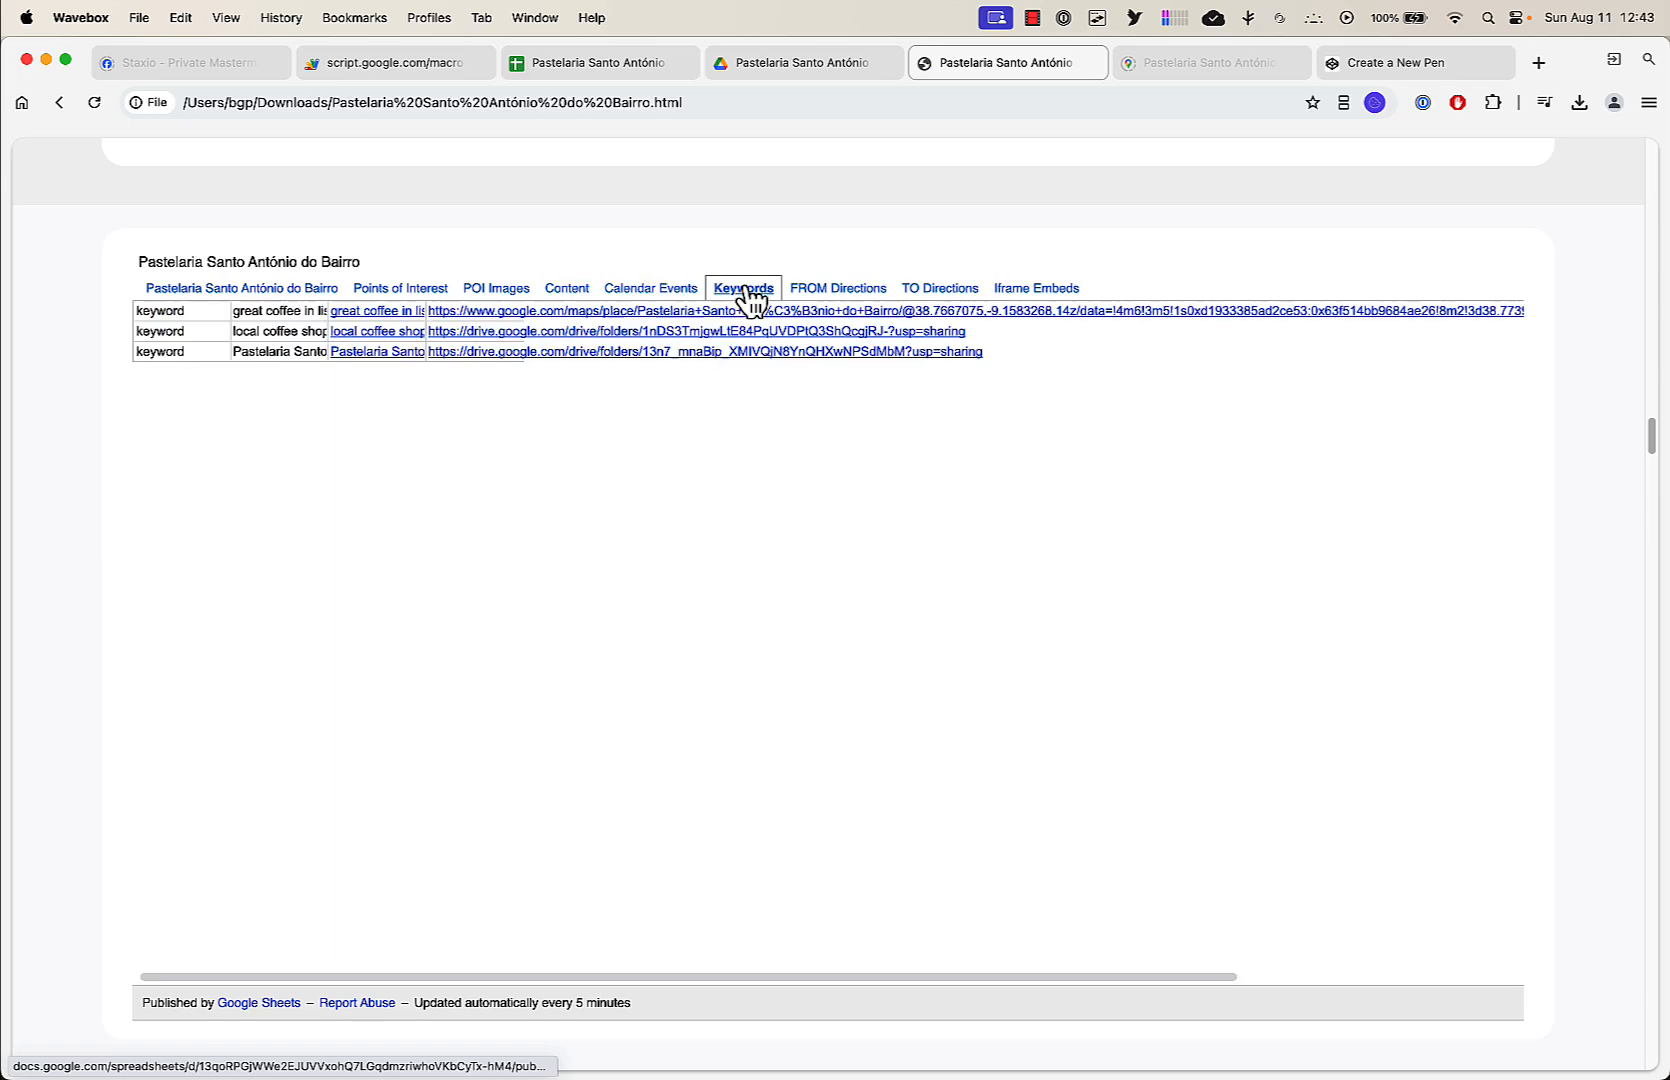
{"action": "left_click", "coordinate": [862, 290]}
{"action": "left_click", "coordinate": [922, 294]}
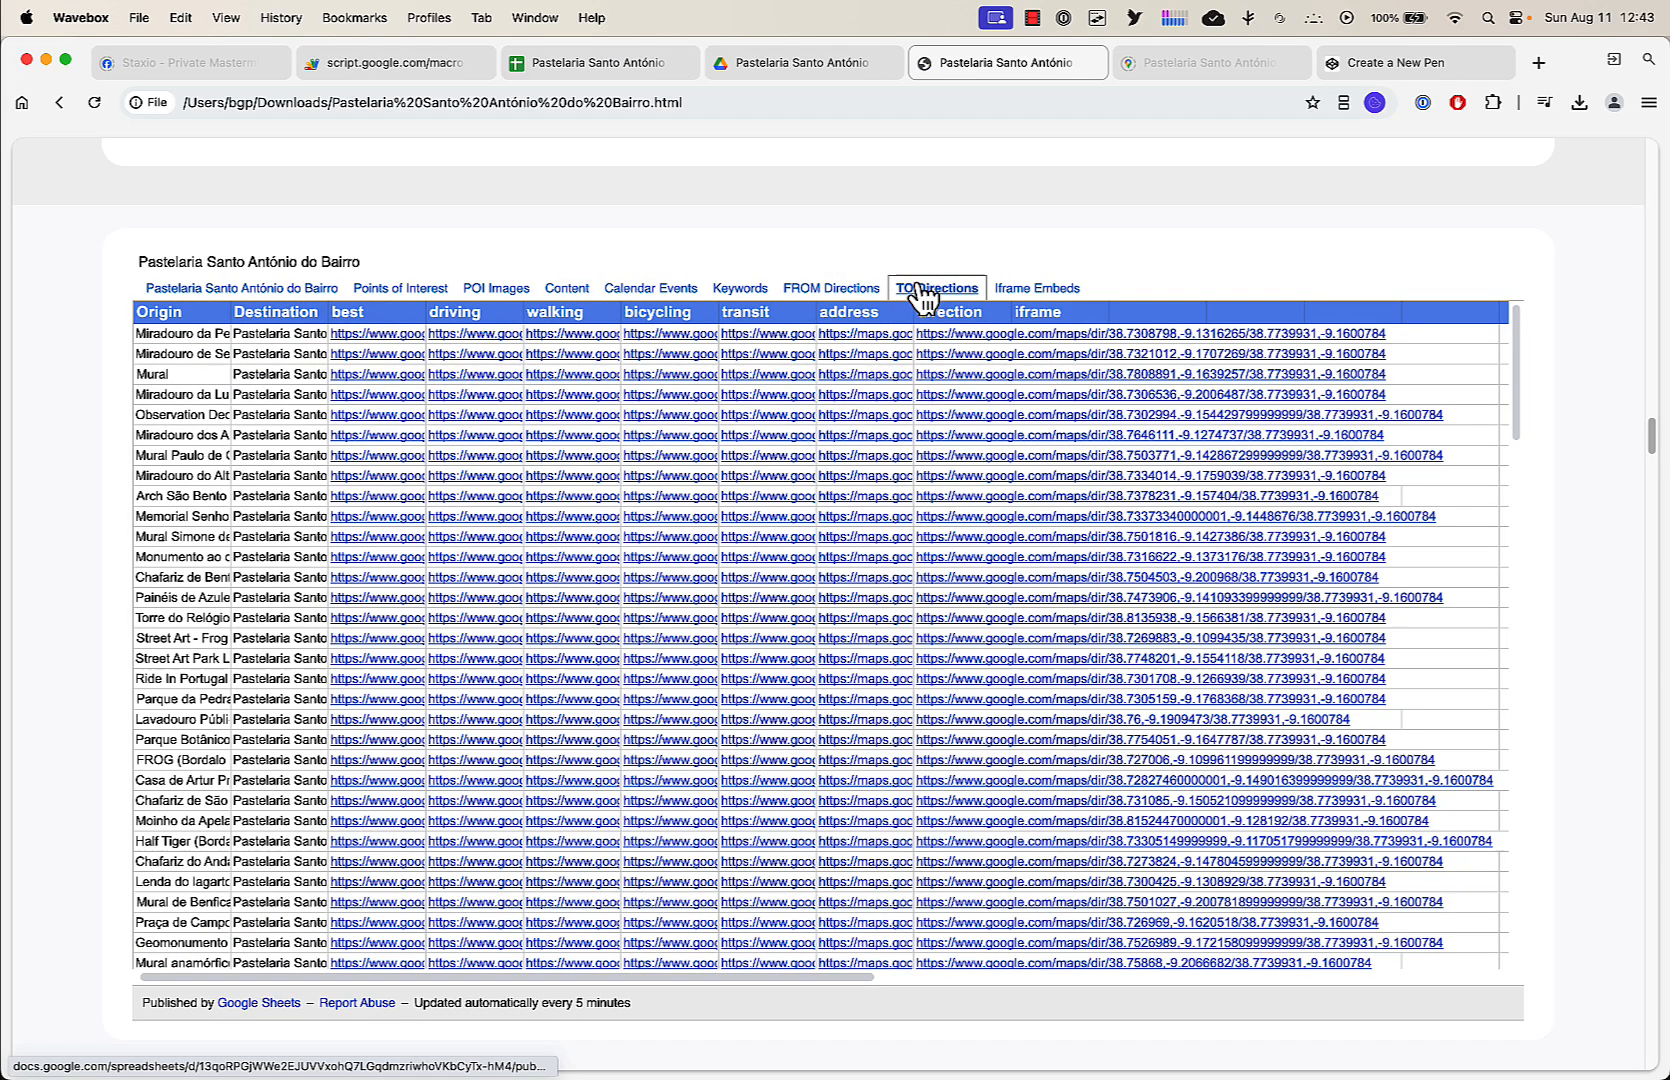
{"action": "left_click", "coordinate": [1017, 293]}
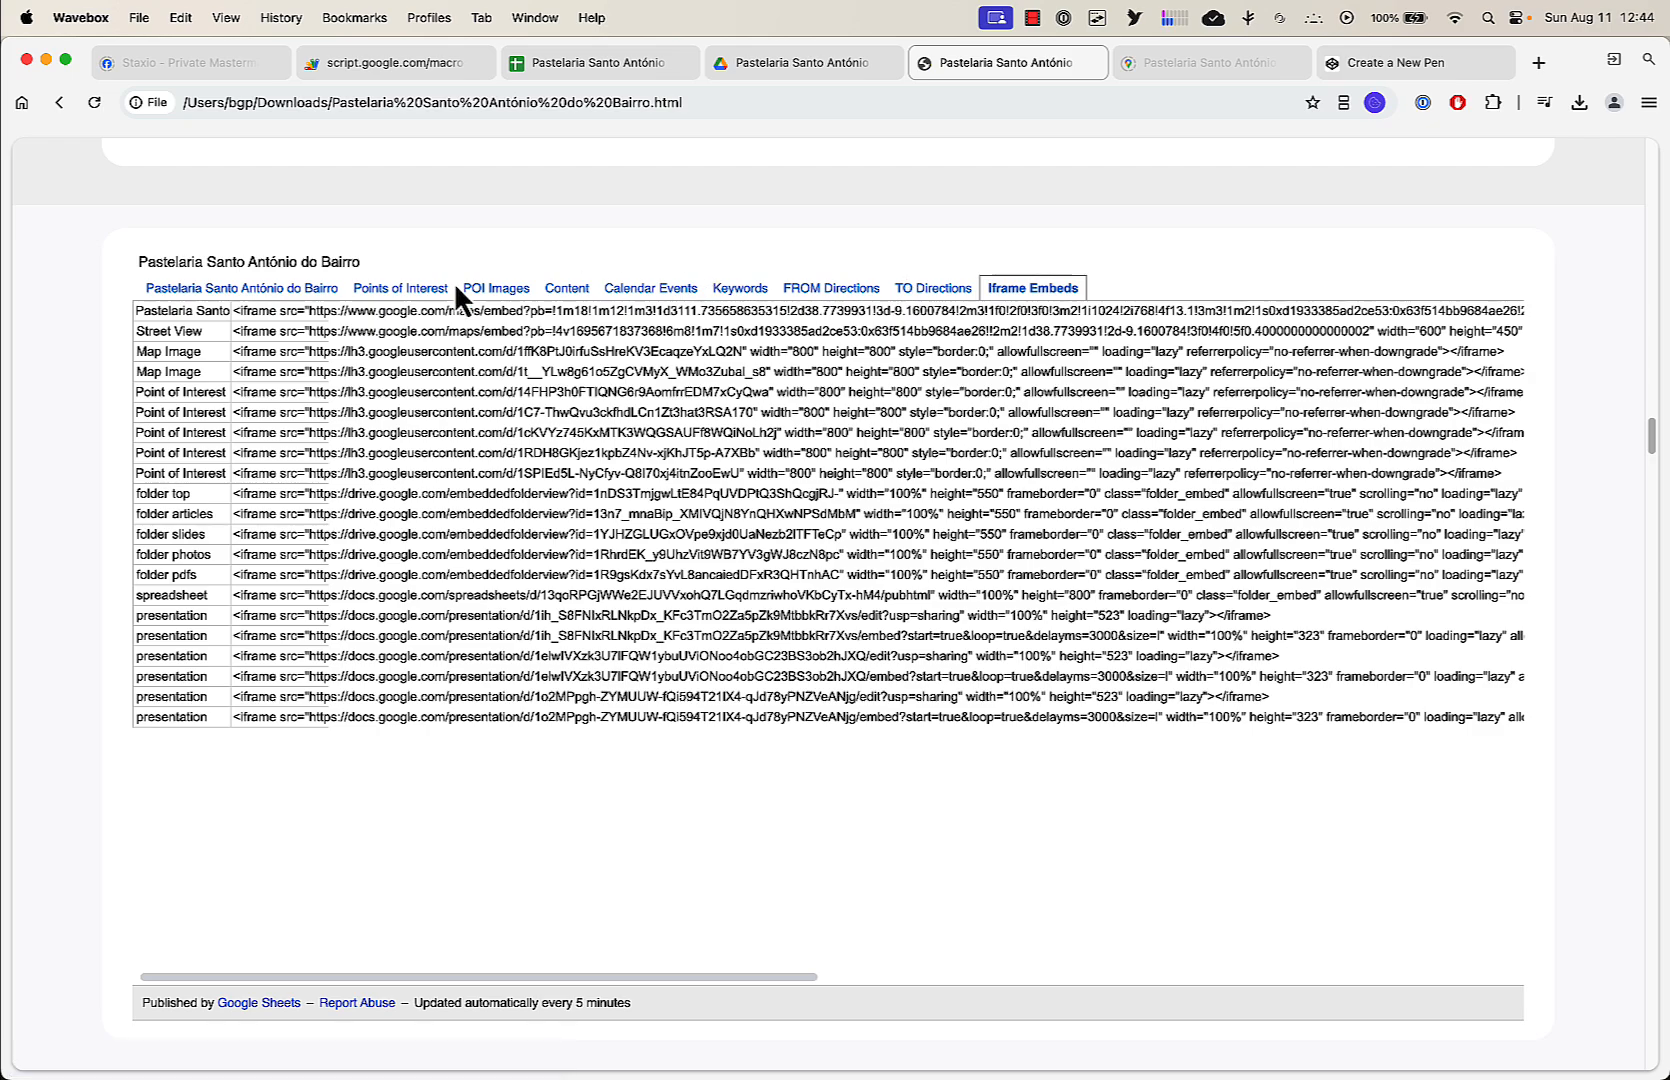
{"action": "left_click", "coordinate": [196, 293]}
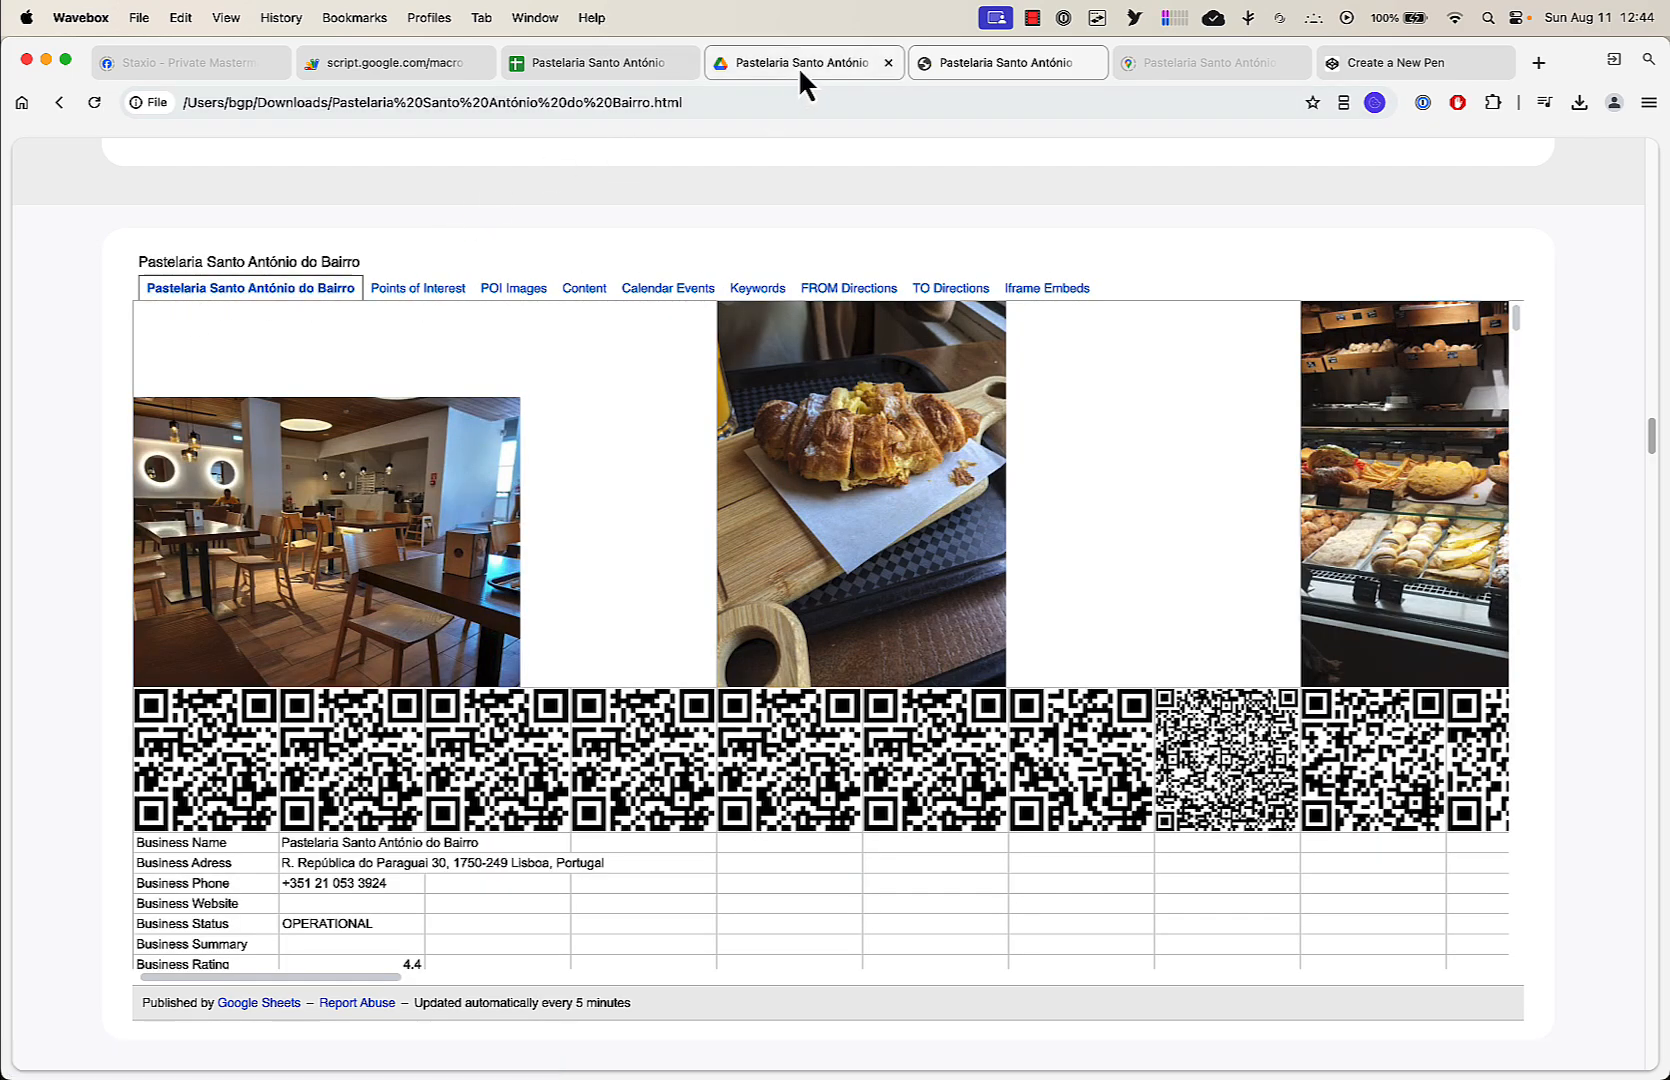
{"action": "left_click", "coordinate": [610, 64]}
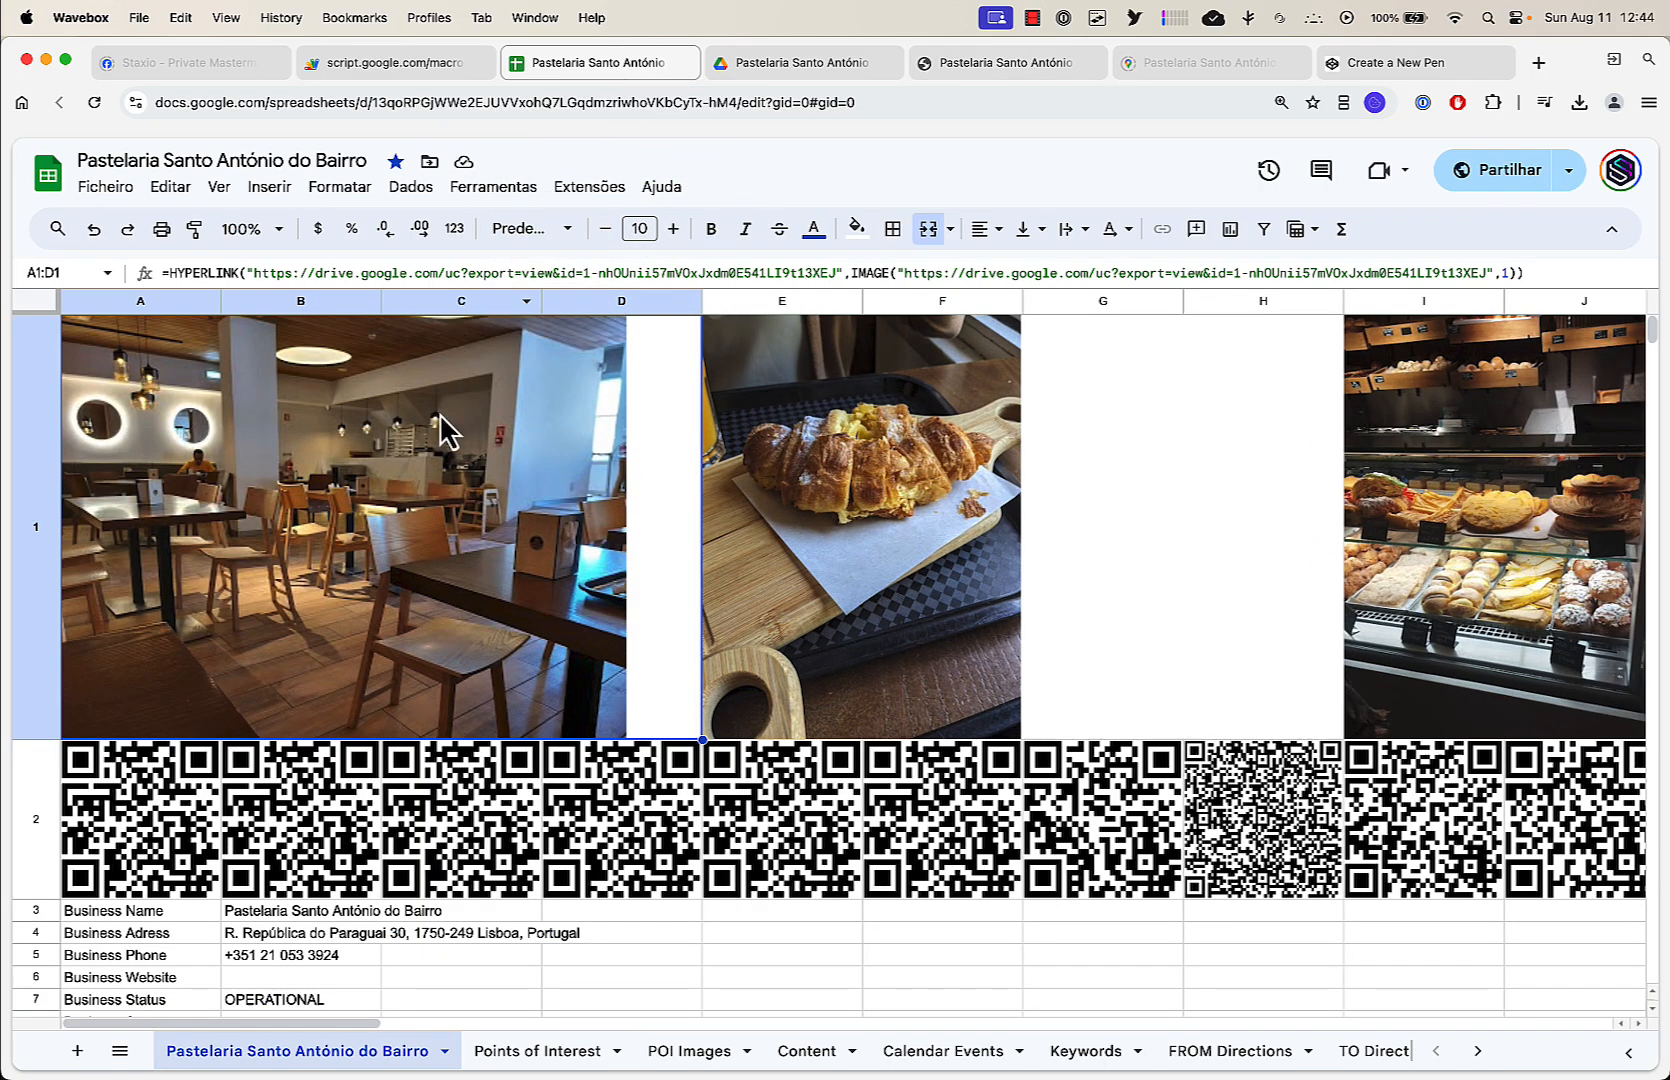
Look through the original spreadsheet's Points of Interest, POI Images, FROM Directions, TO Directions and Iframe Embeds sheets, returning to POI Images
{"action": "left_click", "coordinate": [495, 1063]}
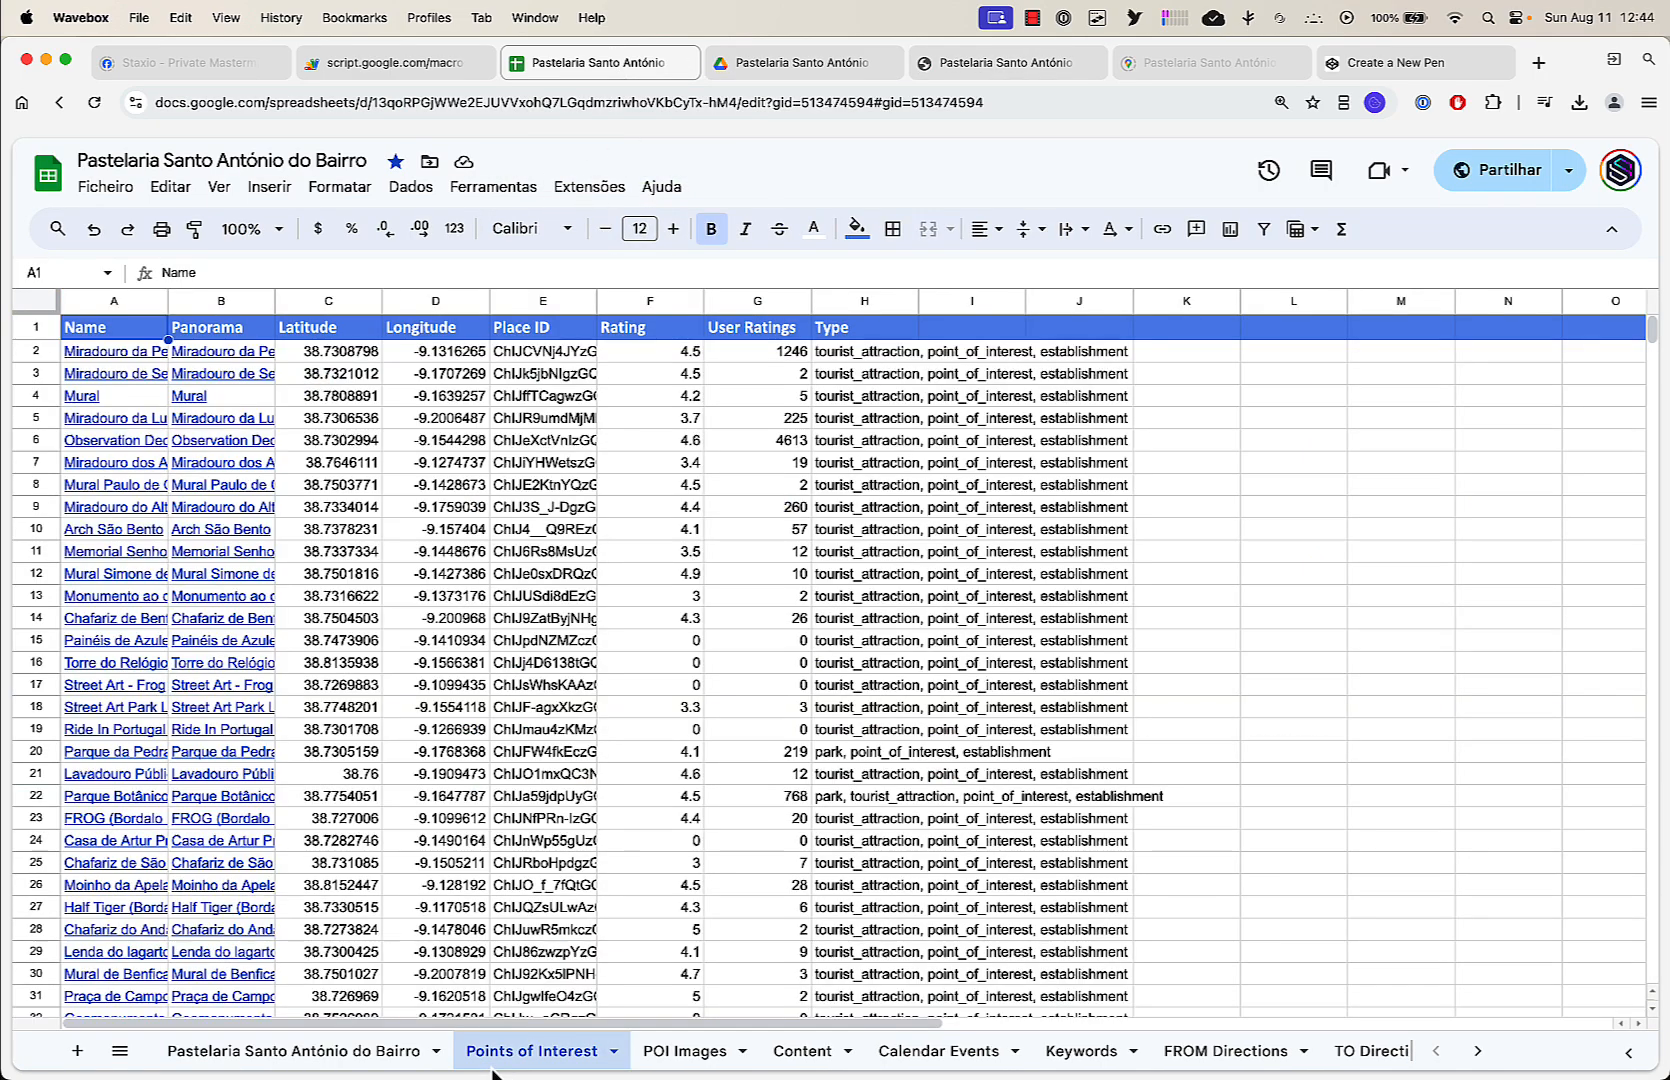
{"action": "left_click", "coordinate": [686, 1062]}
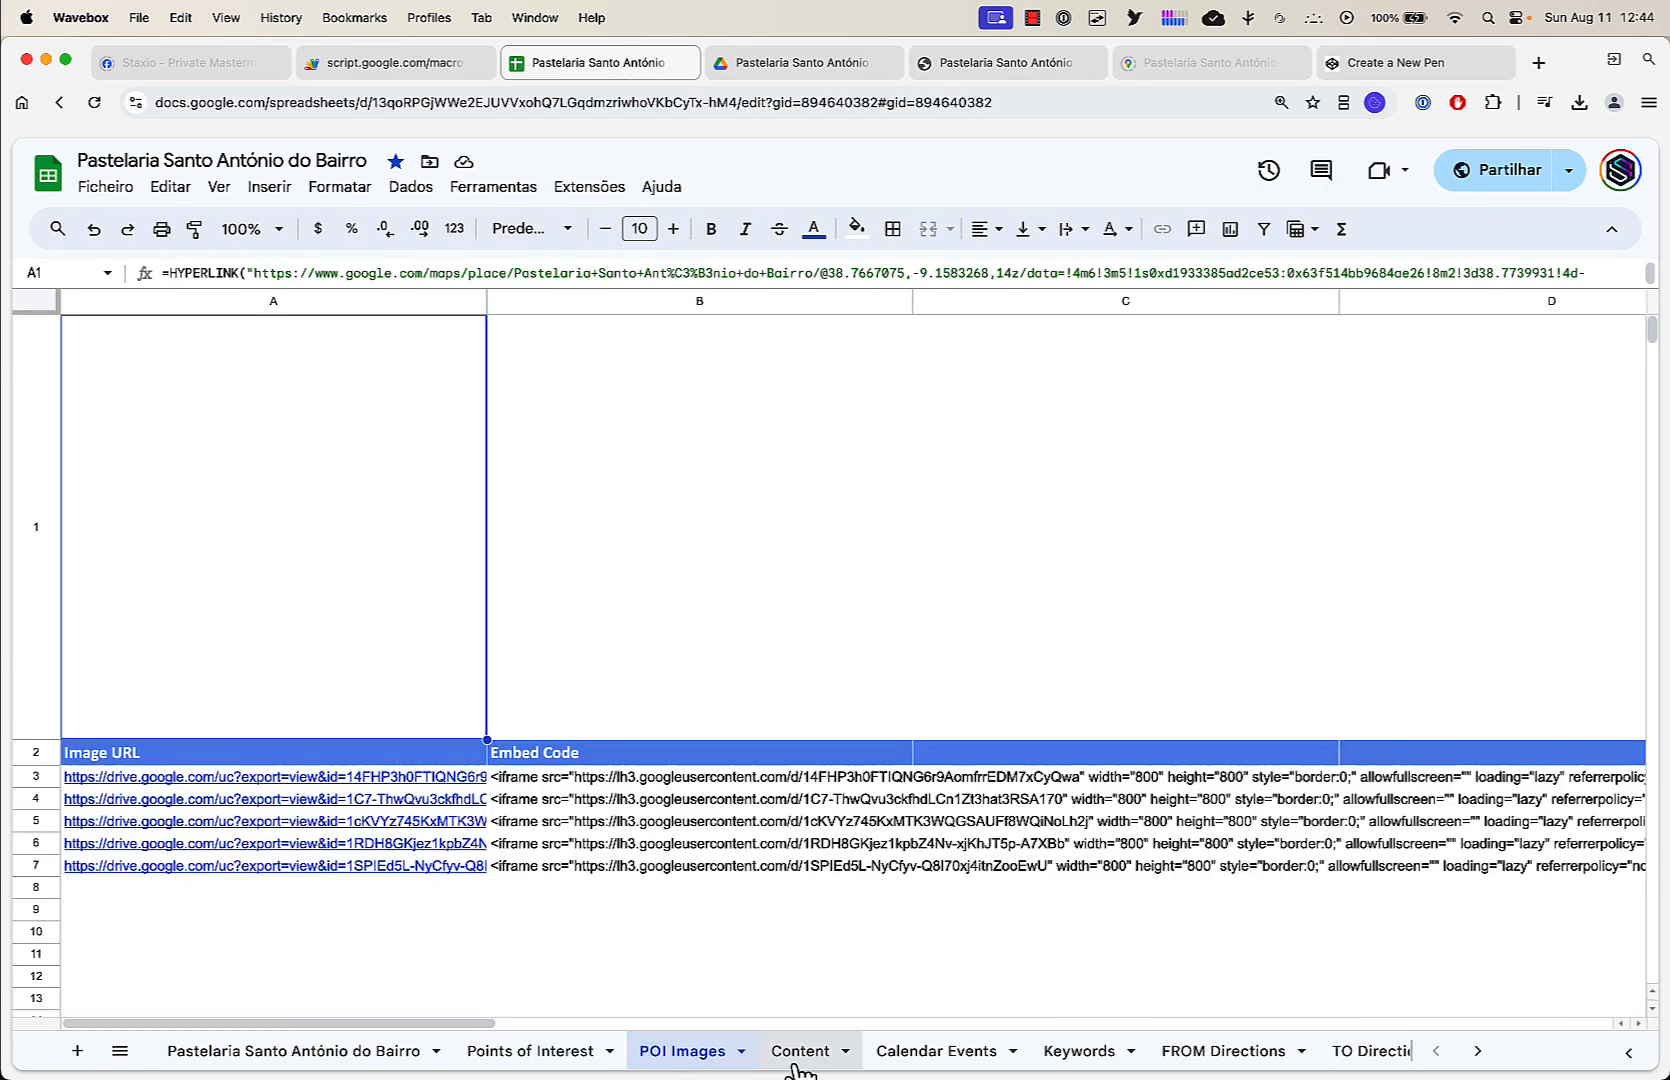
{"action": "left_click", "coordinate": [1240, 1060]}
{"action": "left_click", "coordinate": [1390, 1062]}
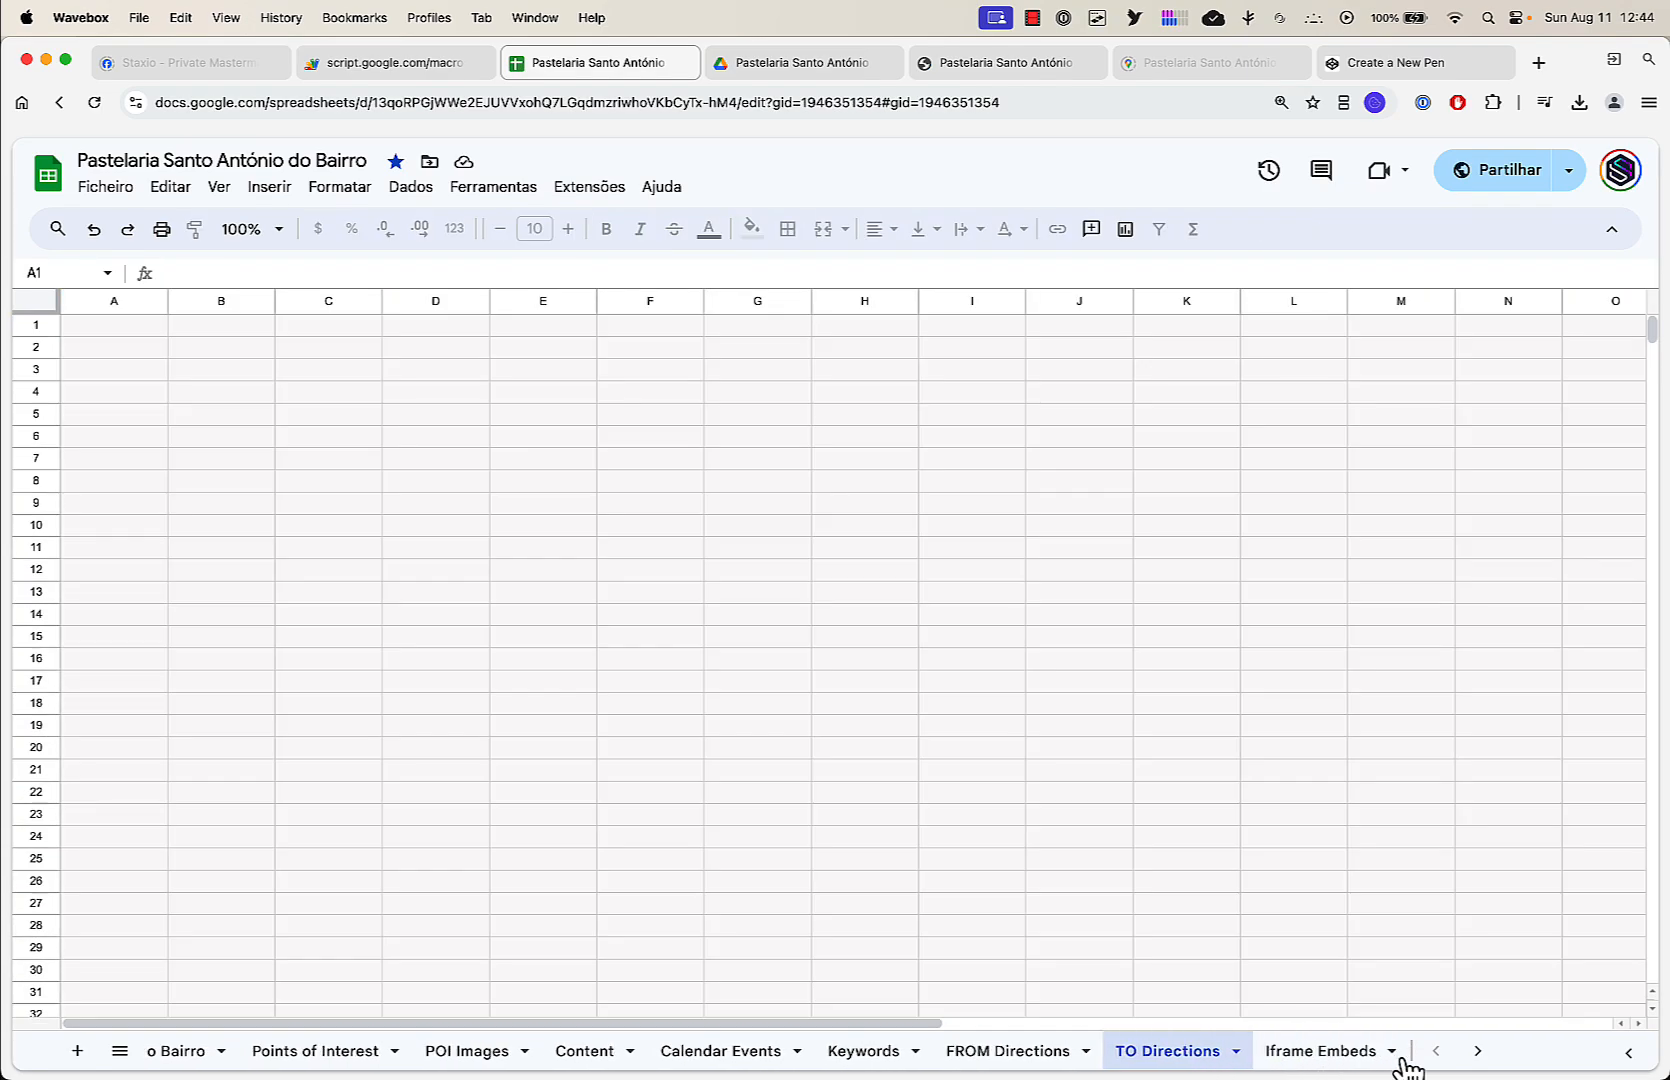
{"action": "left_click", "coordinate": [1349, 1062]}
{"action": "left_click", "coordinate": [1168, 1056]}
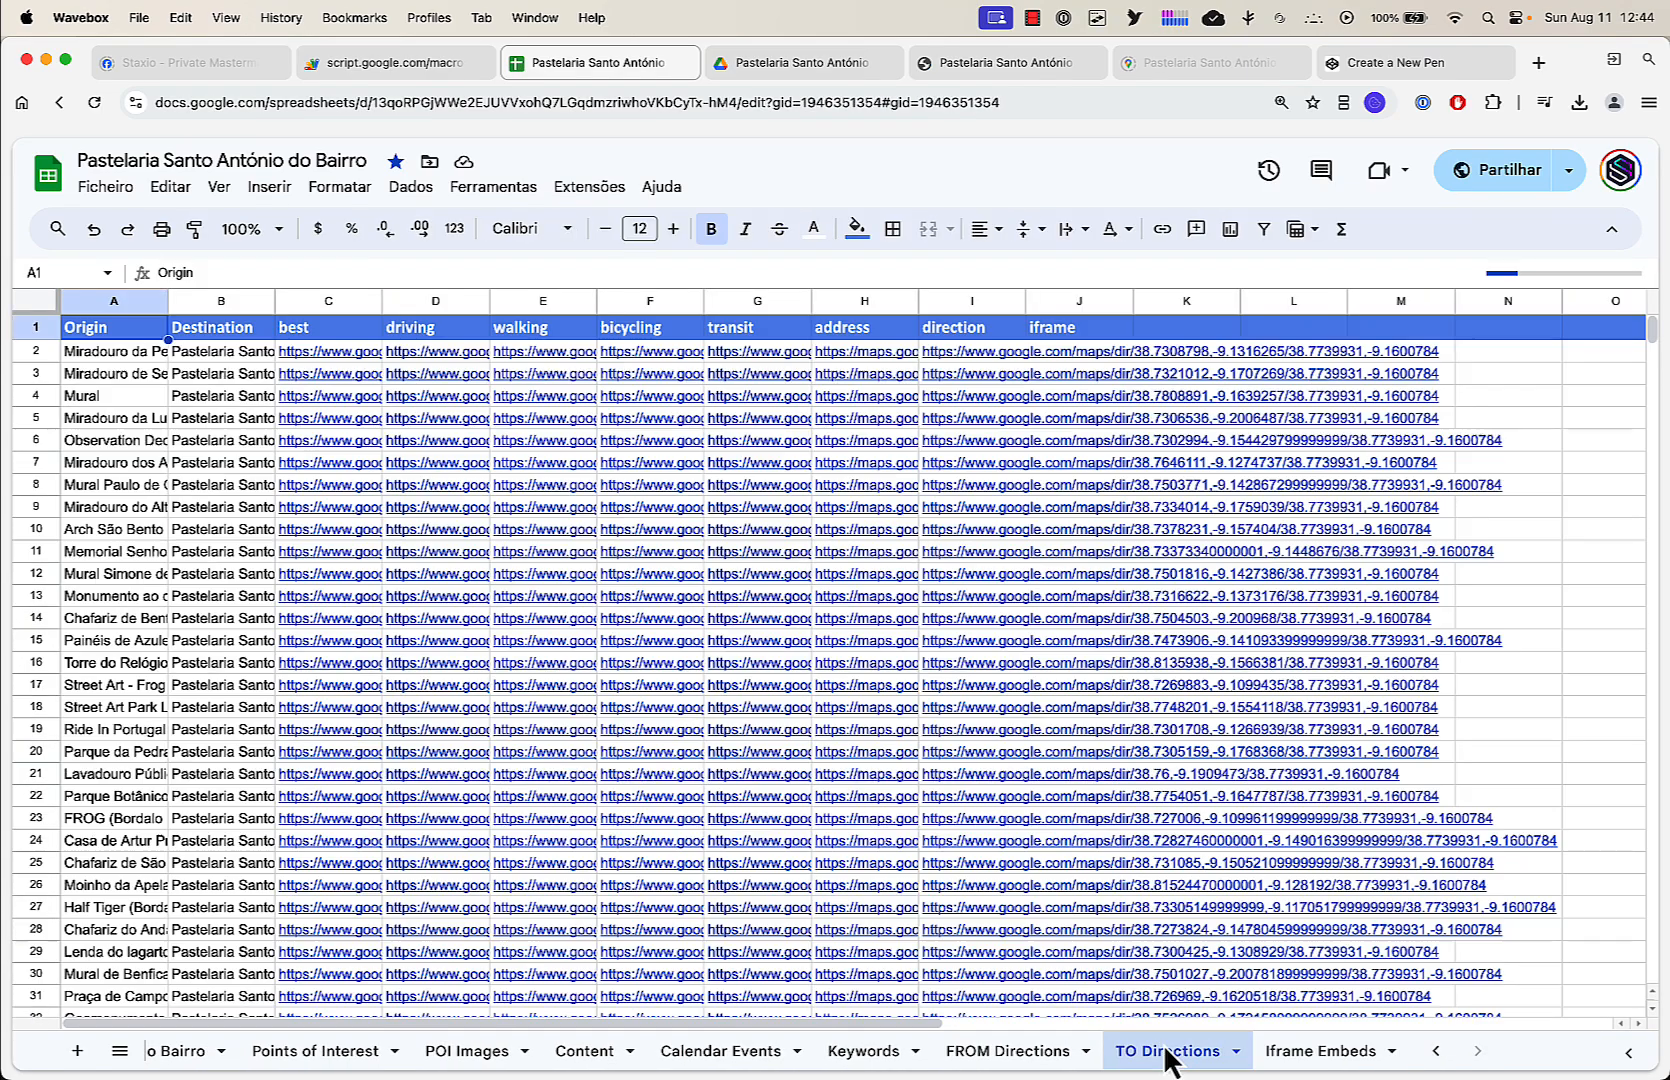
{"action": "left_click", "coordinate": [990, 1055]}
{"action": "left_click", "coordinate": [475, 1060]}
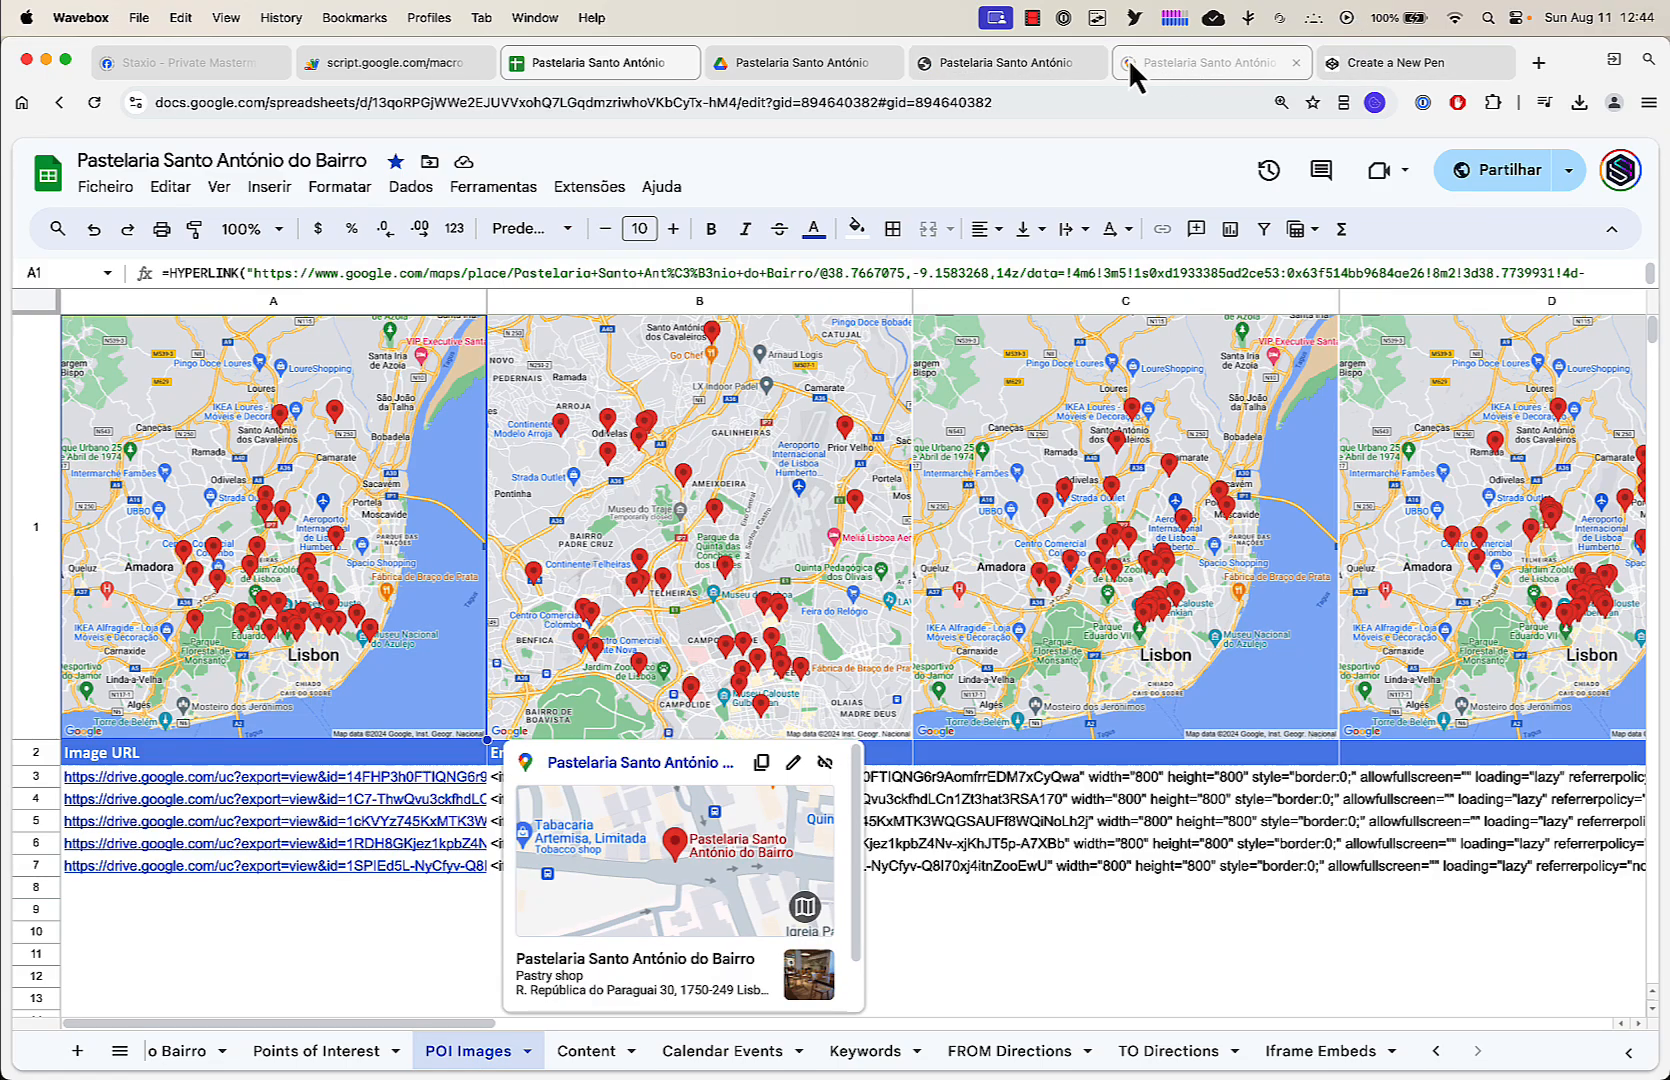
Switch to the downloaded HTML page and examine the article text and Essential Links list below the embedded spreadsheet
{"action": "left_click", "coordinate": [1025, 63]}
{"action": "scroll", "coordinate": [648, 812], "scroll_direction": "down", "scroll_amount": 2}
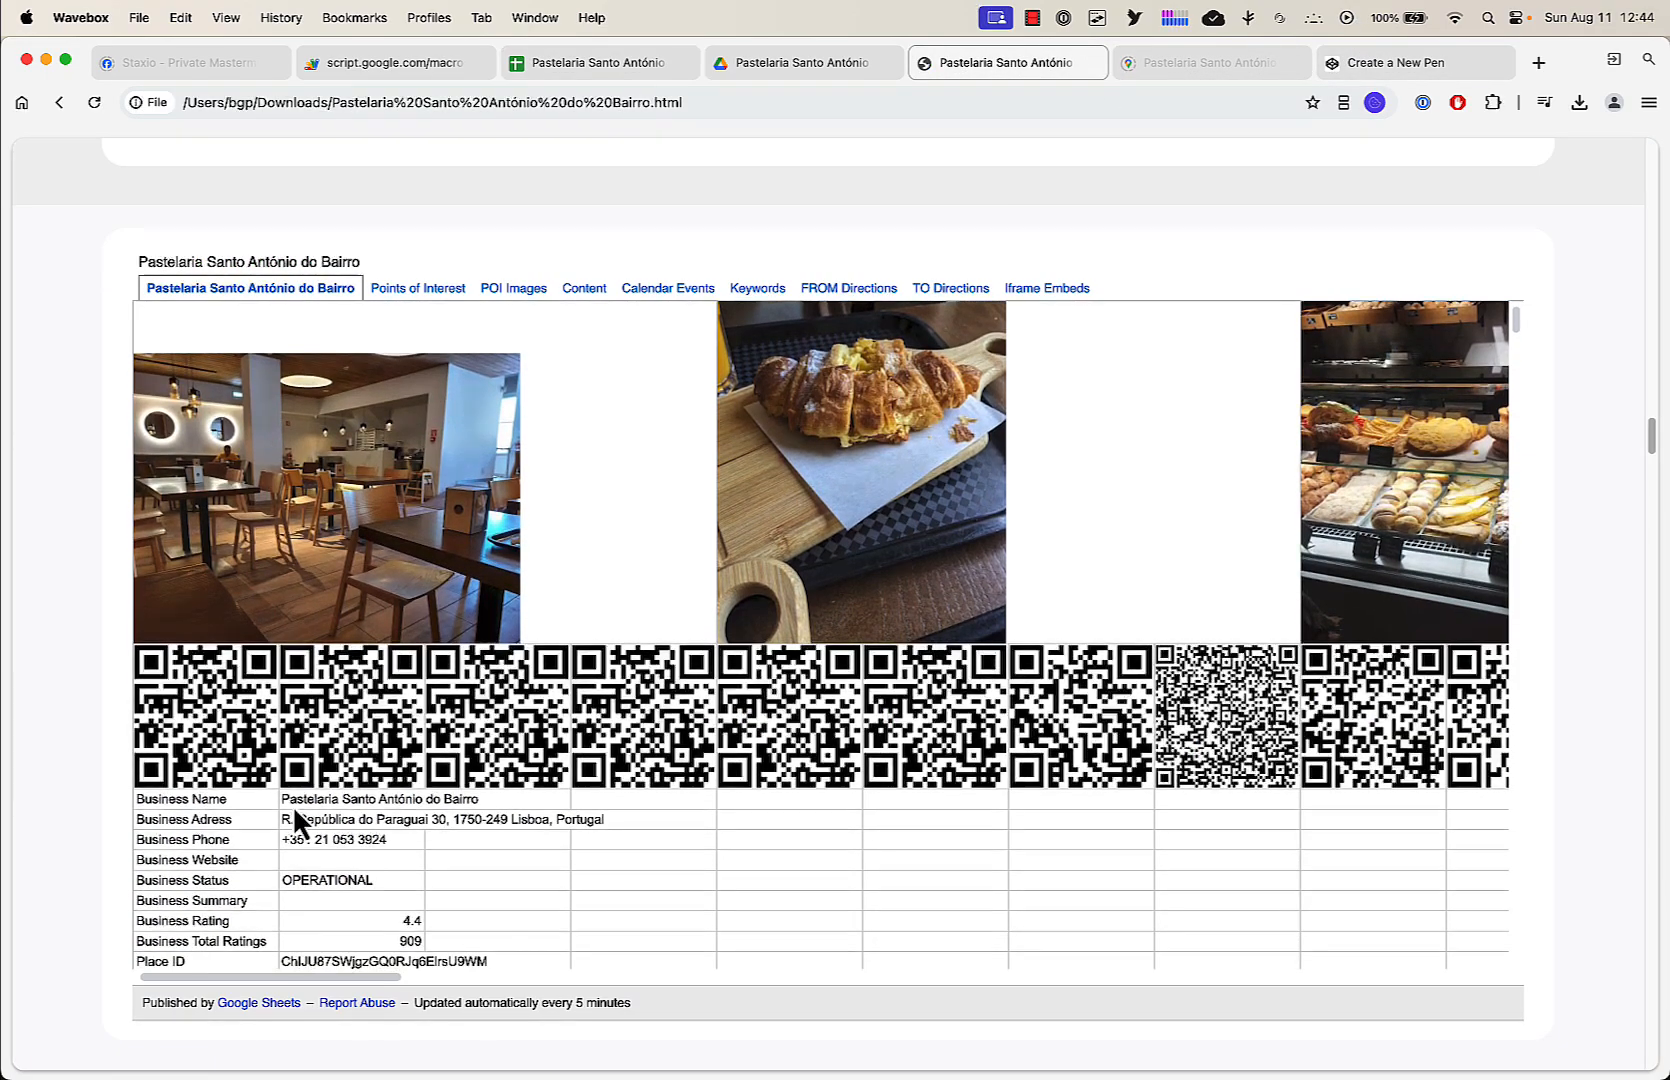
{"action": "scroll", "coordinate": [80, 849], "scroll_direction": "down", "scroll_amount": 10}
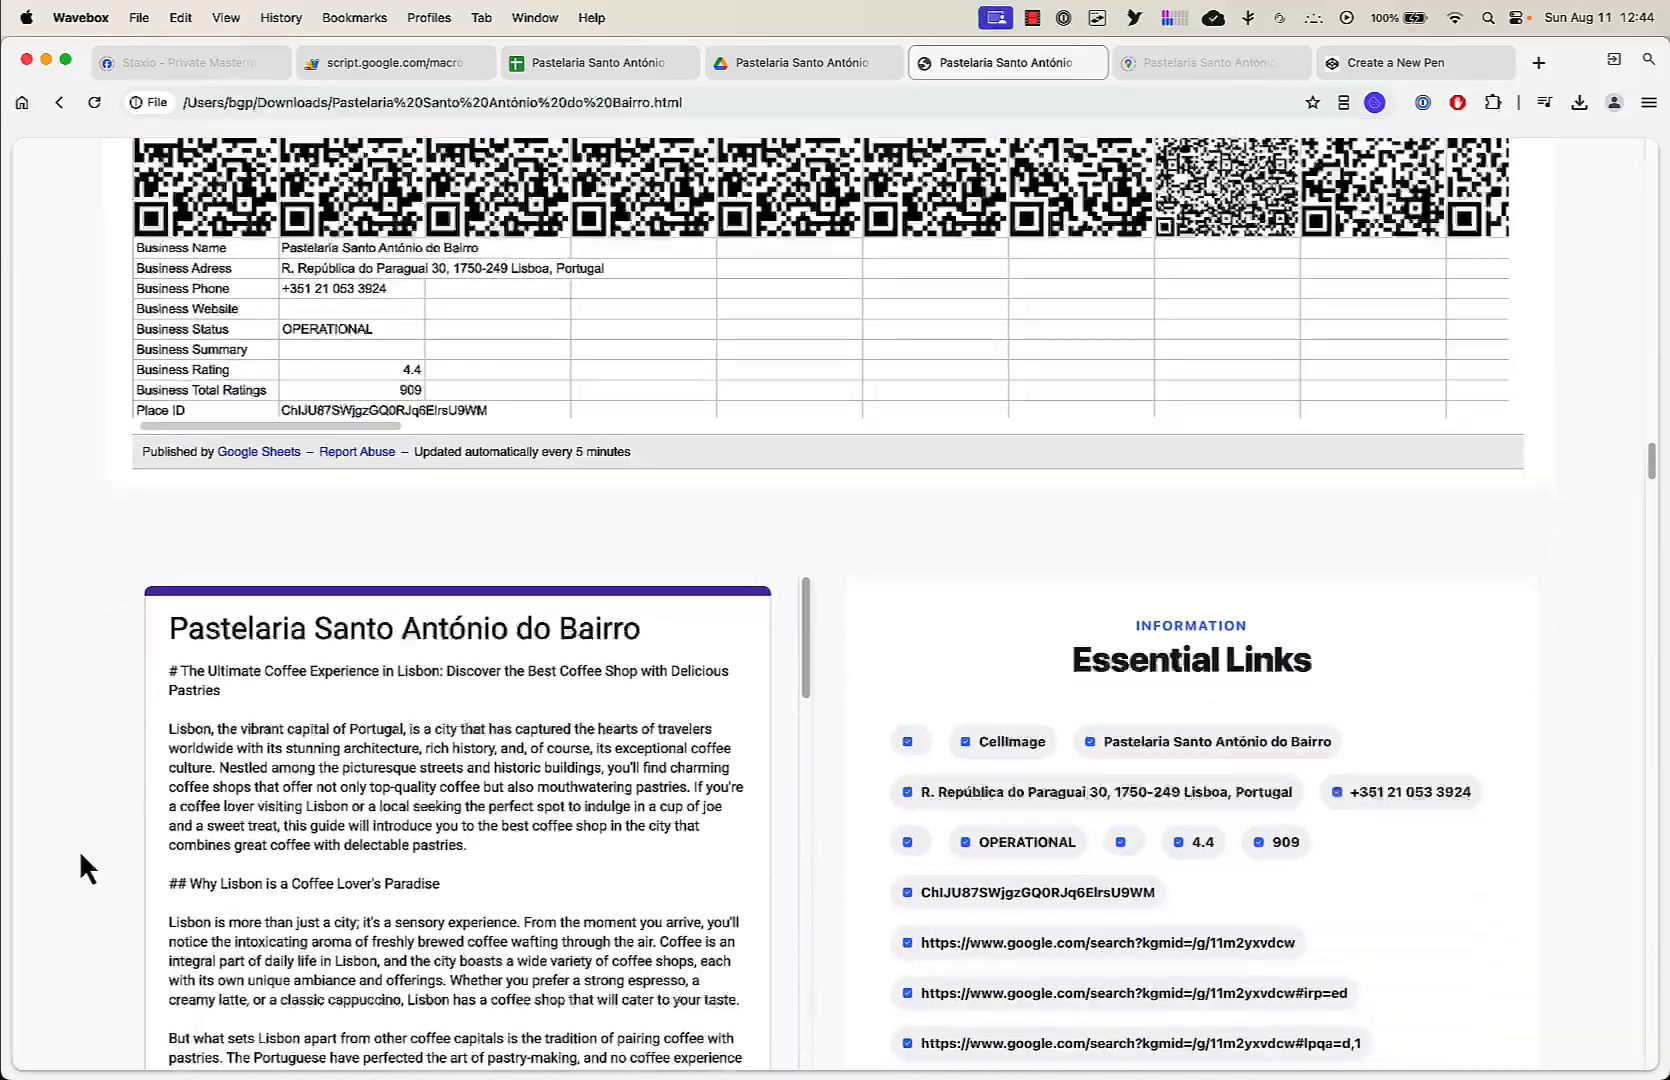
{"action": "scroll", "coordinate": [80, 849], "scroll_direction": "down", "scroll_amount": 4}
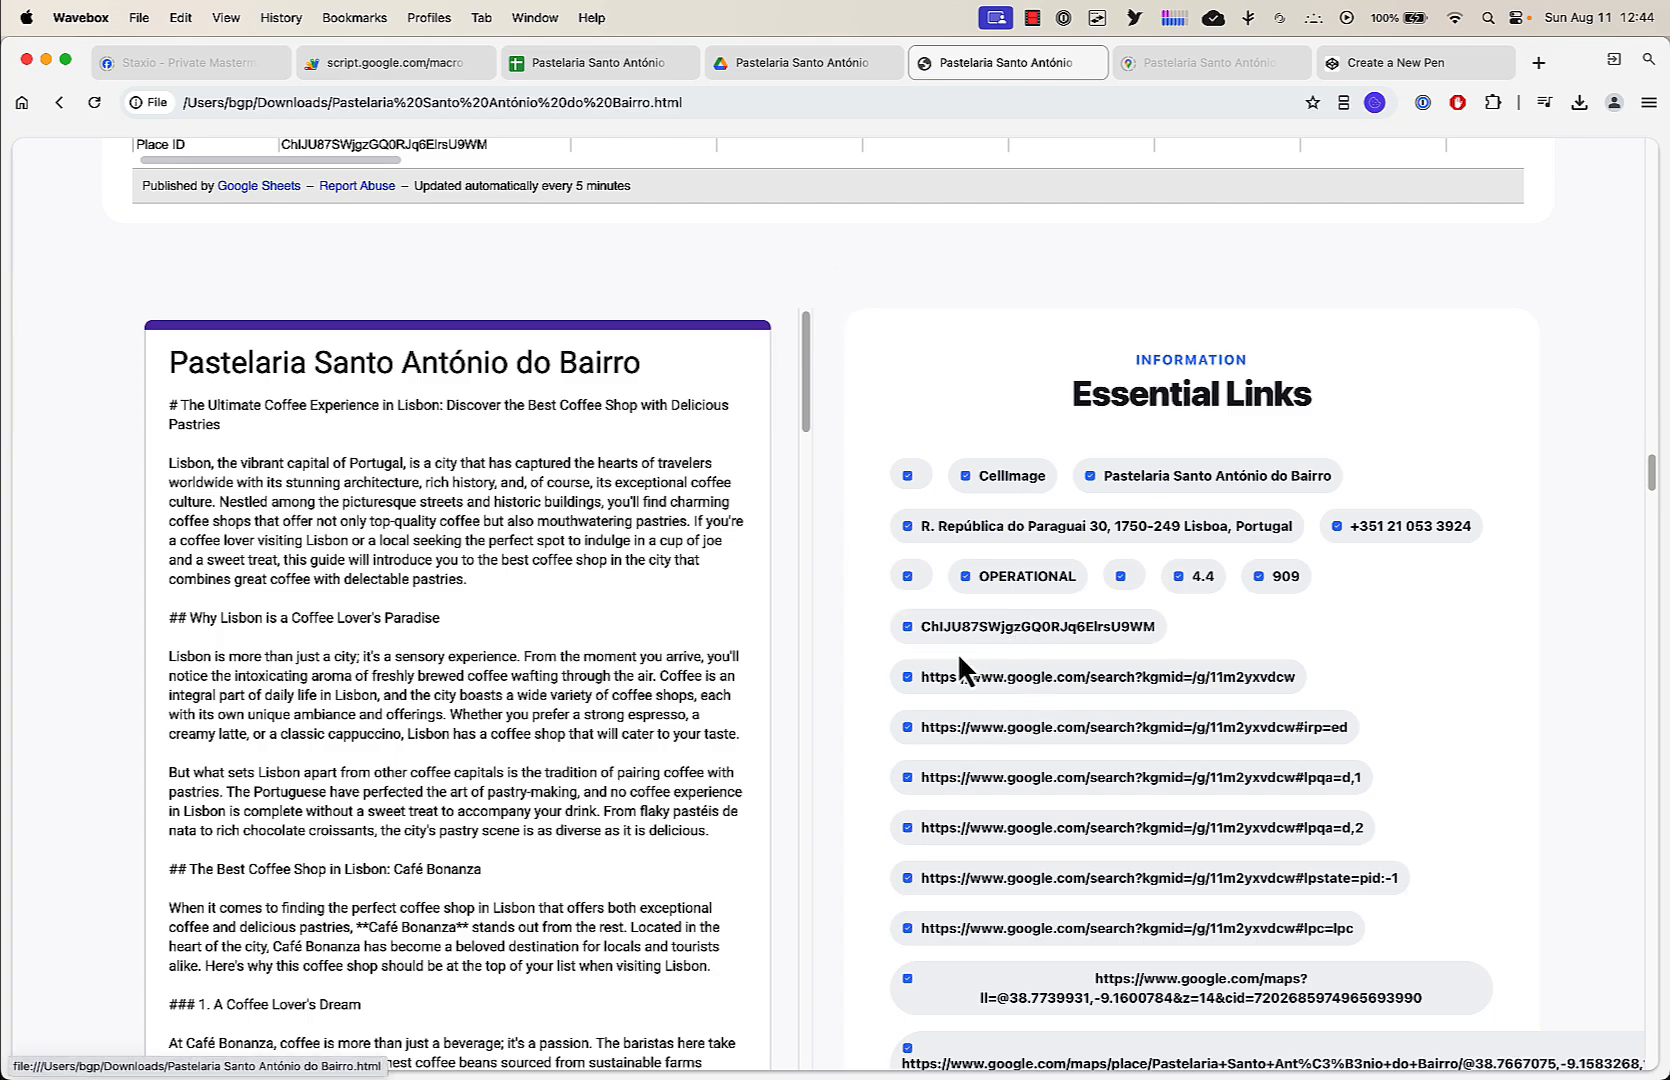
{"action": "scroll", "coordinate": [853, 835], "scroll_direction": "down", "scroll_amount": 15}
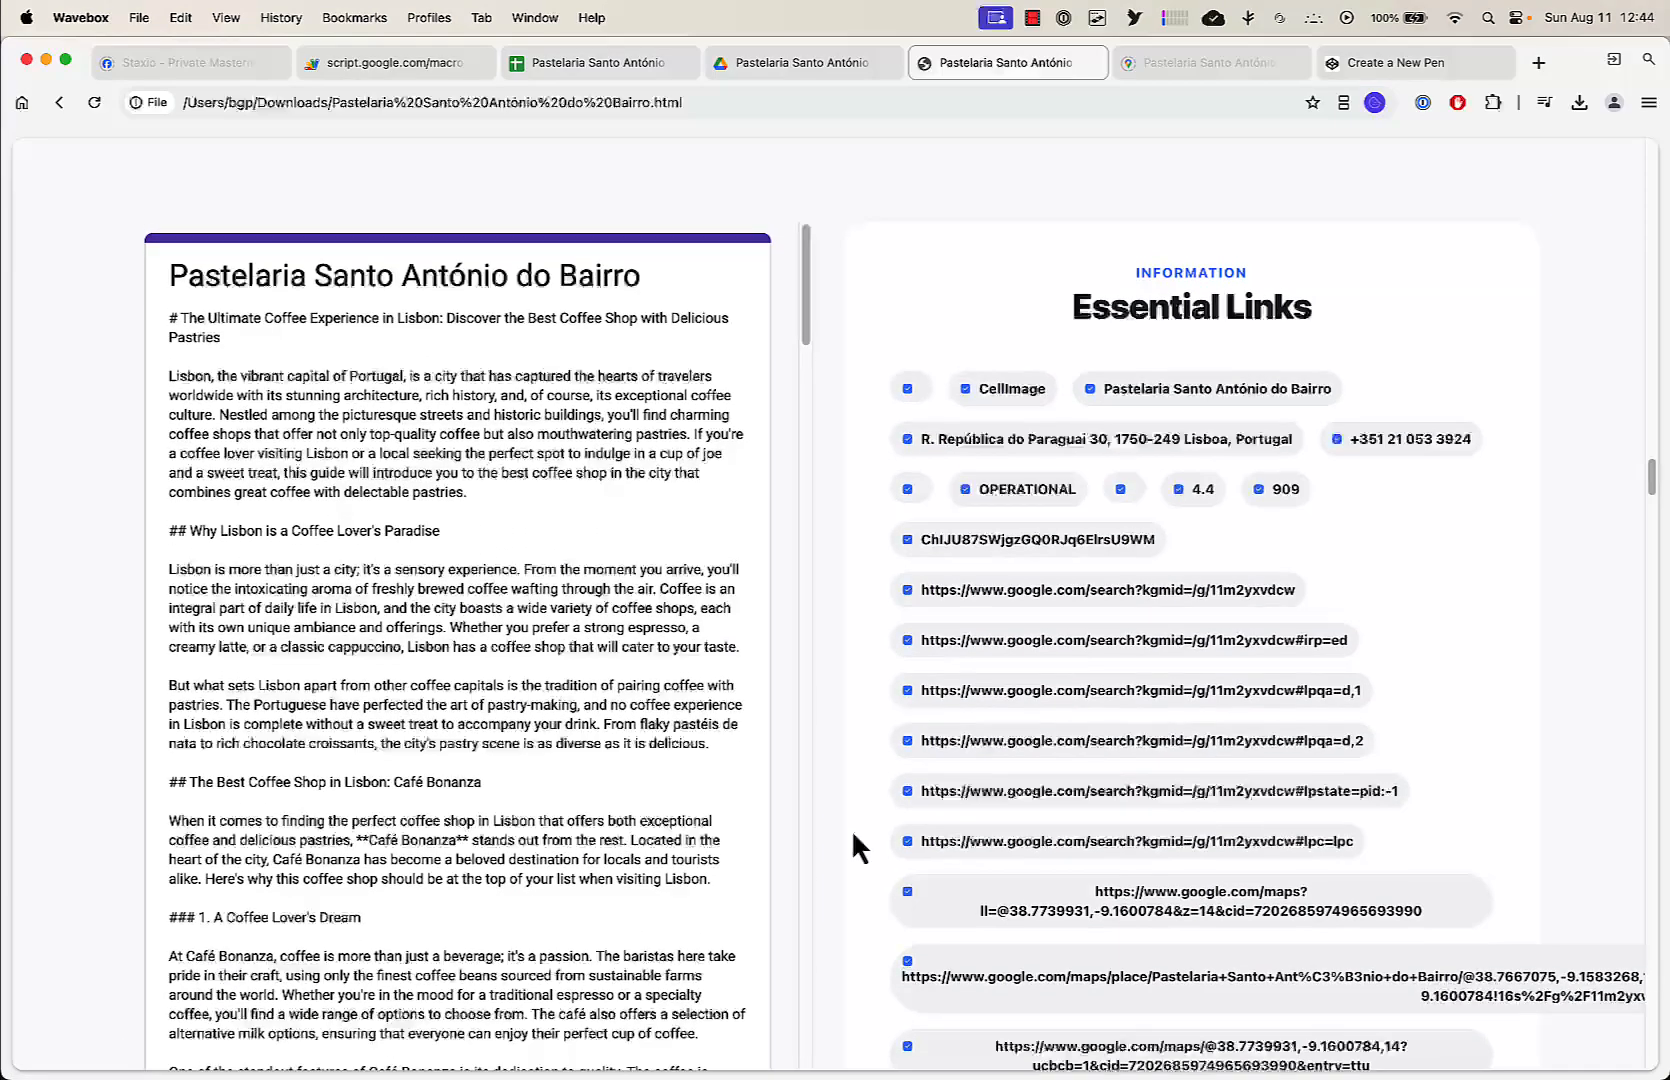
{"action": "scroll", "coordinate": [853, 838], "scroll_direction": "down", "scroll_amount": 15}
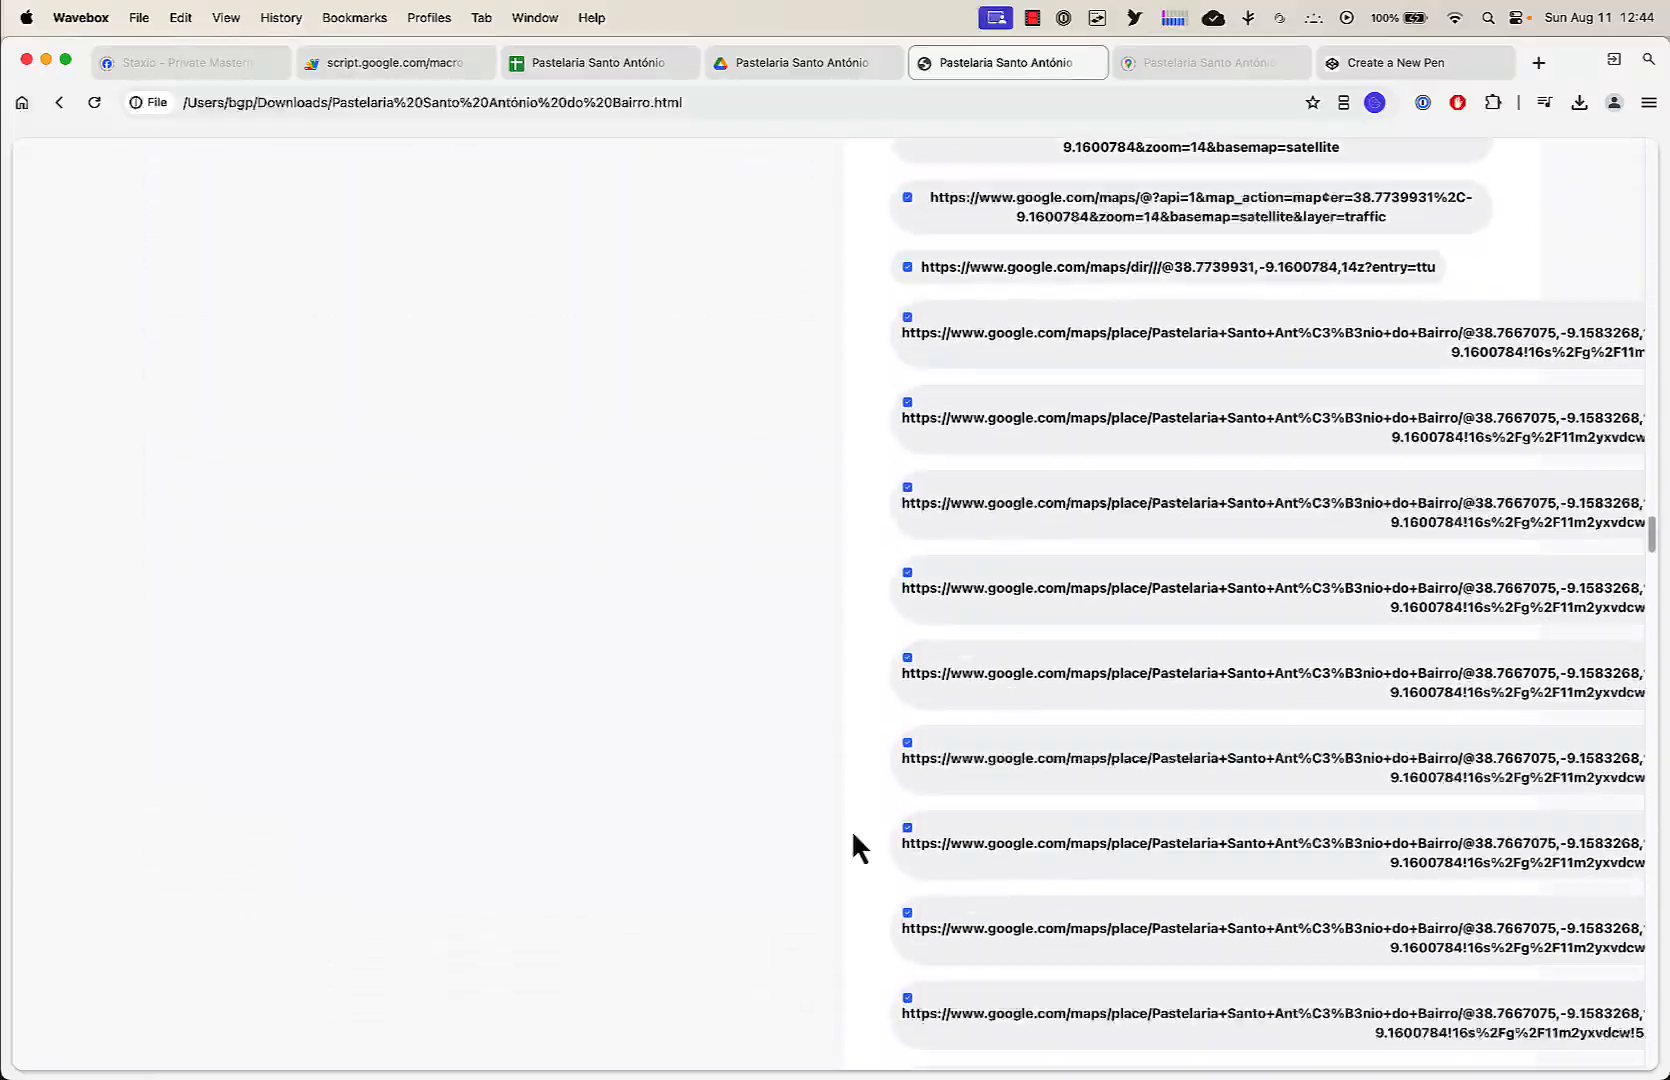
Examine the downloaded page's Slides & Presentations section with its embedded Google Slides decks and presentation list
{"action": "scroll", "coordinate": [853, 838], "scroll_direction": "down", "scroll_amount": 5}
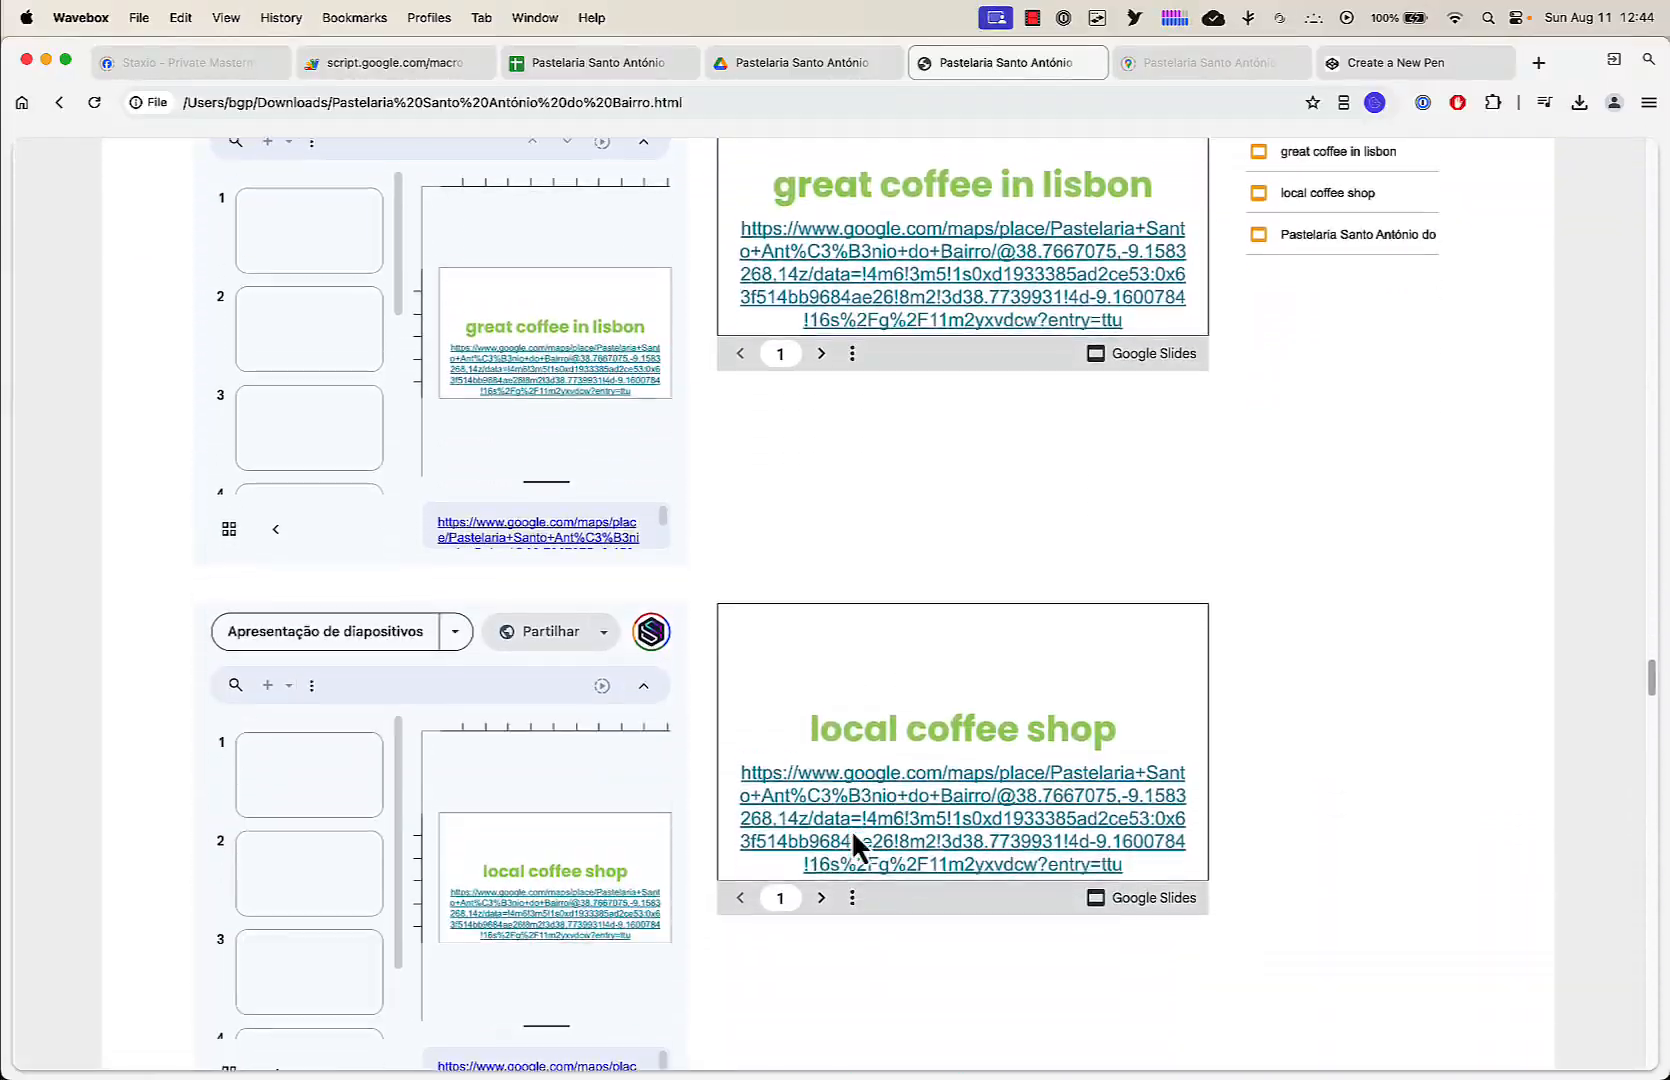
{"action": "scroll", "coordinate": [1560, 612], "scroll_direction": "up", "scroll_amount": 6}
{"action": "scroll", "coordinate": [1557, 598], "scroll_direction": "down", "scroll_amount": 7}
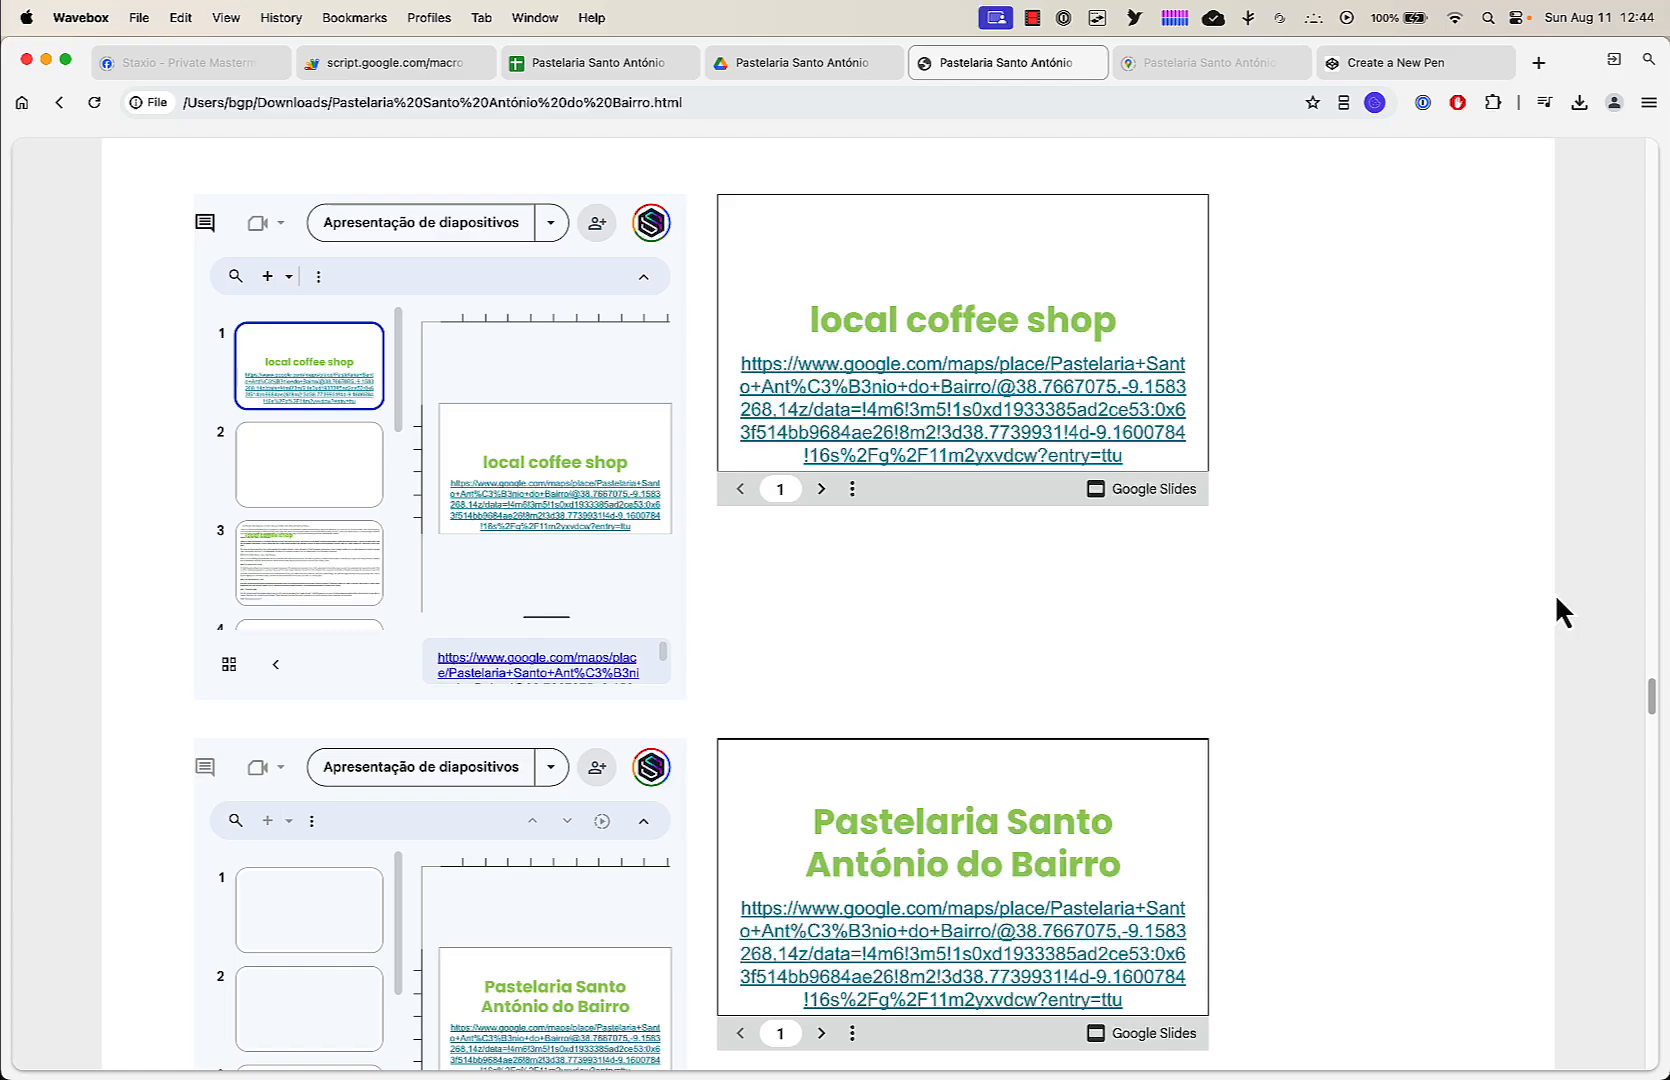
{"action": "scroll", "coordinate": [1557, 598], "scroll_direction": "up", "scroll_amount": 8}
{"action": "scroll", "coordinate": [1558, 611], "scroll_direction": "up", "scroll_amount": 5}
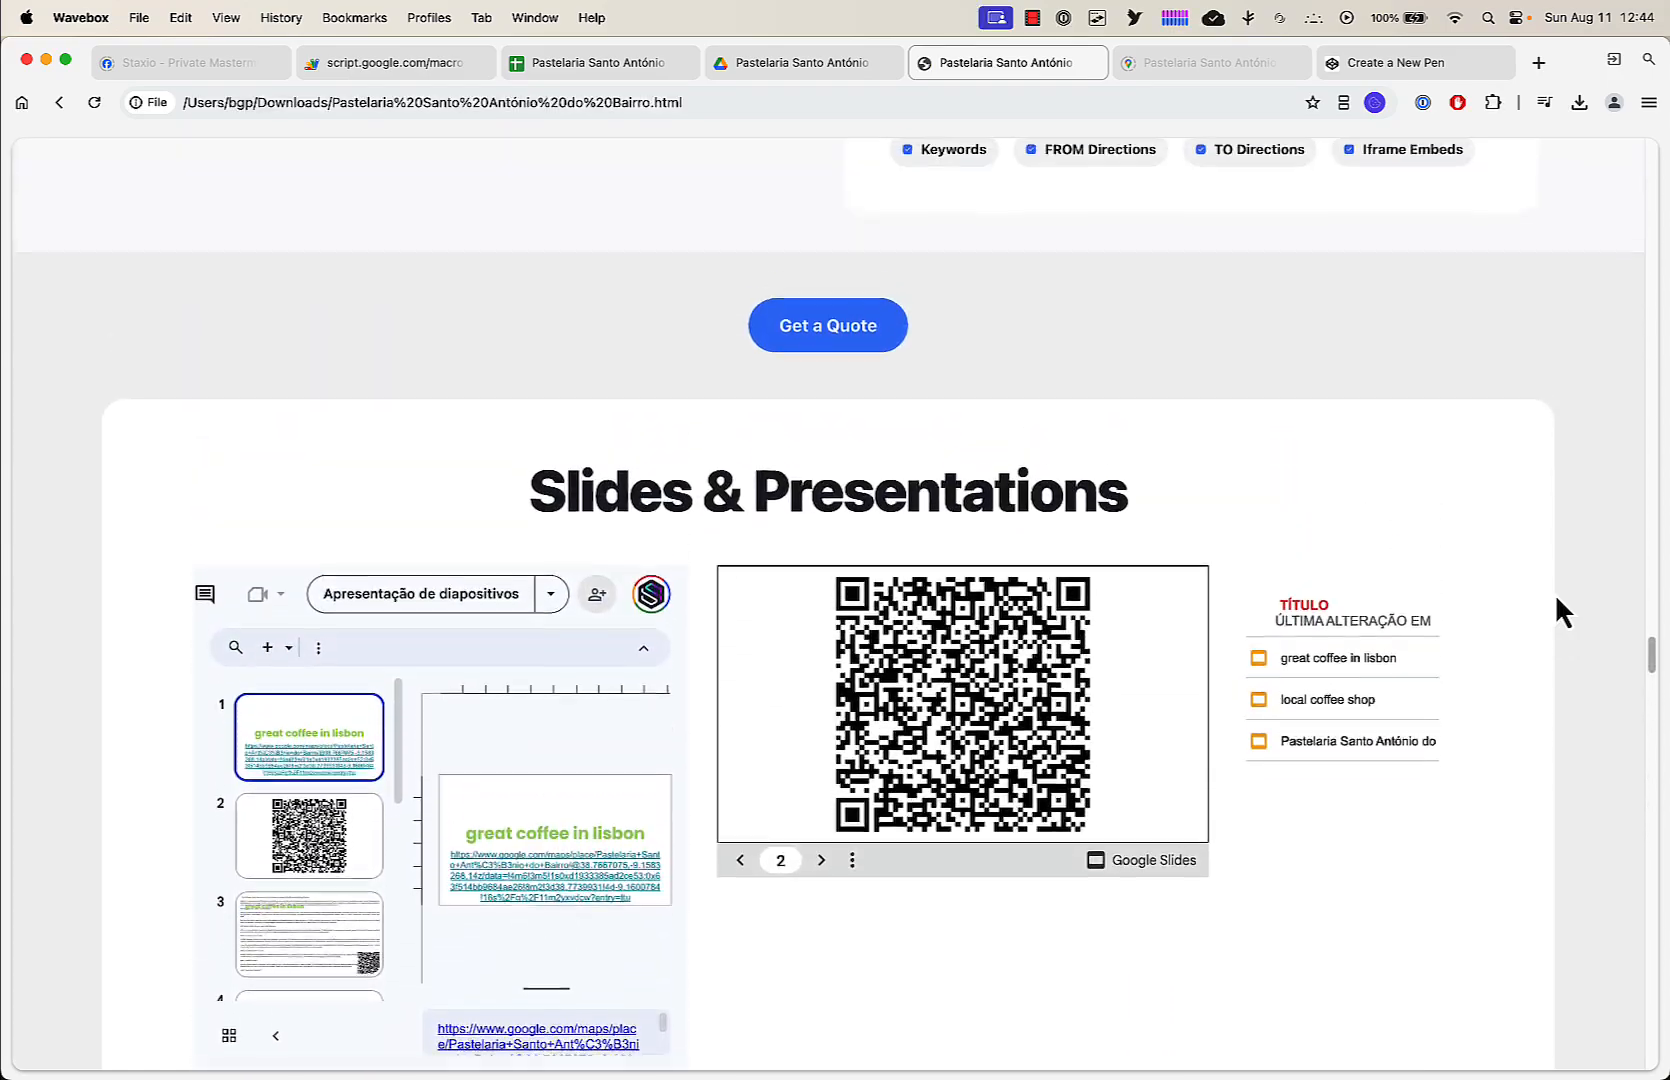
{"action": "scroll", "coordinate": [1558, 611], "scroll_direction": "down", "scroll_amount": 2}
{"action": "scroll", "coordinate": [1557, 600], "scroll_direction": "down", "scroll_amount": 4}
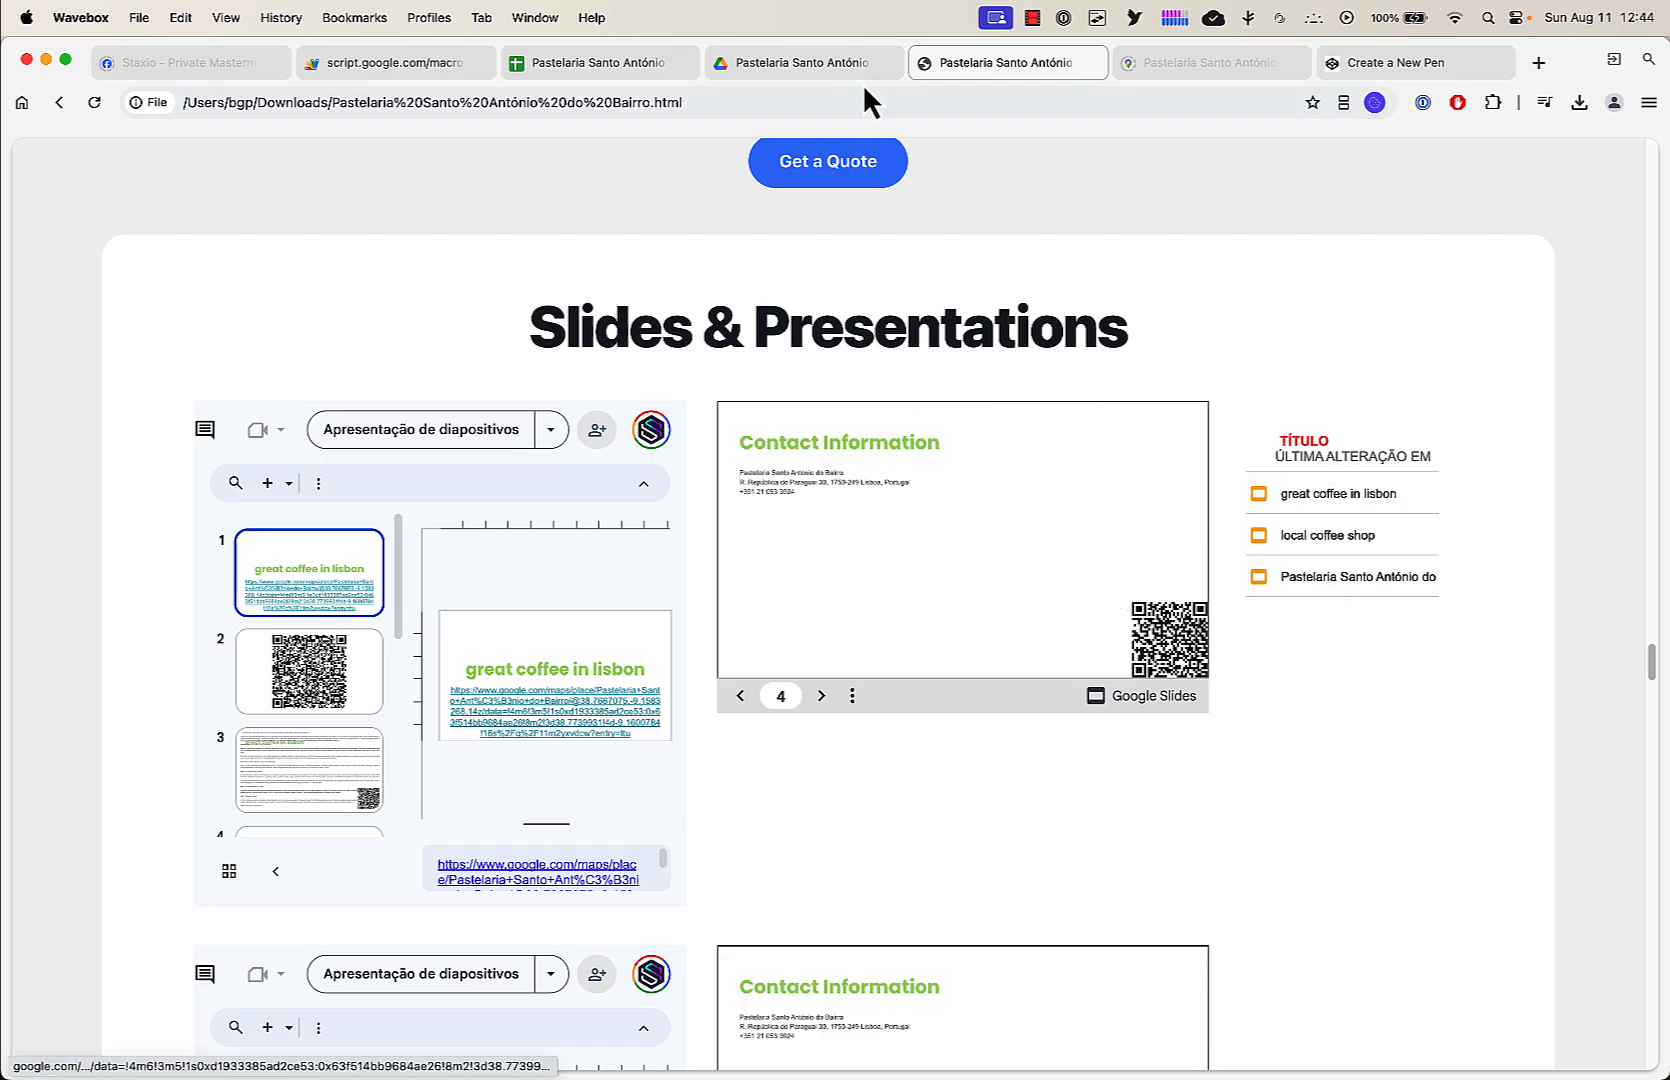
Open the project's Slides folder in Google Drive and compare its presentations with the decks embedded in the downloaded page
{"action": "left_click", "coordinate": [828, 66]}
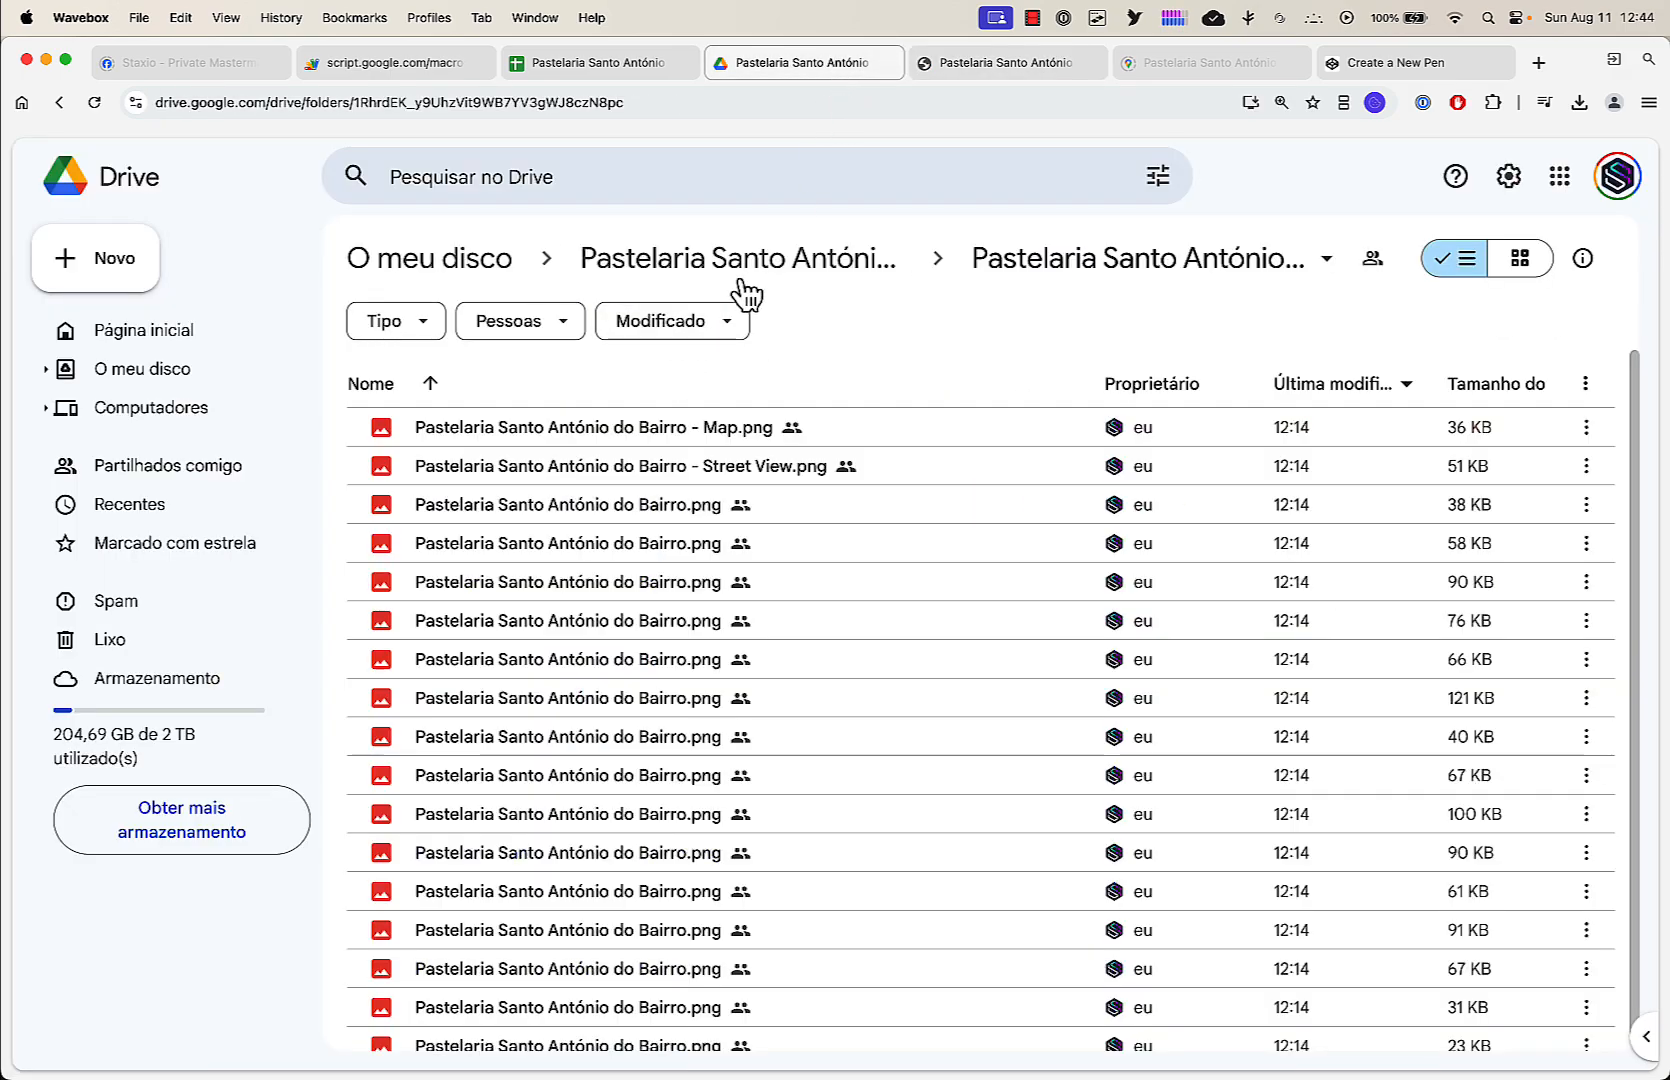
{"action": "left_click", "coordinate": [748, 272]}
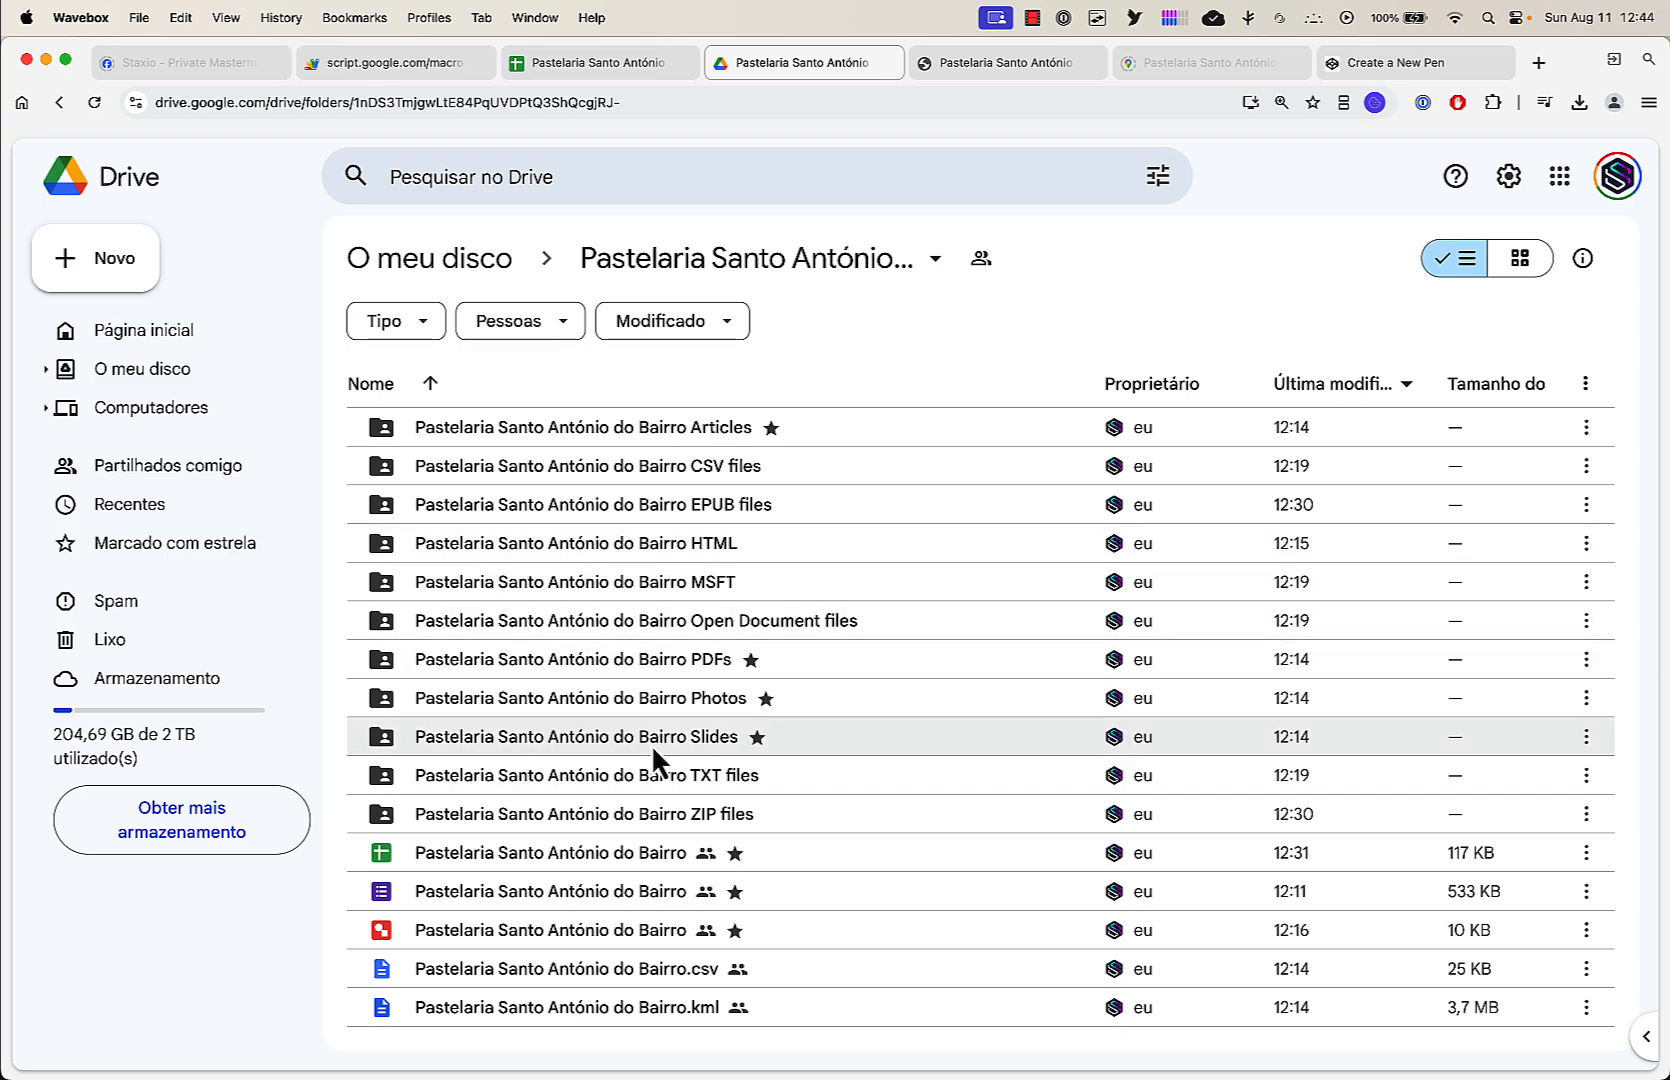
{"action": "double_click", "coordinate": [651, 744]}
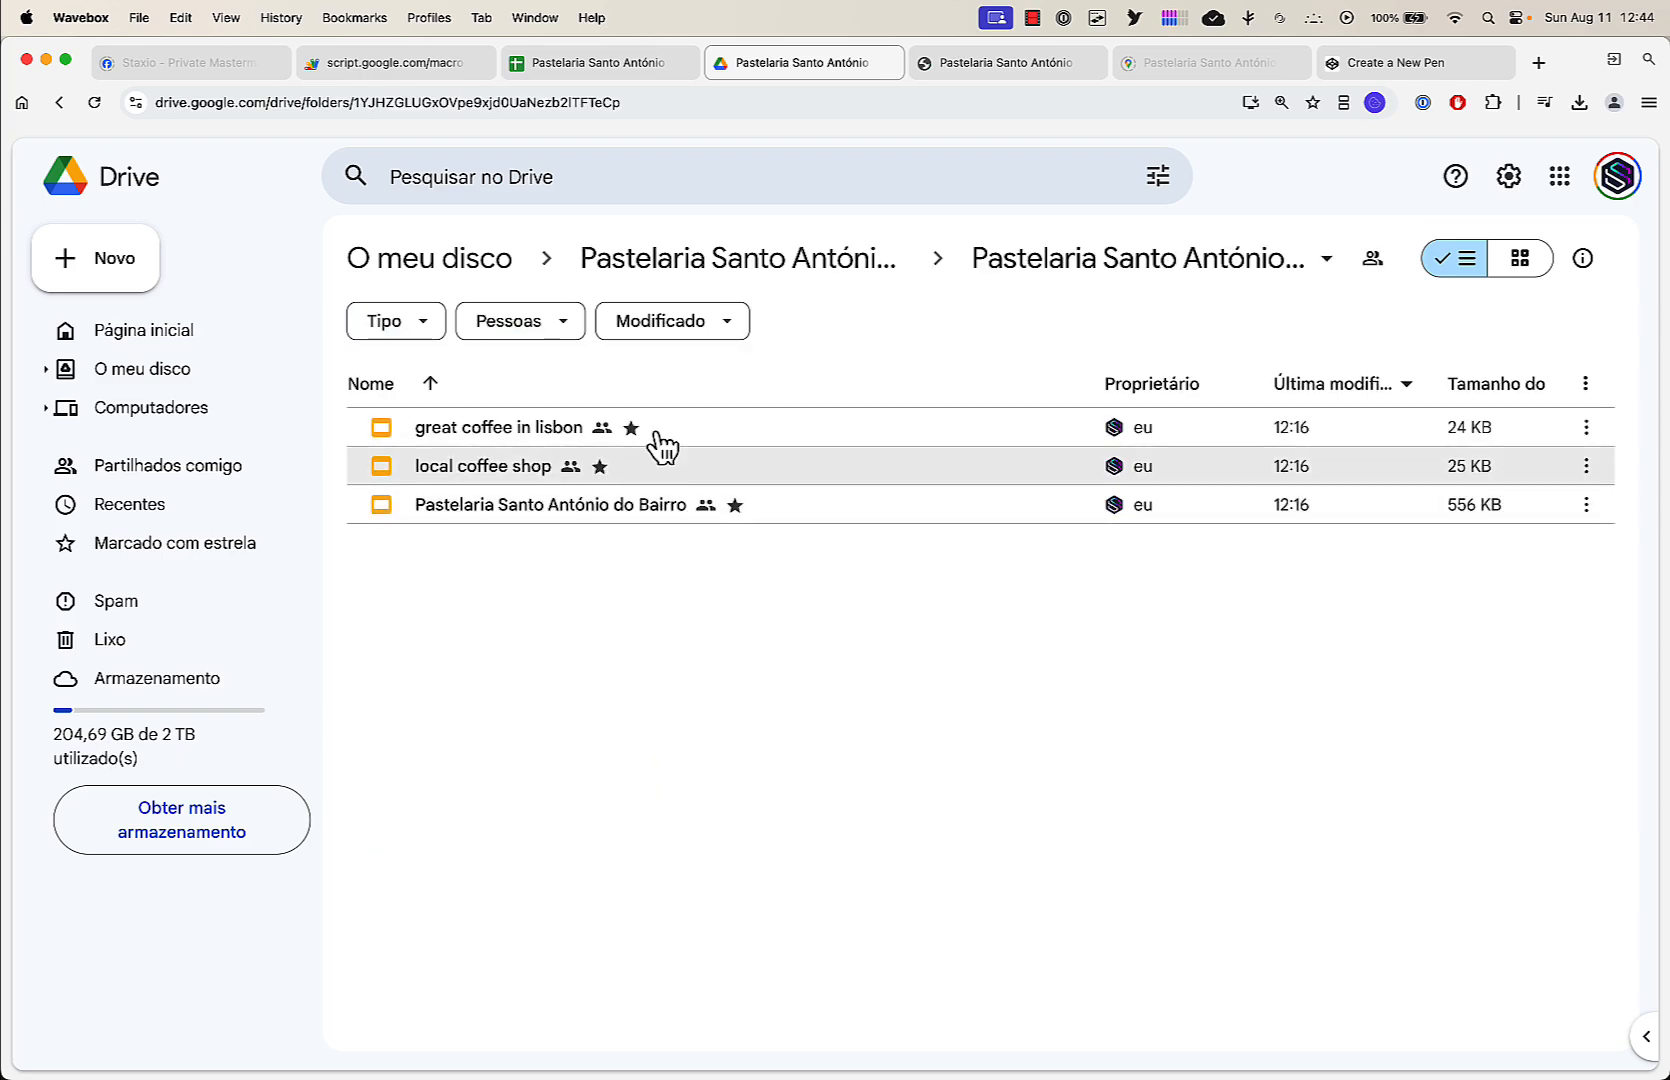
{"action": "left_click", "coordinate": [1022, 63]}
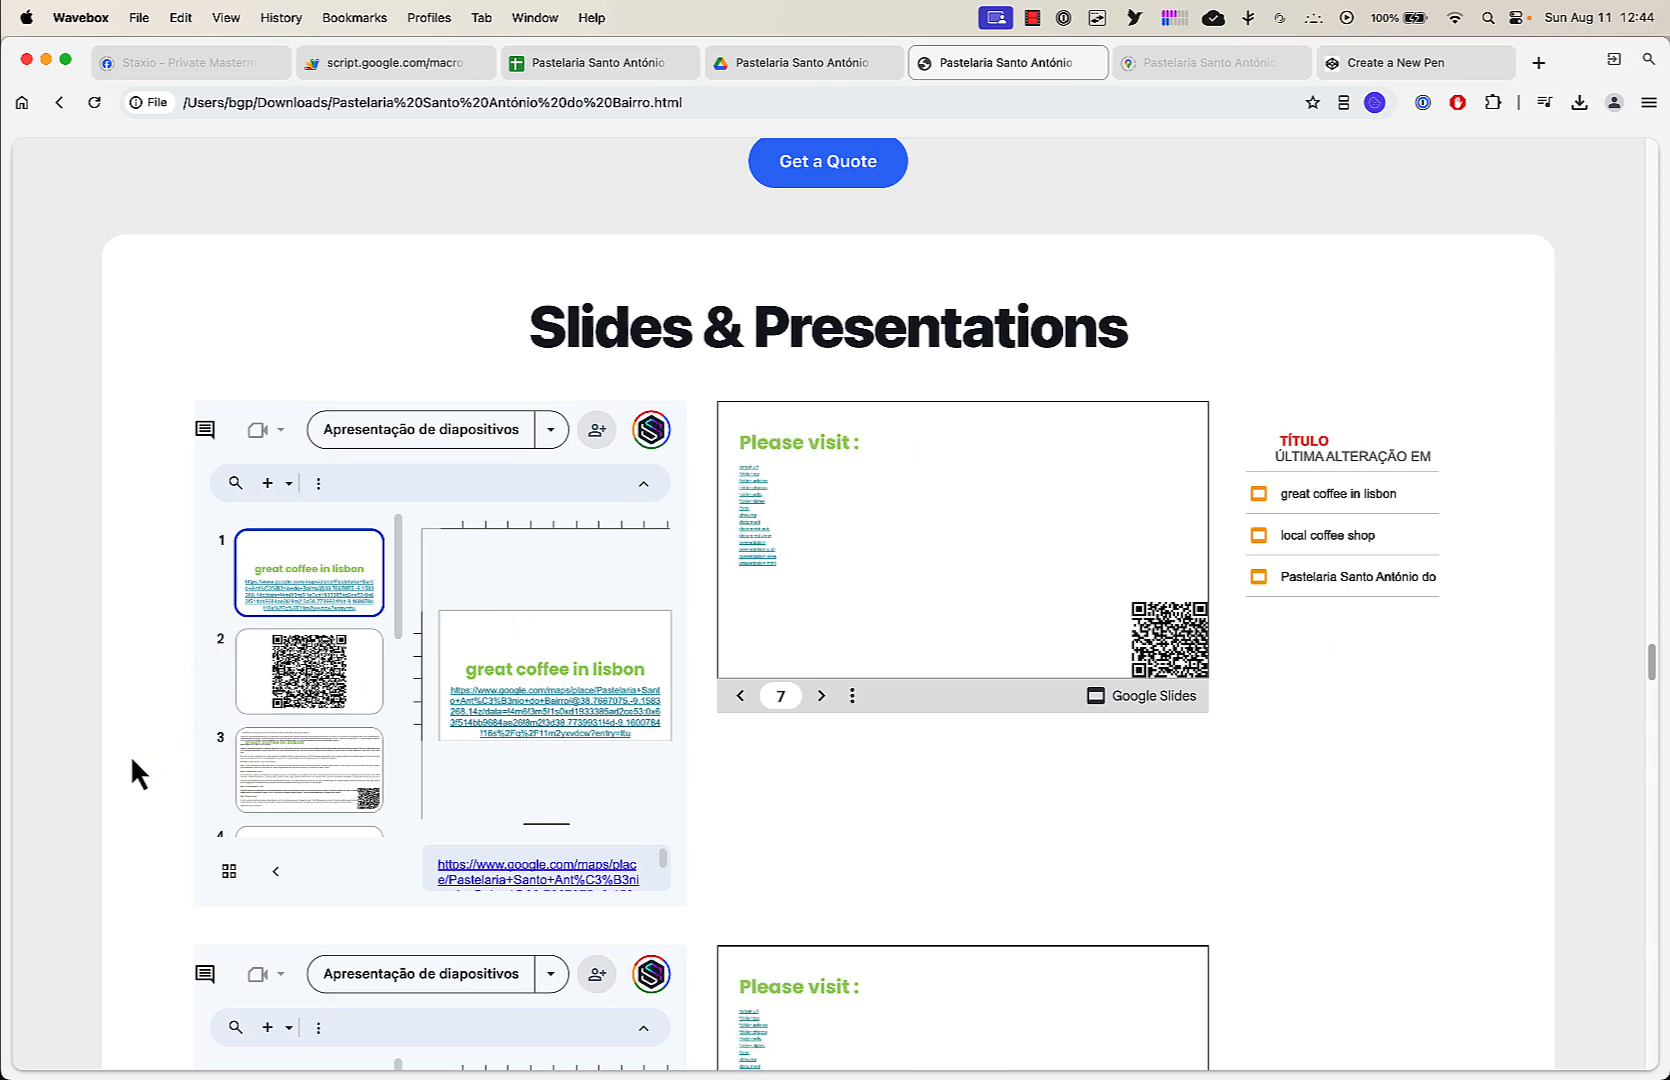
{"action": "scroll", "coordinate": [132, 758], "scroll_direction": "down", "scroll_amount": 10}
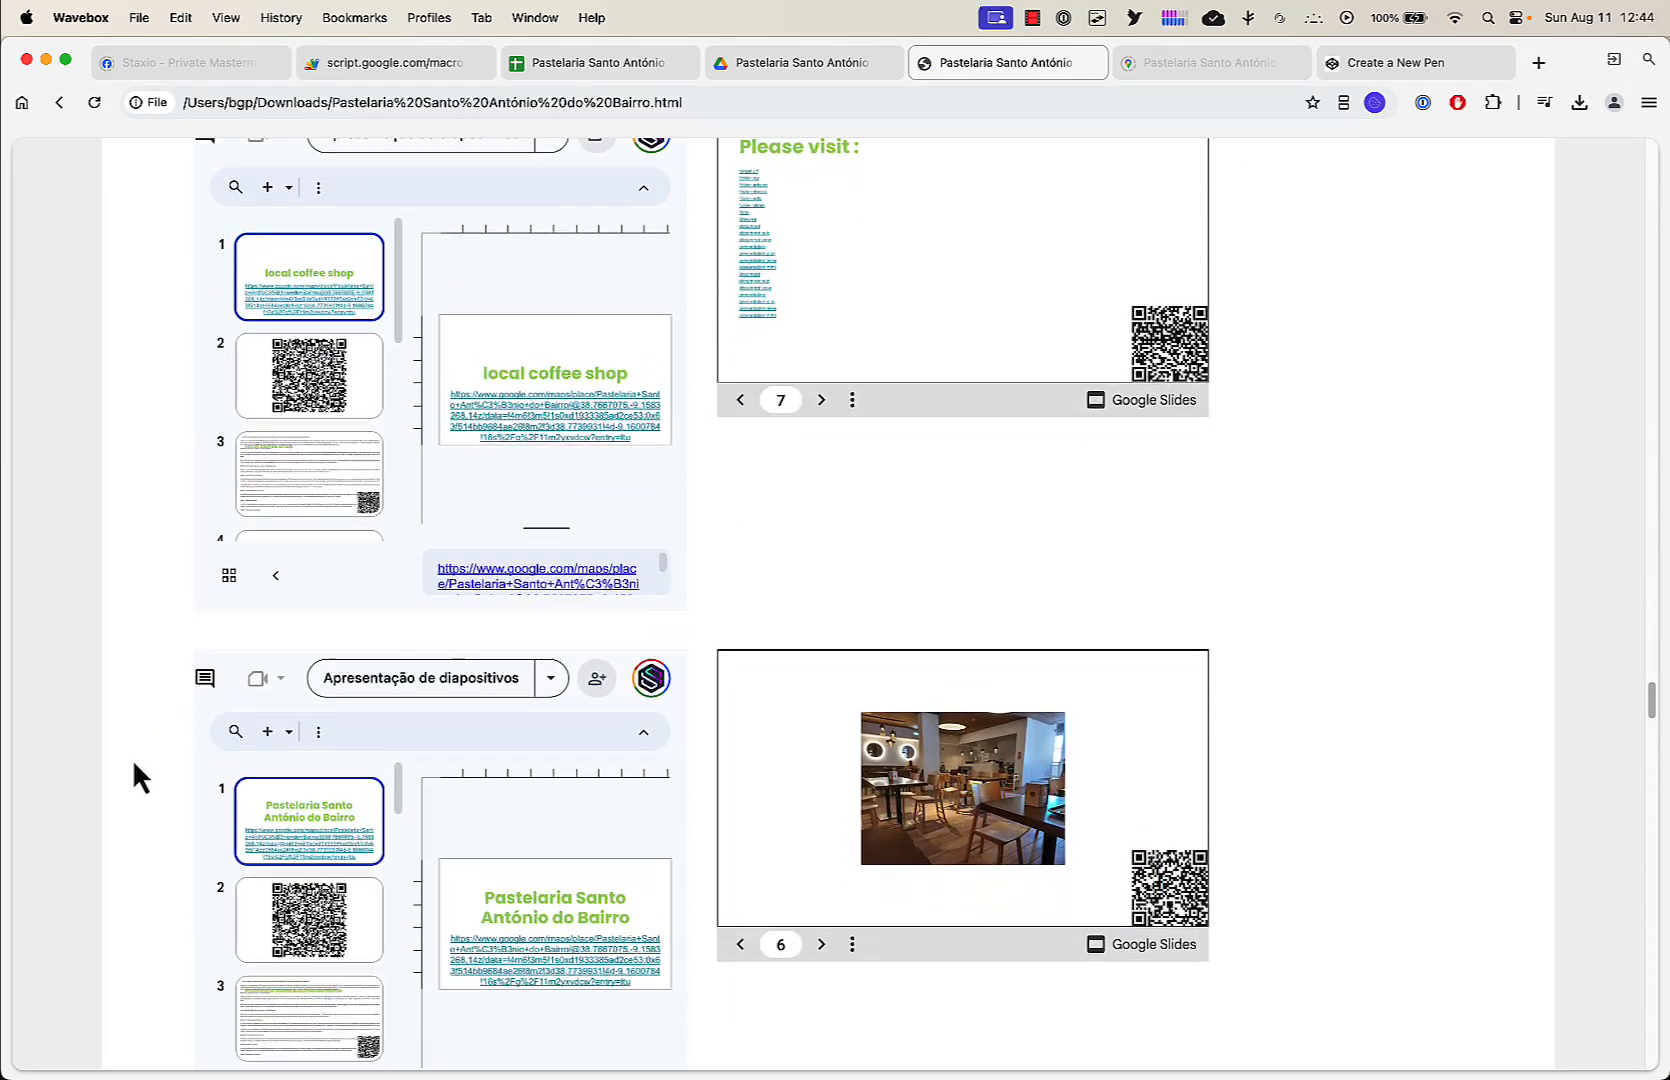
{"action": "scroll", "coordinate": [132, 758], "scroll_direction": "down", "scroll_amount": 1}
{"action": "scroll", "coordinate": [132, 758], "scroll_direction": "up", "scroll_amount": 14}
{"action": "scroll", "coordinate": [132, 758], "scroll_direction": "down", "scroll_amount": 2}
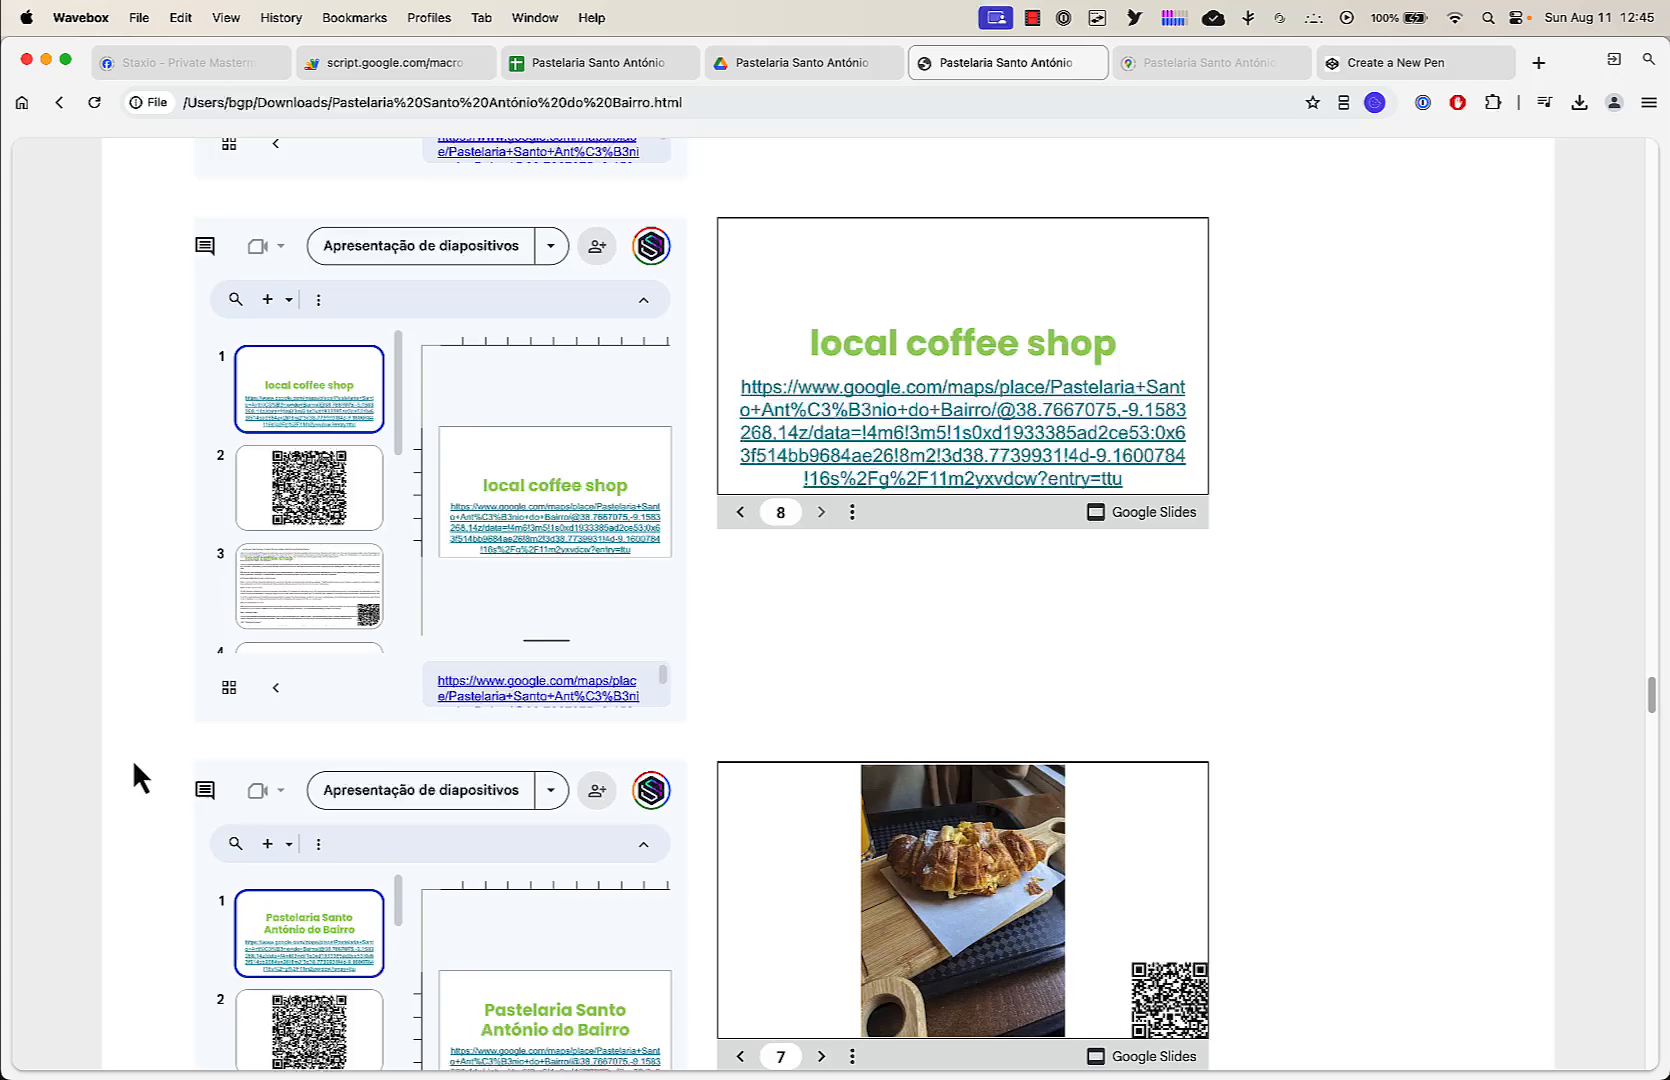
{"action": "scroll", "coordinate": [132, 758], "scroll_direction": "down", "scroll_amount": 2}
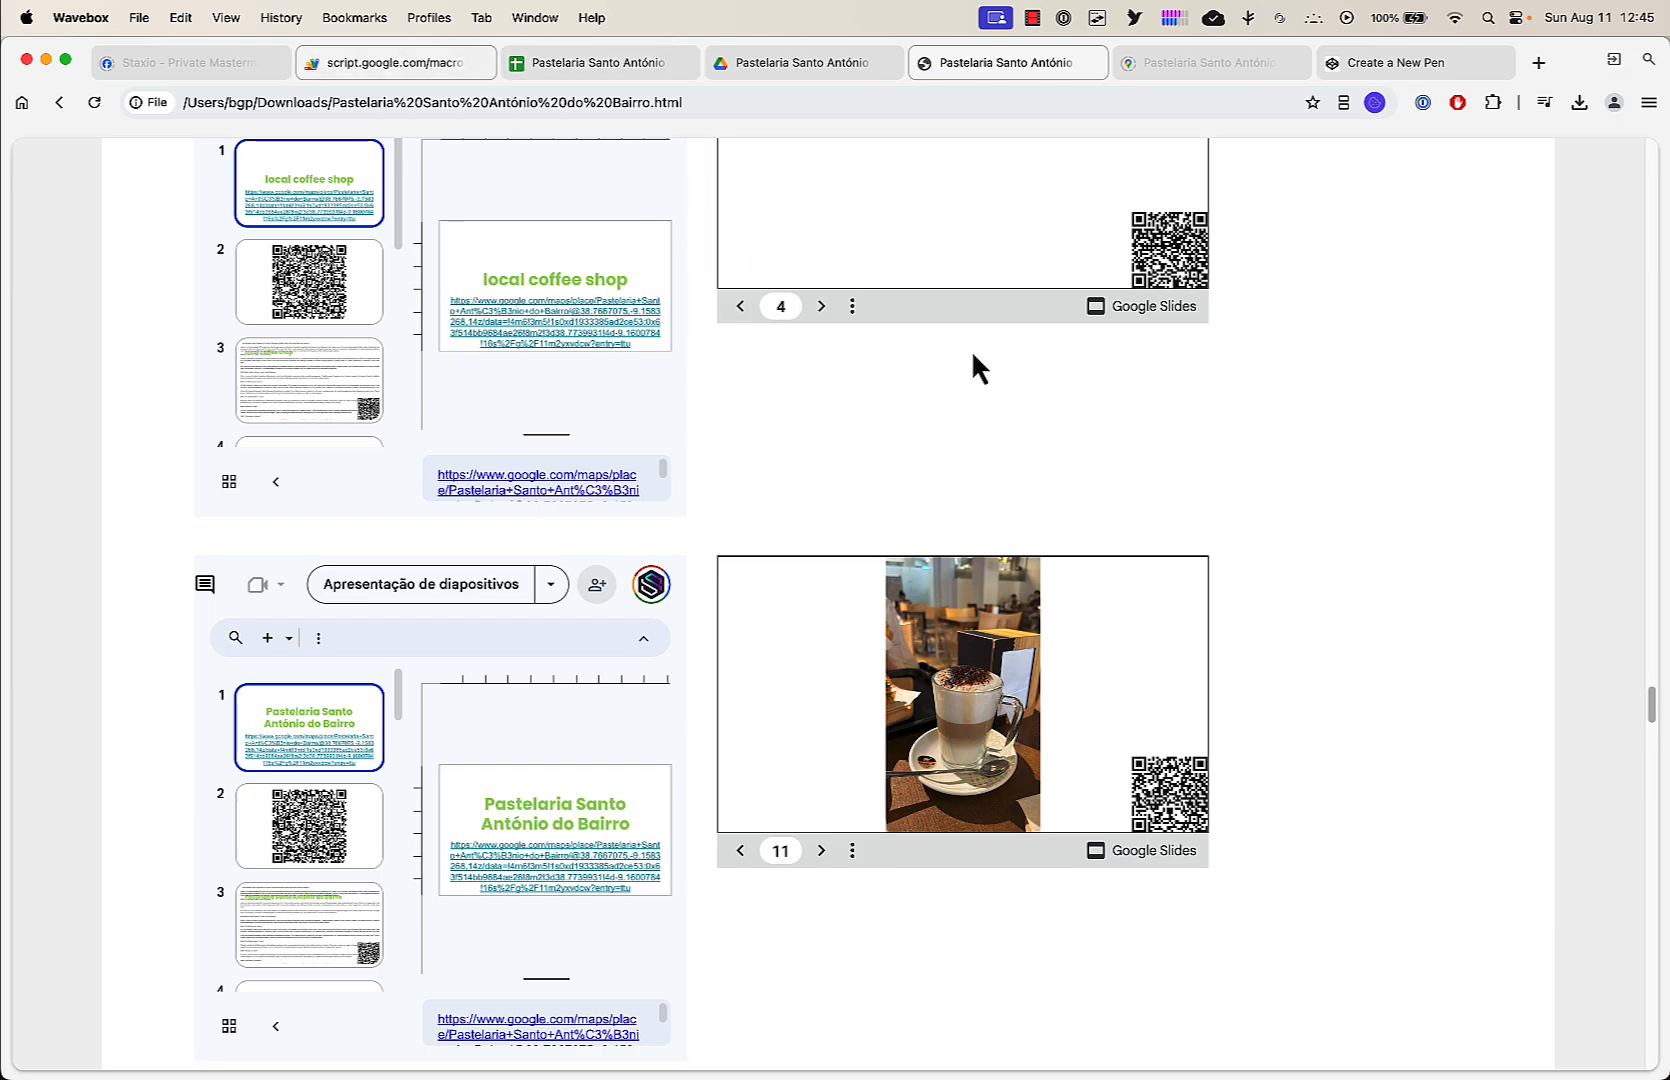
{"action": "scroll", "coordinate": [1271, 799], "scroll_direction": "down", "scroll_amount": 6}
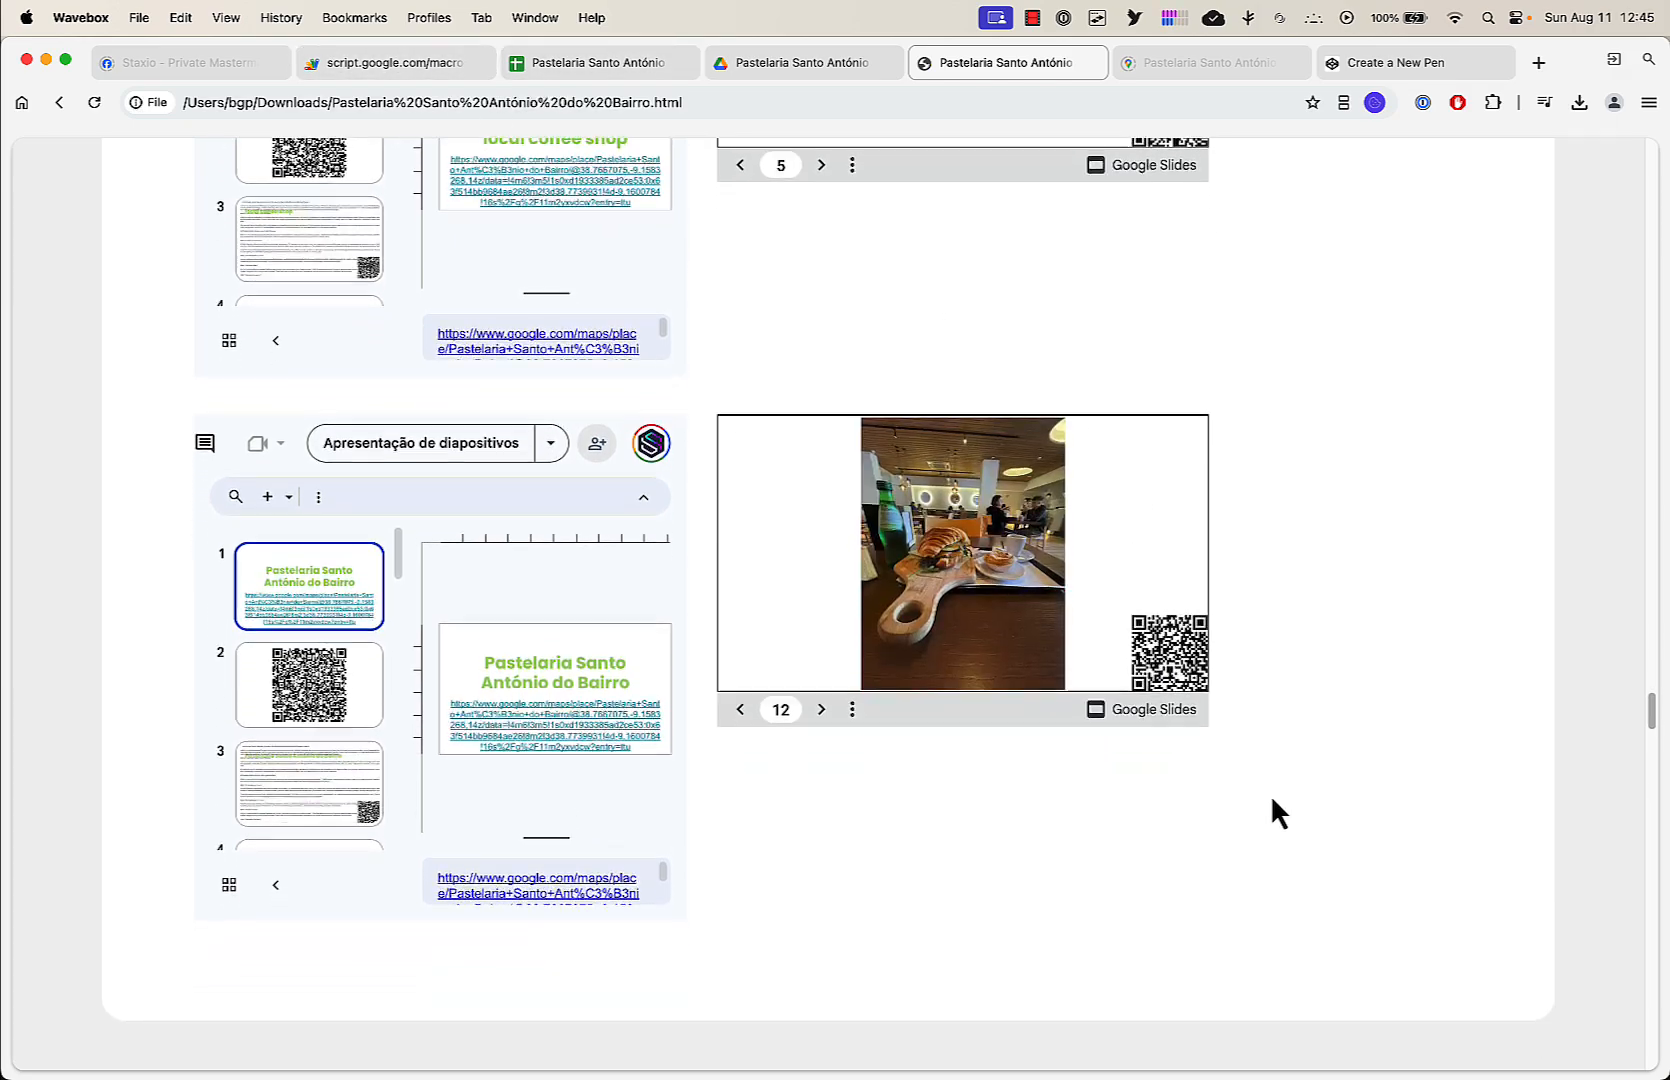
Open the project's Articles folder in Google Drive and compare its files with the downloaded page's Documents section
{"action": "scroll", "coordinate": [1536, 676], "scroll_direction": "down", "scroll_amount": 5}
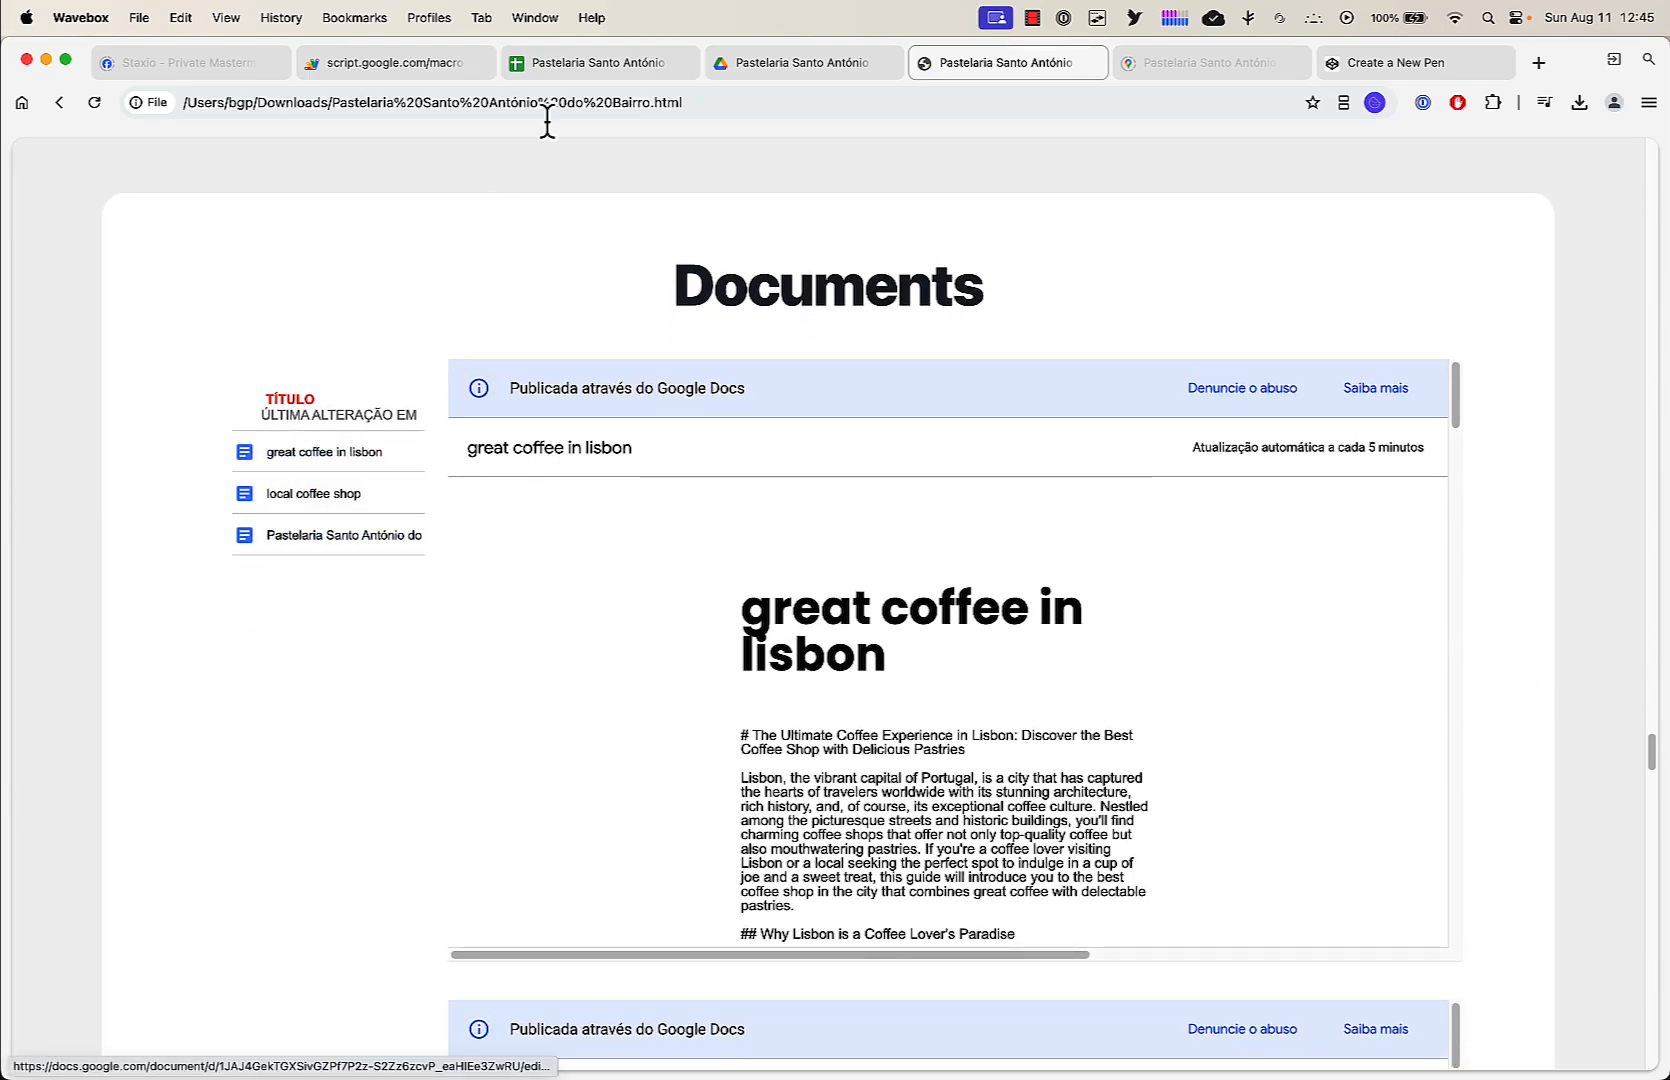
{"action": "left_click", "coordinate": [765, 63]}
{"action": "left_click", "coordinate": [675, 268]}
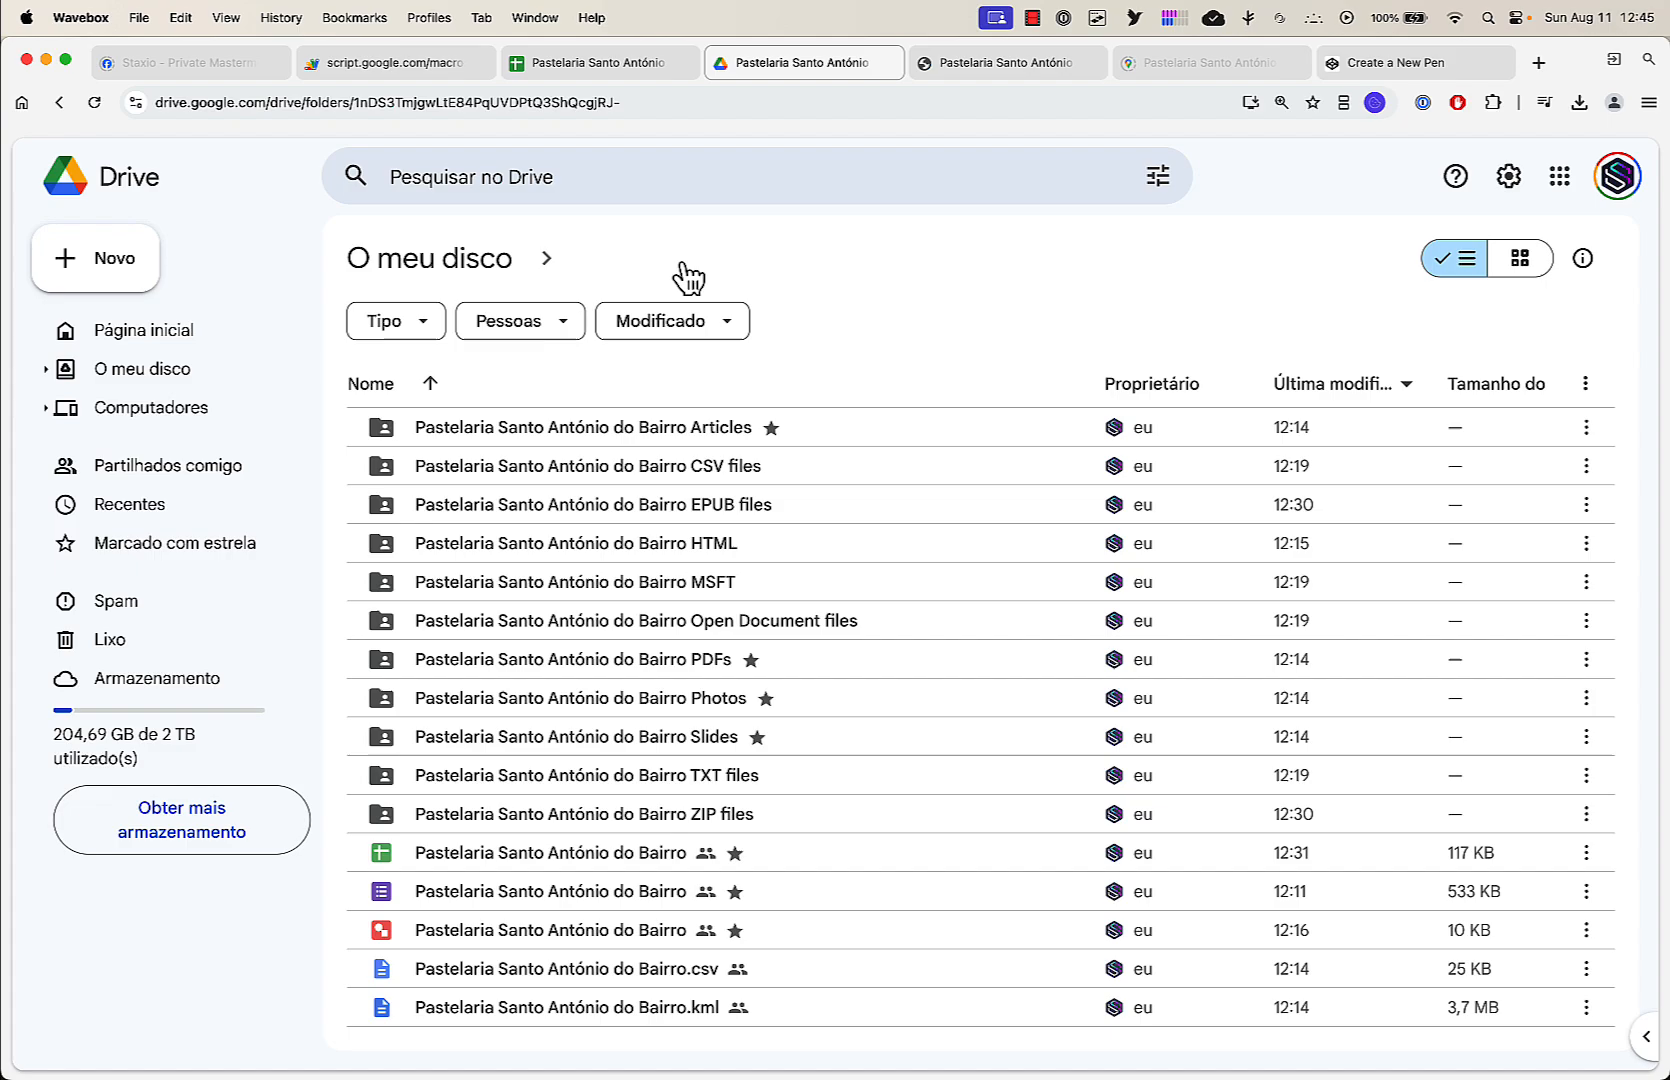
{"action": "double_click", "coordinate": [658, 427]}
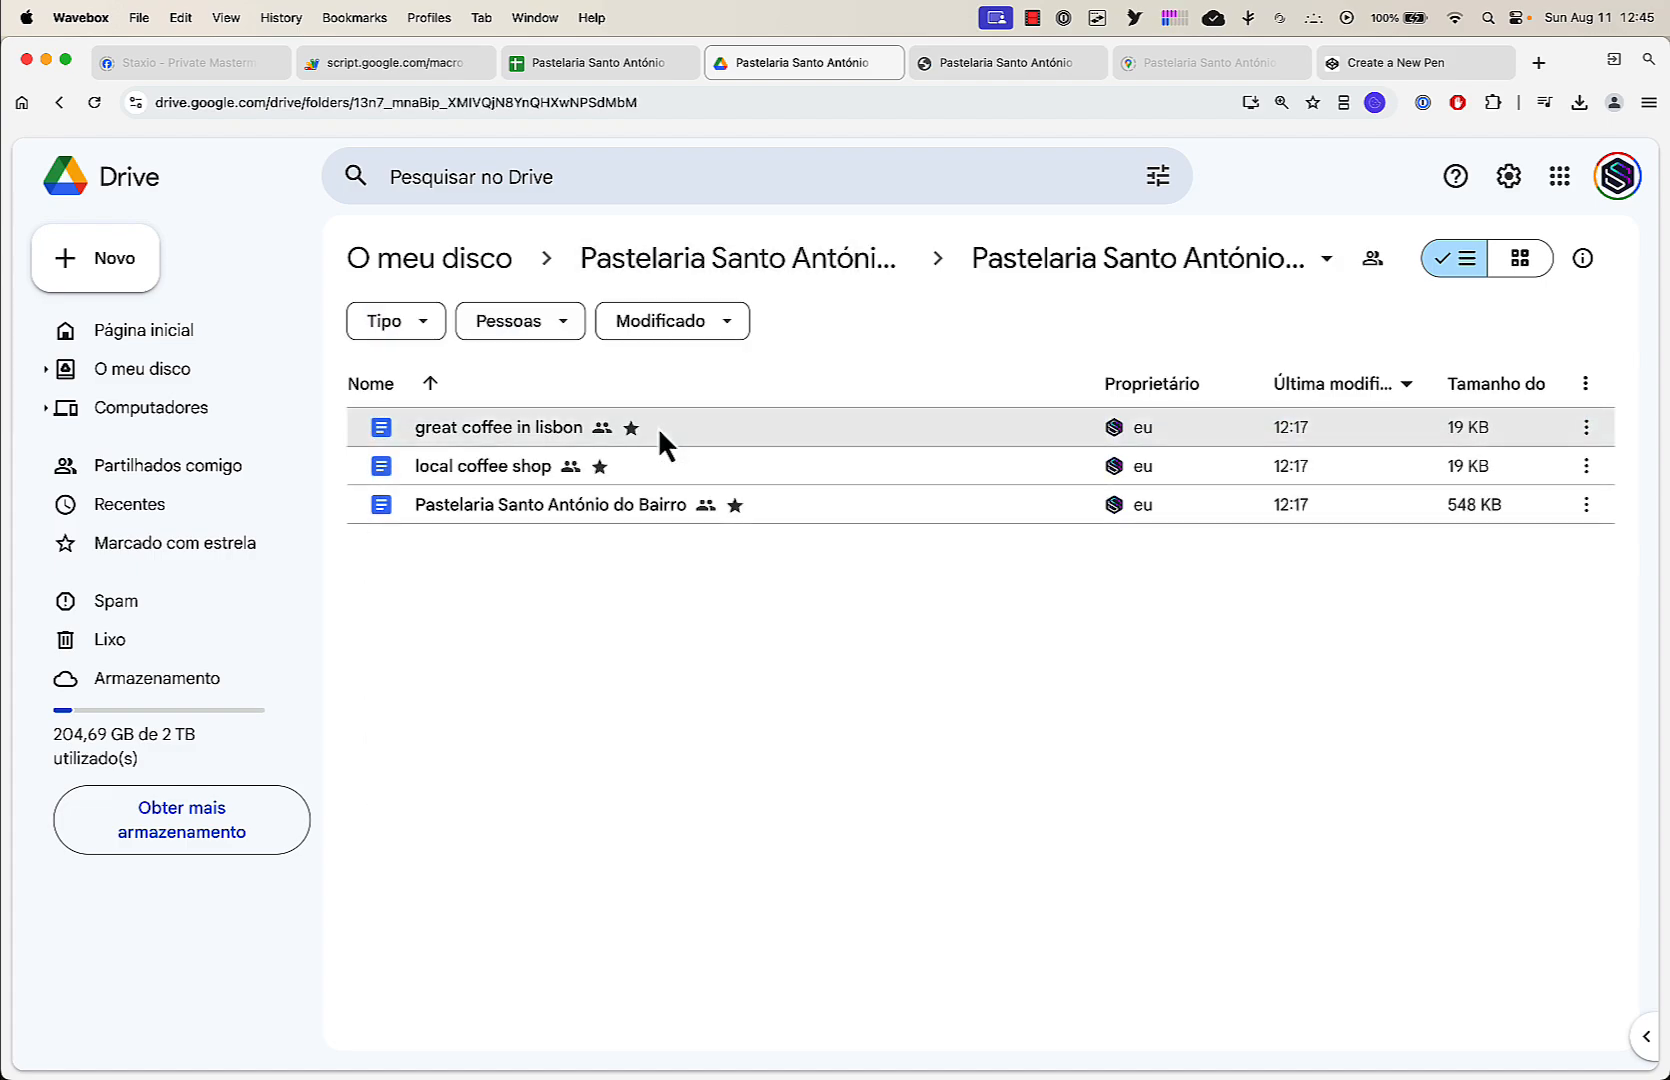
{"action": "left_click", "coordinate": [1012, 62]}
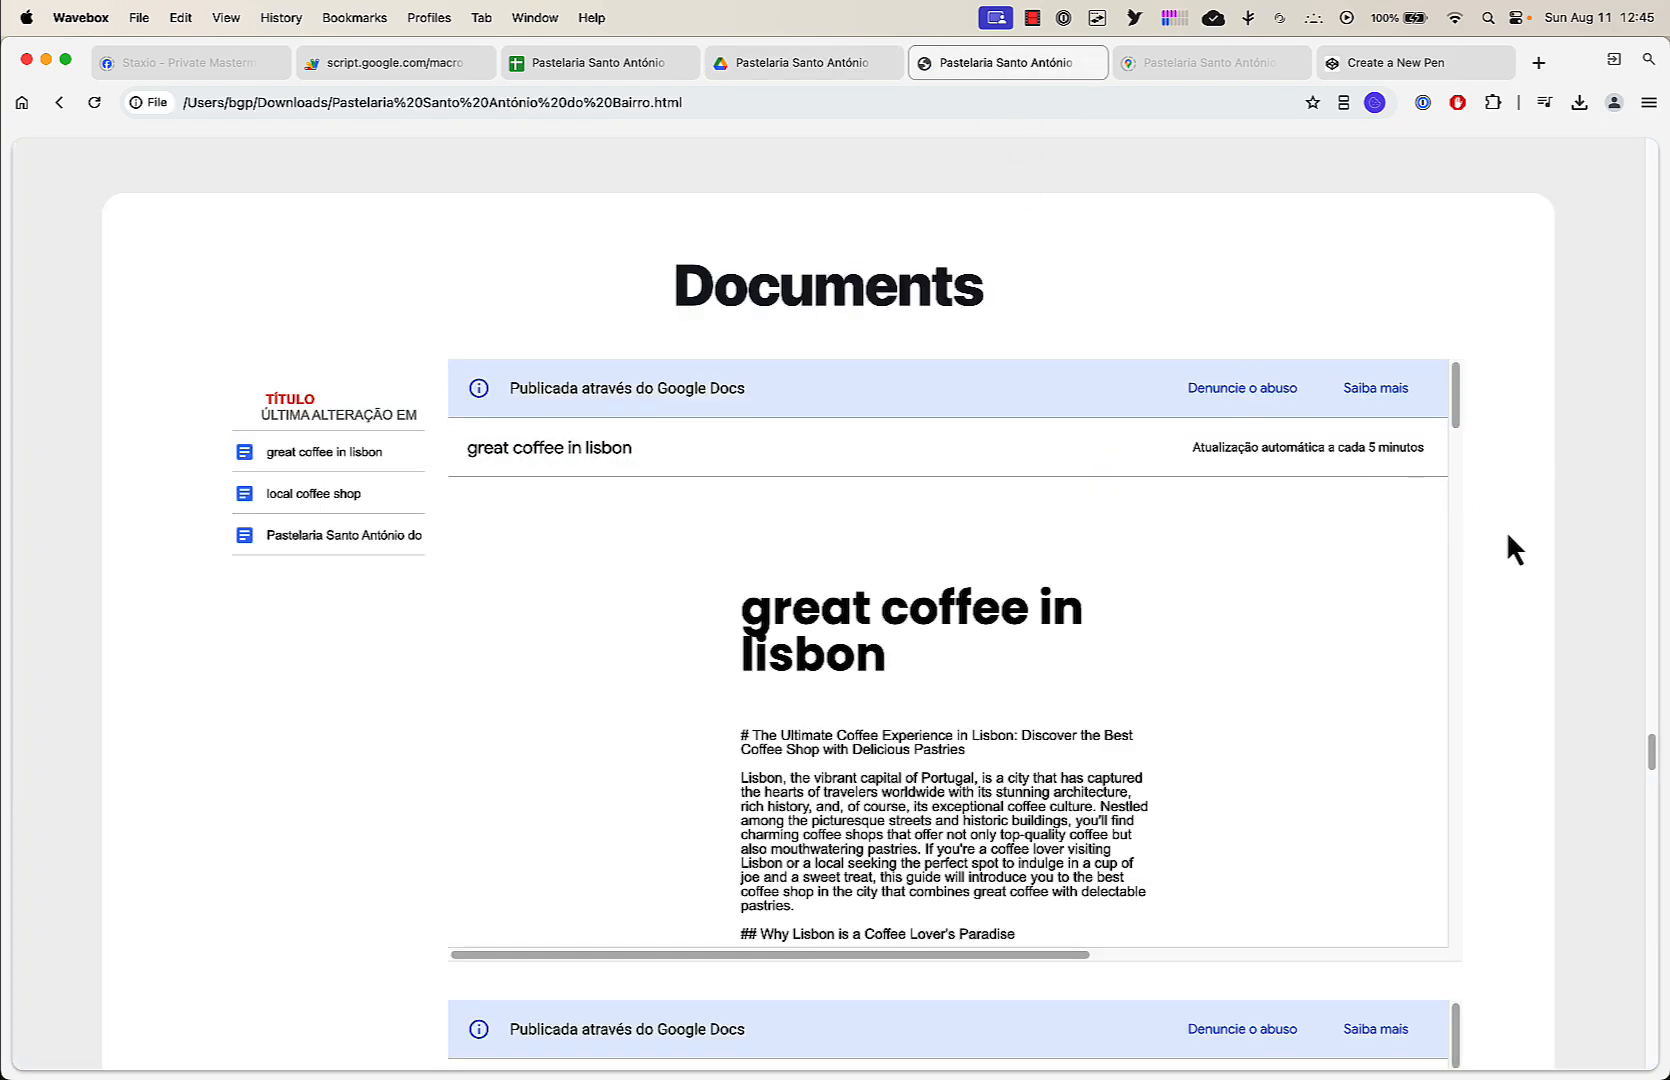
Look over the embedded documents and the Scan With Your Phone QR codes, down to the Additional Information section
{"action": "scroll", "coordinate": [1506, 530], "scroll_direction": "down", "scroll_amount": 5}
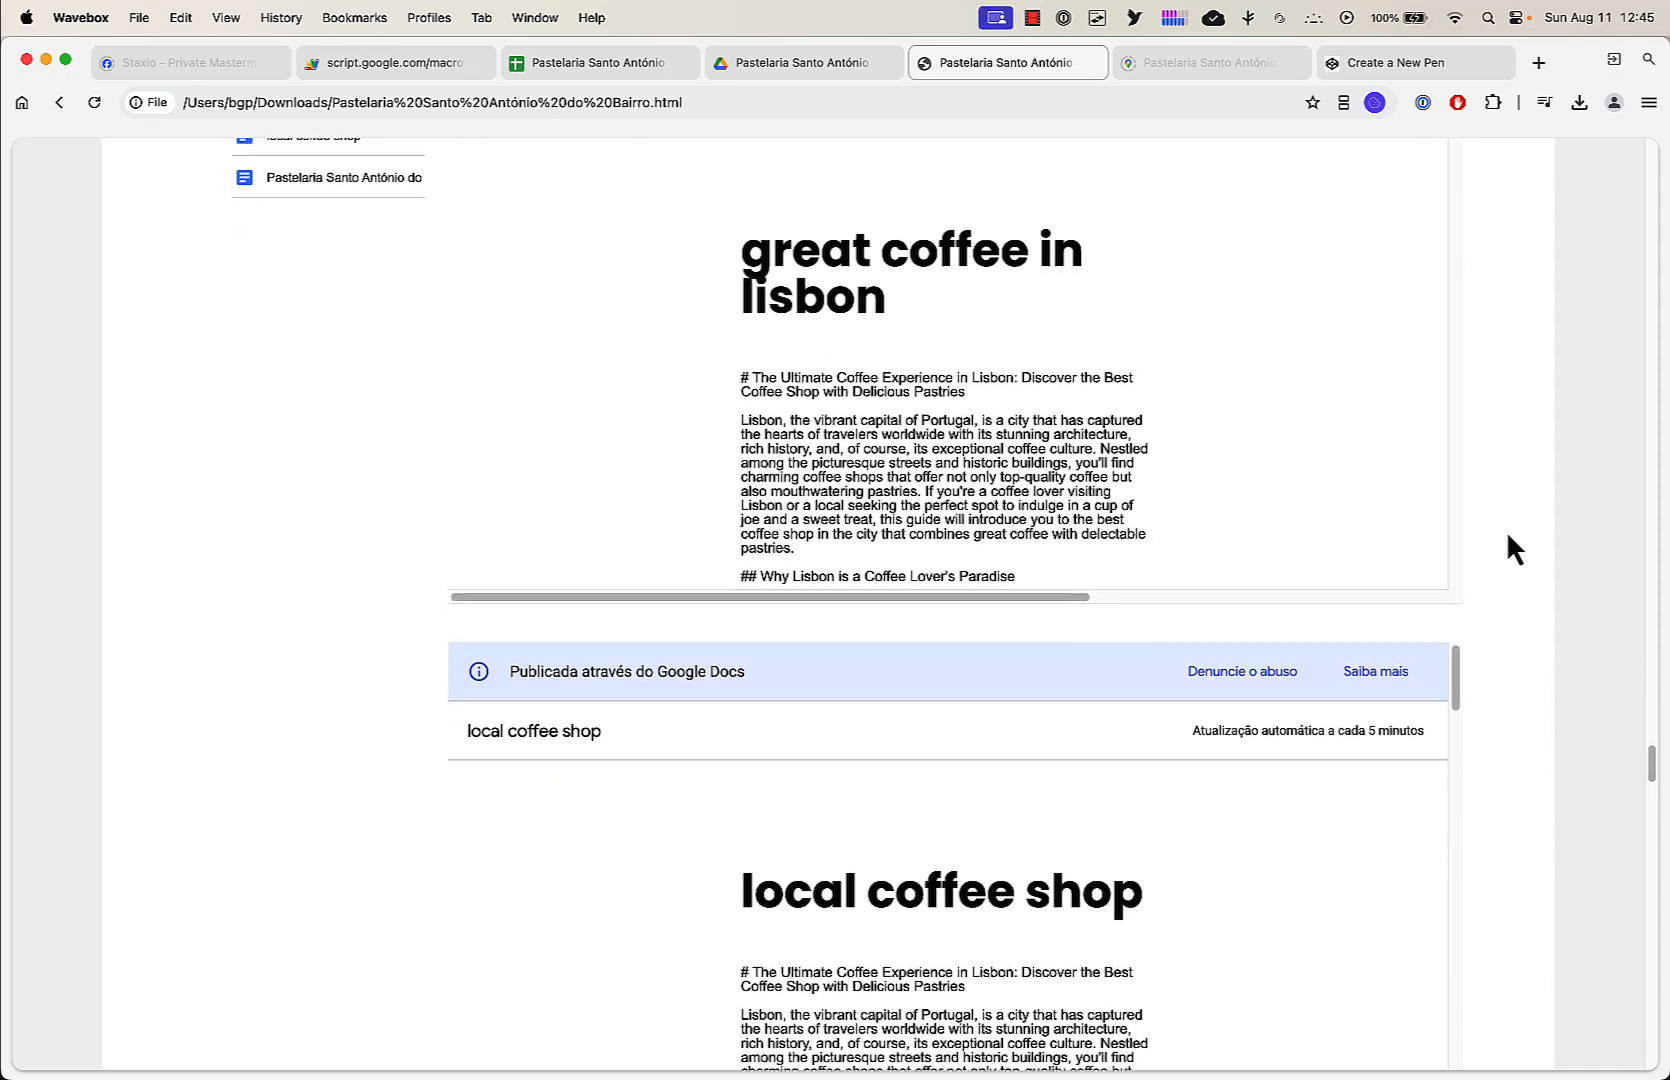
{"action": "scroll", "coordinate": [1506, 530], "scroll_direction": "down", "scroll_amount": 14}
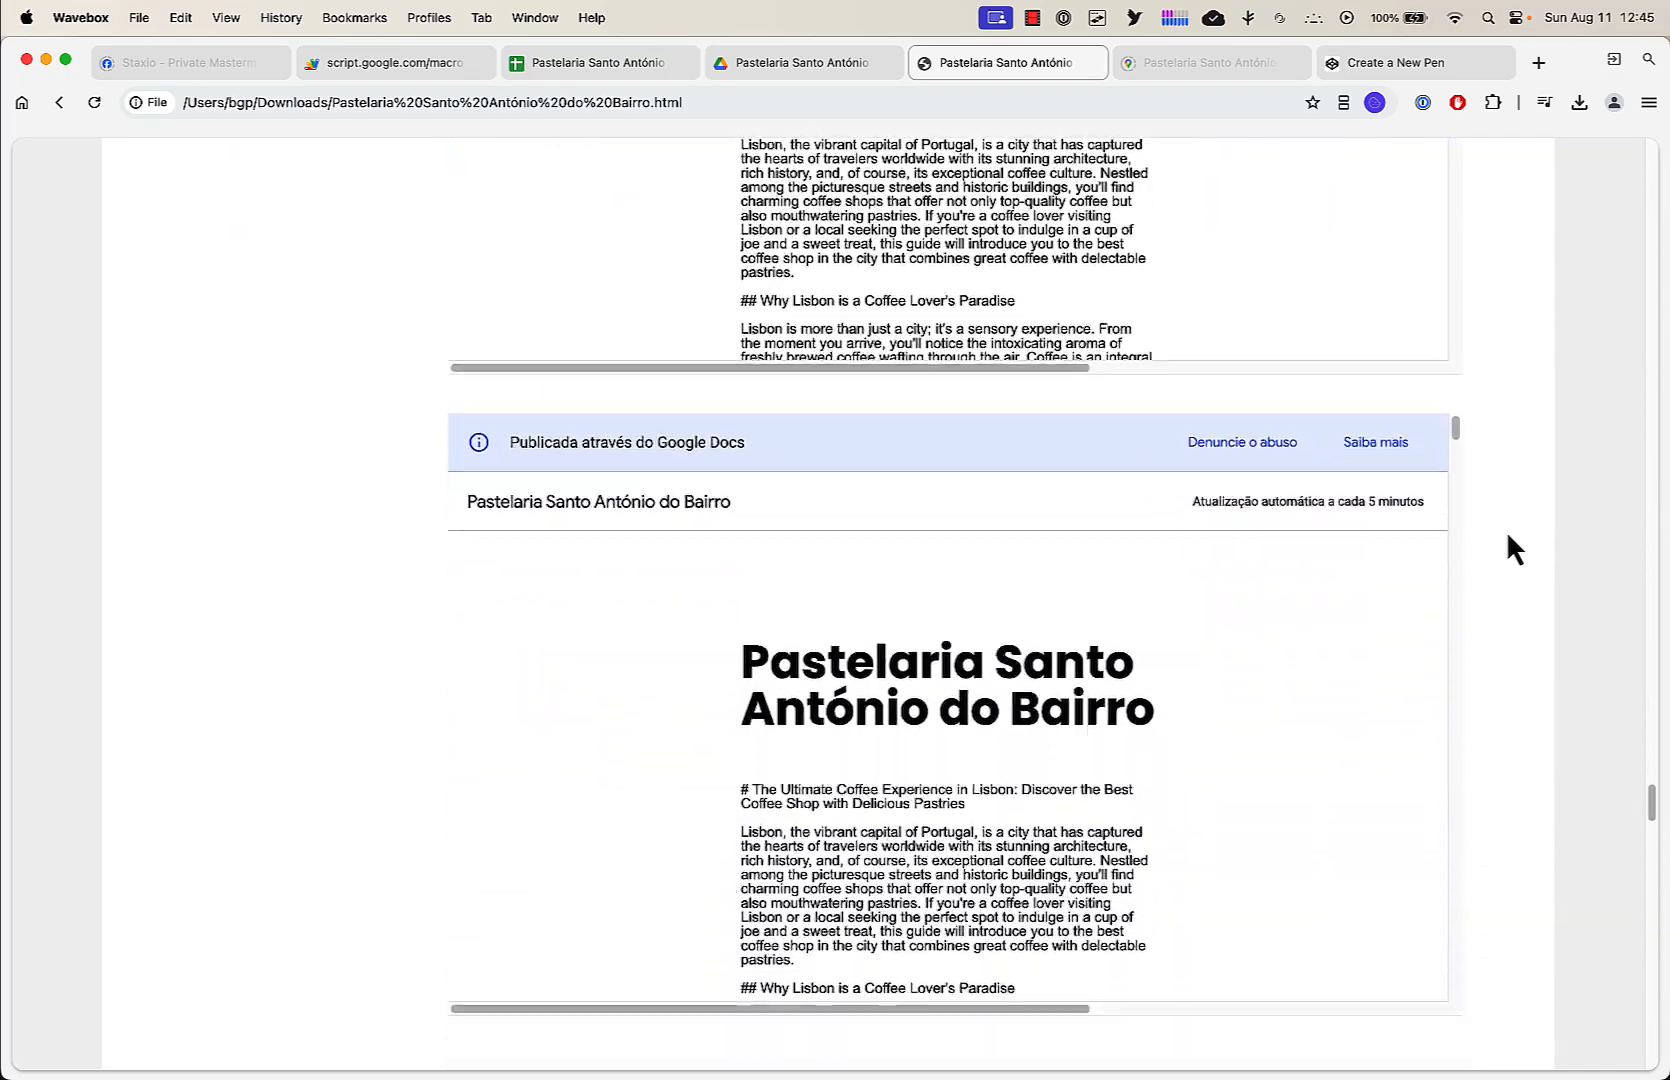
{"action": "scroll", "coordinate": [1507, 534], "scroll_direction": "down", "scroll_amount": 10}
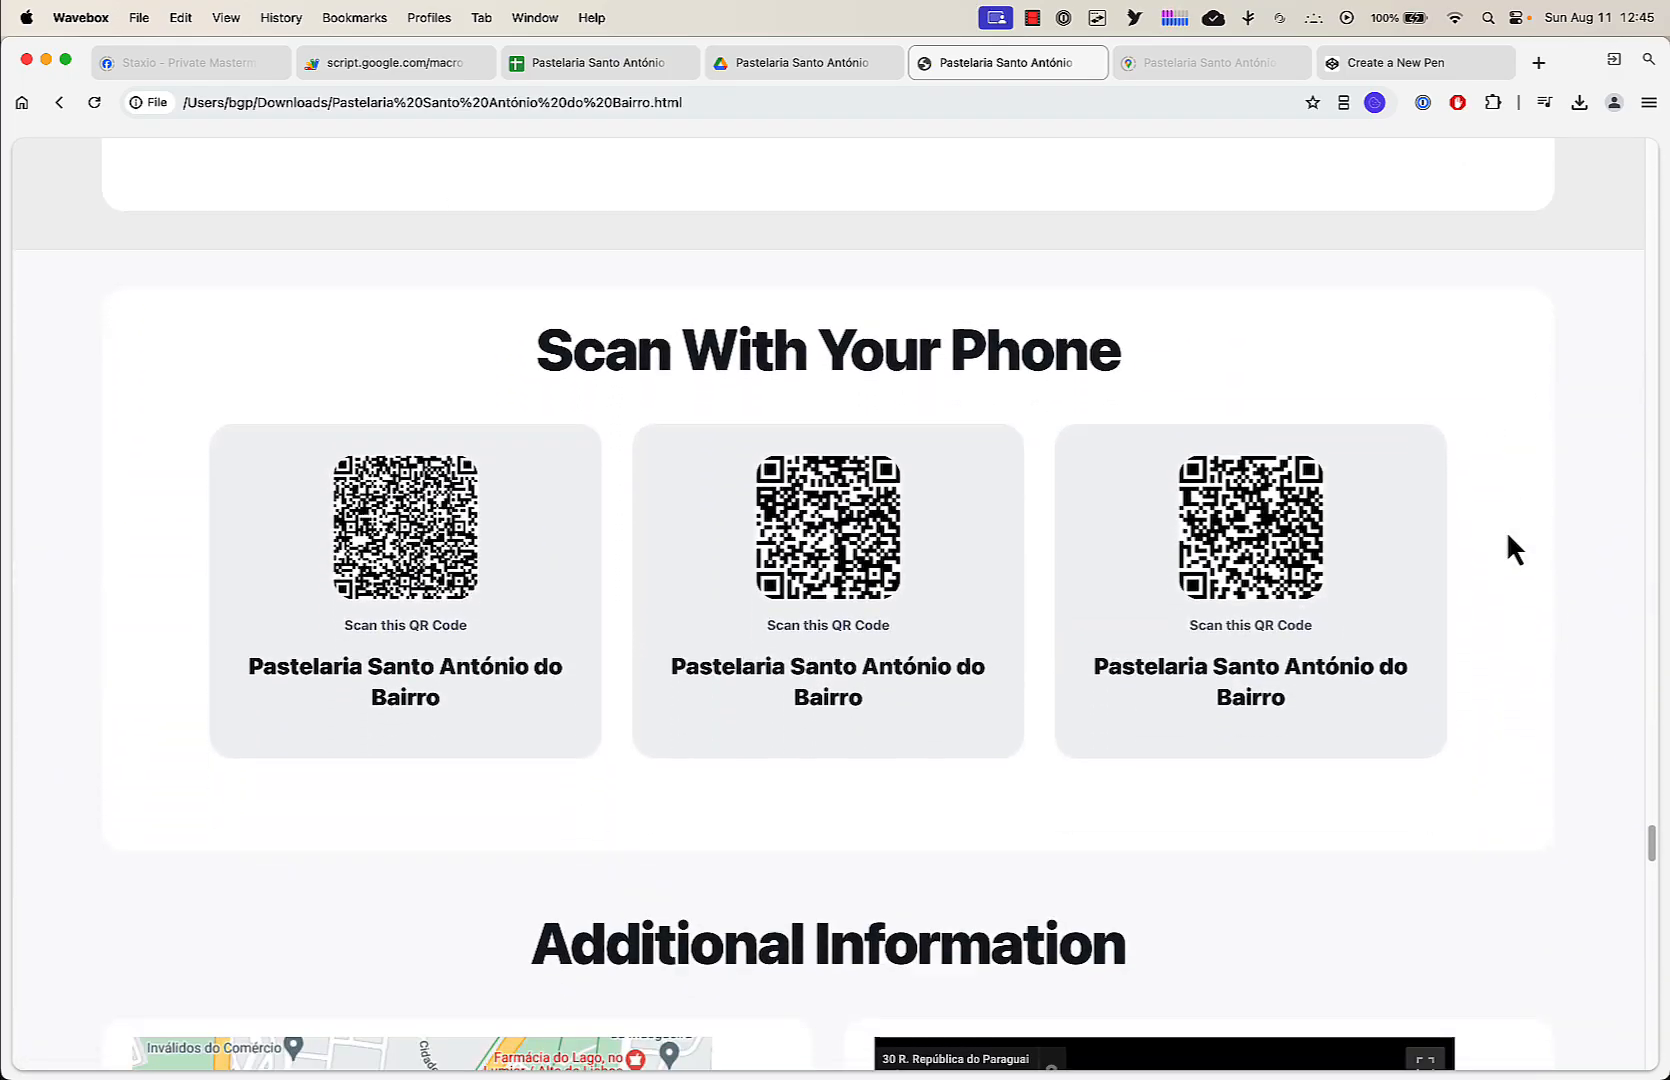
{"action": "scroll", "coordinate": [1506, 548], "scroll_direction": "down", "scroll_amount": 6}
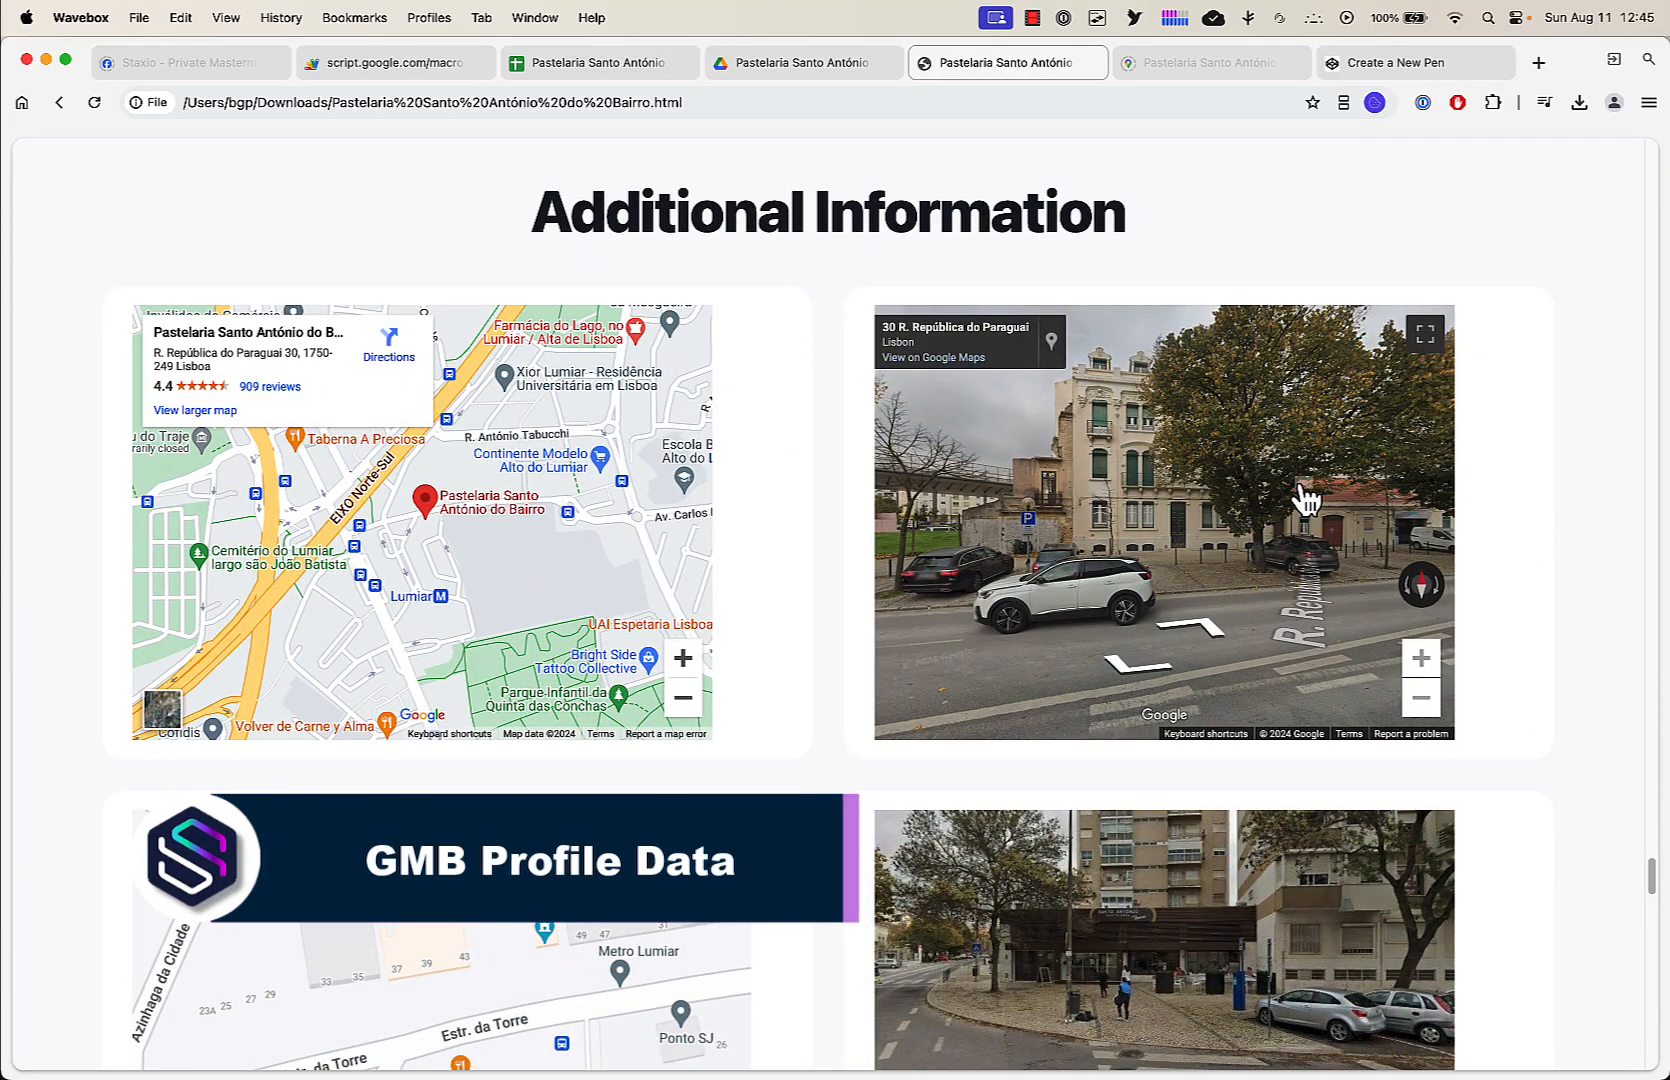
Explore the Street View embed in Additional Information, moving along the street and looking around the pastry shop
{"action": "left_click_drag", "start_coordinate": [1222, 543], "coordinate": [960, 583]}
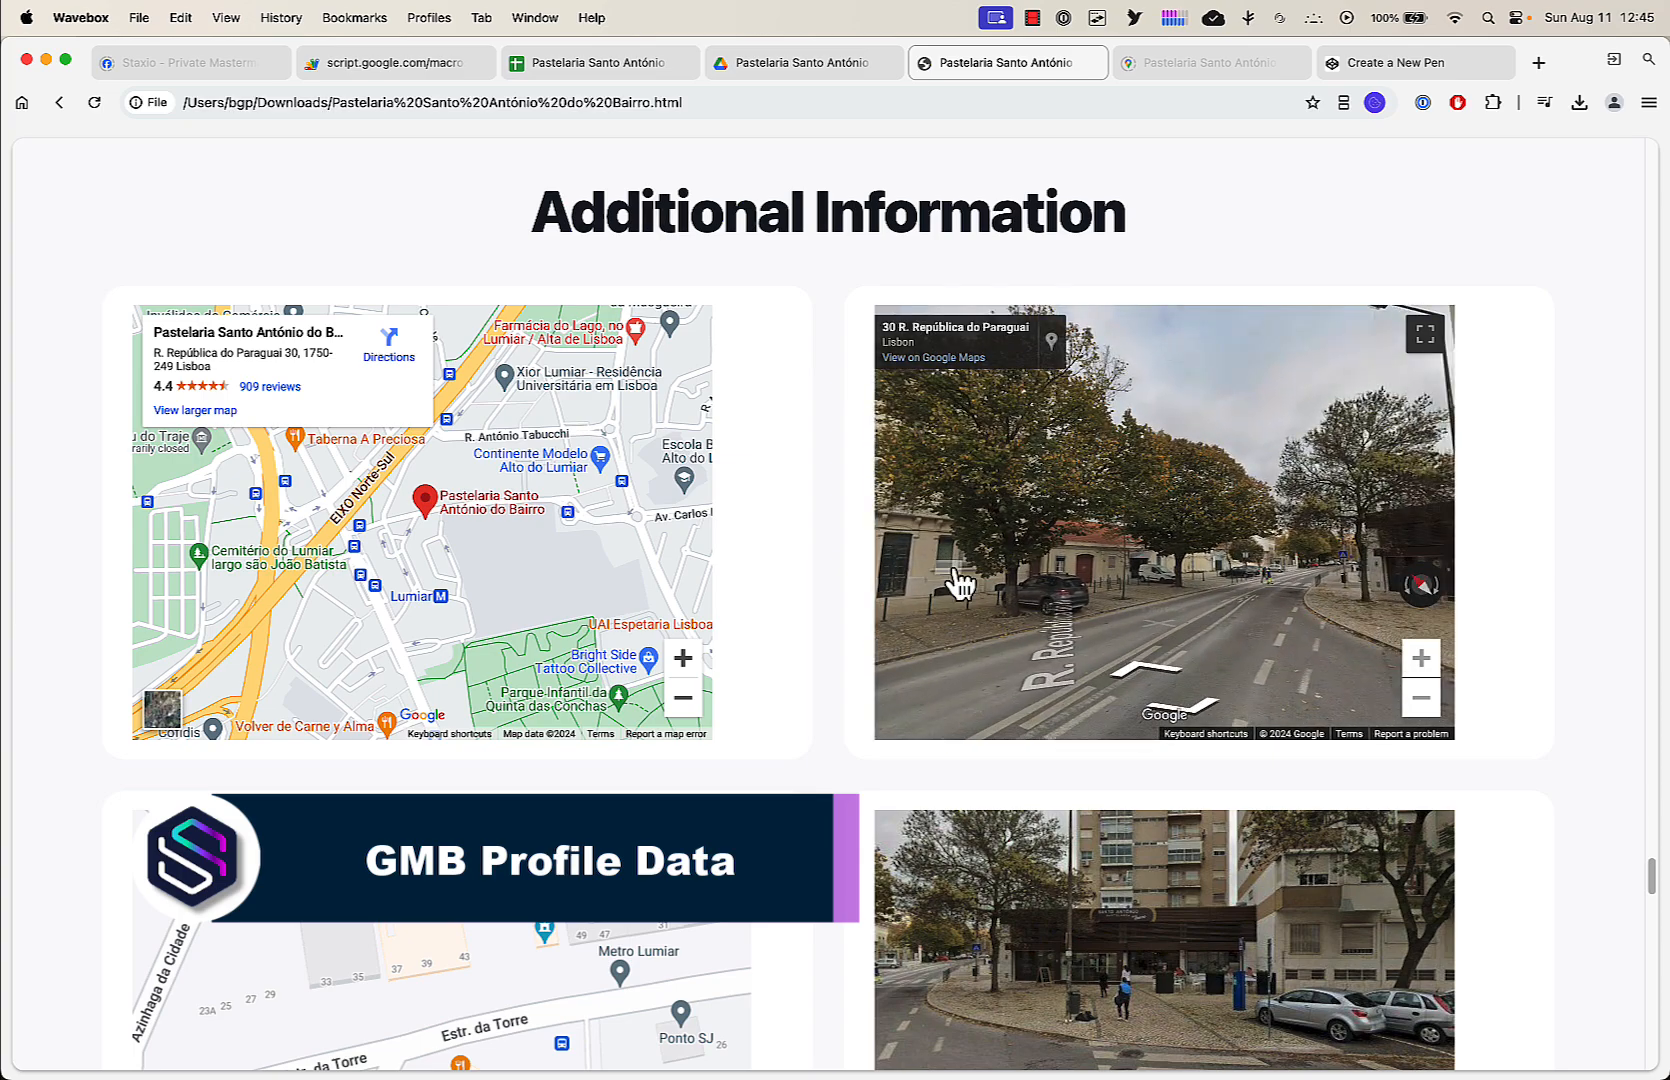
{"action": "left_click_drag", "start_coordinate": [1210, 560], "coordinate": [985, 560]}
{"action": "left_click", "coordinate": [1218, 571]}
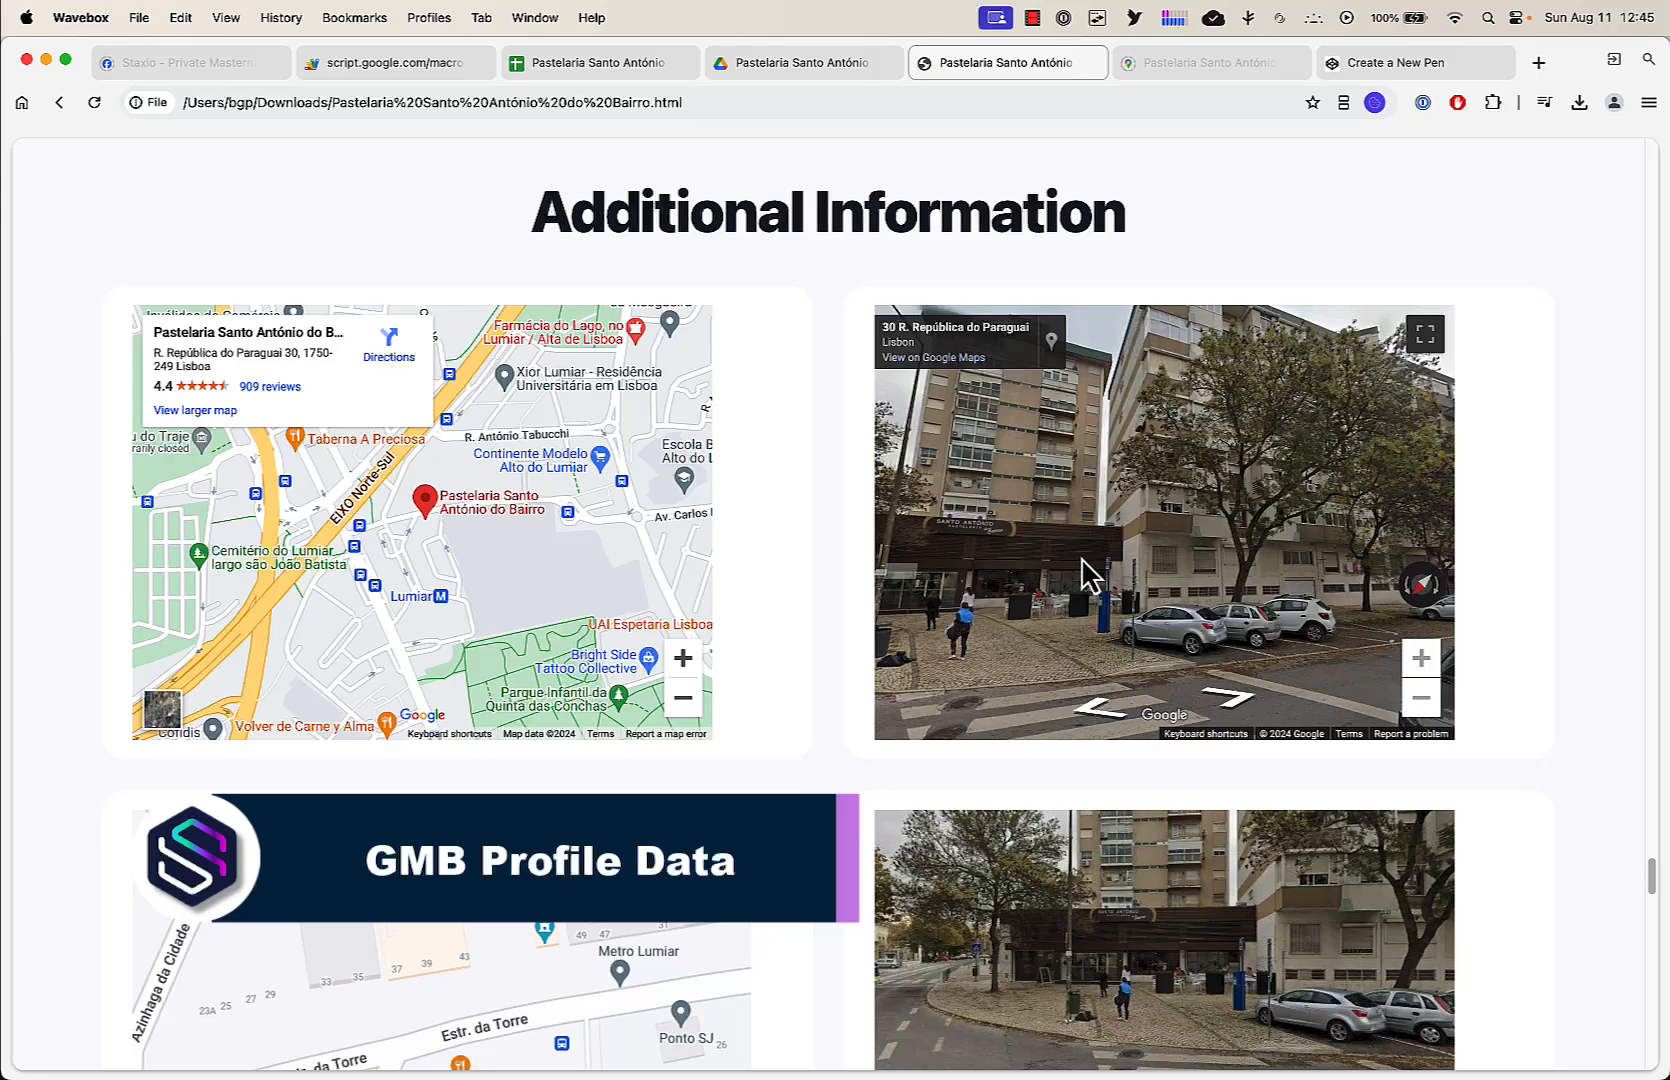
{"action": "left_click_drag", "start_coordinate": [1339, 434], "coordinate": [1361, 559]}
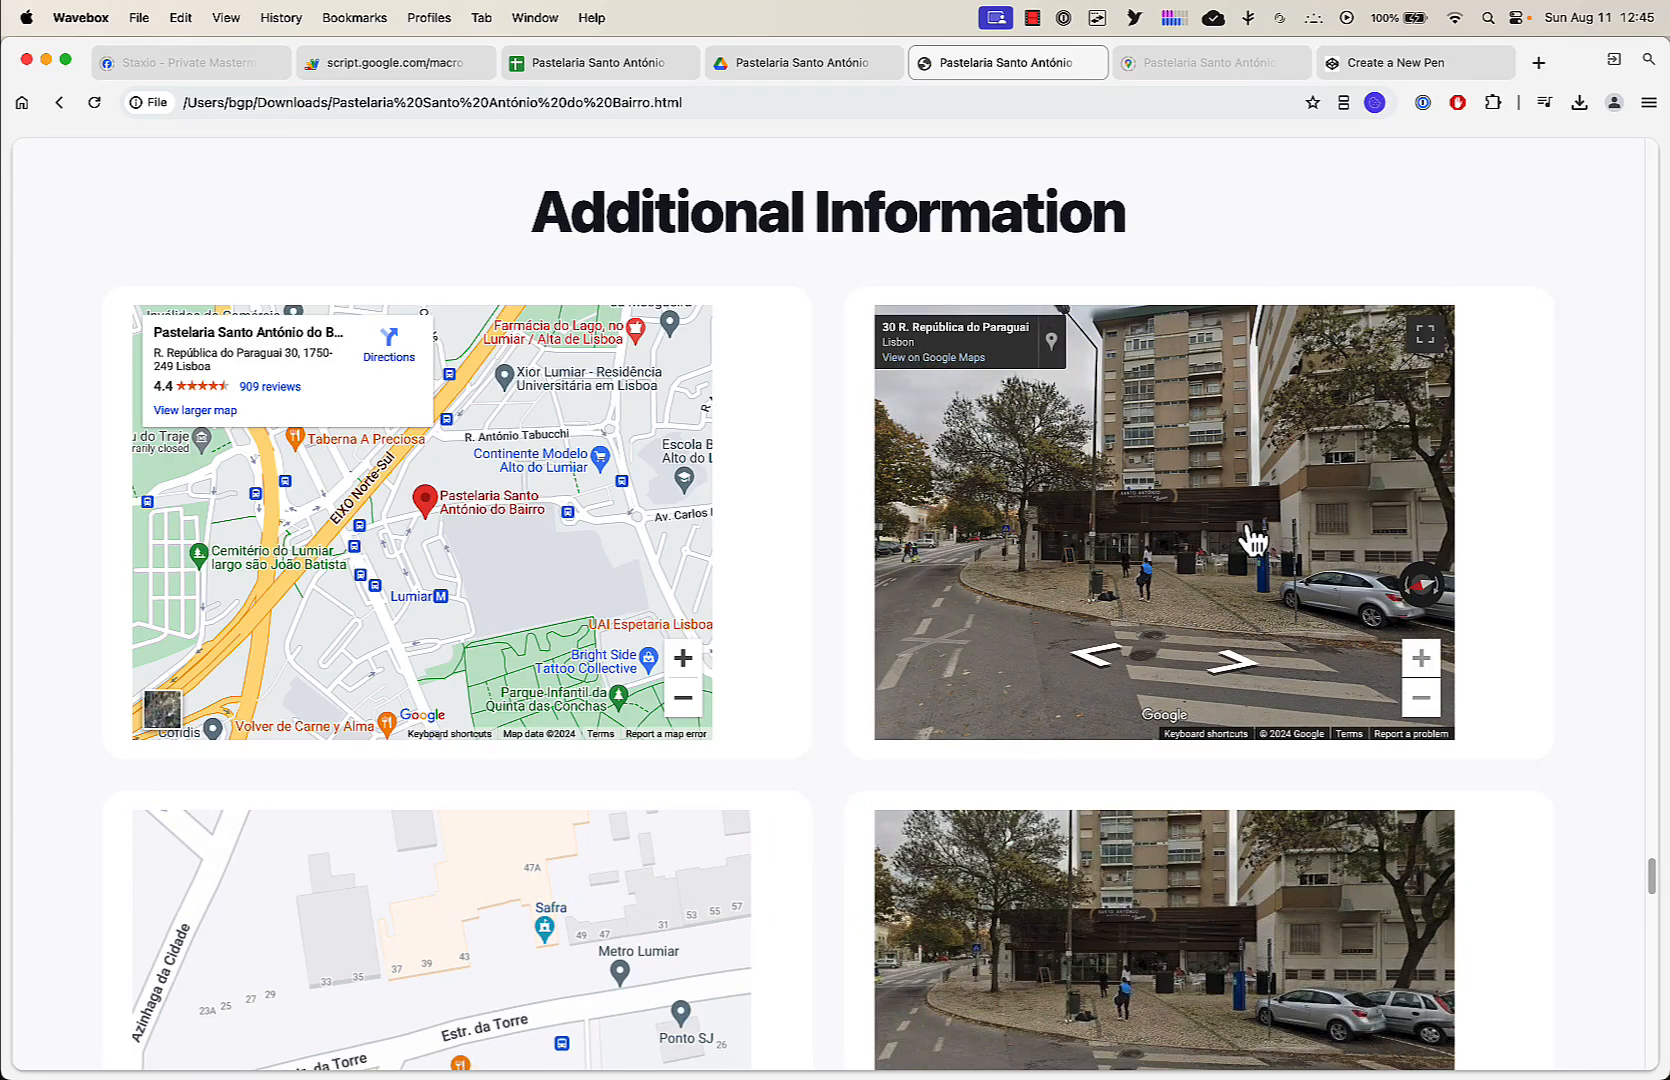
{"action": "left_click_drag", "start_coordinate": [1368, 543], "coordinate": [1064, 607]}
{"action": "left_click_drag", "start_coordinate": [1202, 543], "coordinate": [1157, 497]}
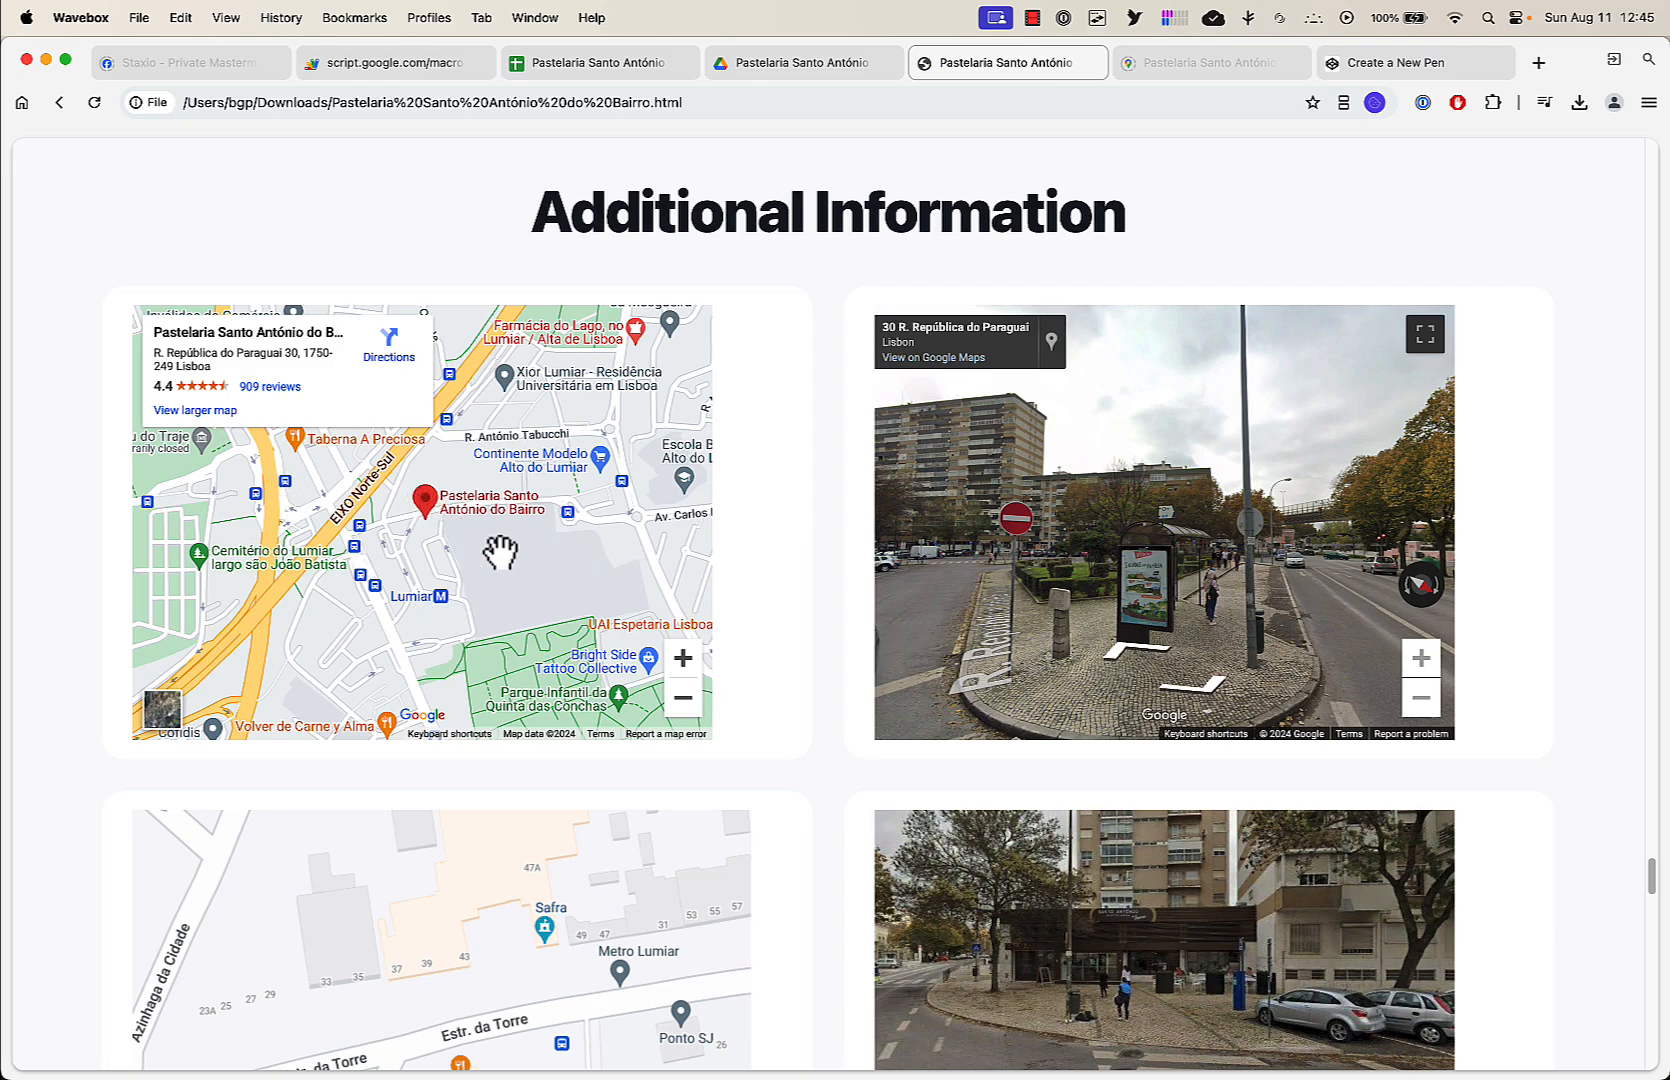
Zoom out the embedded Google map of the business in Additional Information to view the surrounding neighbourhoods
{"action": "left_click", "coordinate": [683, 698]}
{"action": "left_click", "coordinate": [683, 698]}
{"action": "left_click", "coordinate": [683, 698]}
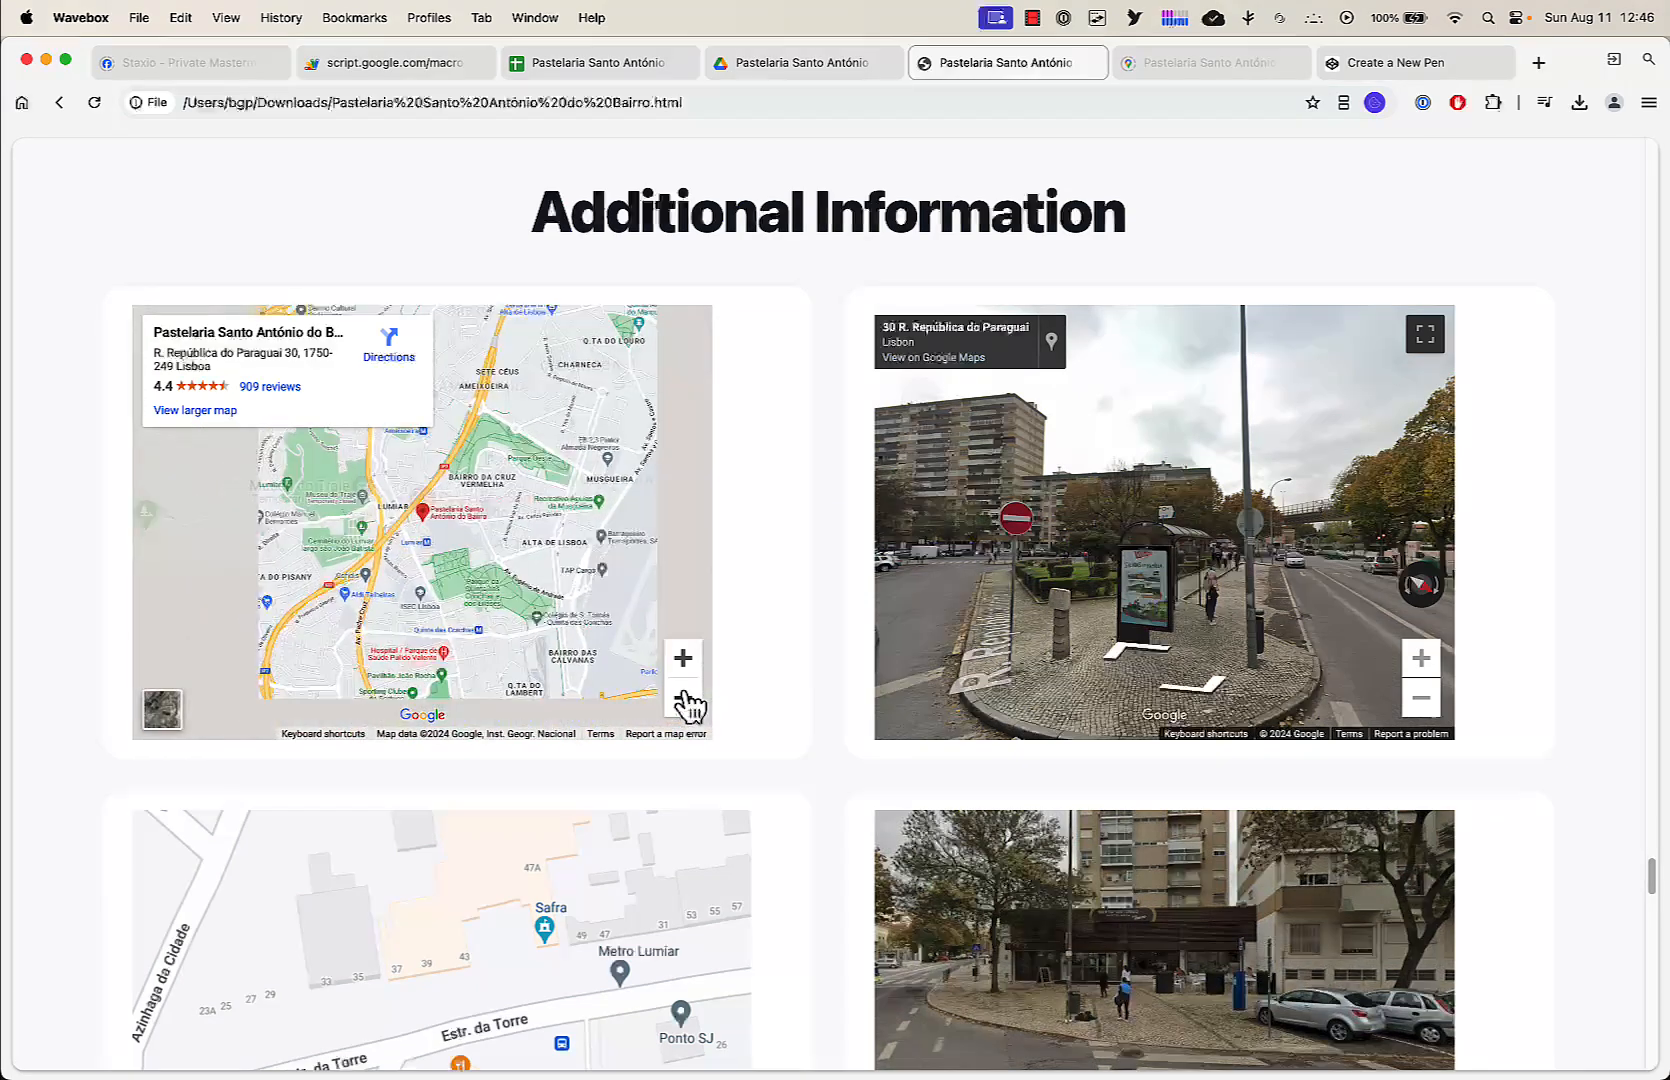
Look over the Additional Information maps, from the embedded business map through the static location and points-of-interest maps
{"action": "left_click_drag", "start_coordinate": [475, 540], "coordinate": [412, 535]}
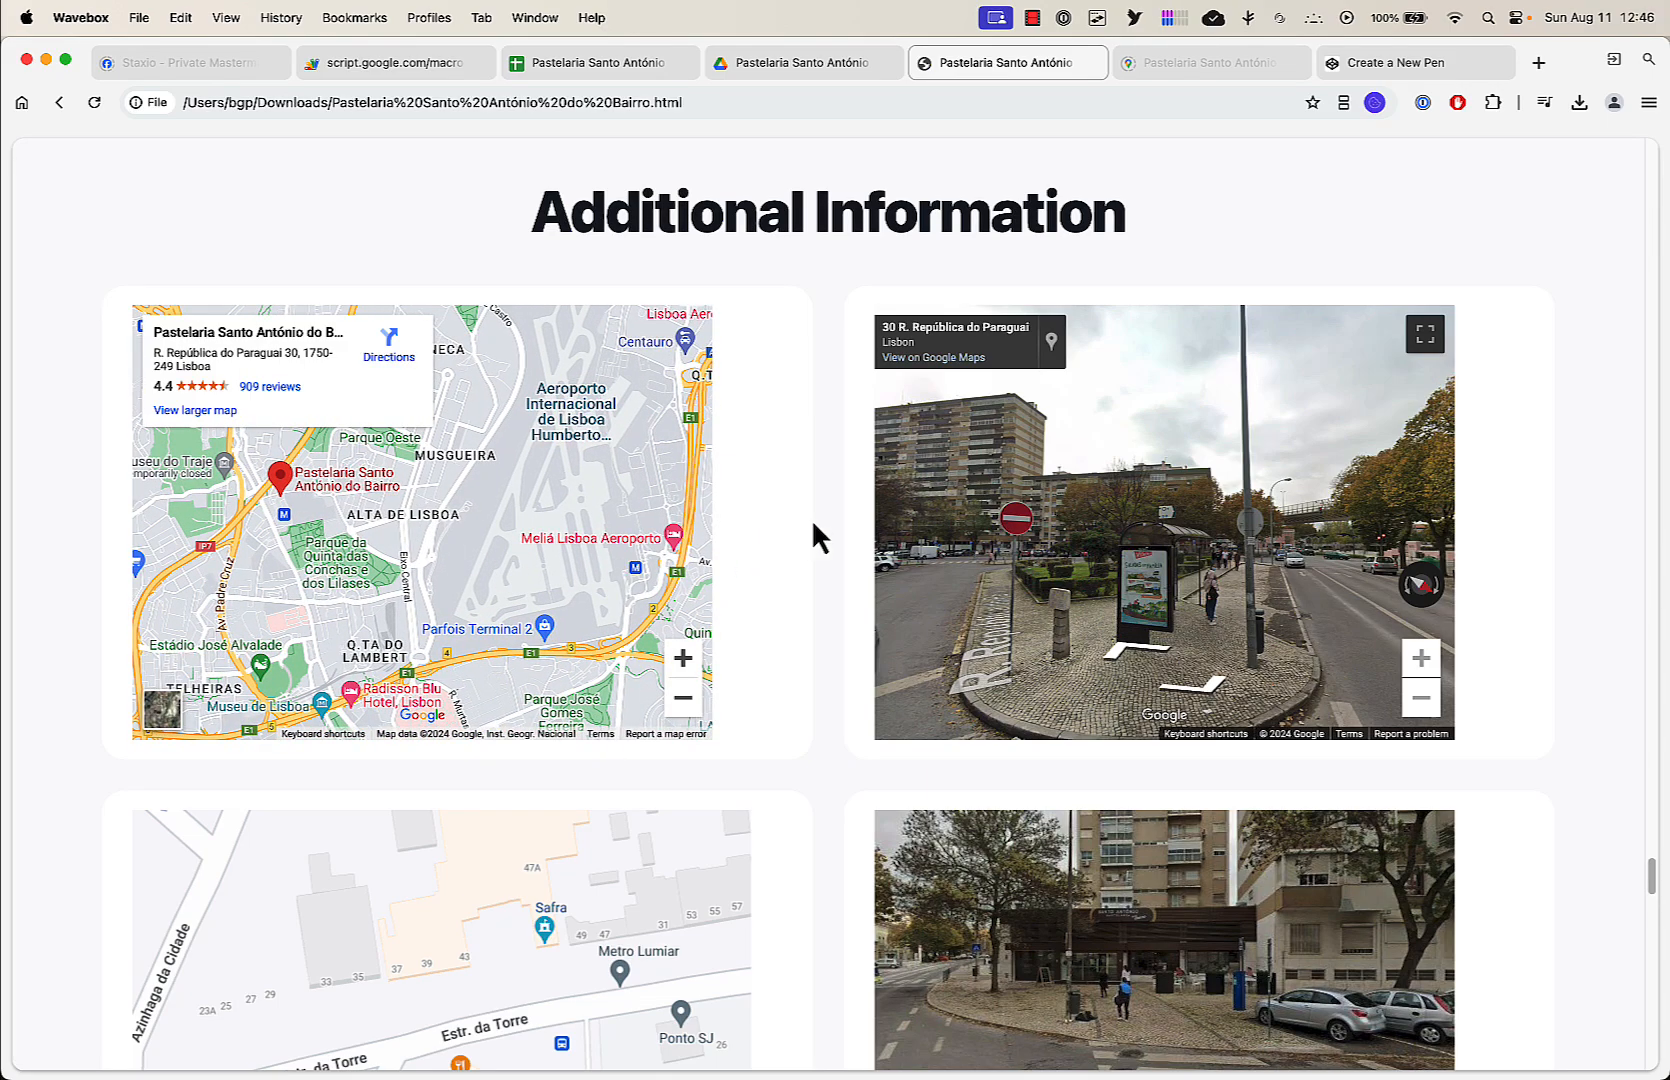
{"action": "scroll", "coordinate": [813, 530], "scroll_direction": "down", "scroll_amount": 5}
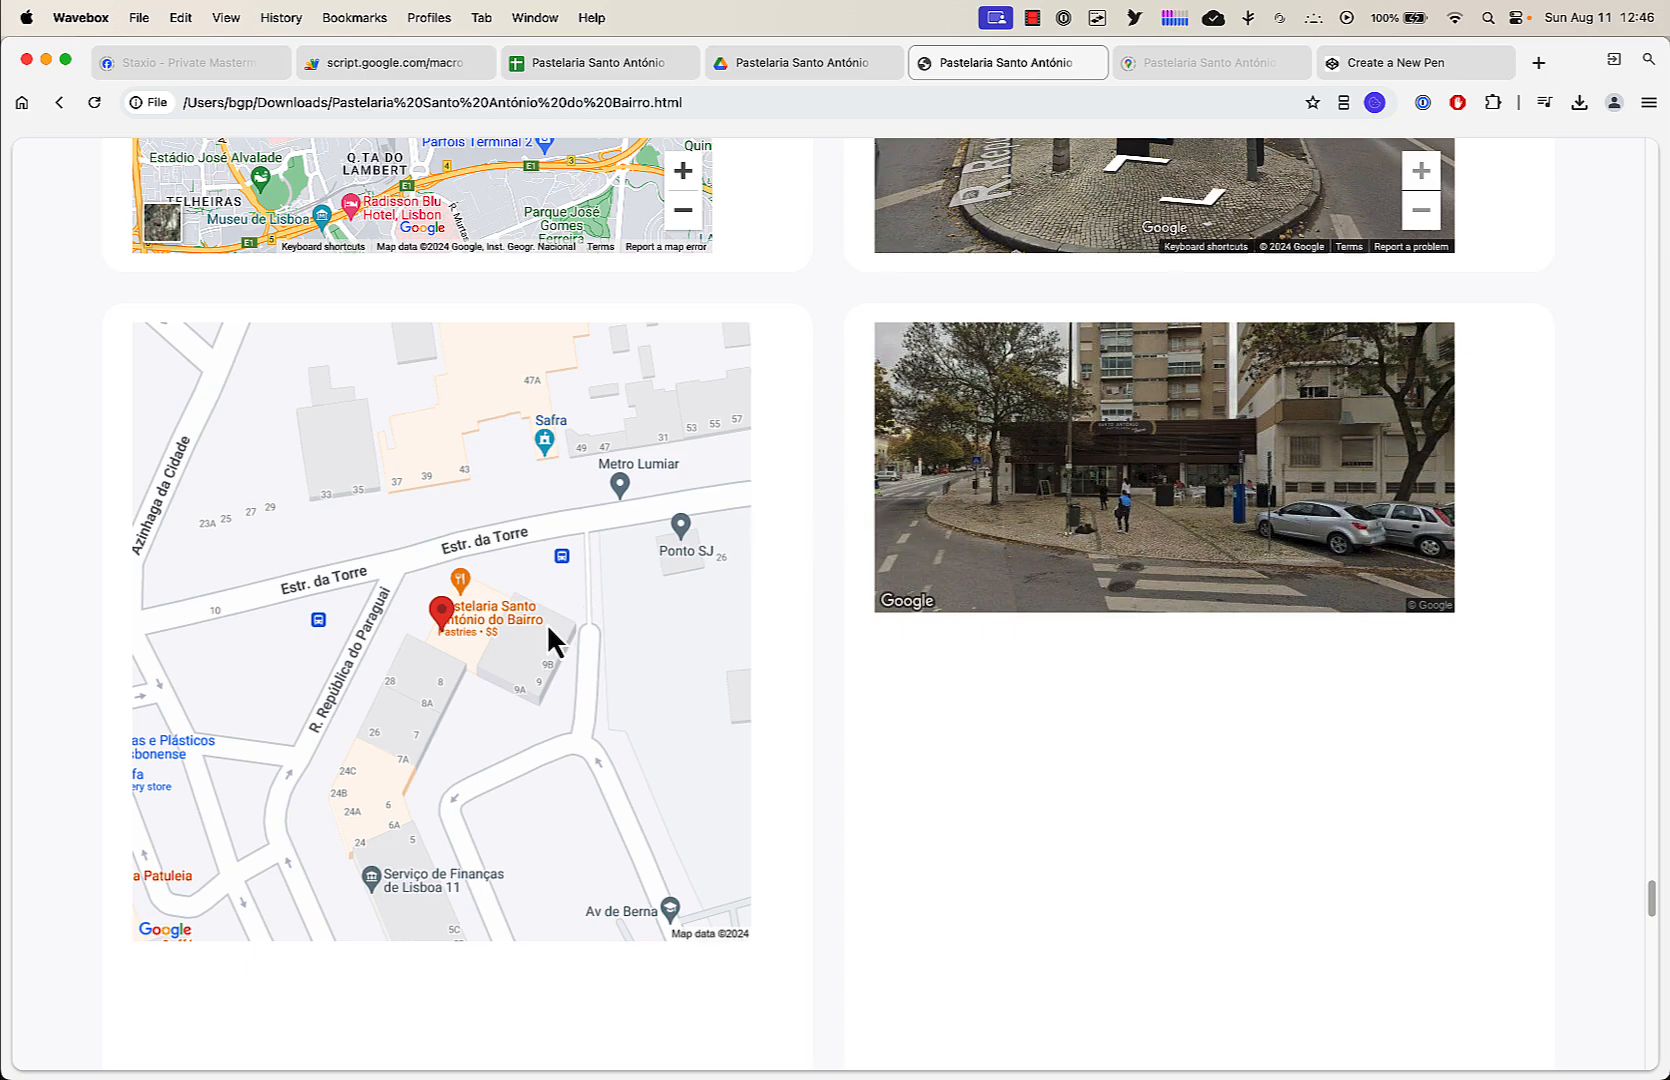
{"action": "scroll", "coordinate": [548, 634], "scroll_direction": "down", "scroll_amount": 2}
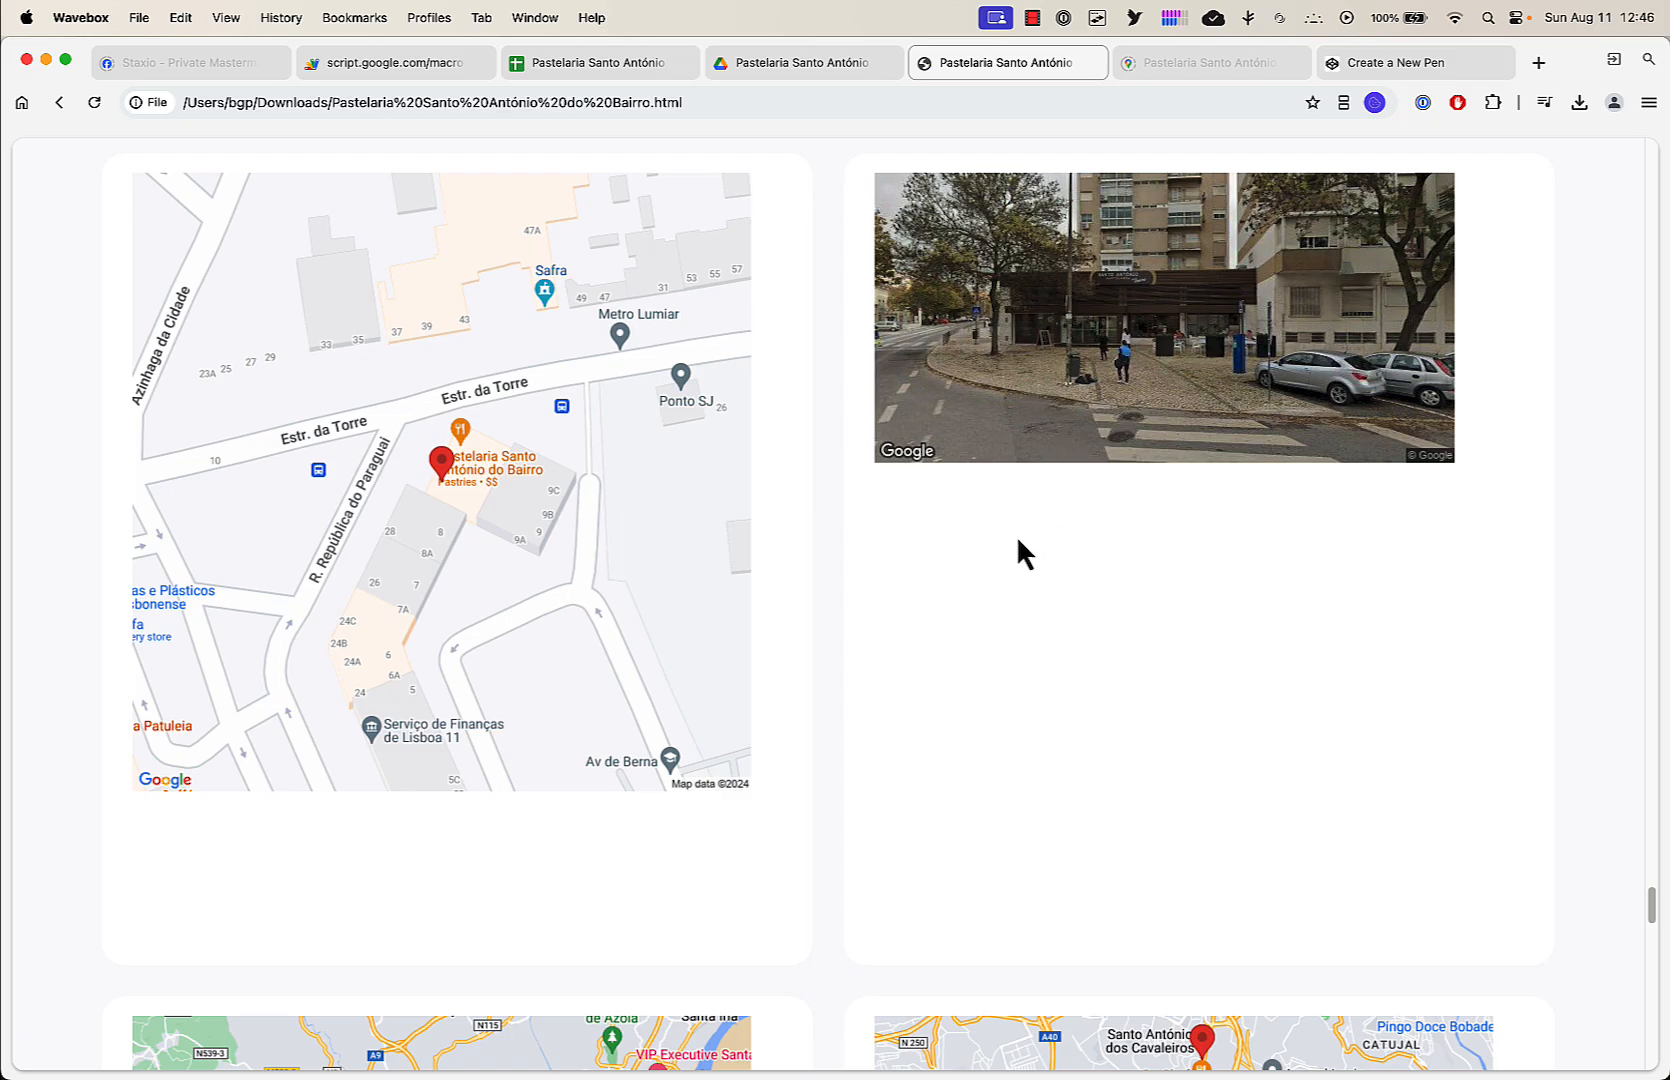
{"action": "scroll", "coordinate": [905, 662], "scroll_direction": "down", "scroll_amount": 6}
{"action": "scroll", "coordinate": [903, 655], "scroll_direction": "down", "scroll_amount": 3}
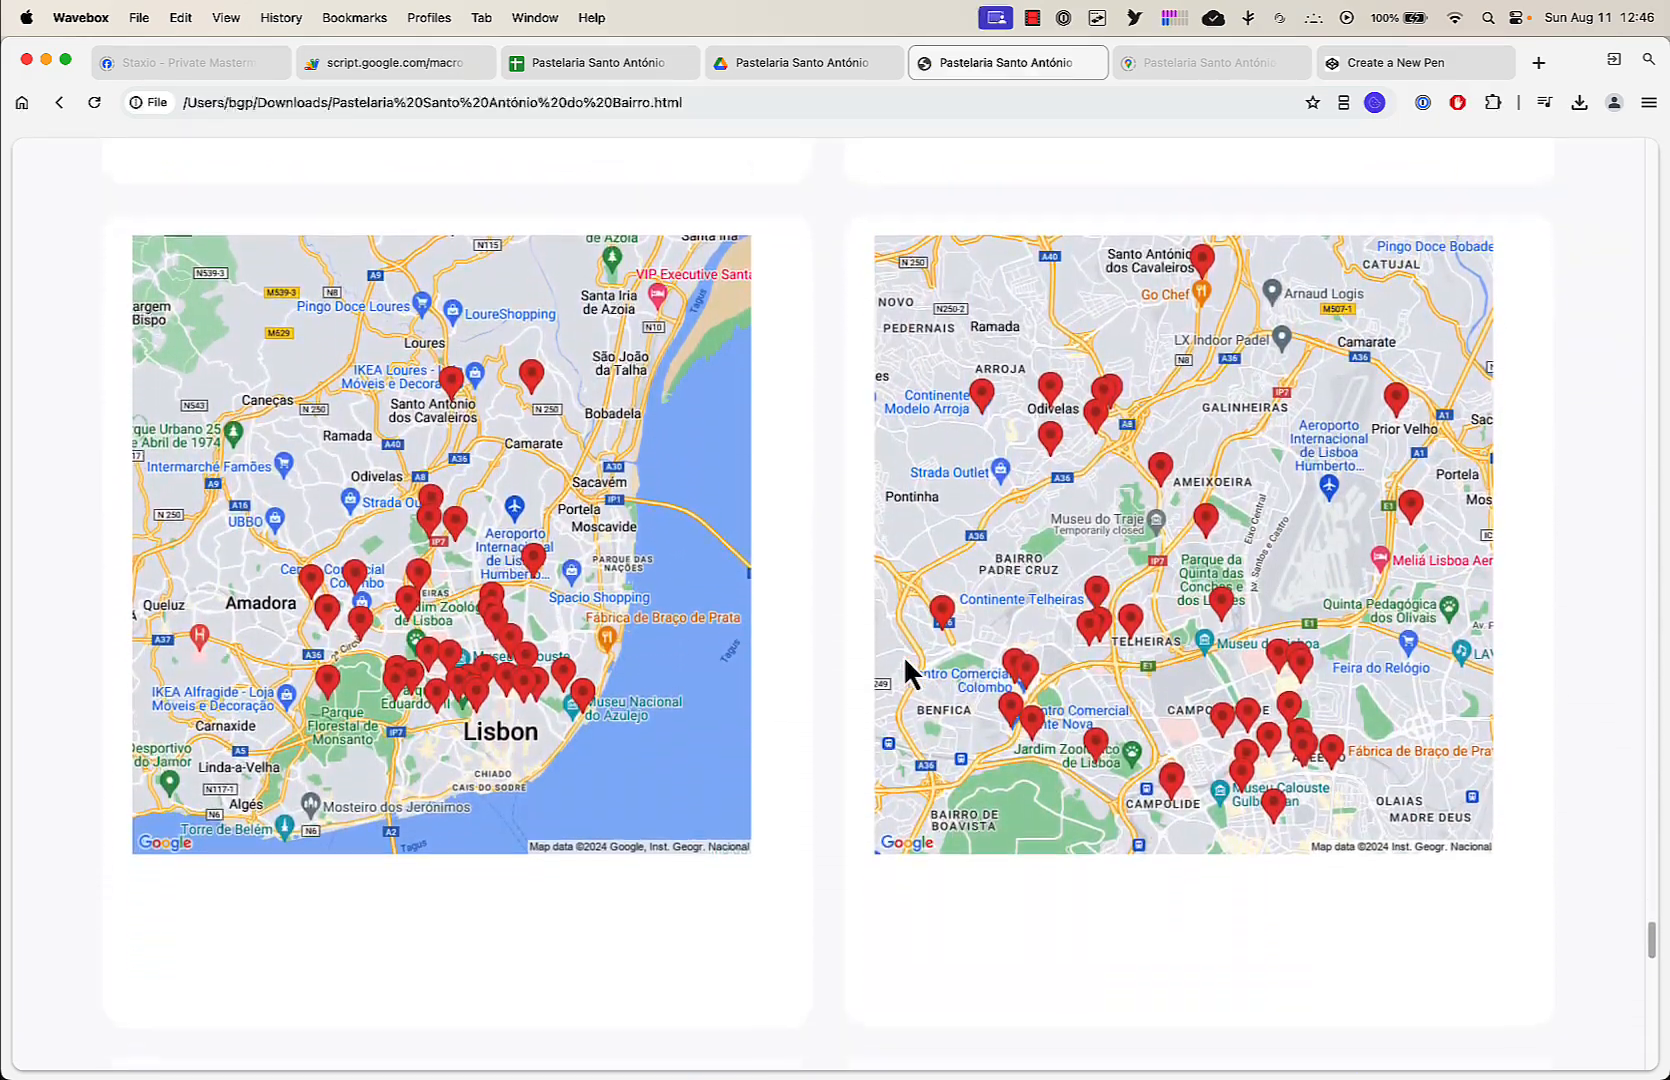
{"action": "scroll", "coordinate": [797, 701], "scroll_direction": "down", "scroll_amount": 6}
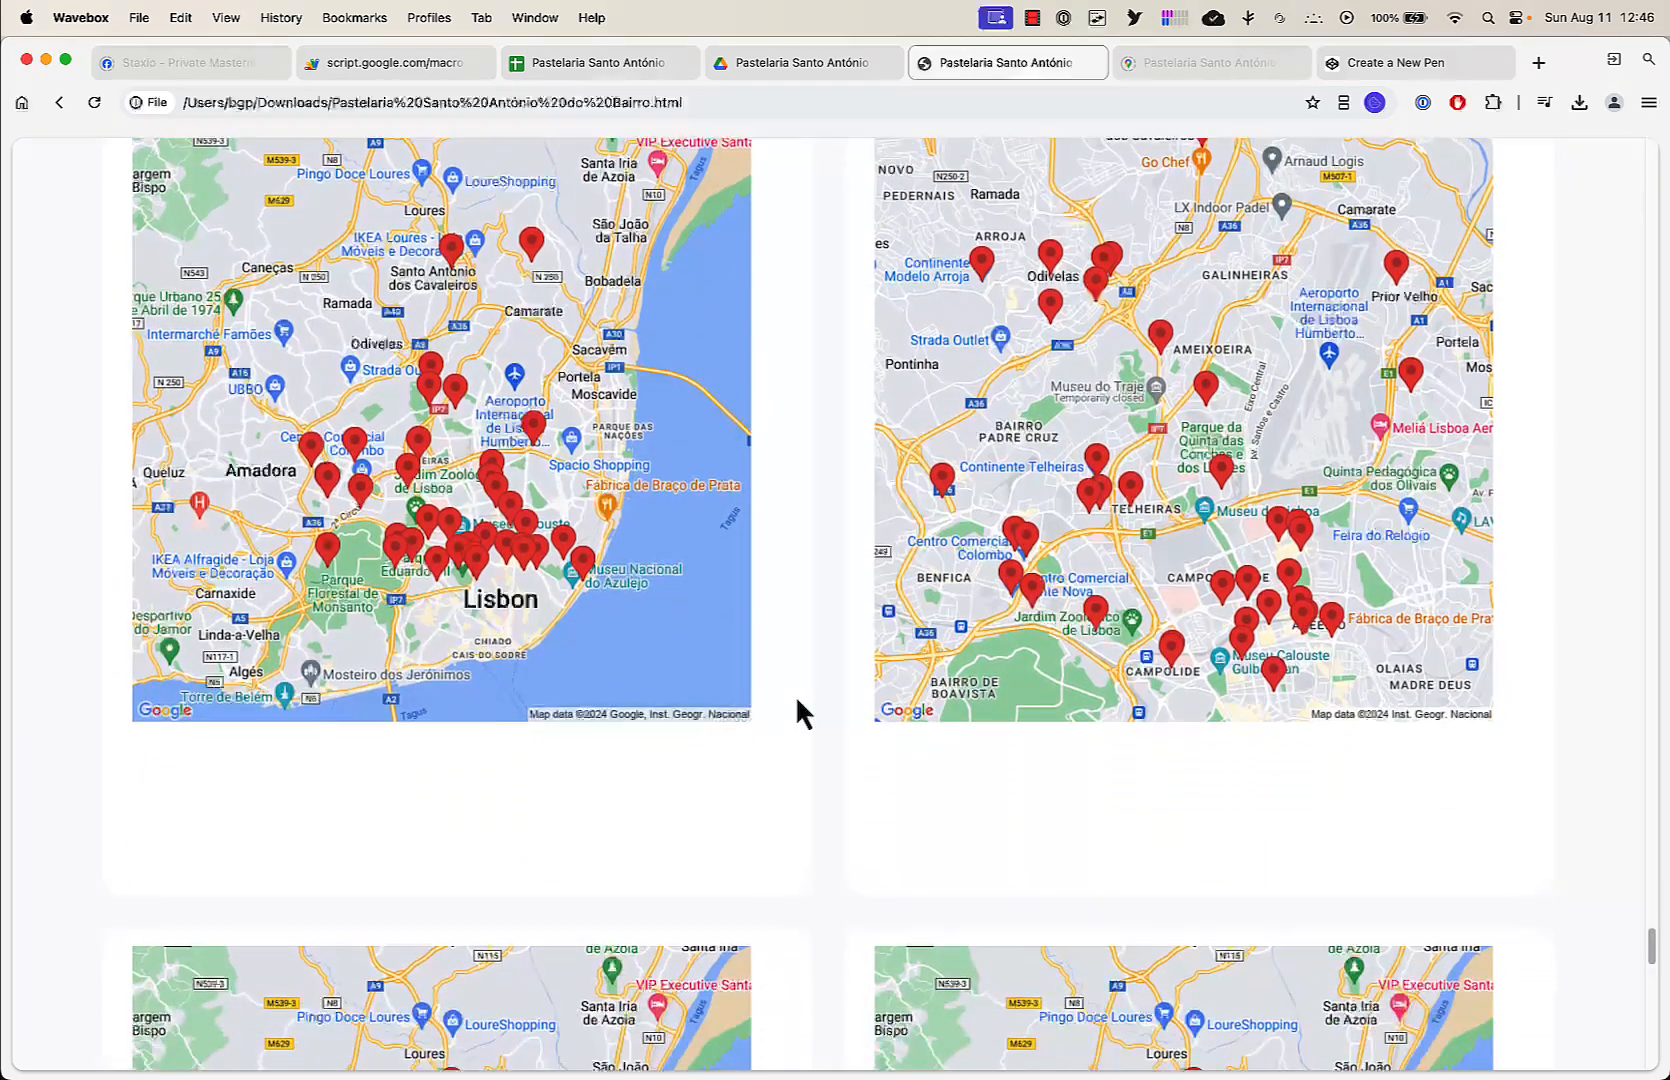
{"action": "scroll", "coordinate": [797, 700], "scroll_direction": "down", "scroll_amount": 7}
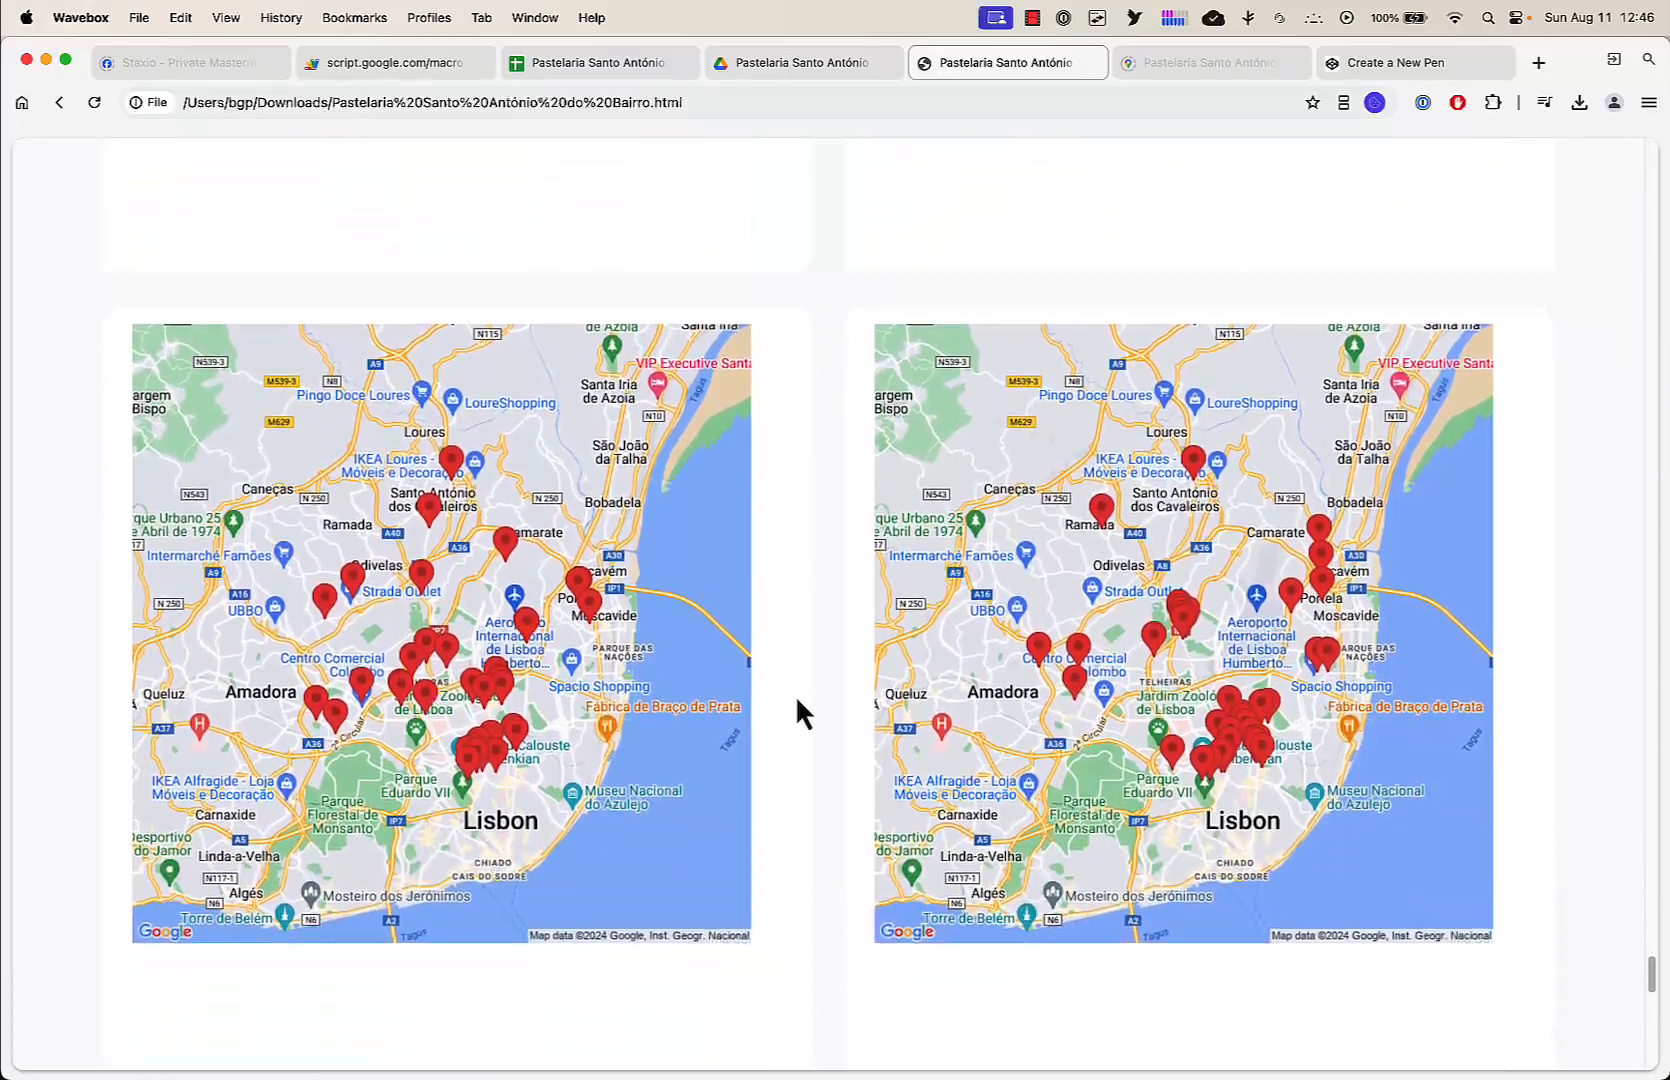
{"action": "scroll", "coordinate": [797, 700], "scroll_direction": "down", "scroll_amount": 6}
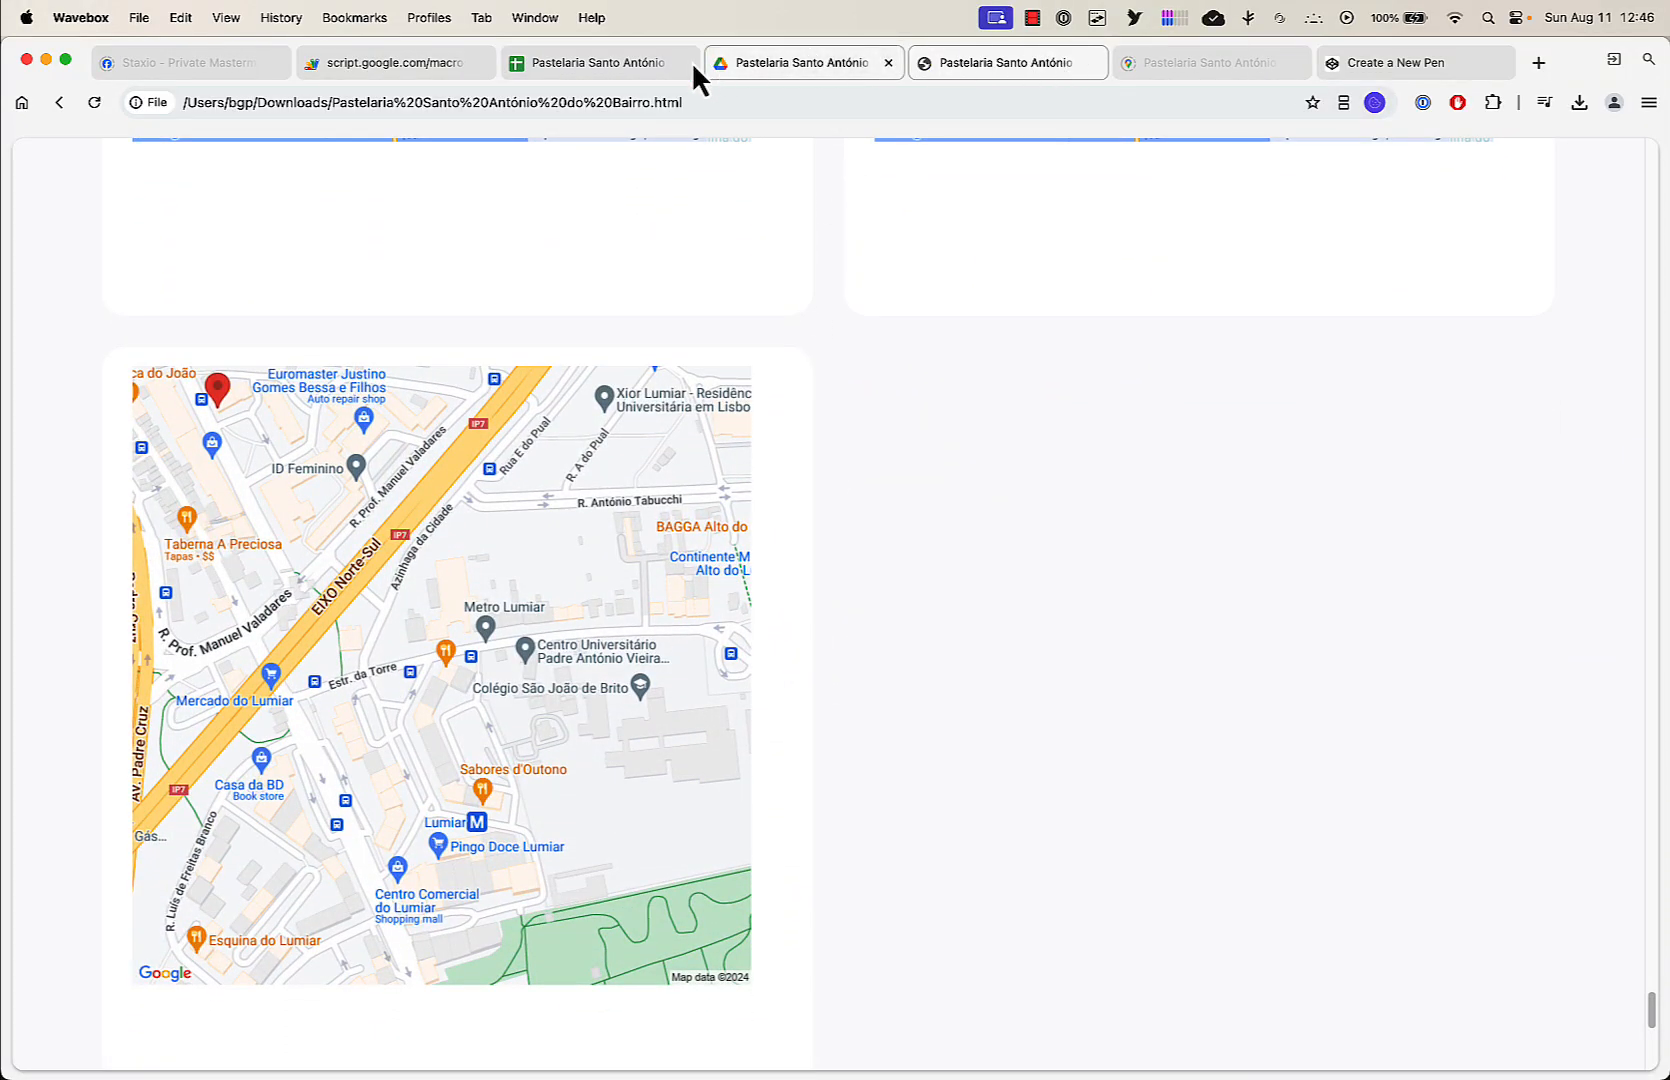
Review the project spreadsheet's POI Images, Points of Interest and main business sheets, including the business details and link rows
{"action": "left_click", "coordinate": [594, 60]}
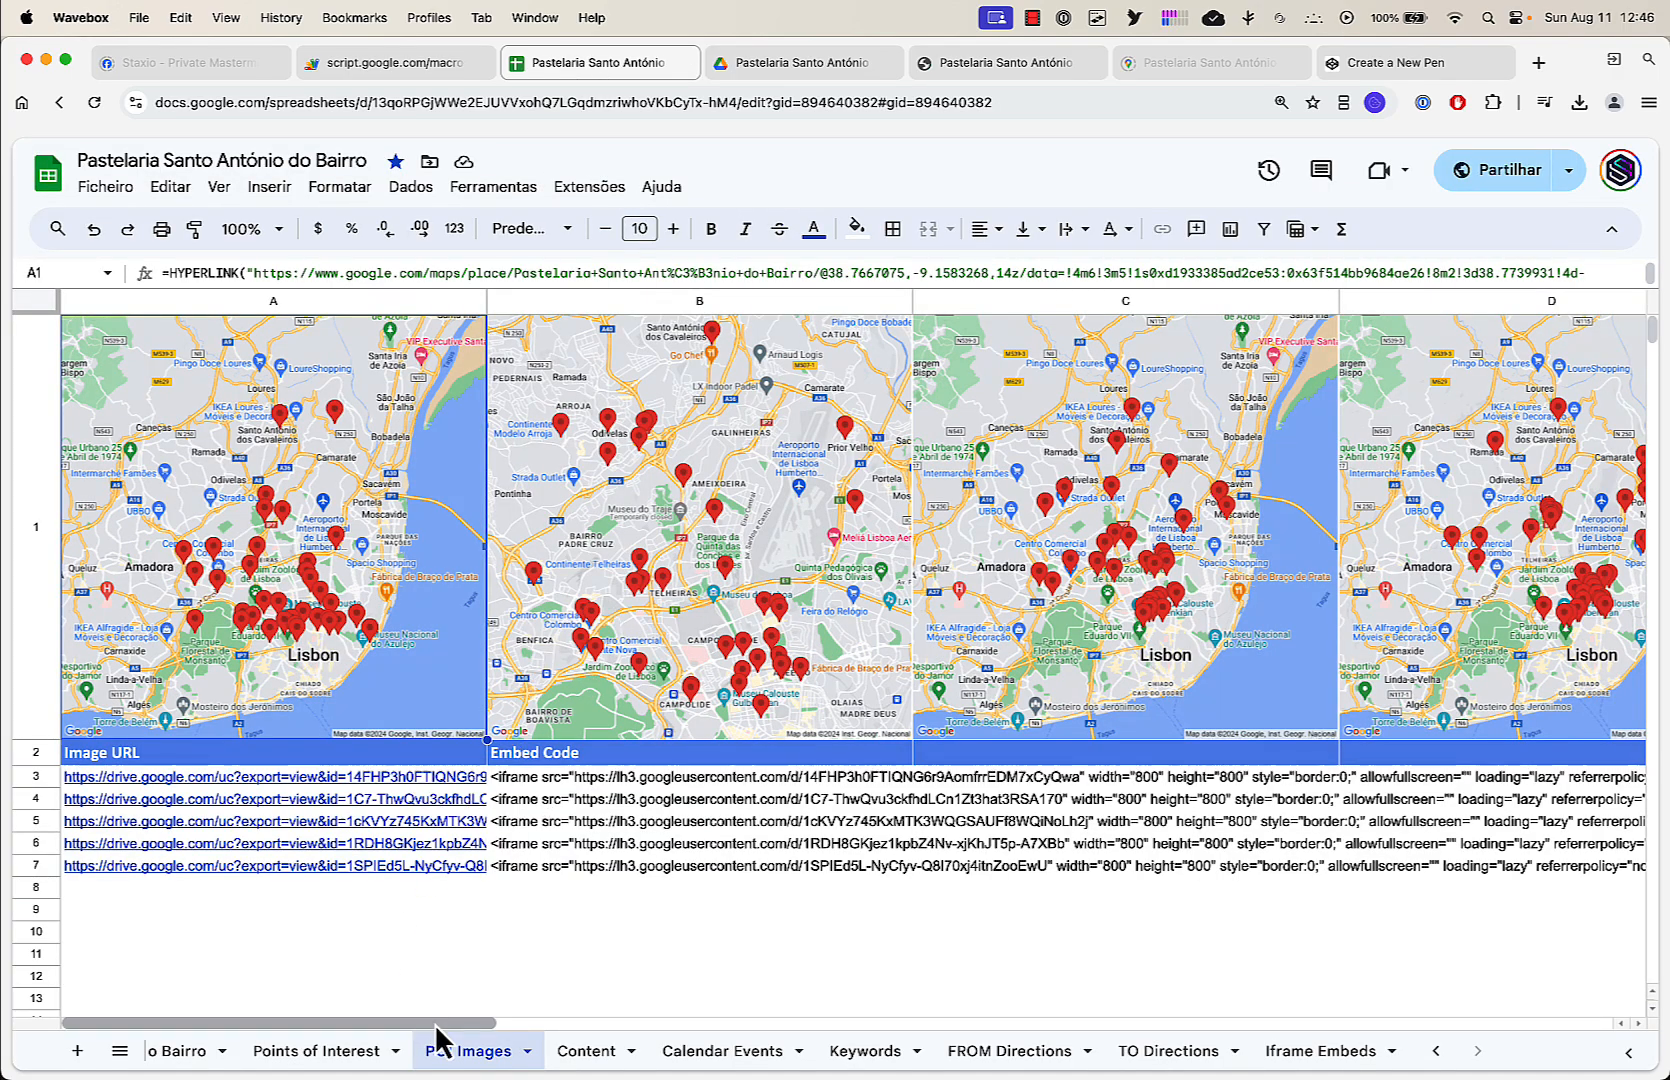
{"action": "left_click_drag", "start_coordinate": [438, 1024], "coordinate": [358, 1050]}
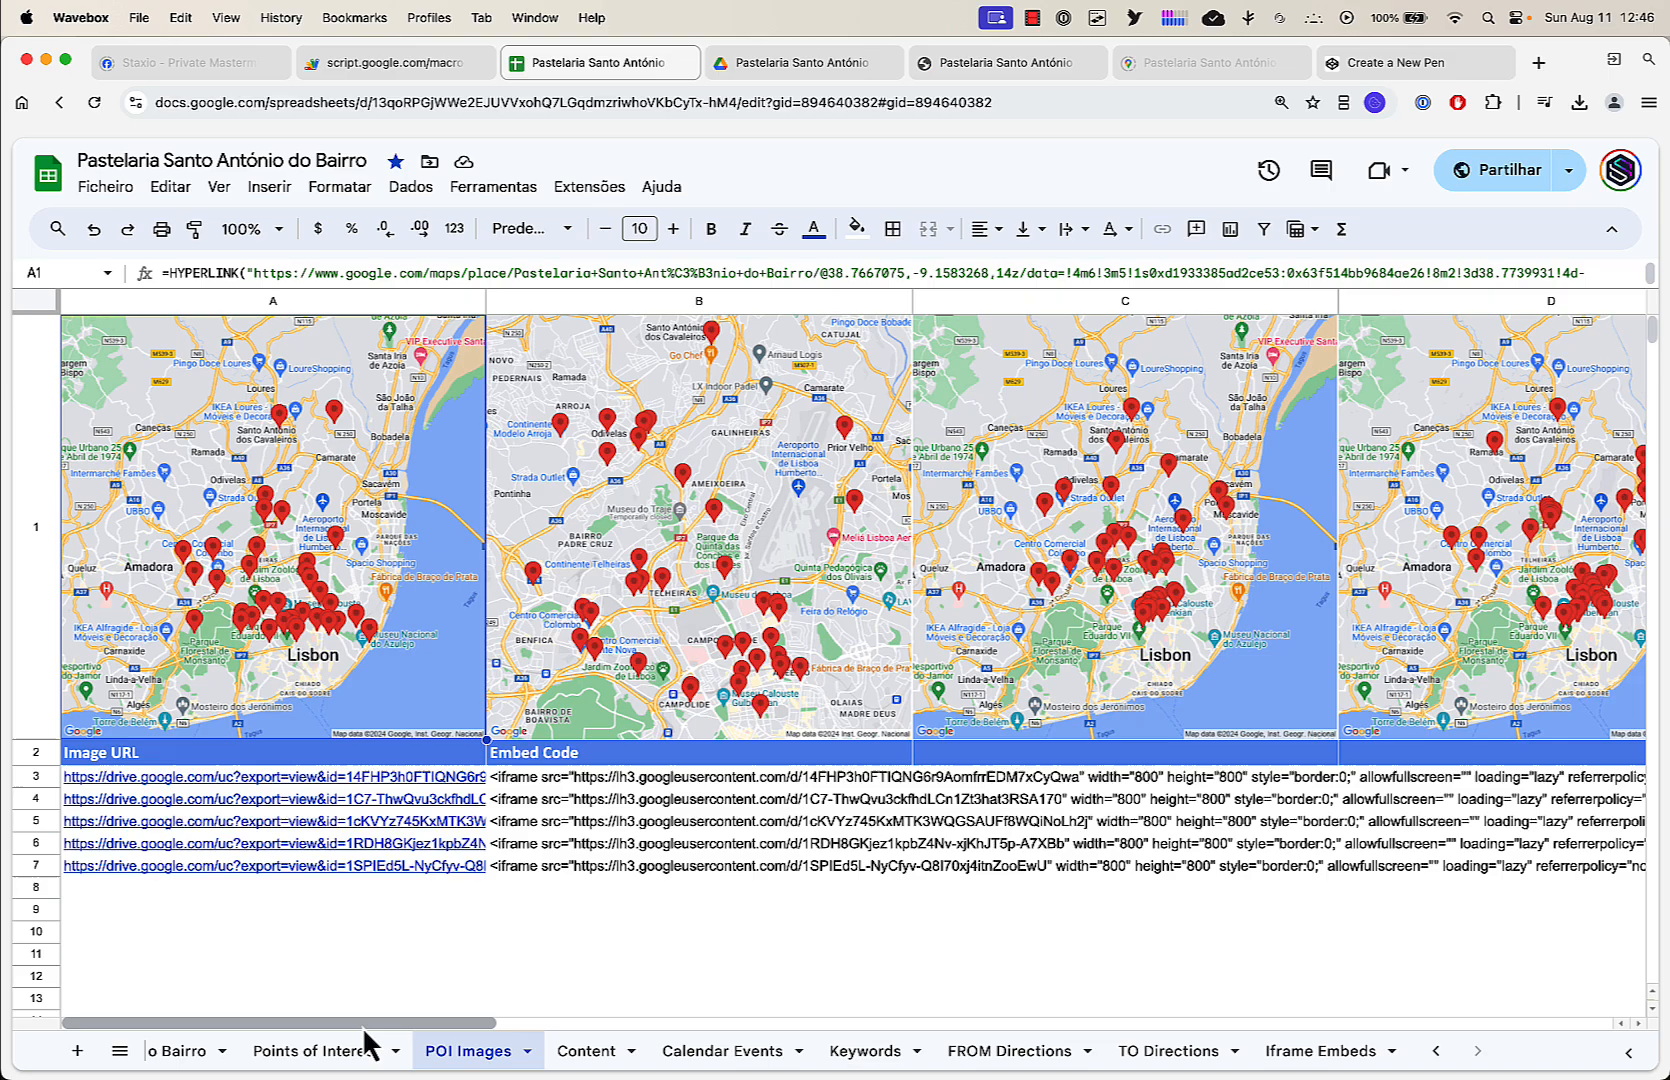
{"action": "left_click", "coordinate": [355, 1058]}
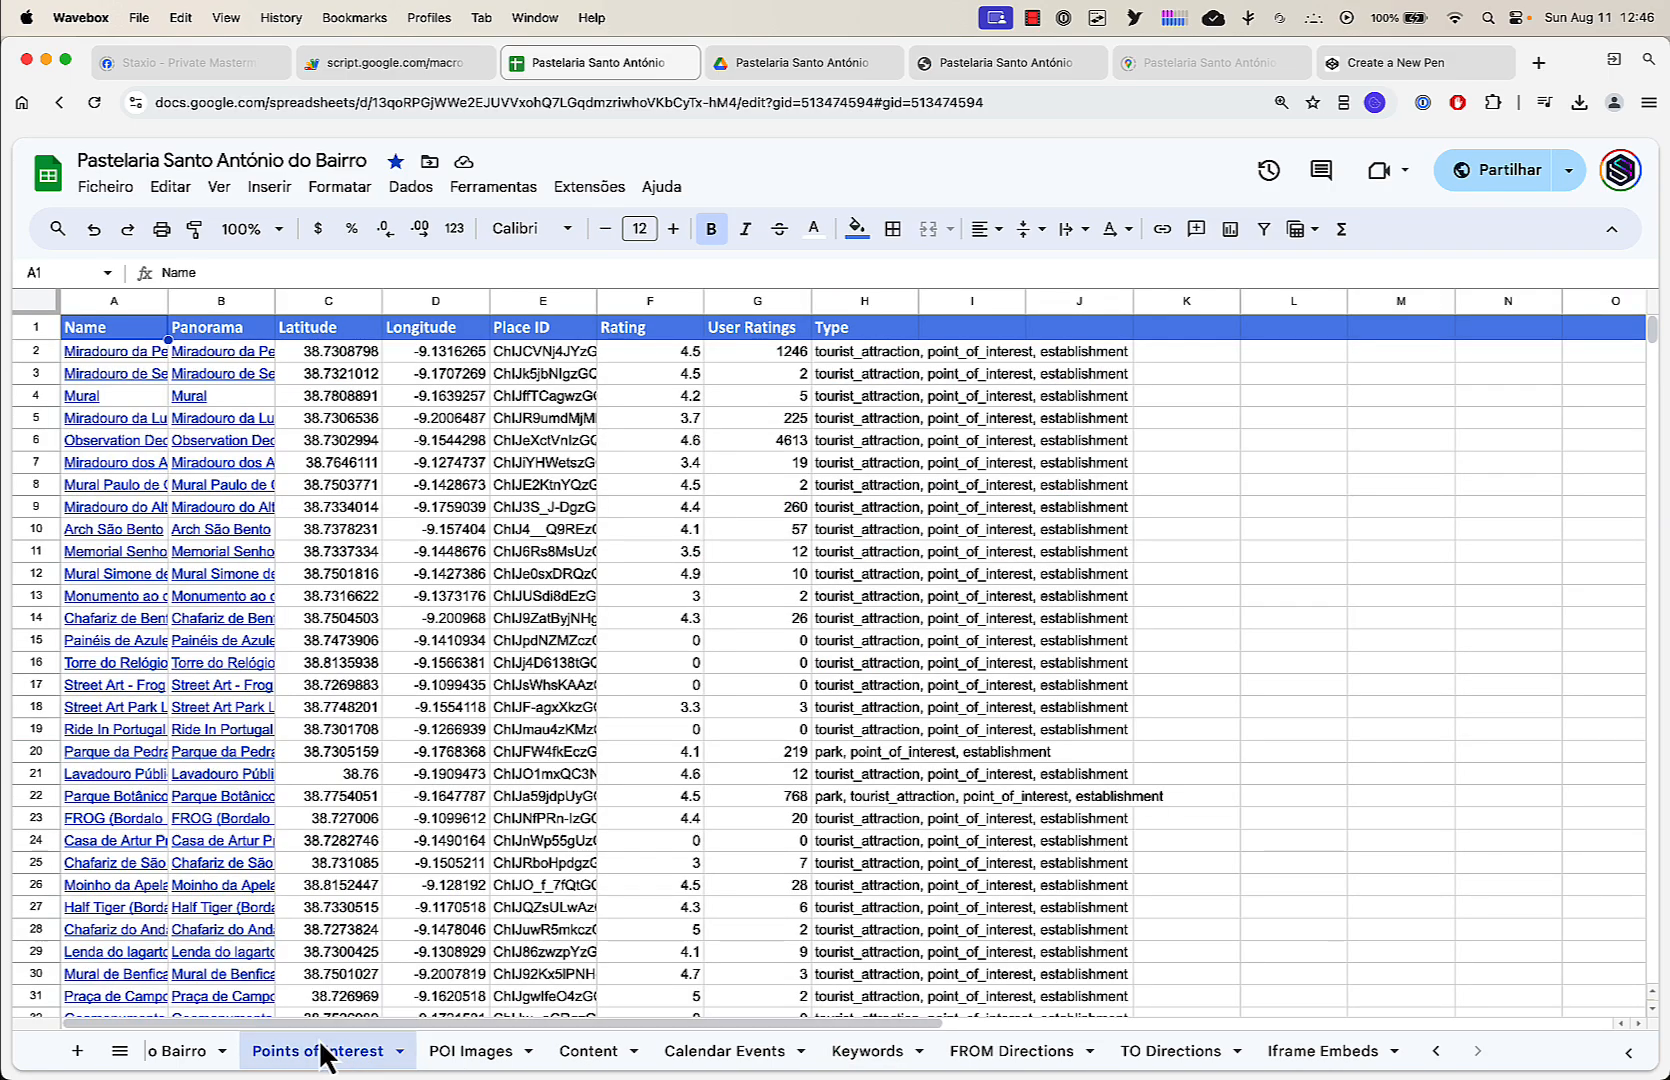
{"action": "left_click", "coordinate": [170, 1056]}
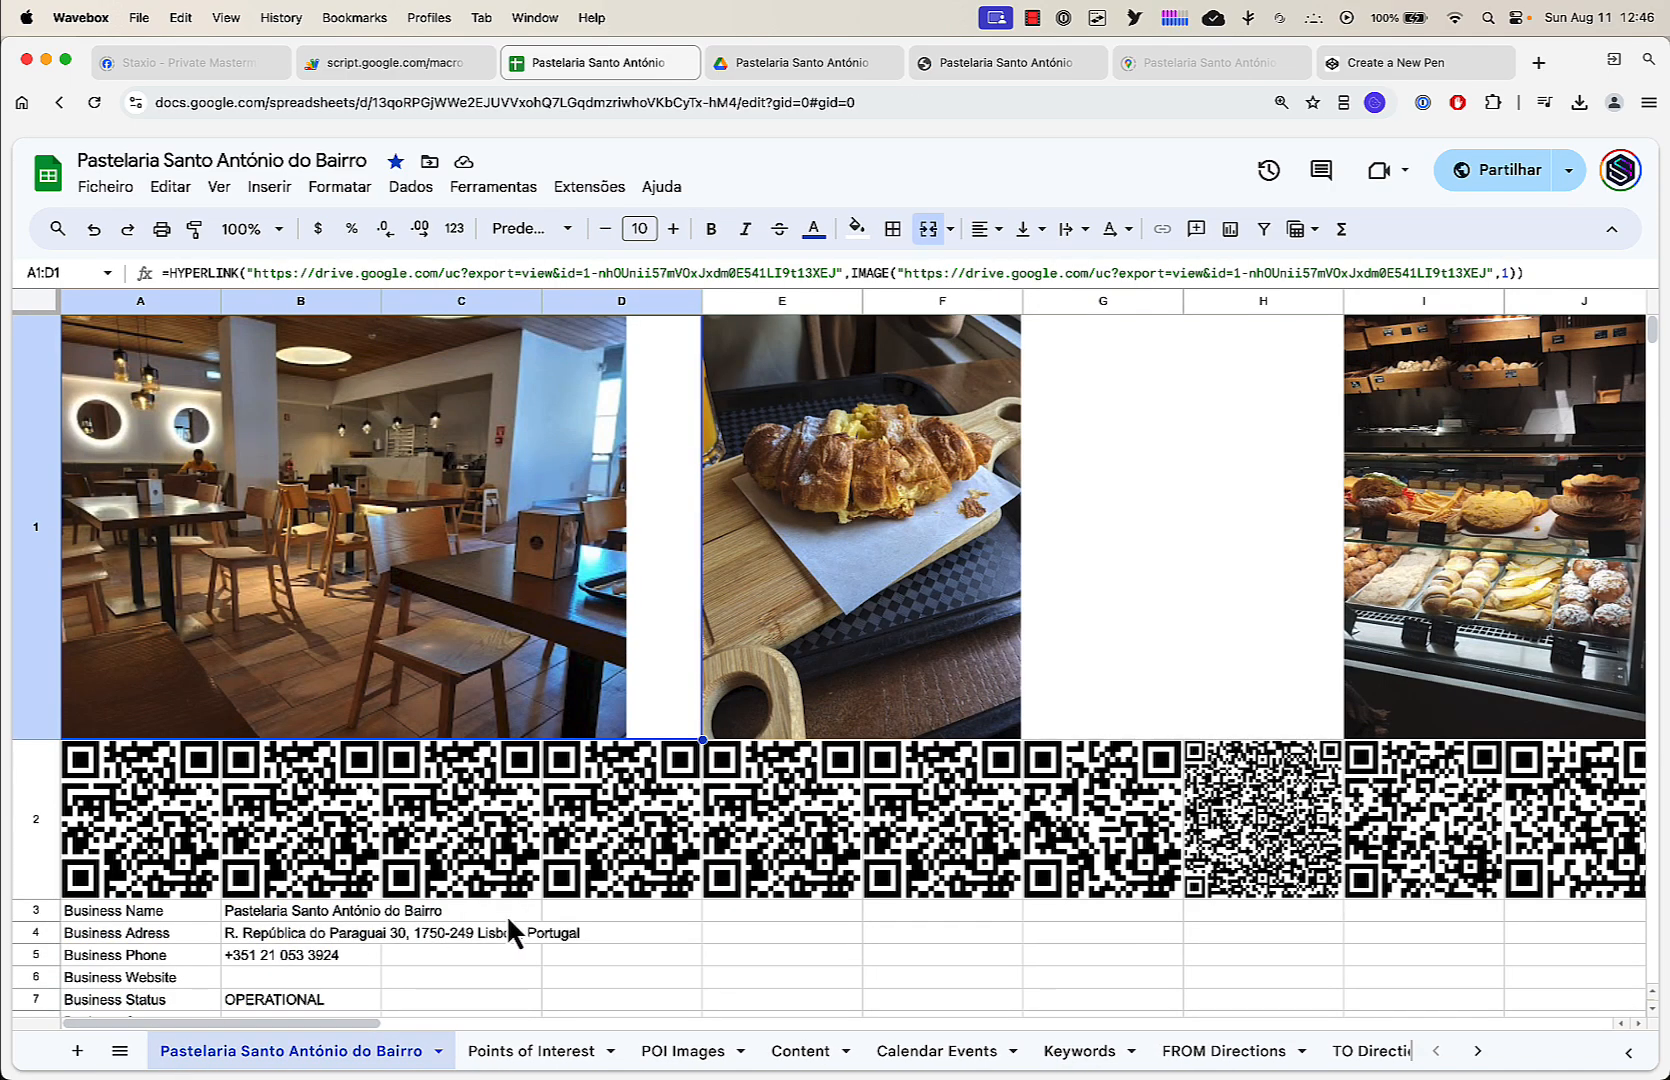
{"action": "scroll", "coordinate": [506, 915], "scroll_direction": "down", "scroll_amount": 5}
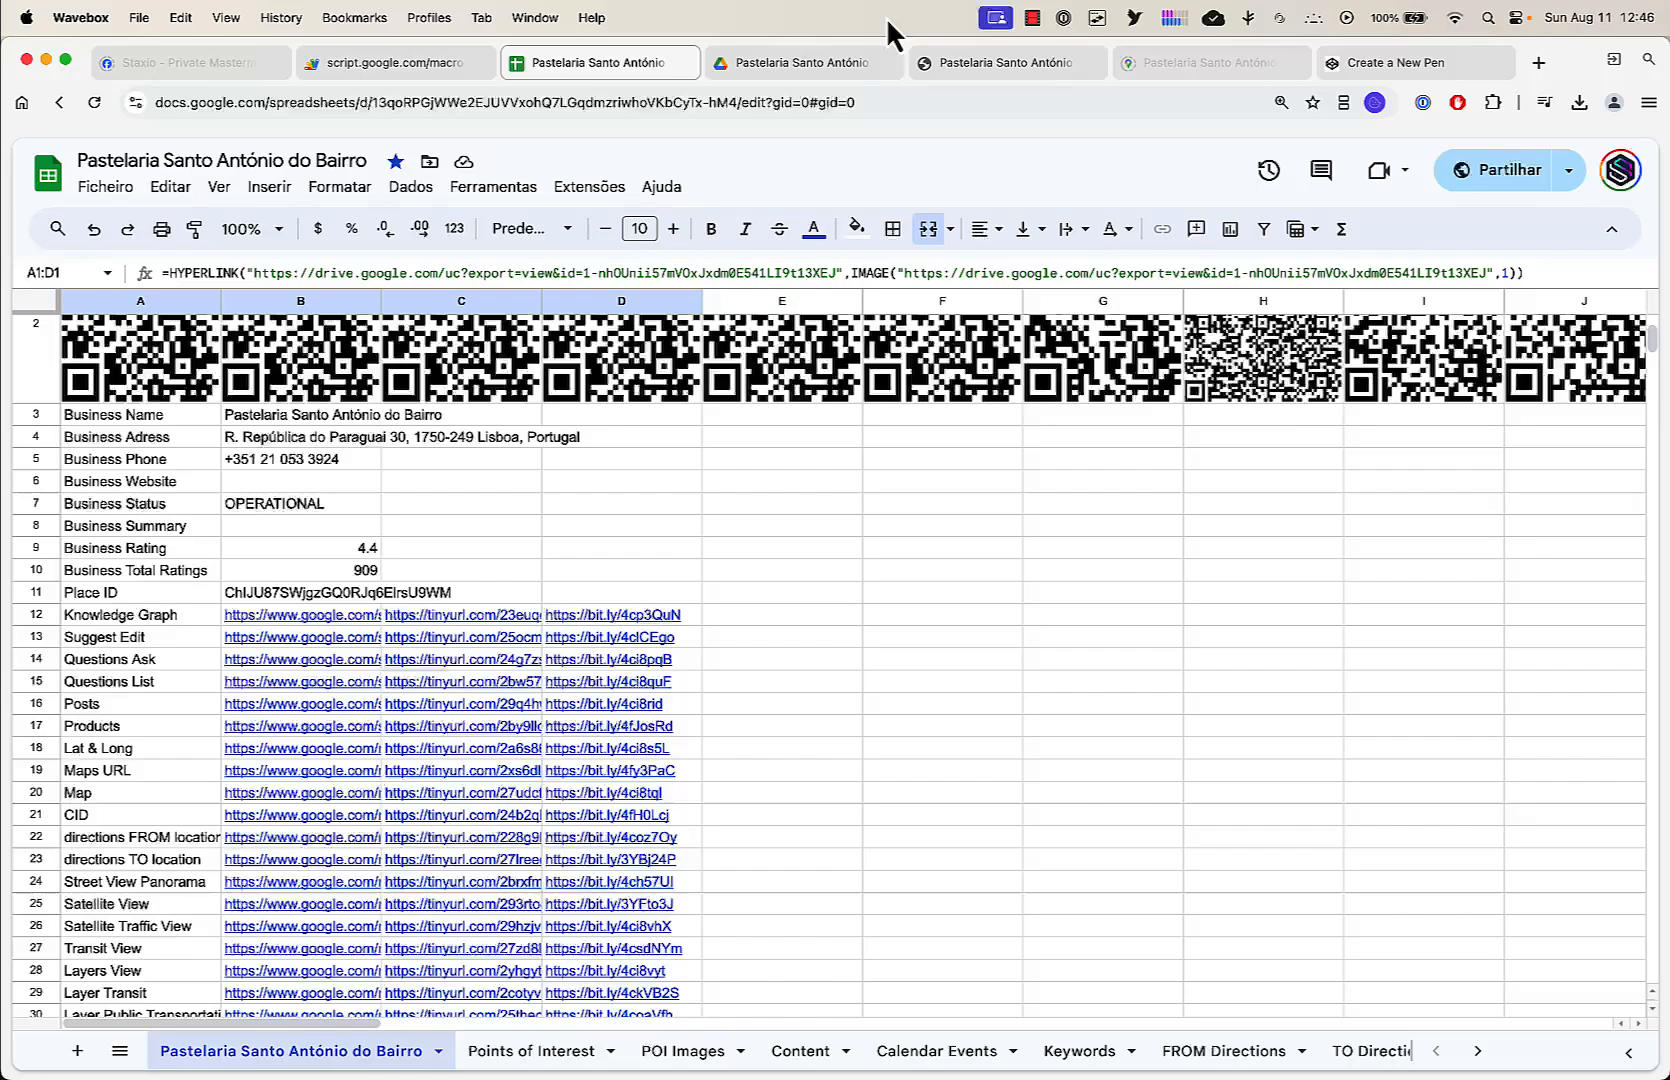
Check the downloaded page's Get connected section and footer, and skim back through all sections up to the business title
{"action": "left_click", "coordinate": [1005, 61]}
{"action": "scroll", "coordinate": [771, 615], "scroll_direction": "down", "scroll_amount": 4}
{"action": "scroll", "coordinate": [771, 615], "scroll_direction": "down", "scroll_amount": 7}
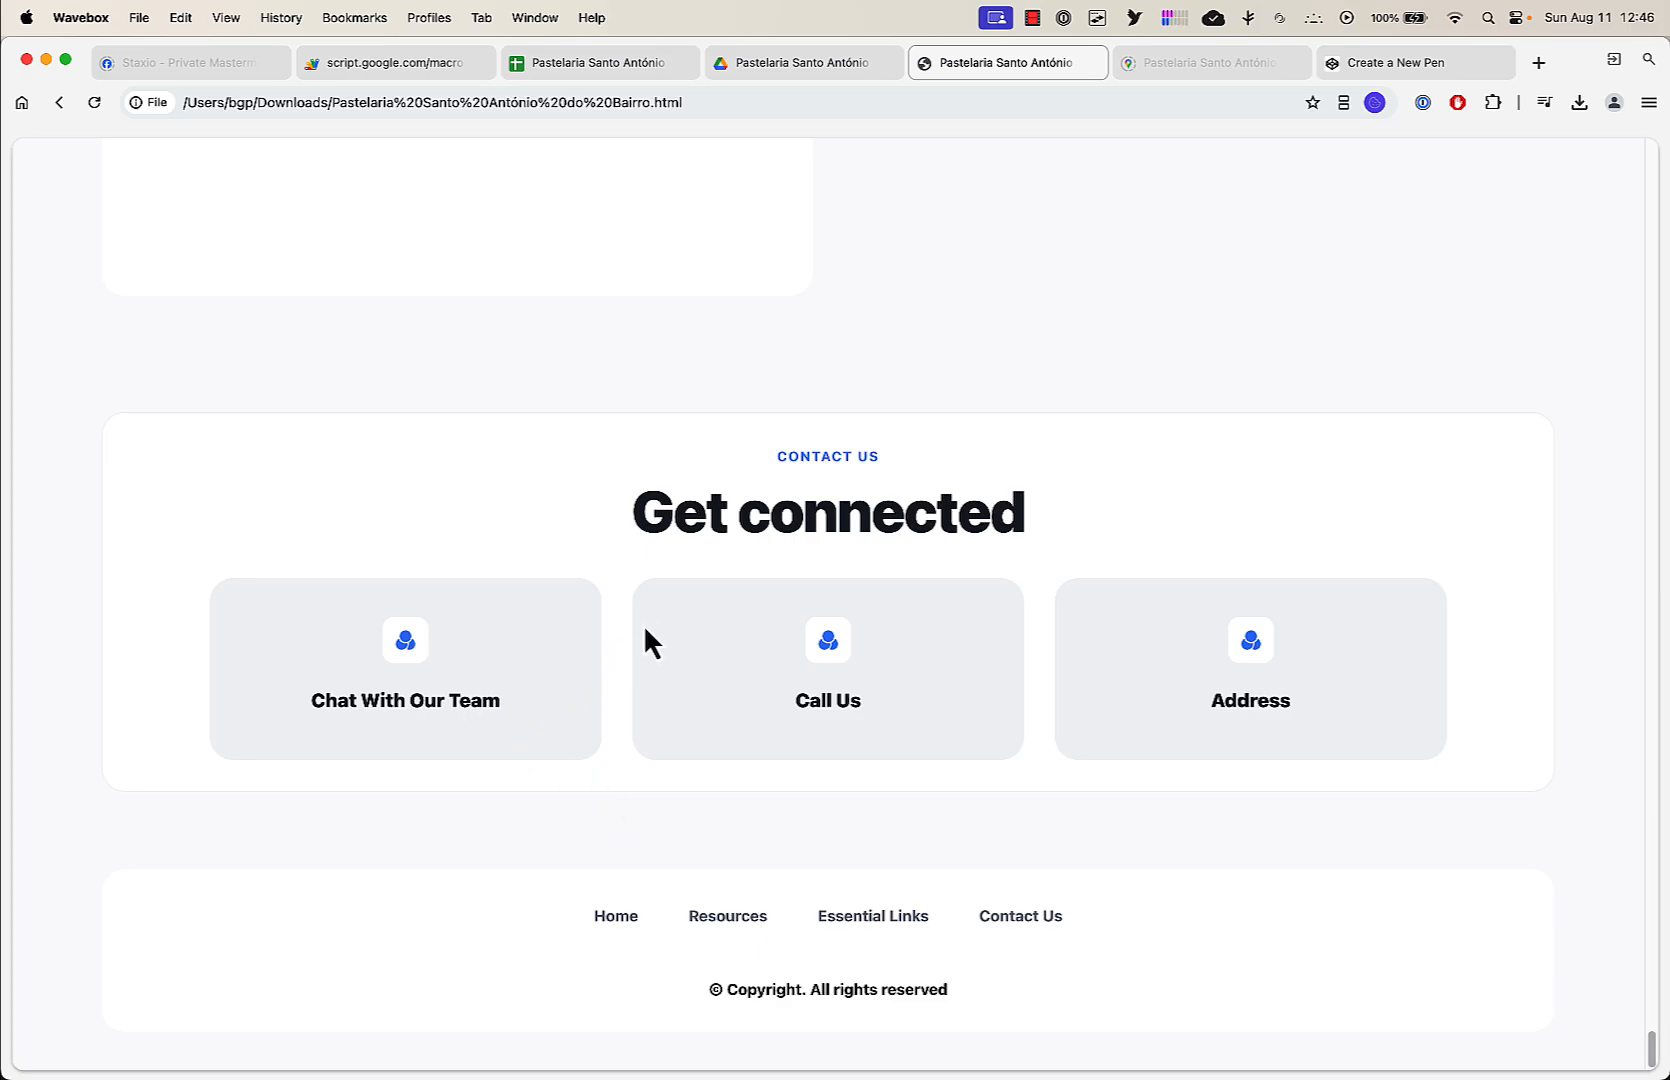
{"action": "scroll", "coordinate": [705, 446], "scroll_direction": "up", "scroll_amount": 9}
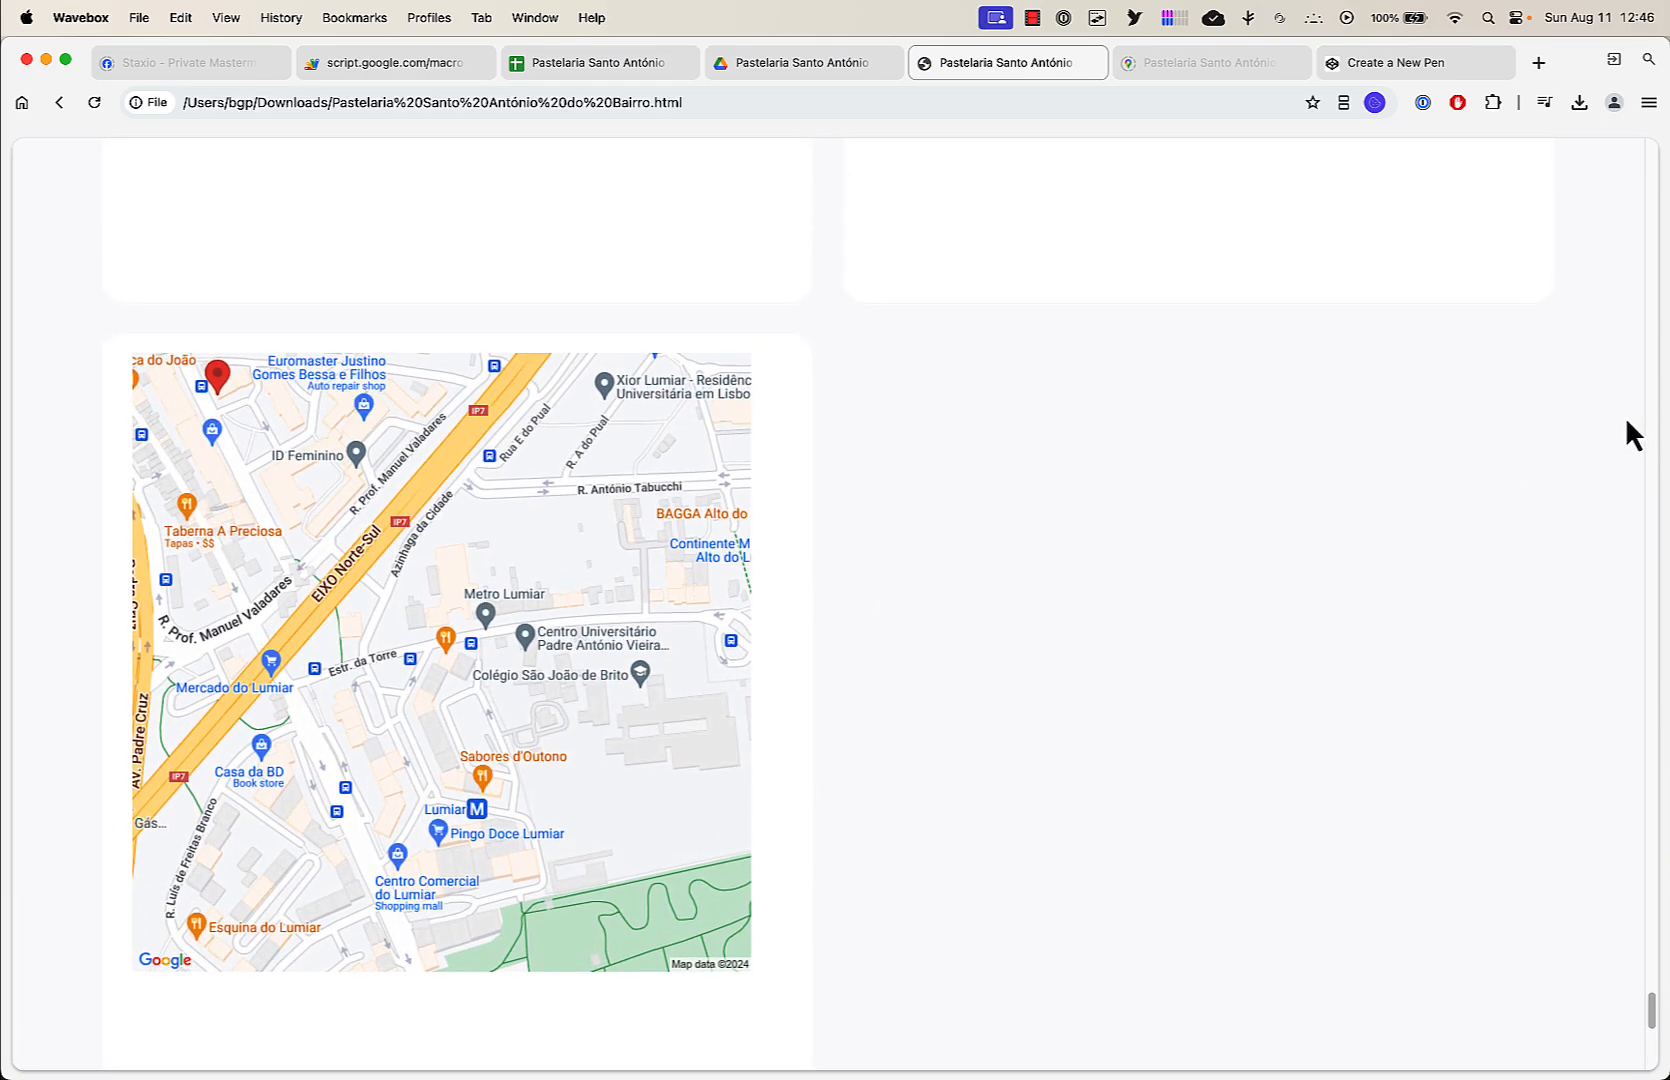
{"action": "scroll", "coordinate": [1611, 423], "scroll_direction": "up", "scroll_amount": 15}
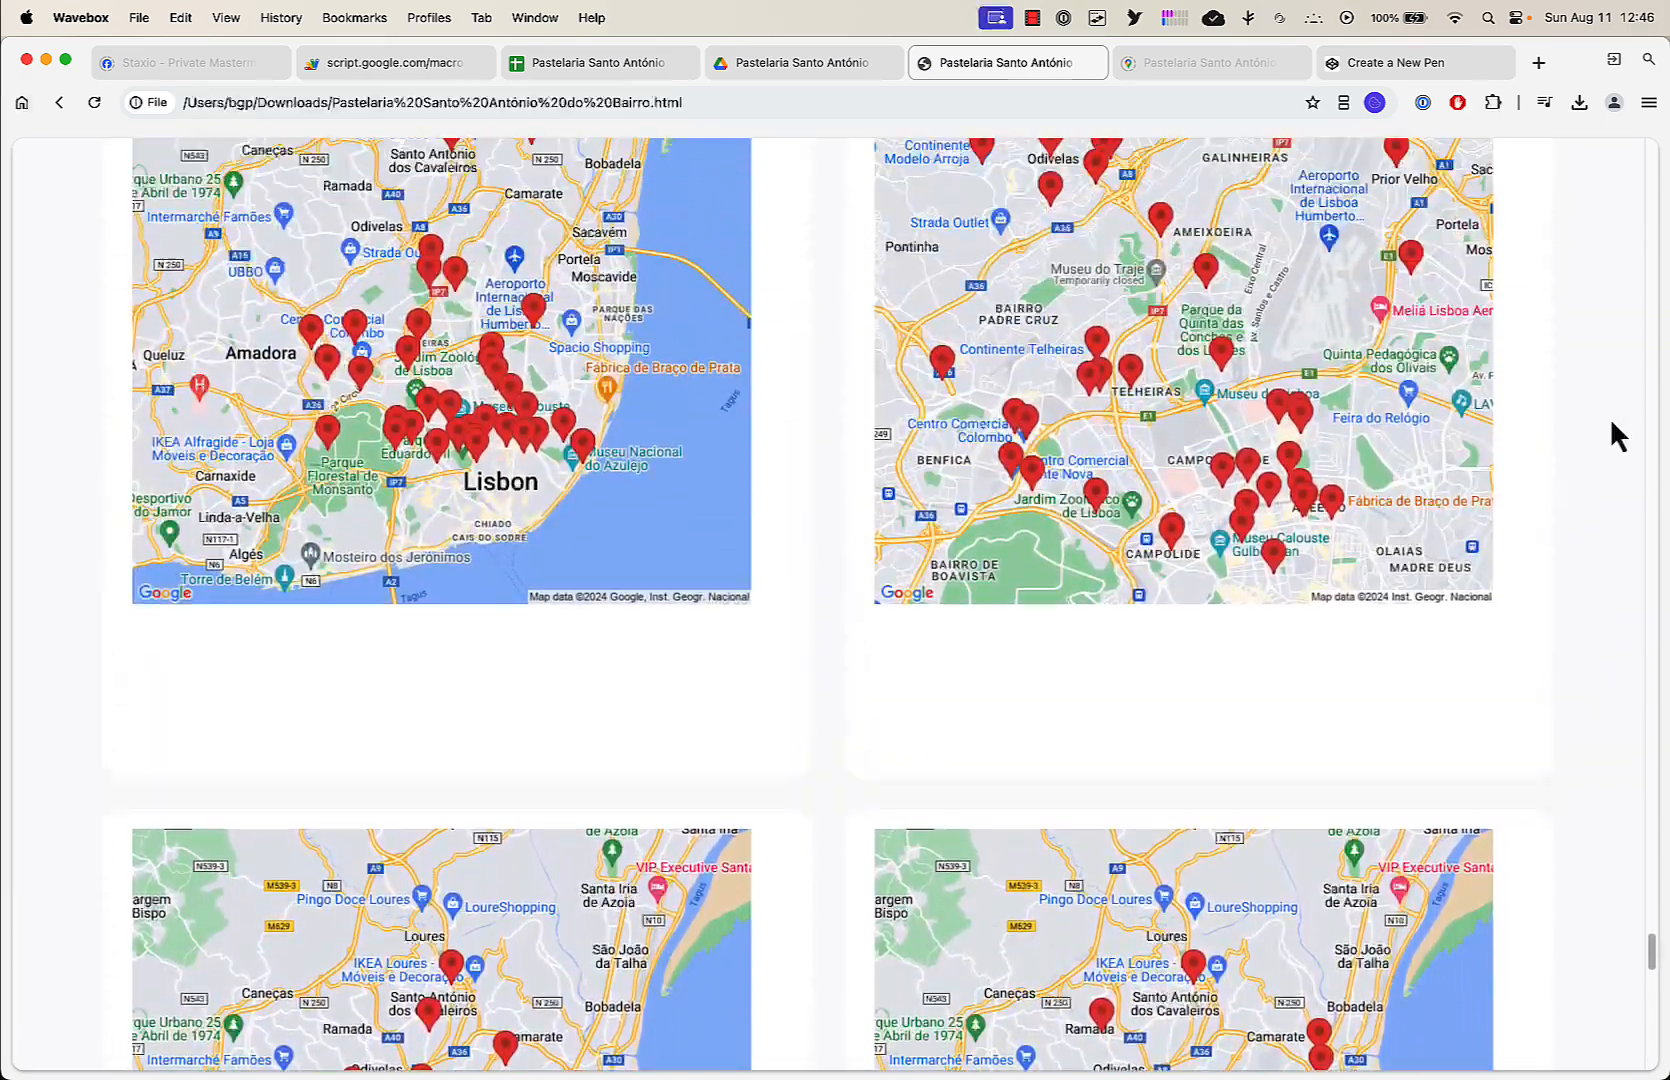
{"action": "scroll", "coordinate": [1610, 418], "scroll_direction": "up", "scroll_amount": 15}
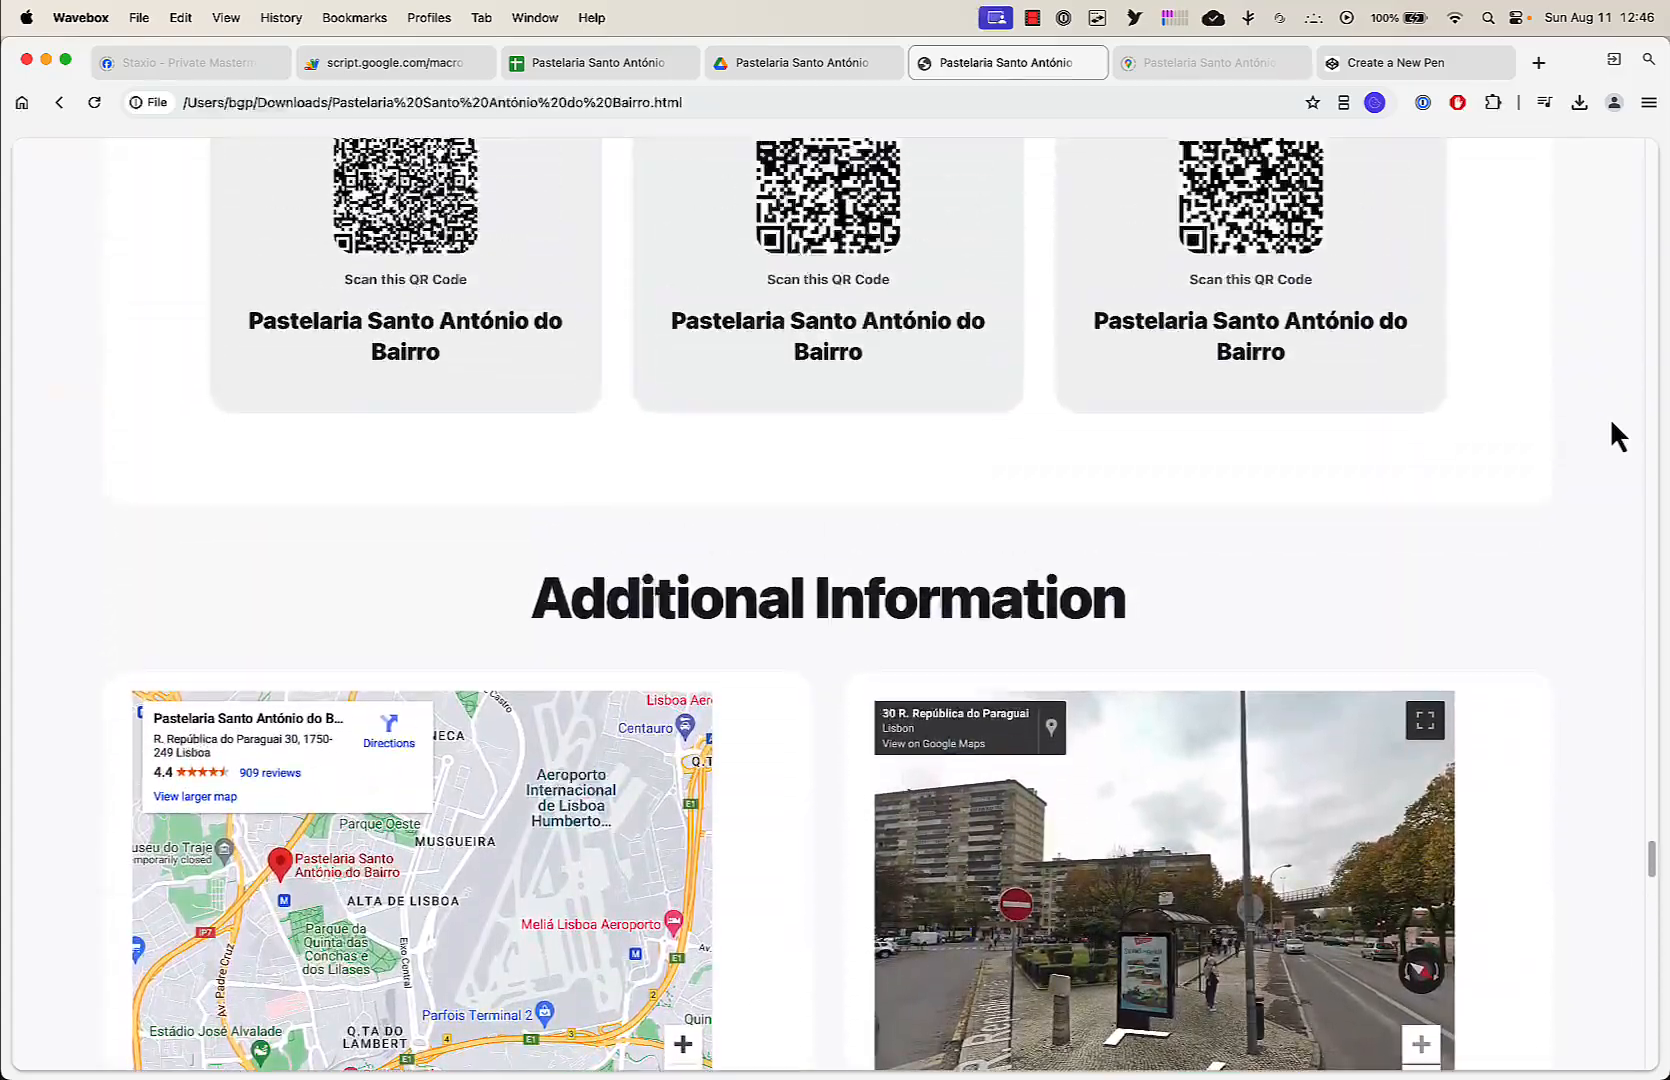
{"action": "scroll", "coordinate": [1610, 418], "scroll_direction": "up", "scroll_amount": 15}
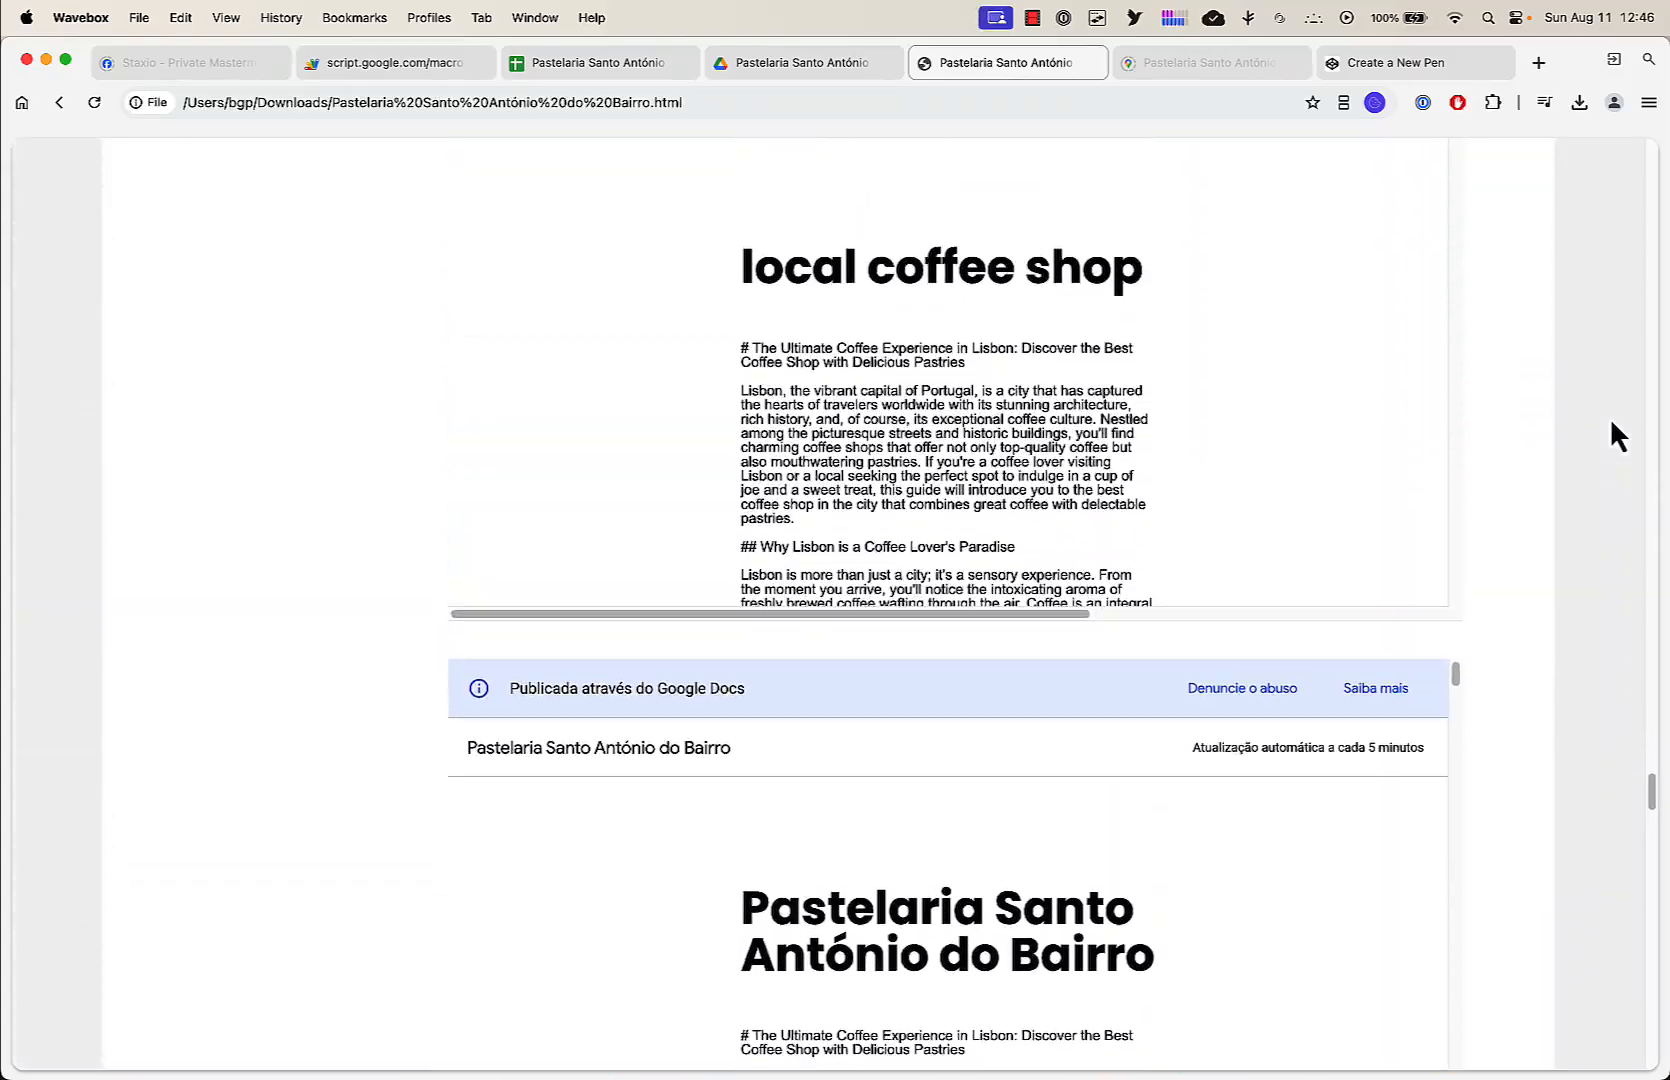
{"action": "scroll", "coordinate": [1610, 418], "scroll_direction": "up", "scroll_amount": 15}
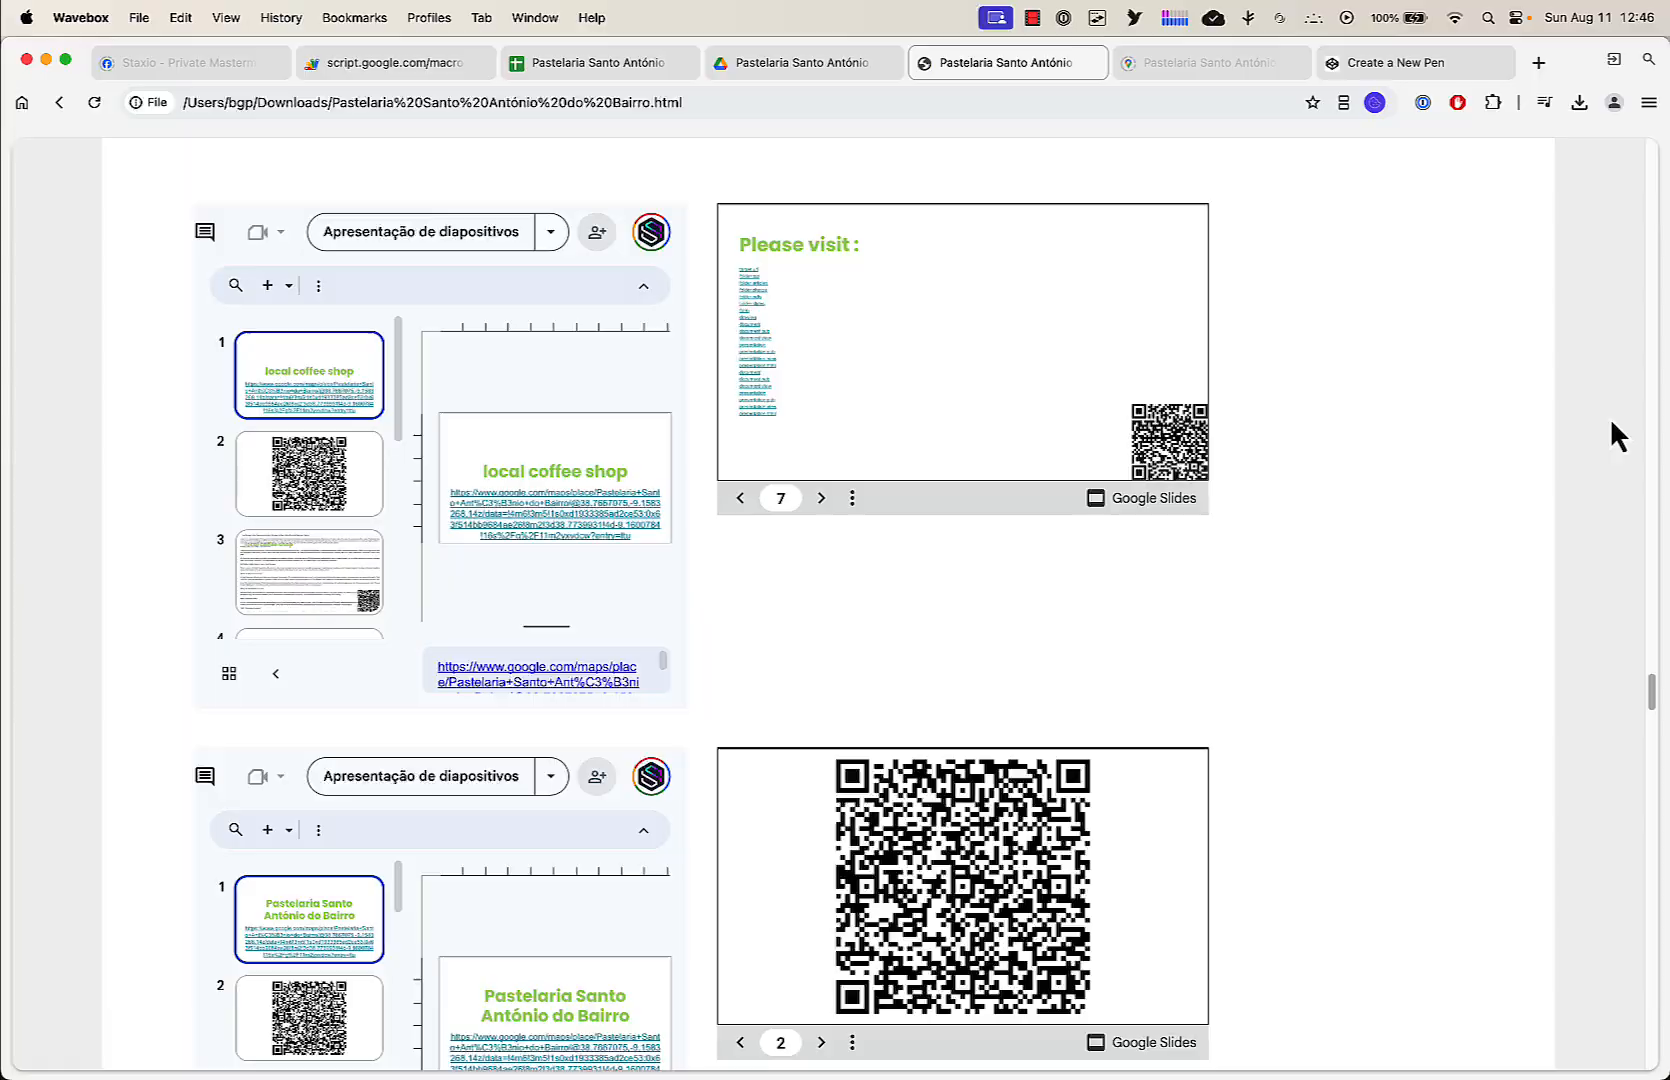
{"action": "scroll", "coordinate": [1612, 422], "scroll_direction": "up", "scroll_amount": 20}
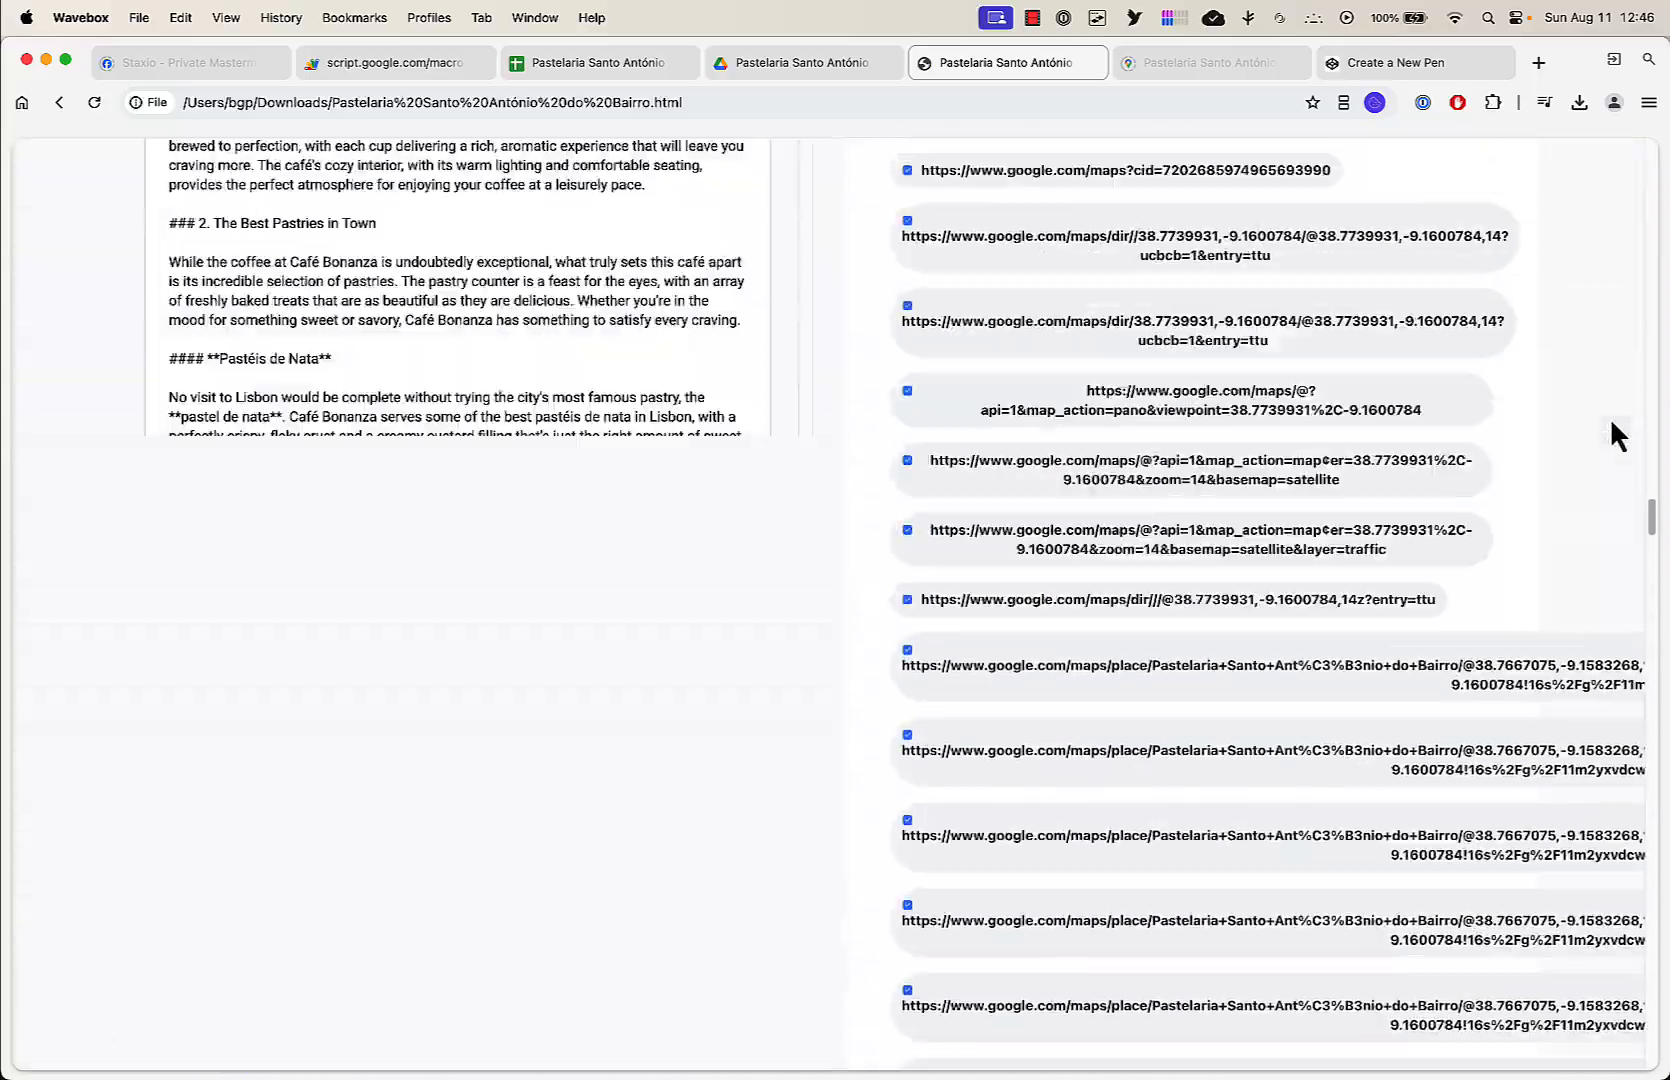
{"action": "scroll", "coordinate": [1612, 422], "scroll_direction": "up", "scroll_amount": 20}
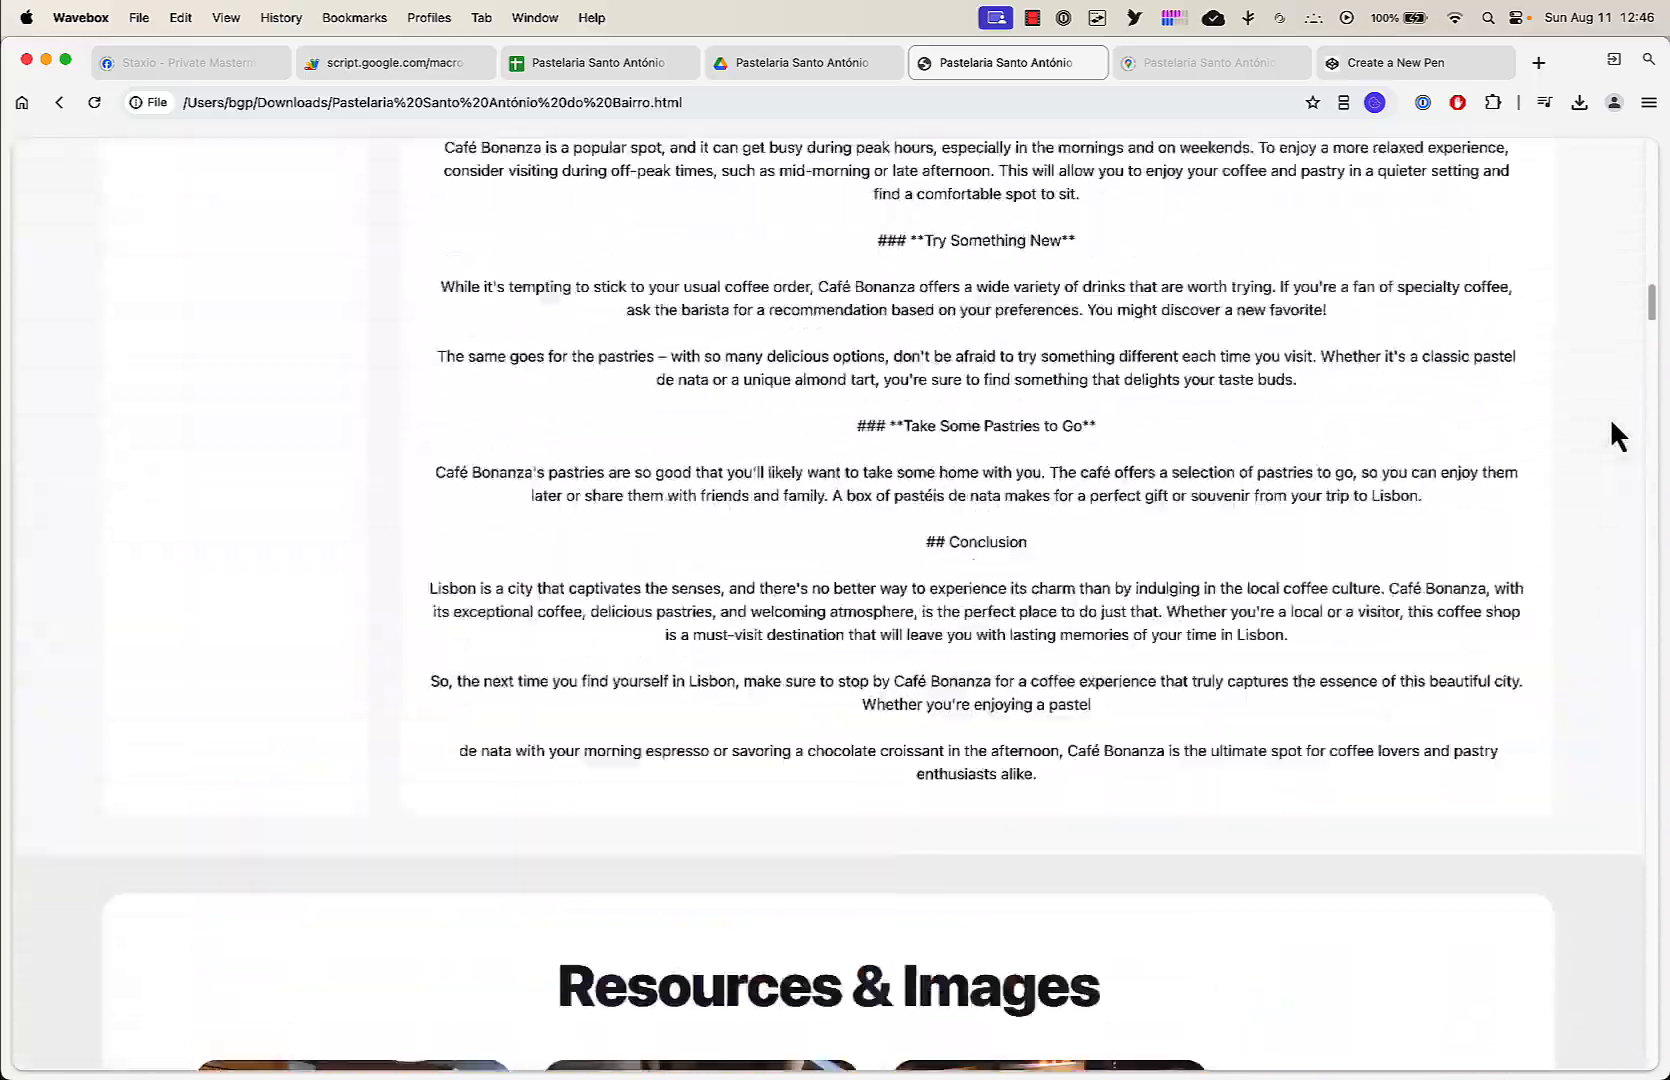
{"action": "scroll", "coordinate": [1611, 422], "scroll_direction": "up", "scroll_amount": 10}
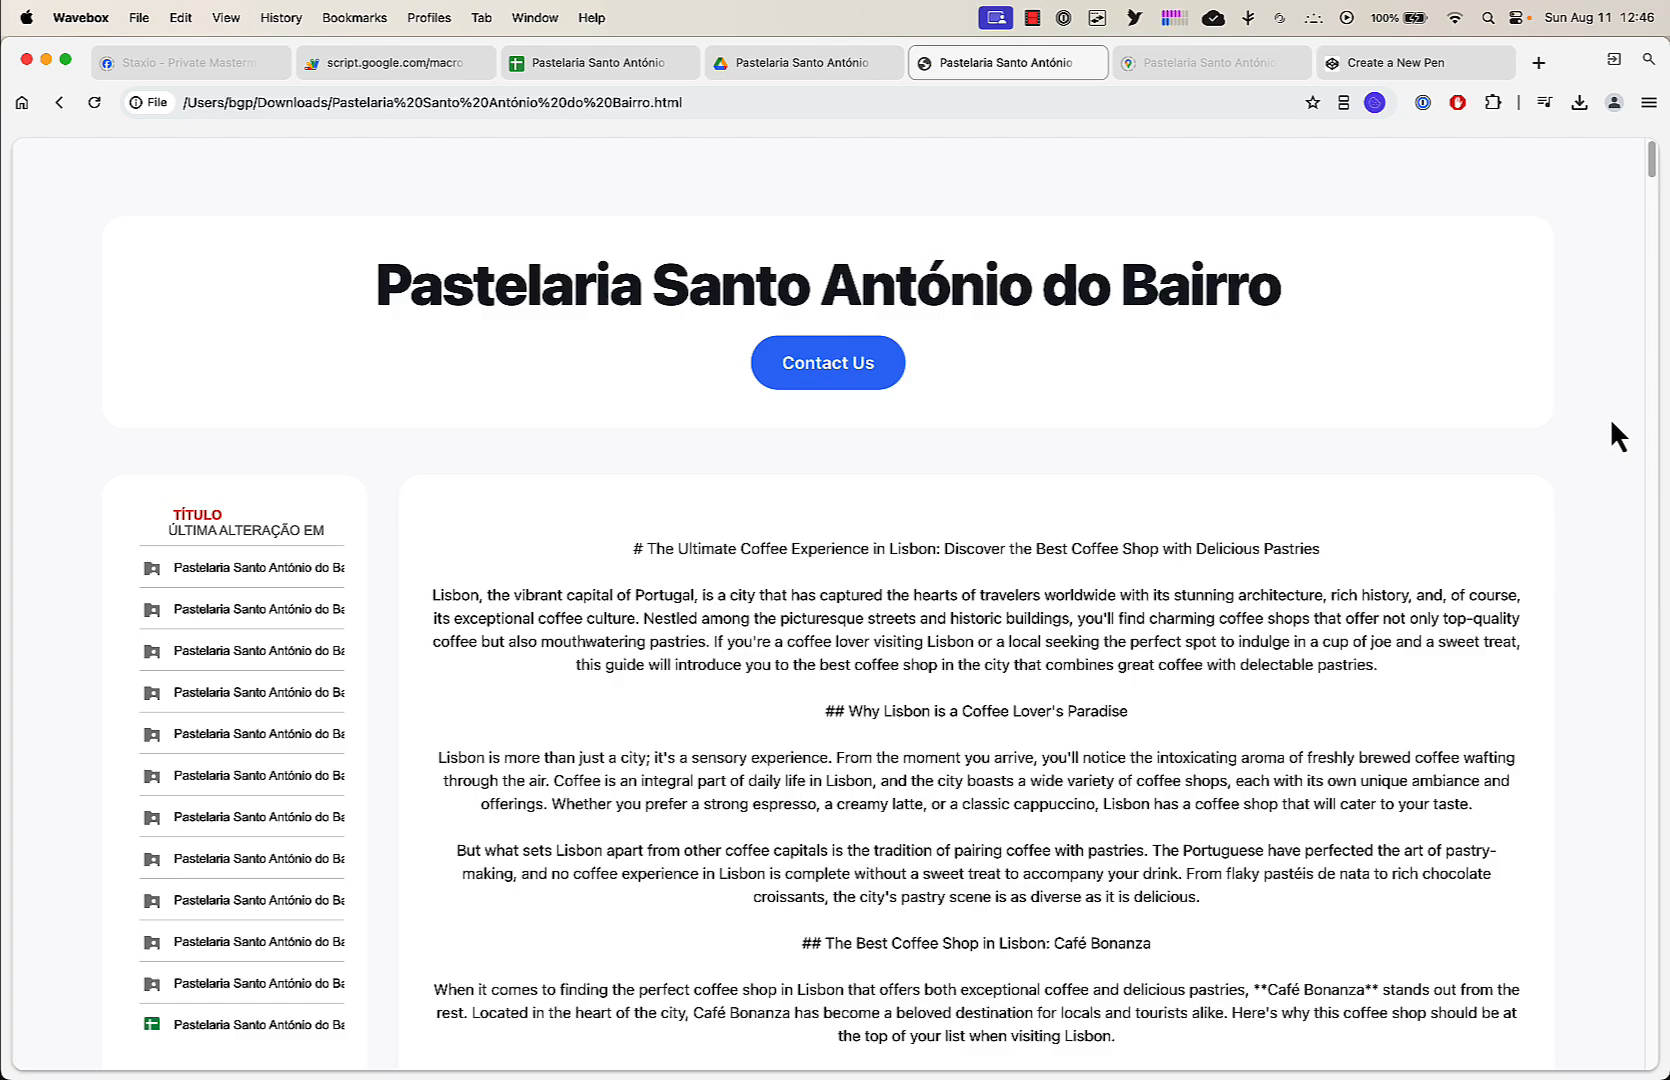
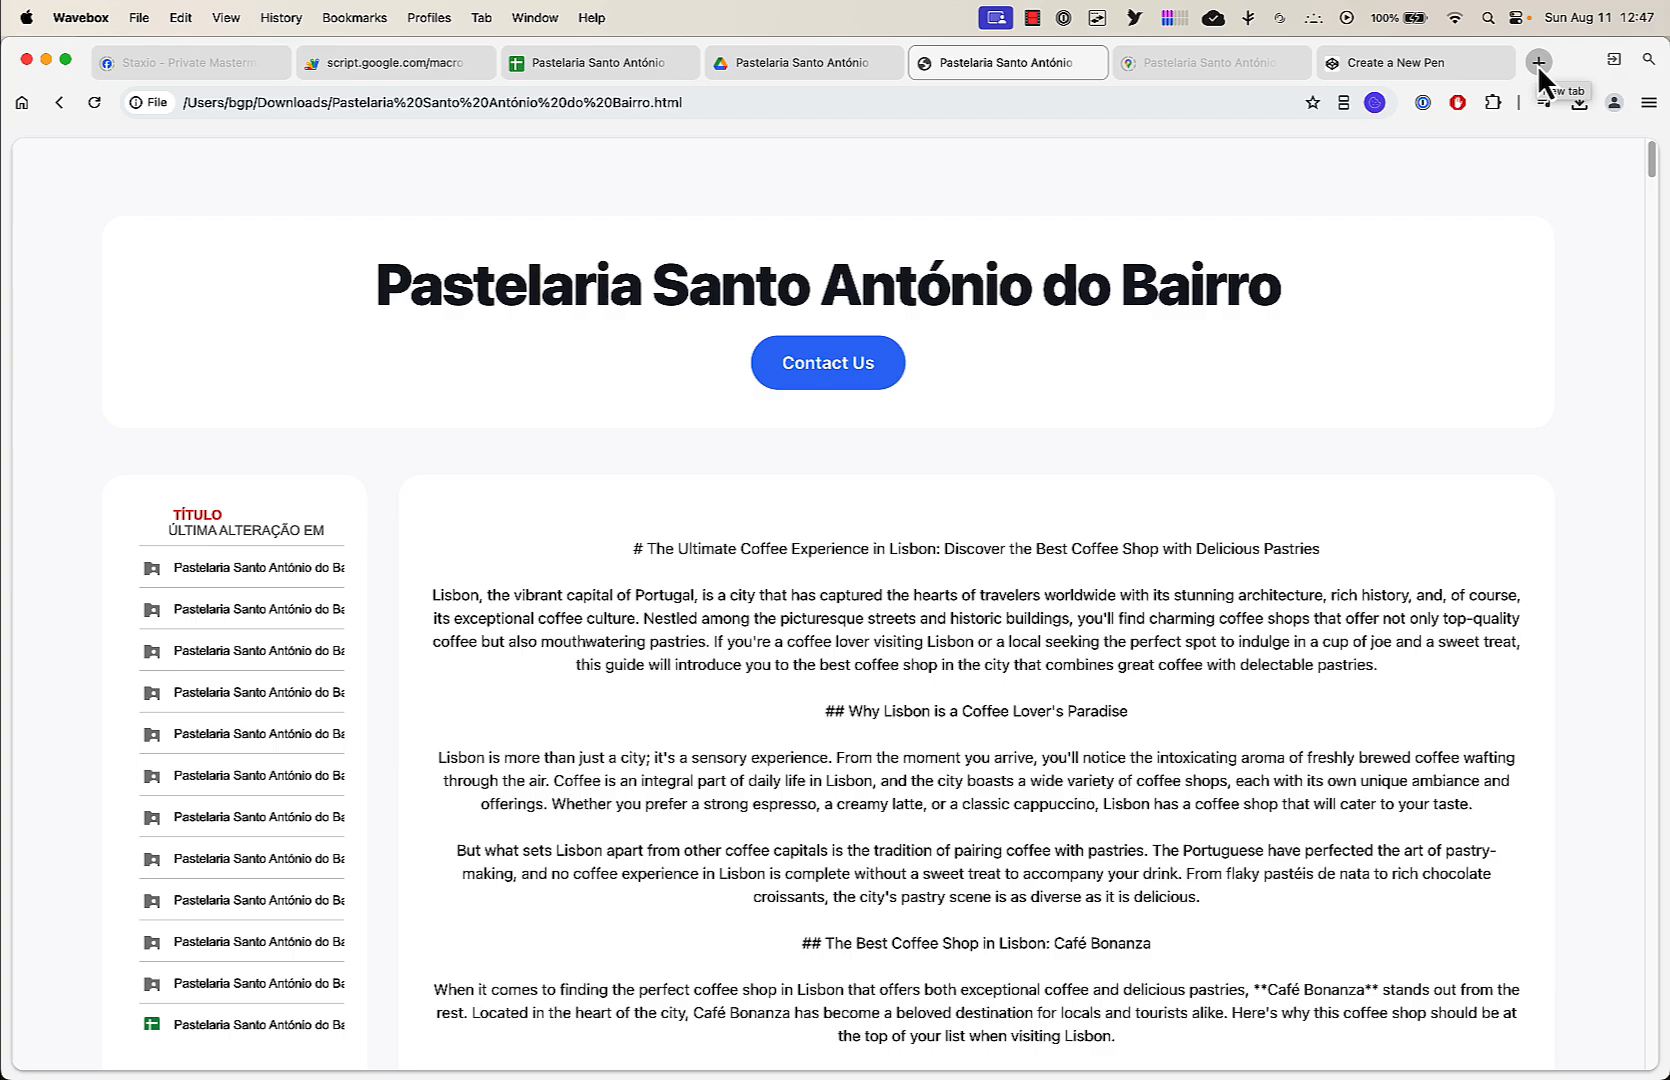
Open Google Sites at sites.google.com/new in a new browser tab
{"action": "left_click", "coordinate": [1538, 64]}
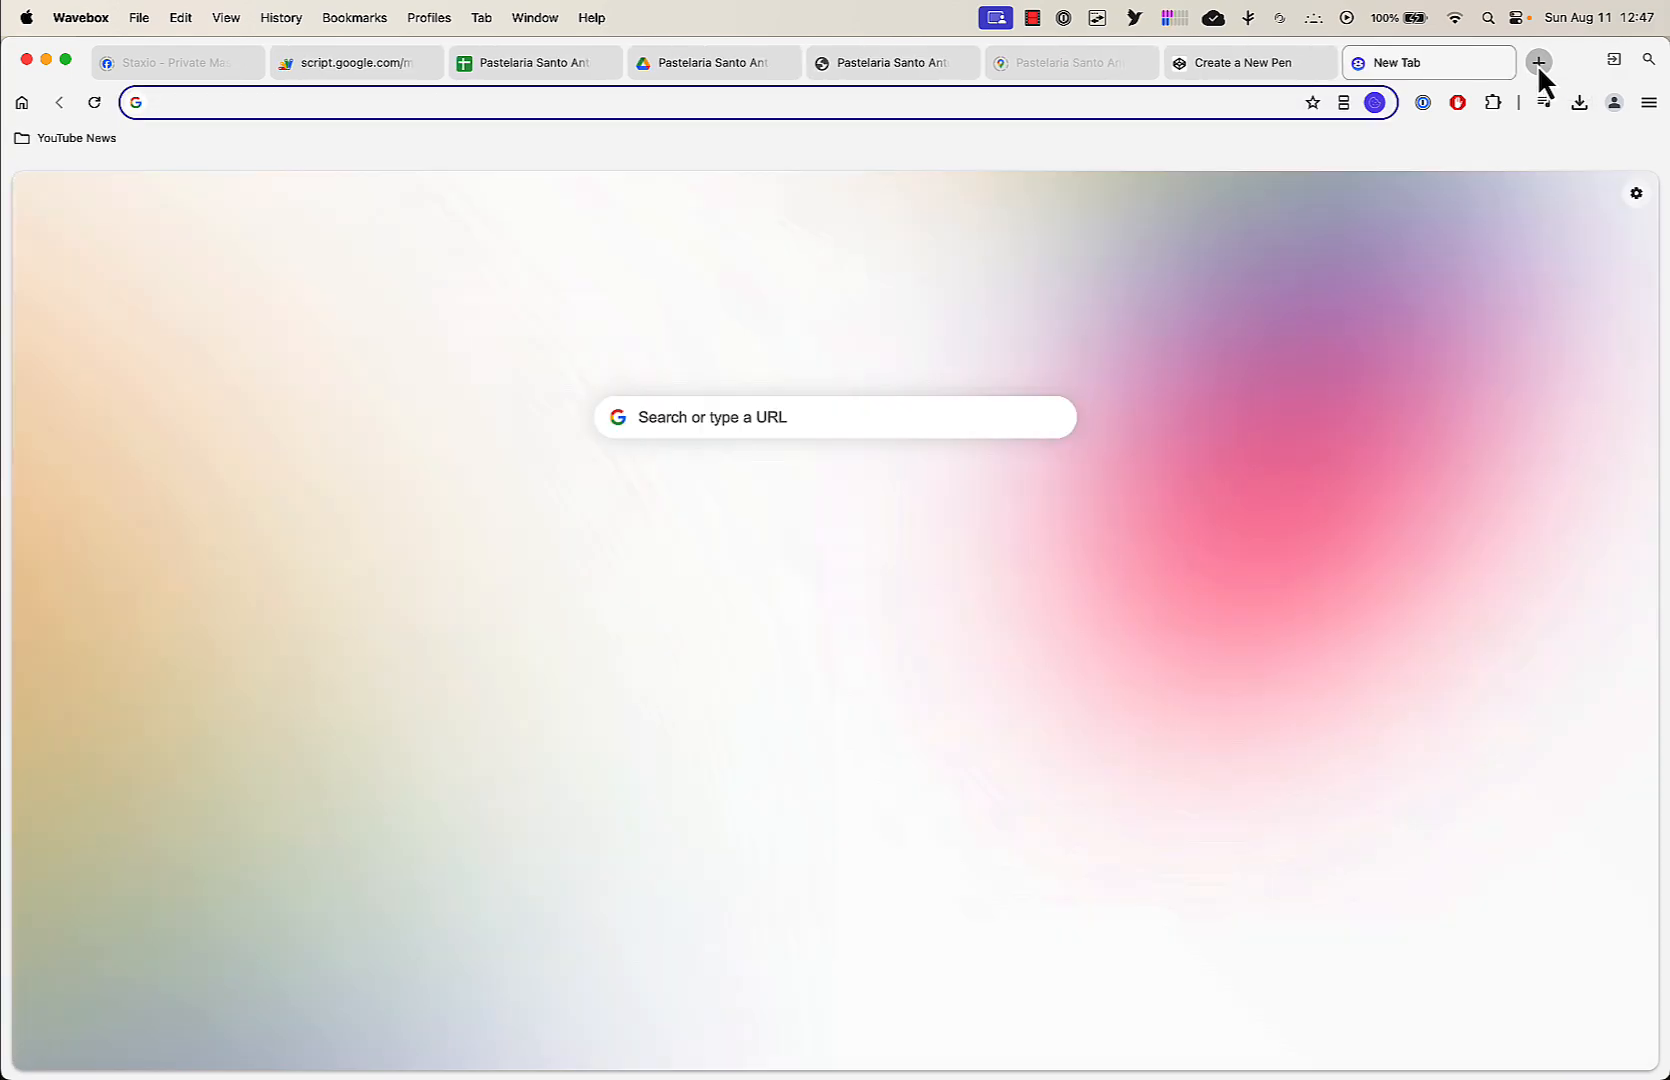
{"action": "type", "text": "sites."}
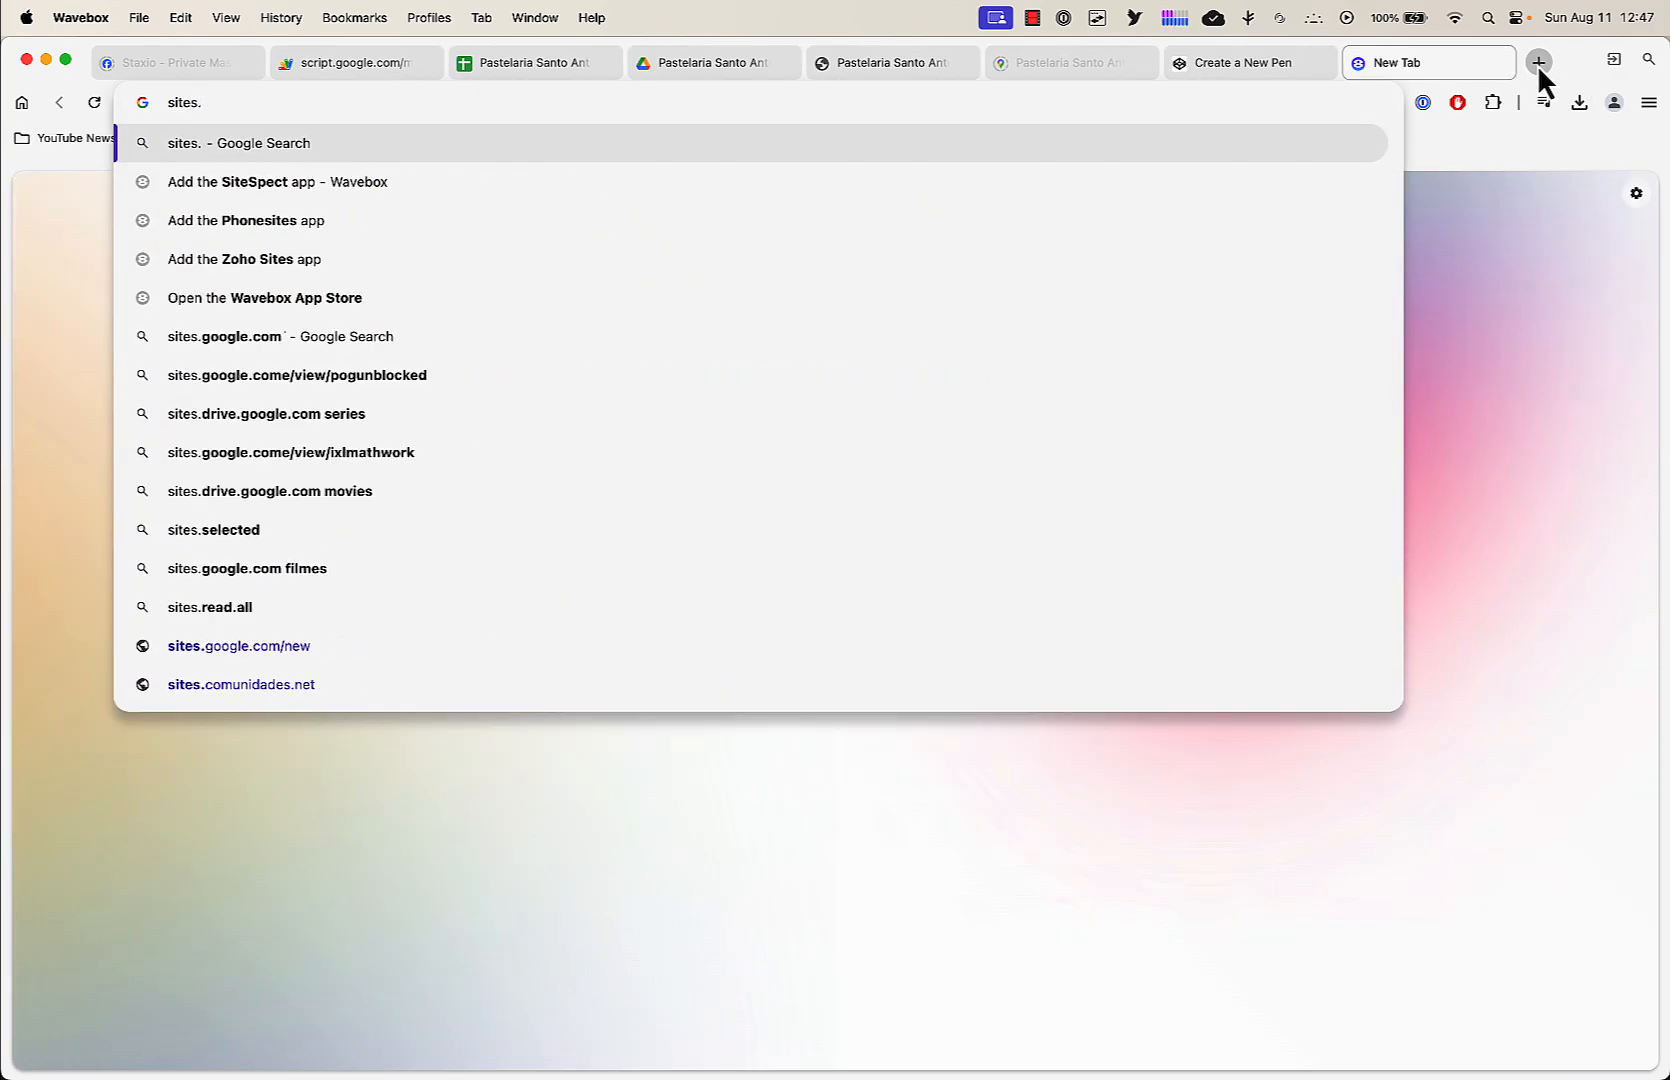
{"action": "type", "text": "goo"}
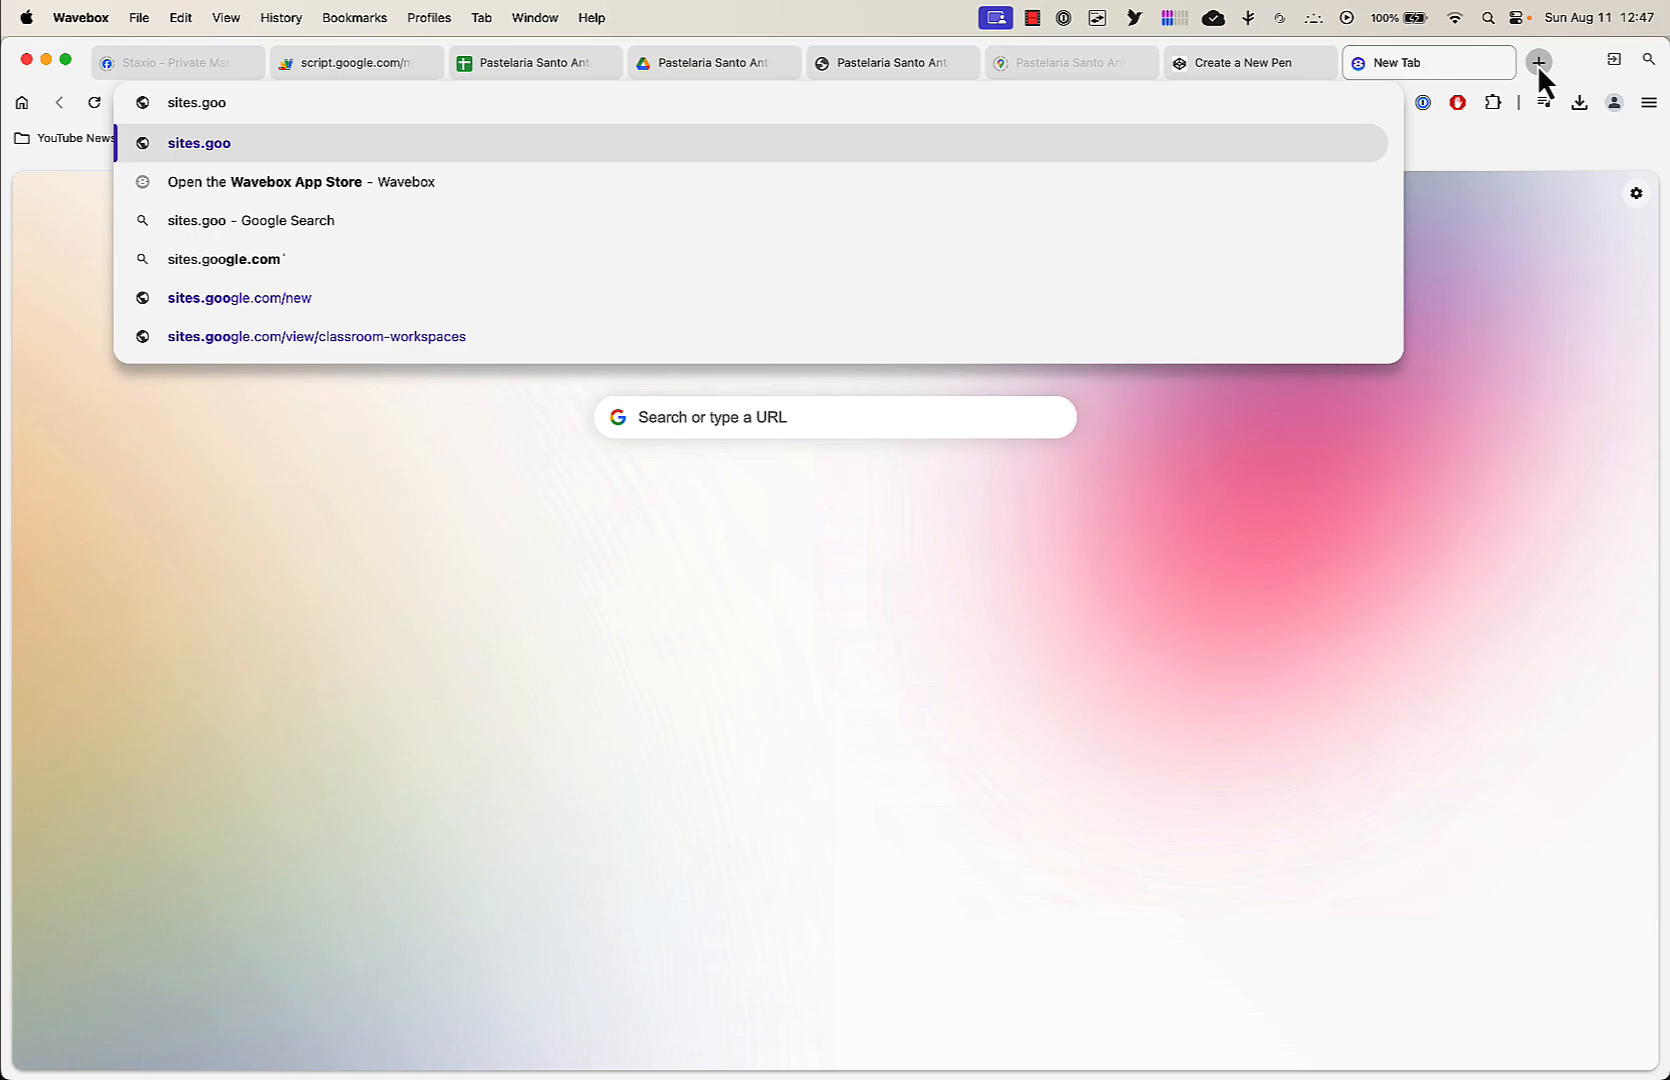
{"action": "key", "text": "Down"}
{"action": "key", "text": "Down"}
{"action": "key", "text": "Down"}
{"action": "key", "text": "Down"}
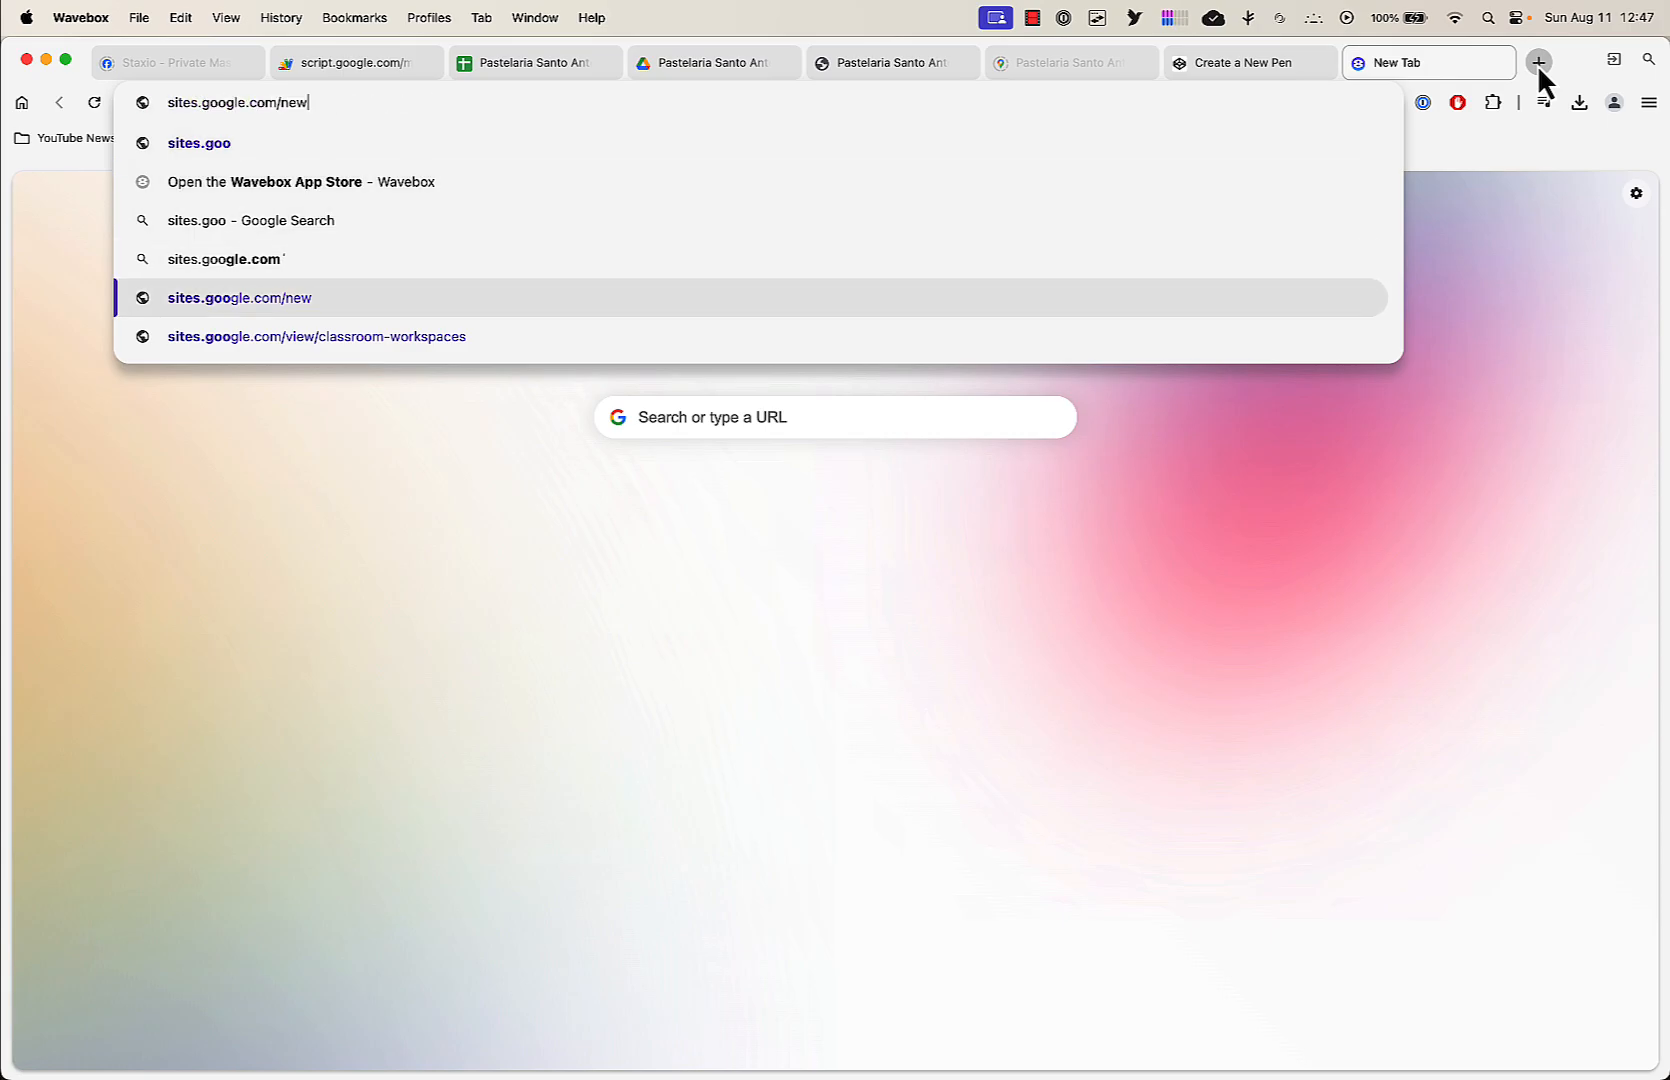
{"action": "key", "text": "Return"}
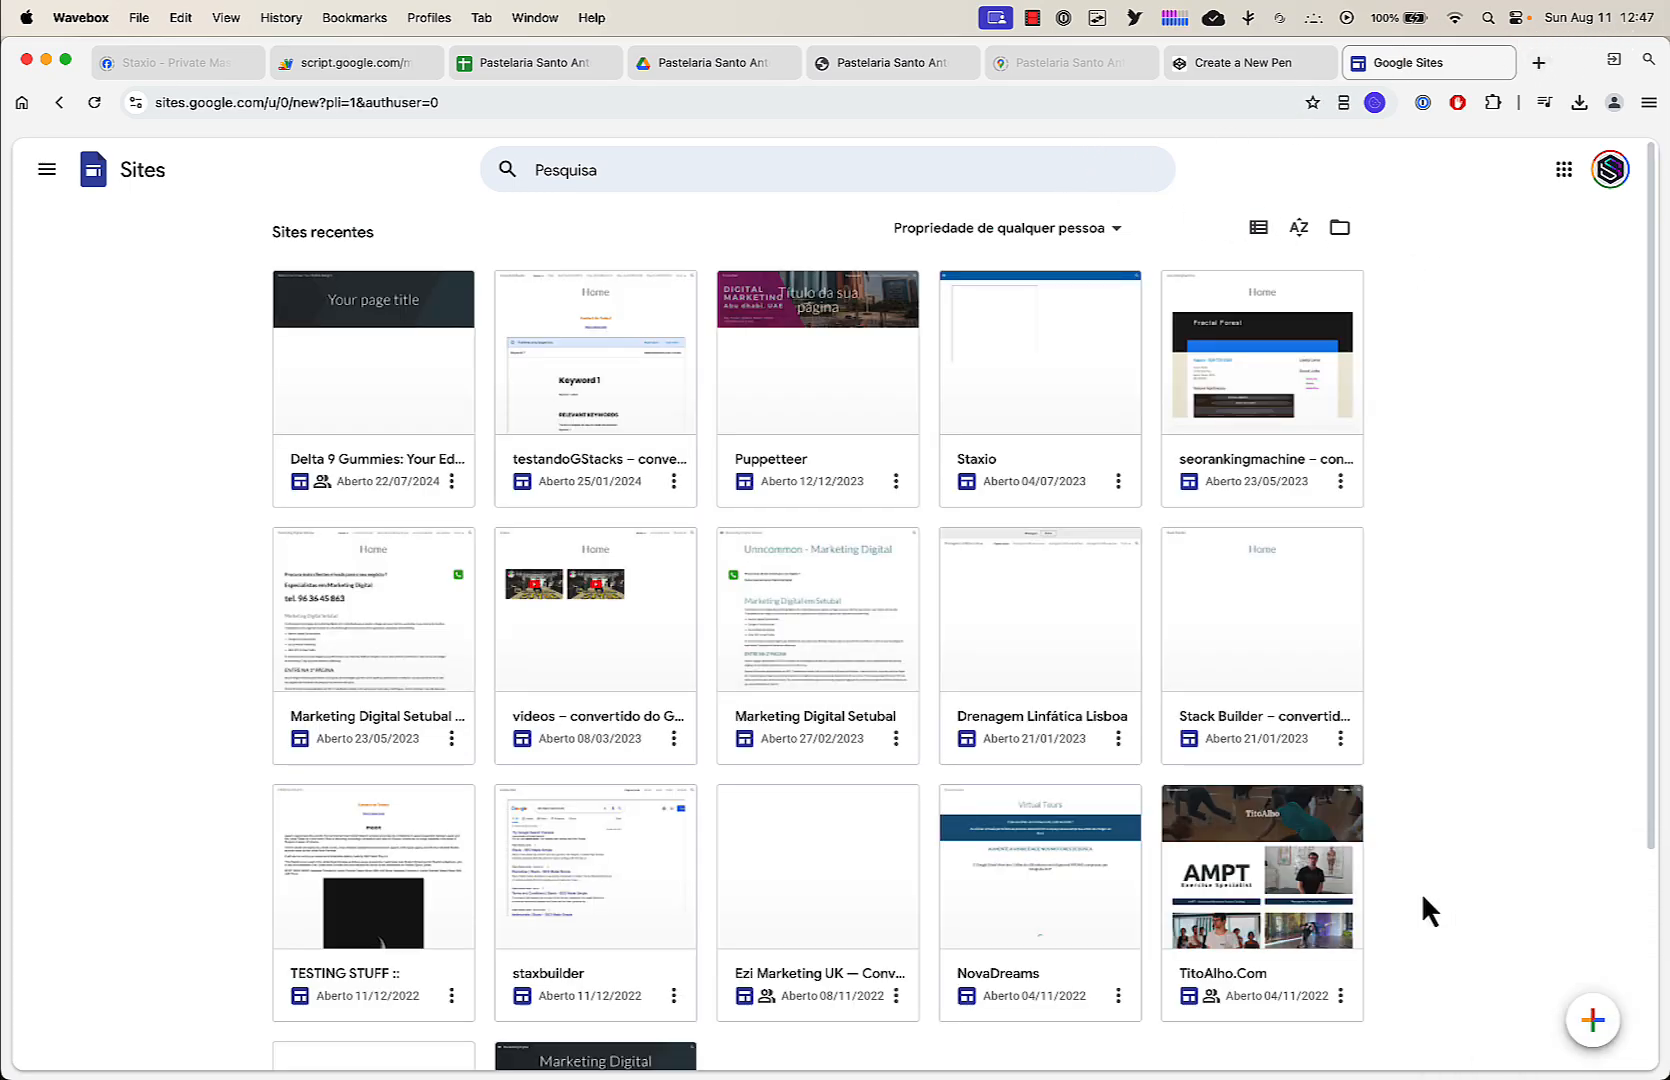
Create a blank Google Site and delete its default page title and header section
{"action": "left_click", "coordinate": [1585, 1018]}
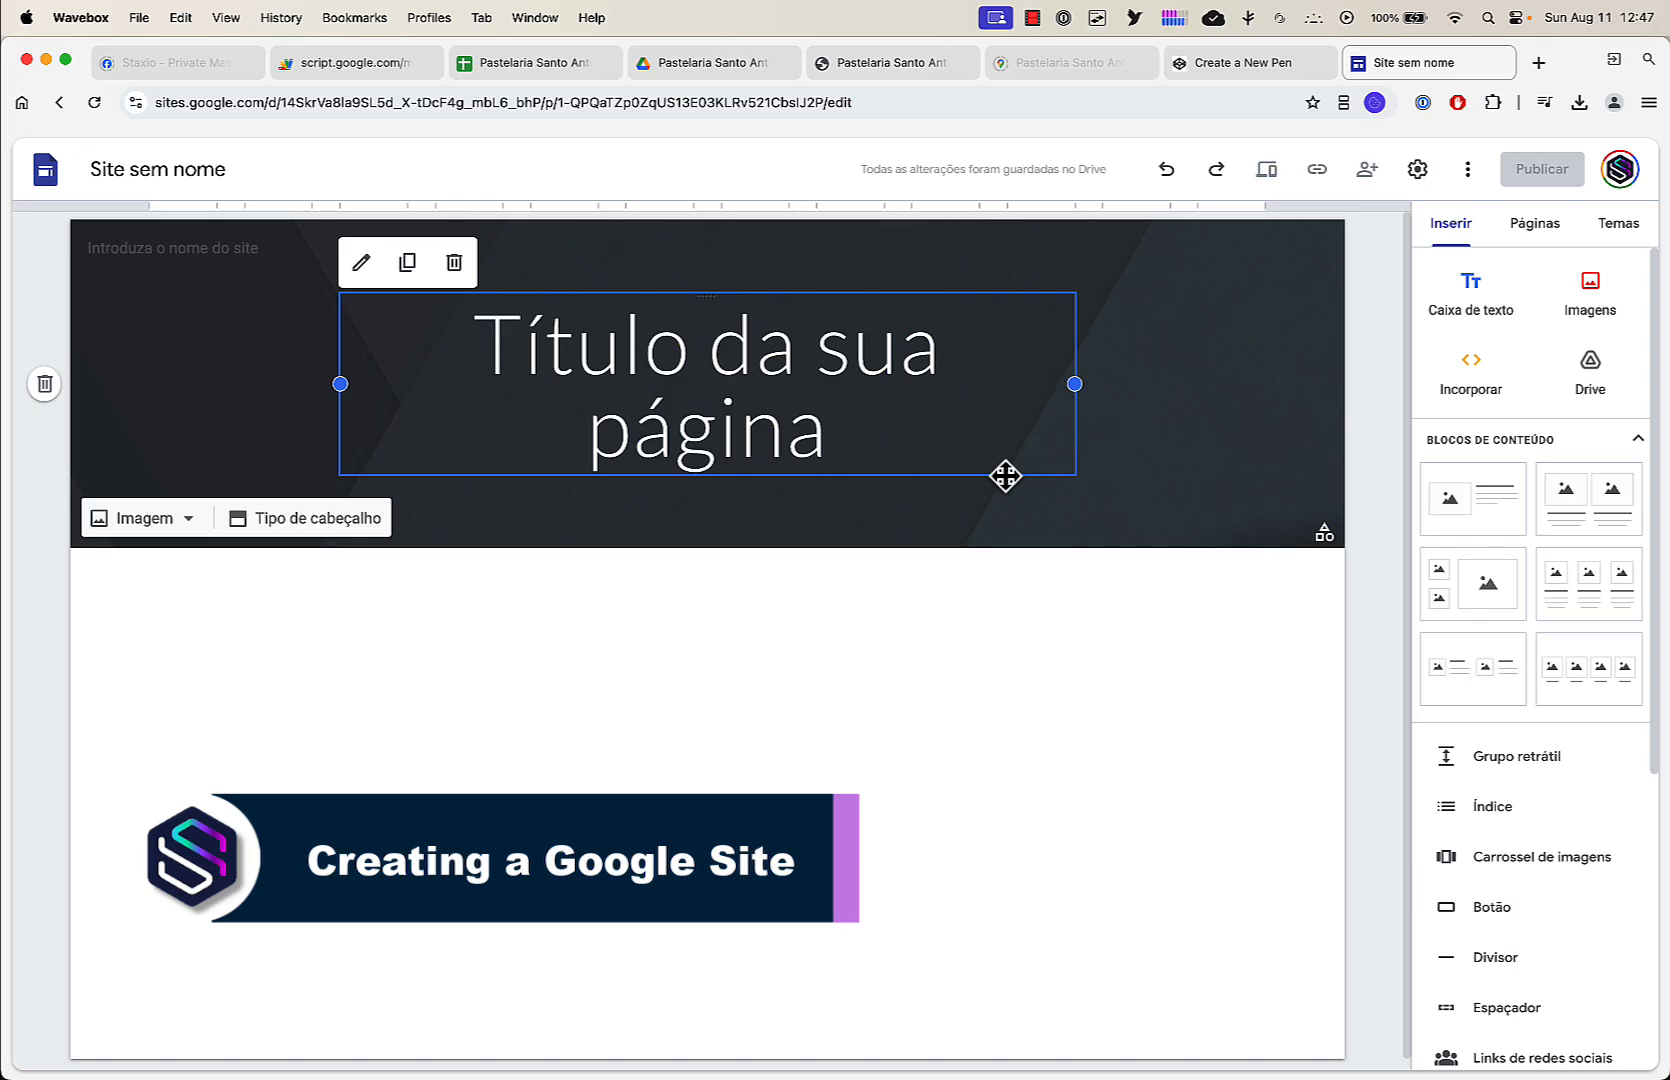
{"action": "left_click", "coordinate": [454, 263]}
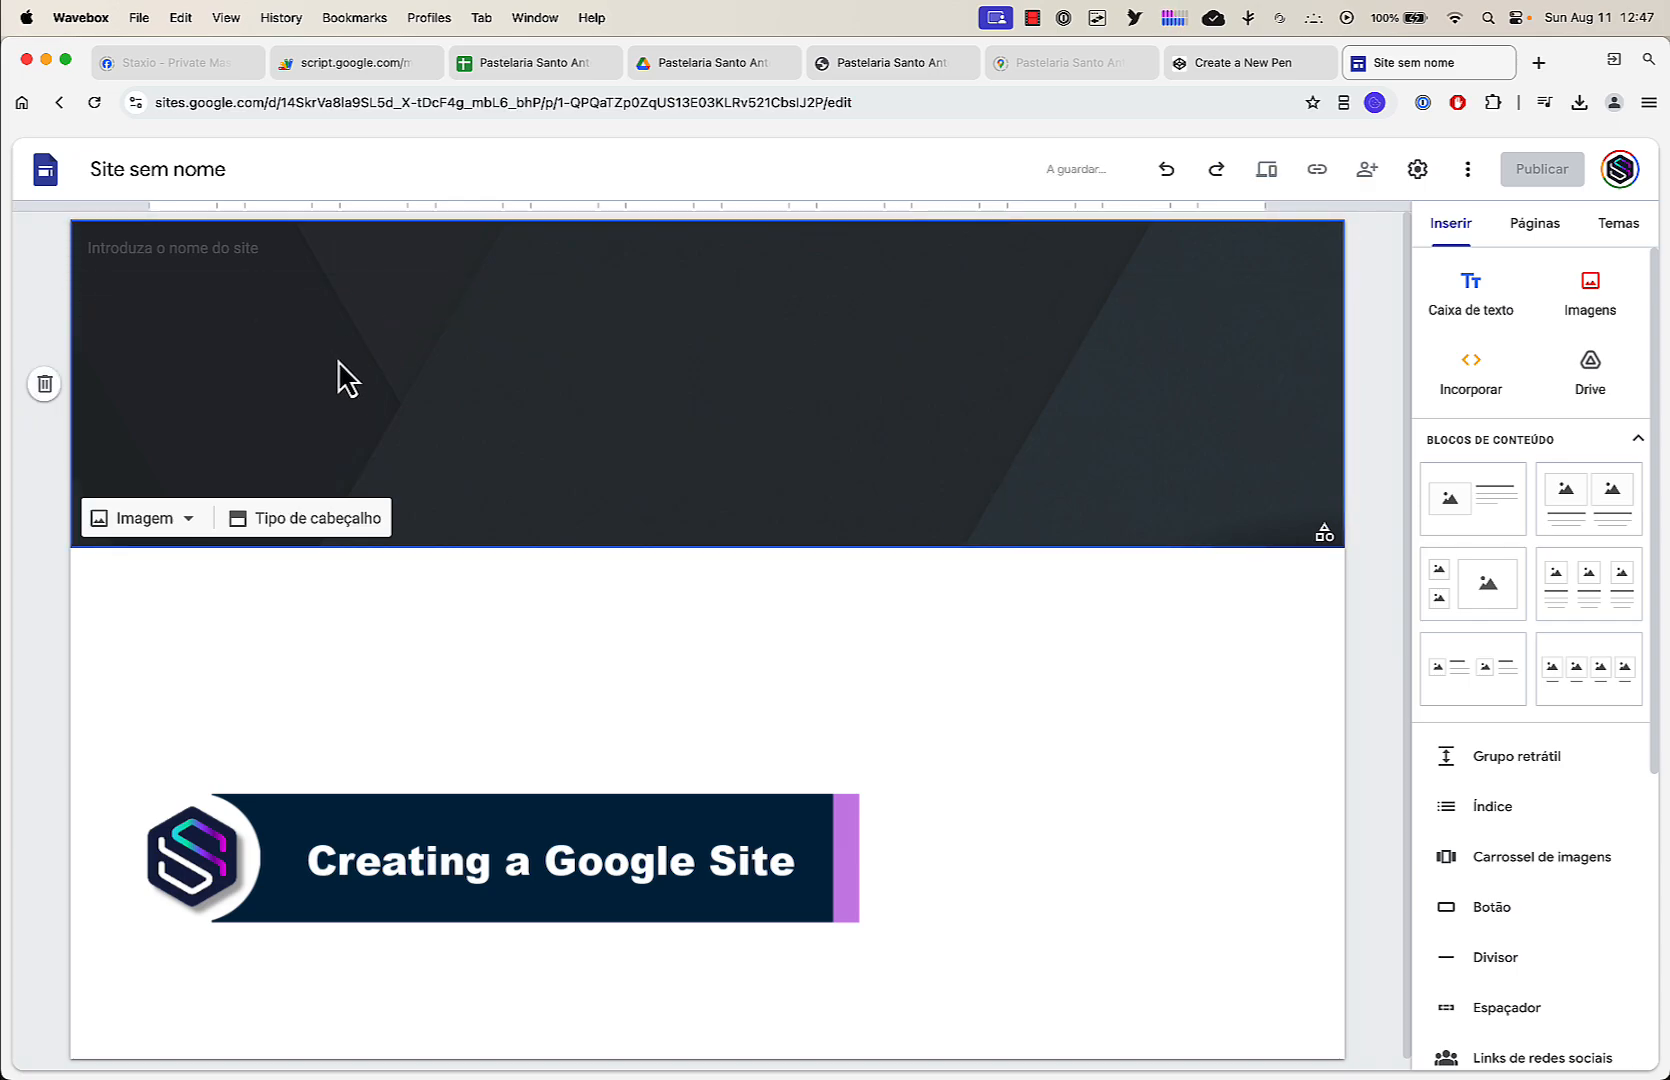
{"action": "left_click", "coordinate": [50, 391]}
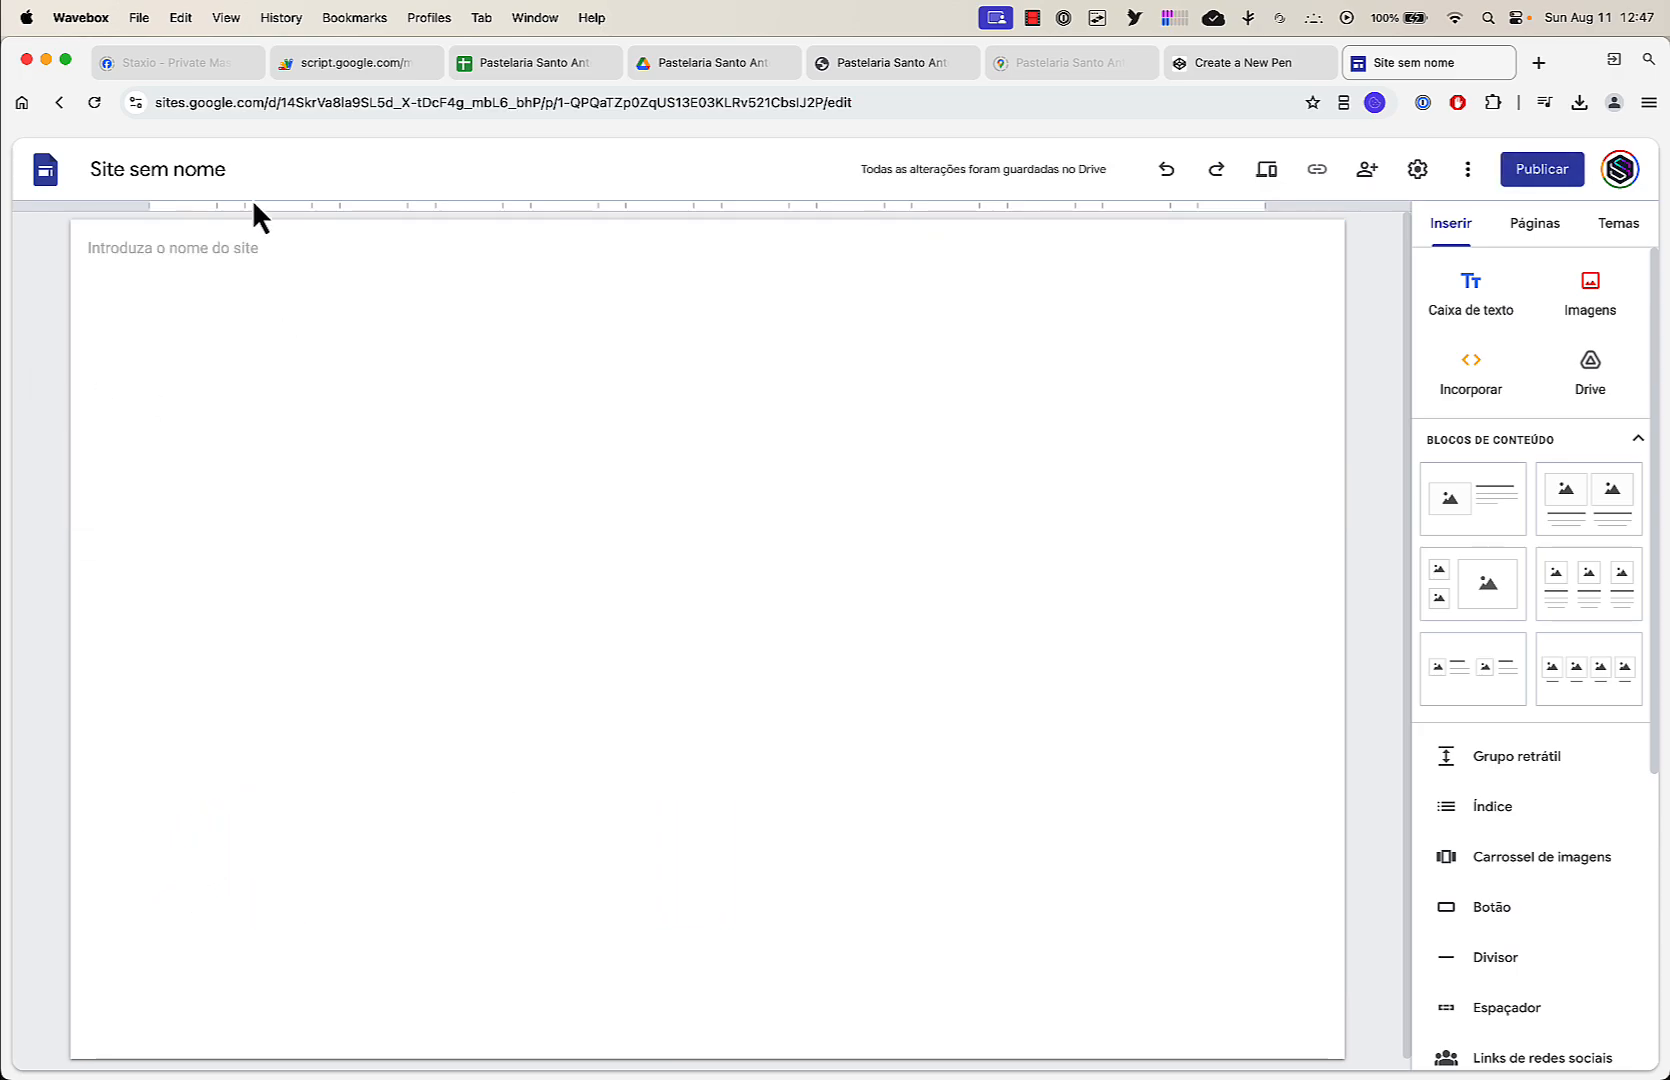
Name the site "Pastelaria Santo António do Bairro", copying the business name from the project spreadsheet
{"action": "left_click", "coordinate": [201, 169]}
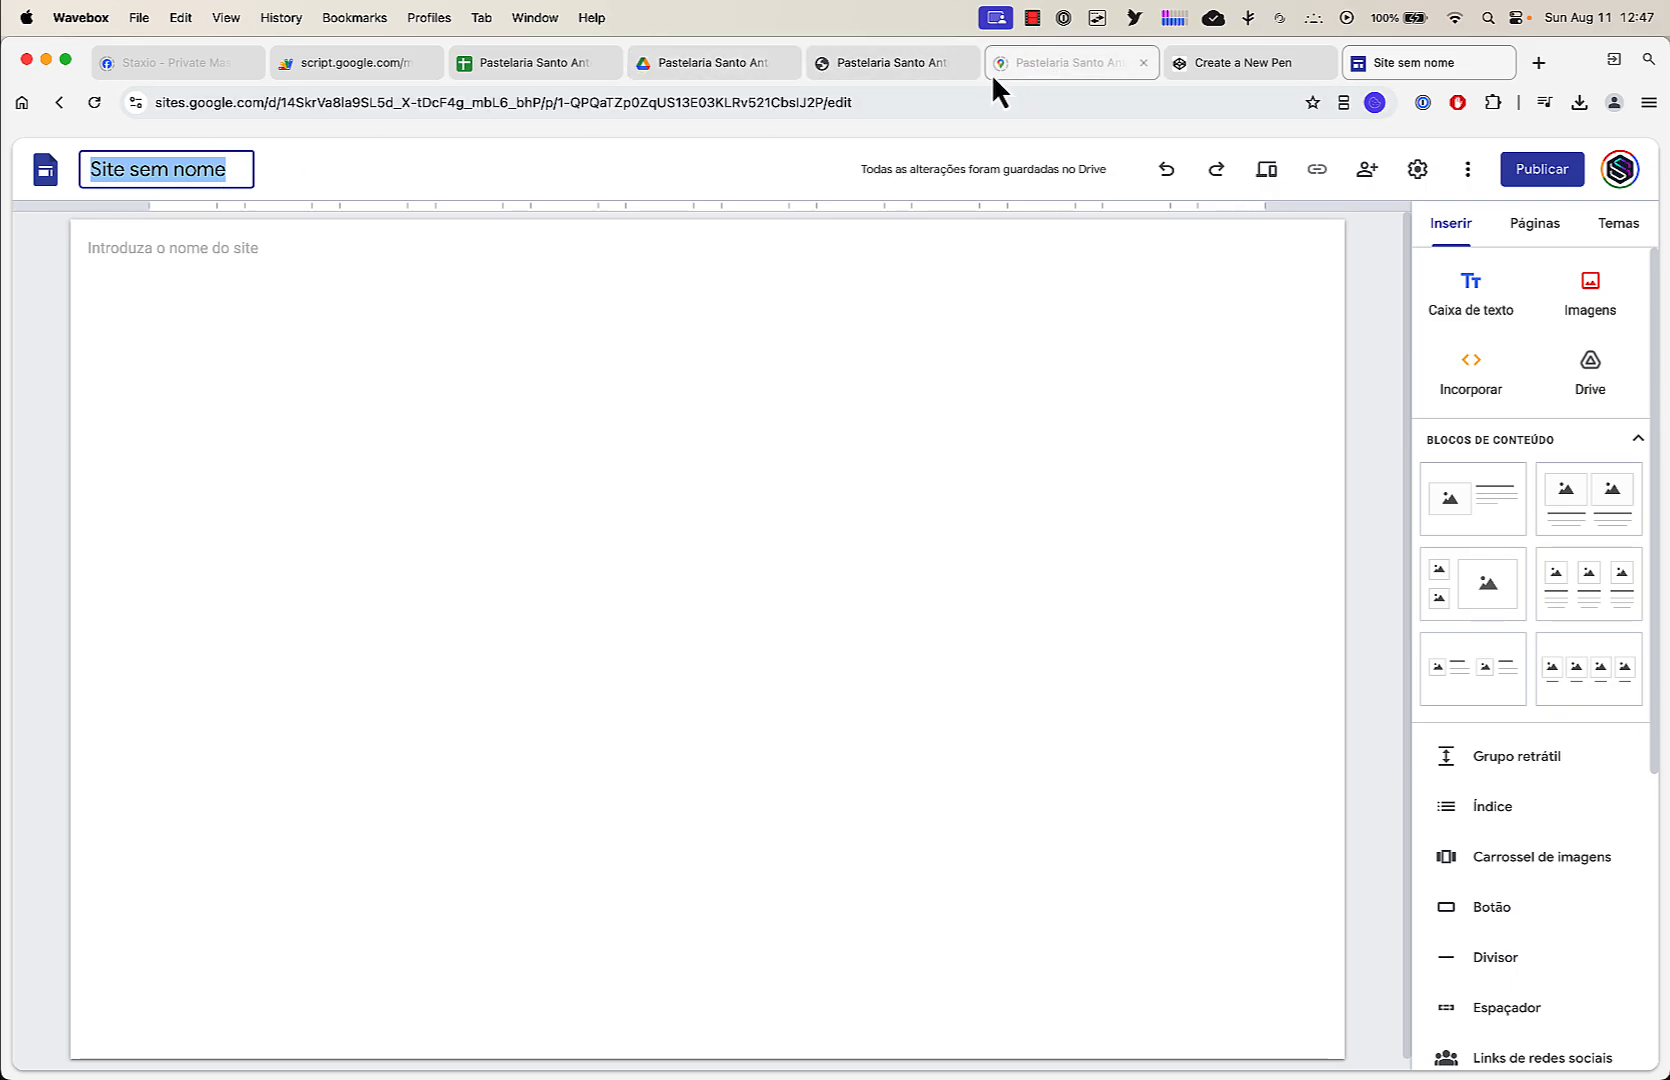
{"action": "left_click", "coordinate": [545, 60]}
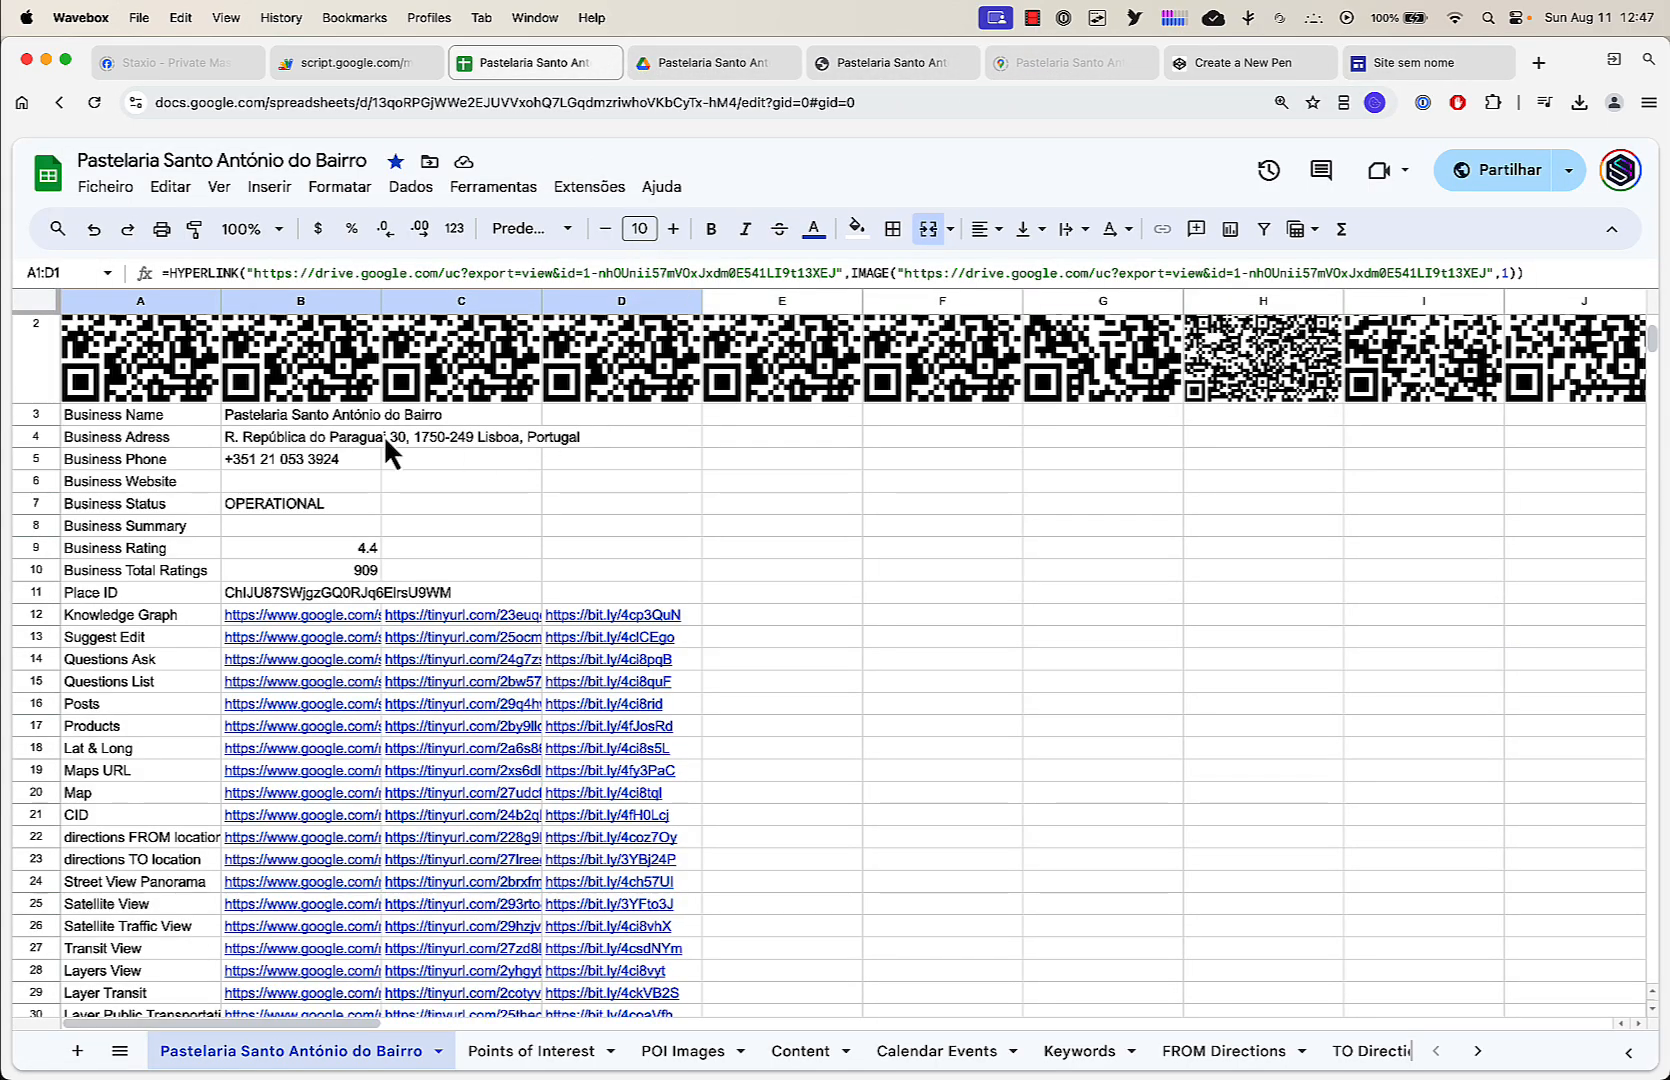
{"action": "left_click", "coordinate": [294, 416]}
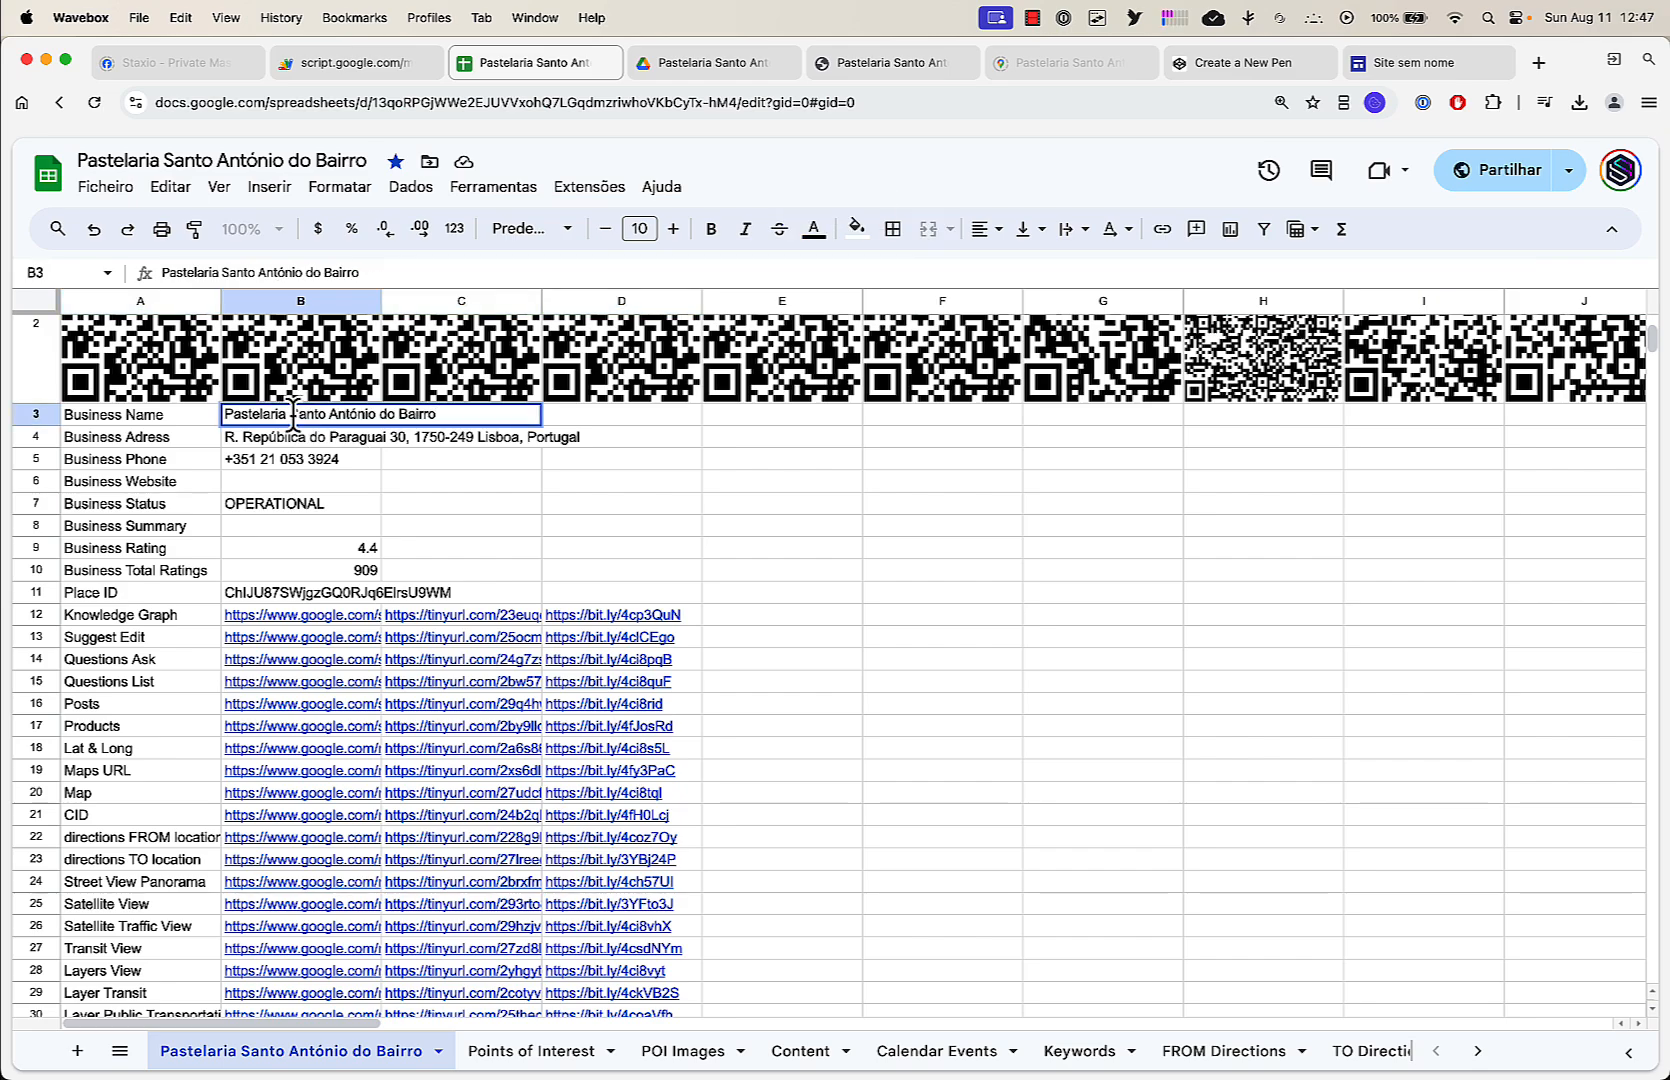
{"action": "key", "text": "super+a"}
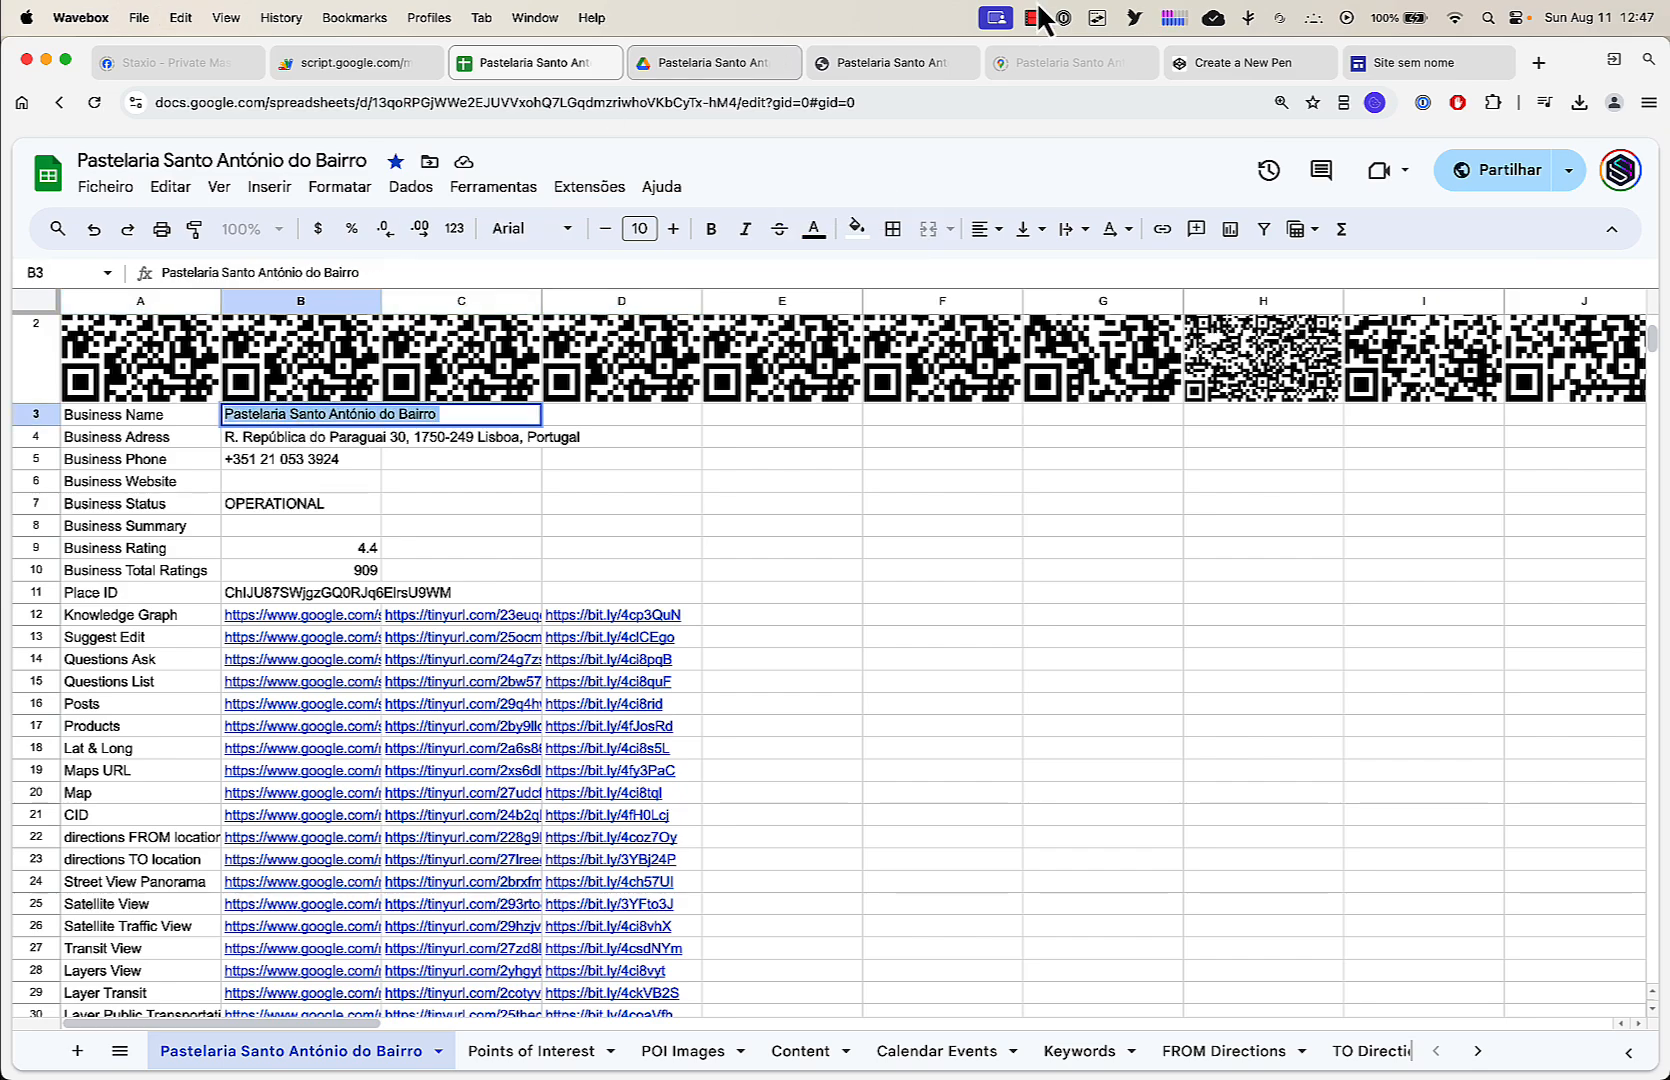
{"action": "key", "text": "super+c"}
{"action": "left_click", "coordinate": [1429, 57]}
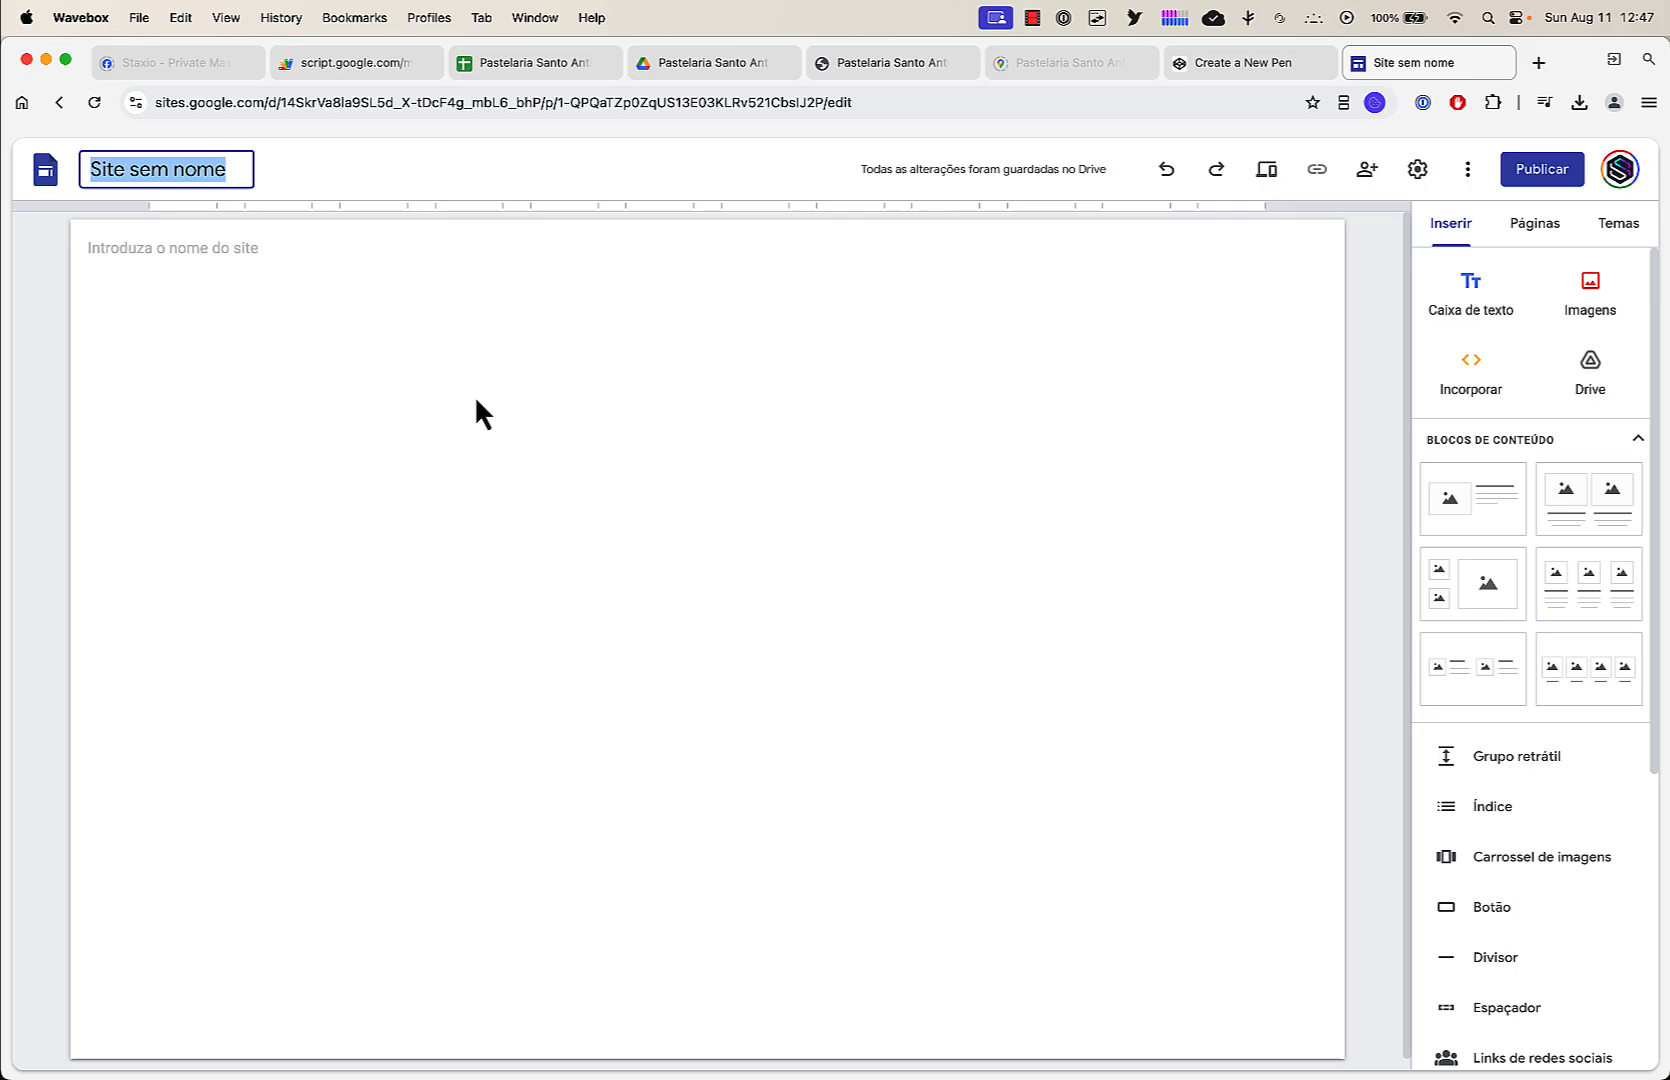
{"action": "key", "text": "super+v"}
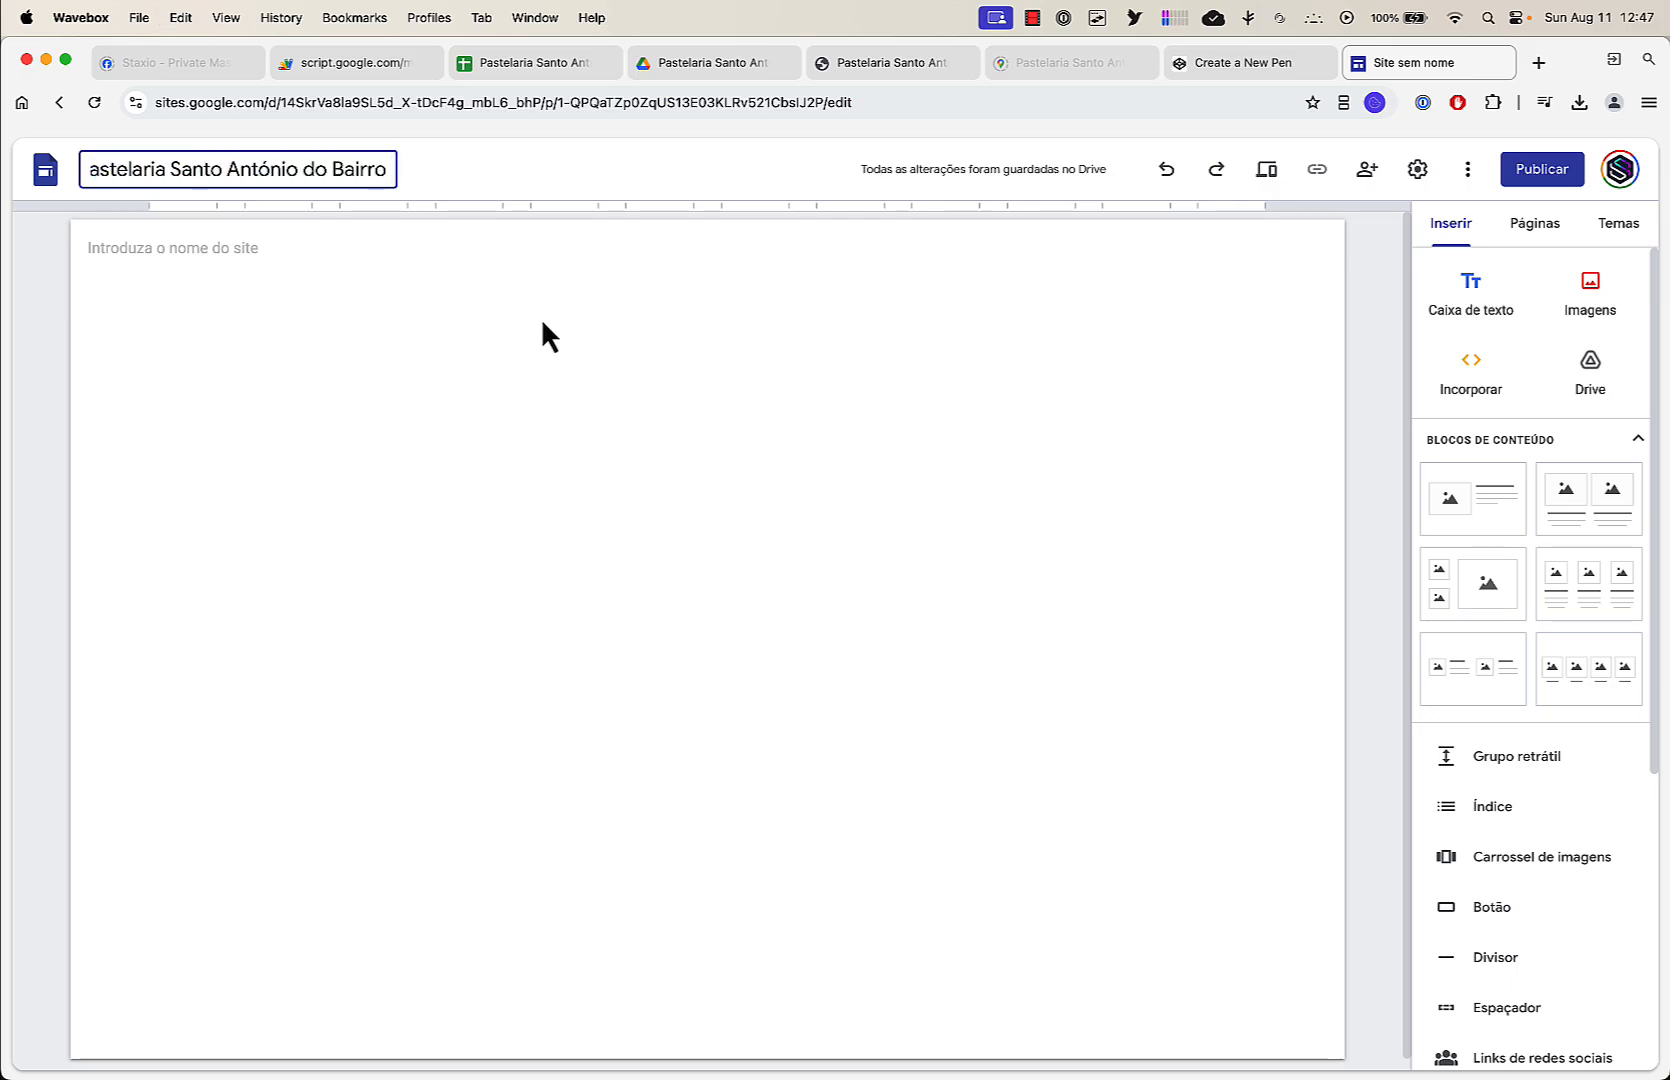
{"action": "key", "text": "Return"}
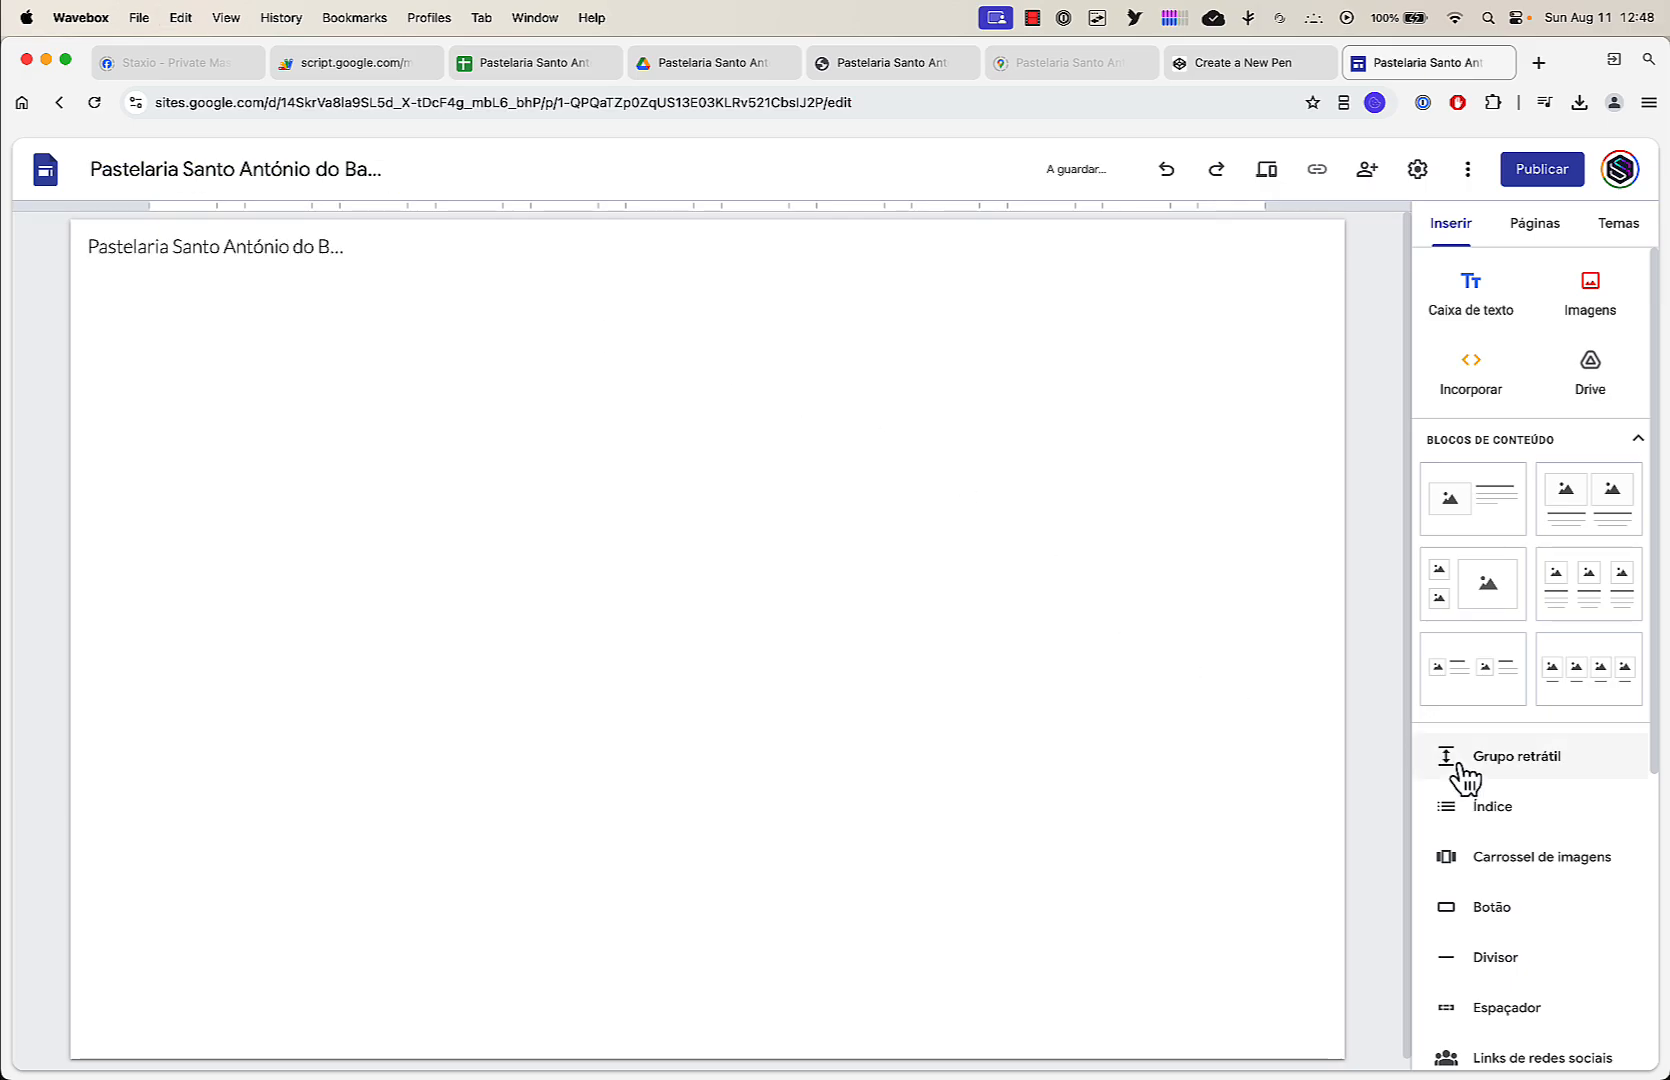
Begin a code embed on the site and copy the complete HTML source of the downloaded local page
{"action": "left_click", "coordinate": [1472, 372]}
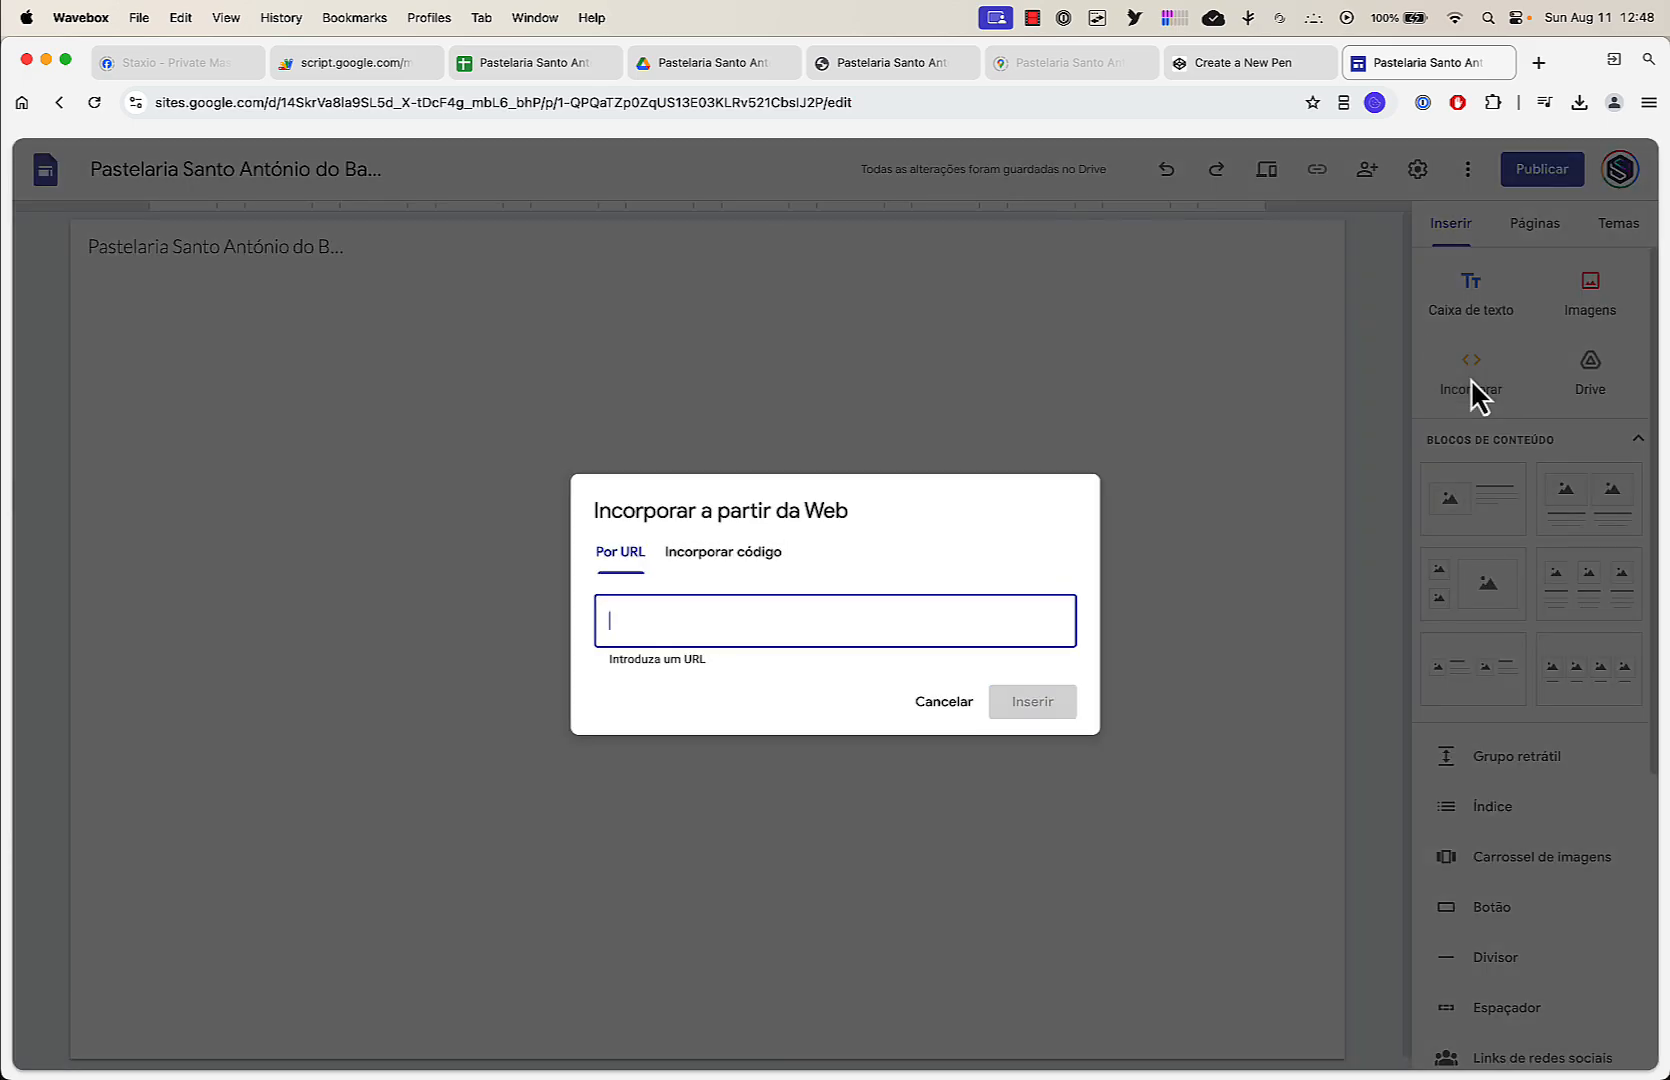
{"action": "left_click", "coordinate": [756, 556]}
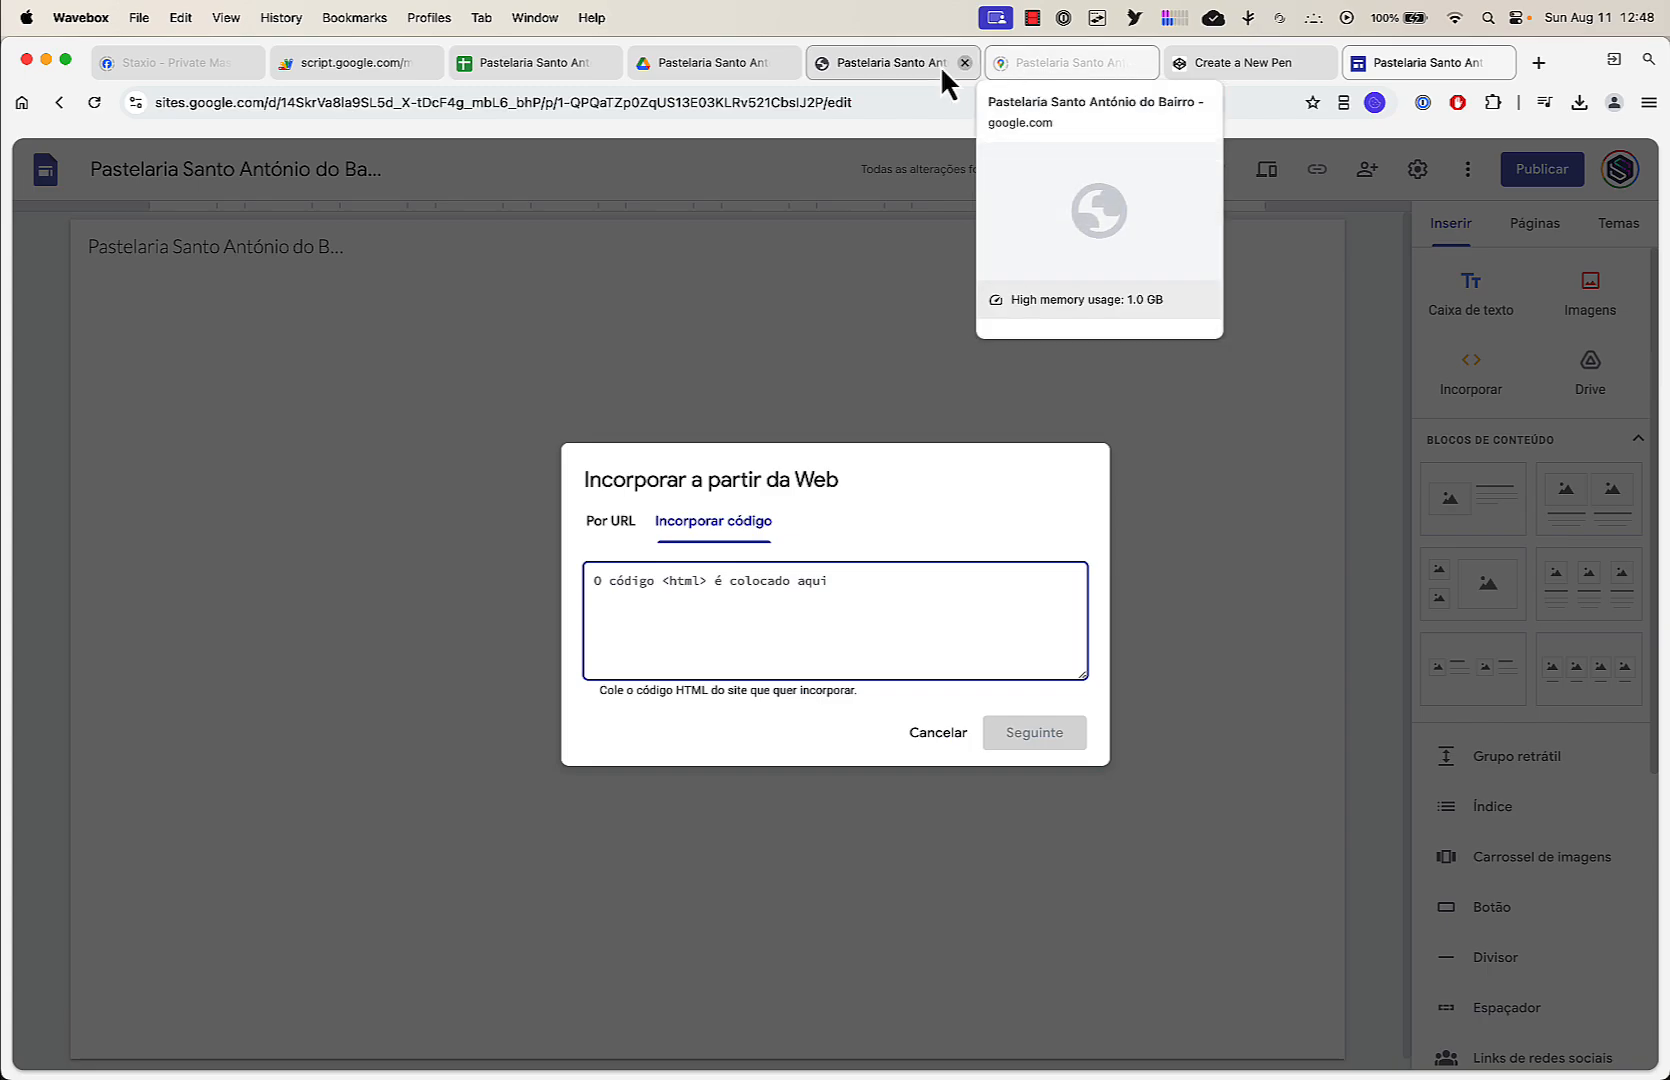
{"action": "left_click", "coordinate": [899, 68]}
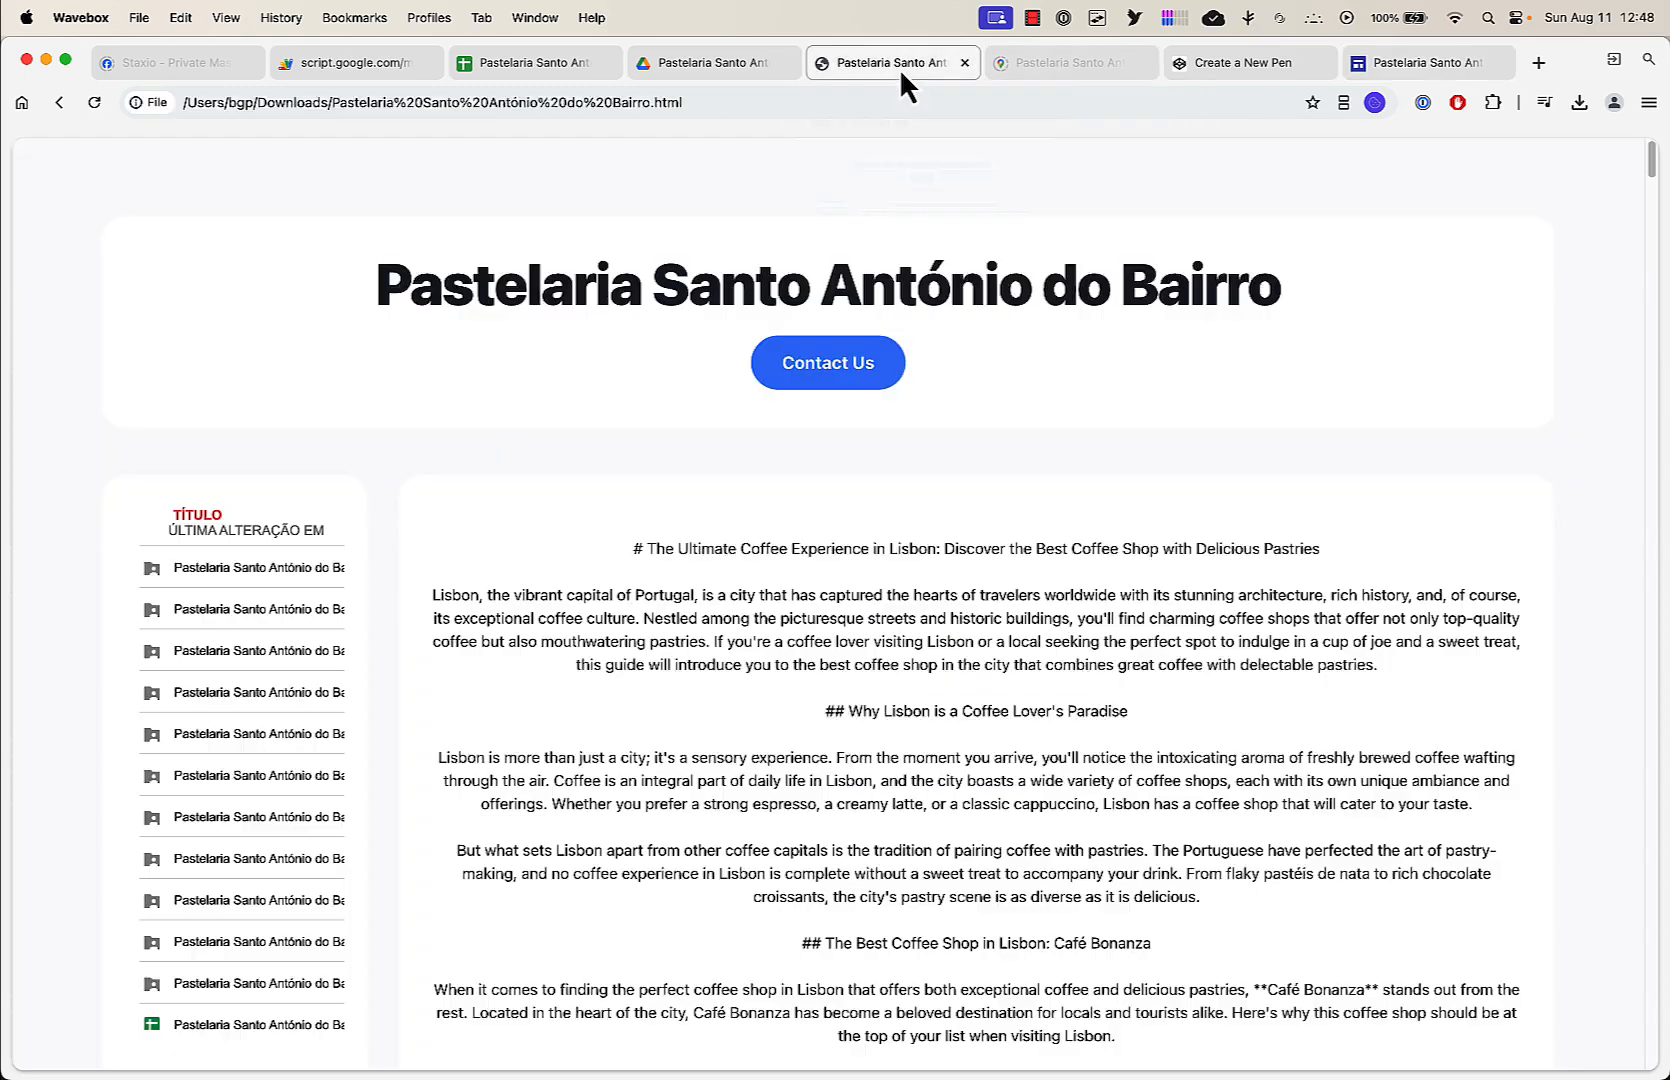
{"action": "right_click", "coordinate": [852, 190]}
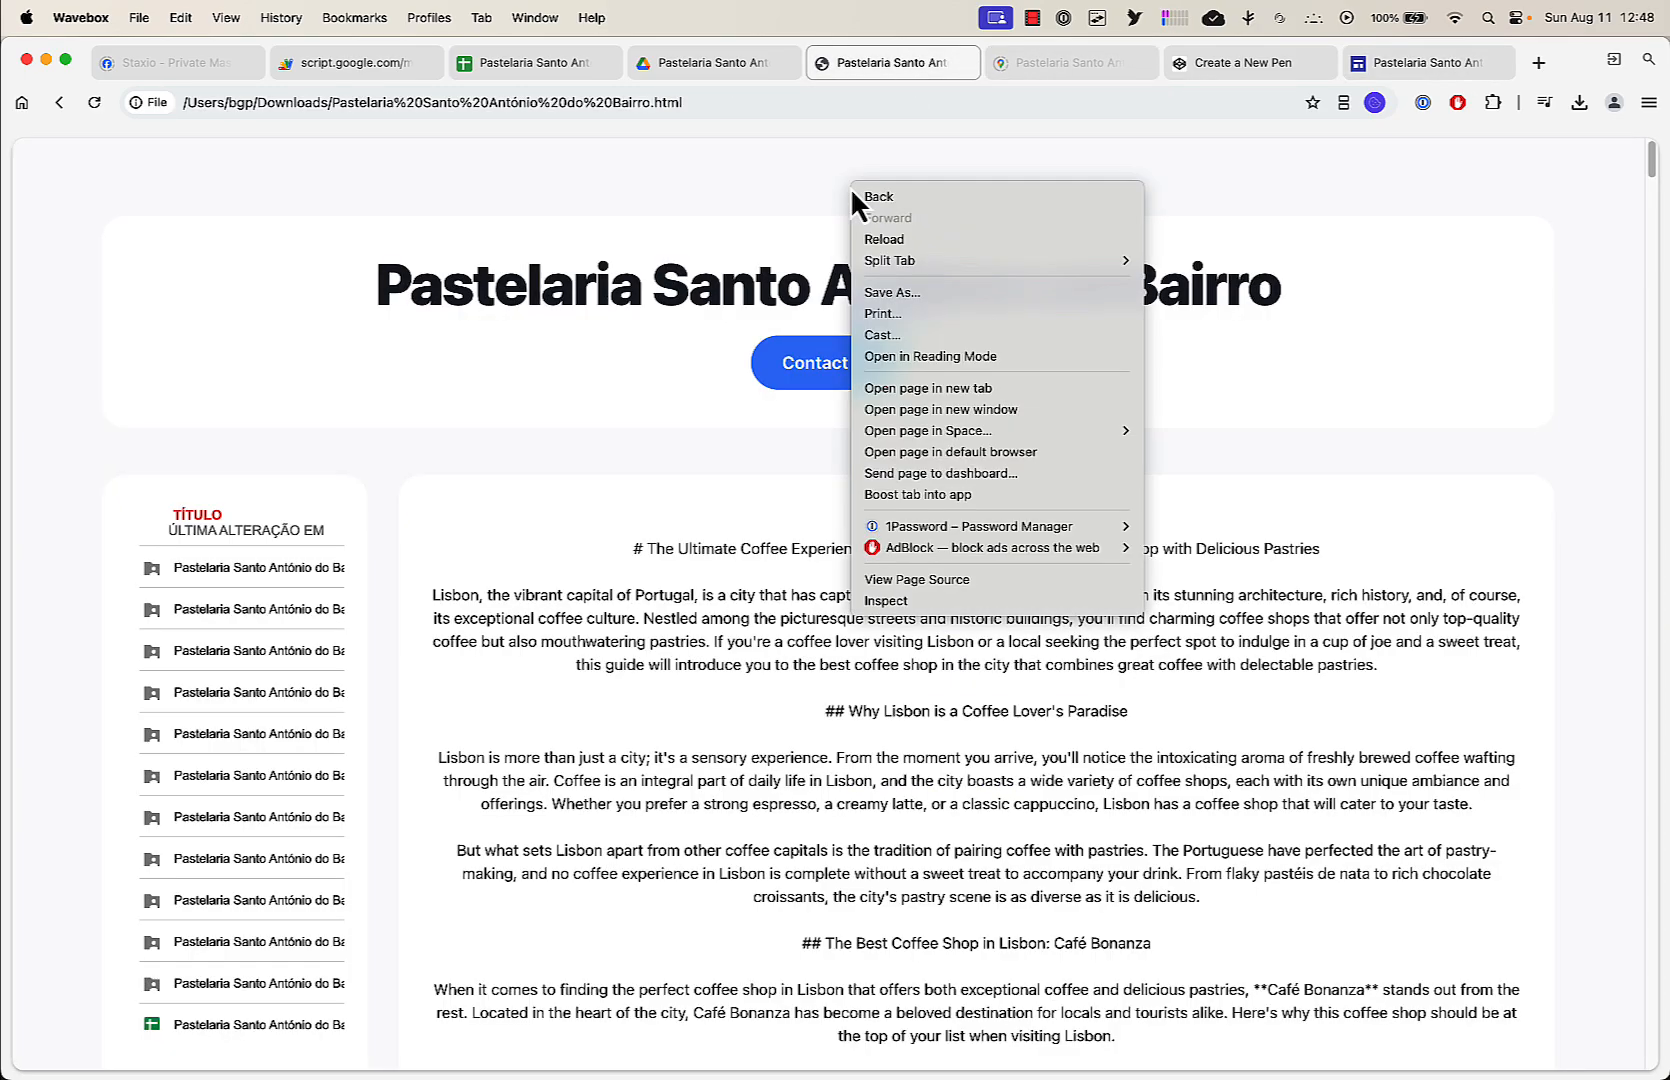
{"action": "left_click", "coordinate": [917, 581]}
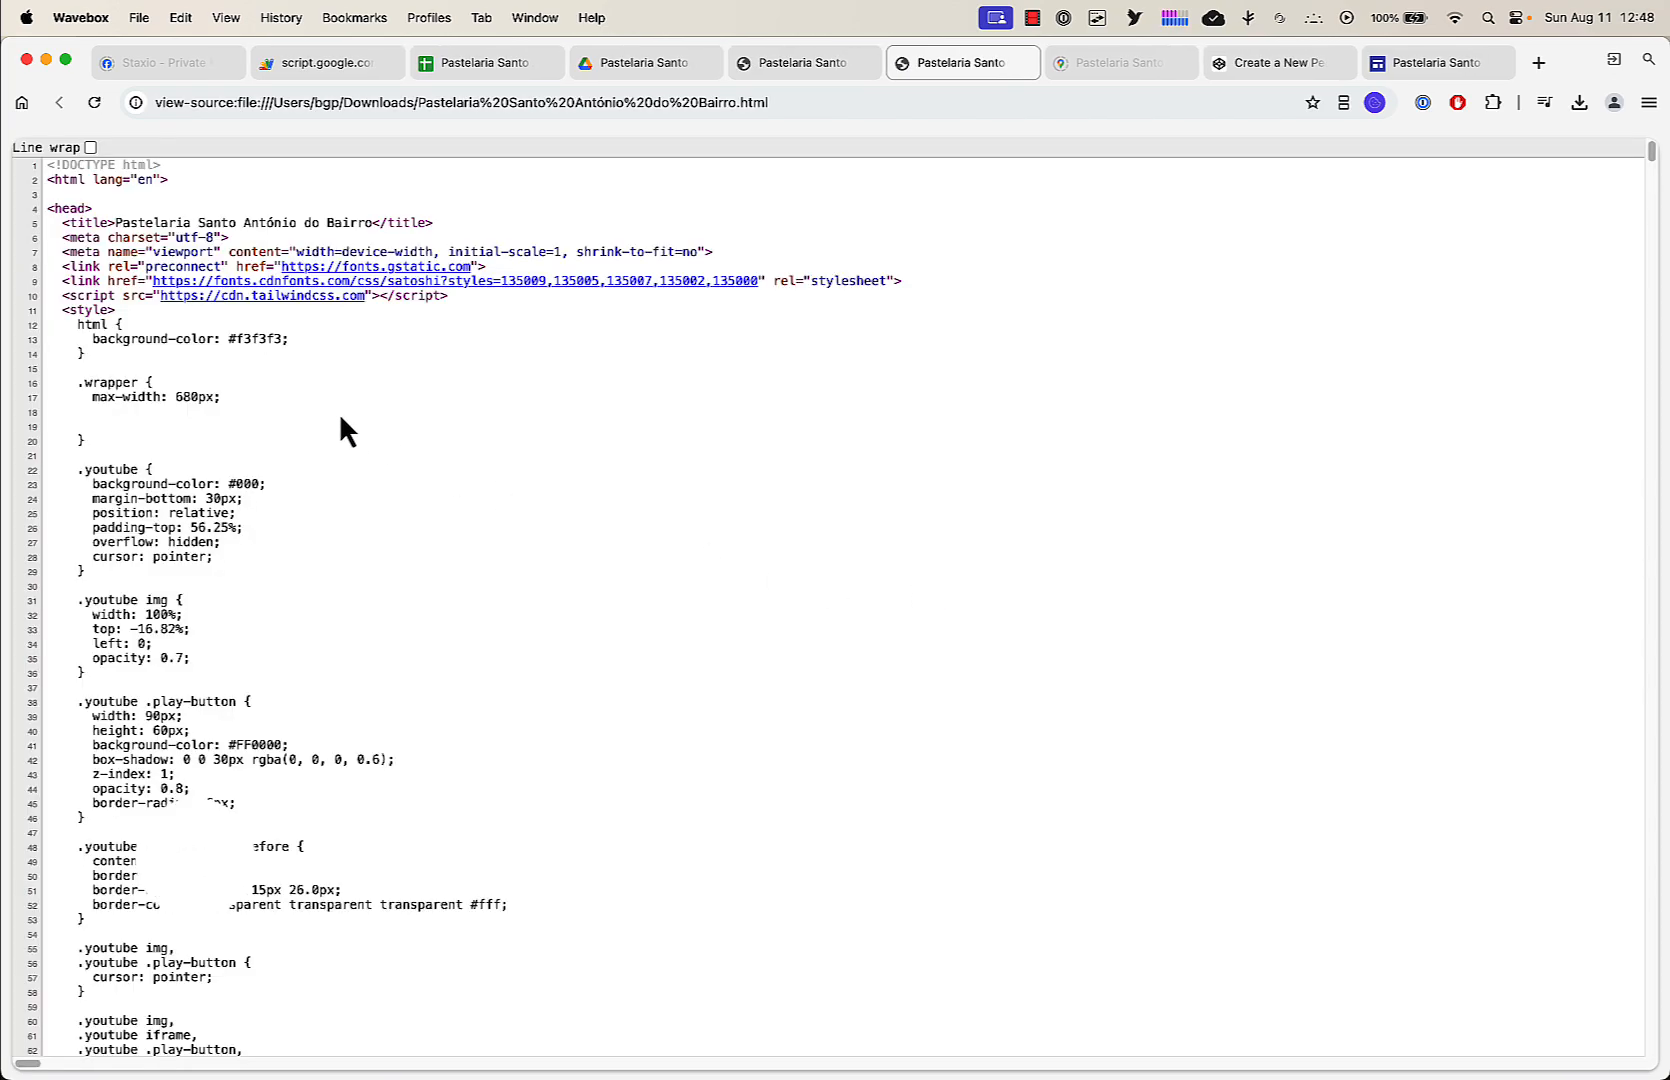
{"action": "key", "text": "super+a"}
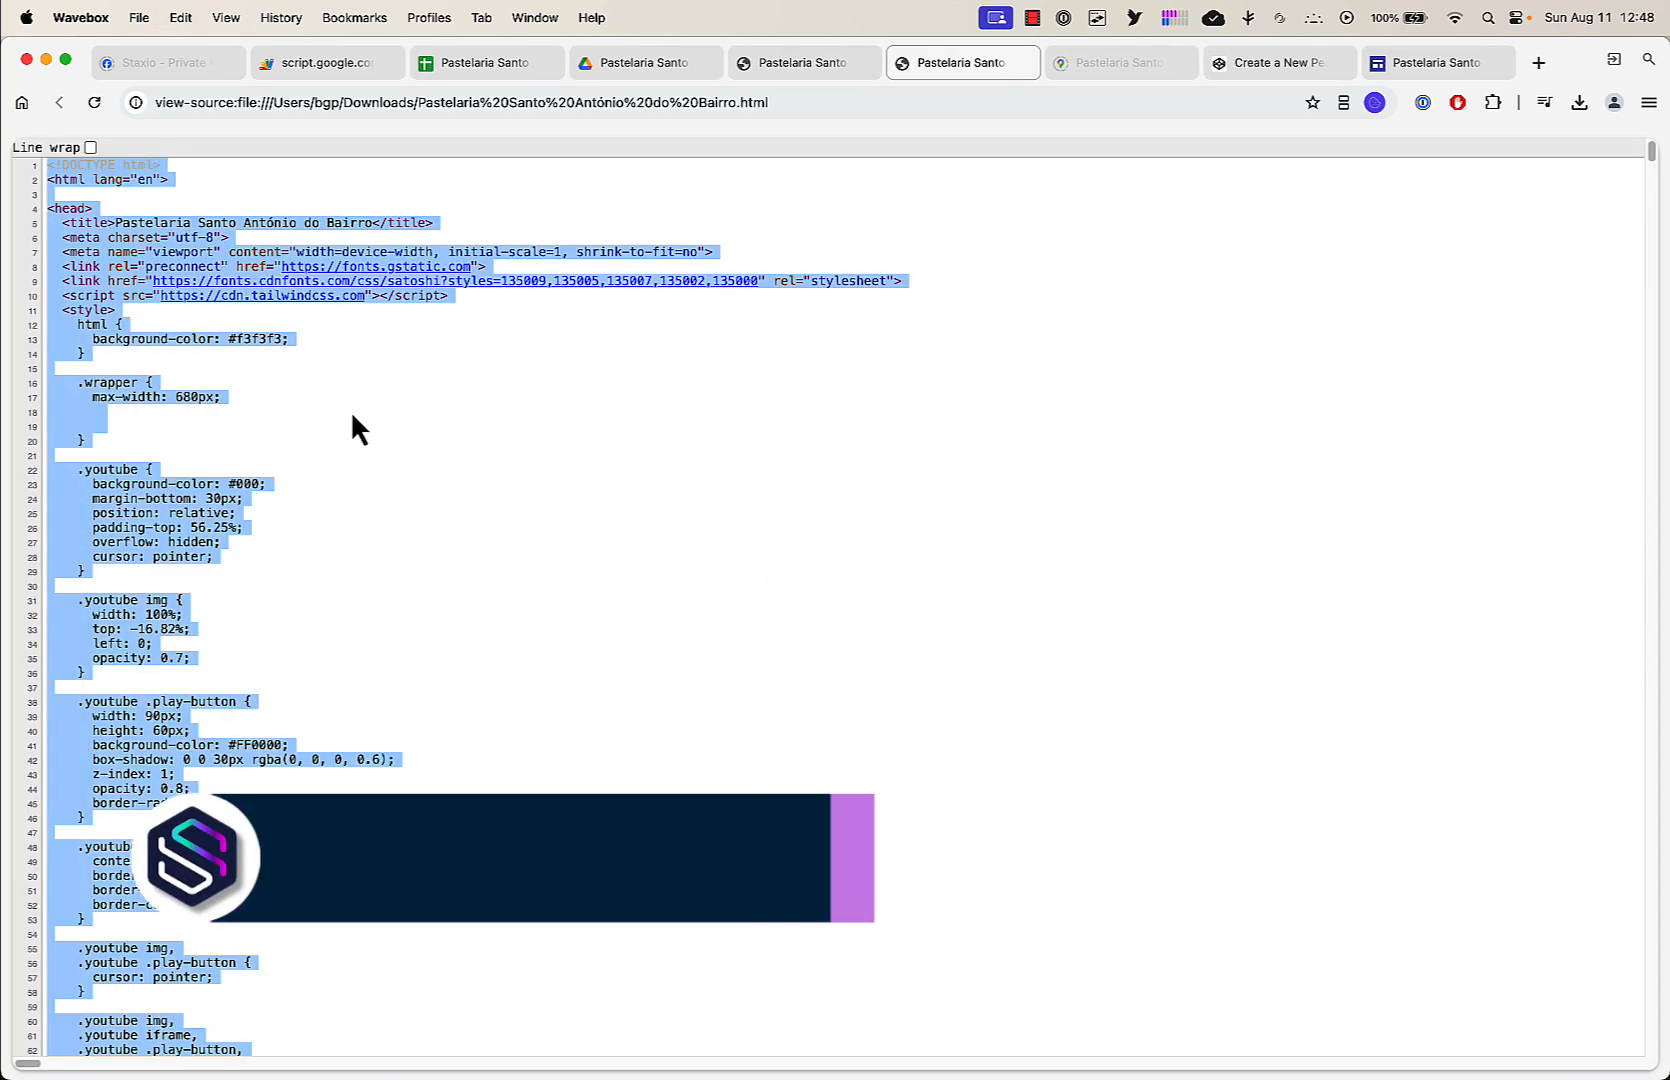
{"action": "key", "text": "super+c"}
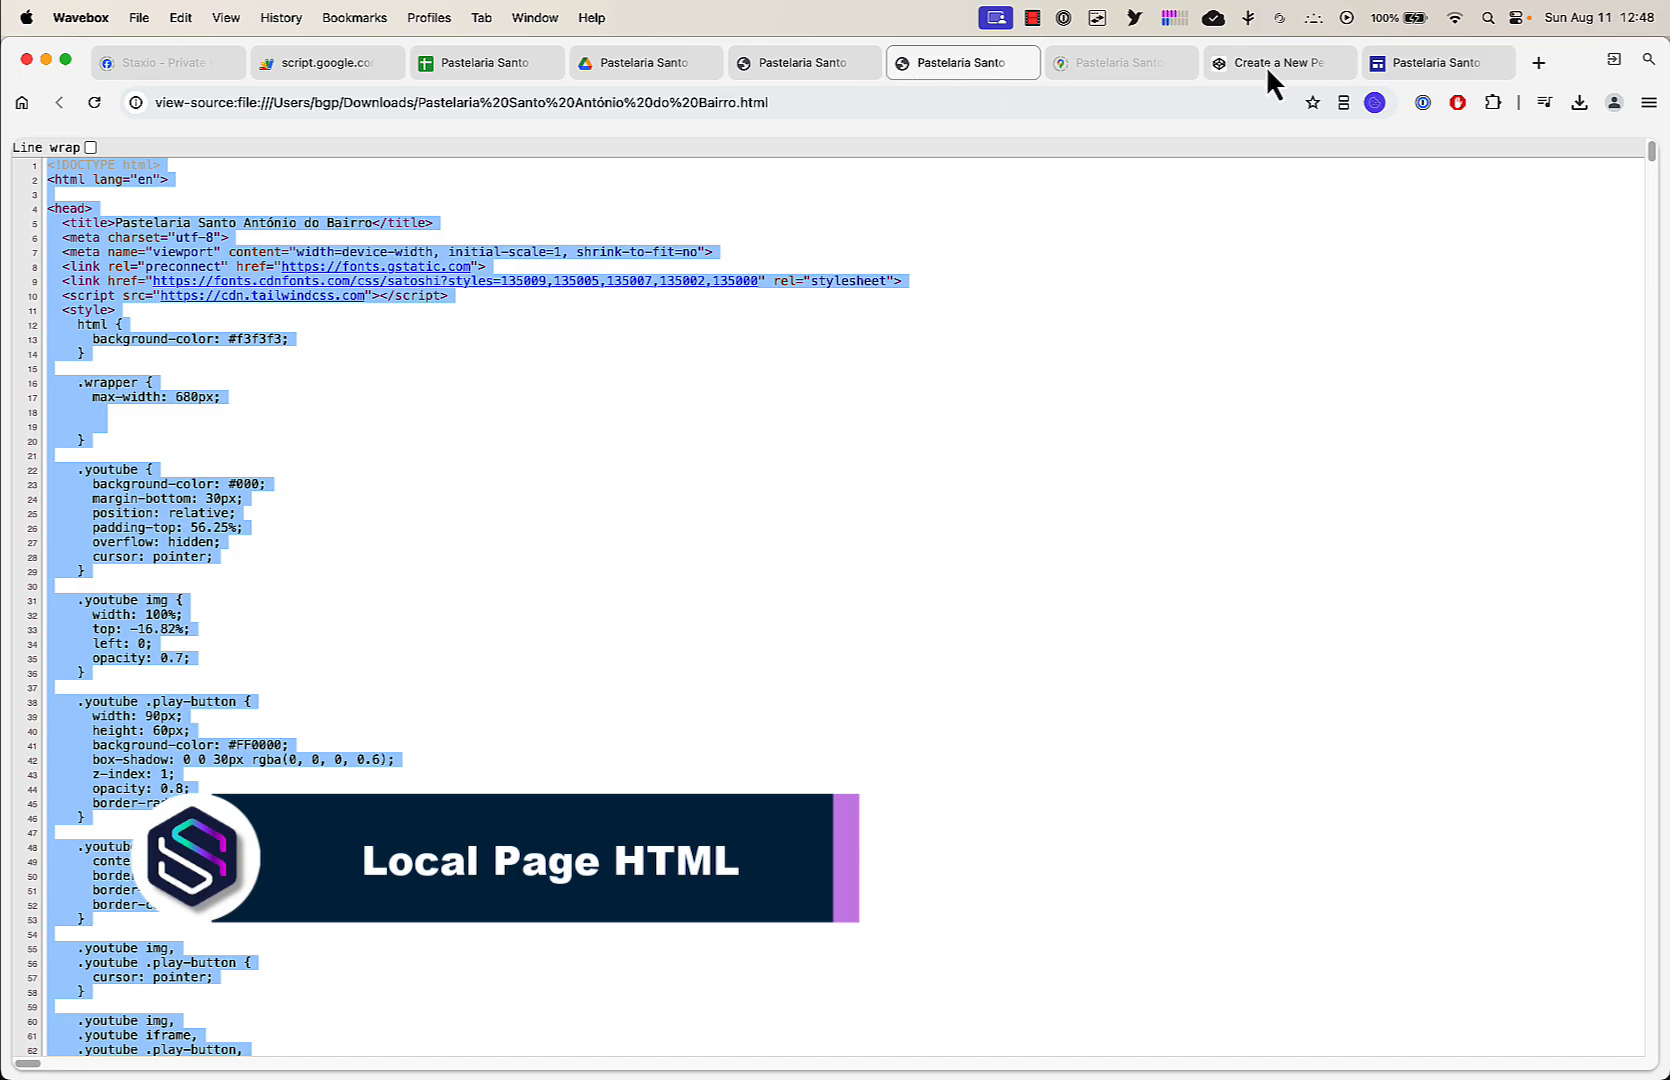
Paste the copied page HTML as the embed code and insert the embed into the Google Site
{"action": "left_click", "coordinate": [1390, 62]}
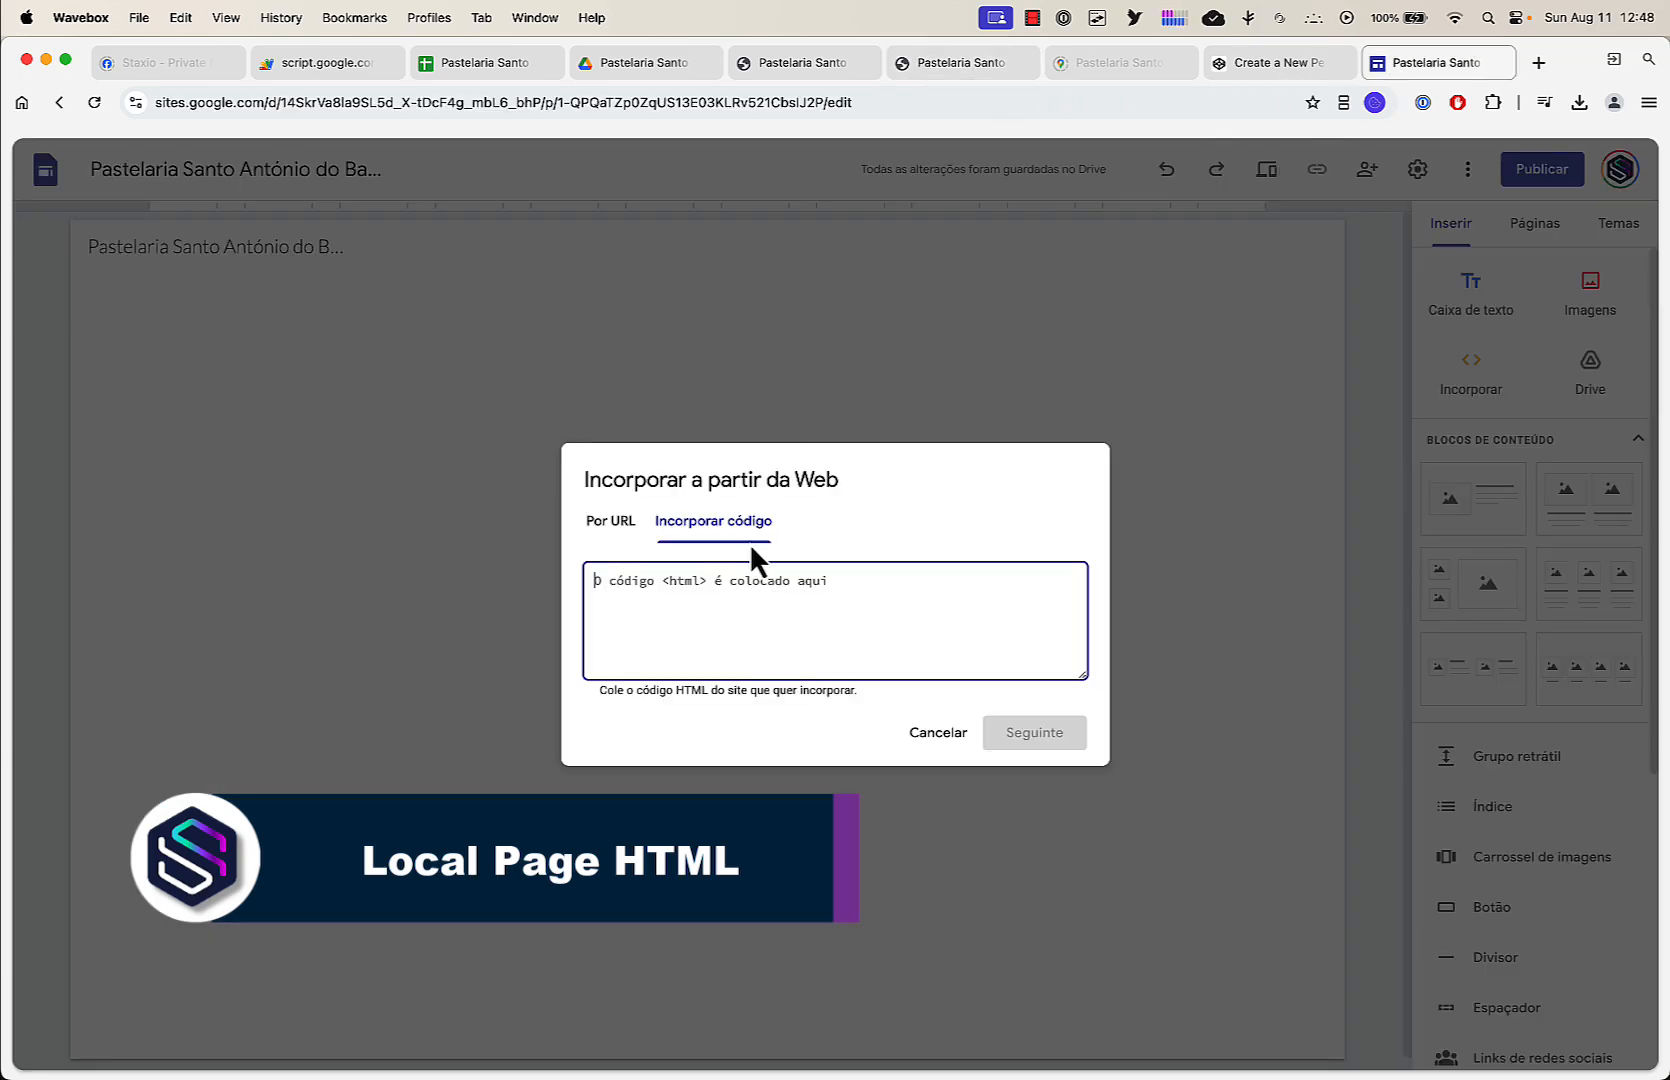
{"action": "key", "text": "super+v"}
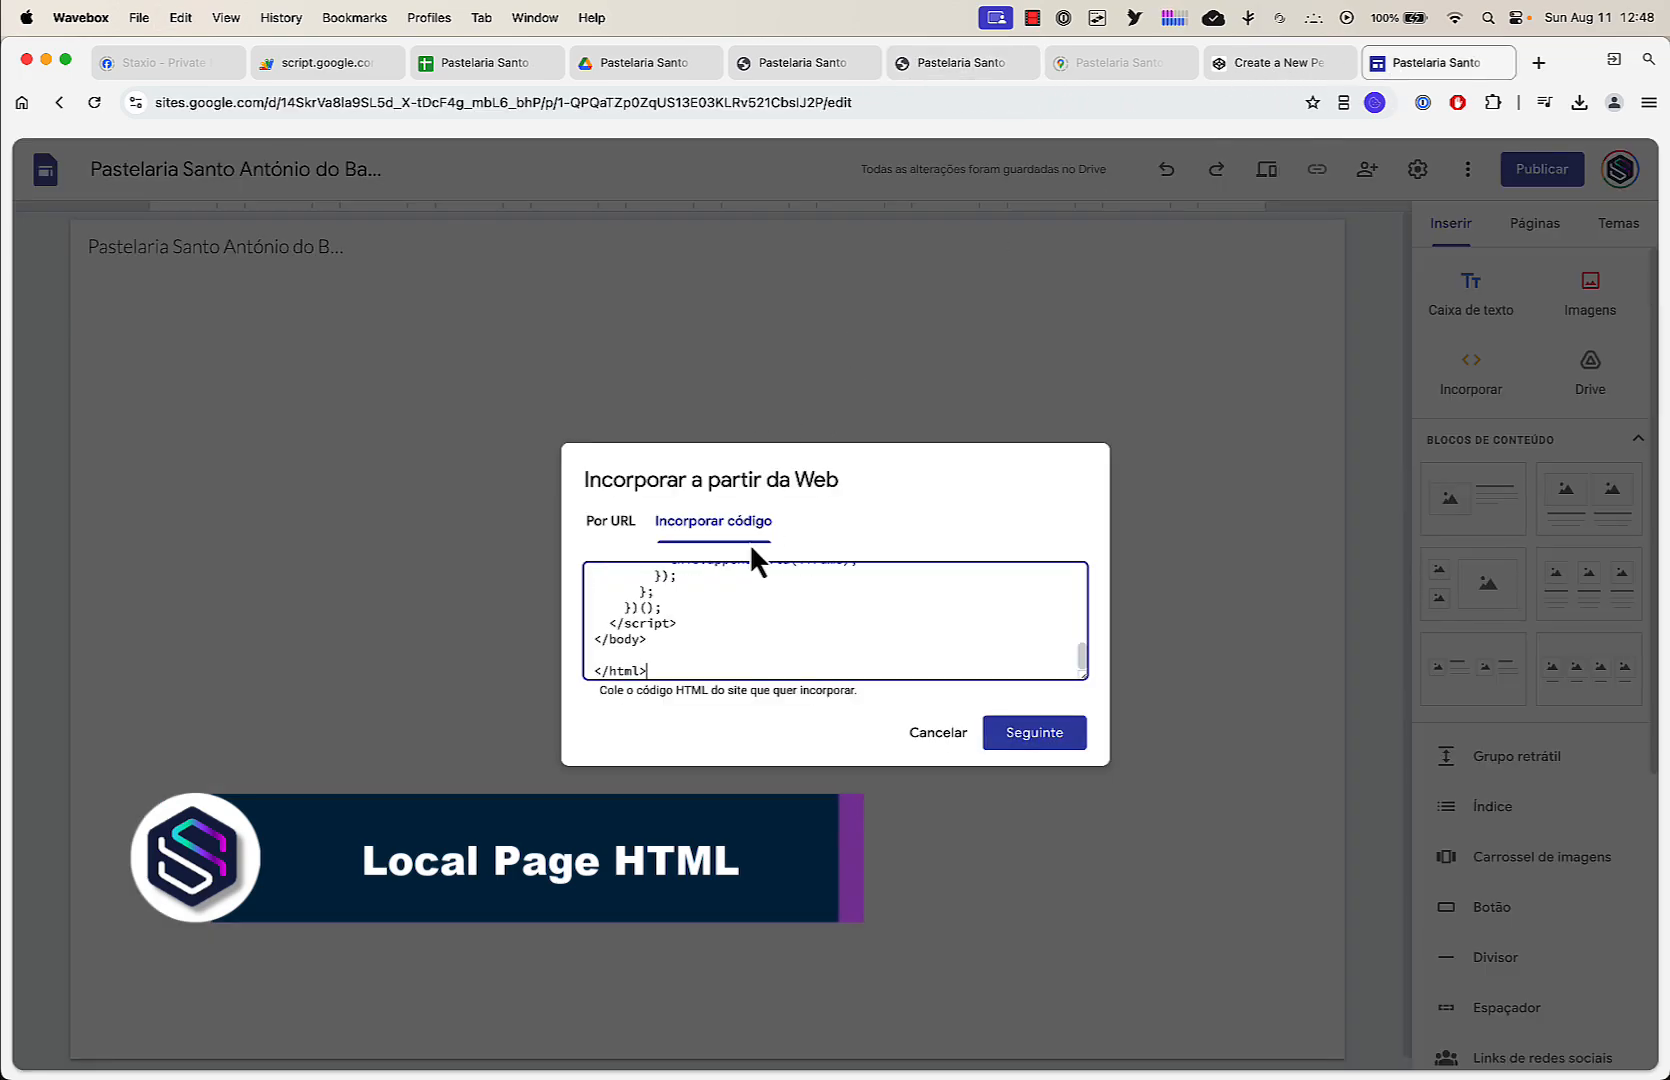
{"action": "left_click", "coordinate": [1030, 737]}
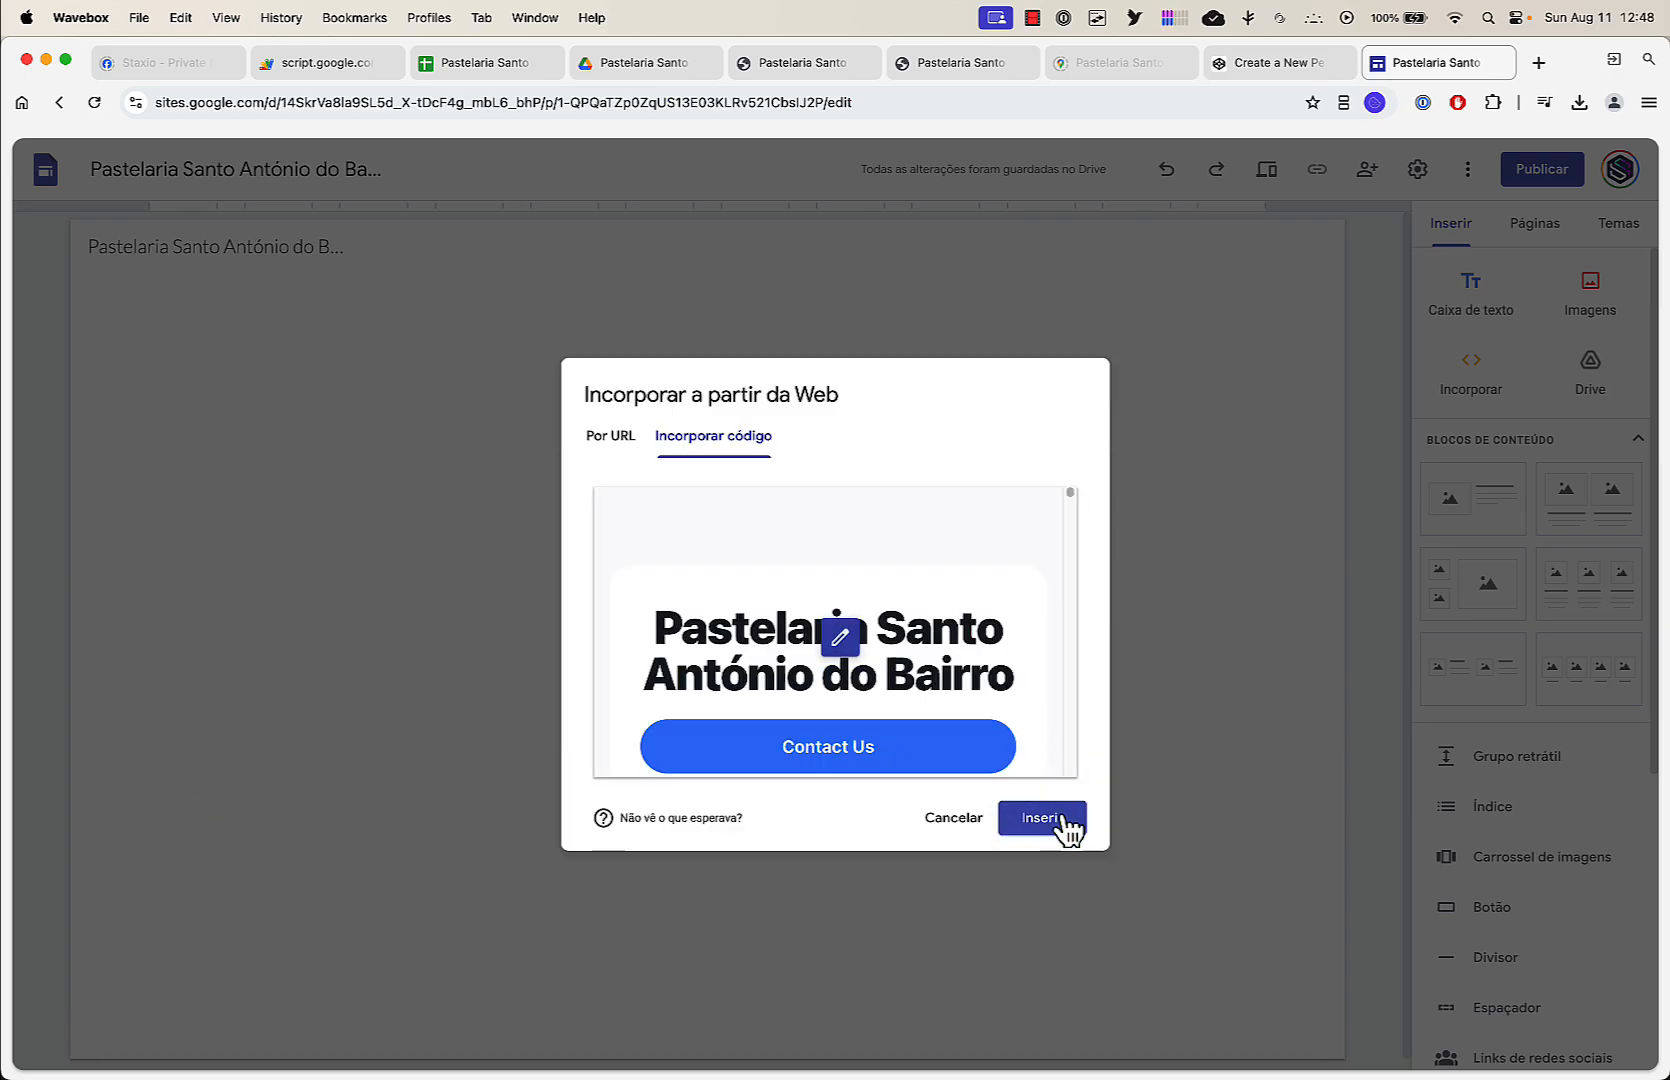
{"action": "left_click", "coordinate": [1060, 822]}
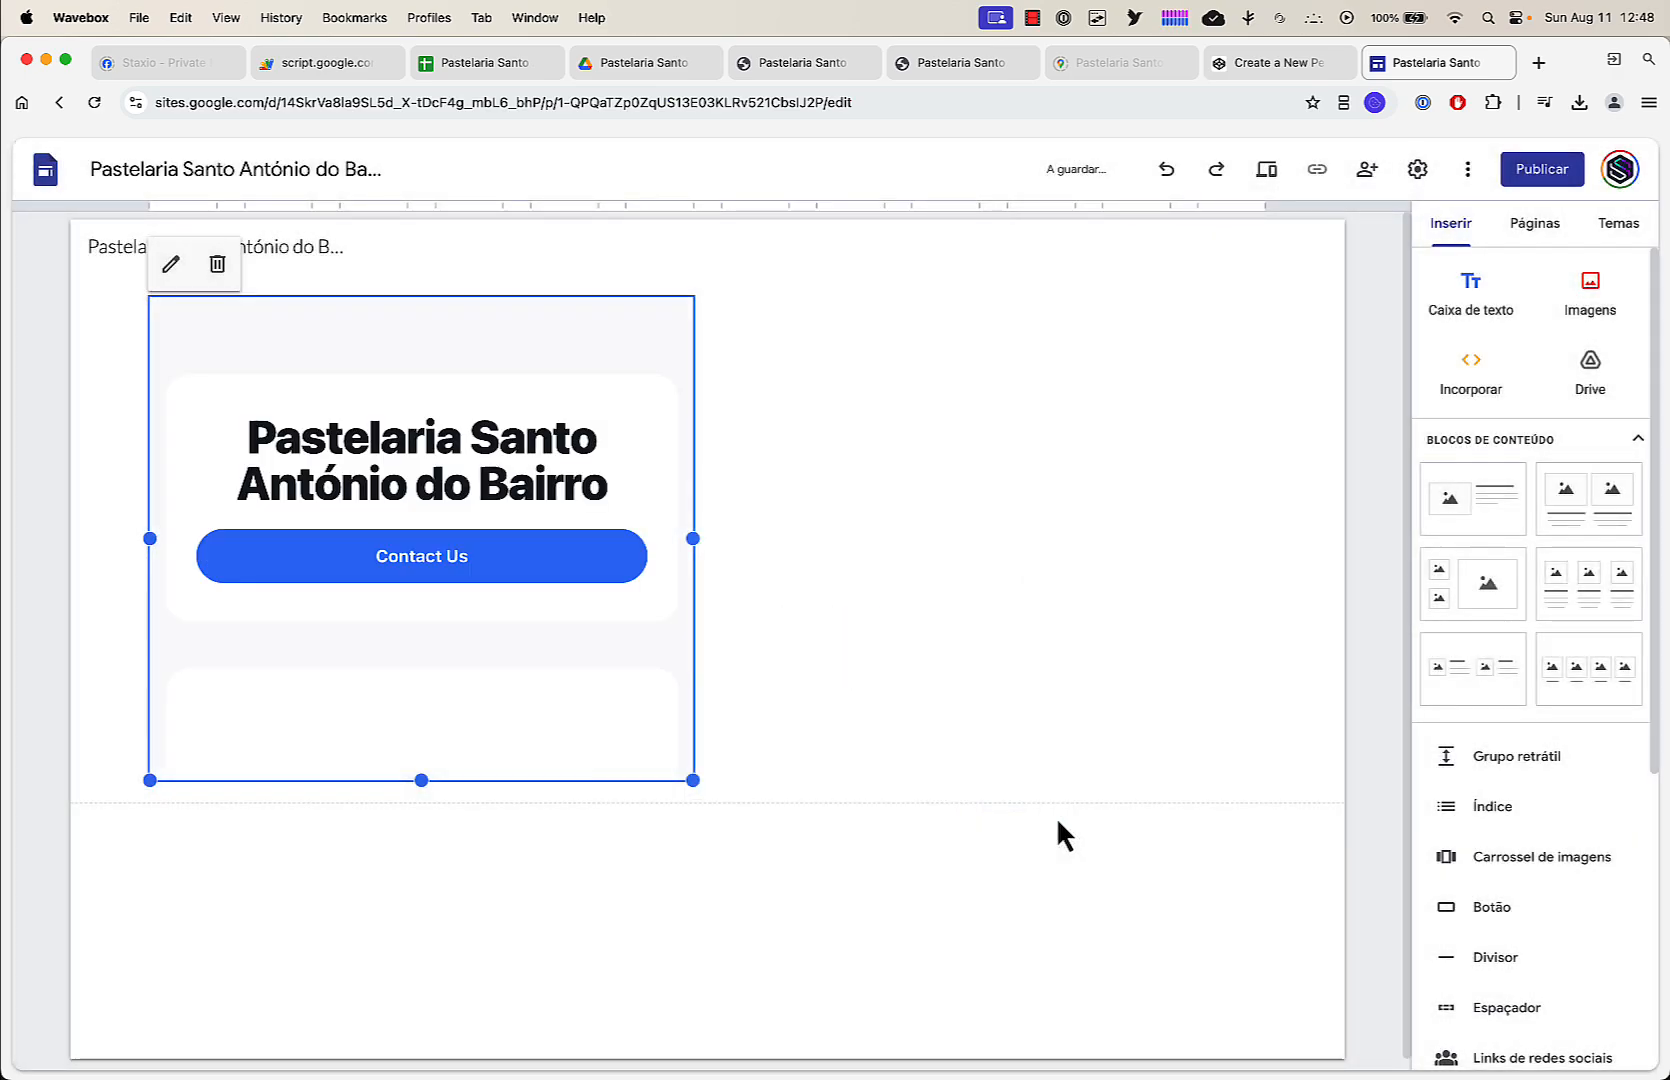
Widen the embedded page to the full content width and extend its lower edge down past the Slides & Presentations section
{"action": "left_click_drag", "start_coordinate": [693, 540], "coordinate": [1271, 553]}
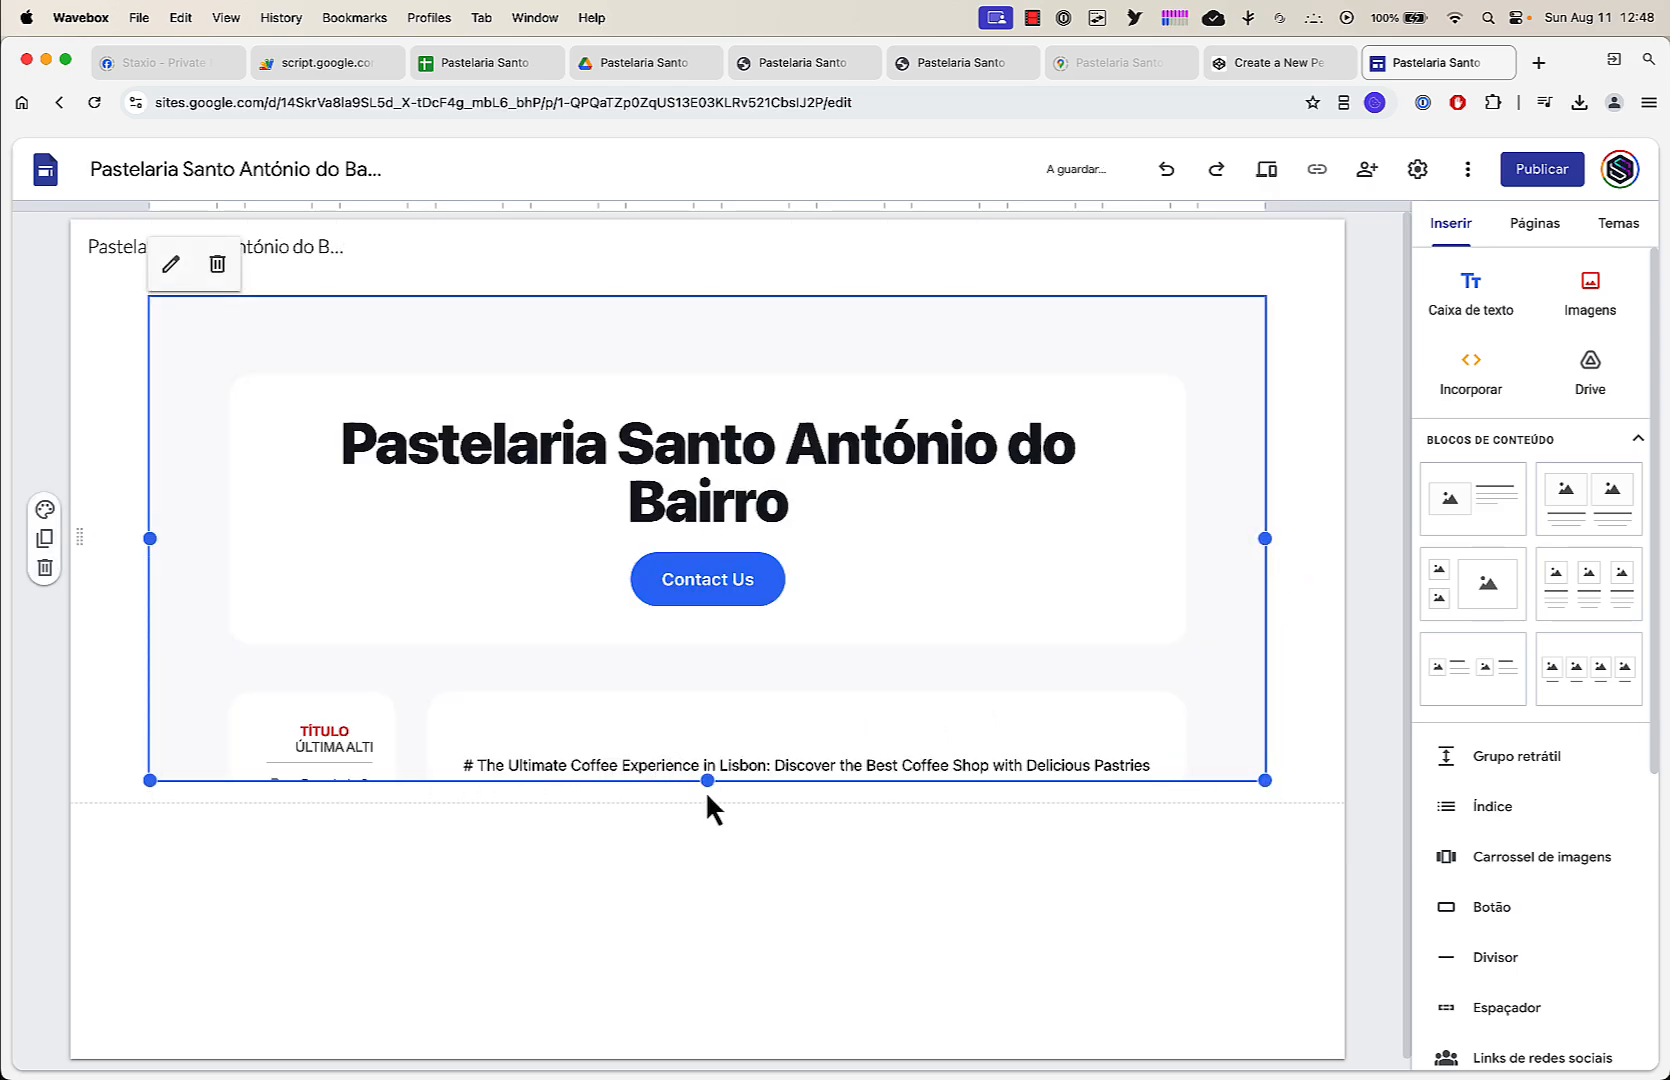
{"action": "left_click_drag", "start_coordinate": [708, 780], "coordinate": [746, 918]}
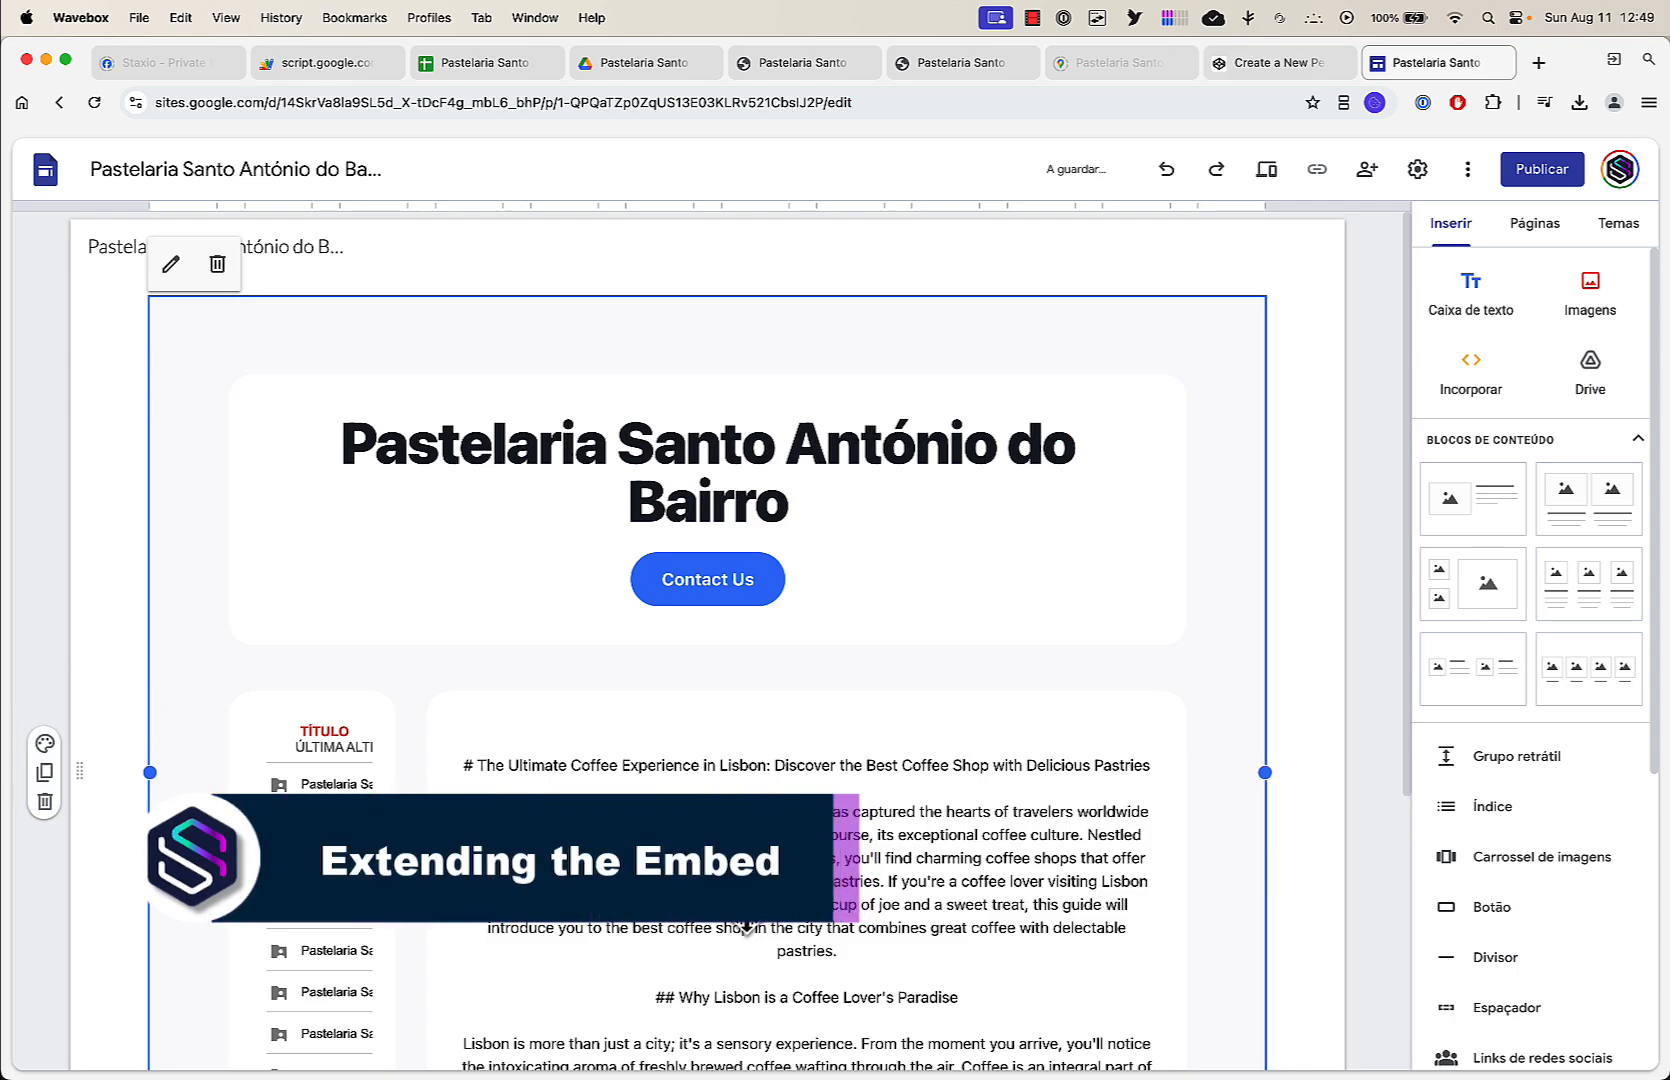
{"action": "scroll", "coordinate": [746, 928], "scroll_direction": "down", "scroll_amount": 4}
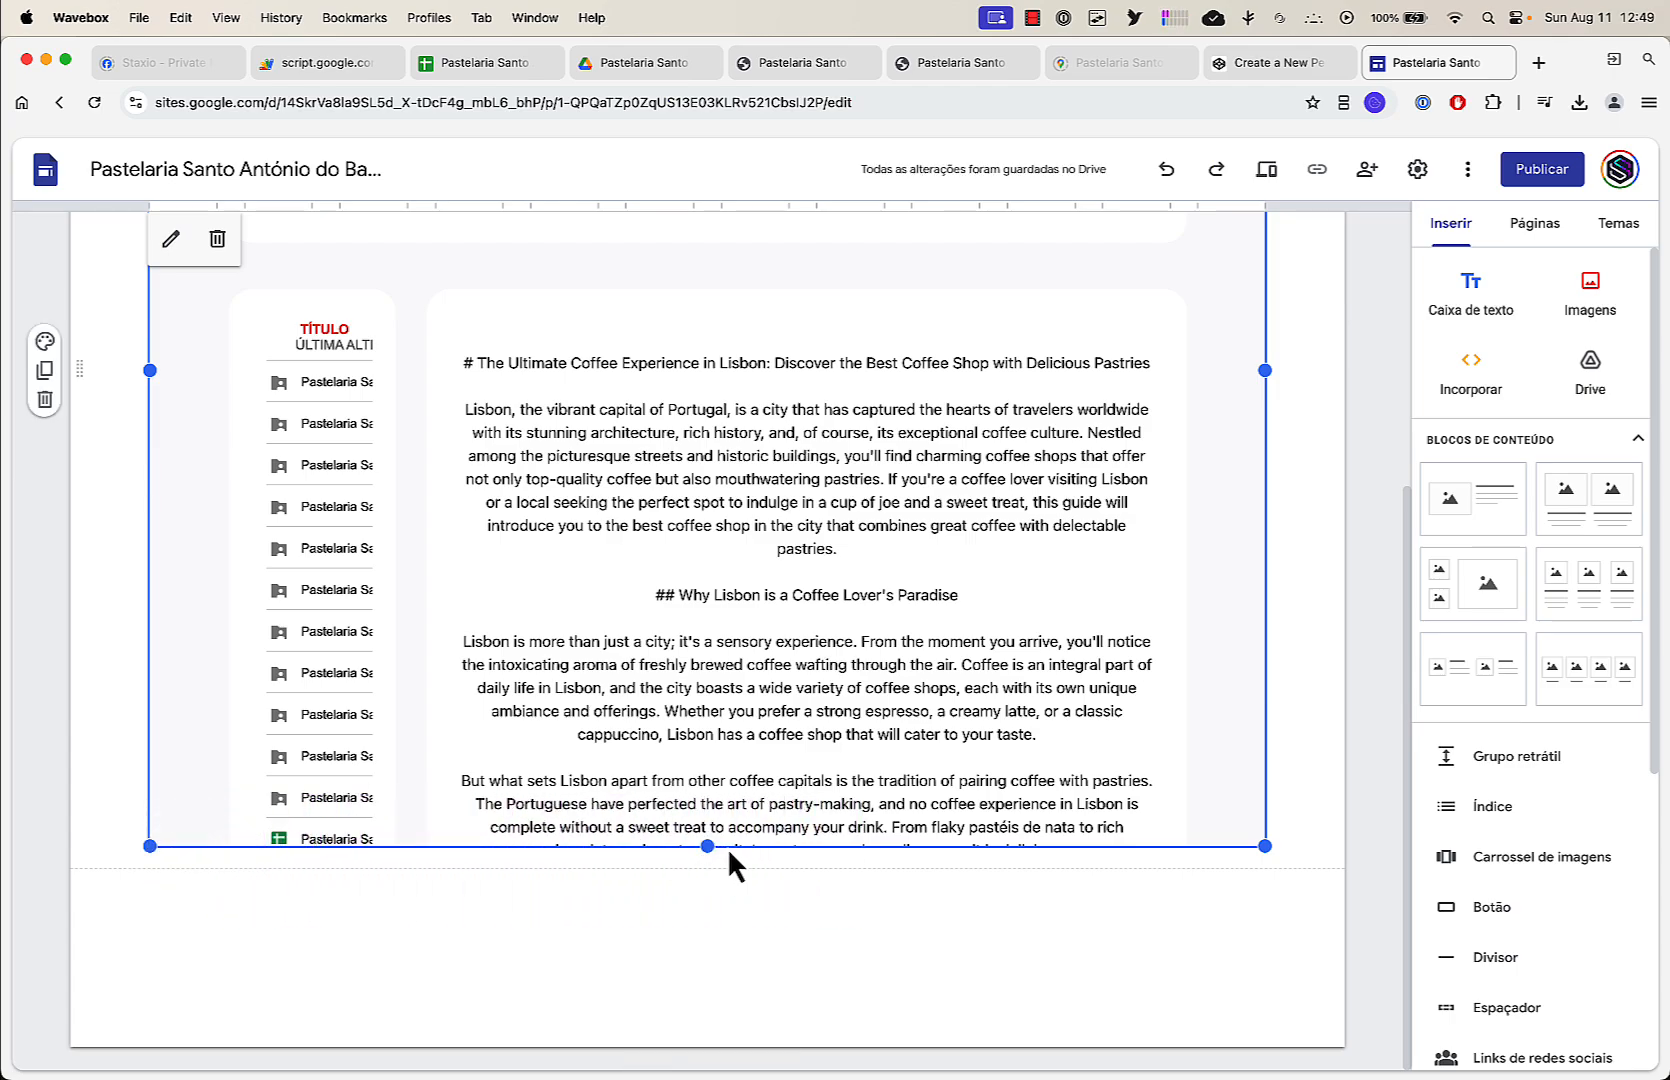
{"action": "left_click_drag", "start_coordinate": [706, 844], "coordinate": [706, 844]}
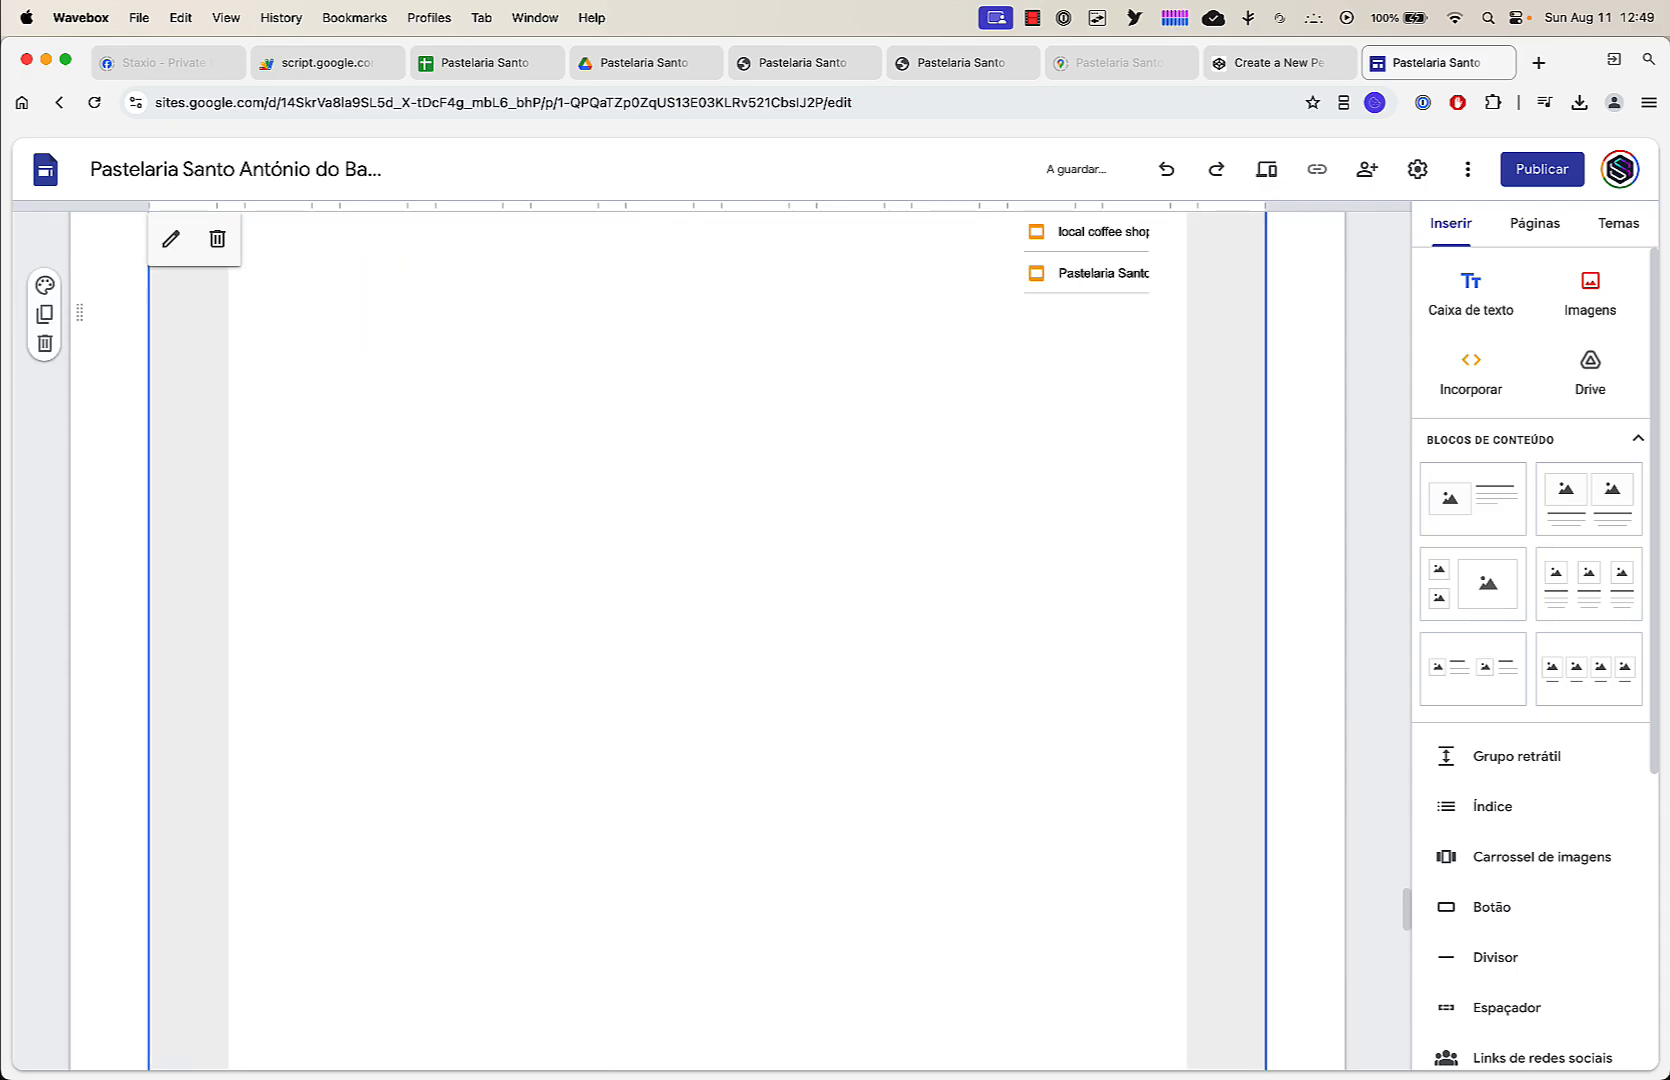
Lengthen the embed further until it holds the whole page, ending just below the Get connected section and copyright footer
{"action": "scroll", "coordinate": [706, 640], "scroll_direction": "up", "scroll_amount": 5}
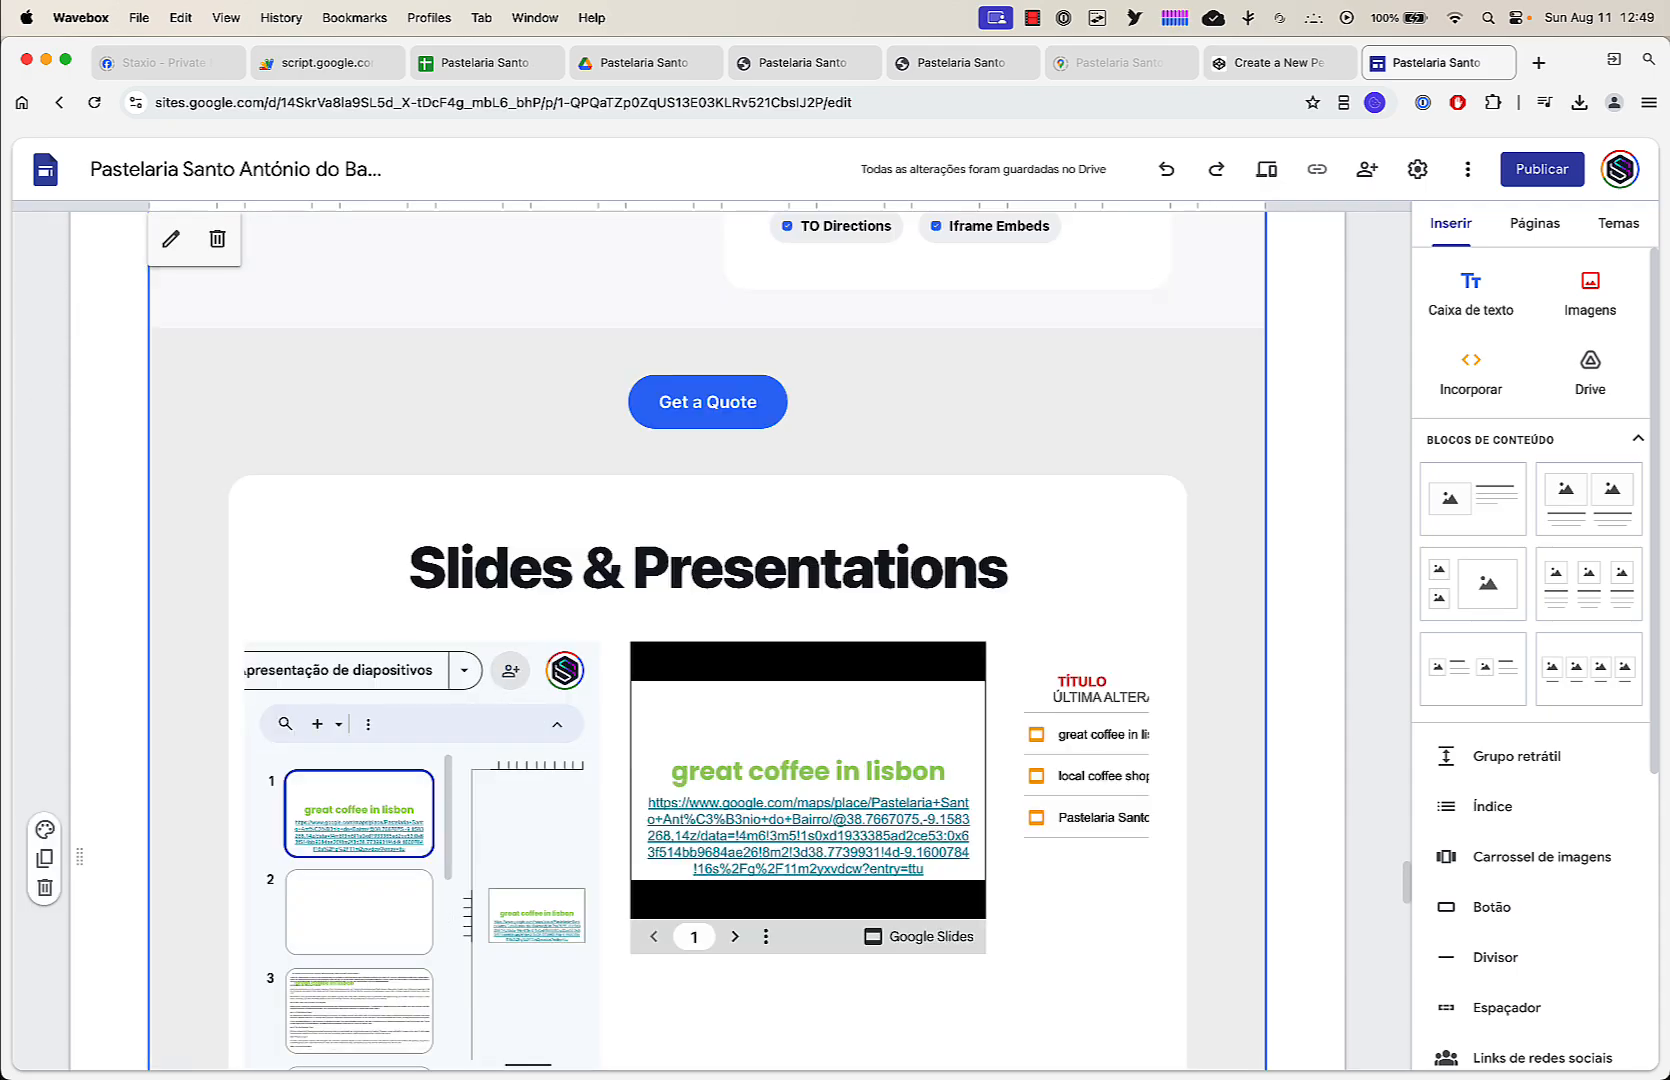
{"action": "scroll", "coordinate": [706, 640], "scroll_direction": "down", "scroll_amount": 20}
{"action": "scroll", "coordinate": [706, 640], "scroll_direction": "down", "scroll_amount": 12}
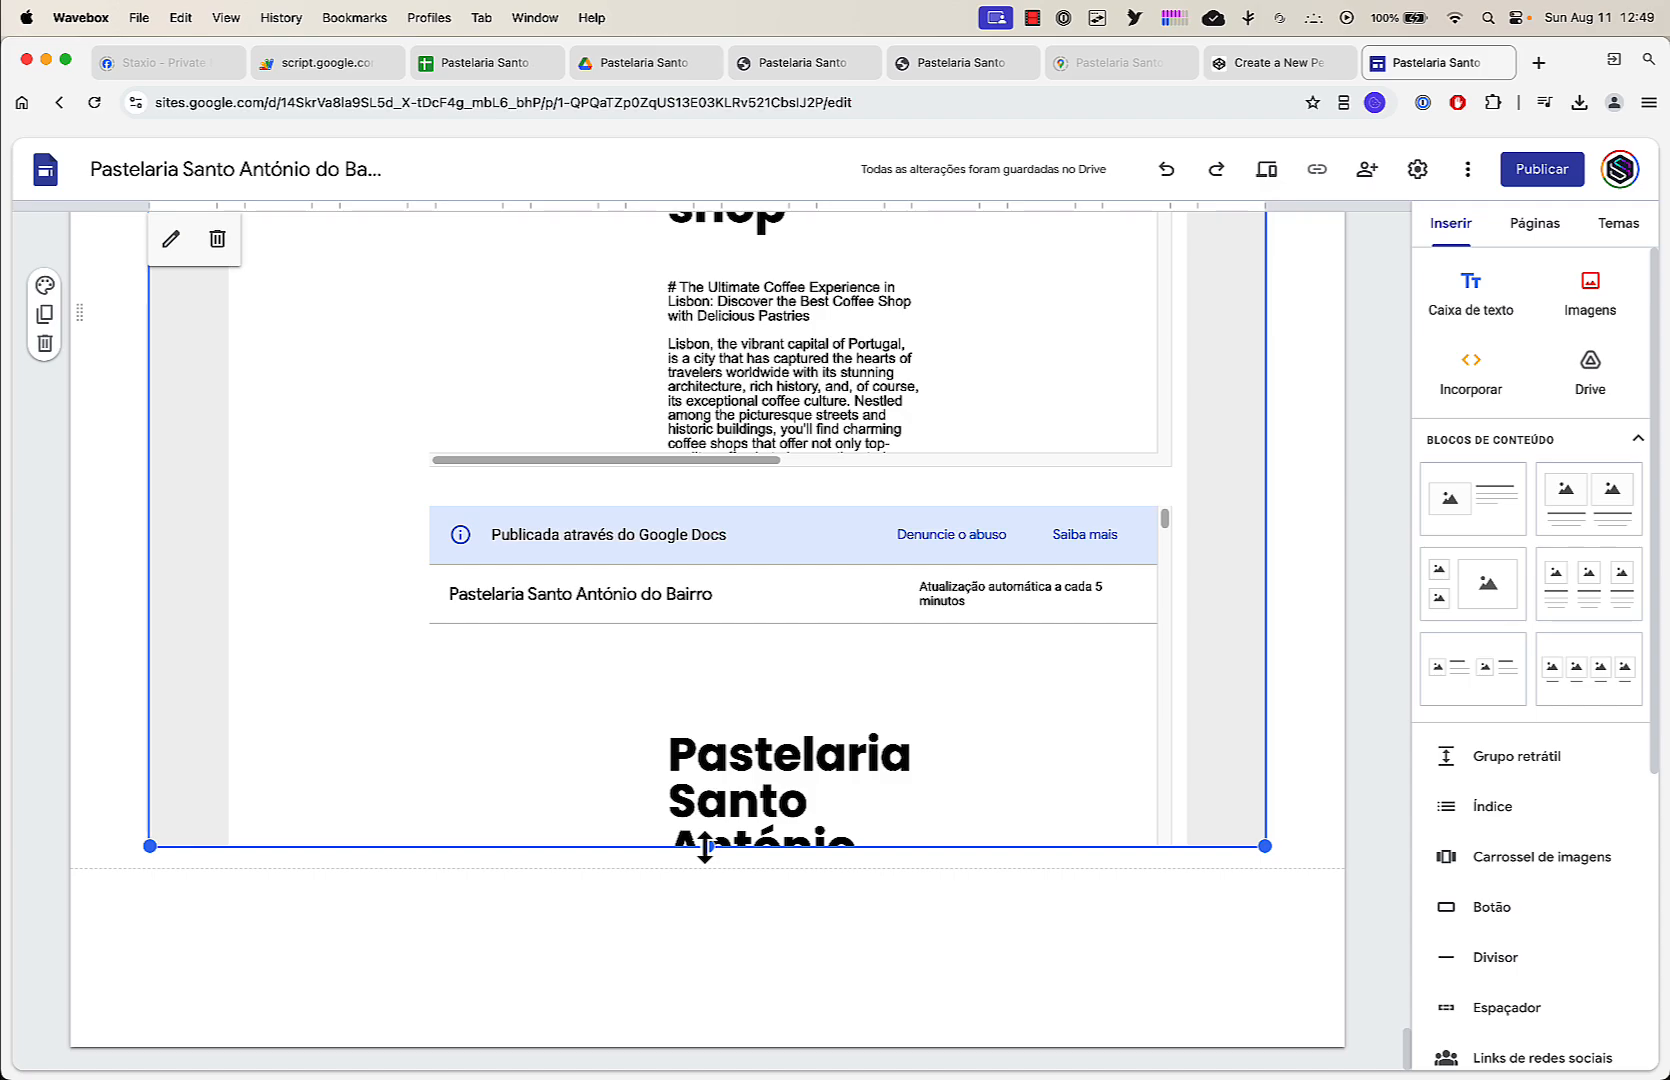
{"action": "scroll", "coordinate": [706, 848], "scroll_direction": "up", "scroll_amount": 20}
{"action": "scroll", "coordinate": [706, 848], "scroll_direction": "down", "scroll_amount": 15}
{"action": "left_click", "coordinate": [708, 858]}
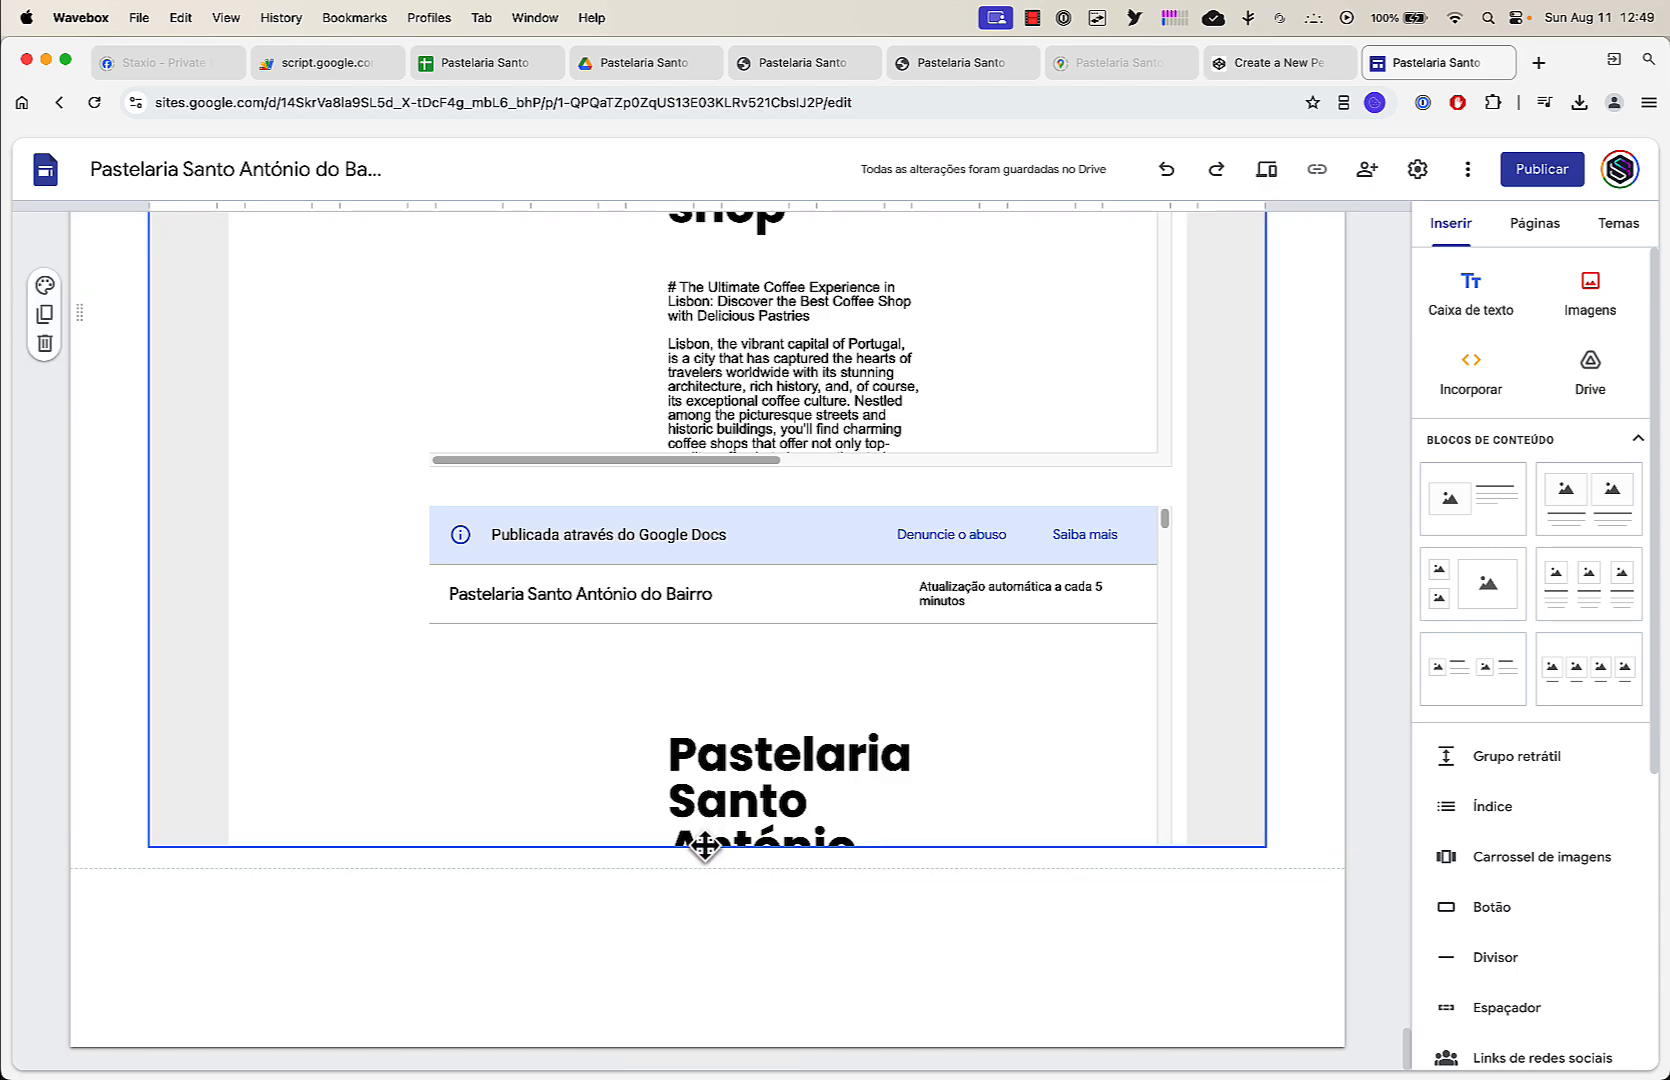
{"action": "left_click", "coordinate": [707, 843]}
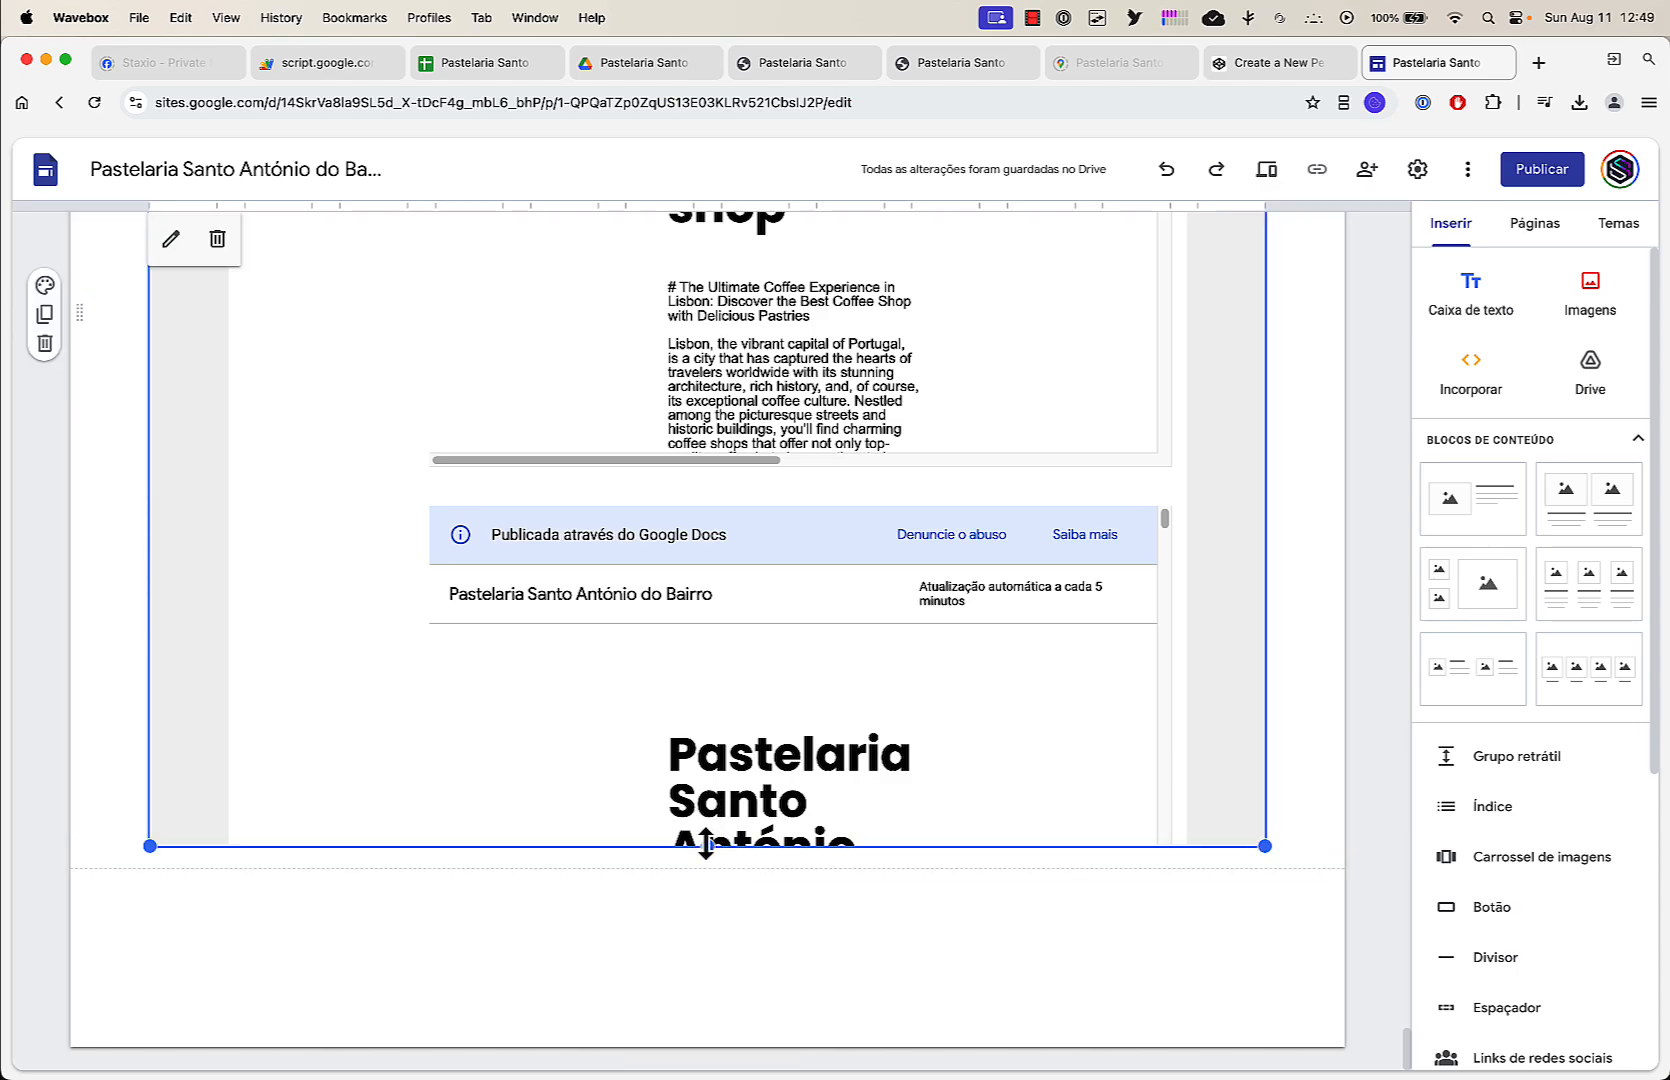
{"action": "left_click_drag", "start_coordinate": [706, 845], "coordinate": [706, 845]}
{"action": "key", "text": "Up"}
{"action": "key", "text": "Up"}
{"action": "key", "text": "Up"}
{"action": "key", "text": "Up"}
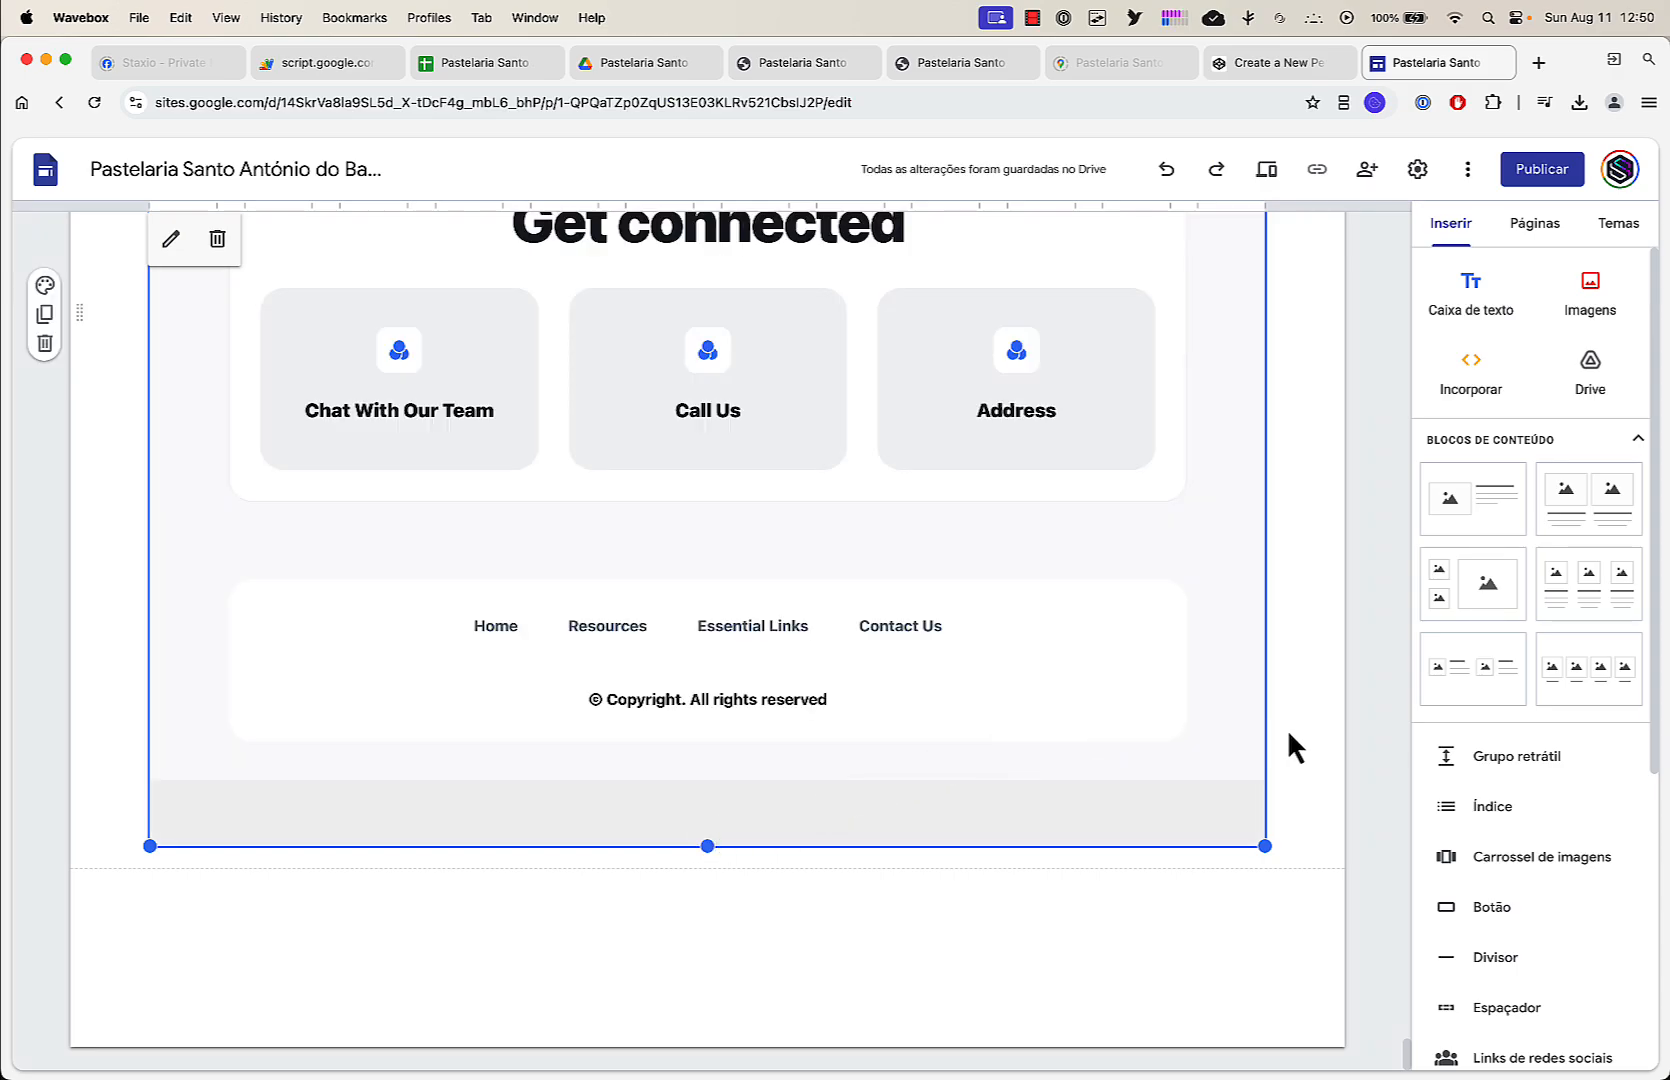
Publish the site with the web address pastelariasantoantoniodobairro
{"action": "left_click", "coordinate": [1549, 168]}
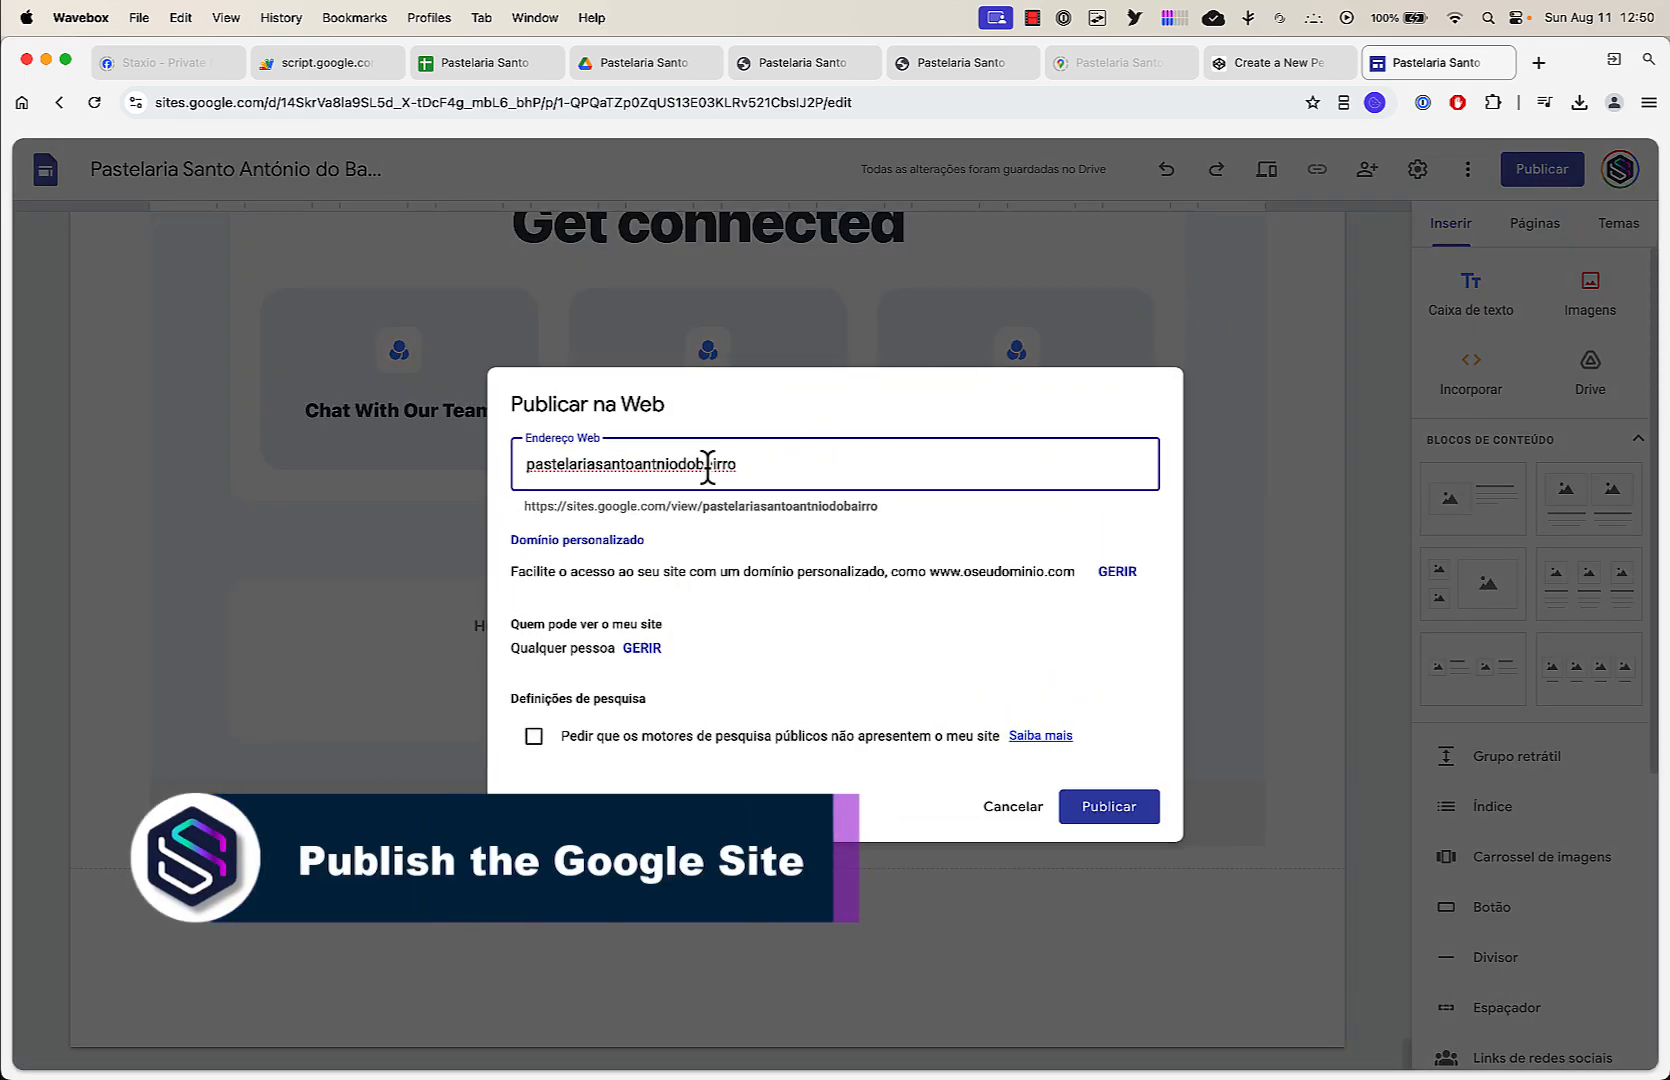
{"action": "type", "text": "o"}
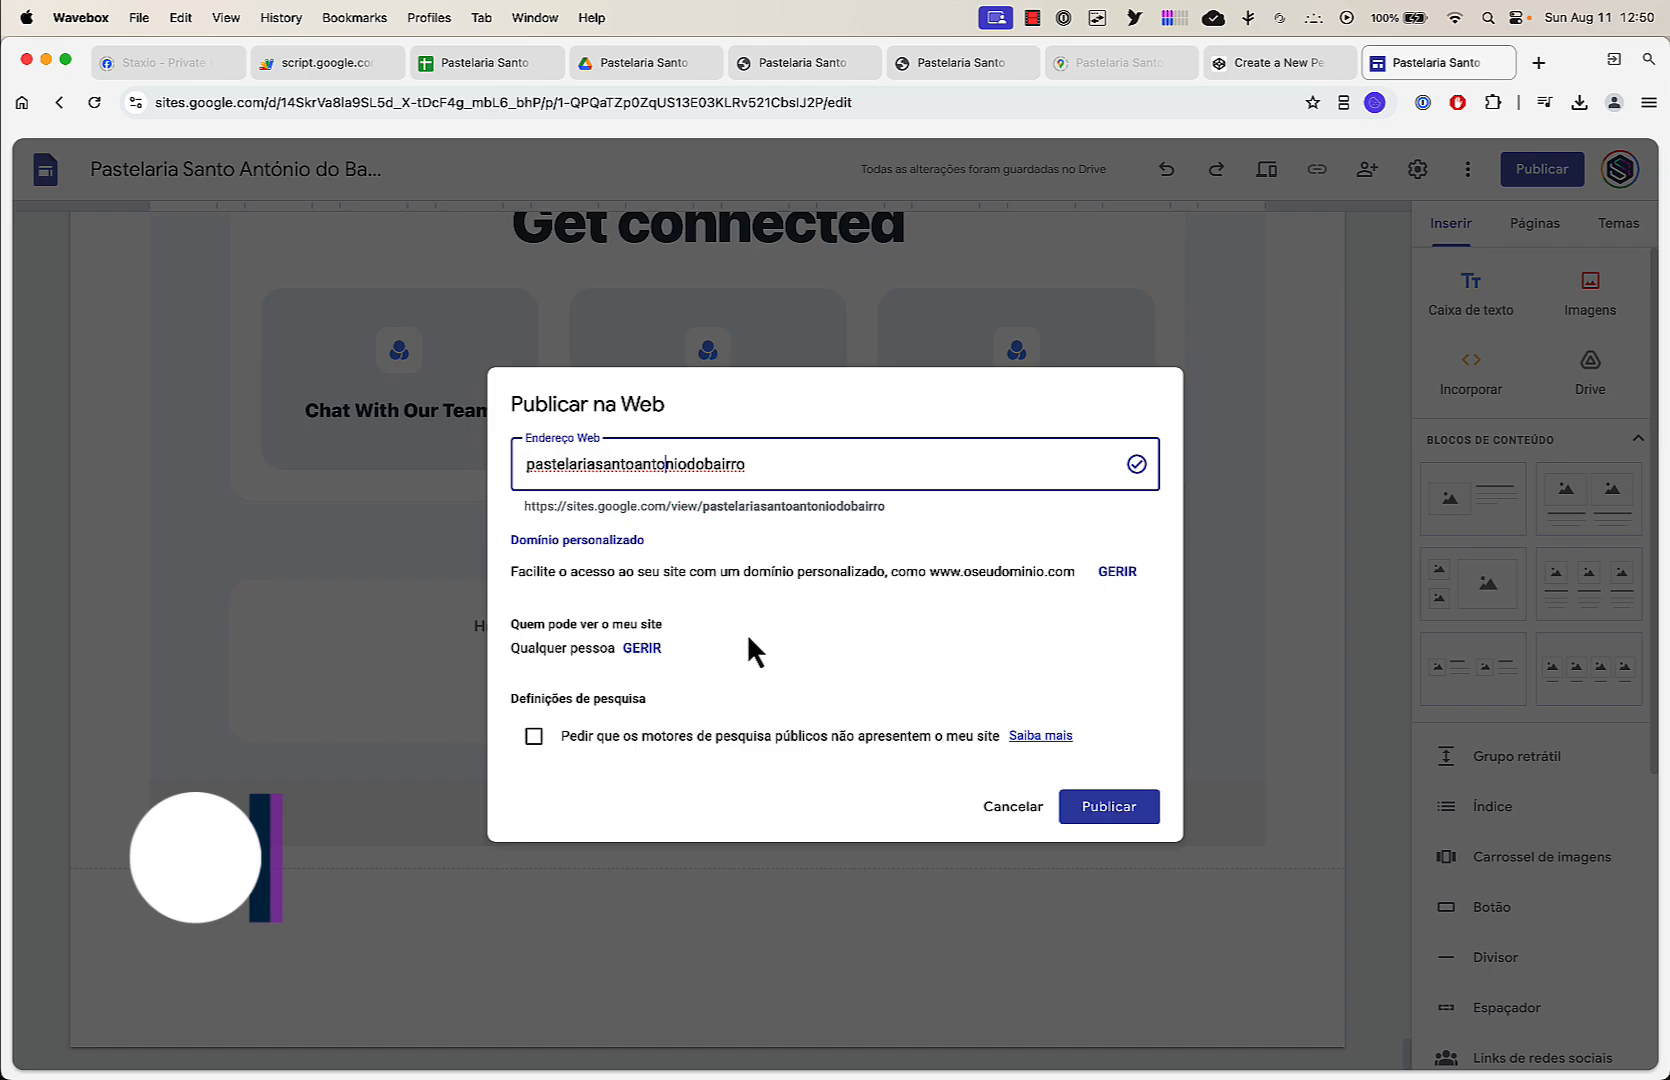
{"action": "left_click", "coordinate": [1110, 810]}
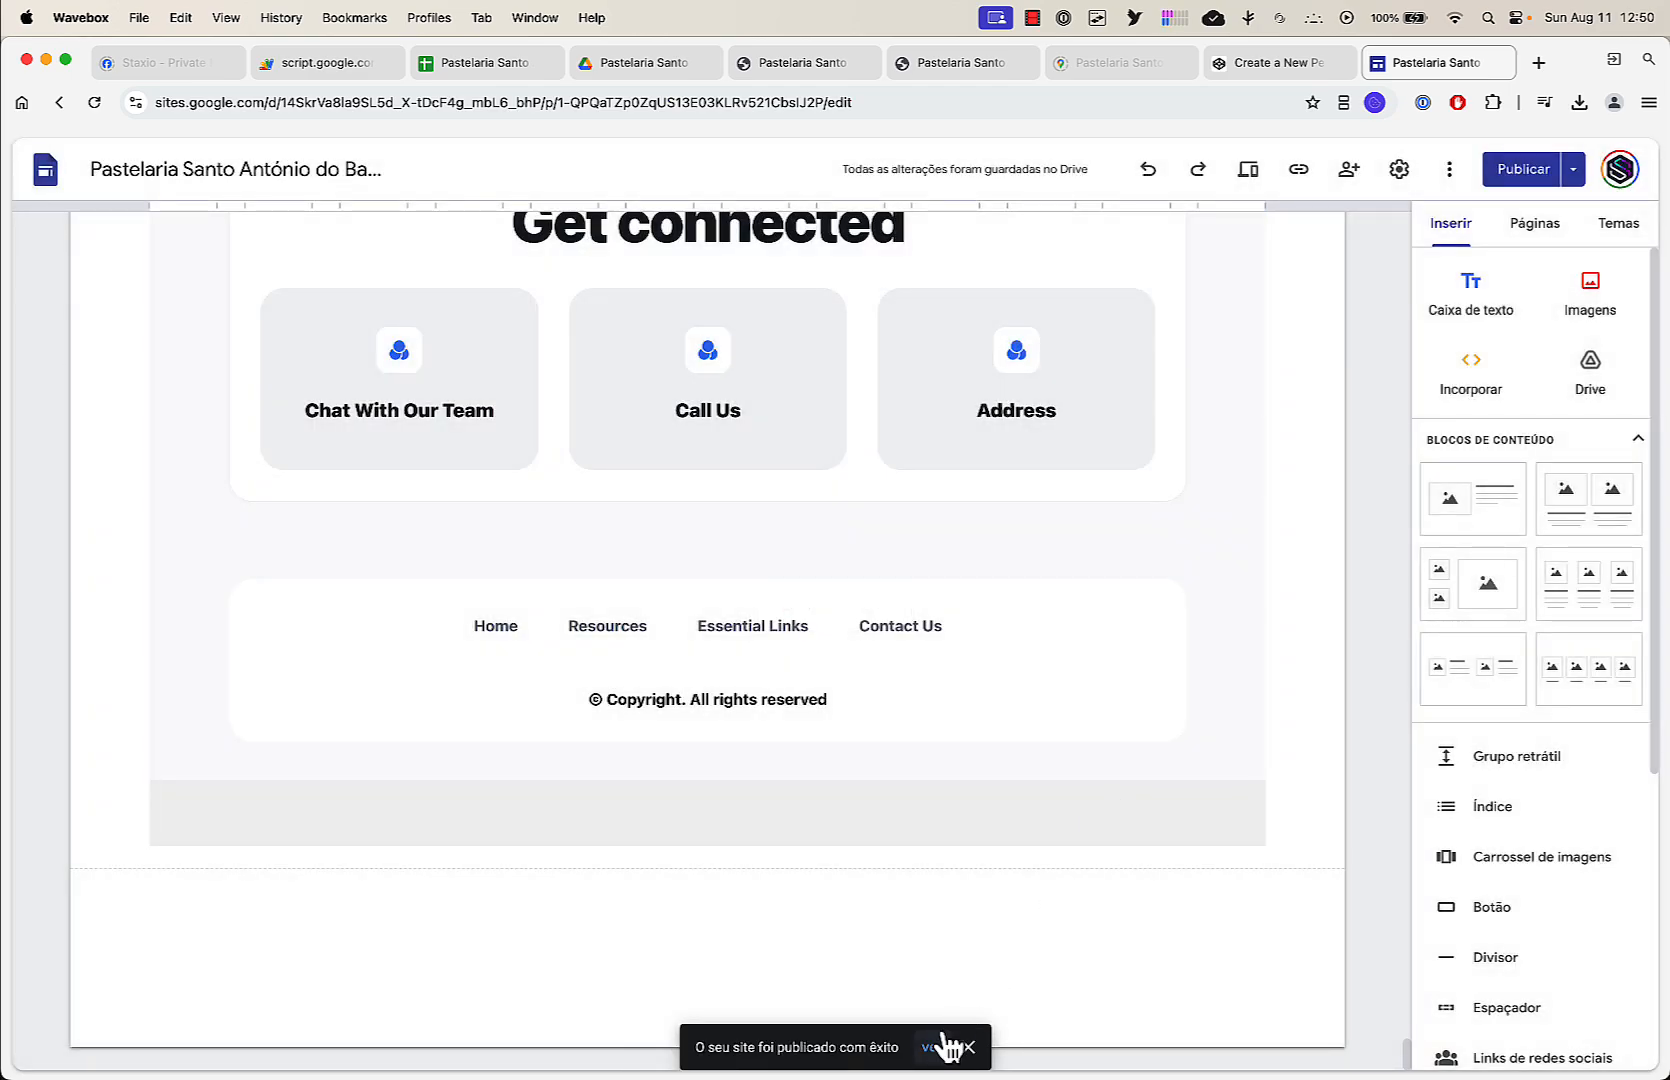
Open the published site and review it from the business title down through the article to the Resources & Images section
{"action": "left_click", "coordinate": [930, 1047]}
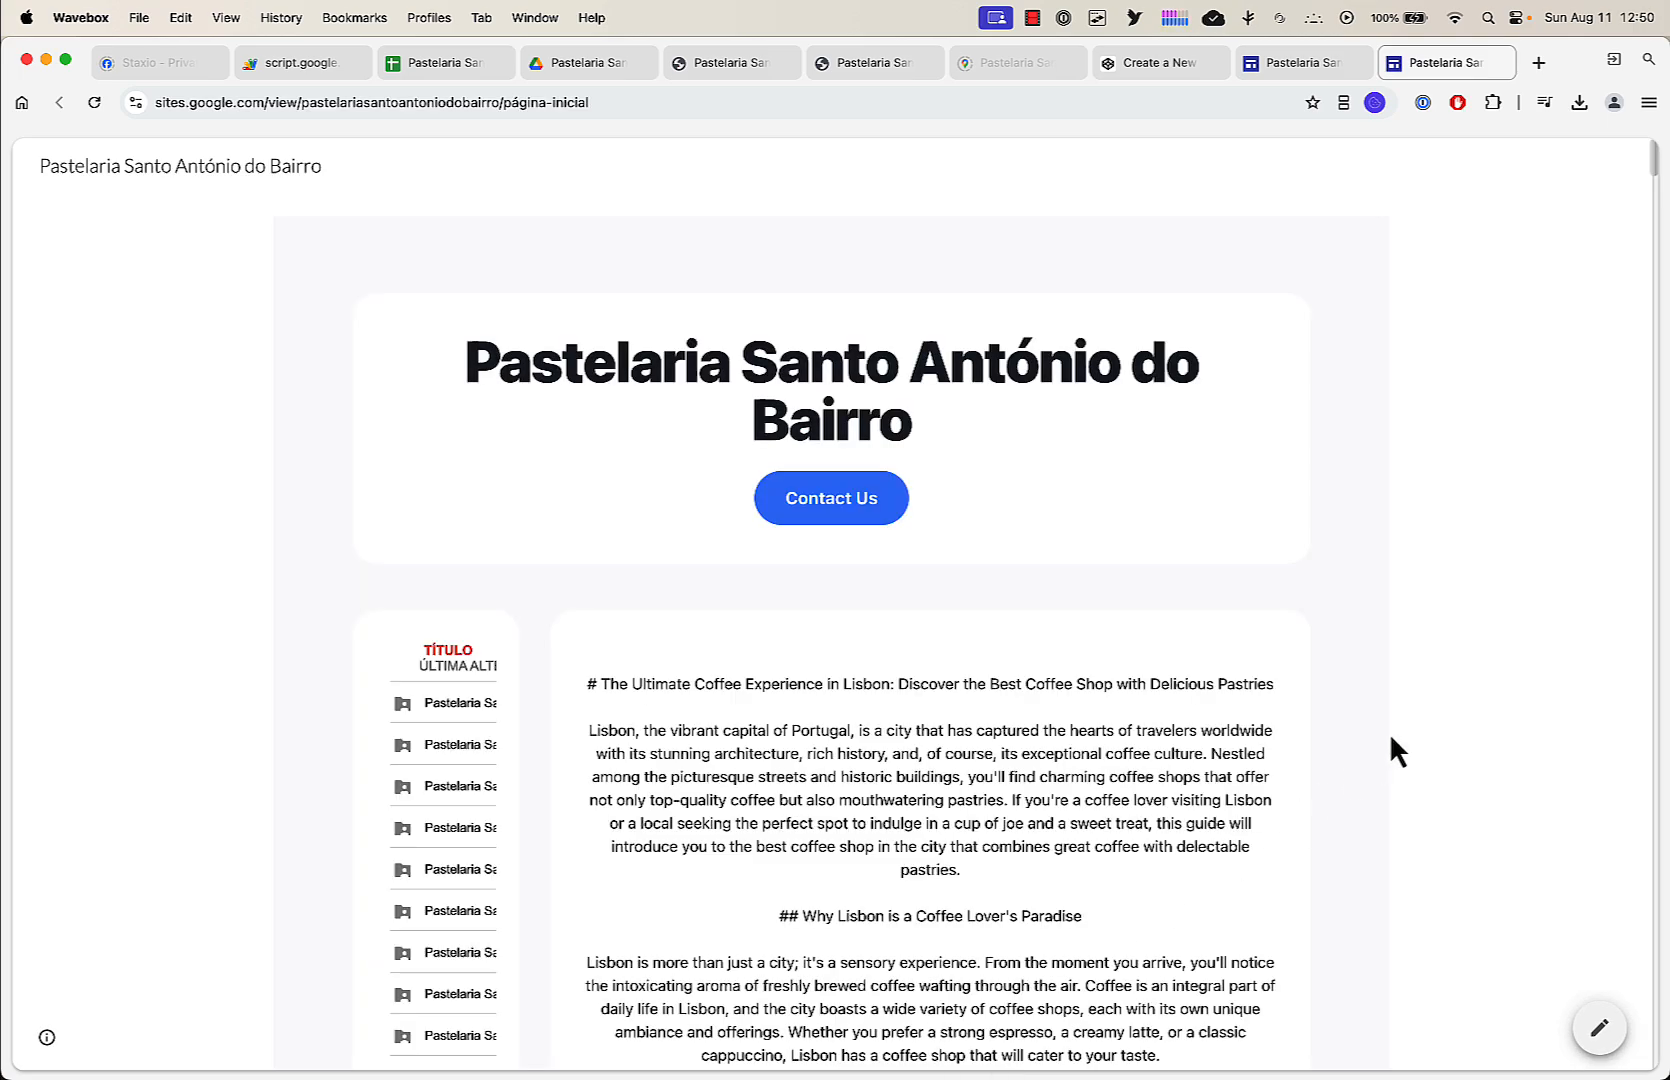
{"action": "scroll", "coordinate": [1389, 732], "scroll_direction": "down", "scroll_amount": 7}
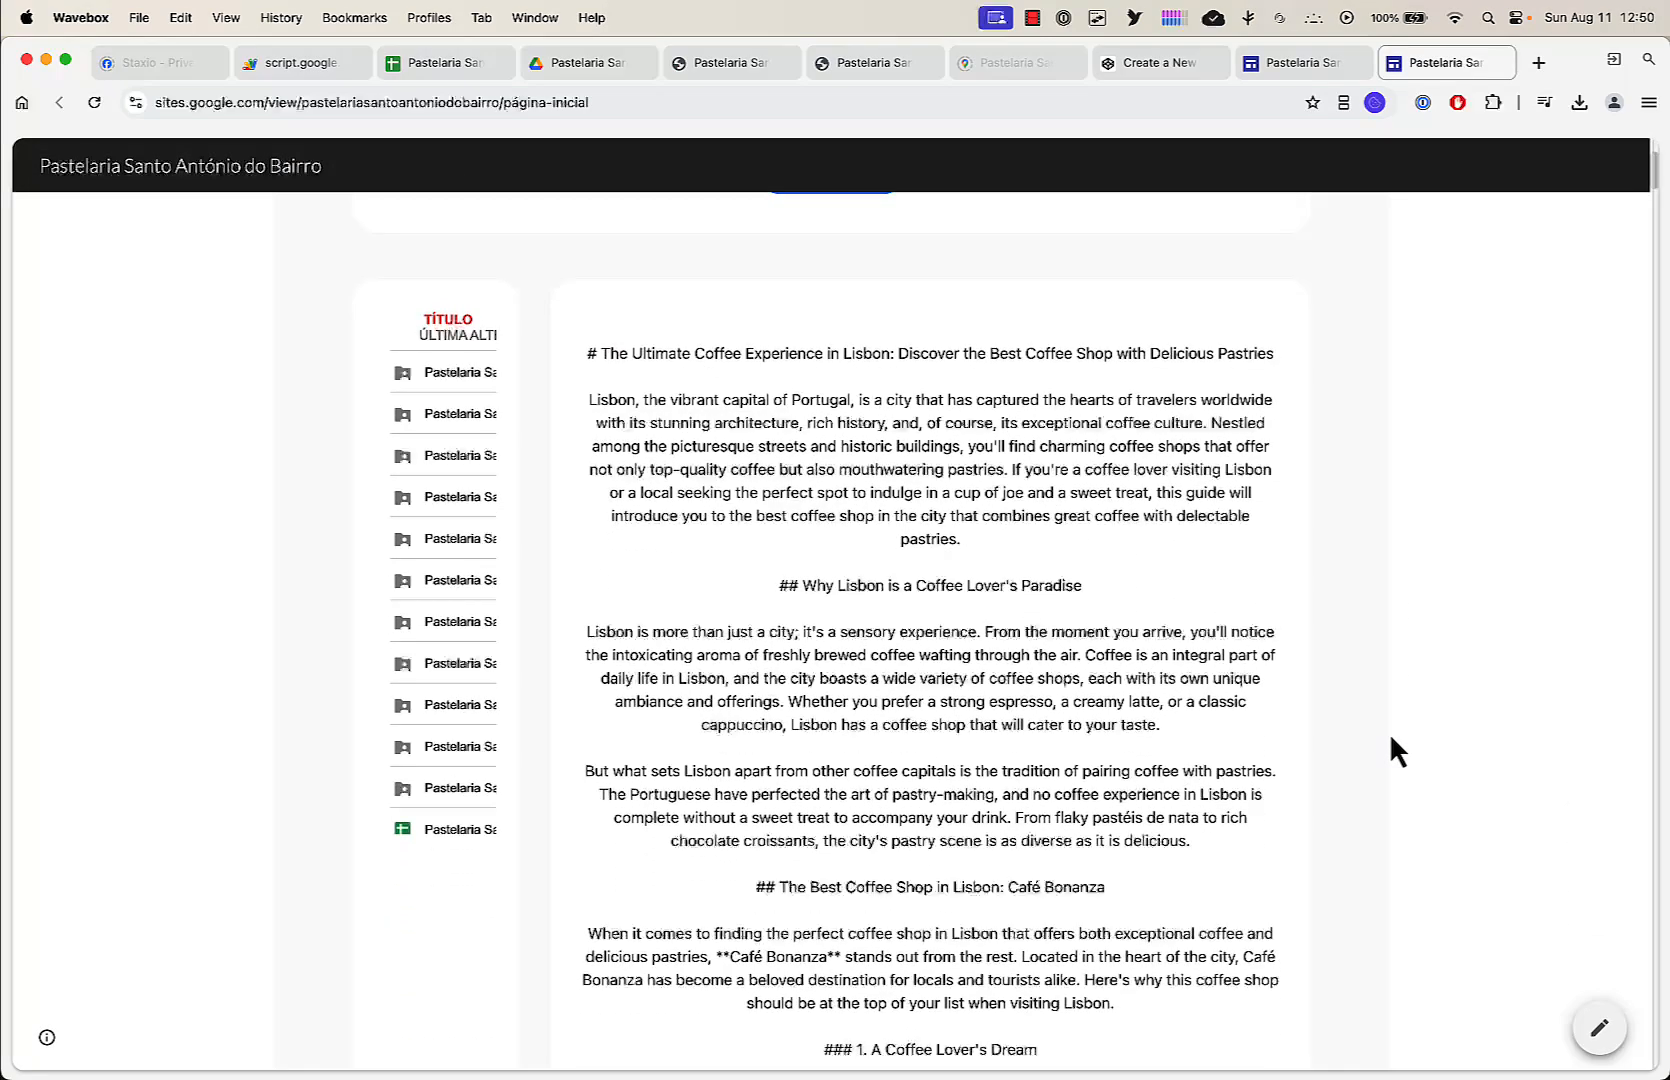
{"action": "scroll", "coordinate": [1389, 732], "scroll_direction": "up", "scroll_amount": 5}
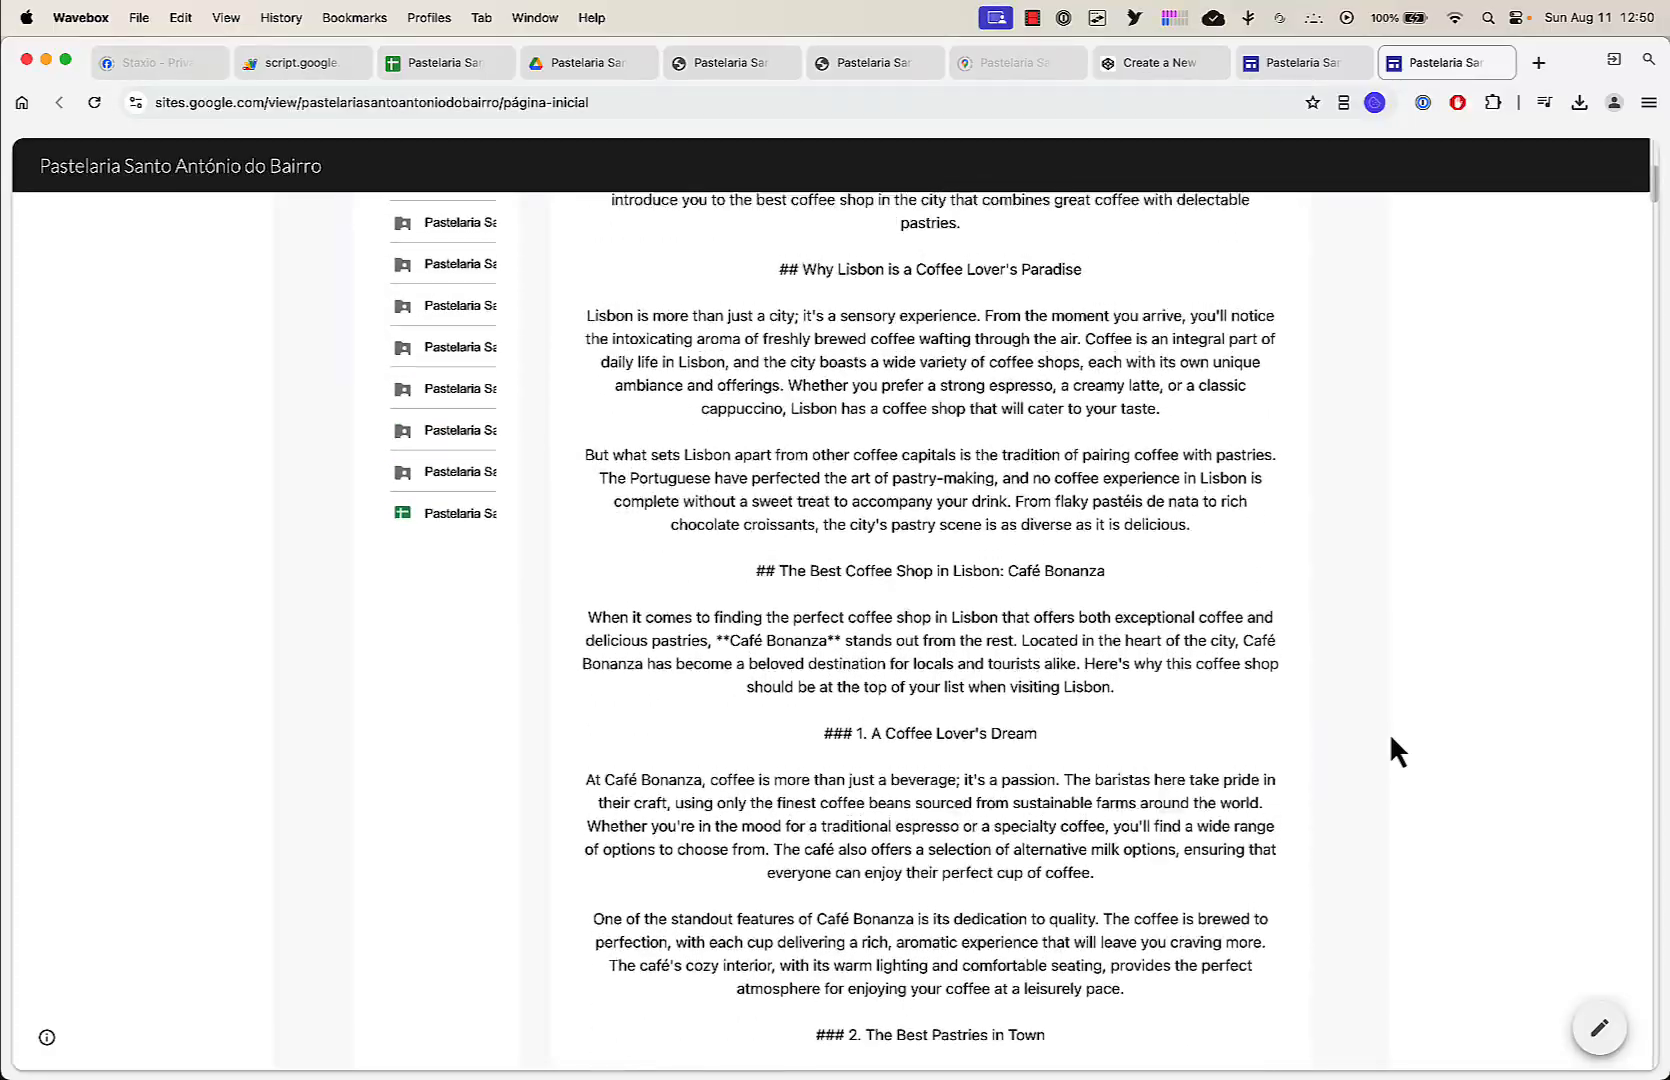
{"action": "scroll", "coordinate": [1391, 738], "scroll_direction": "down", "scroll_amount": 15}
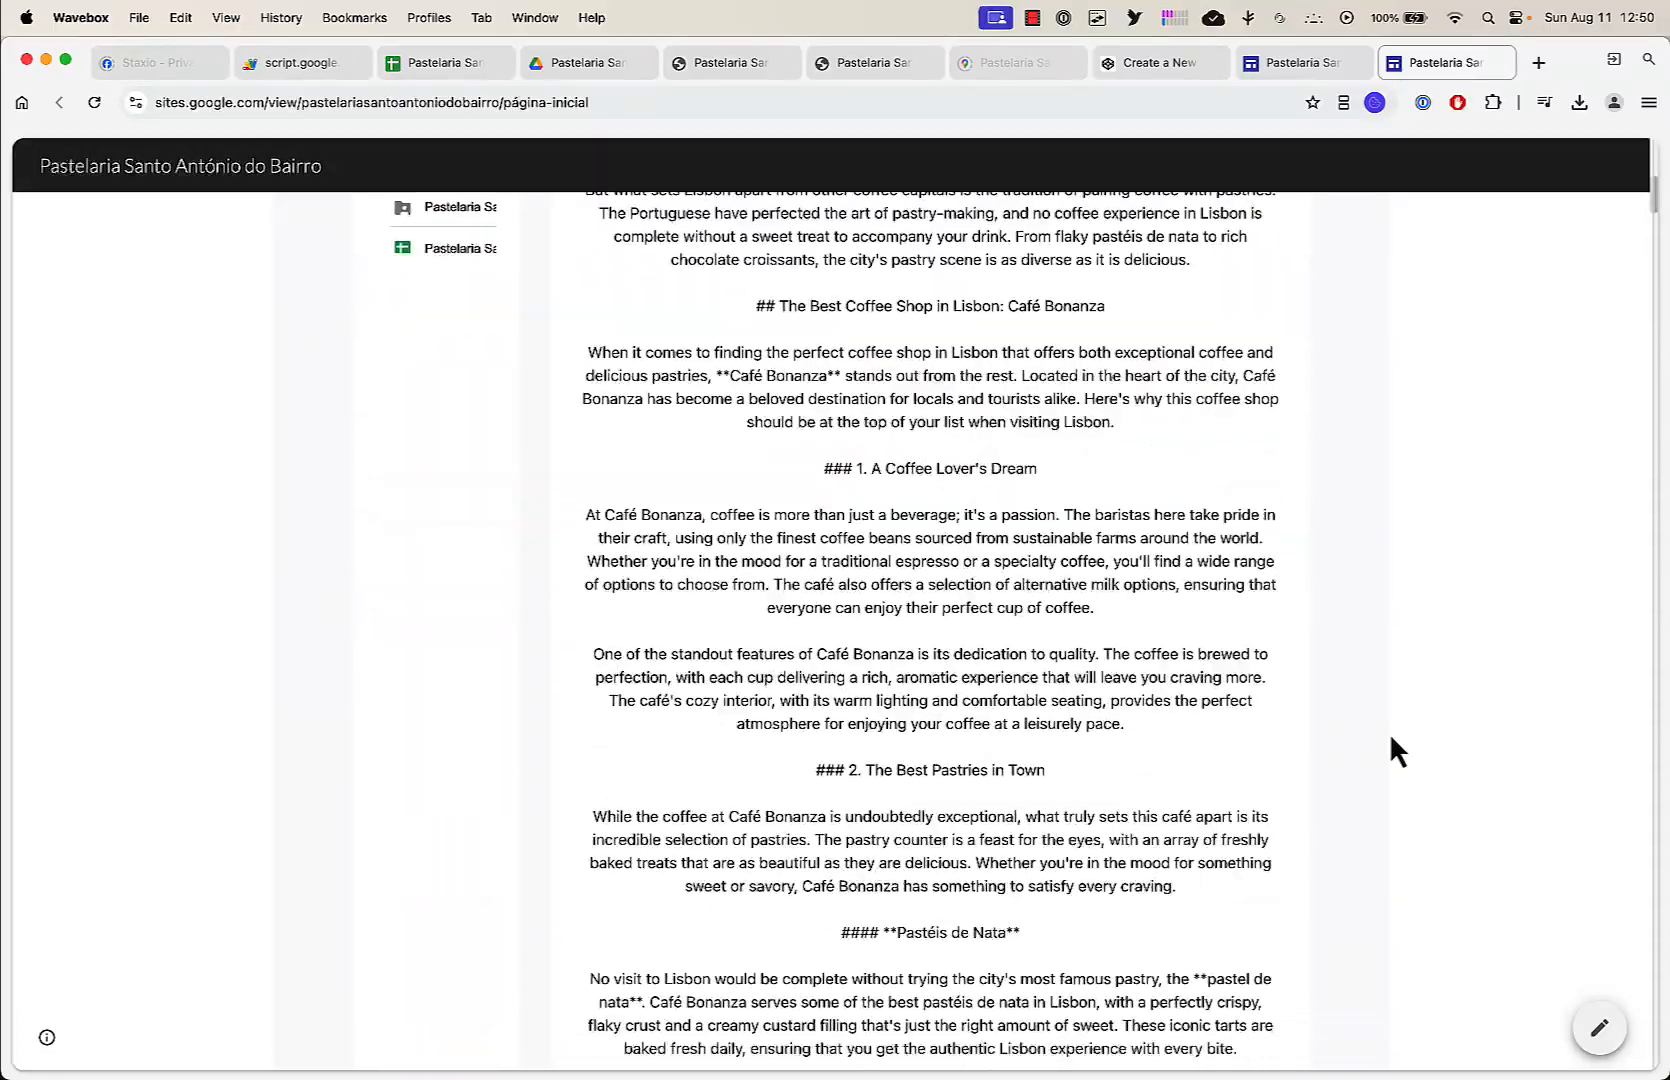
{"action": "scroll", "coordinate": [1389, 732], "scroll_direction": "down", "scroll_amount": 10}
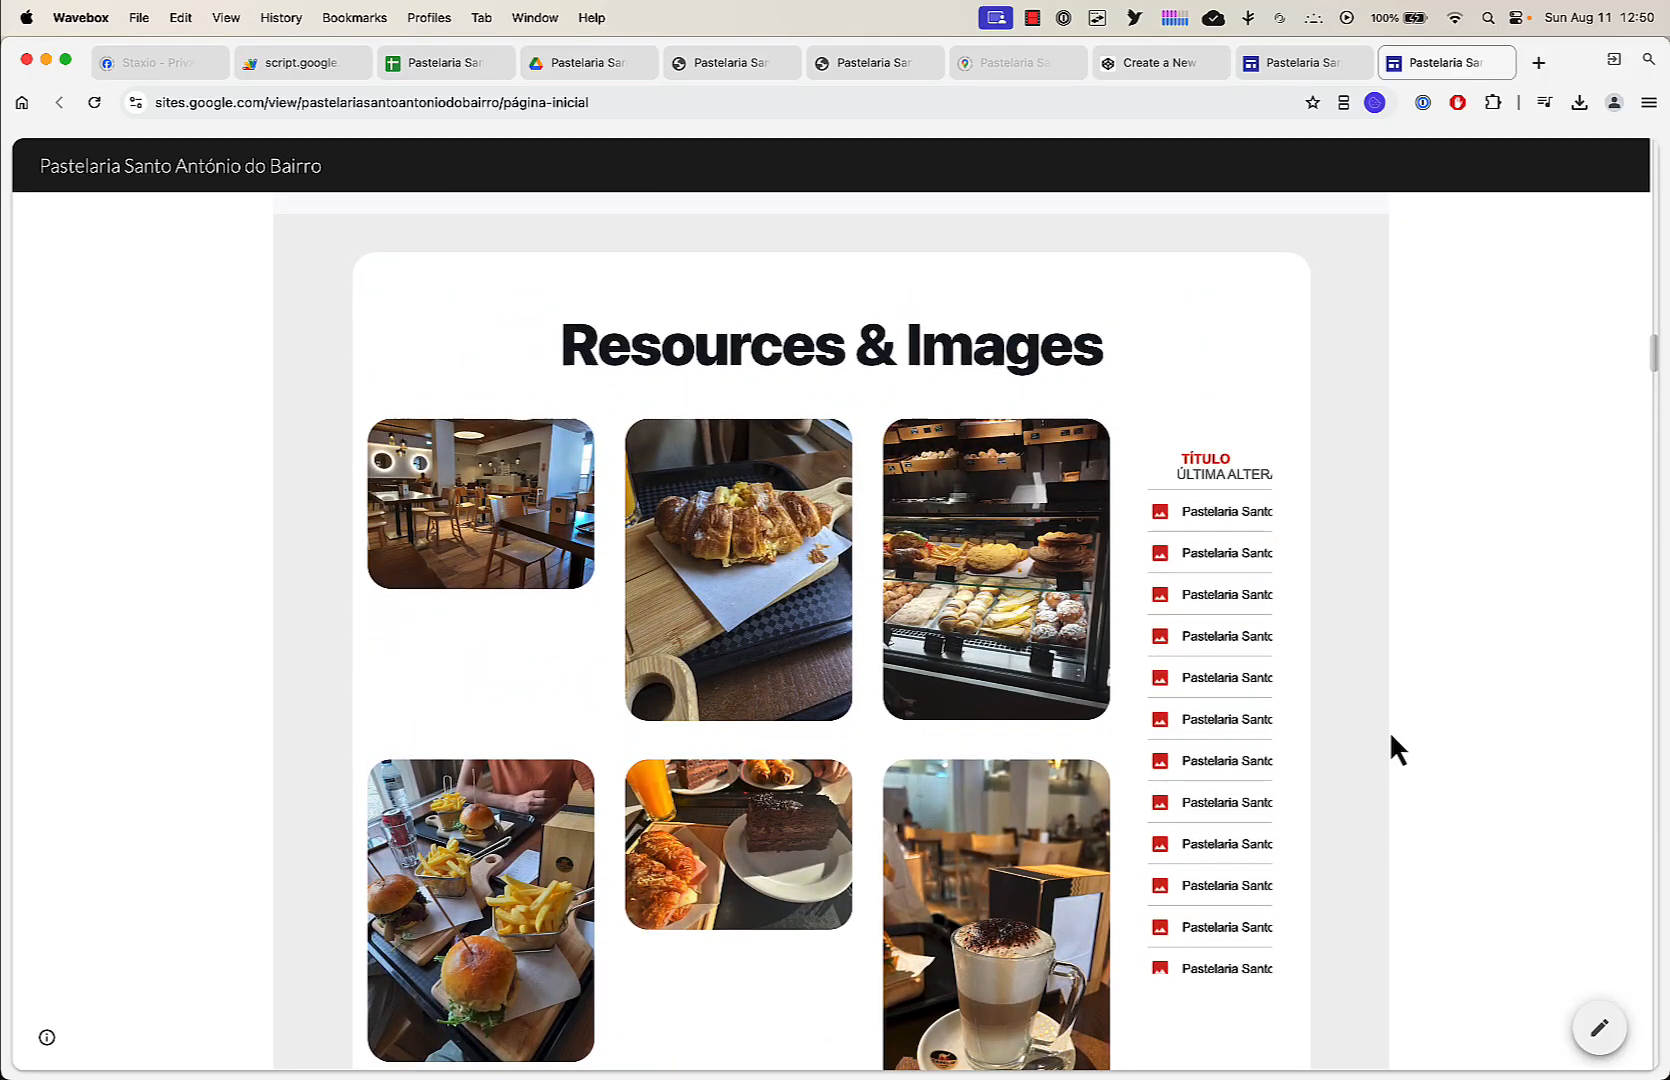
Review the rest of the published site, from the image gallery through the embedded spreadsheet to the Google Maps links
{"action": "scroll", "coordinate": [1391, 738], "scroll_direction": "down", "scroll_amount": 8}
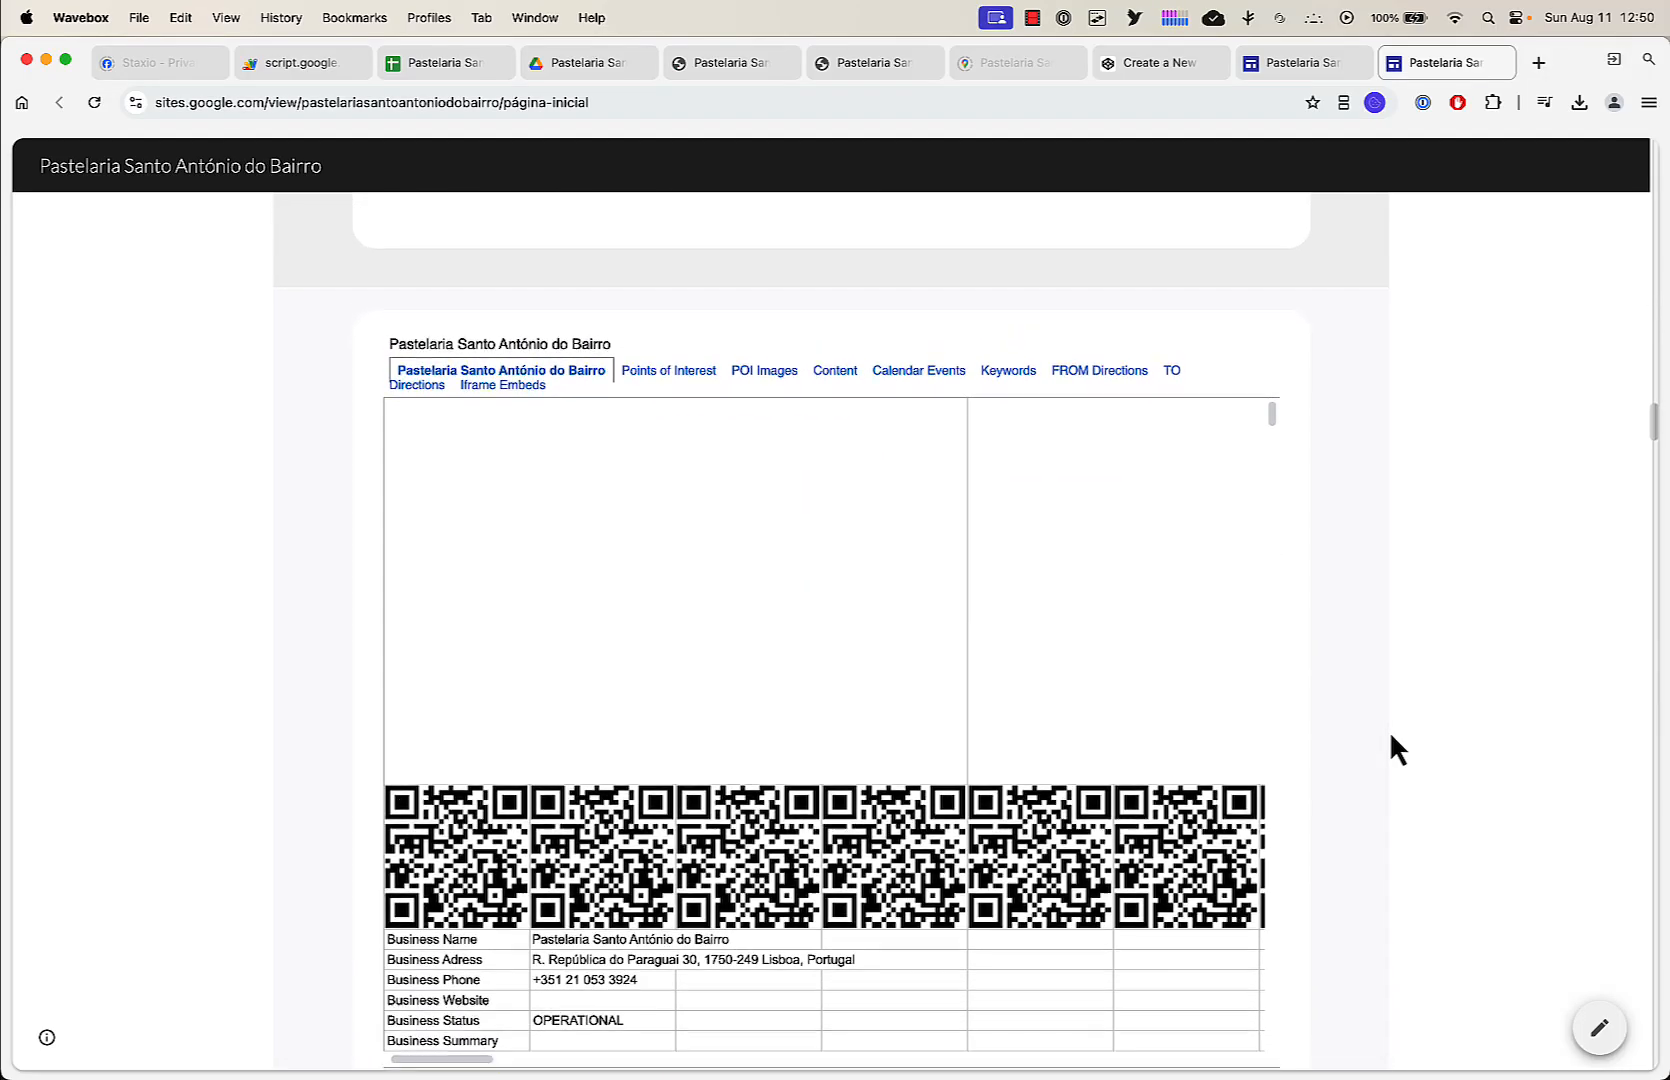
{"action": "scroll", "coordinate": [1389, 731], "scroll_direction": "down", "scroll_amount": 10}
{"action": "scroll", "coordinate": [1391, 737], "scroll_direction": "down", "scroll_amount": 15}
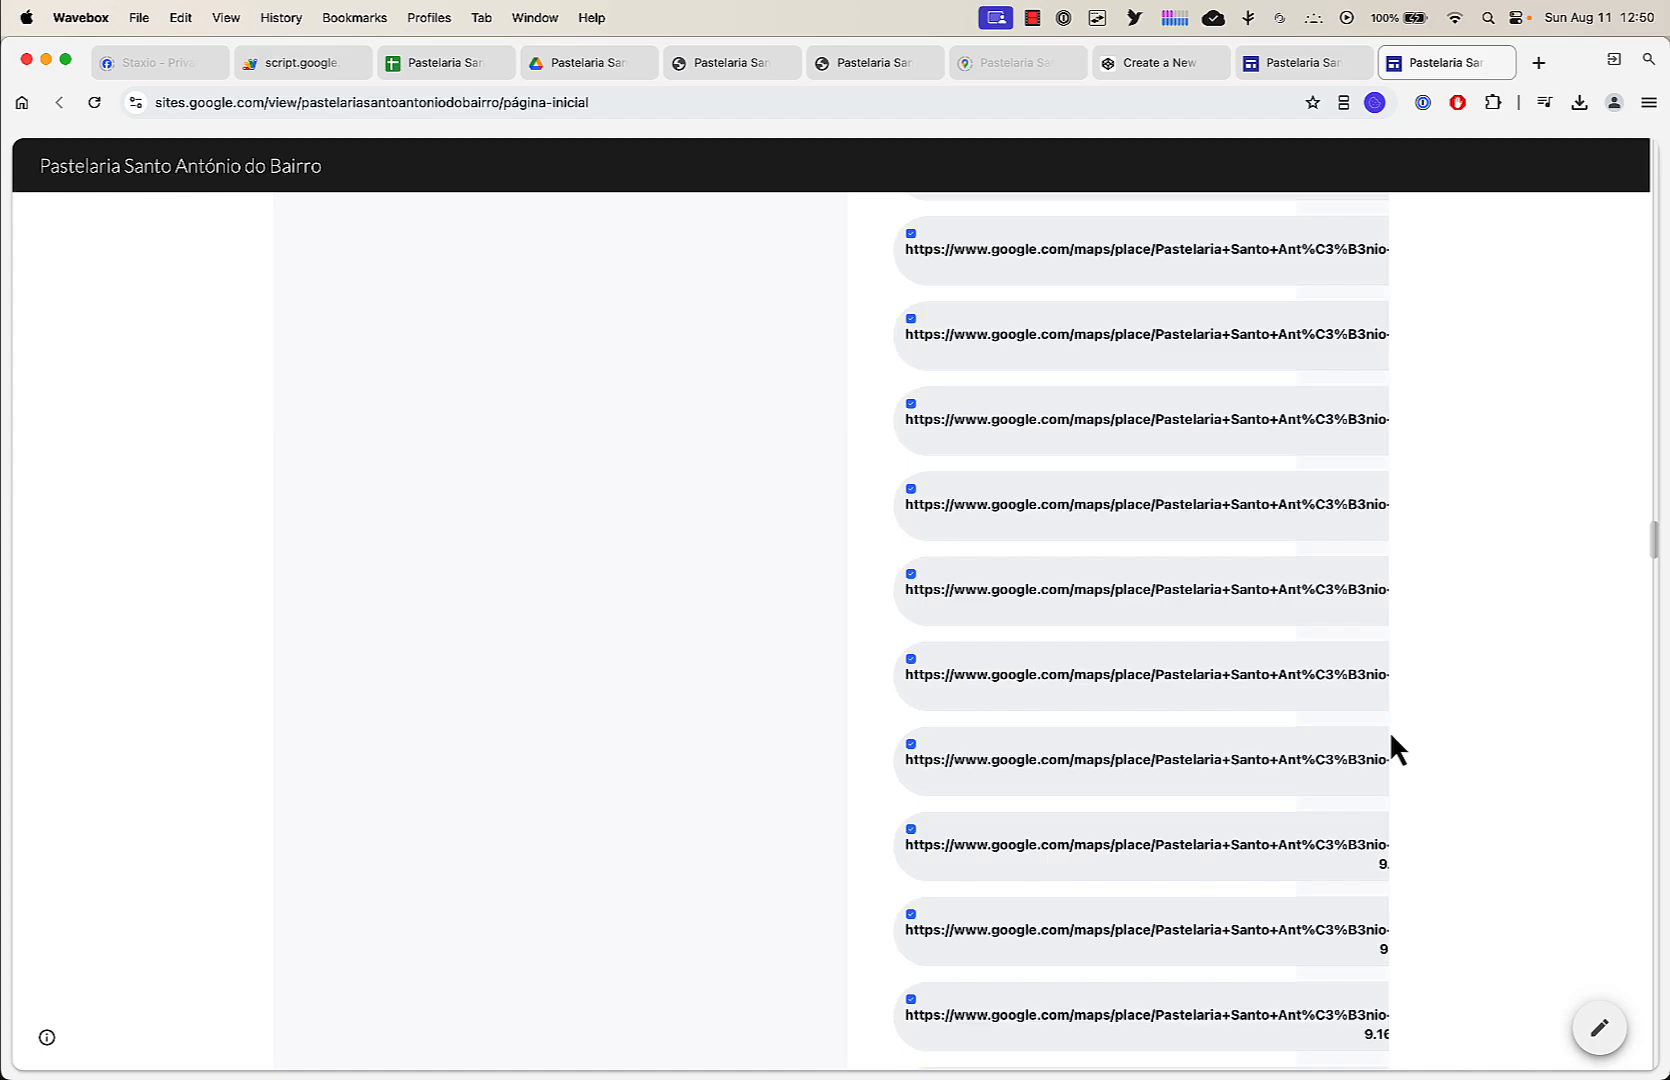
{"action": "scroll", "coordinate": [1391, 736], "scroll_direction": "down", "scroll_amount": 10}
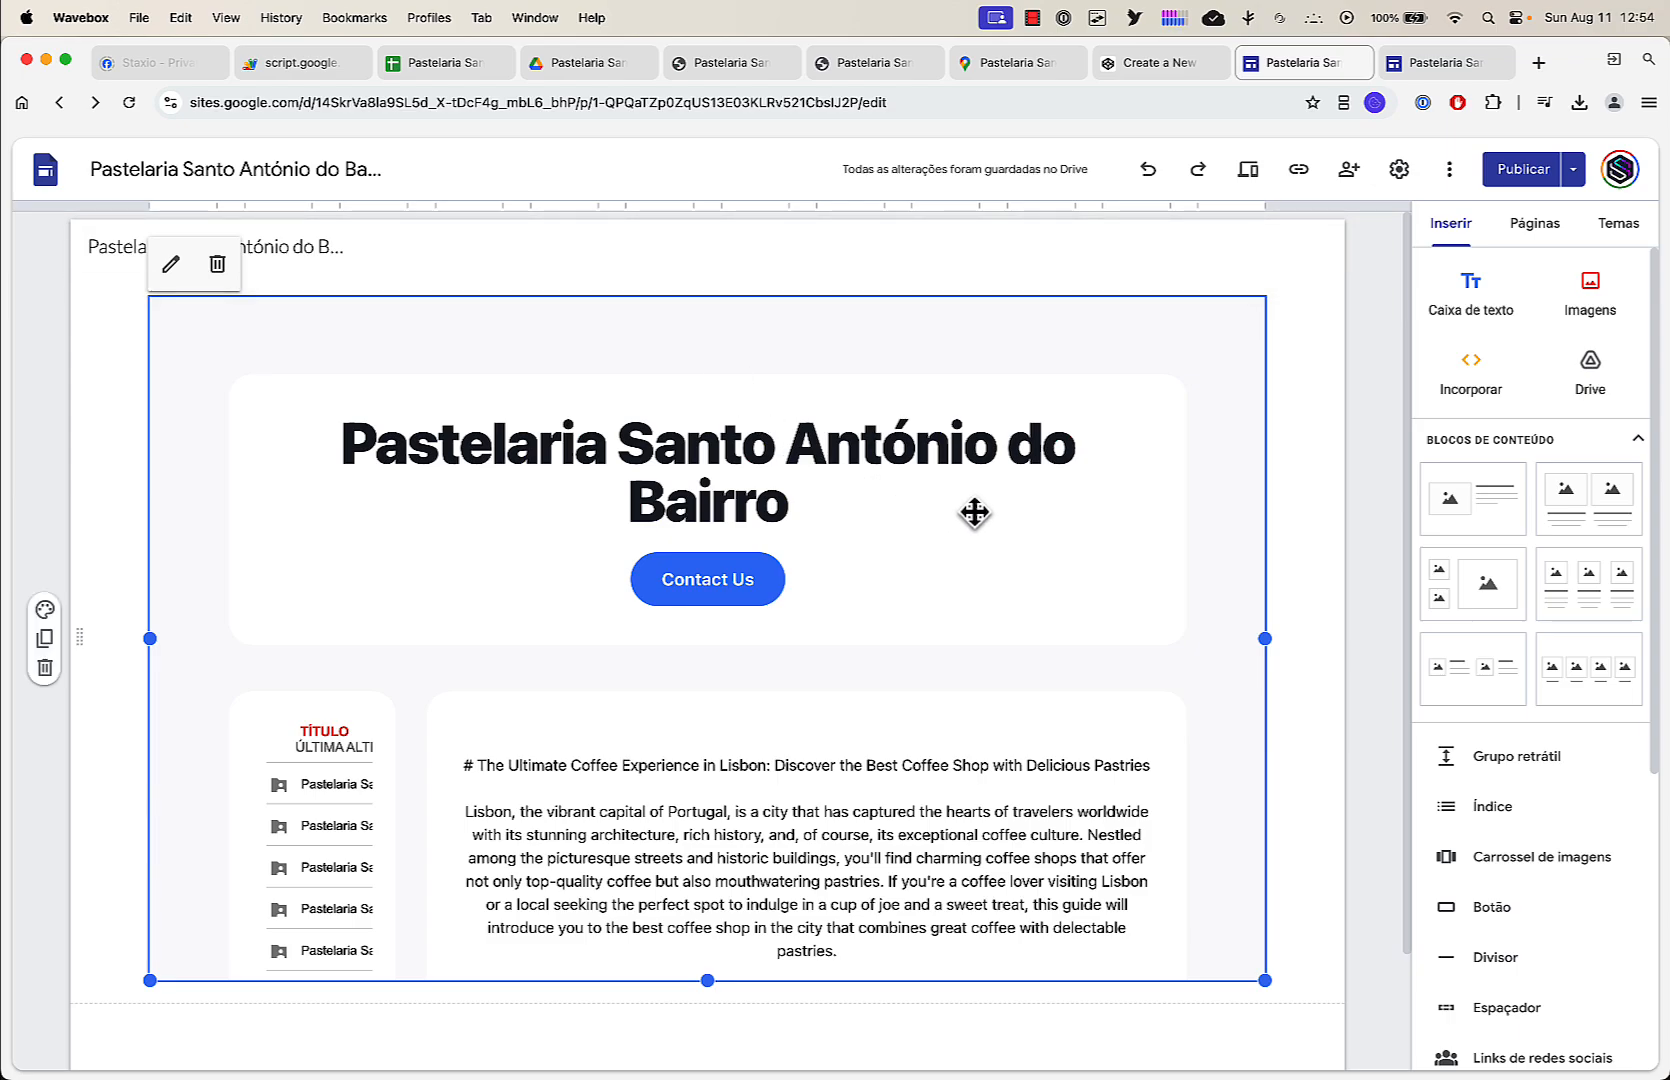
Switch to the Staxio planner and hide the Projects section, leaving Cloud Xplorer displayed
{"action": "left_click", "coordinate": [327, 76]}
{"action": "scroll", "coordinate": [774, 350], "scroll_direction": "down", "scroll_amount": 5}
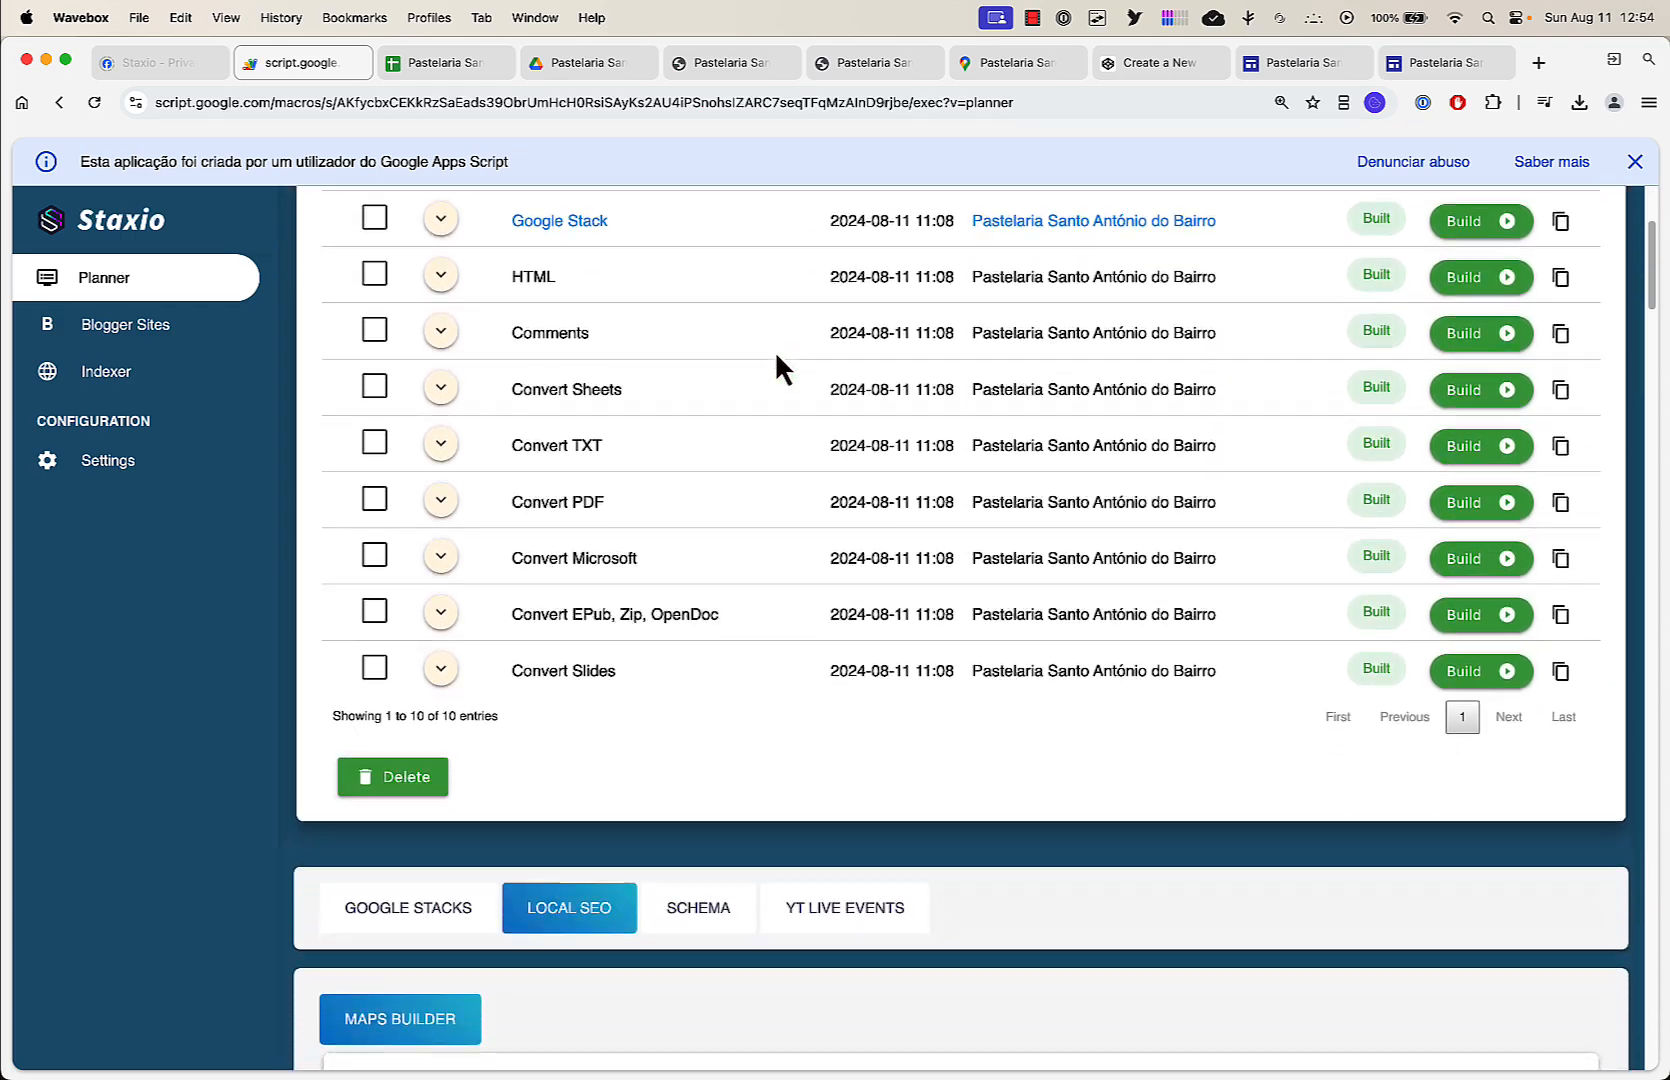
{"action": "scroll", "coordinate": [776, 368], "scroll_direction": "up", "scroll_amount": 5}
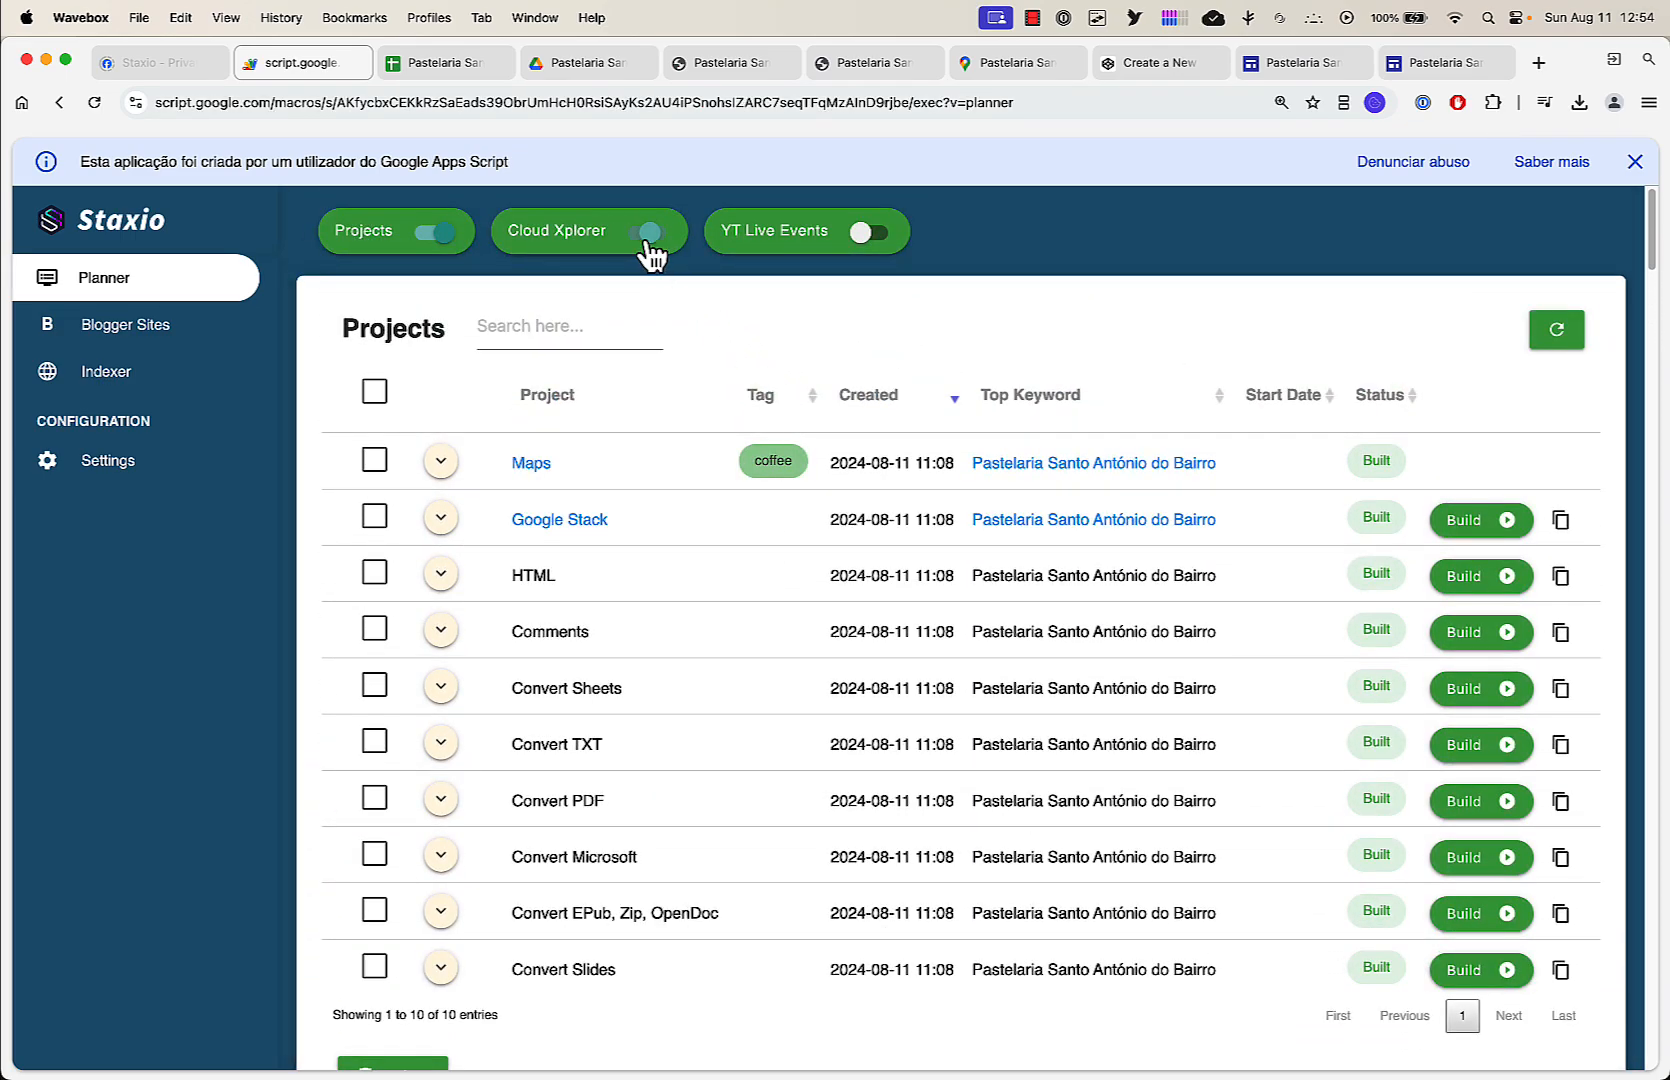
{"action": "left_click", "coordinate": [436, 234]}
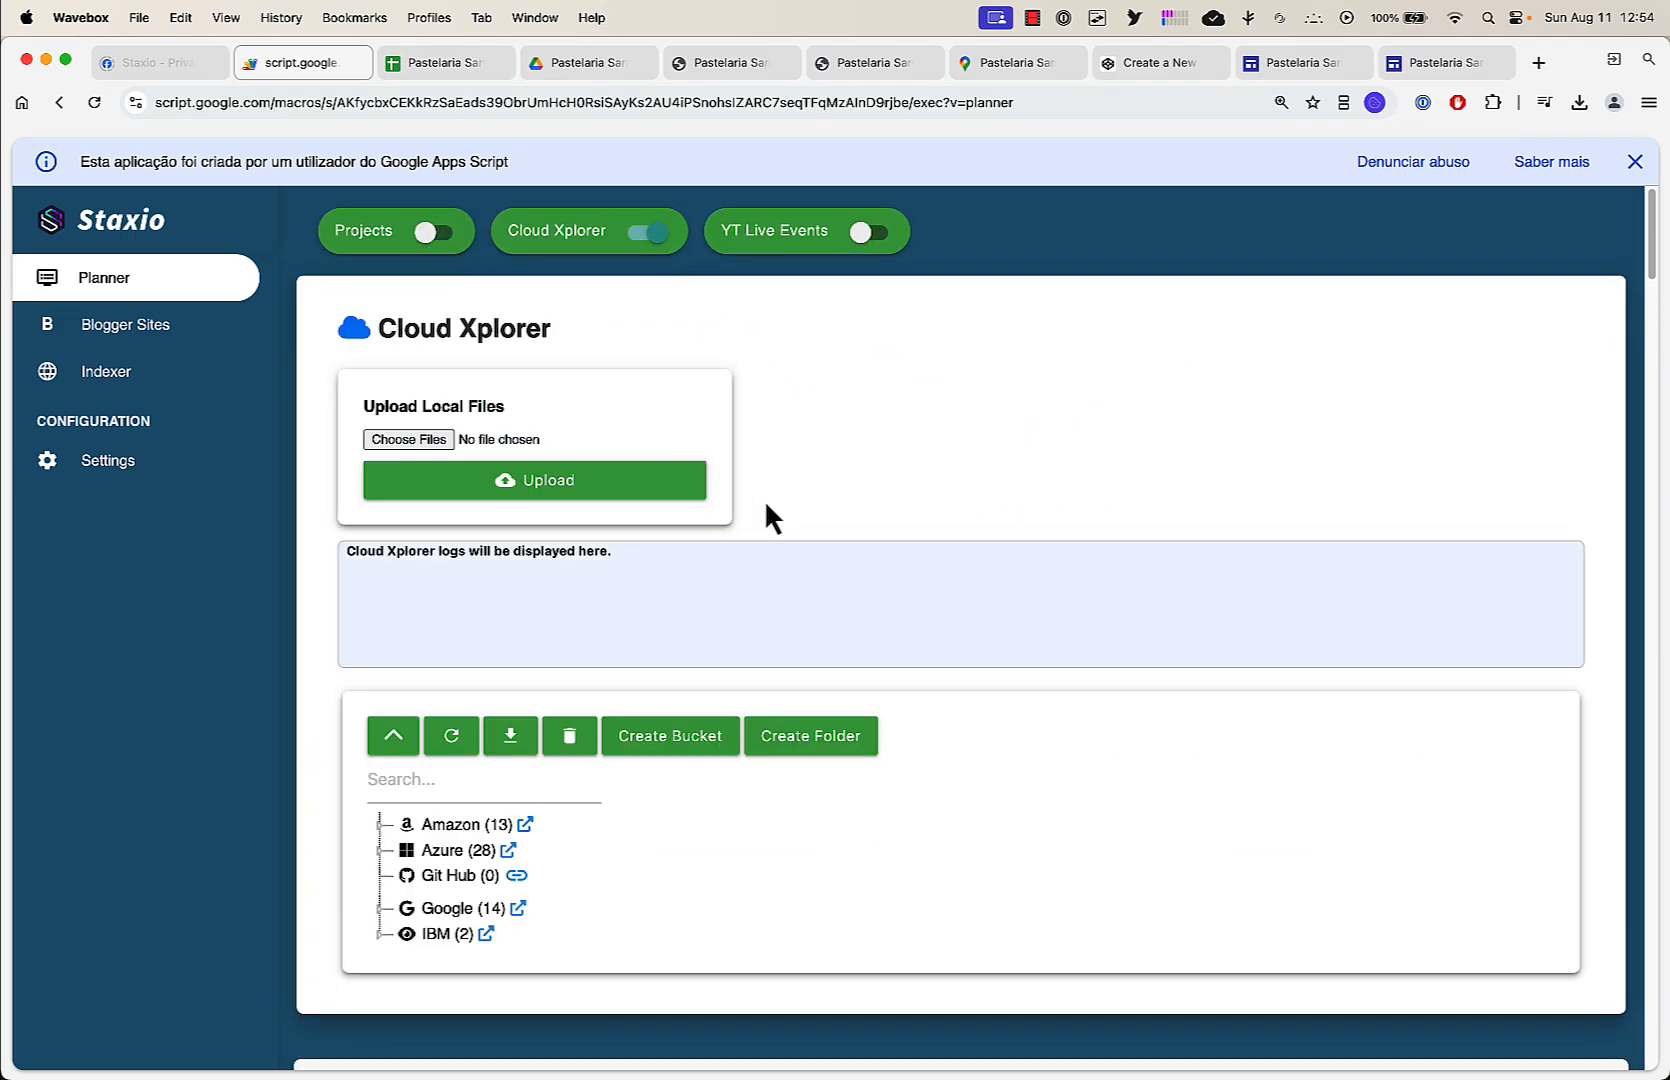
Choose Pastelaria Santo António do Bairro.html from the Downloads folder as the local file for the Cloud Xplorer upload
{"action": "left_click", "coordinate": [485, 876]}
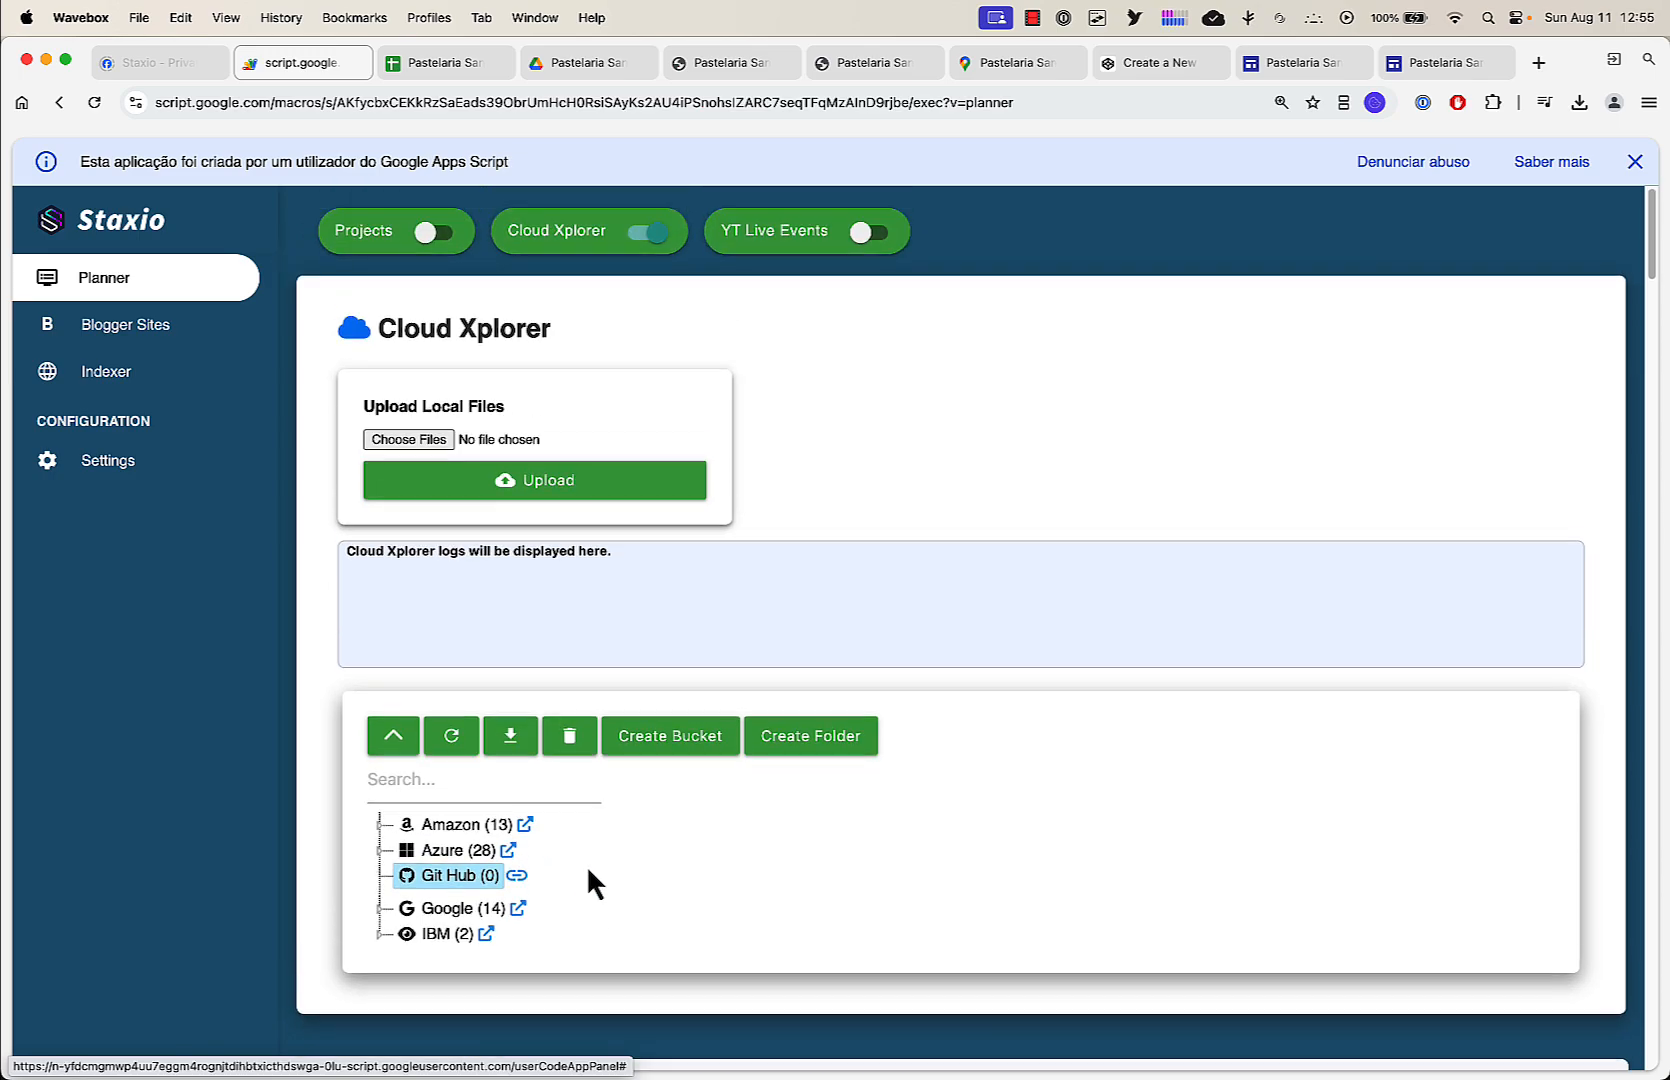
{"action": "left_click", "coordinate": [562, 475]}
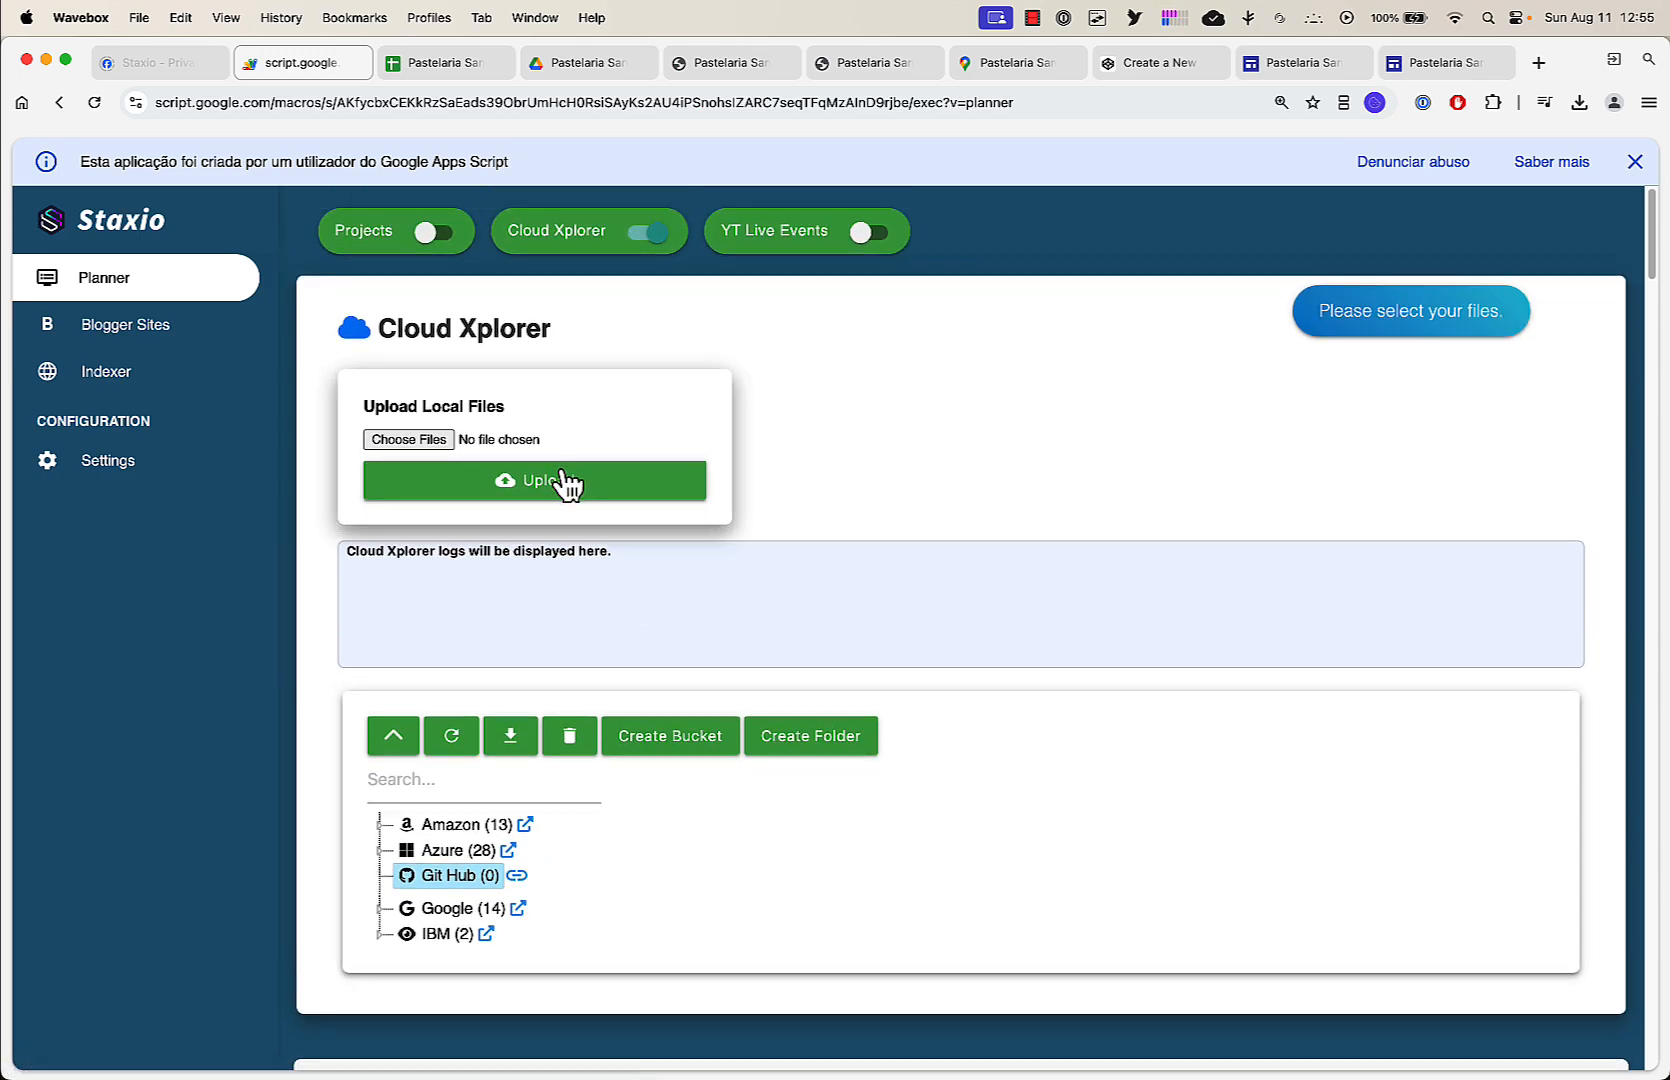
{"action": "left_click", "coordinate": [441, 443]}
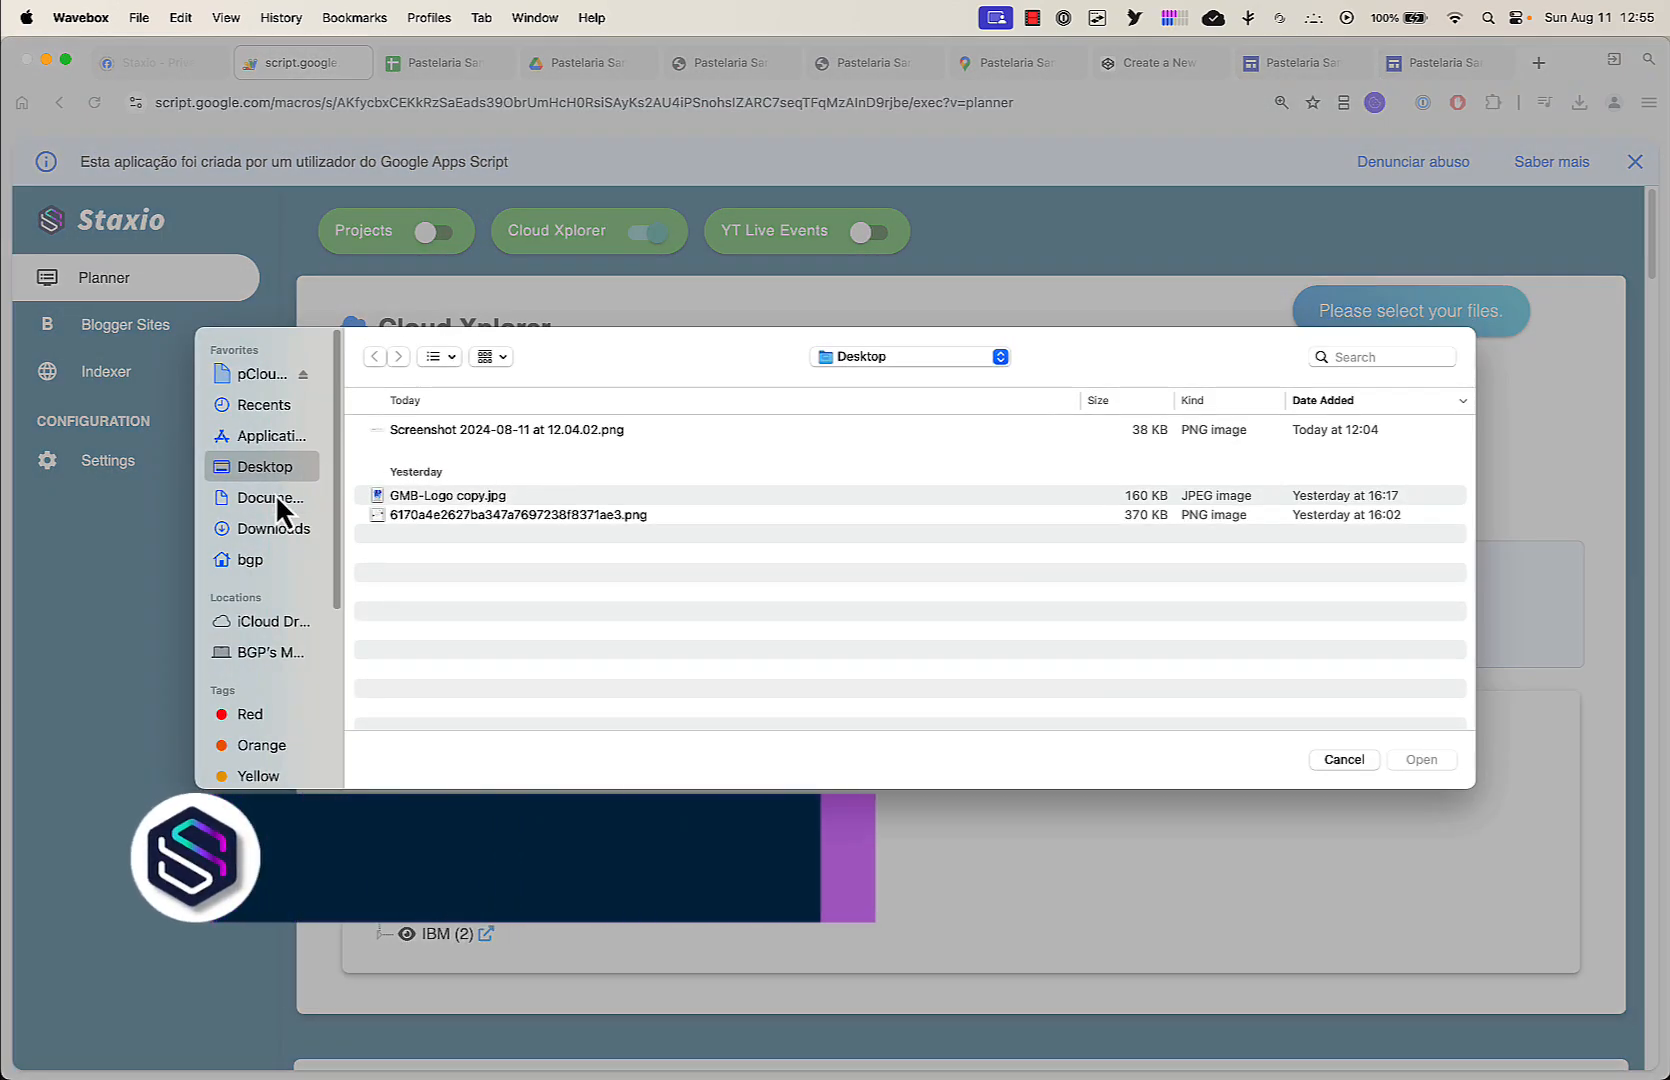
{"action": "left_click", "coordinate": [271, 526]}
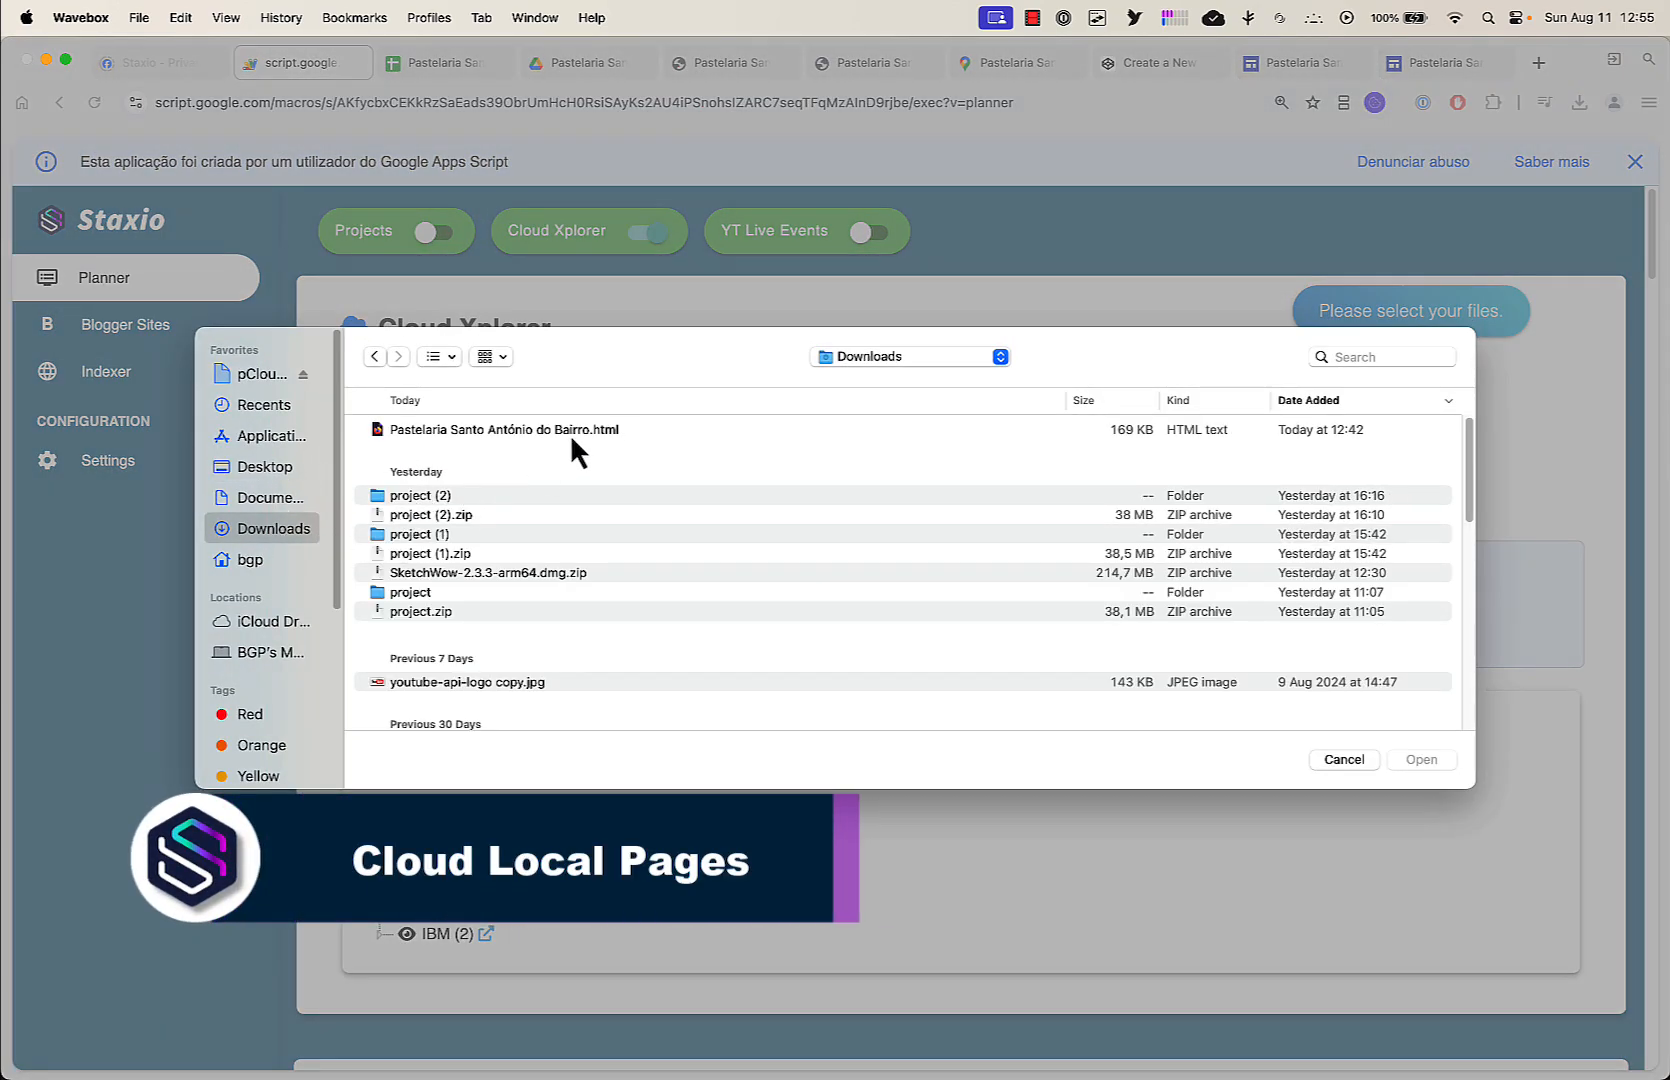
{"action": "left_click", "coordinate": [570, 434]}
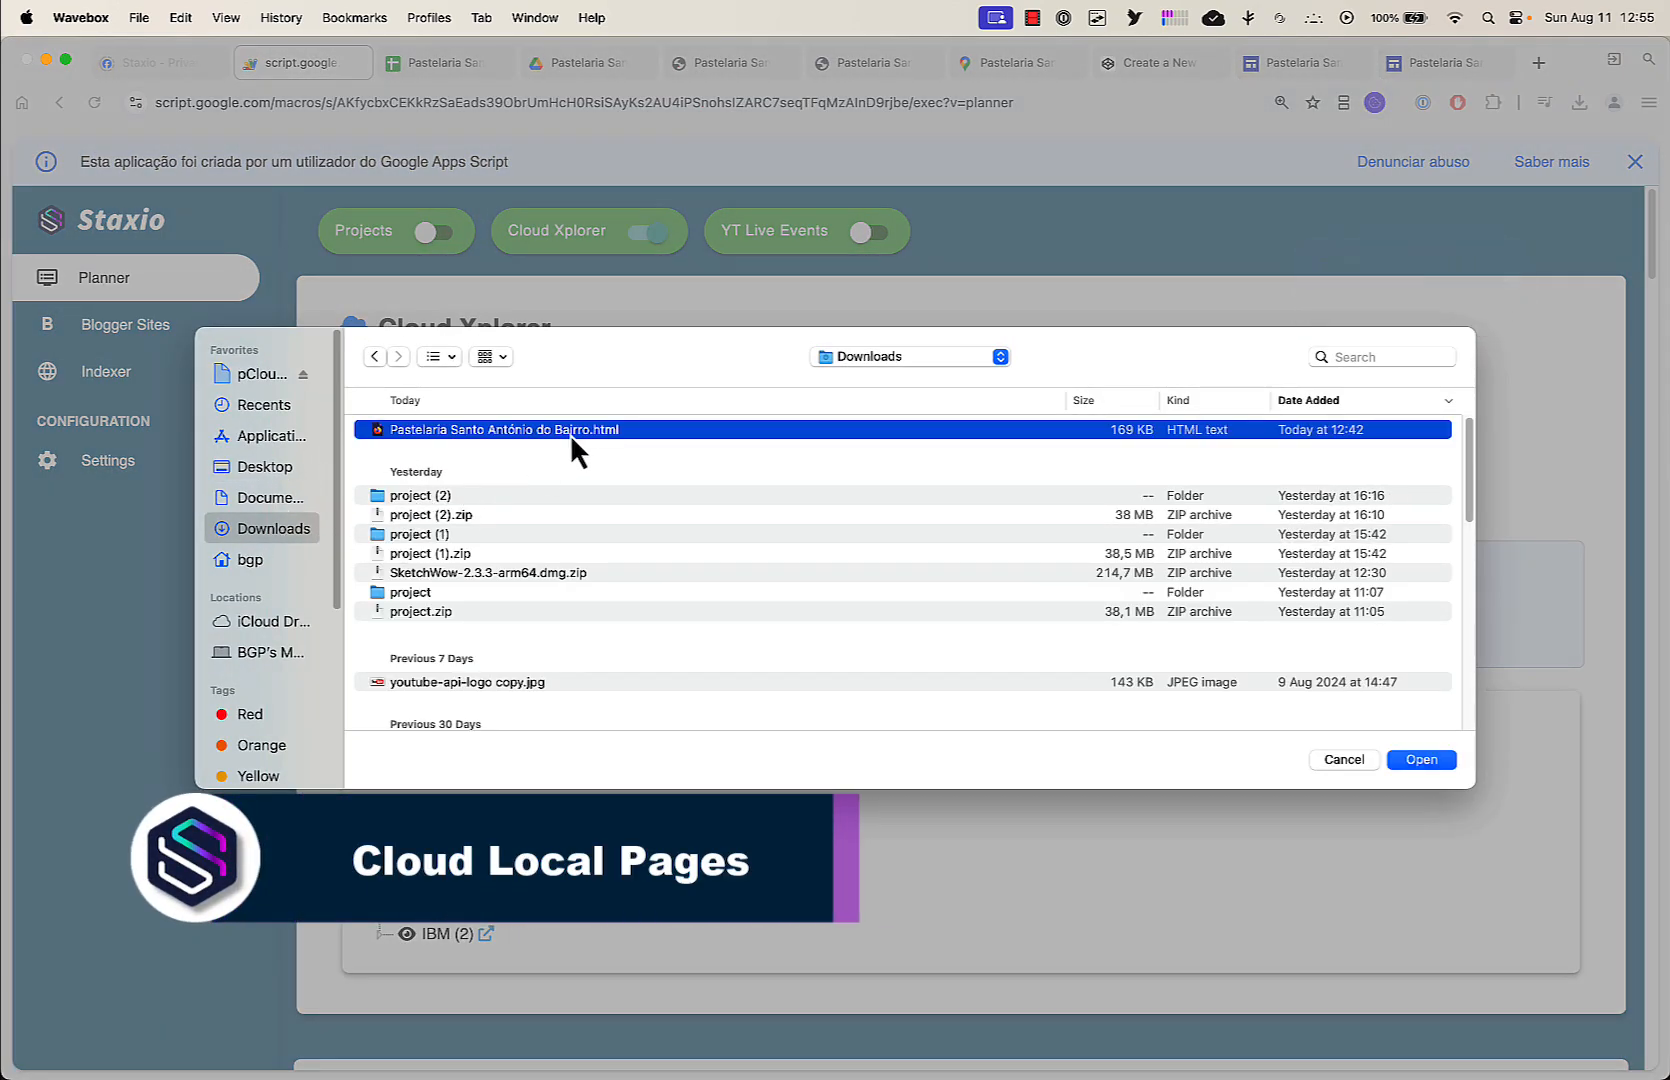
{"action": "left_click", "coordinate": [1425, 762]}
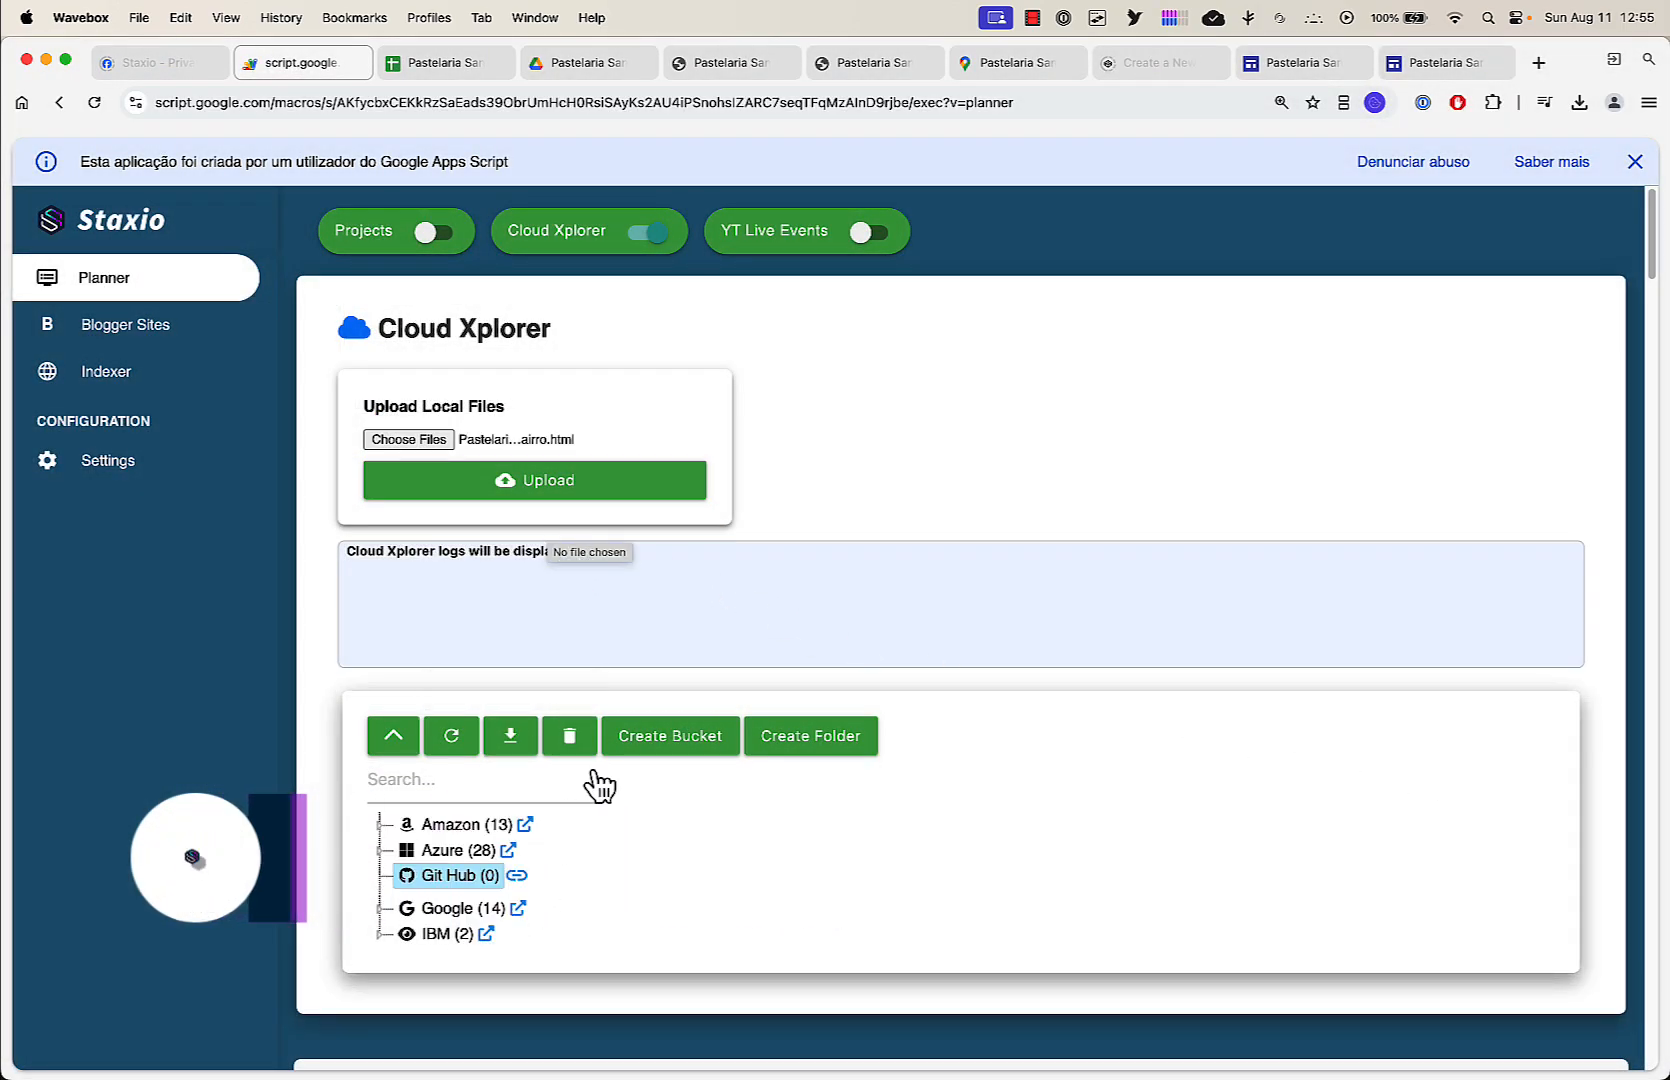
Upload the chosen HTML file to the first bucket under the Google service
{"action": "left_click", "coordinate": [458, 908]}
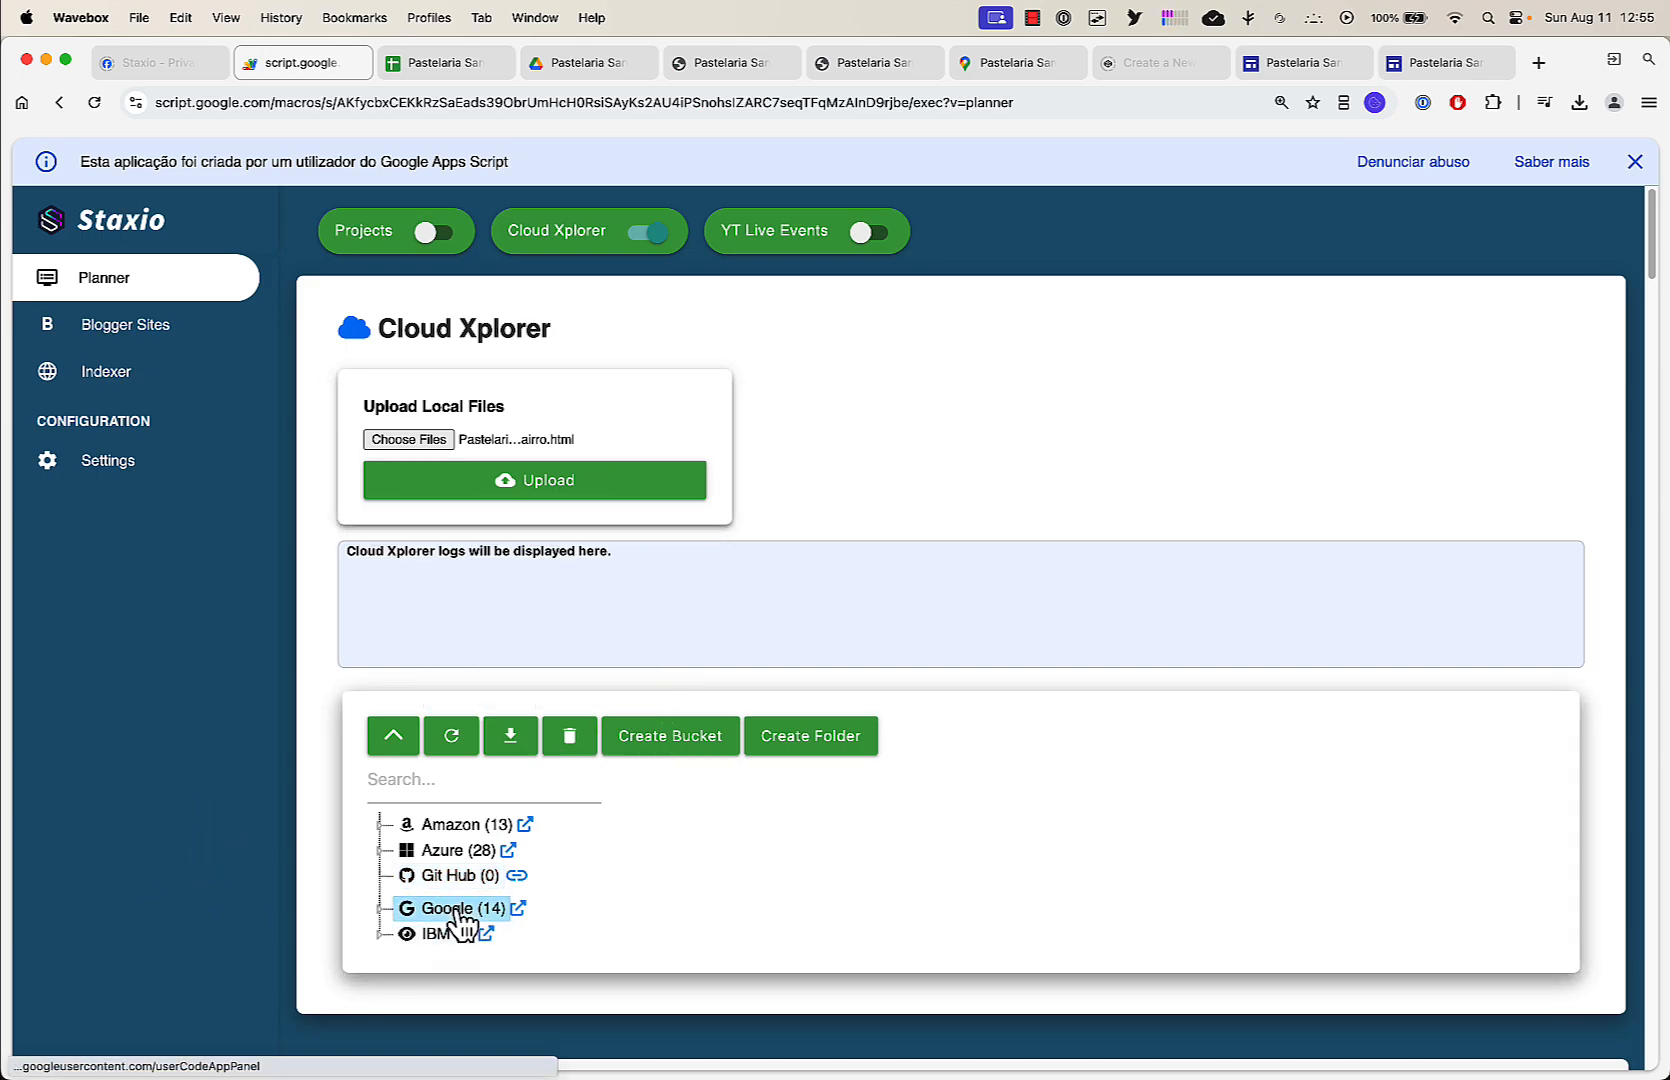
{"action": "left_click", "coordinate": [563, 488]}
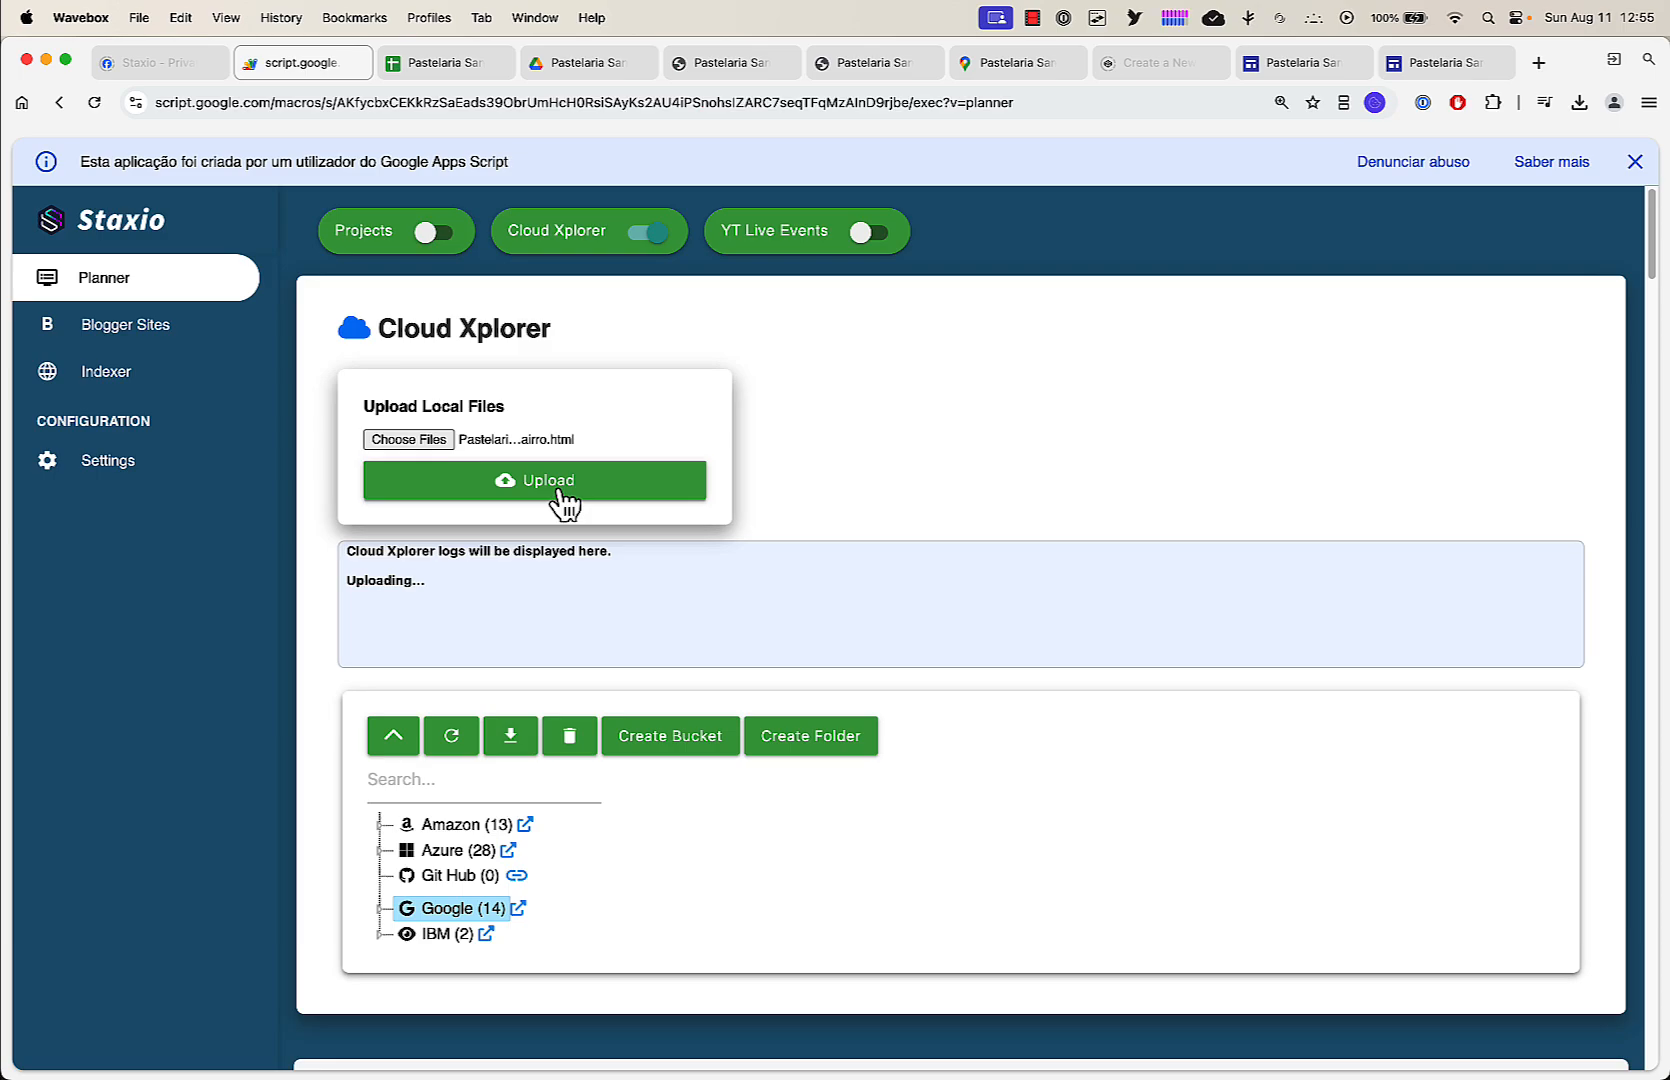
{"action": "left_click", "coordinate": [381, 908]}
{"action": "scroll", "coordinate": [594, 913], "scroll_direction": "down", "scroll_amount": 1}
{"action": "scroll", "coordinate": [595, 902], "scroll_direction": "down", "scroll_amount": 3}
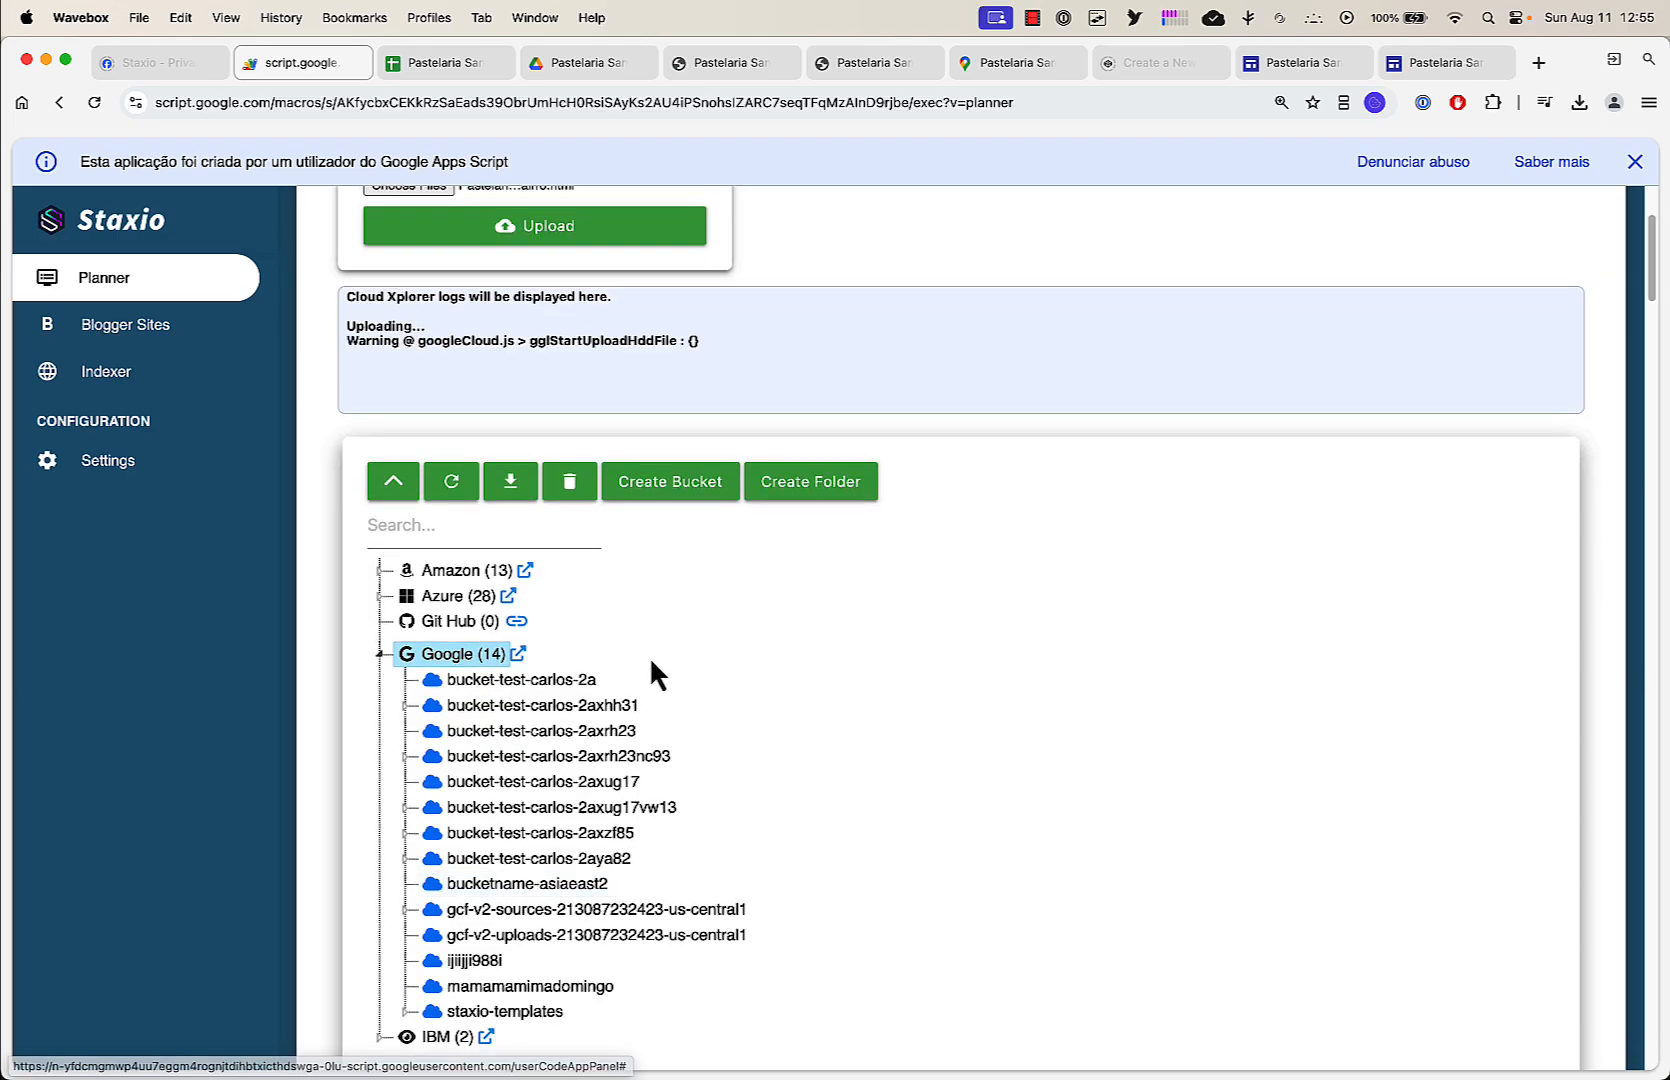
{"action": "left_click", "coordinate": [581, 683]}
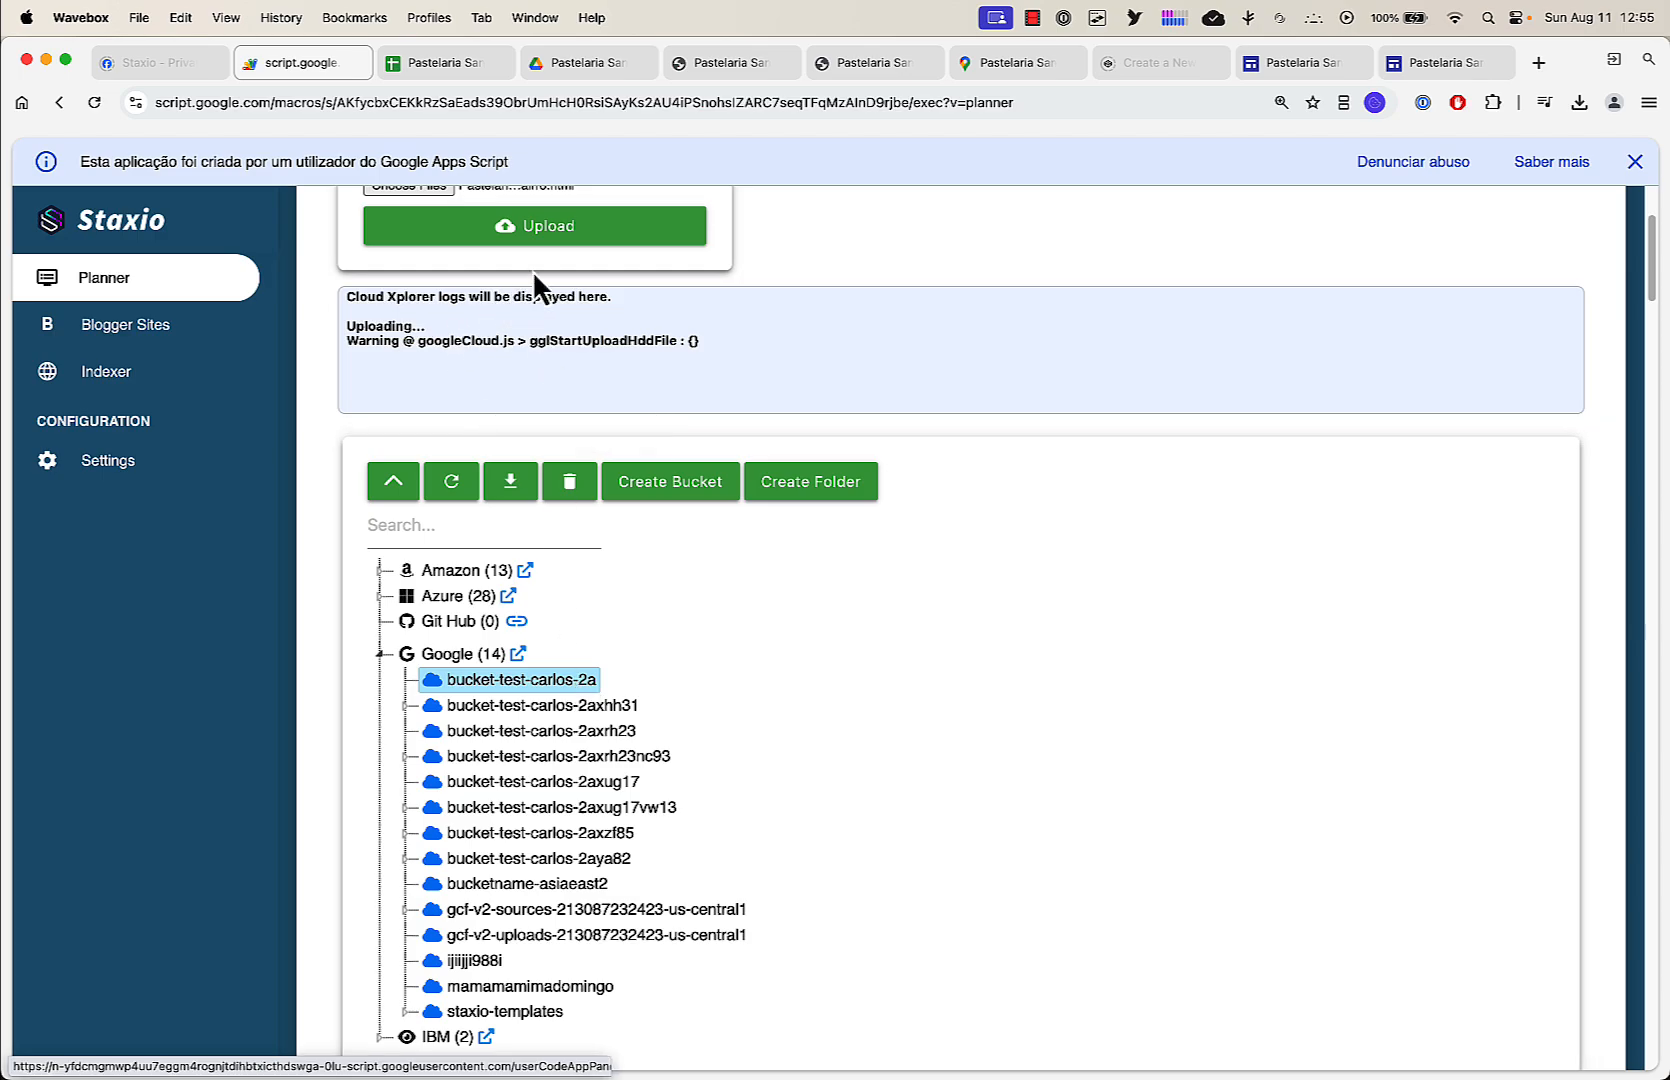
{"action": "left_click", "coordinate": [583, 236]}
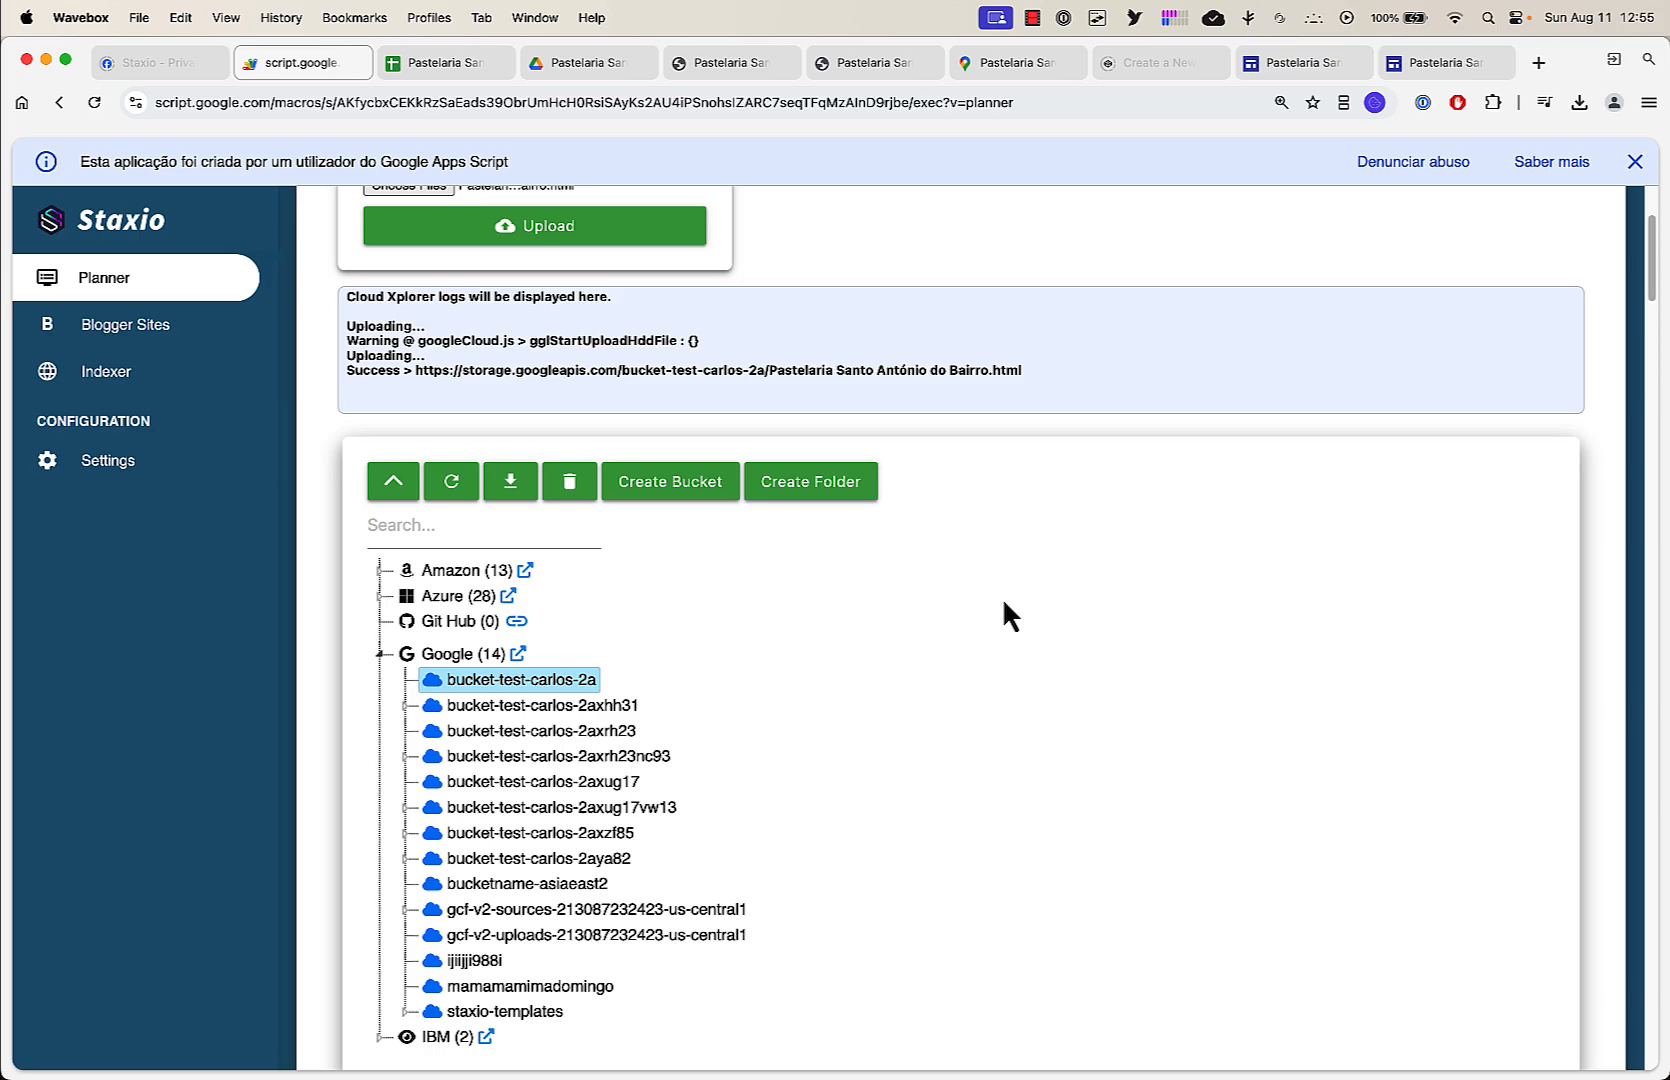
Refresh the cloud service tree and open the uploaded HTML page through its link in the first Google bucket
{"action": "left_click", "coordinate": [453, 483]}
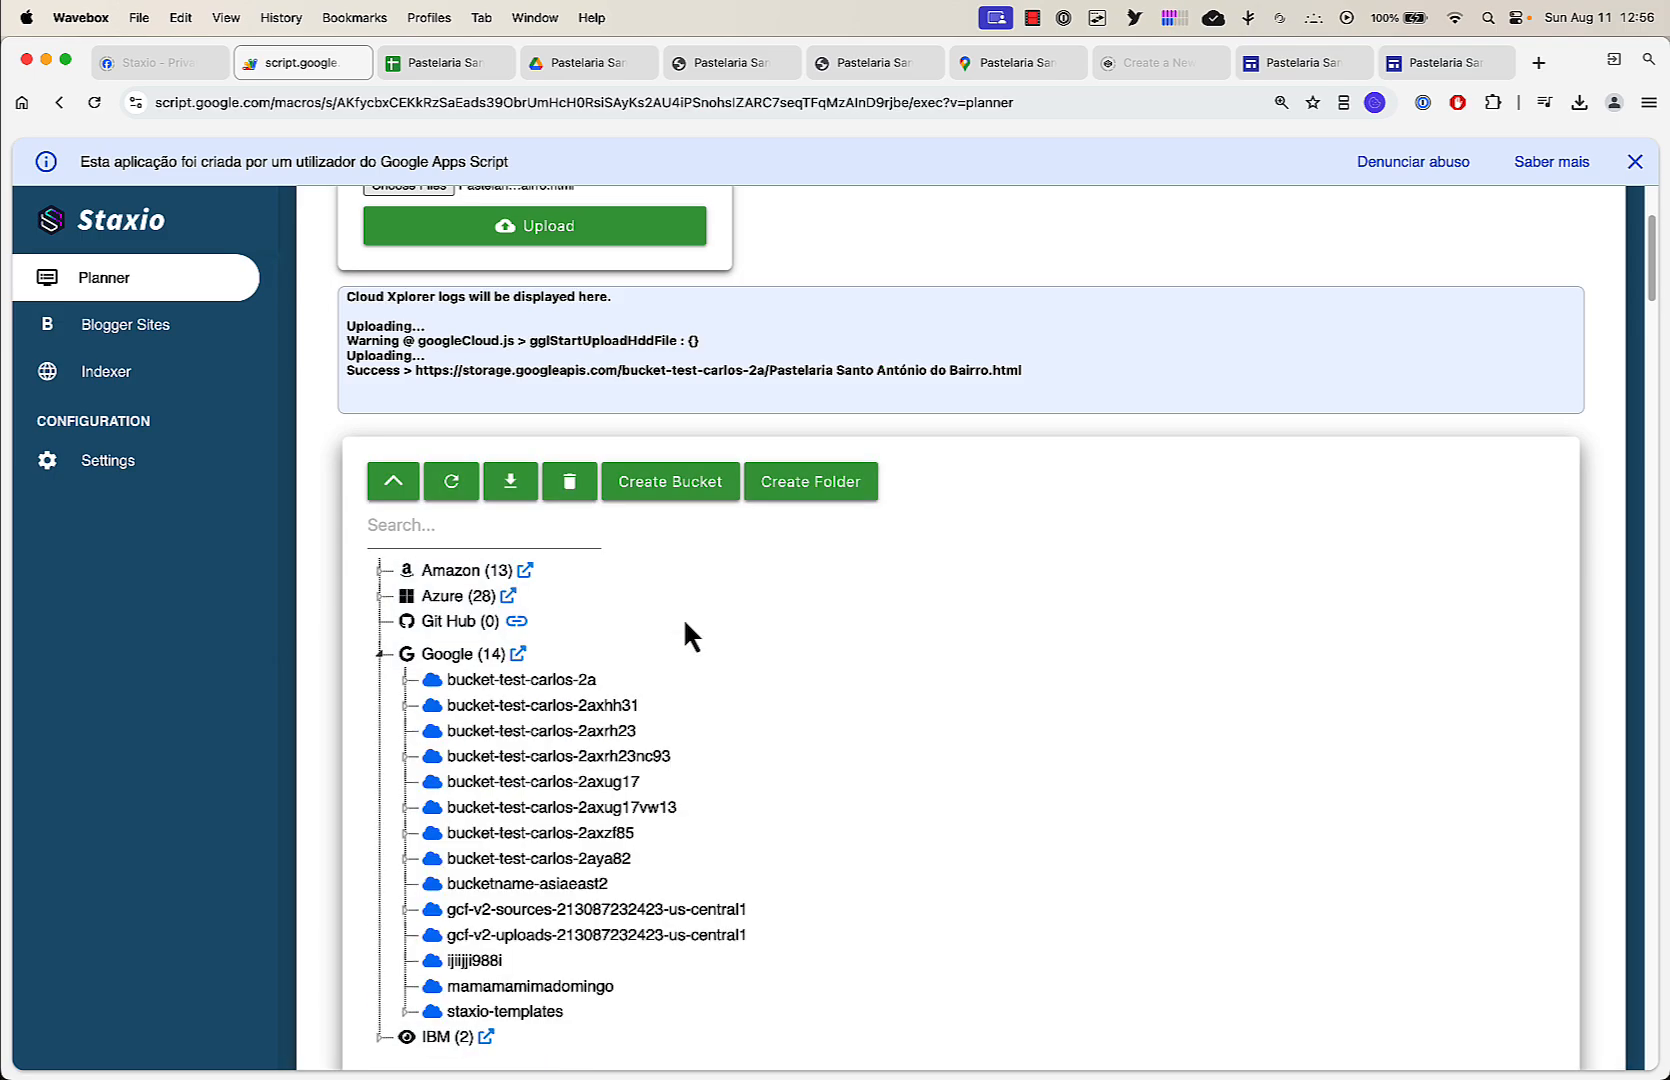
{"action": "left_click", "coordinate": [406, 680]}
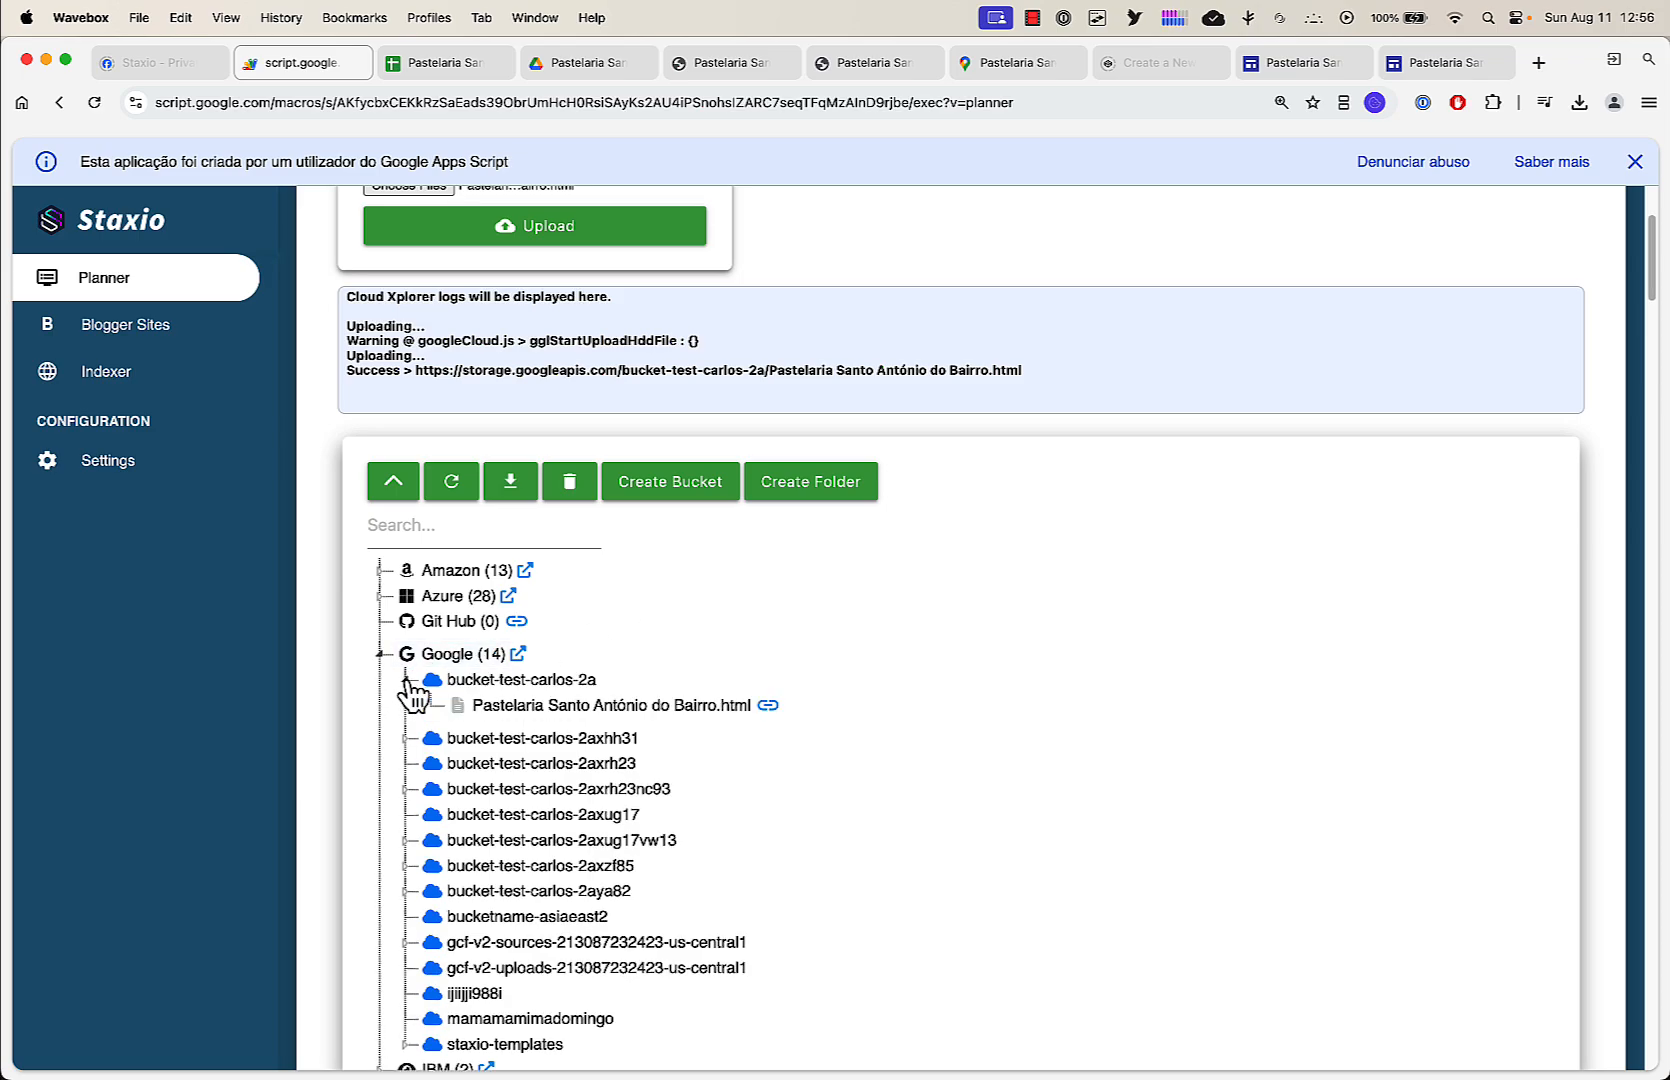
{"action": "left_click", "coordinate": [768, 706]}
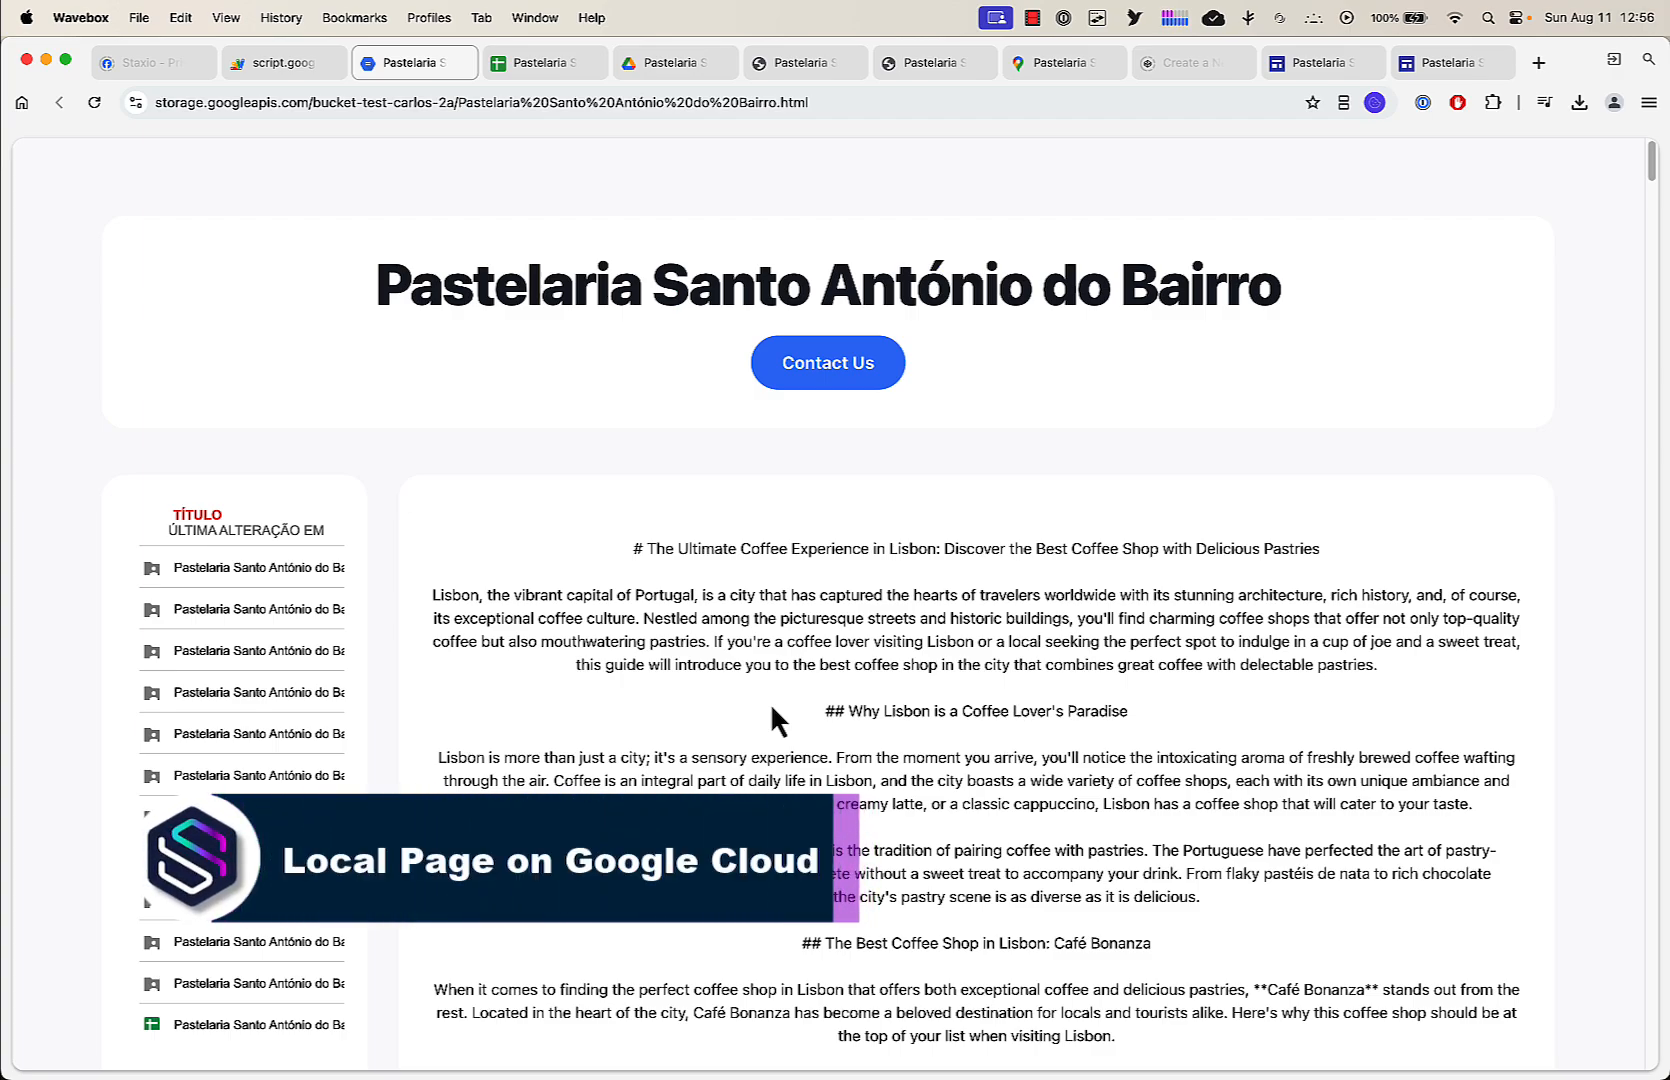
{"action": "left_click", "coordinate": [391, 102]}
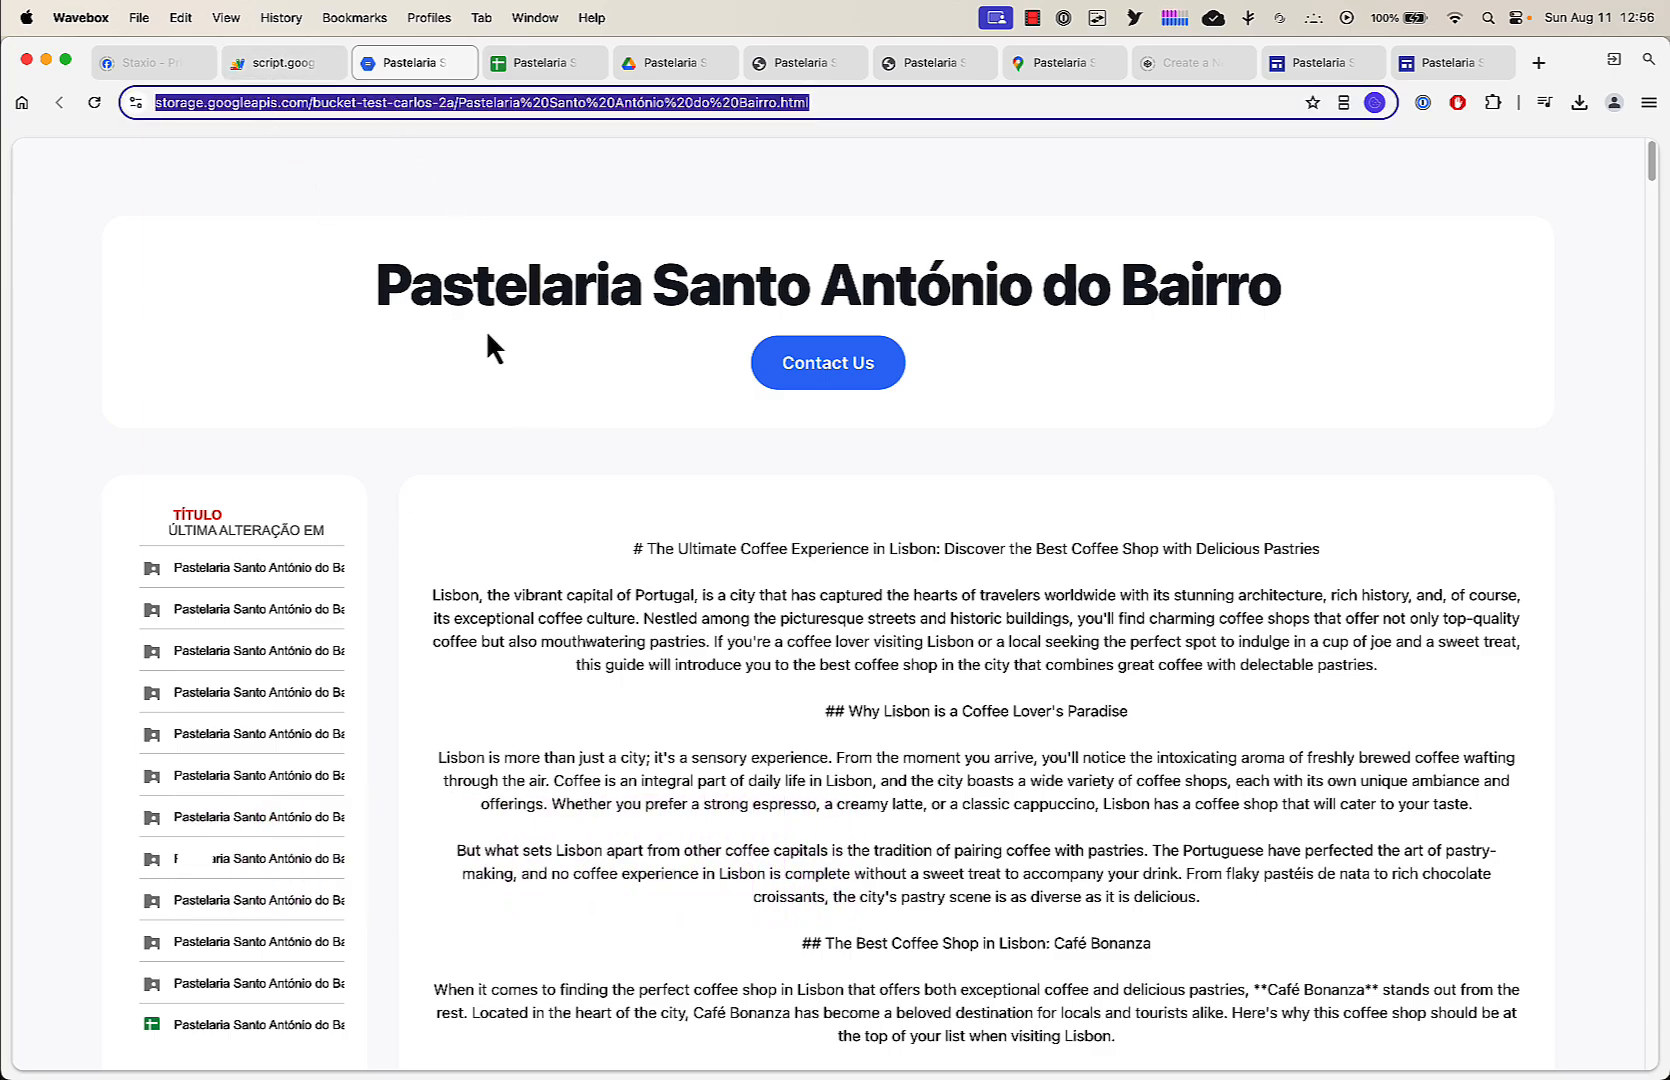
Review the cloud-hosted page from the article through the images, spreadsheet and link list to the Slides & Presentations and Documents sections
{"action": "scroll", "coordinate": [488, 336], "scroll_direction": "down", "scroll_amount": 20}
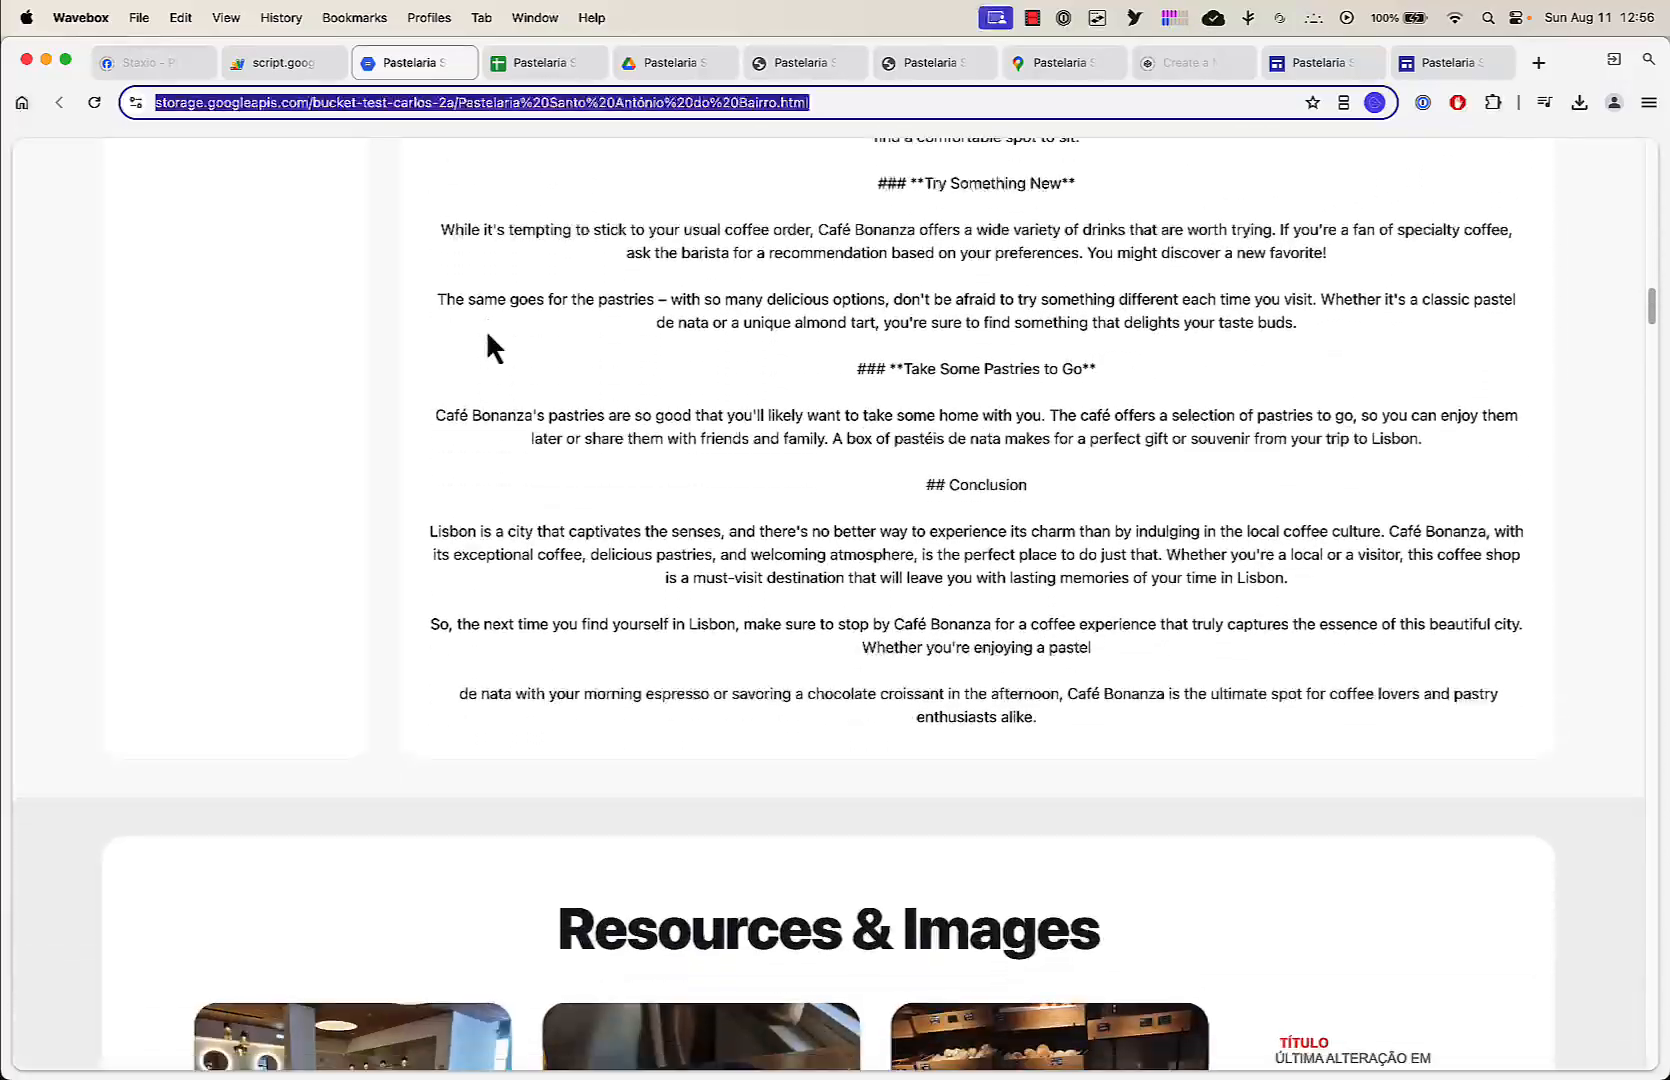
{"action": "scroll", "coordinate": [487, 334], "scroll_direction": "down", "scroll_amount": 5}
{"action": "scroll", "coordinate": [181, 492], "scroll_direction": "down", "scroll_amount": 15}
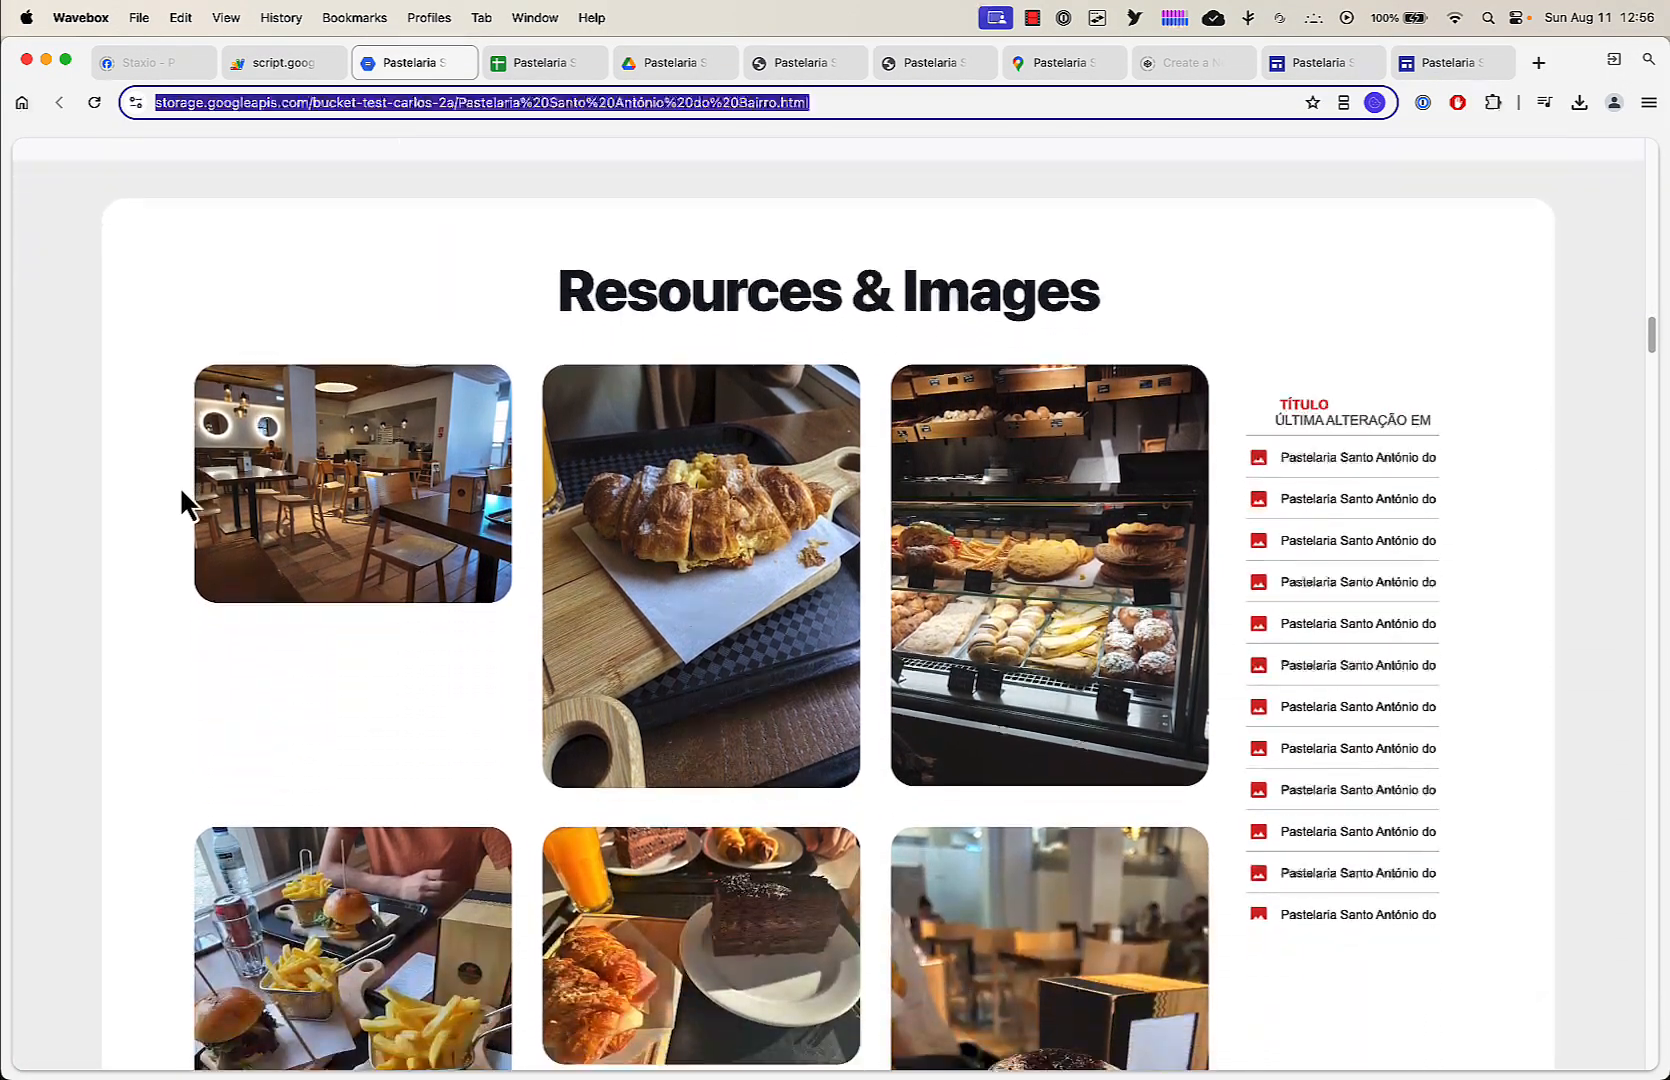
{"action": "scroll", "coordinate": [179, 492], "scroll_direction": "down", "scroll_amount": 15}
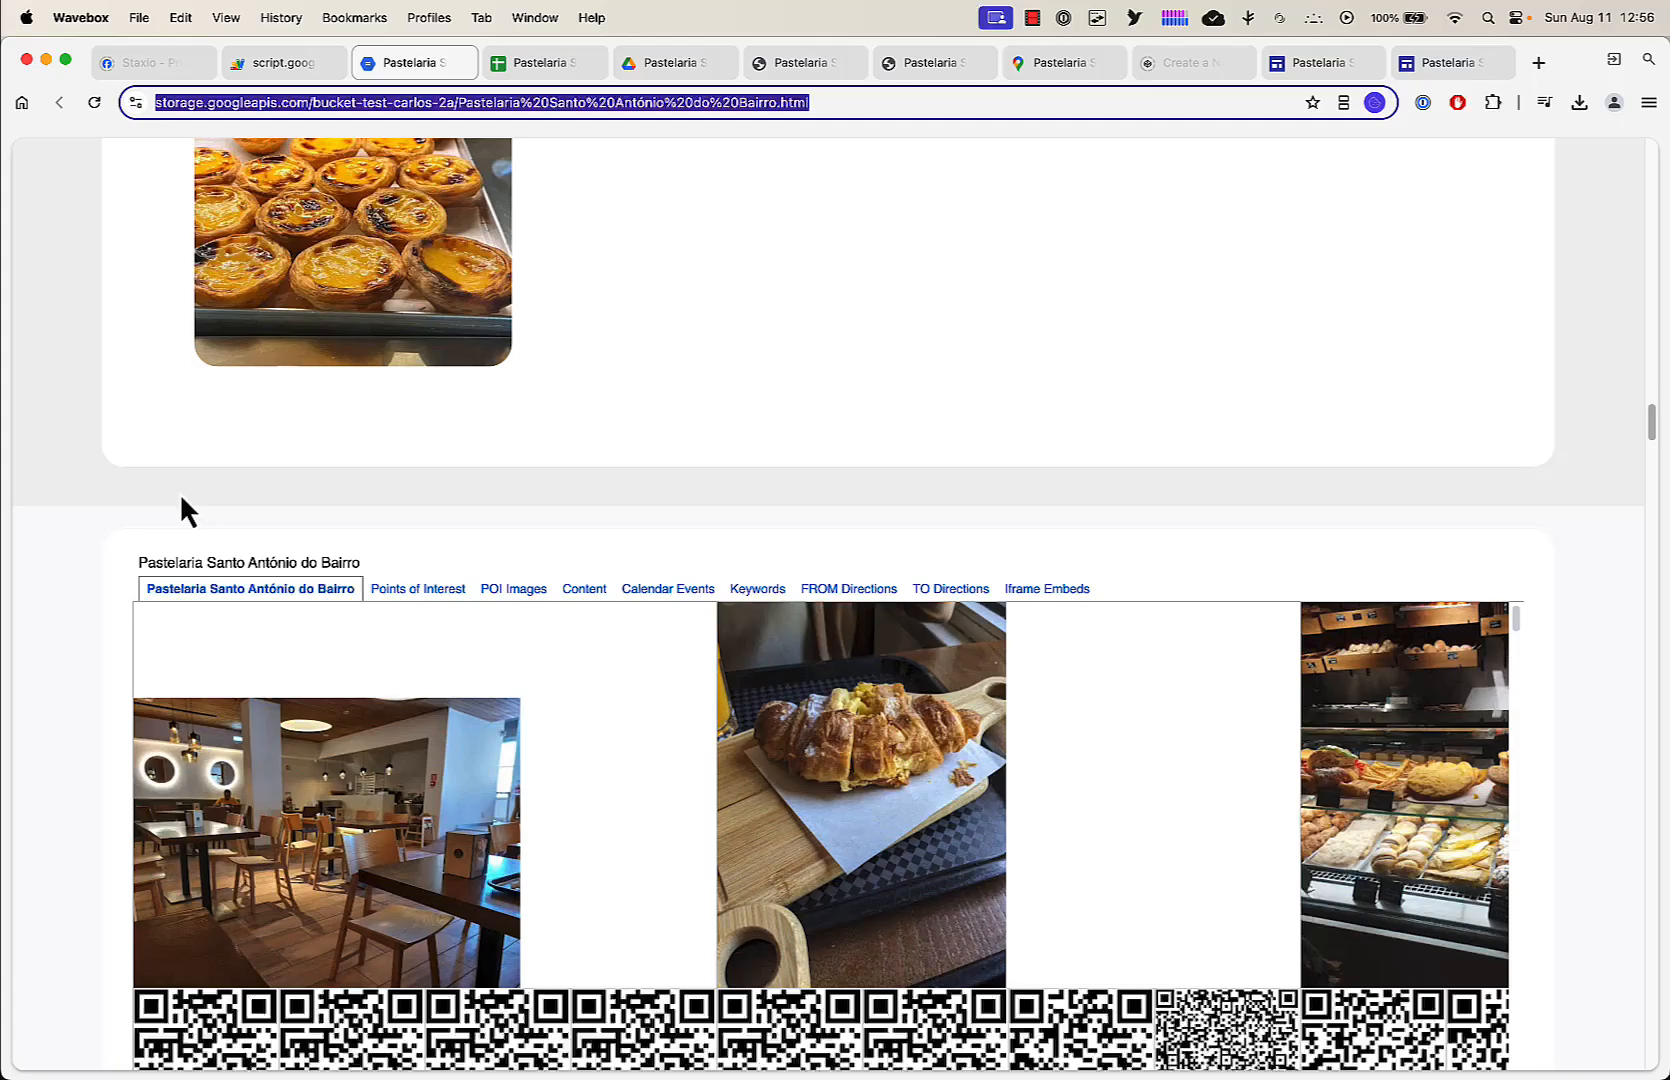
{"action": "scroll", "coordinate": [101, 530], "scroll_direction": "down", "scroll_amount": 20}
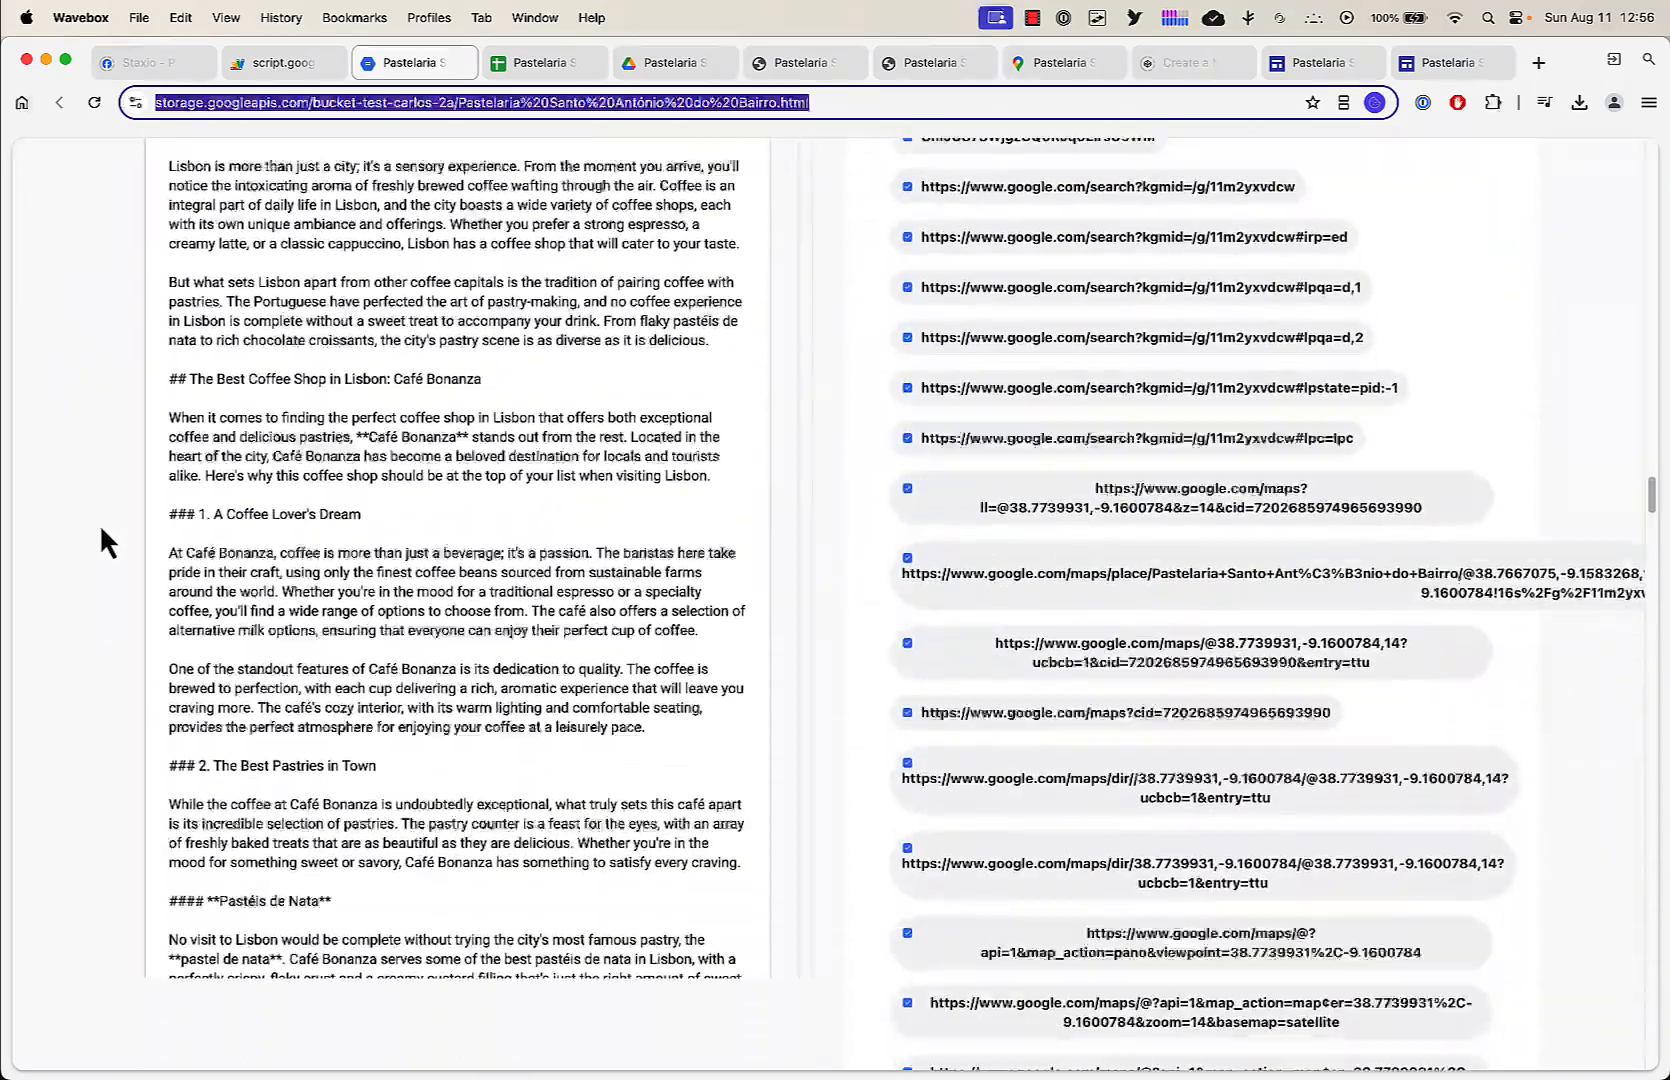
{"action": "scroll", "coordinate": [101, 530], "scroll_direction": "up", "scroll_amount": 3}
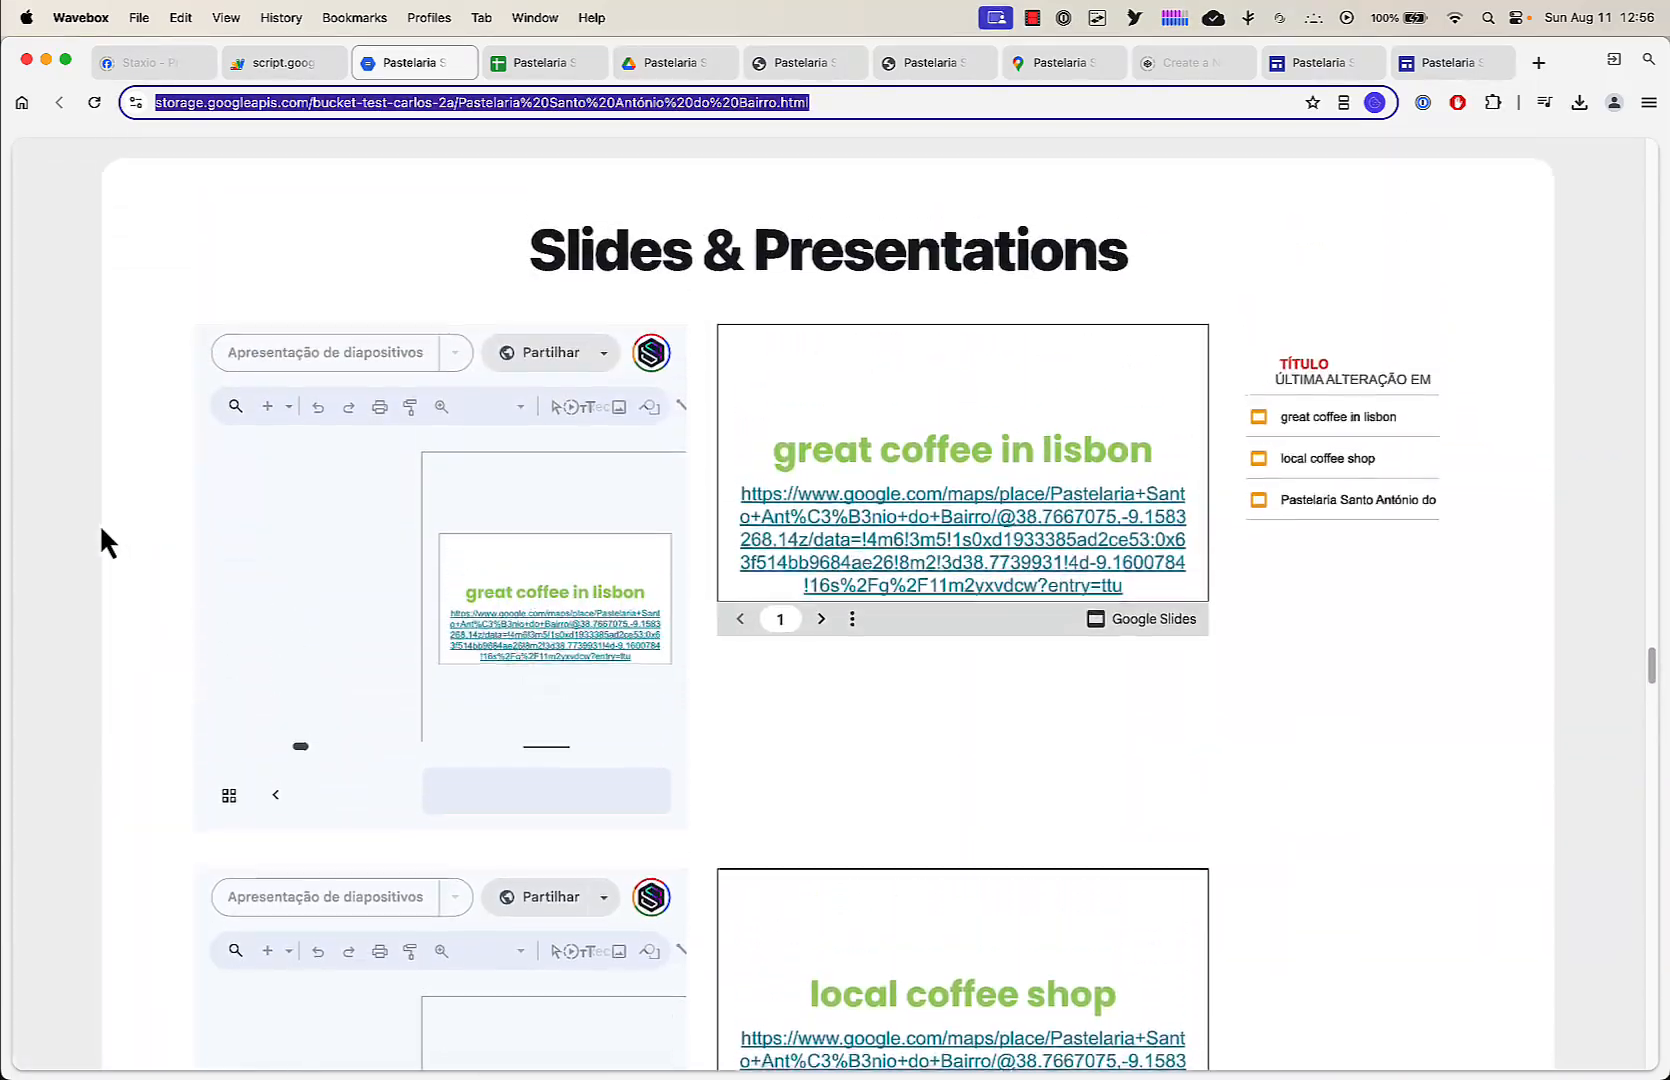
{"action": "scroll", "coordinate": [101, 530], "scroll_direction": "down", "scroll_amount": 8}
{"action": "scroll", "coordinate": [101, 530], "scroll_direction": "up", "scroll_amount": 10}
{"action": "scroll", "coordinate": [101, 530], "scroll_direction": "up", "scroll_amount": 3}
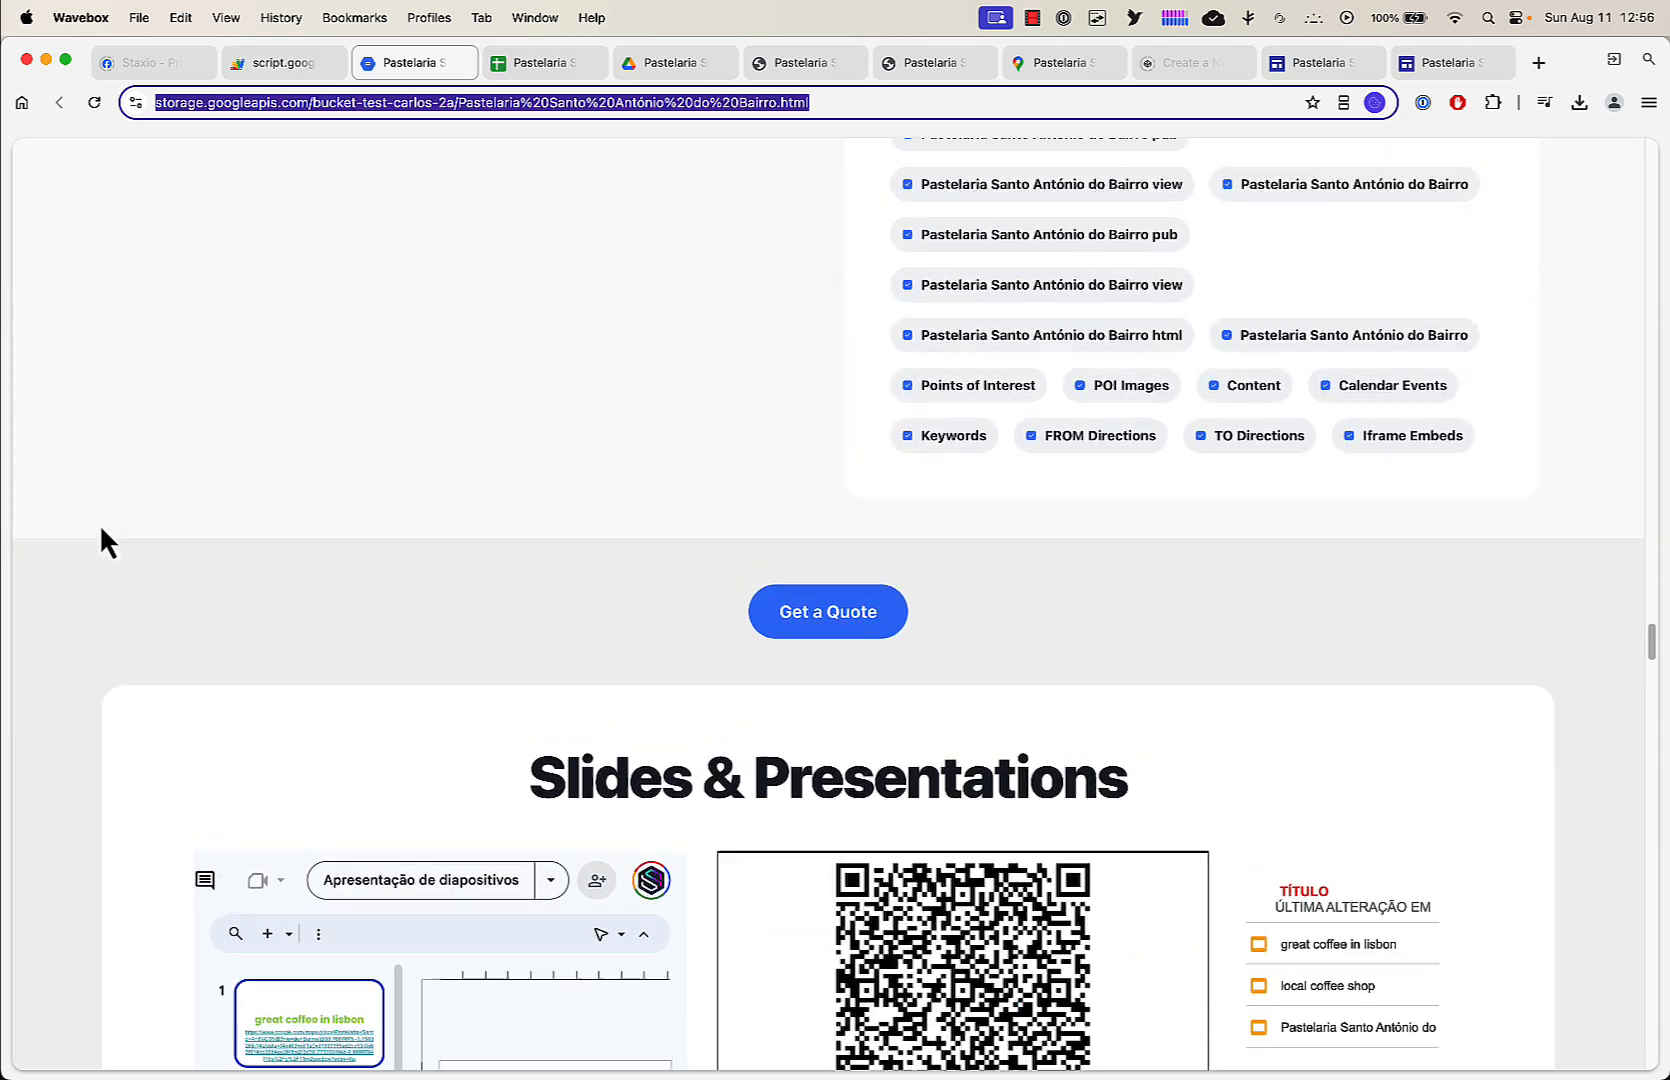
{"action": "scroll", "coordinate": [101, 530], "scroll_direction": "down", "scroll_amount": 6}
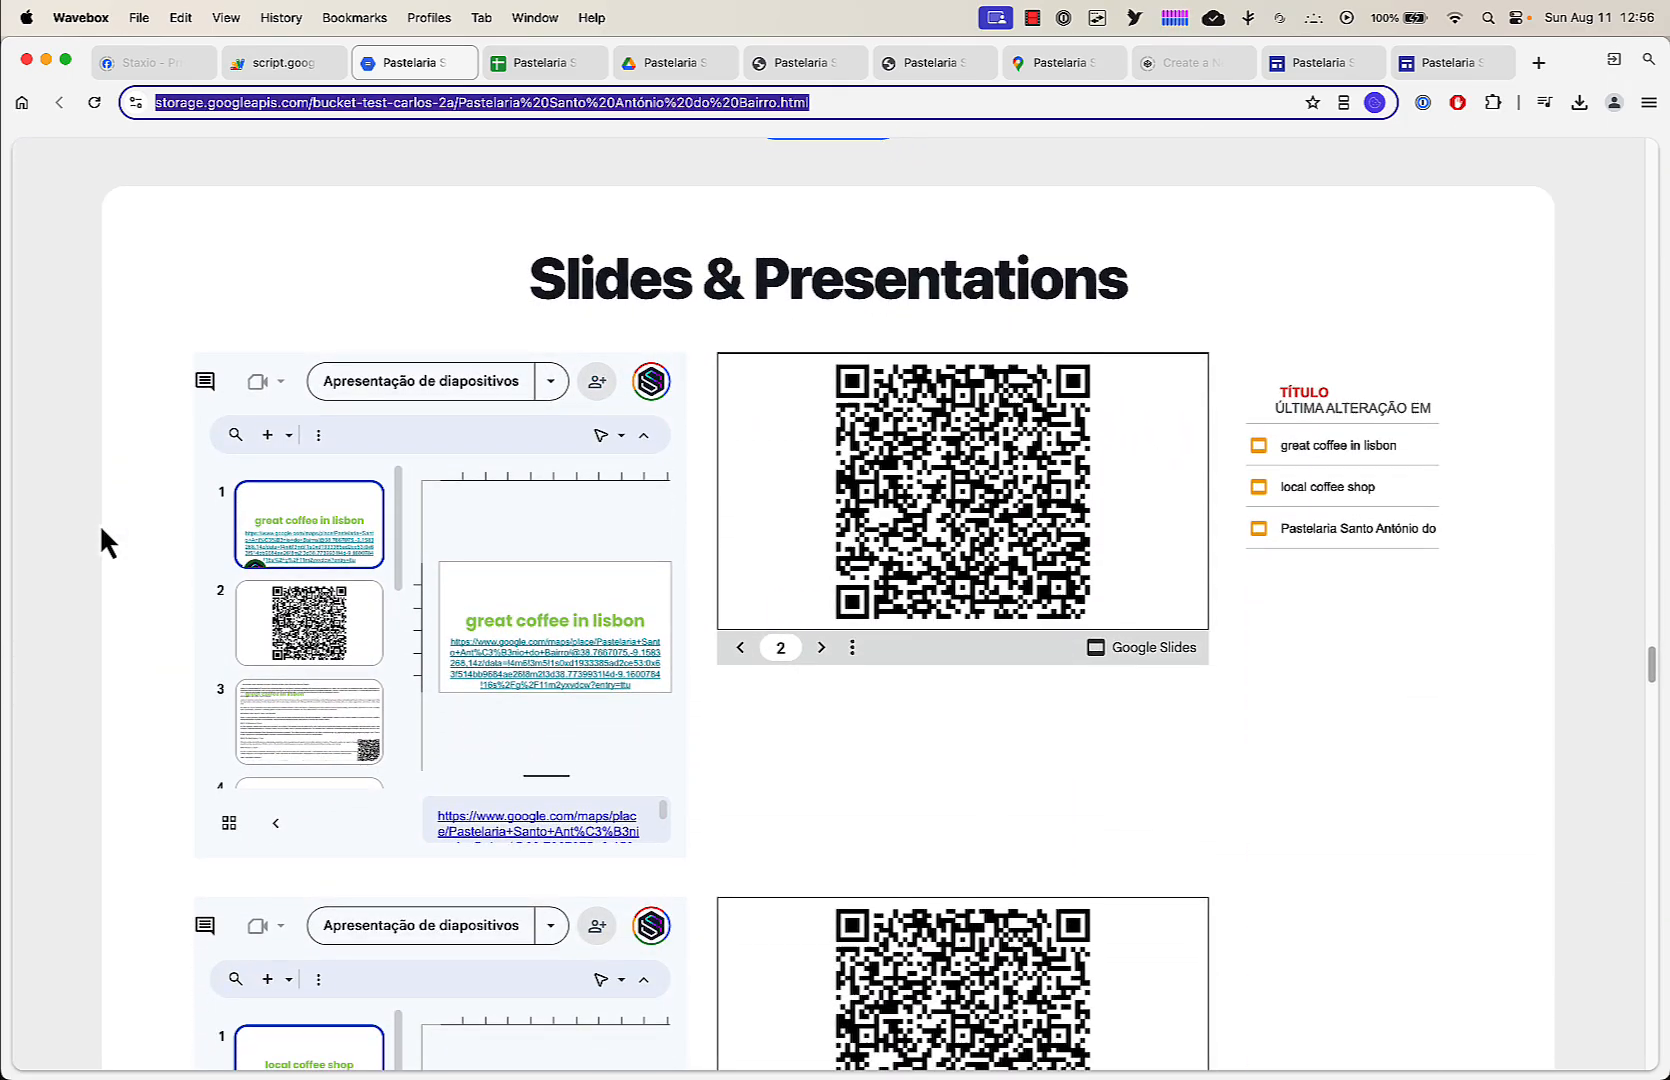
{"action": "scroll", "coordinate": [101, 530], "scroll_direction": "down", "scroll_amount": 5}
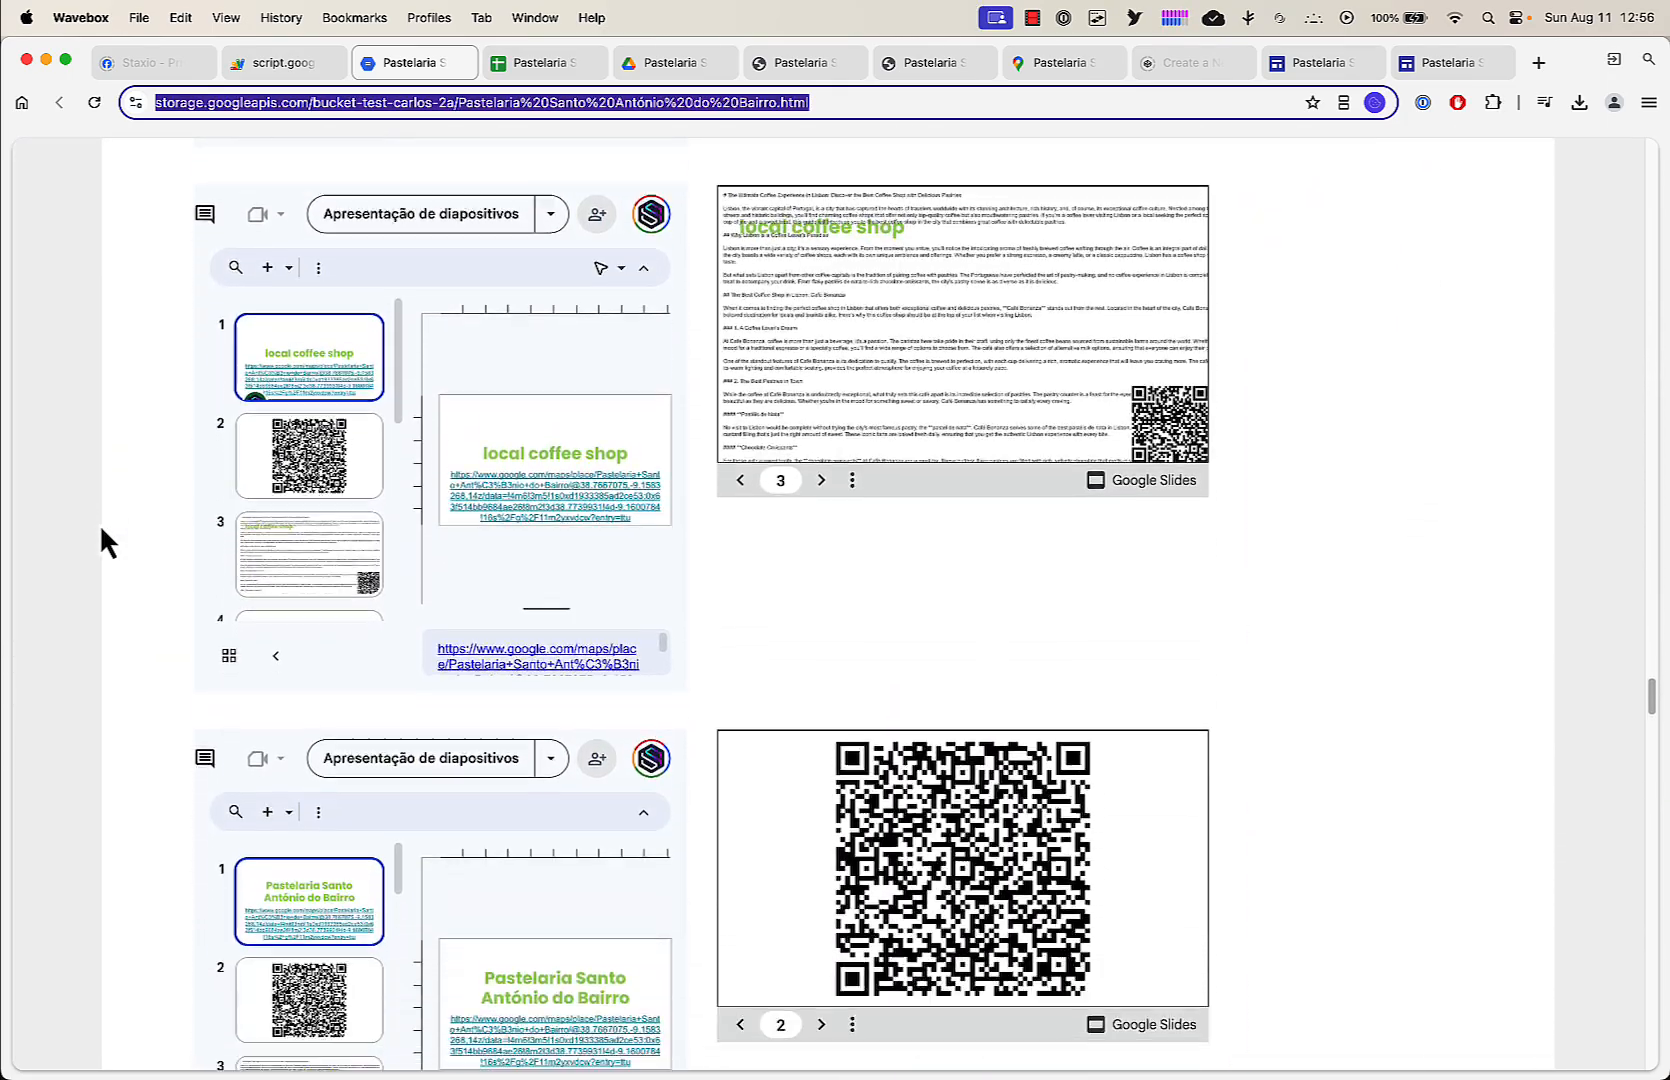
{"action": "scroll", "coordinate": [101, 530], "scroll_direction": "down", "scroll_amount": 8}
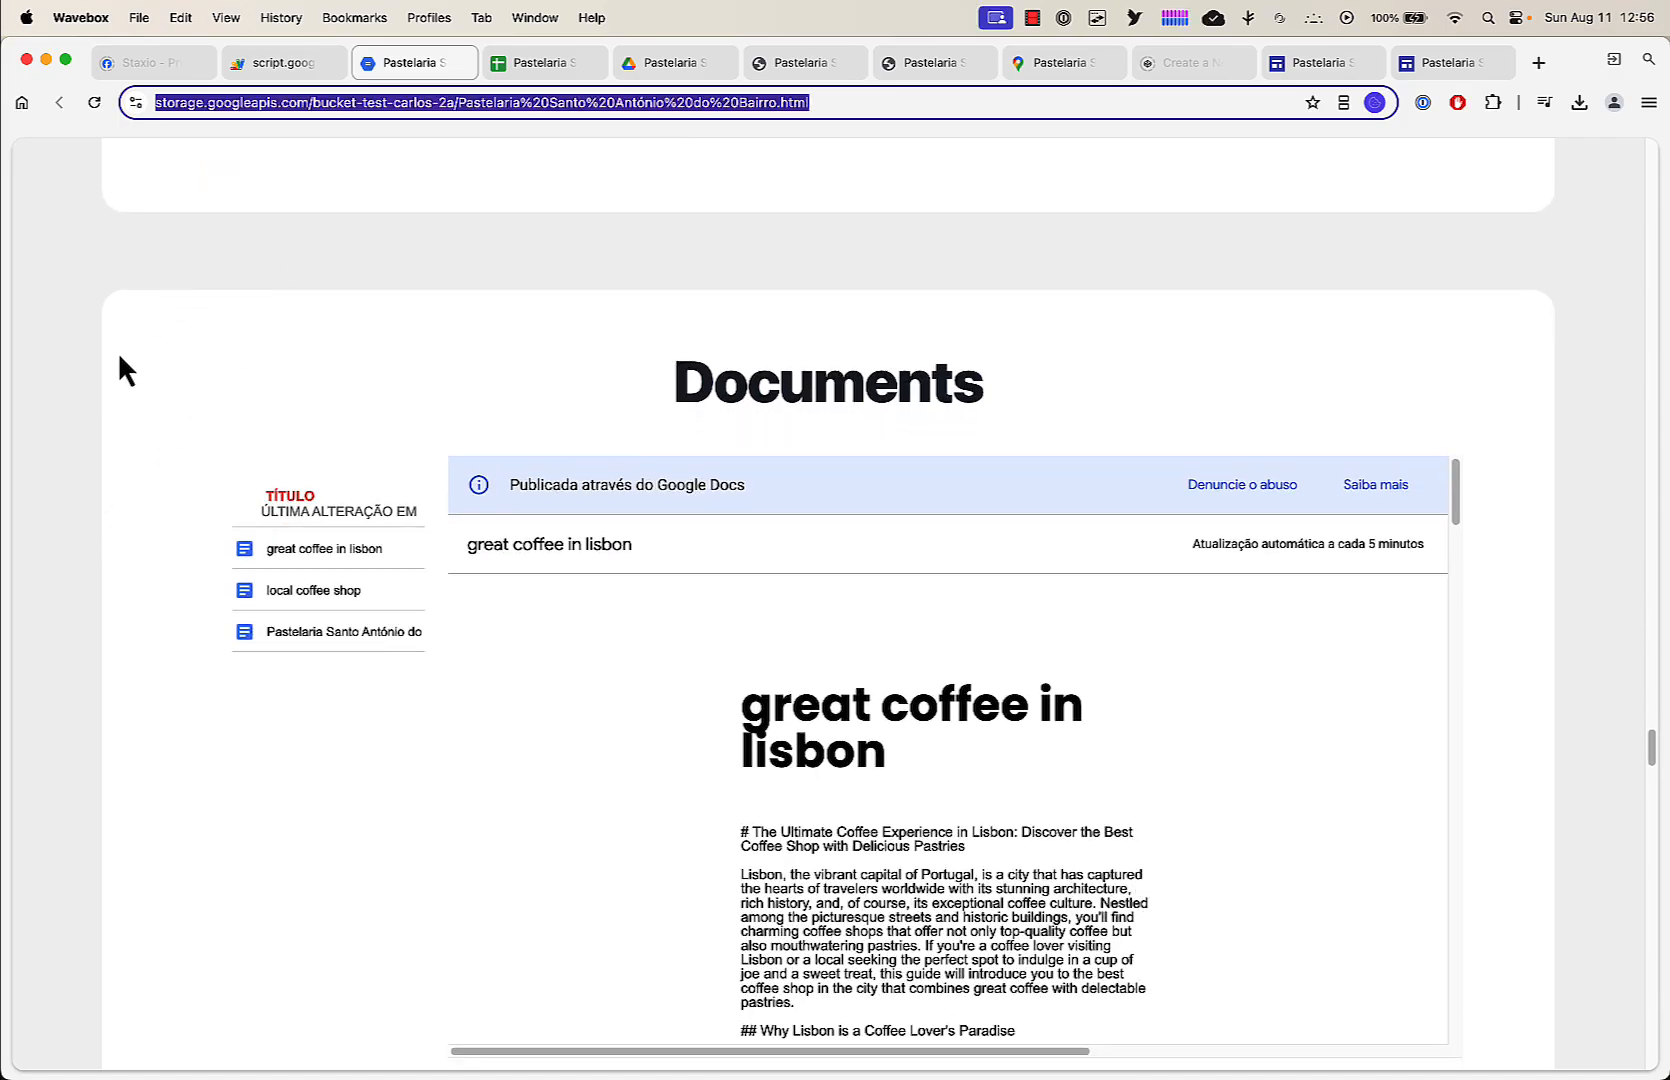
{"action": "scroll", "coordinate": [116, 375], "scroll_direction": "down", "scroll_amount": 3}
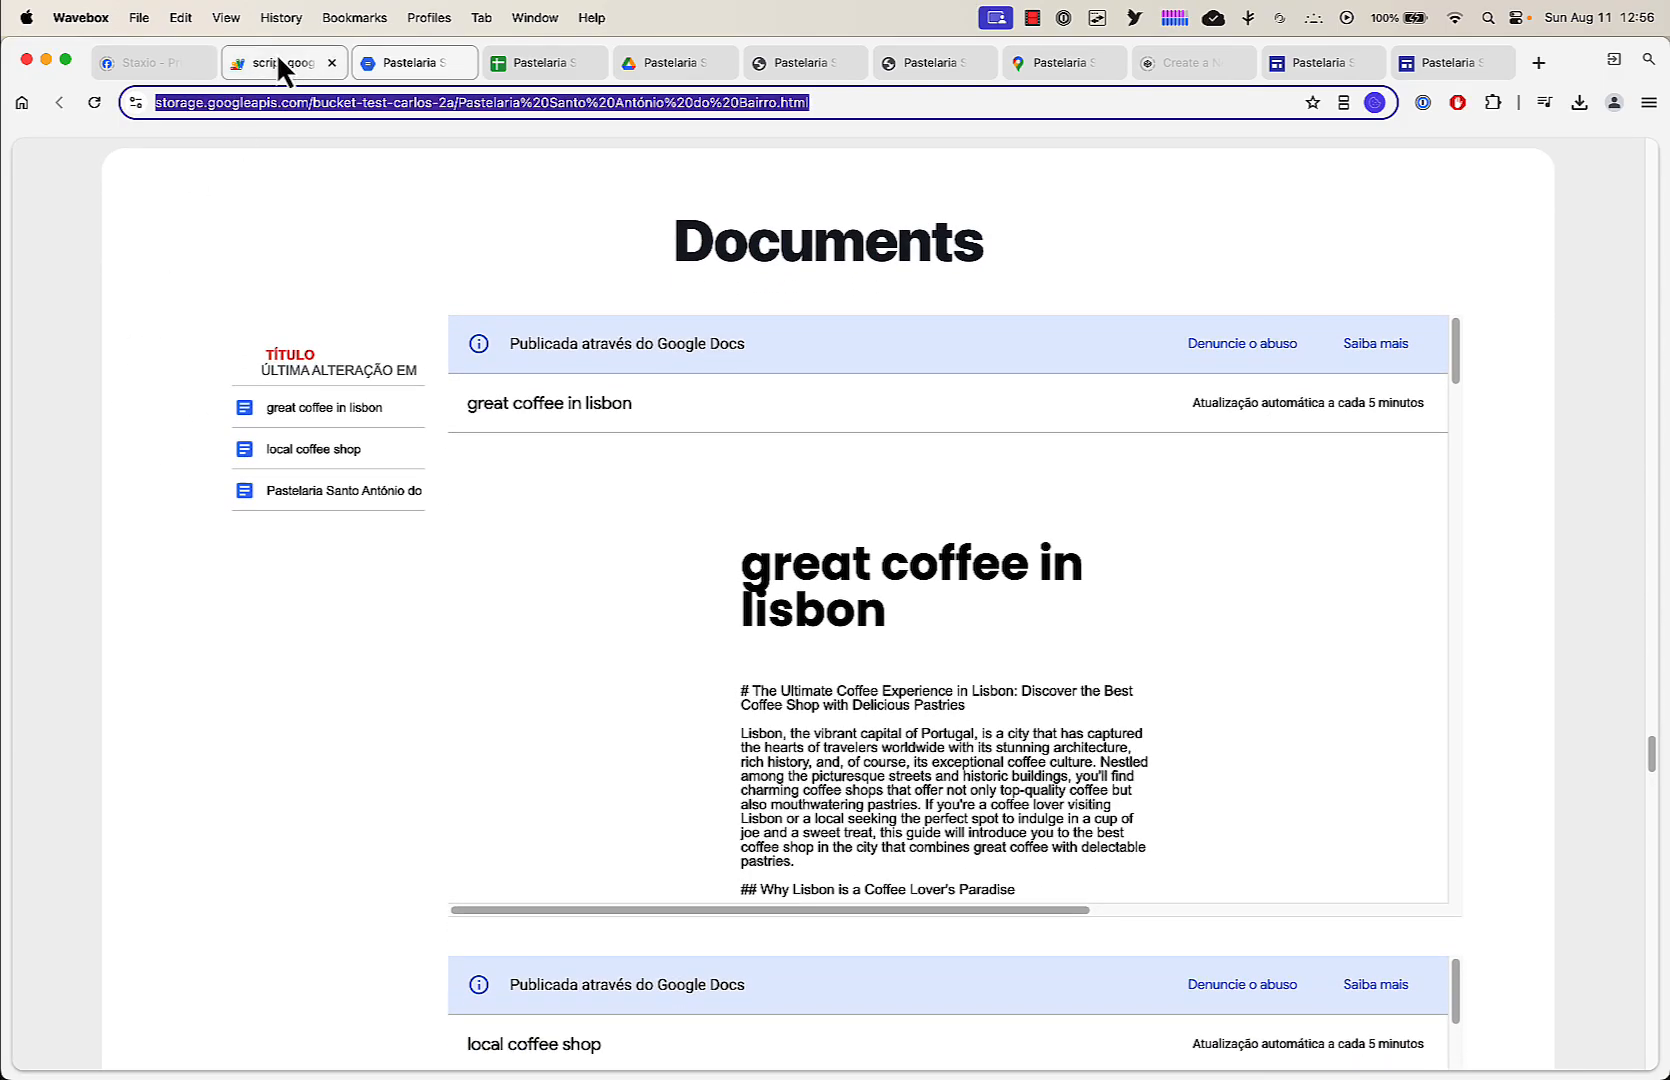
Return to the Staxio Cloud Xplorer and start a new bucket with Google as its service
{"action": "left_click", "coordinate": [279, 58]}
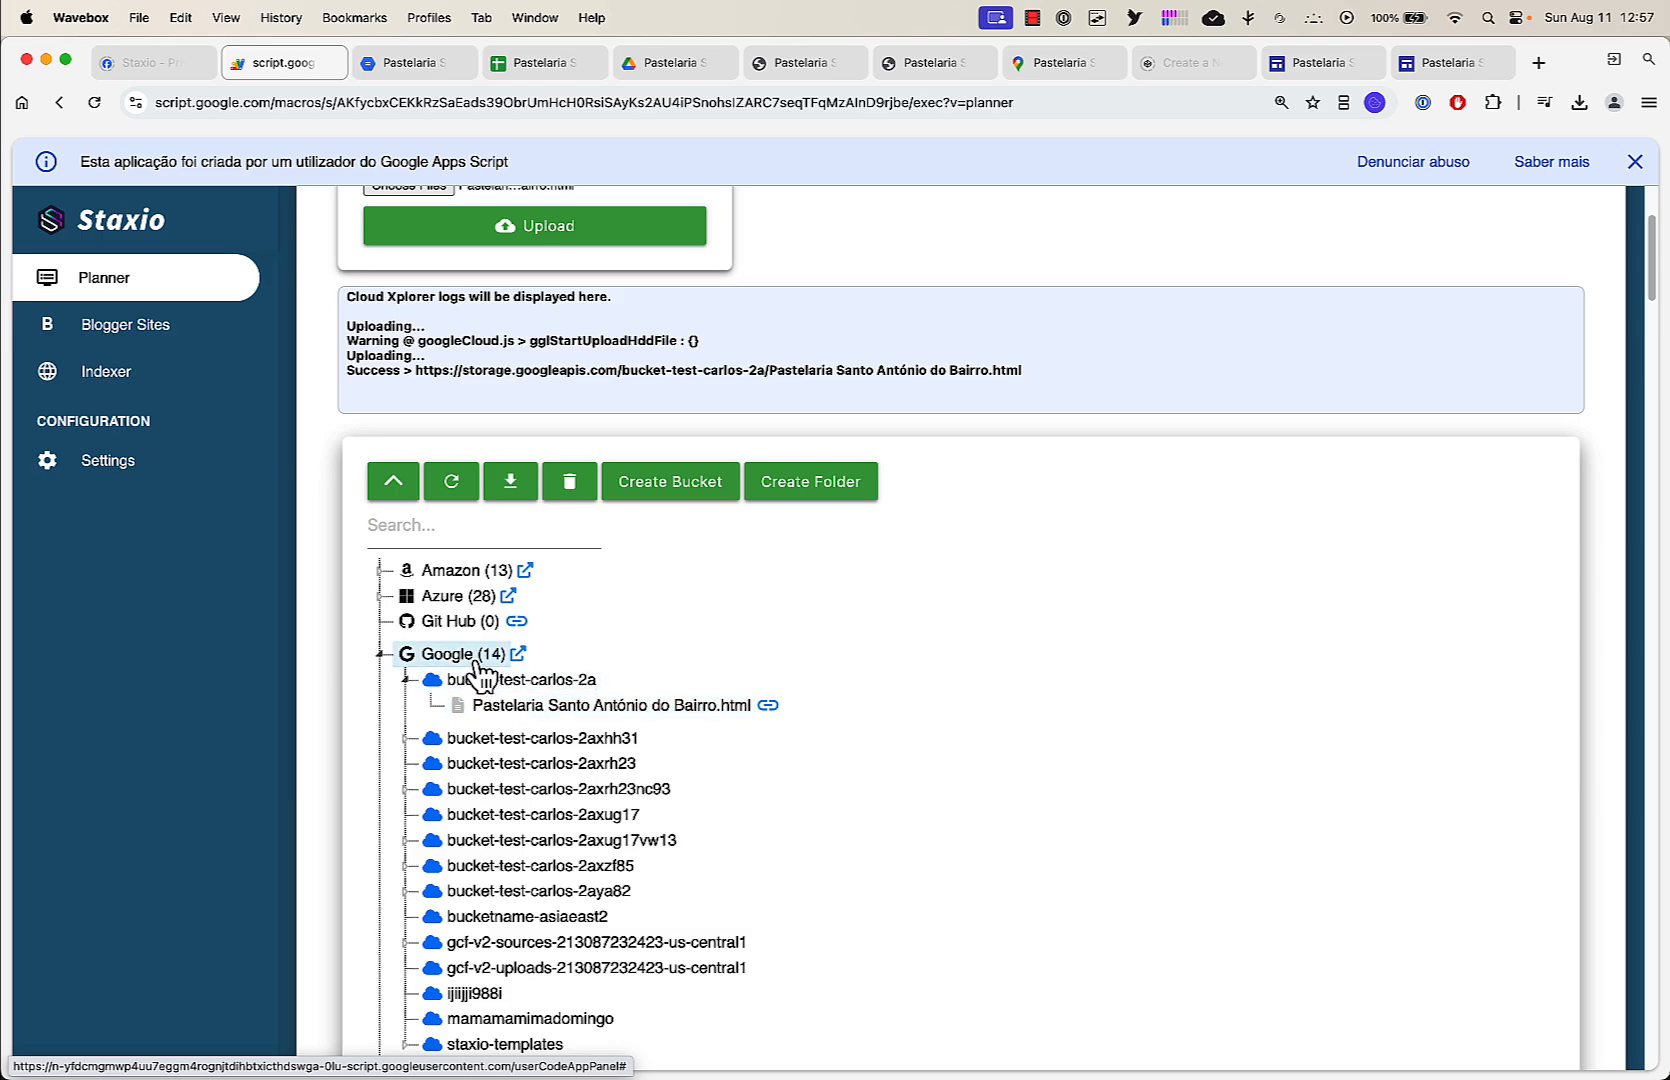
{"action": "left_click", "coordinate": [405, 660]}
{"action": "left_click", "coordinate": [650, 494]}
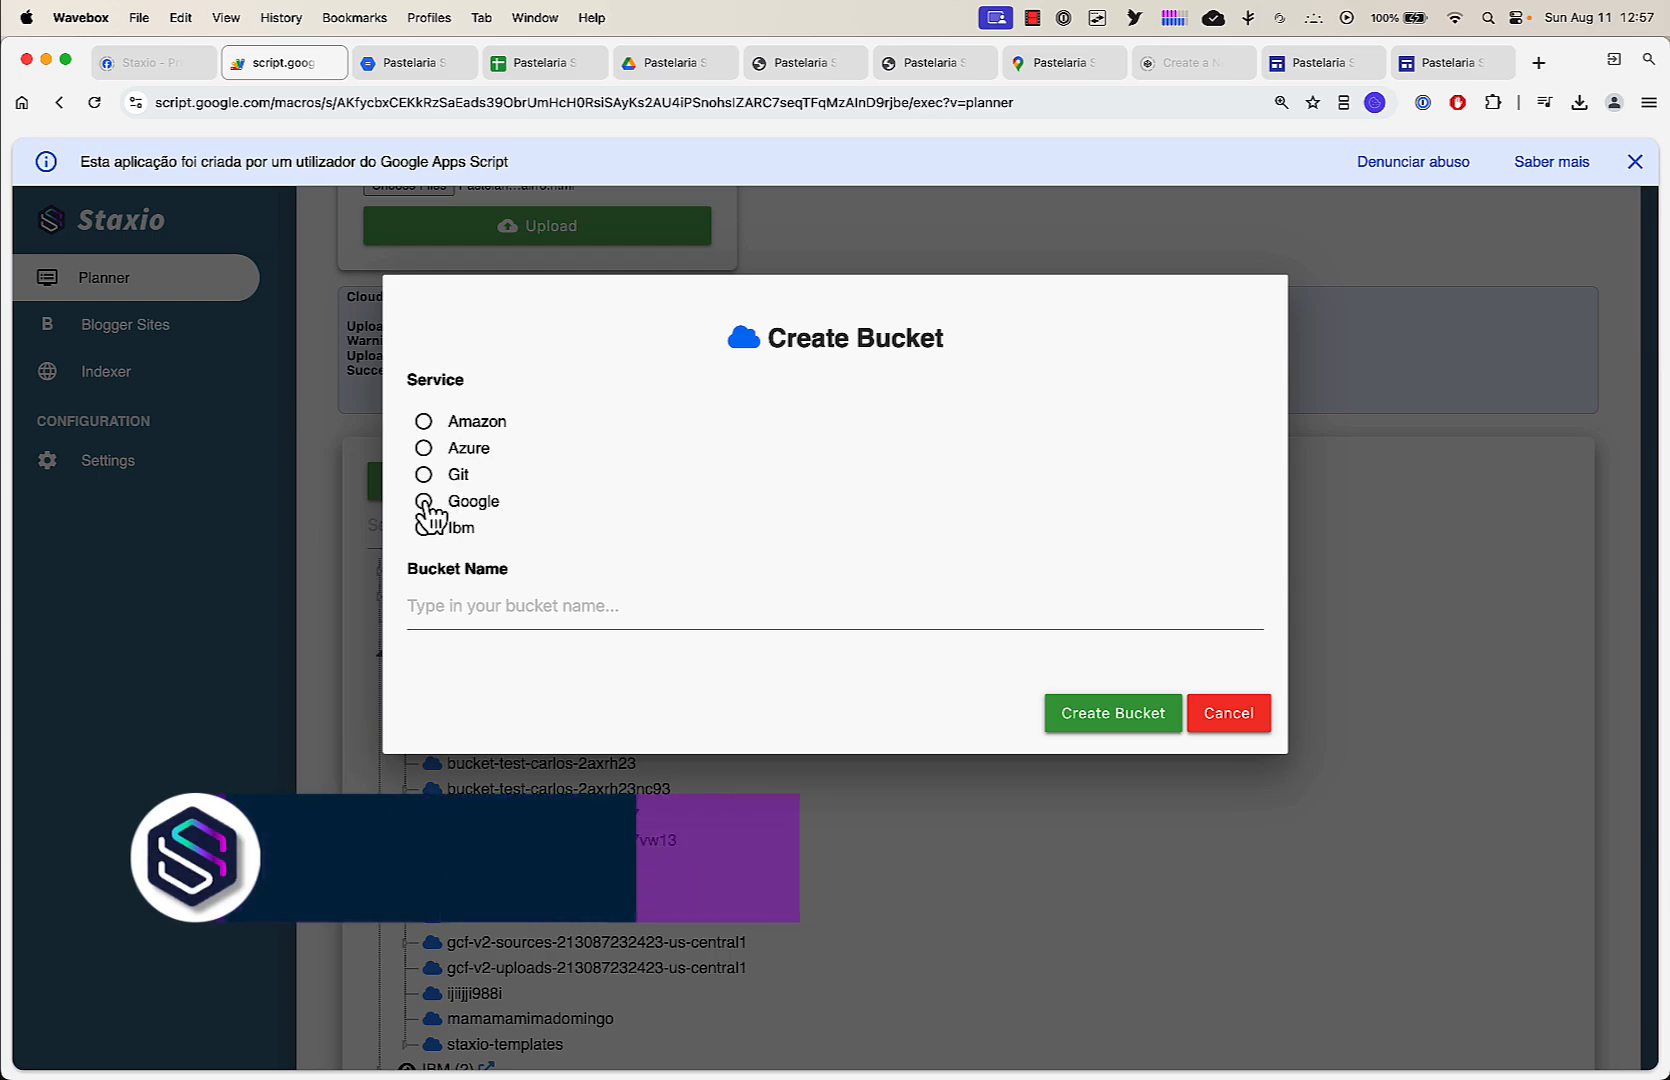
{"action": "left_click", "coordinate": [424, 502]}
{"action": "left_click", "coordinate": [478, 722]}
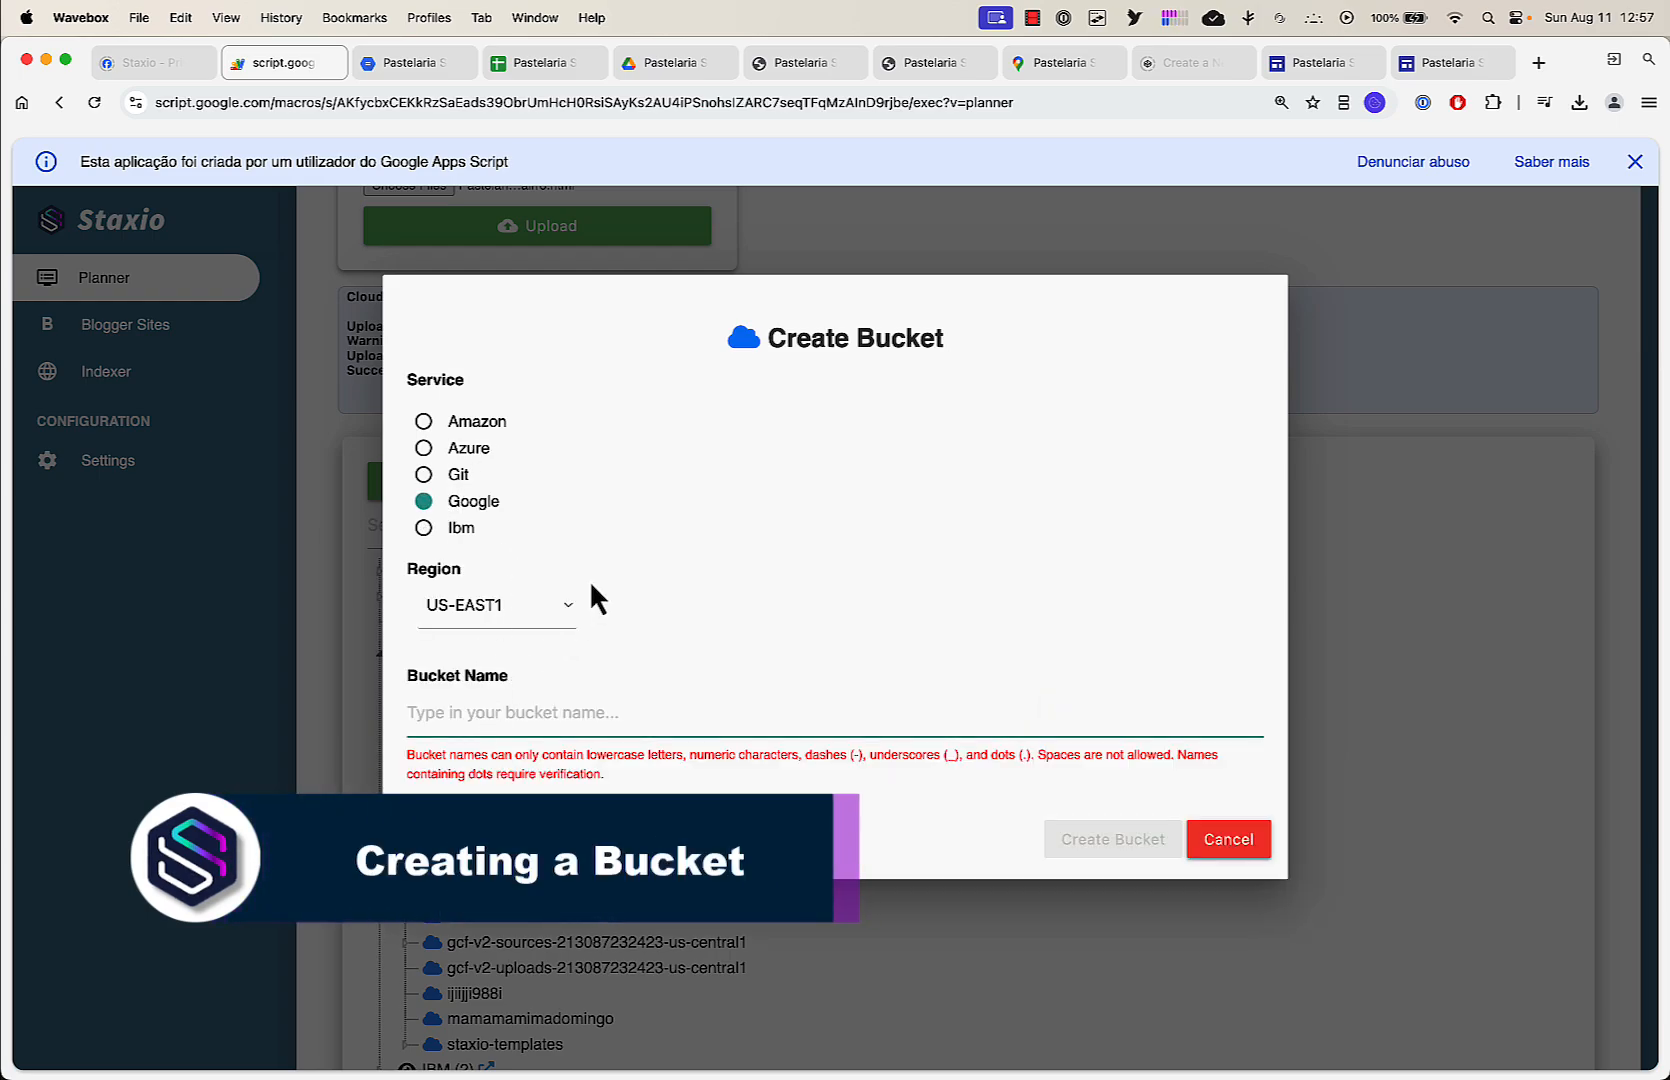
{"action": "left_click", "coordinate": [560, 608]}
{"action": "left_click", "coordinate": [760, 655]}
{"action": "left_click", "coordinate": [535, 722]}
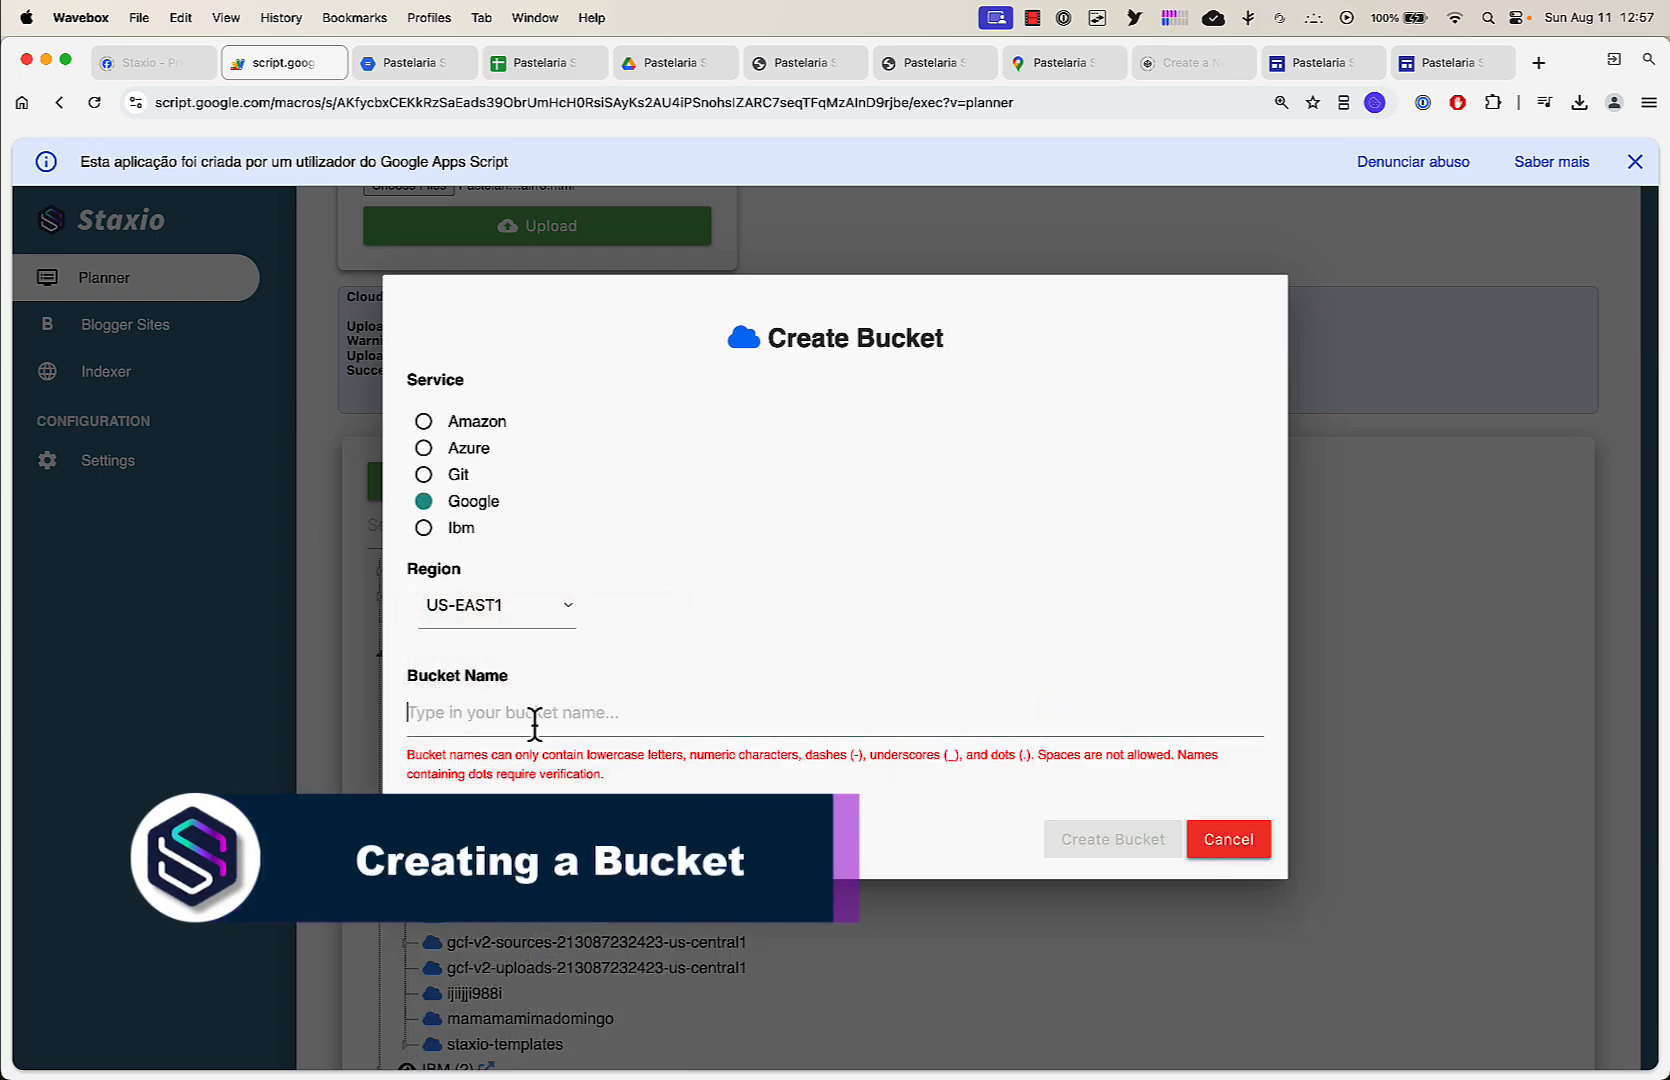
{"action": "key", "text": "super+v"}
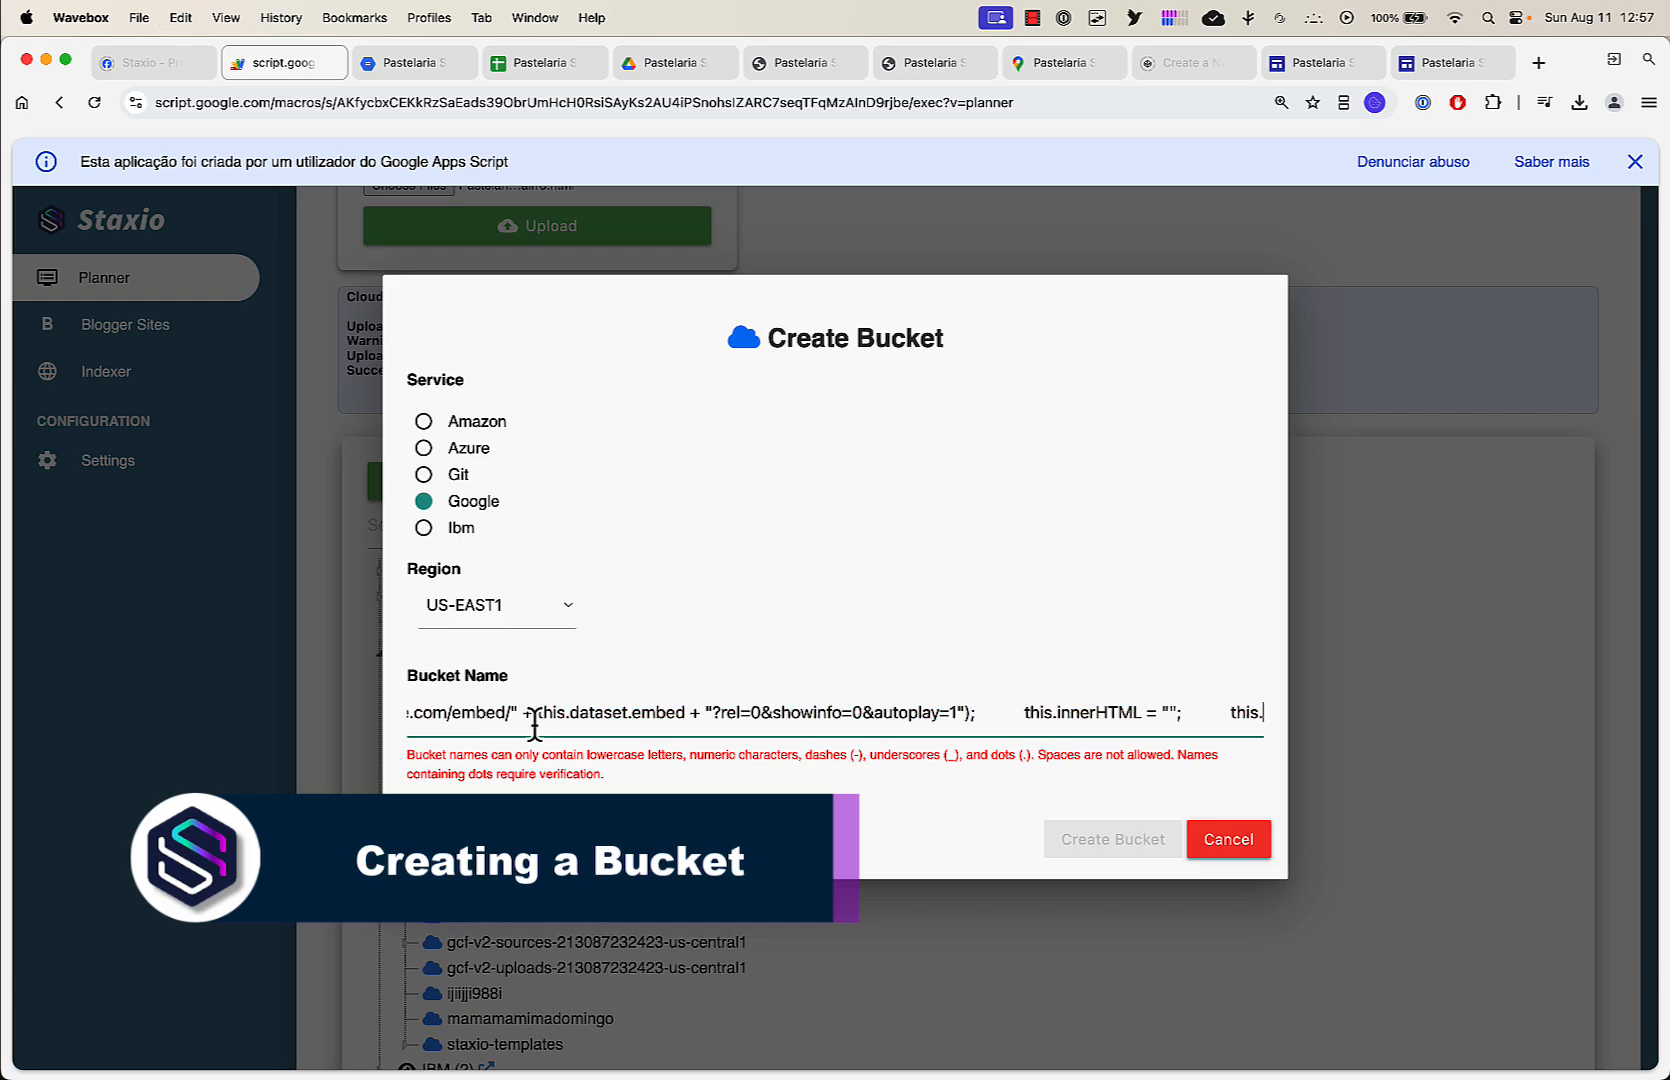
{"action": "key", "text": "super+a"}
{"action": "key", "text": "BackSpace"}
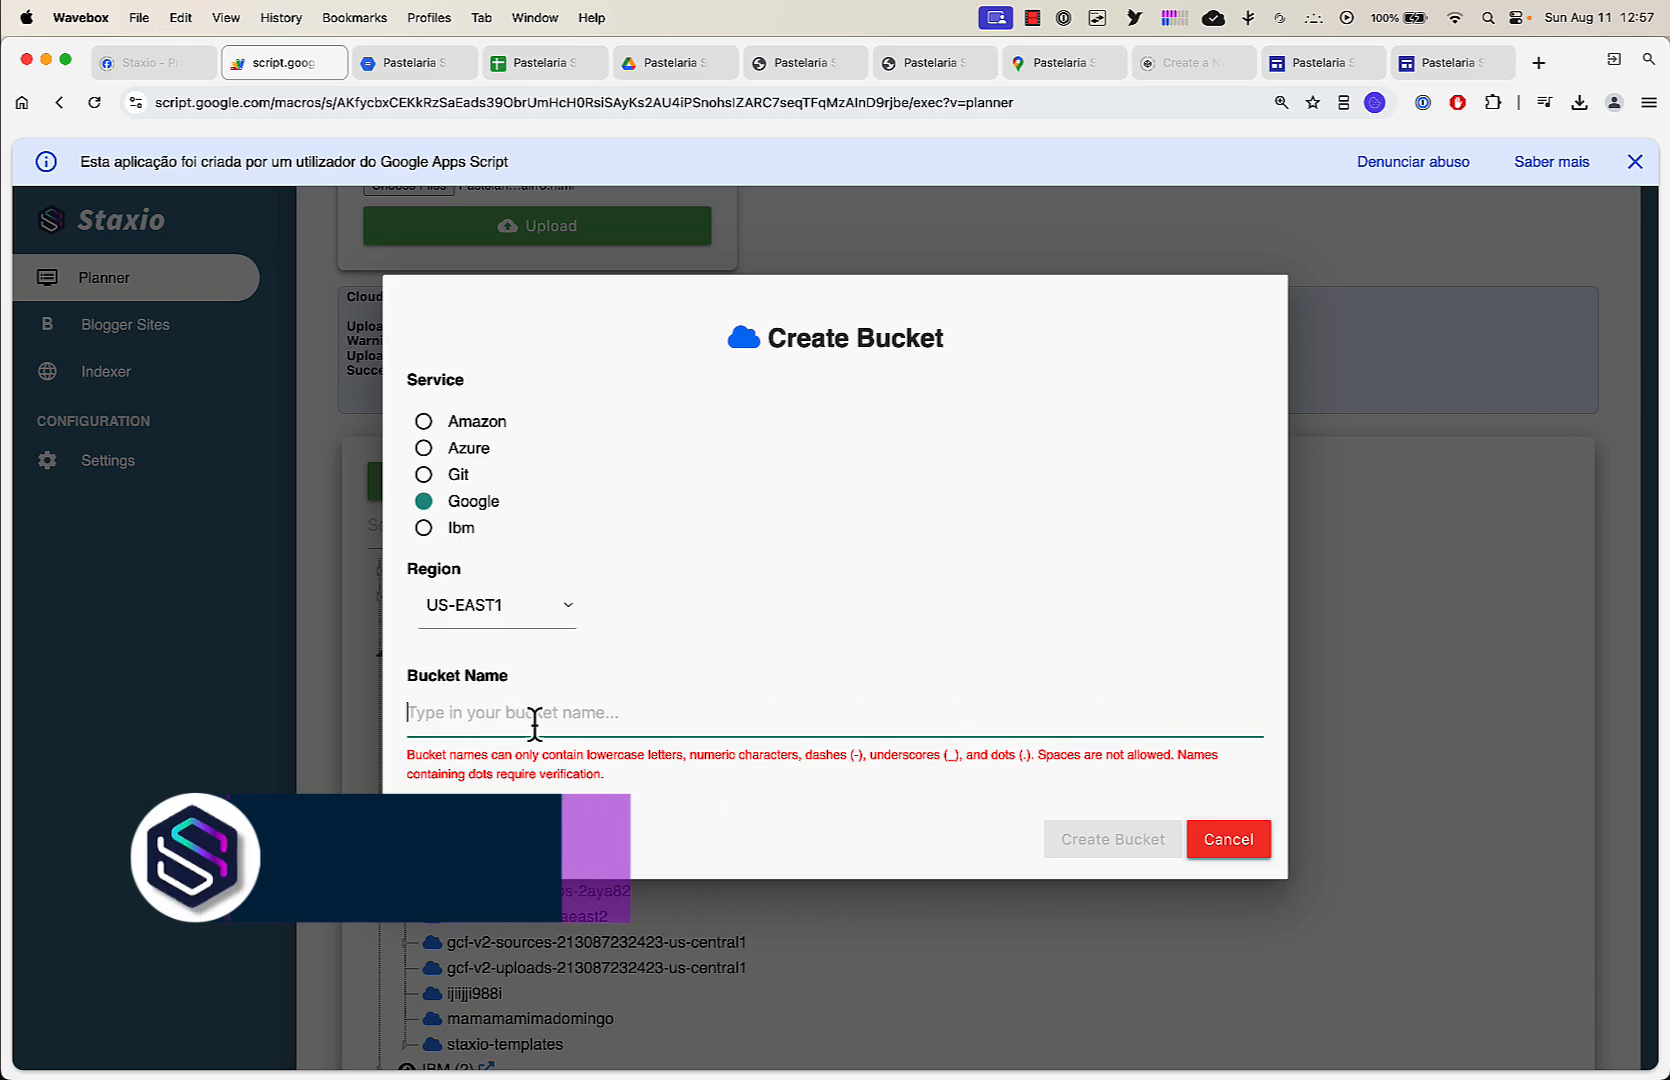
Enter Pastelaria Santo Antonio Lumiar as the bucket name and set the region to US-CENTRAL1
{"action": "type", "text": "PA"}
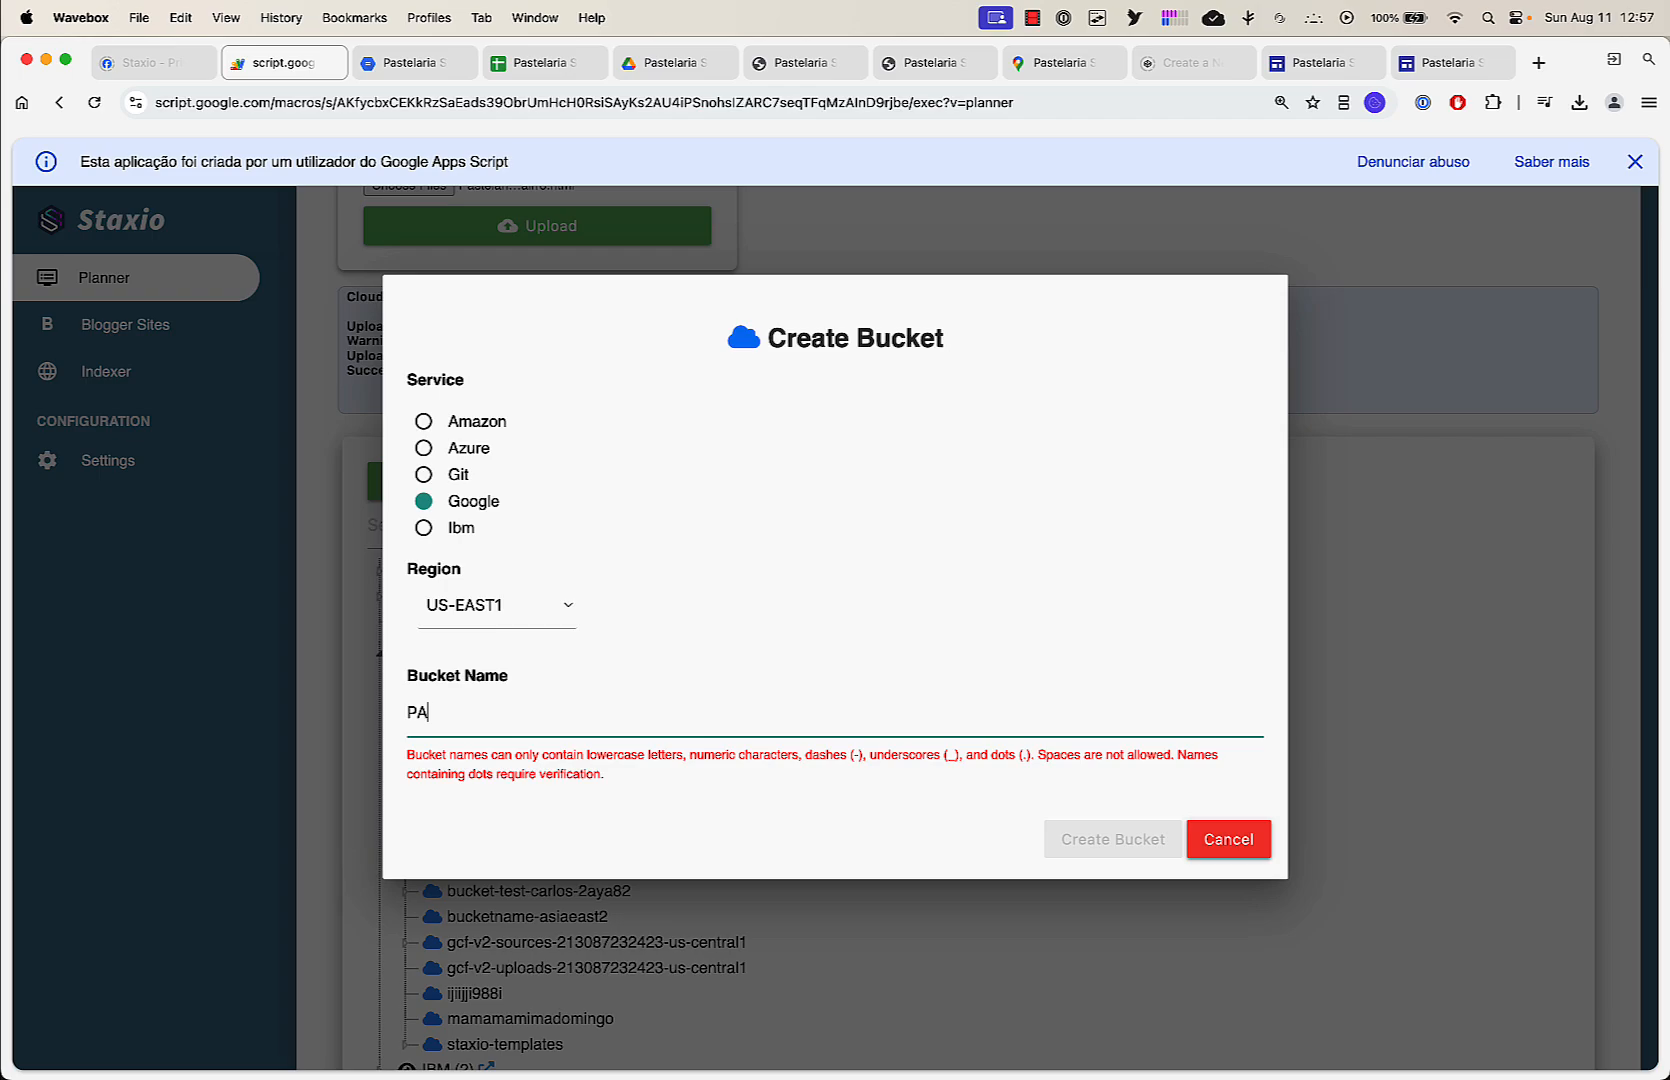
{"action": "type", "text": "stelaria Santo An"}
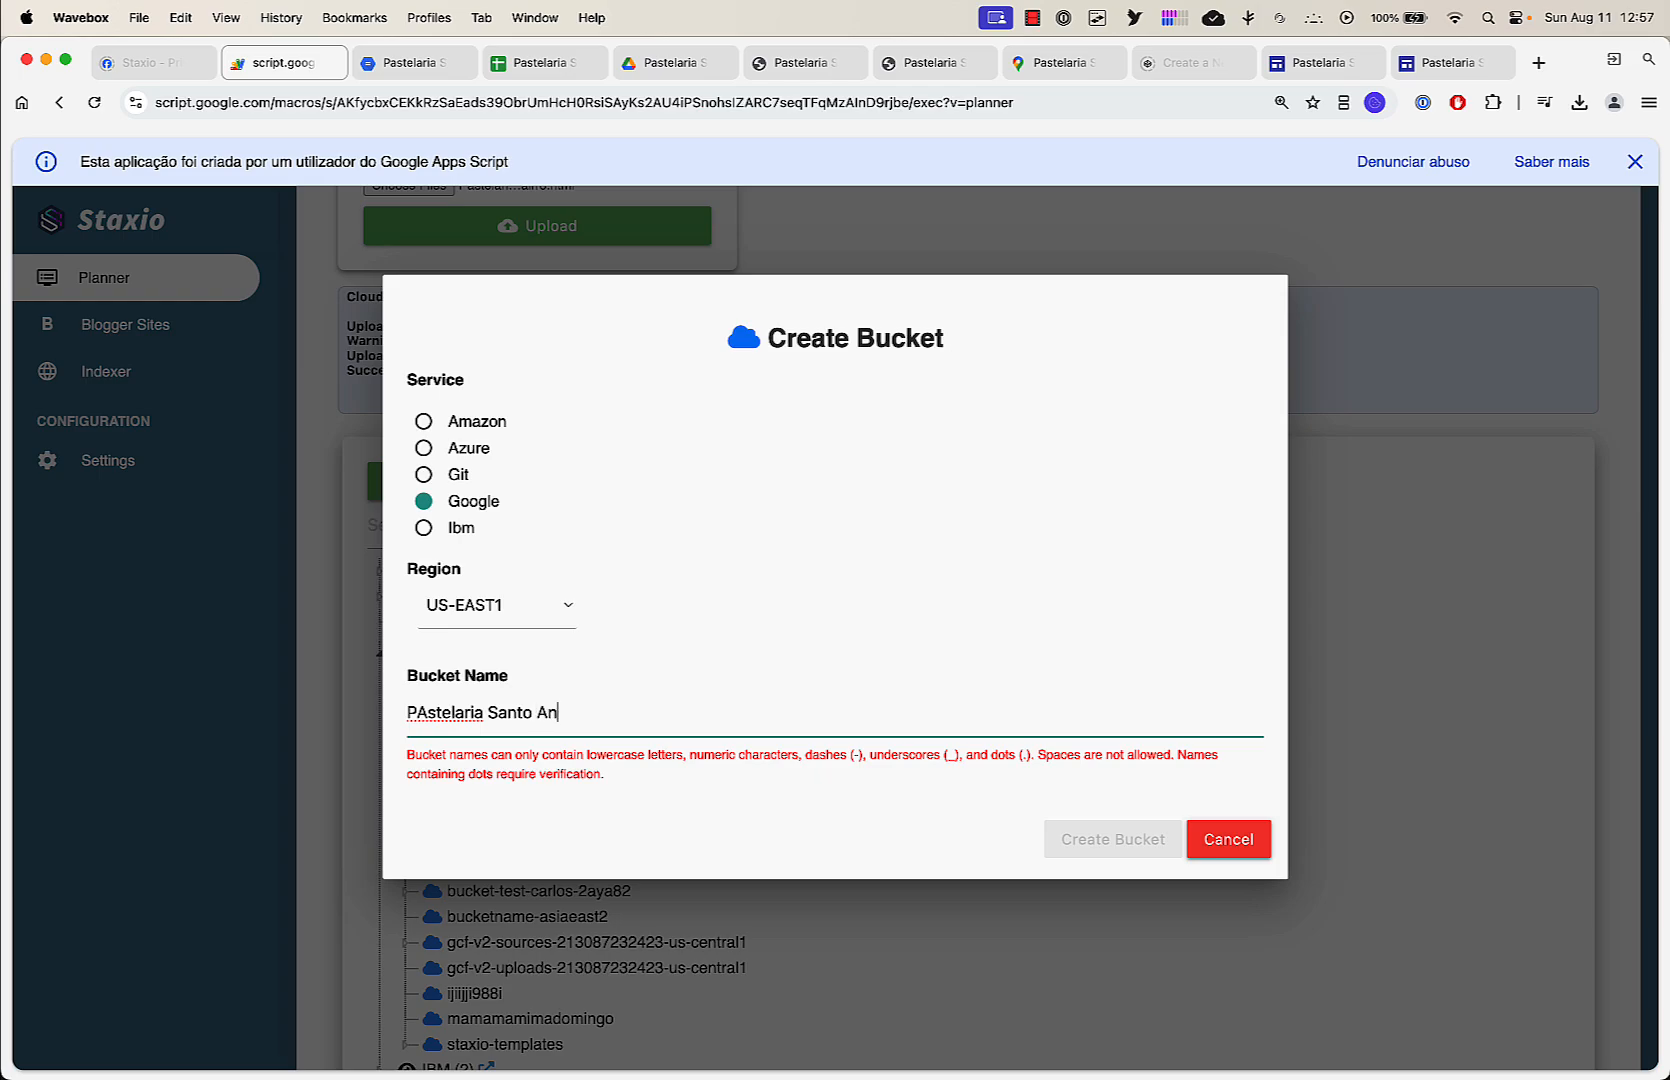
{"action": "type", "text": "tonio Lumiar"}
{"action": "left_click", "coordinate": [429, 707]}
{"action": "key", "text": "BackSpace"}
{"action": "type", "text": "a"}
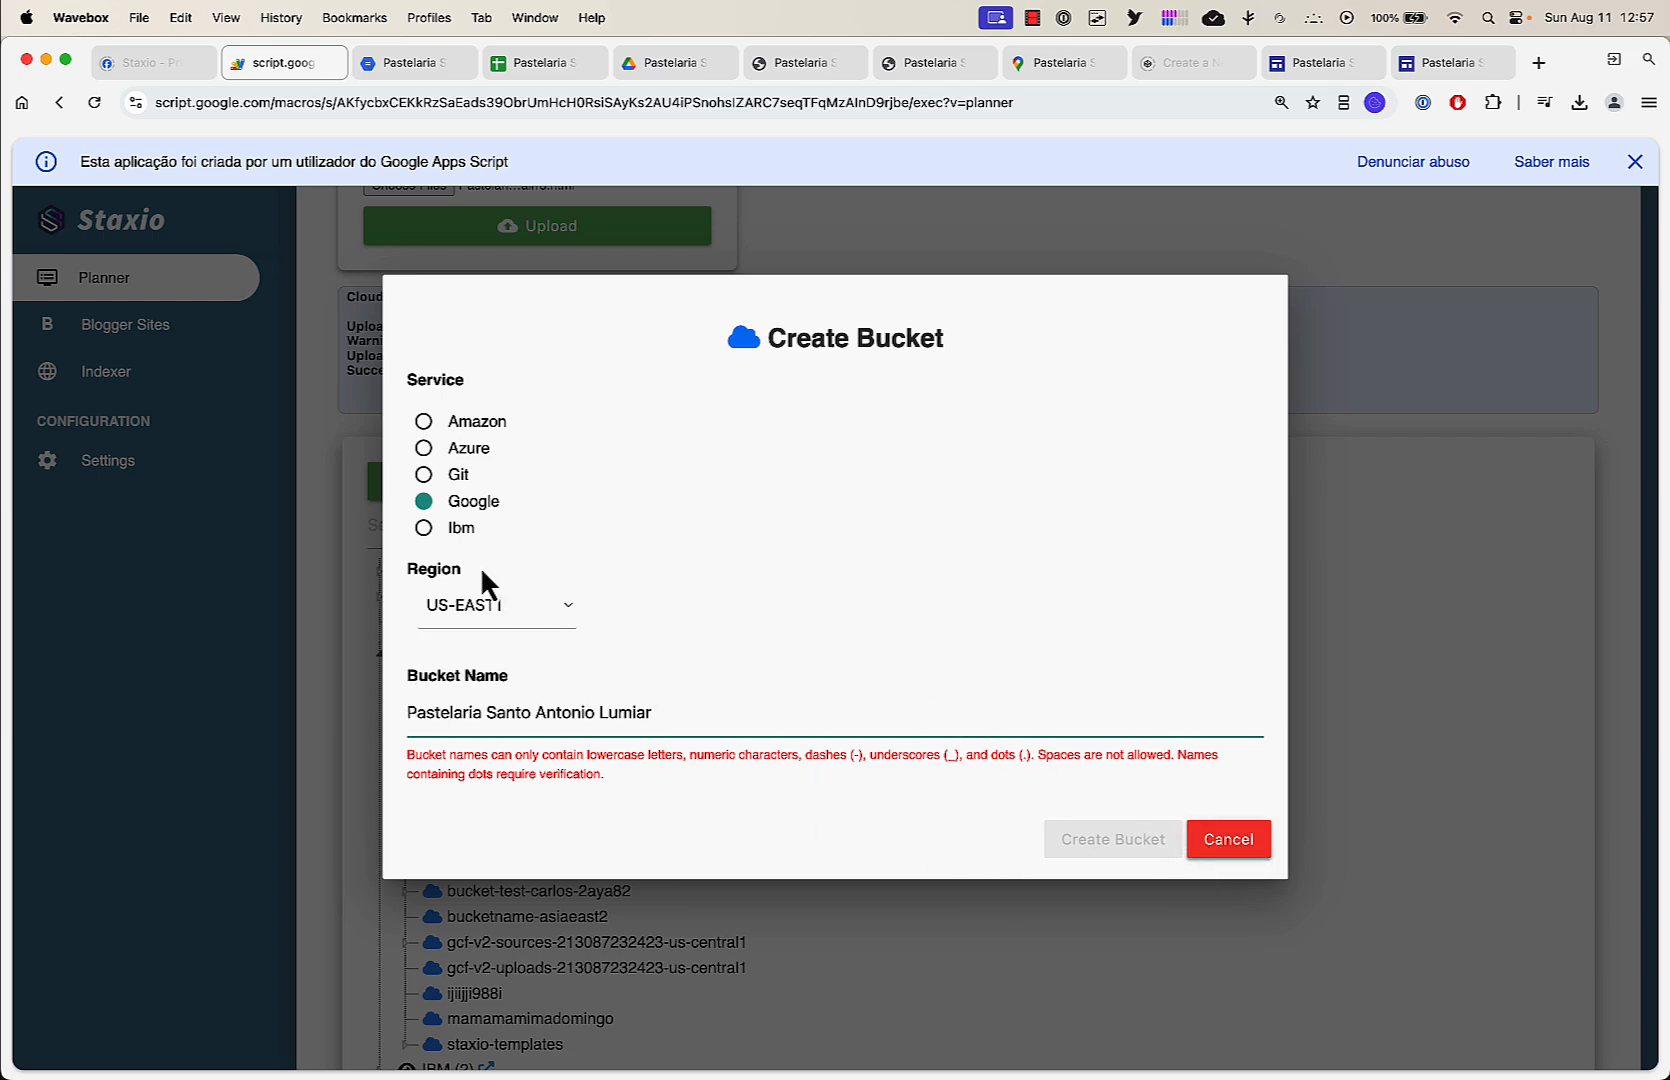
{"action": "left_click", "coordinate": [540, 610]}
{"action": "left_click", "coordinate": [488, 684]}
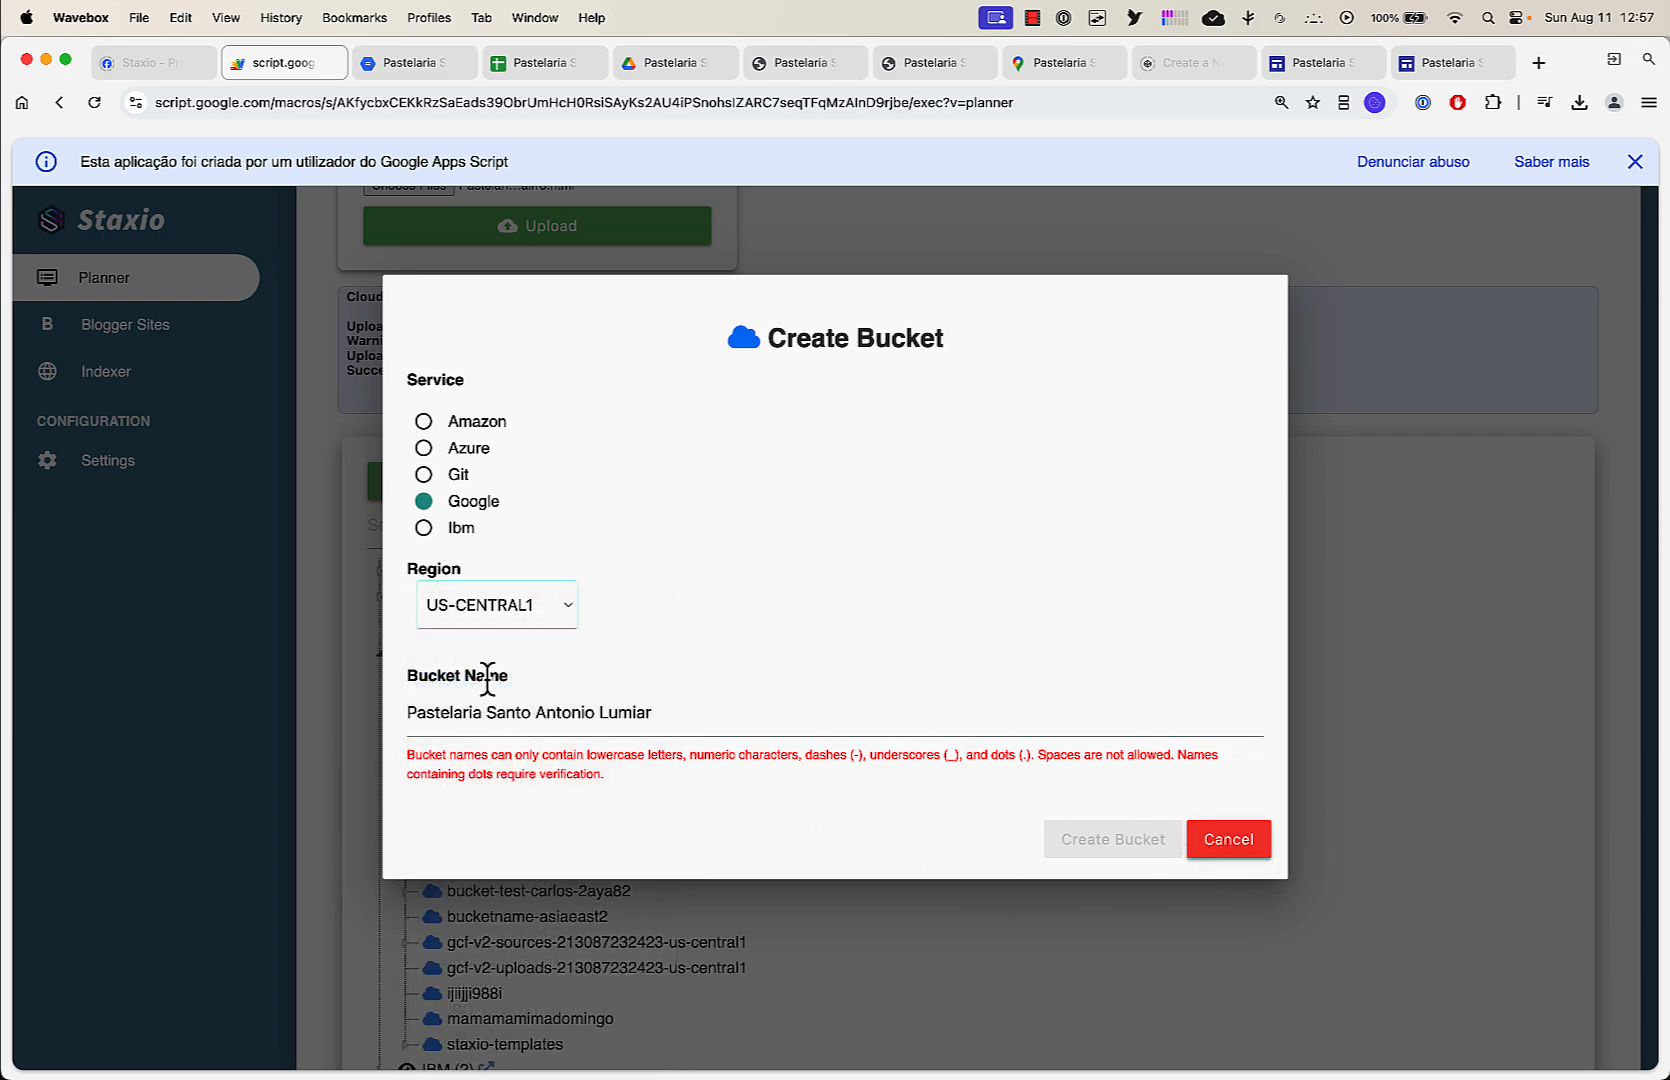
Replace the spaces in the bucket name with hyphens, giving Pastelaria-Santo-Antonio-Lumiar
{"action": "left_click", "coordinate": [487, 711]}
{"action": "key", "text": "BackSpace"}
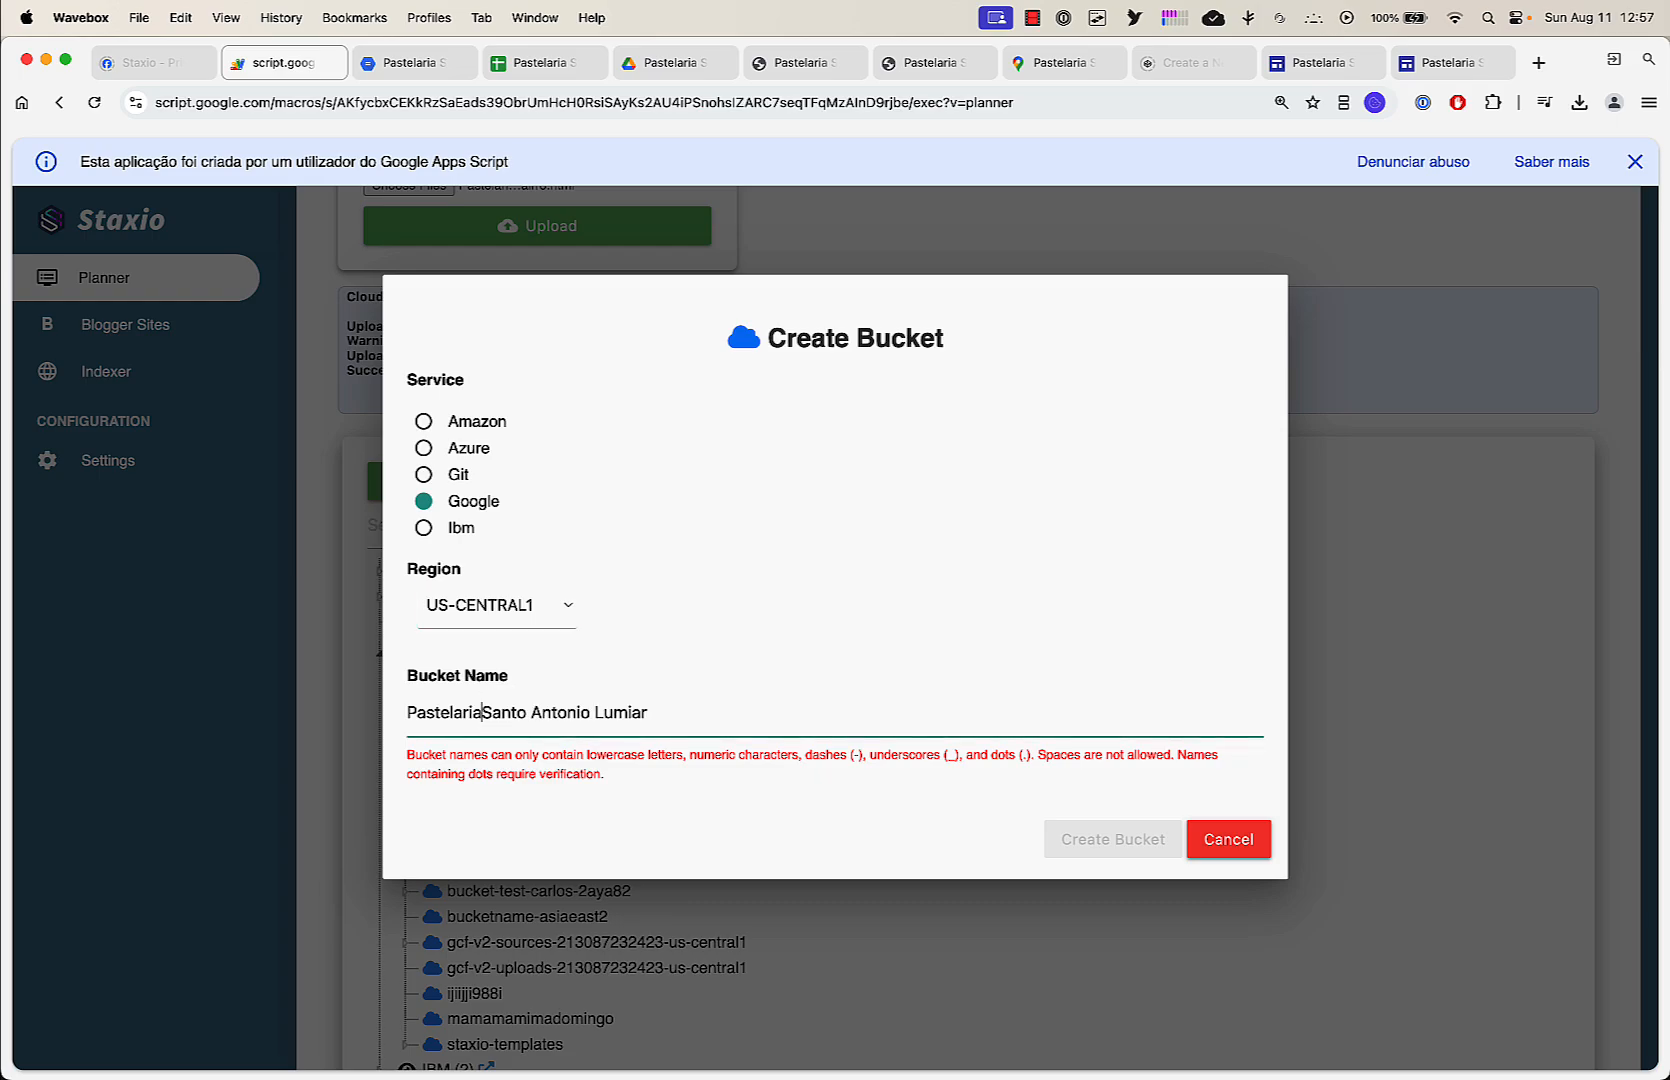
{"action": "type", "text": "-"}
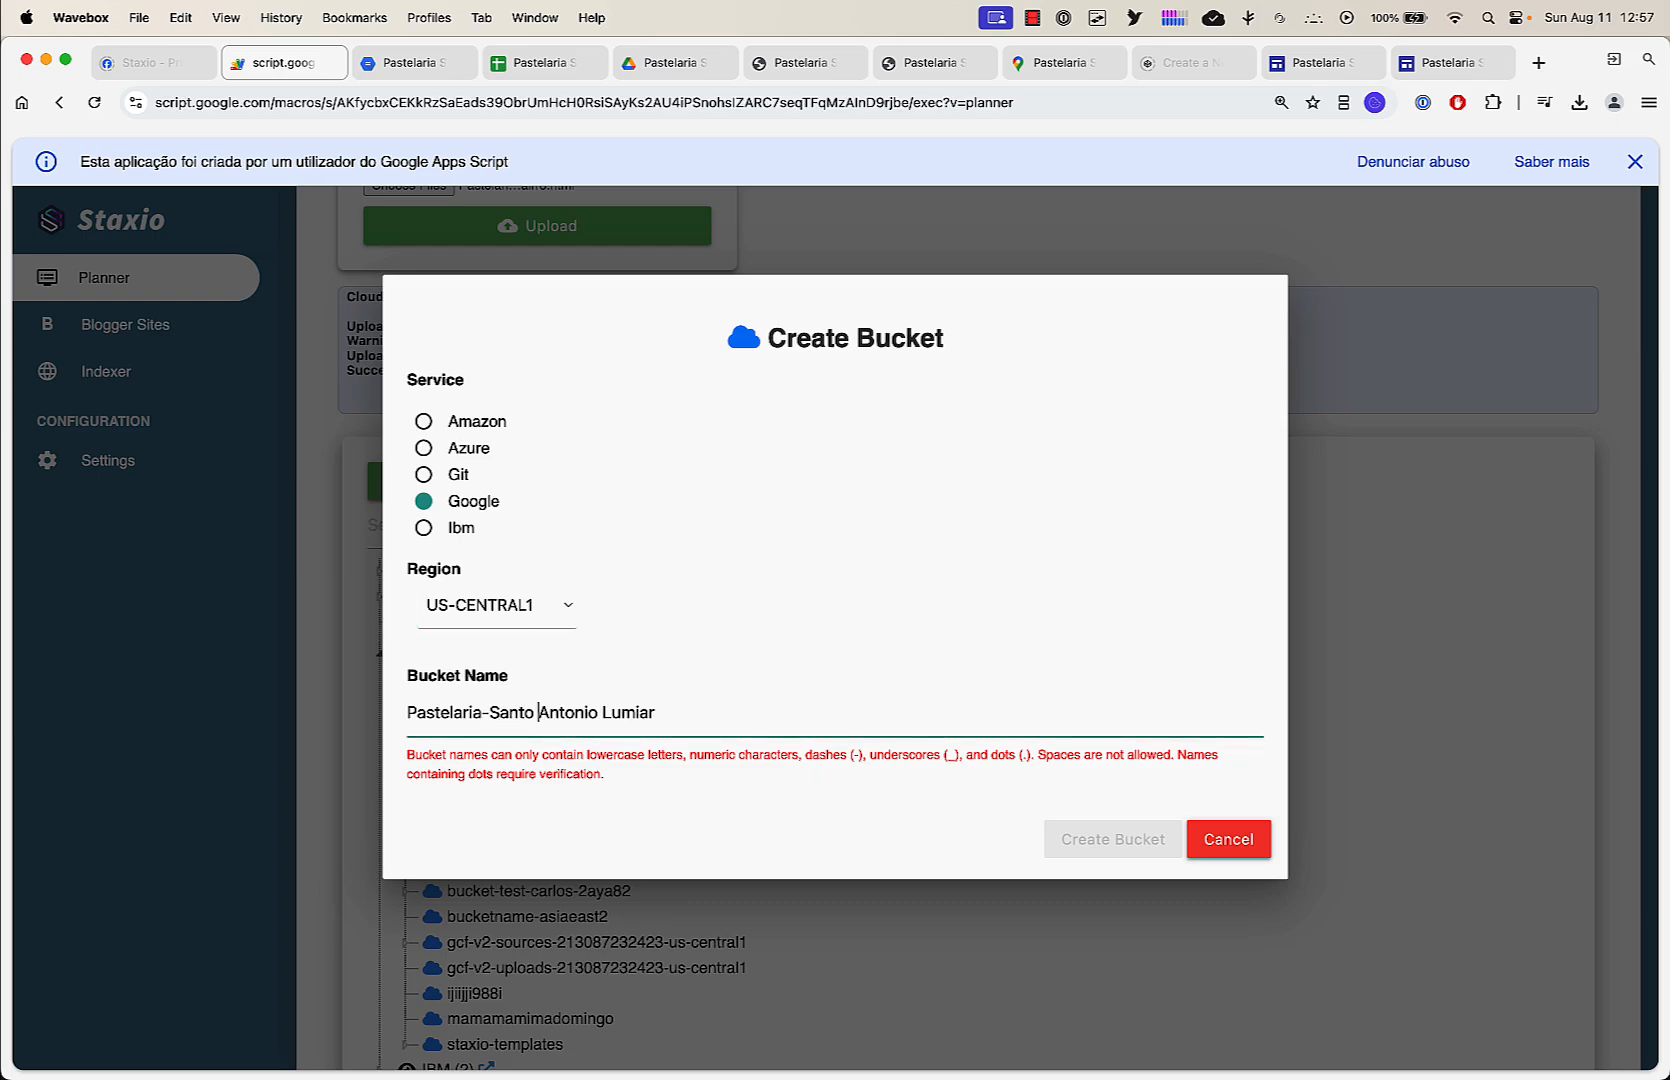
{"action": "key", "text": "BackSpace"}
{"action": "type", "text": "-"}
{"action": "key", "text": "BackSpace"}
{"action": "type", "text": "-"}
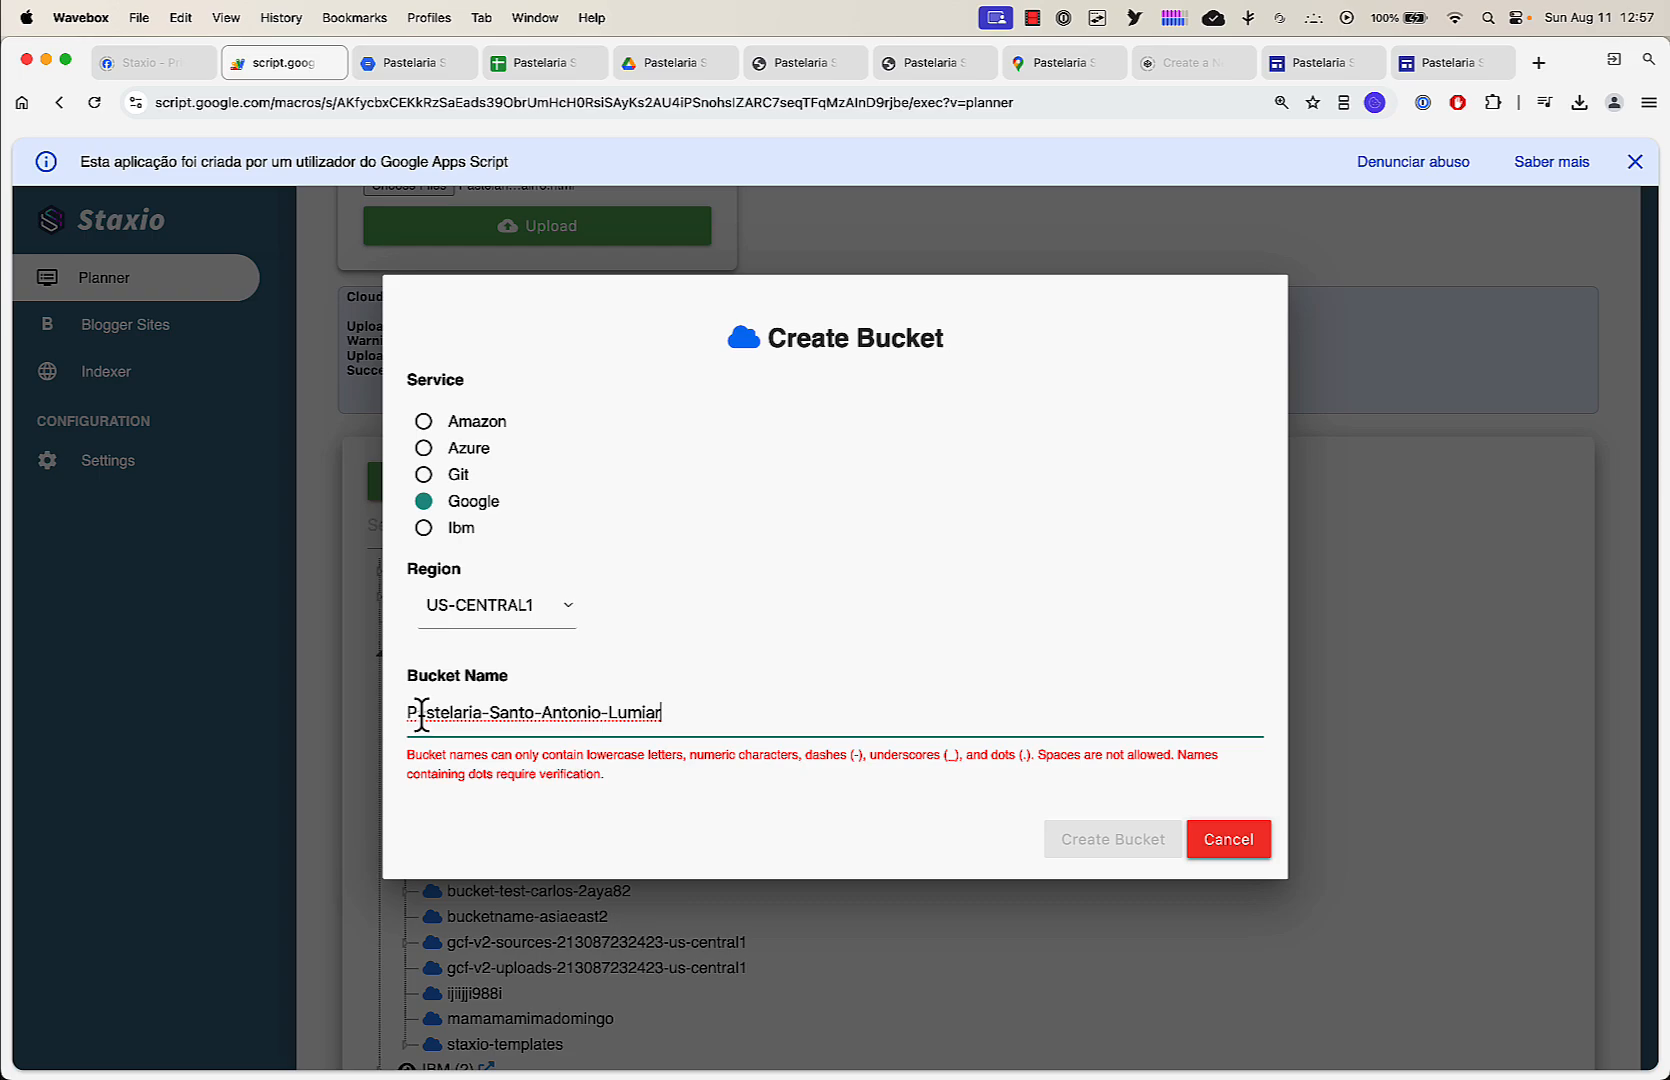
Change the capital letters in the bucket name to lowercase so it reads pastelaria-santo-antonio-lumiar
{"action": "left_click", "coordinate": [413, 712]}
{"action": "key", "text": "BackSpace"}
{"action": "type", "text": "p"}
{"action": "key", "text": "BackSpace"}
{"action": "type", "text": "s"}
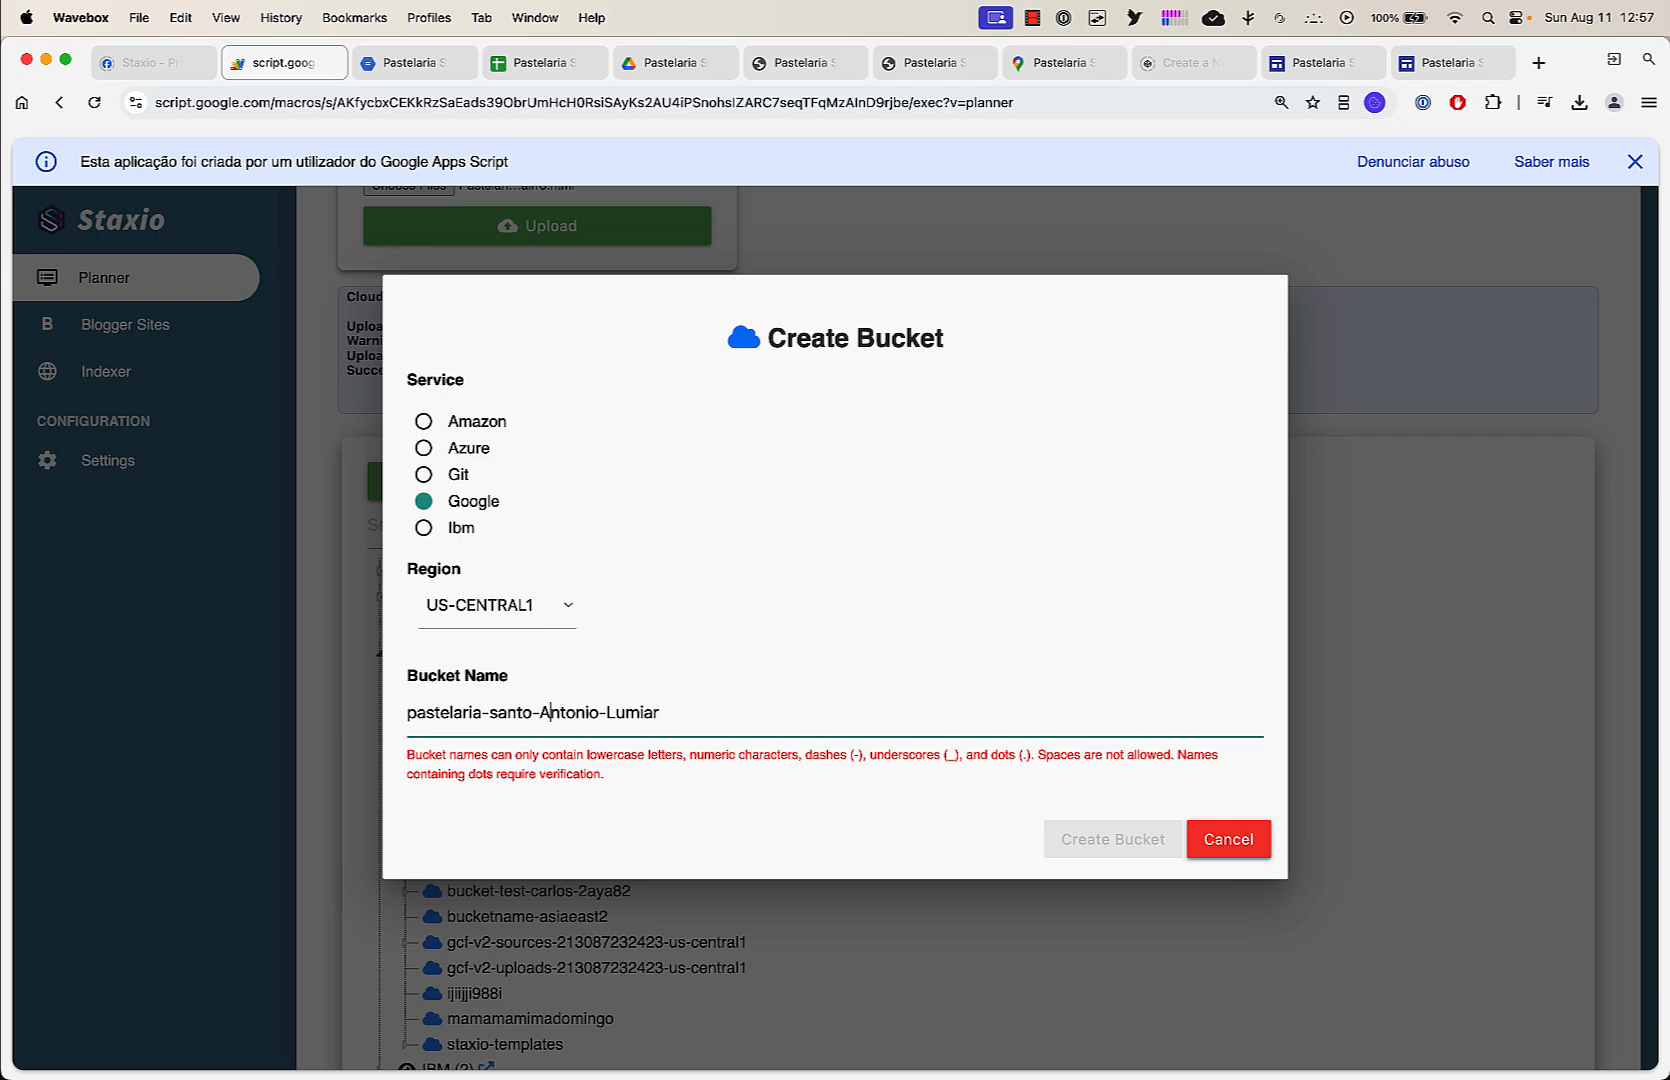
{"action": "key", "text": "BackSpace"}
{"action": "type", "text": "a"}
{"action": "key", "text": "BackSpace"}
{"action": "type", "text": "l"}
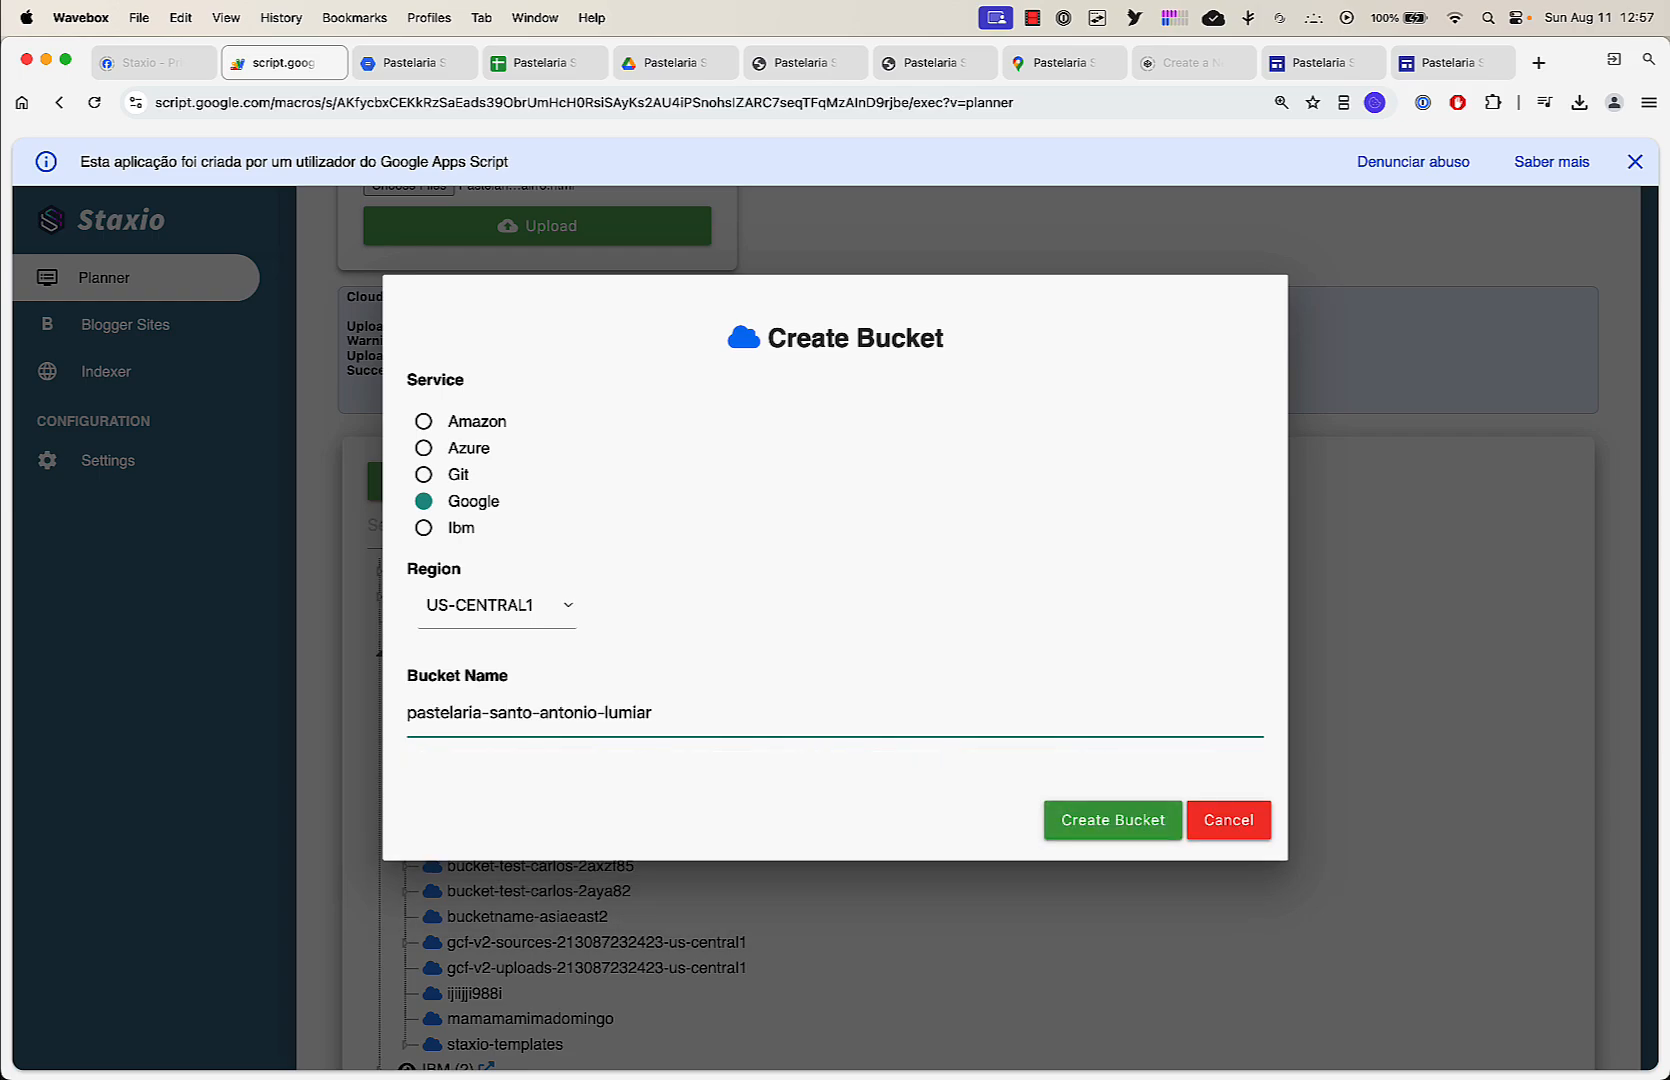
Check the available regions, keep US-CENTRAL1, and create the Google bucket
{"action": "left_click", "coordinate": [500, 605]}
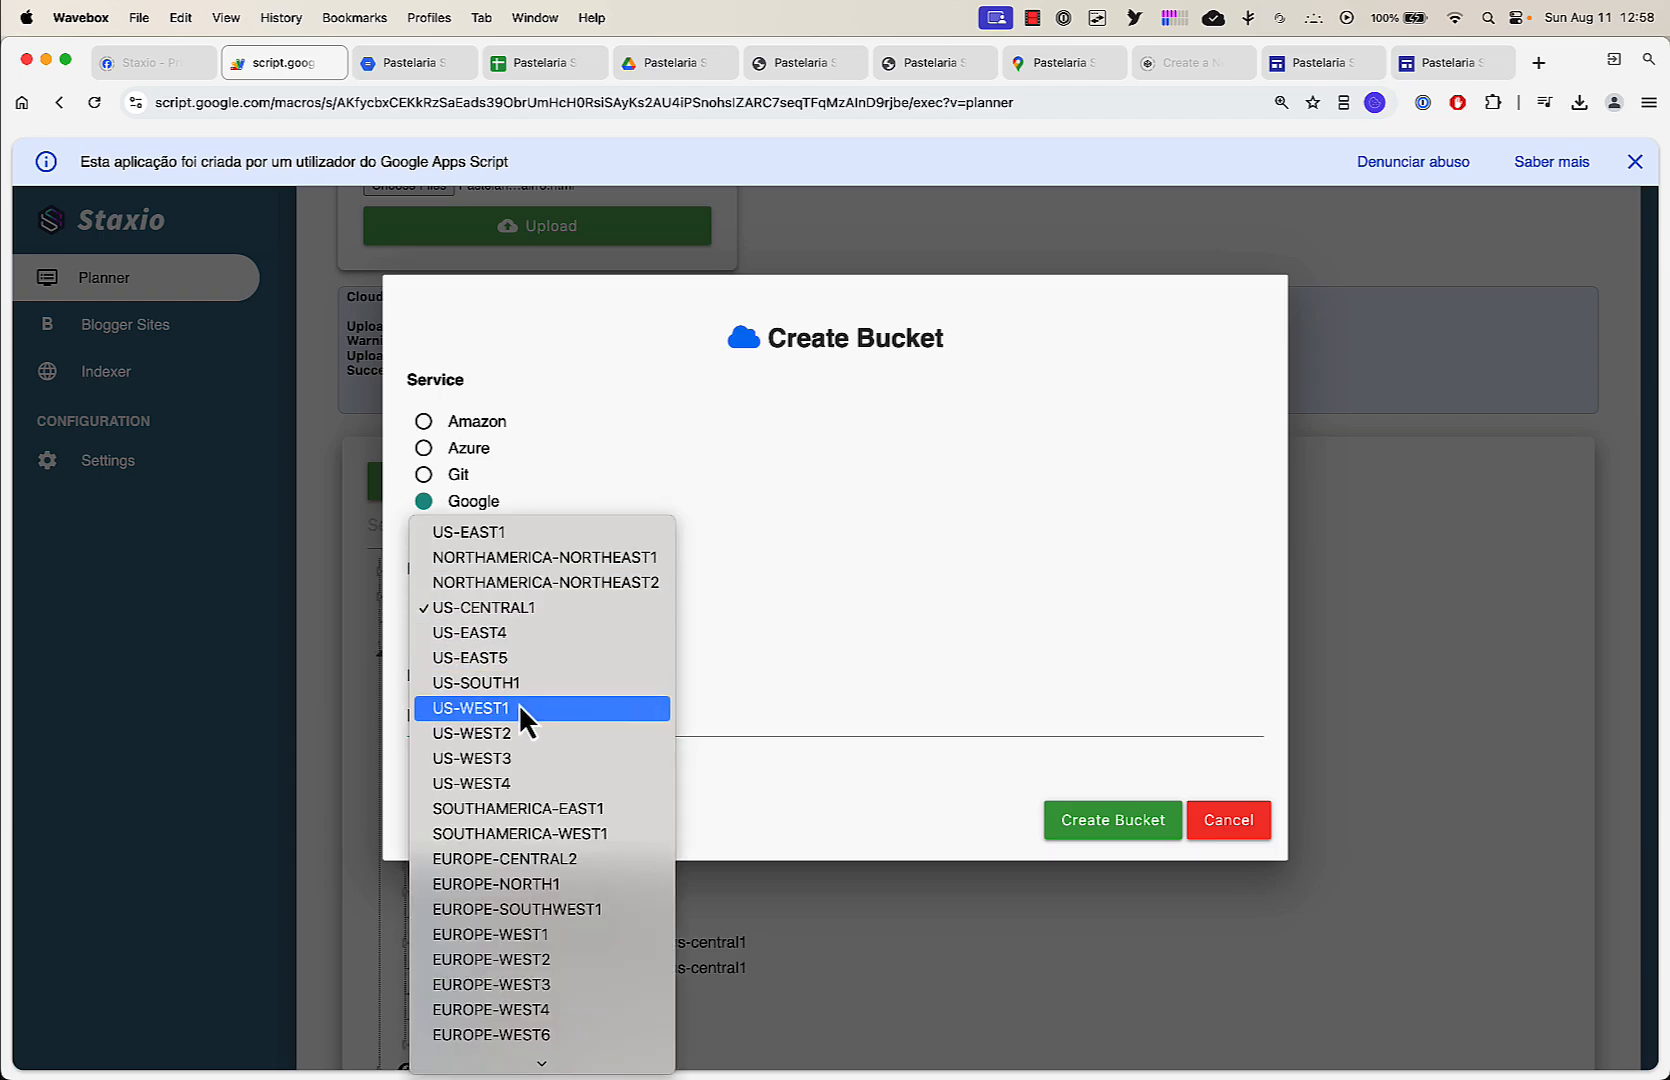
{"action": "left_click", "coordinate": [785, 622]}
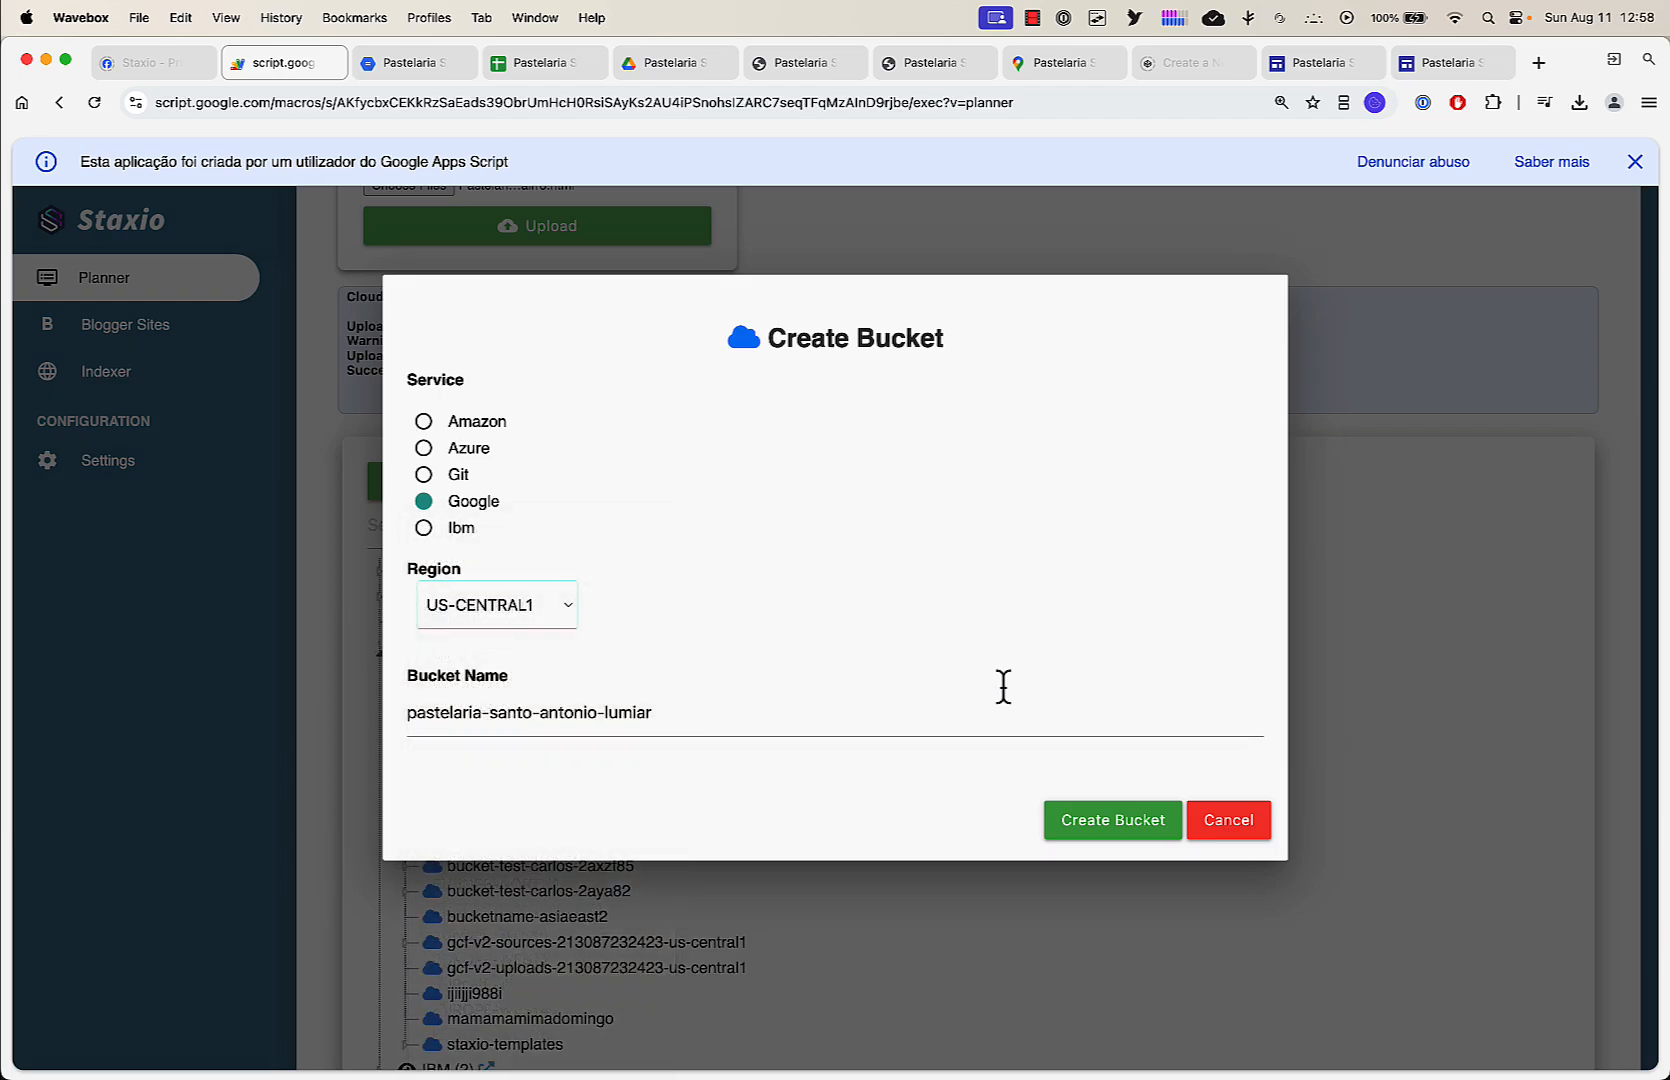
{"action": "left_click", "coordinate": [1105, 822]}
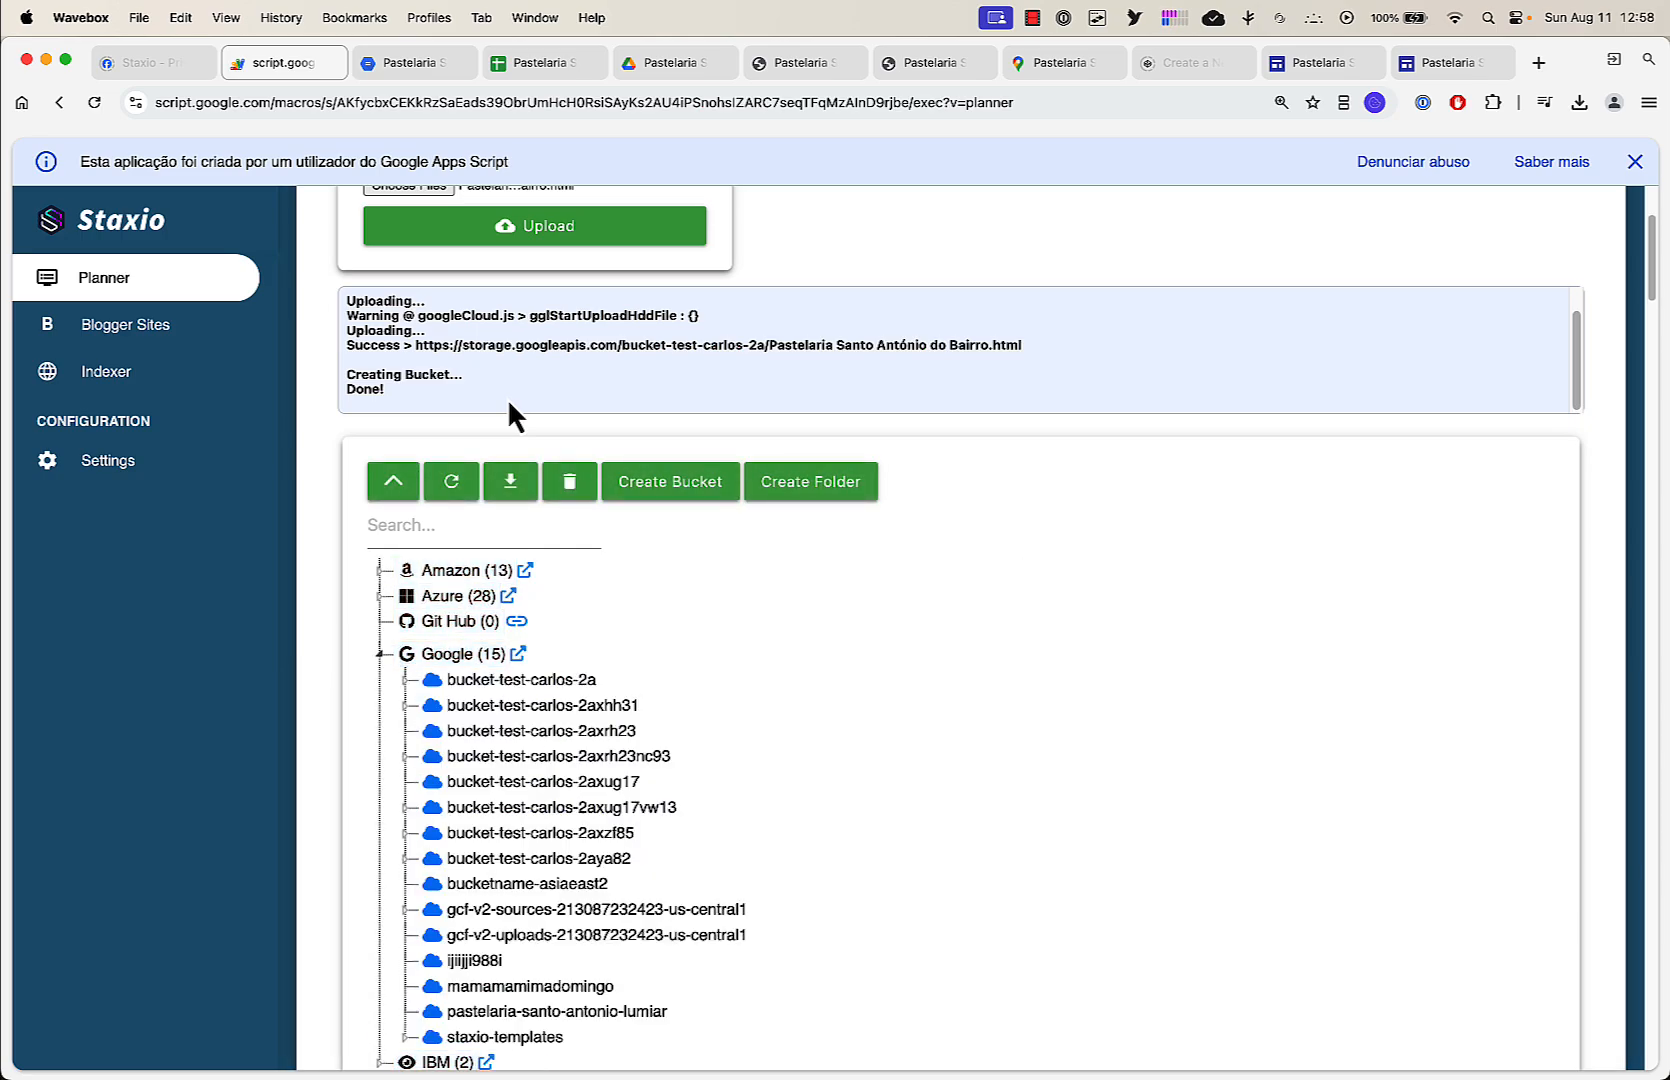
Upload Pastelaria Santo António do Bairro.html from the Downloads folder to the new pastelaria-santo-antonio-lumiar bucket
{"action": "scroll", "coordinate": [508, 398], "scroll_direction": "down", "scroll_amount": 2}
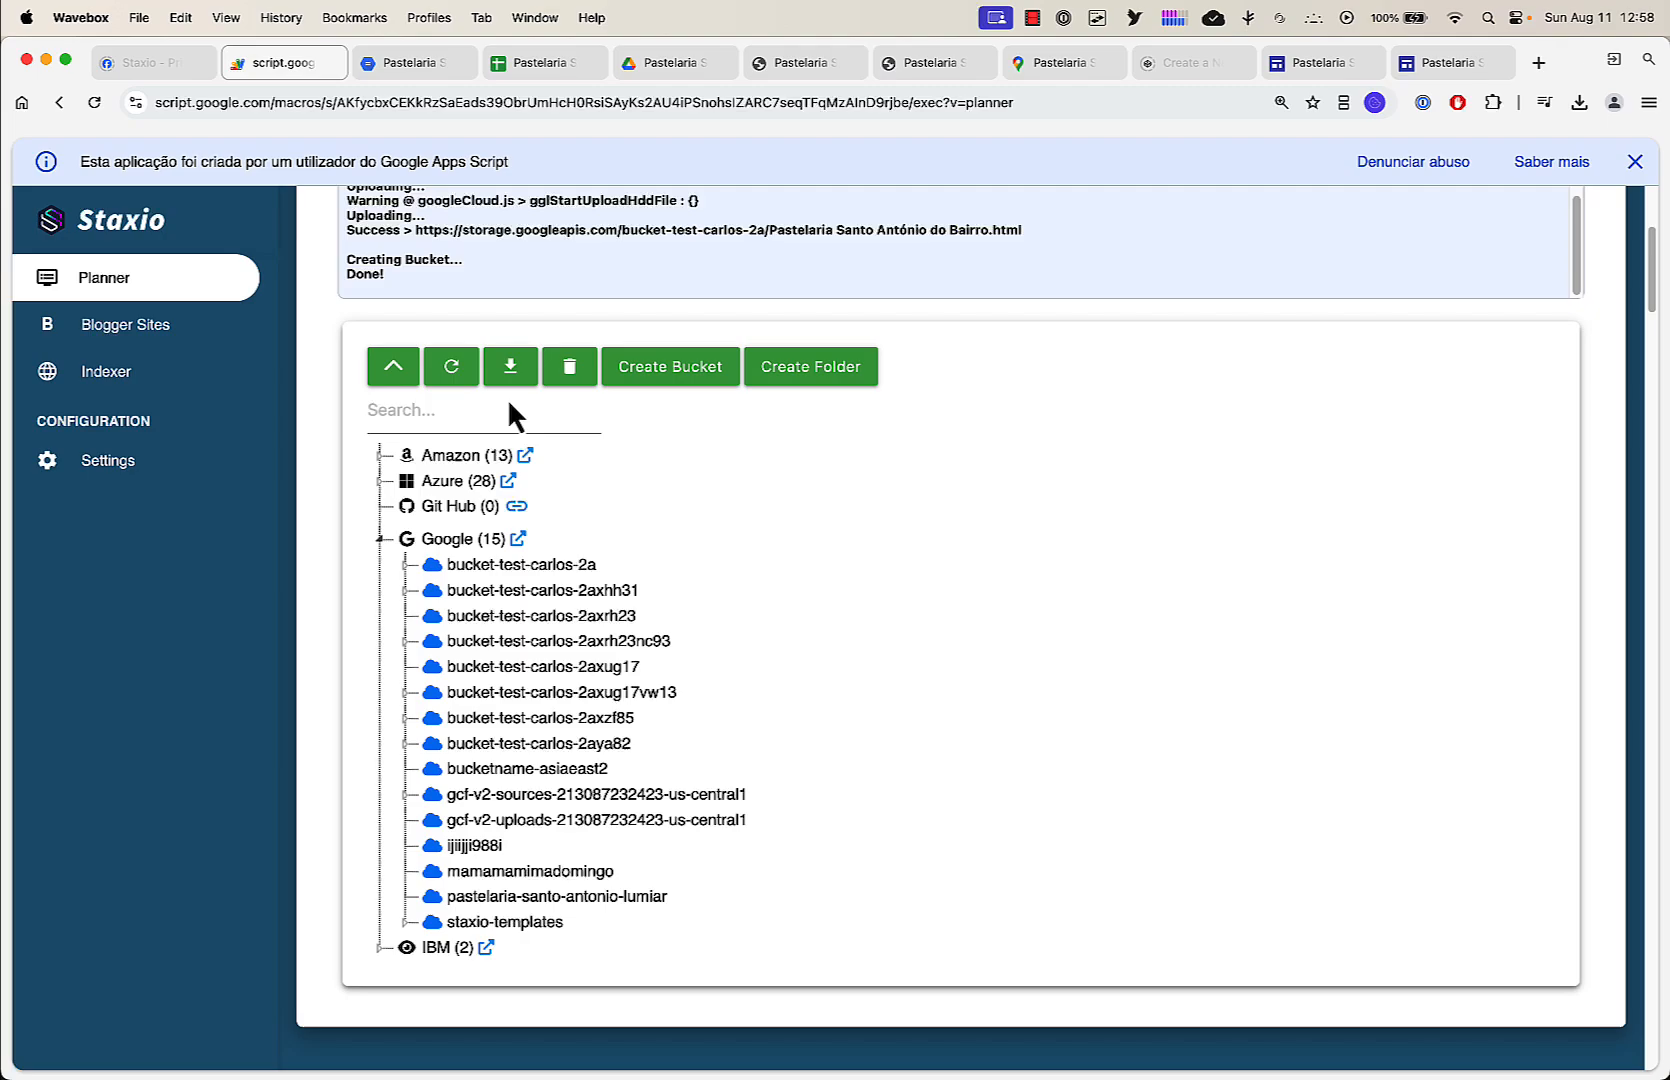
{"action": "left_click", "coordinate": [540, 898]}
{"action": "scroll", "coordinate": [700, 818], "scroll_direction": "up", "scroll_amount": 5}
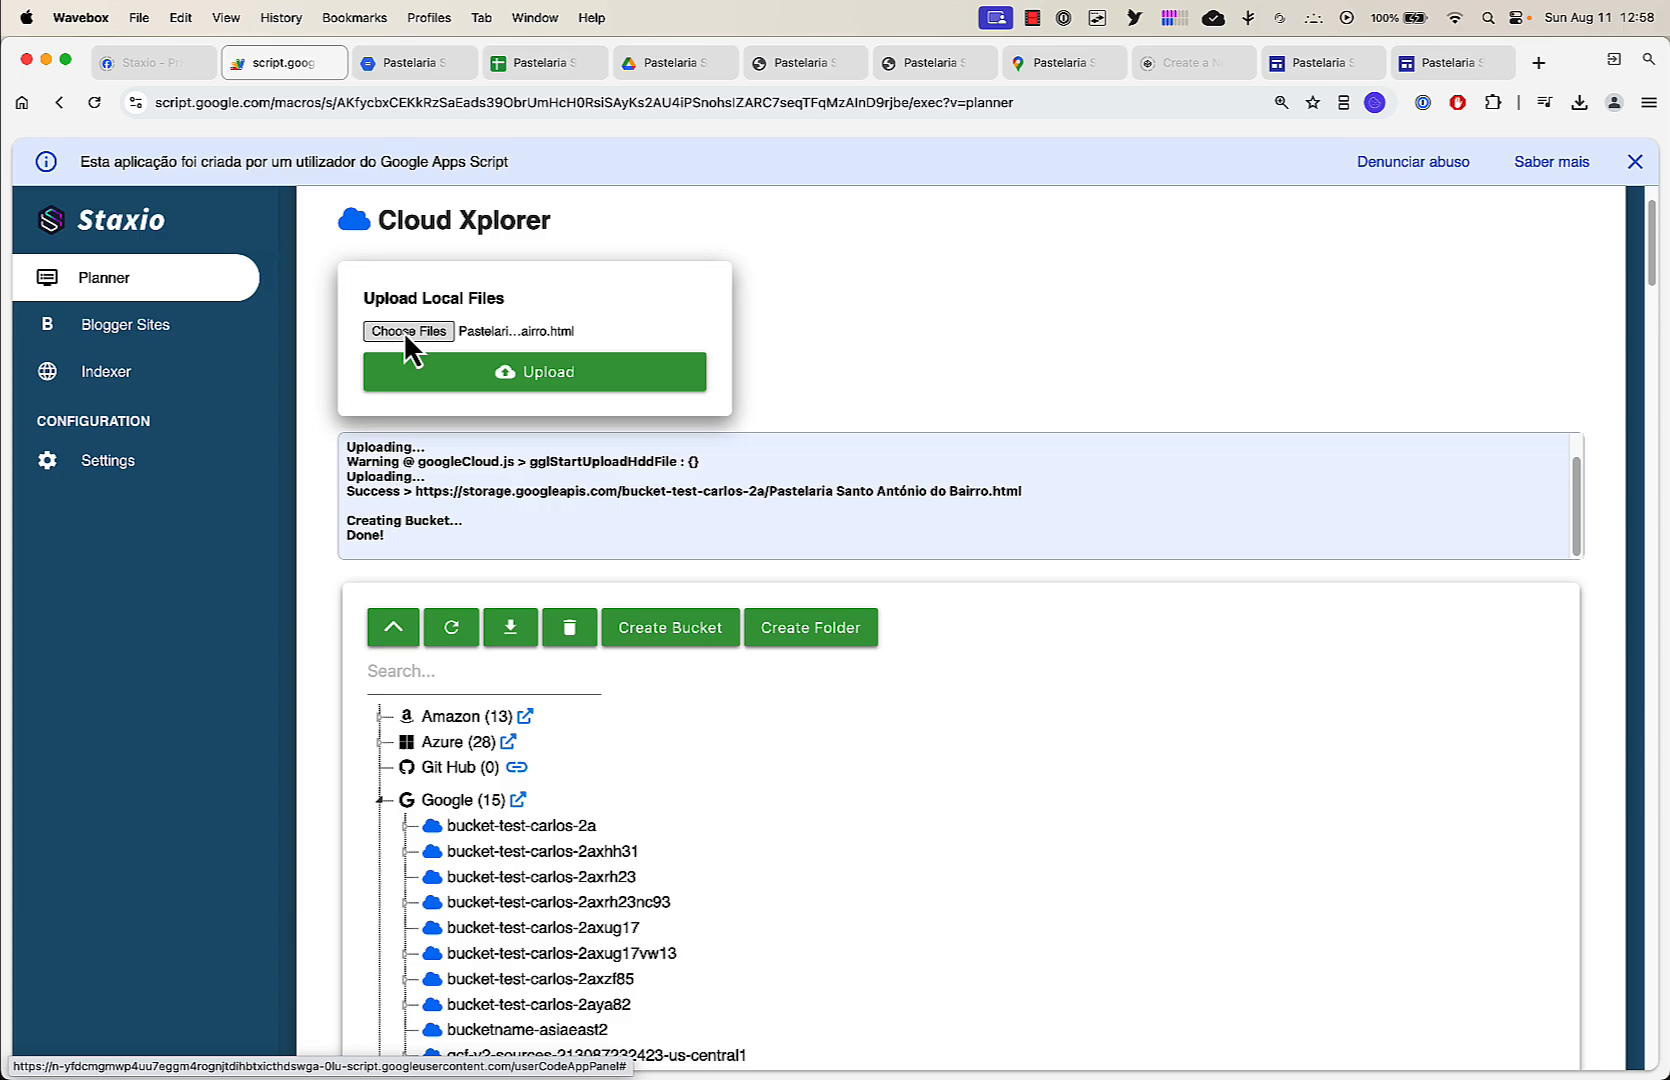
{"action": "left_click", "coordinate": [403, 331]}
{"action": "double_click", "coordinate": [498, 430]}
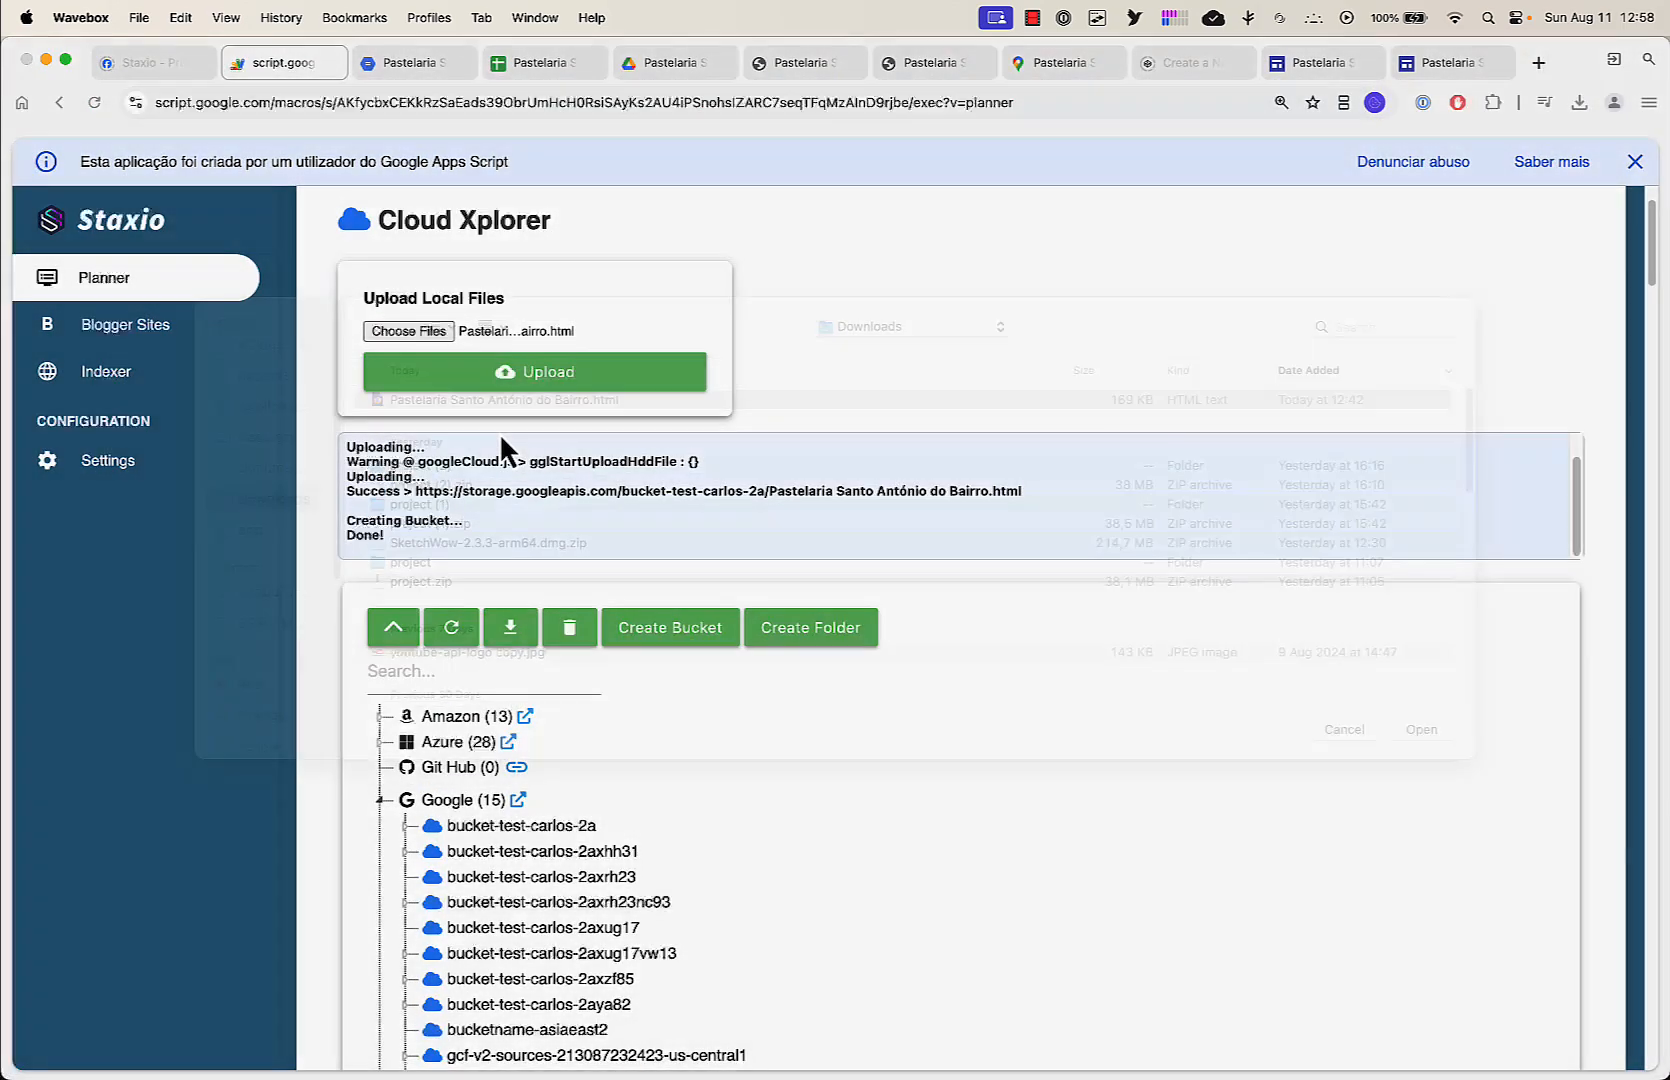
{"action": "left_click", "coordinate": [617, 389]}
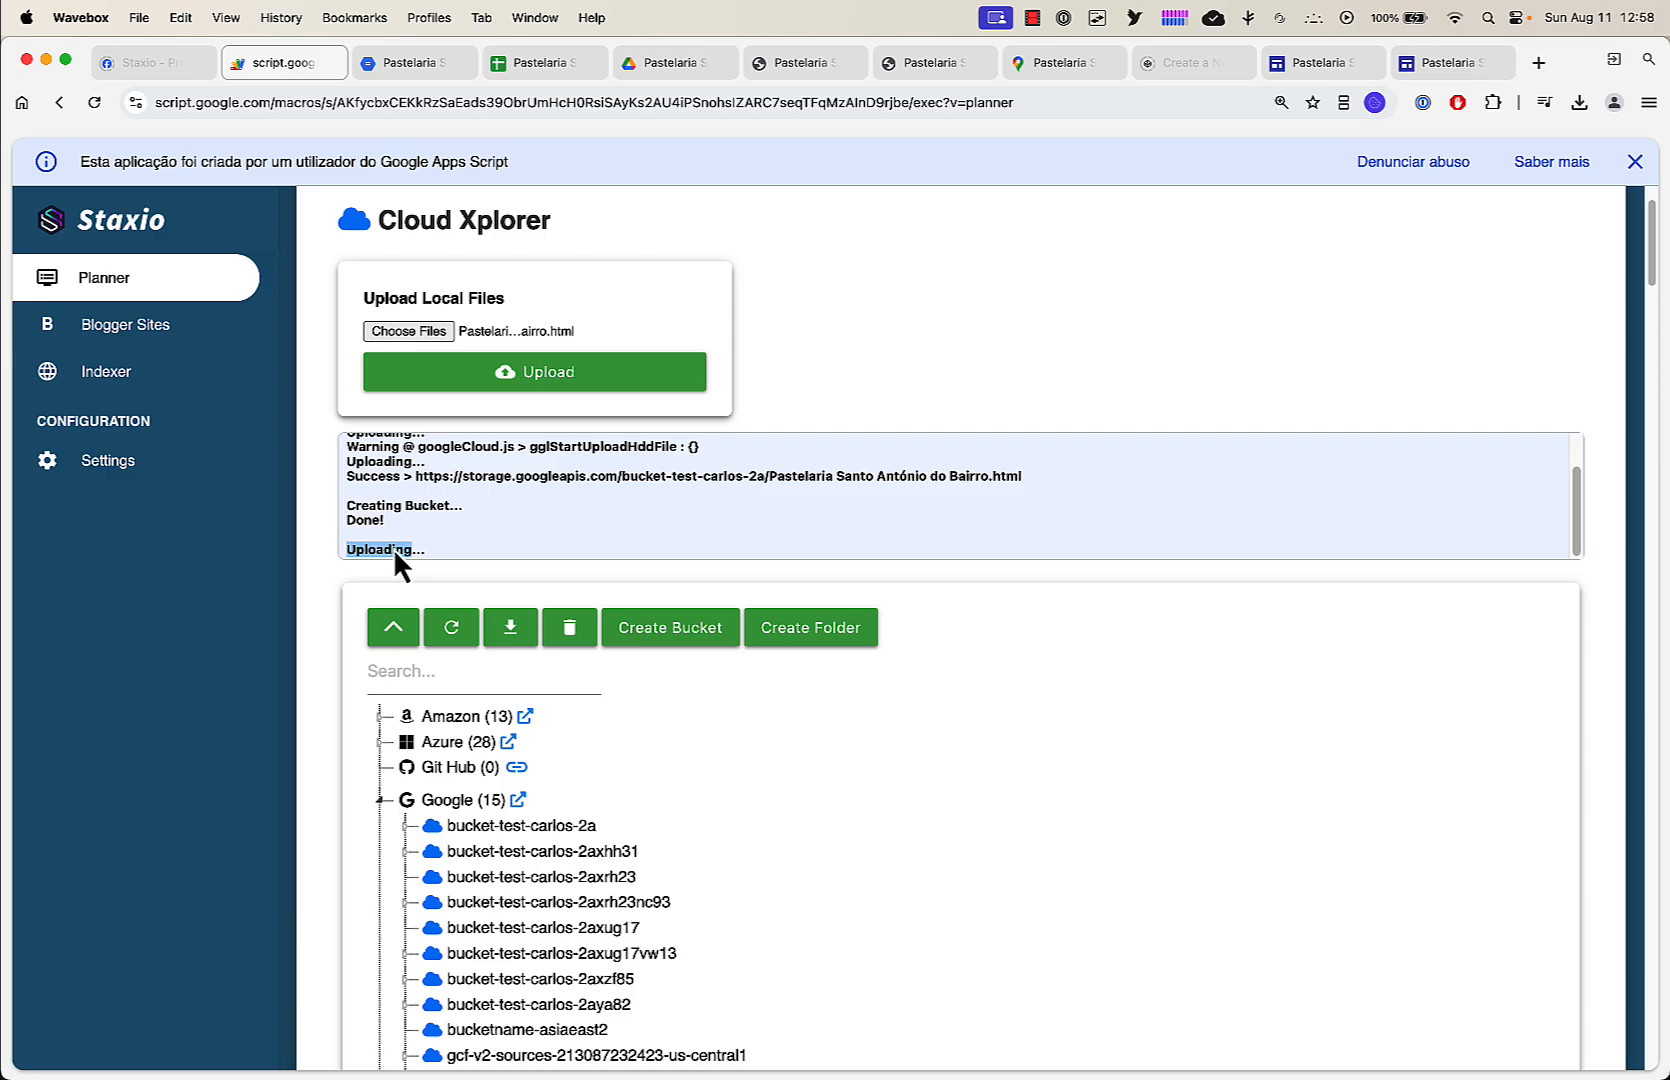
Refresh the cloud service tree and open the HTML page stored in the pastelaria-santo-antonio-lumiar bucket through its link
{"action": "scroll", "coordinate": [393, 548], "scroll_direction": "down", "scroll_amount": 3}
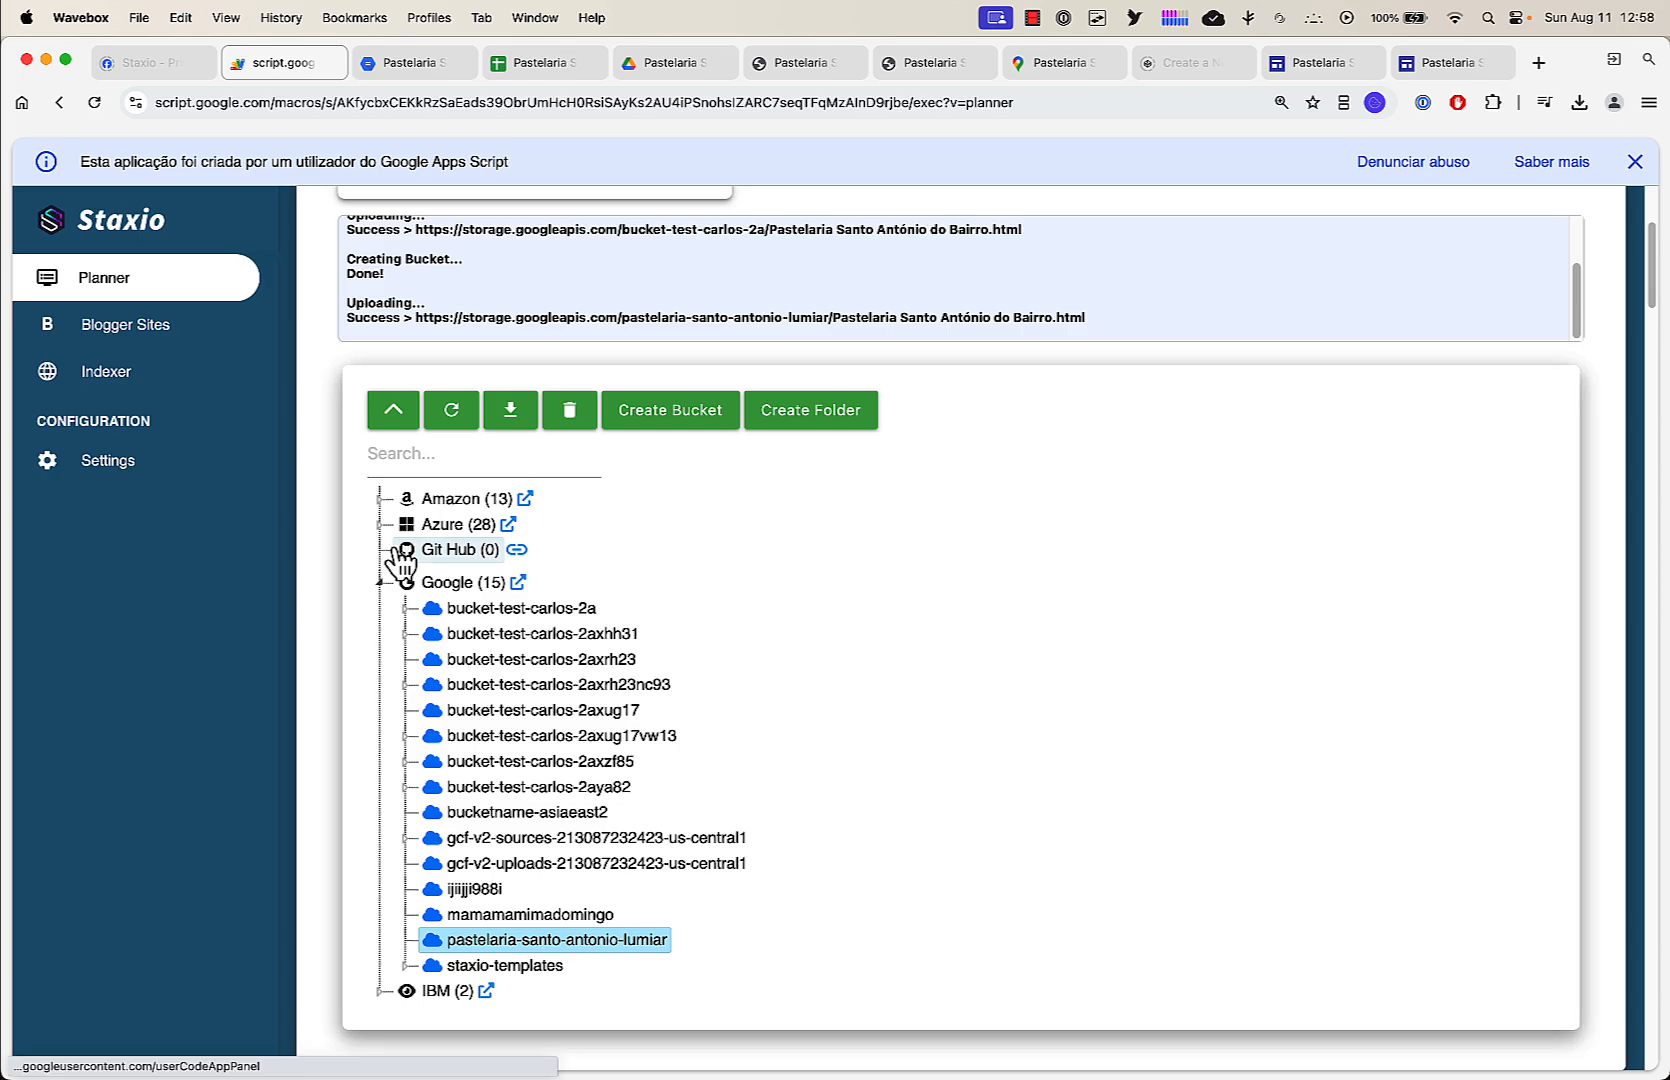
{"action": "left_click", "coordinate": [452, 412]}
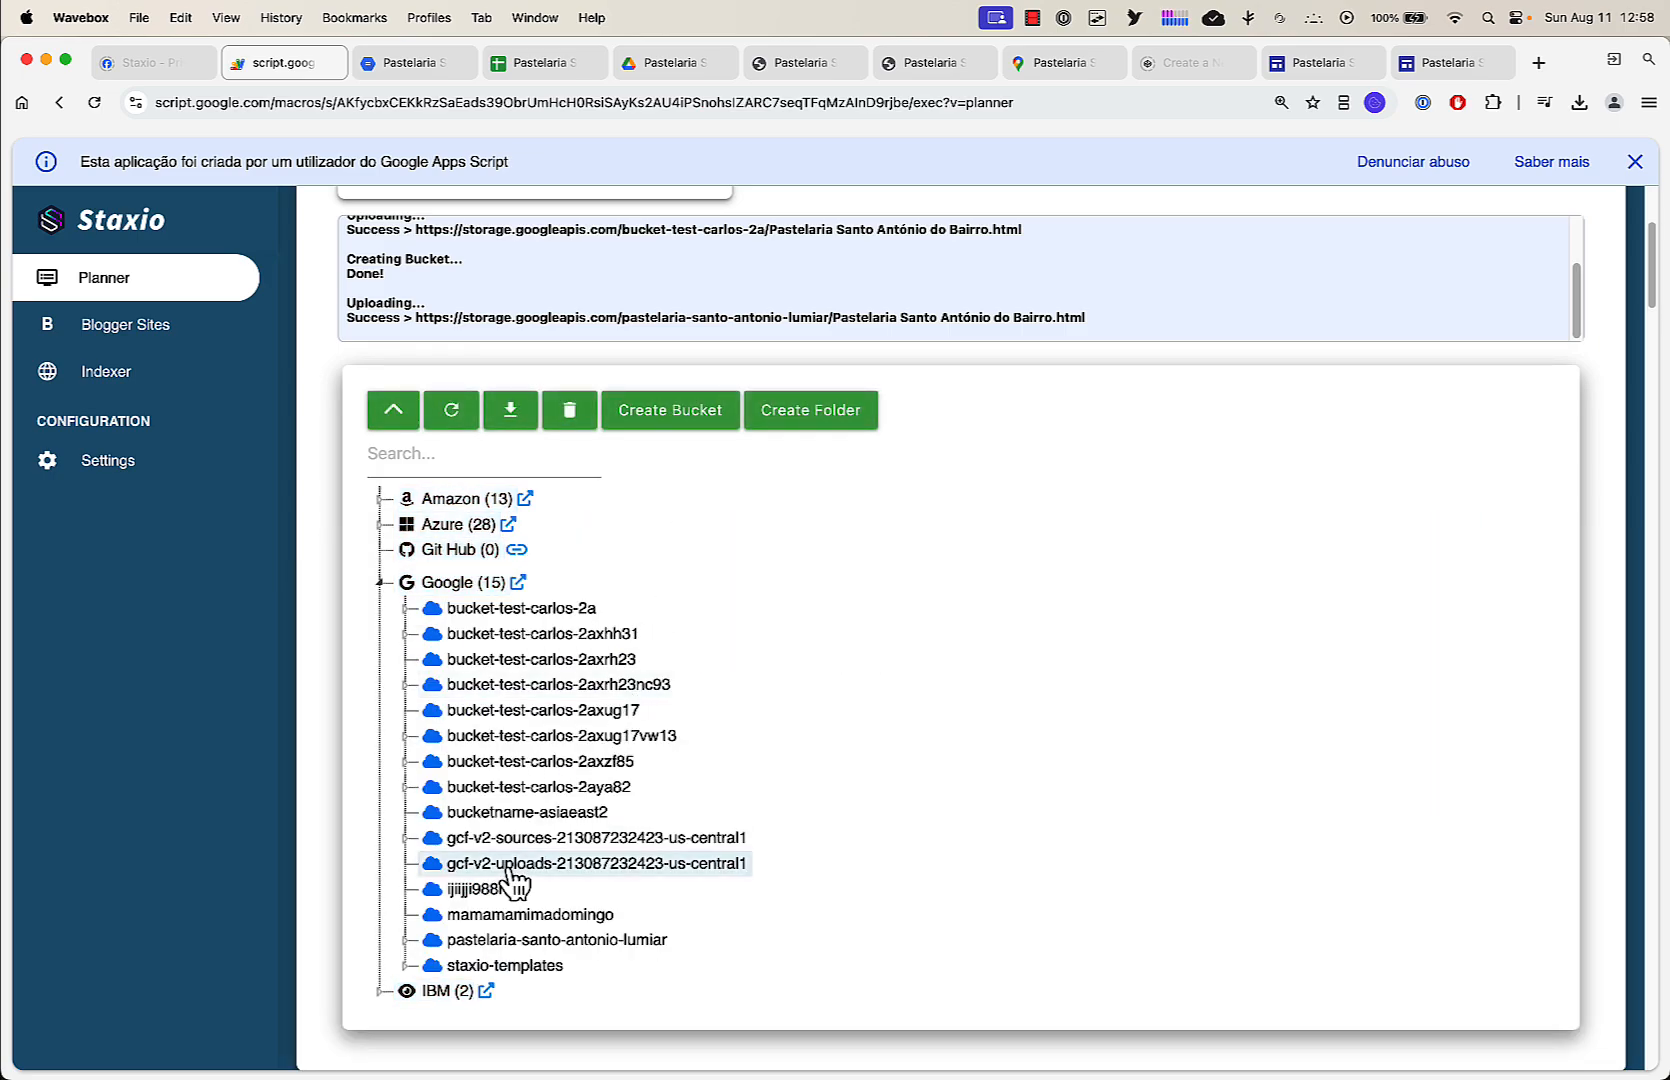
{"action": "left_click", "coordinate": [404, 941]}
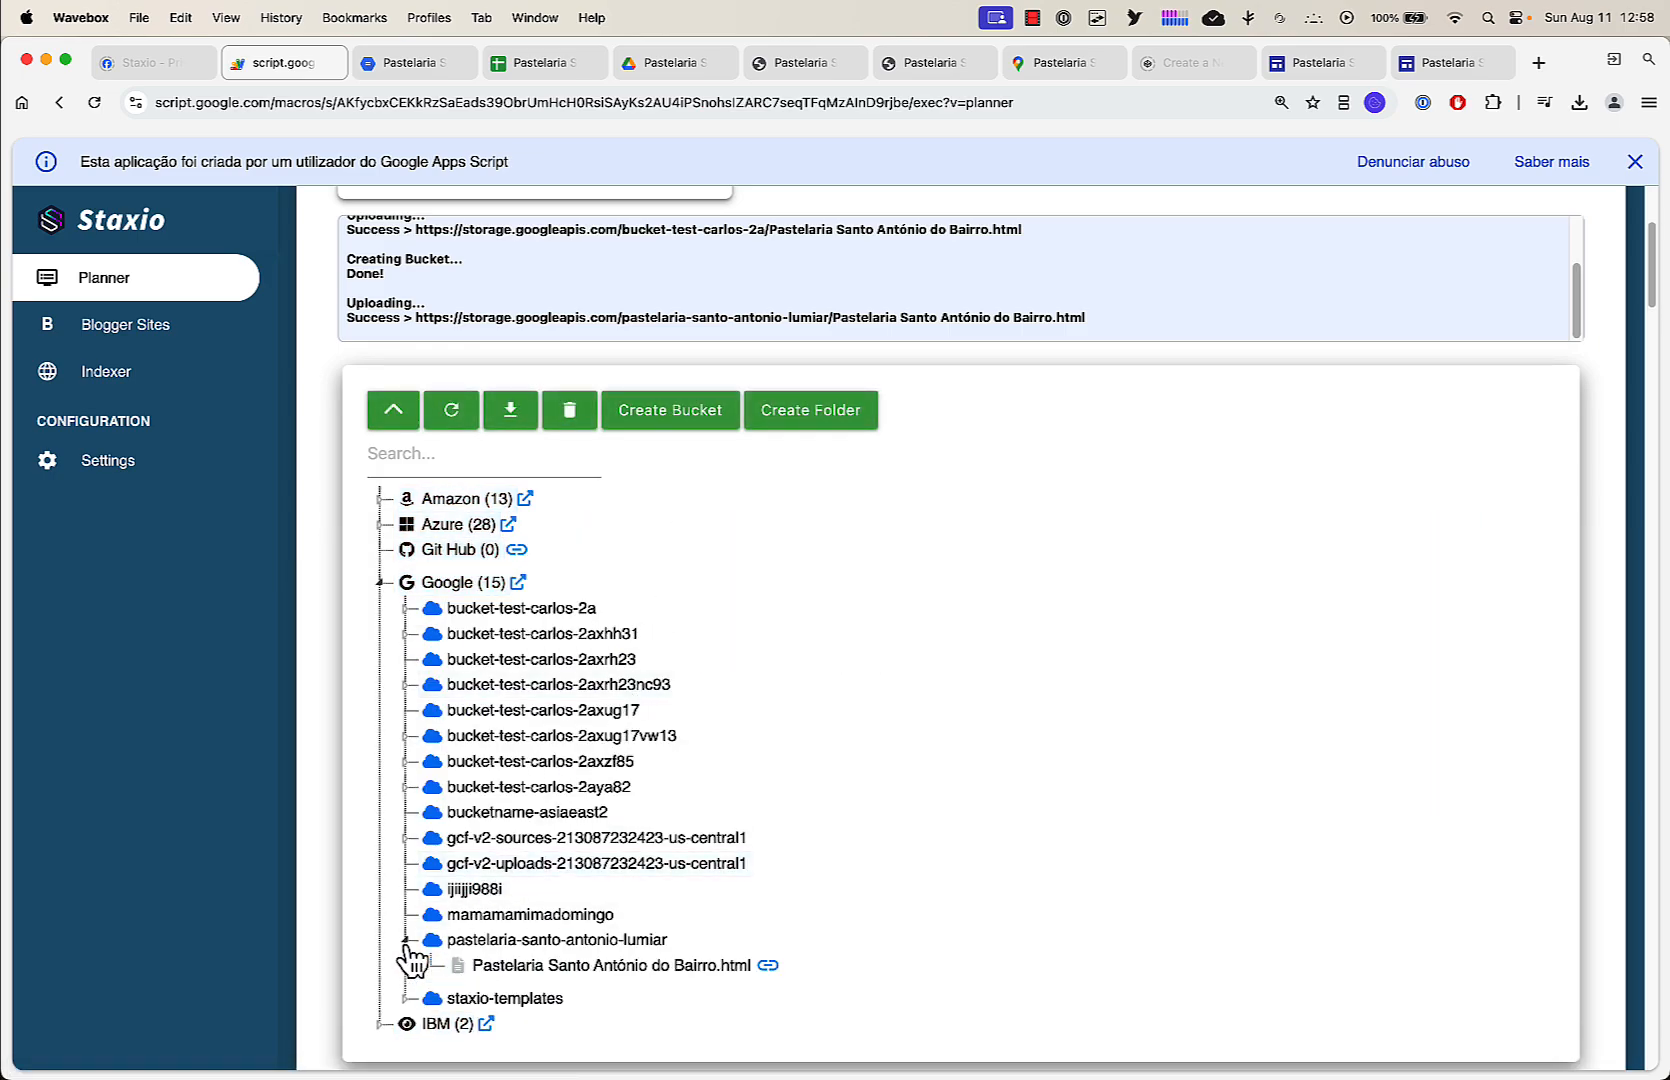
{"action": "left_click", "coordinate": [768, 965]}
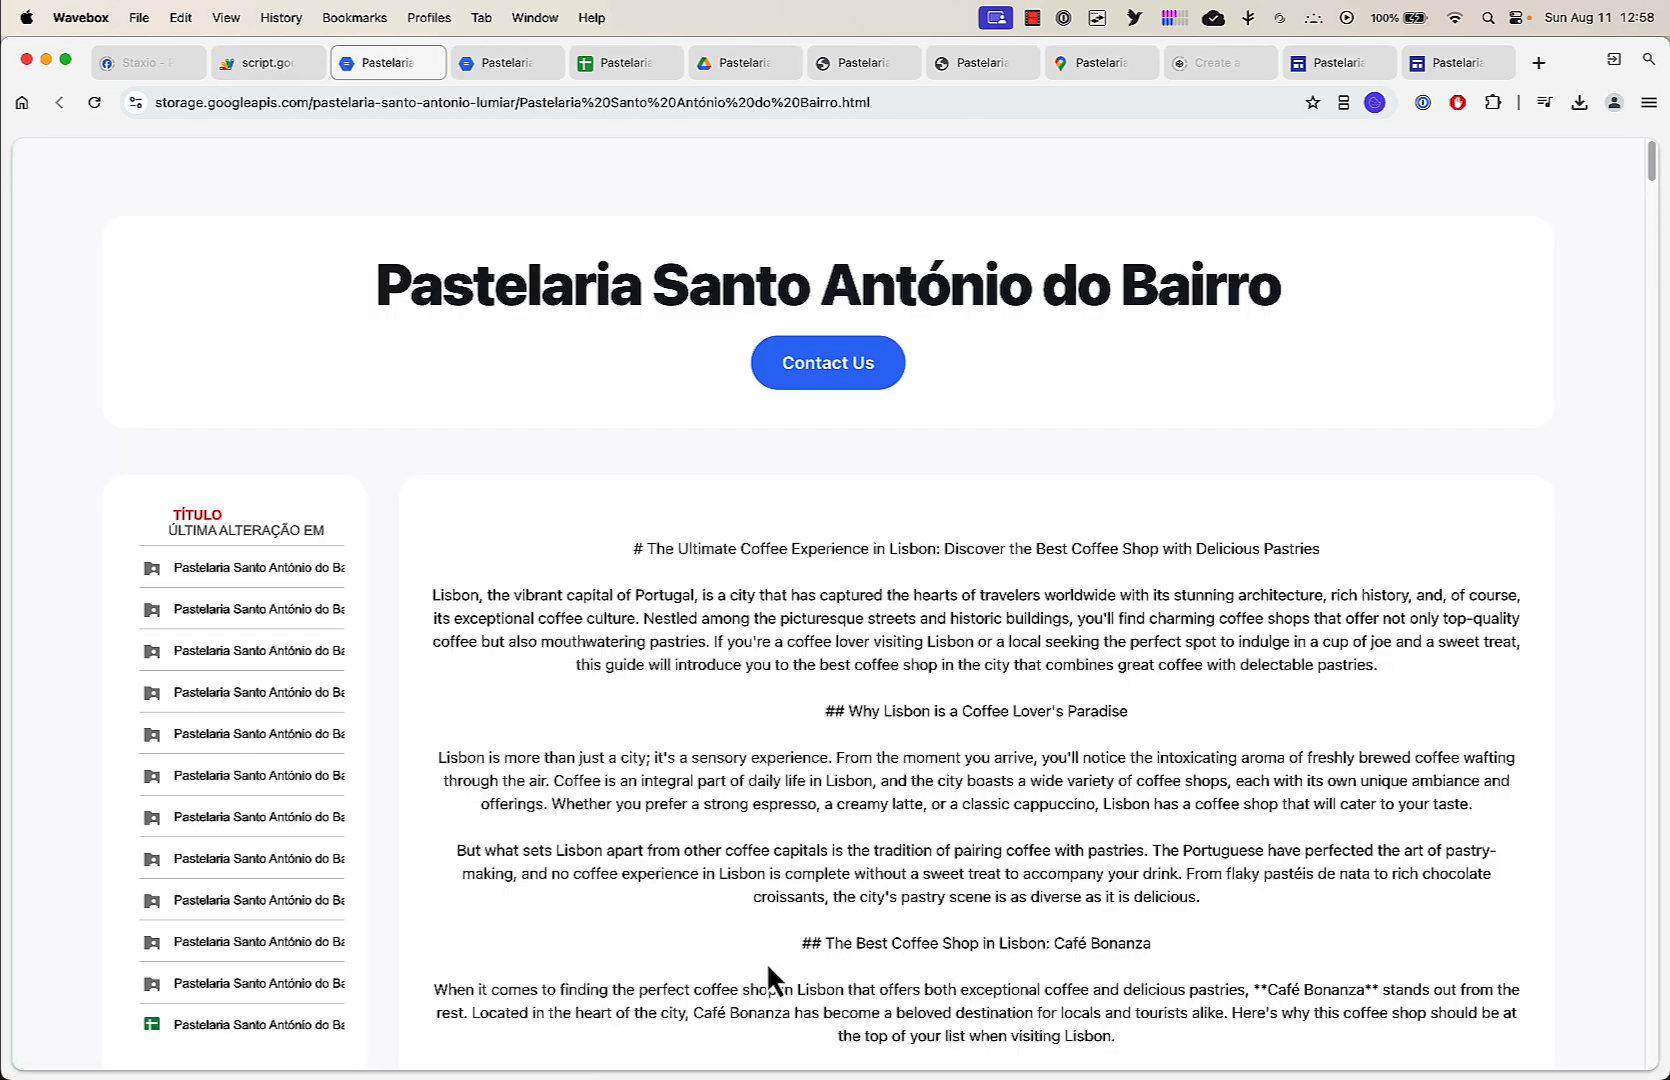